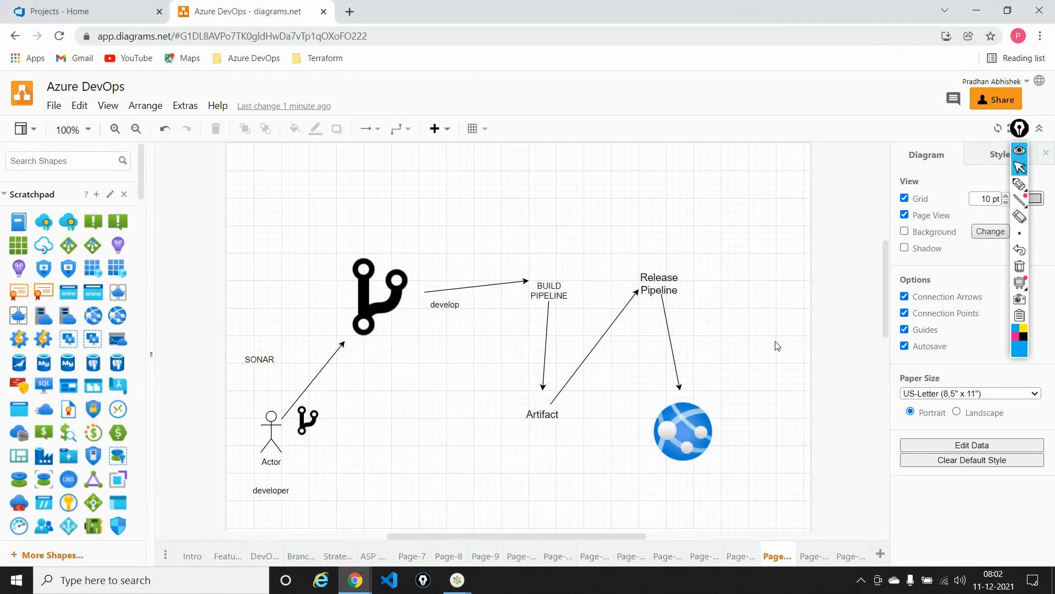
Add a new diagram page, search the shapes for "git", and place the branch icon near the middle-left of the page
click(880, 554)
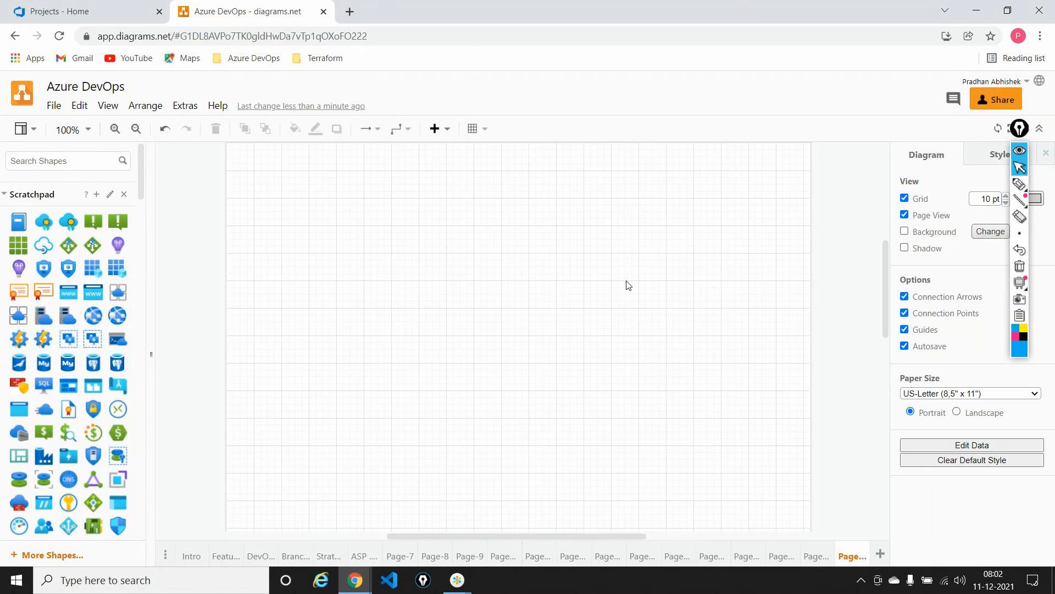
click(39, 161)
text(git)
key(Return)
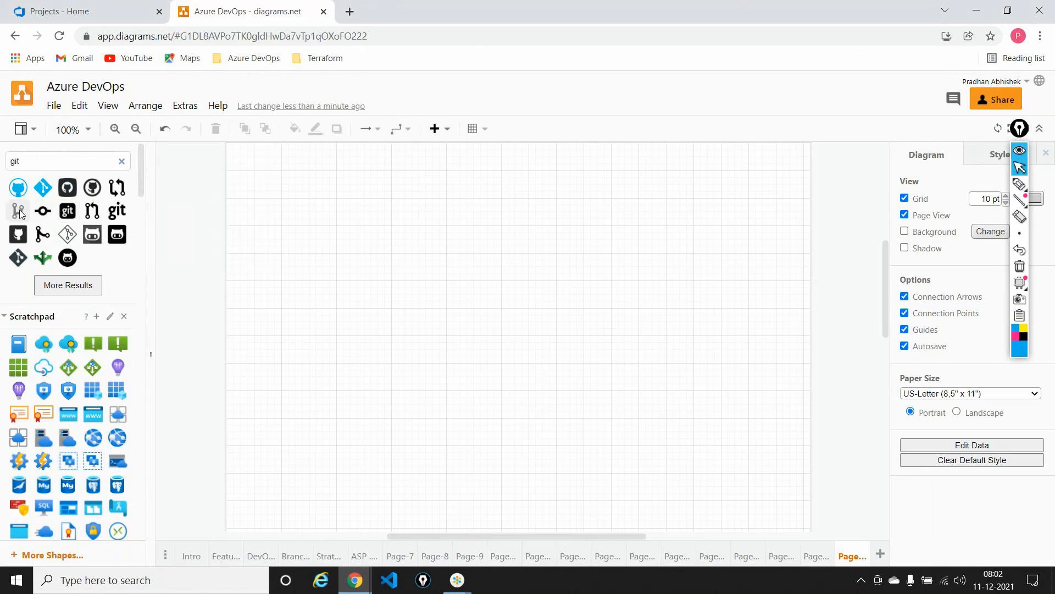
drag(20, 213, 322, 309)
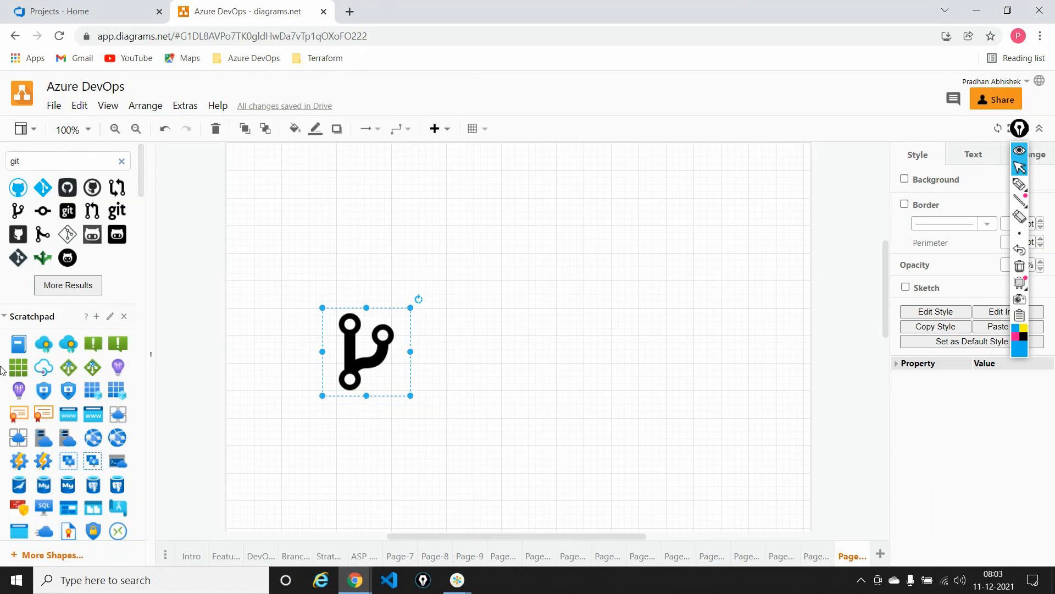
Add a text label reading "BRANCH POLICIES" directly below the branch icon
scroll(40, 411, down, 10)
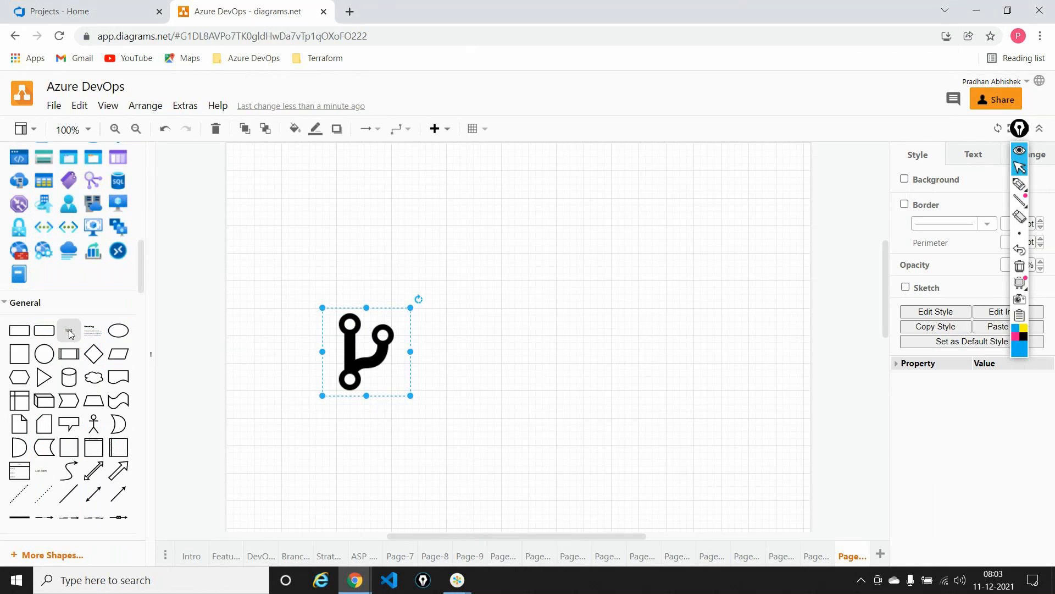
drag(69, 330, 353, 417)
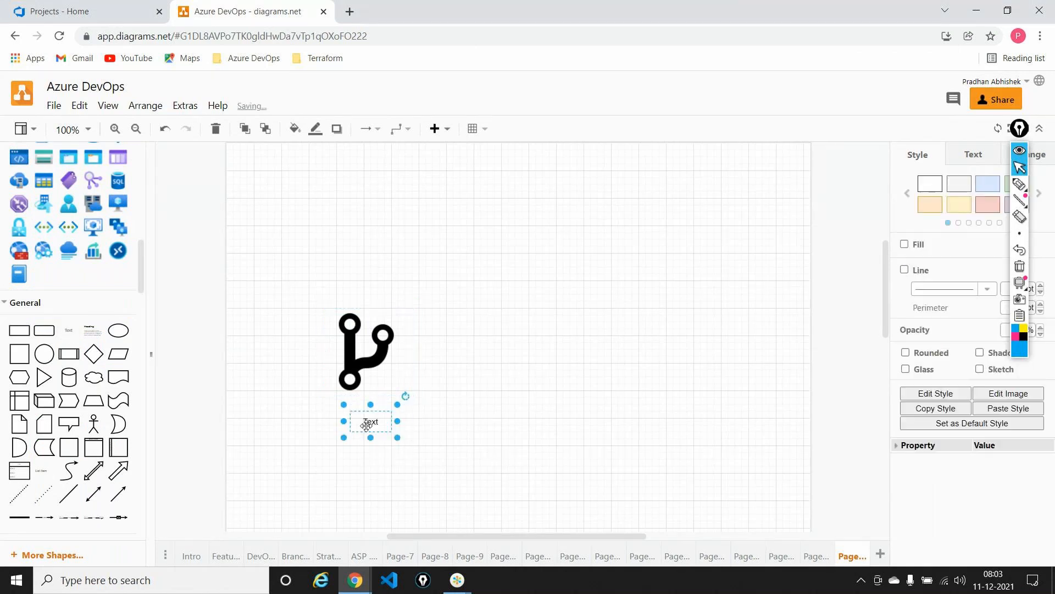
double_click(367, 426)
text(BRANC)
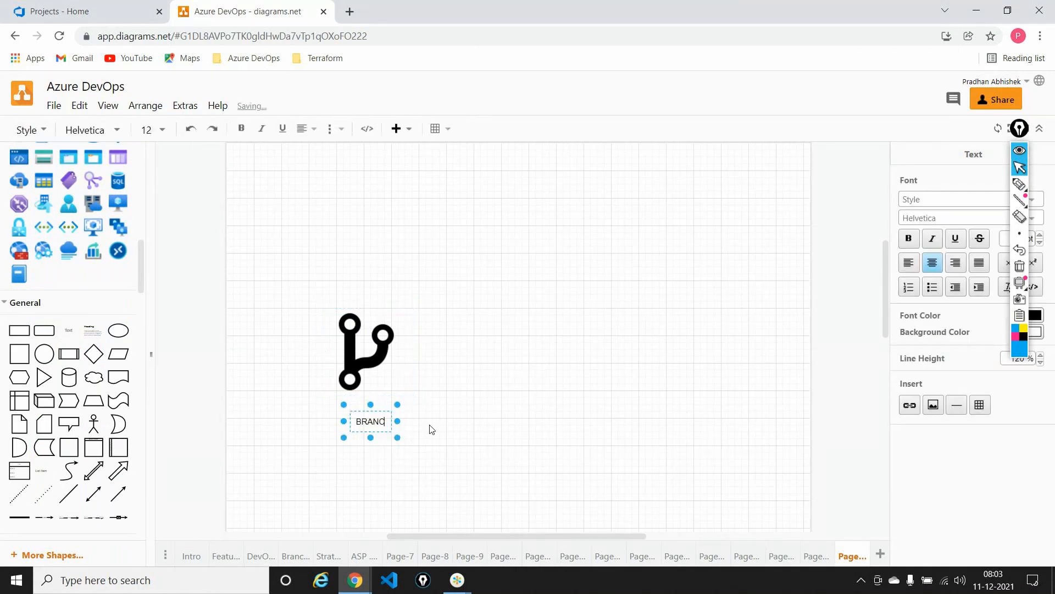
text(H POLICIES)
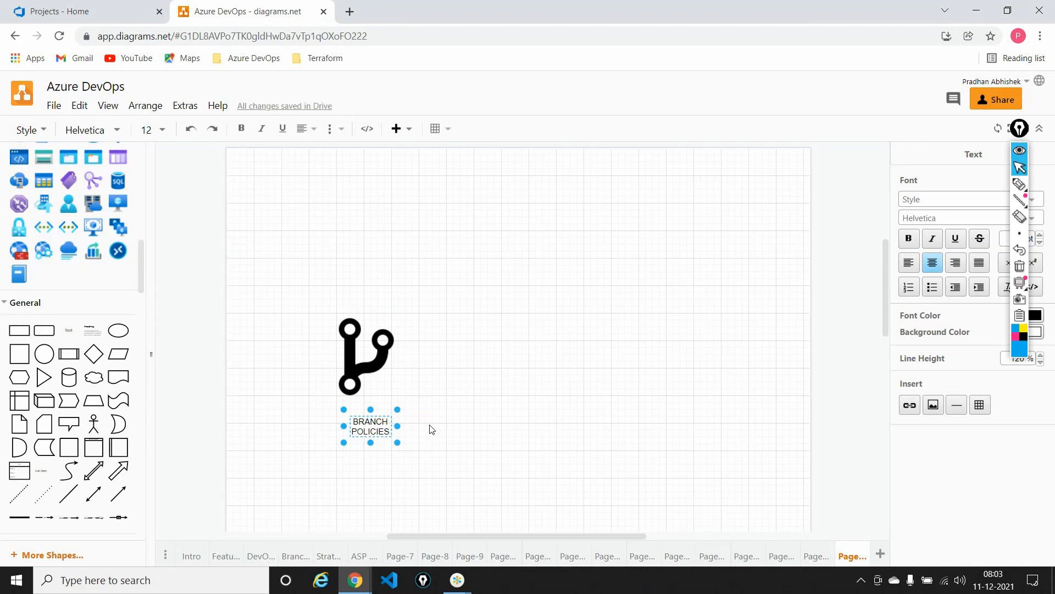
Add a text label reading "DEVELOP" beside the branch icon on its right
drag(69, 331, 448, 355)
double_click(454, 358)
text(DEVE)
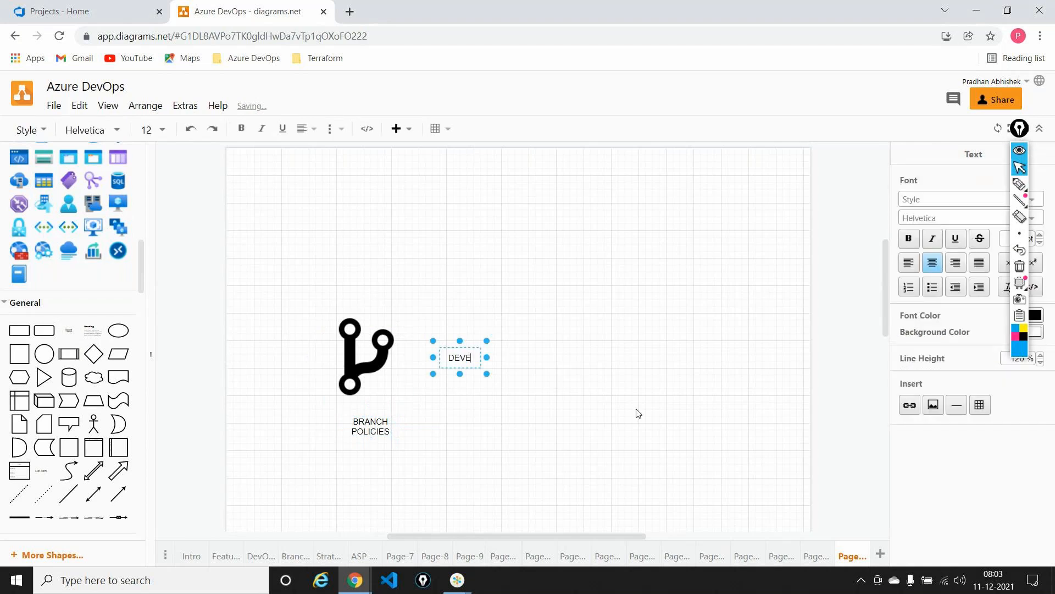
text(LOP)
click(603, 427)
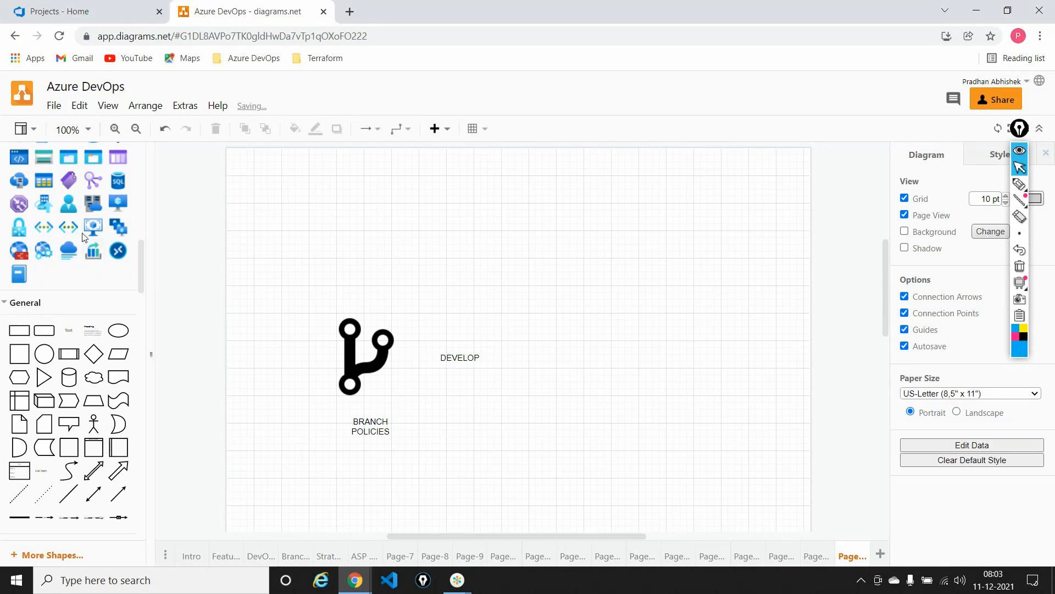
Place a blue user icon to the lower left of the branch icon and a smaller branch icon above the user
drag(69, 213, 159, 437)
scroll(584, 322, down, 5)
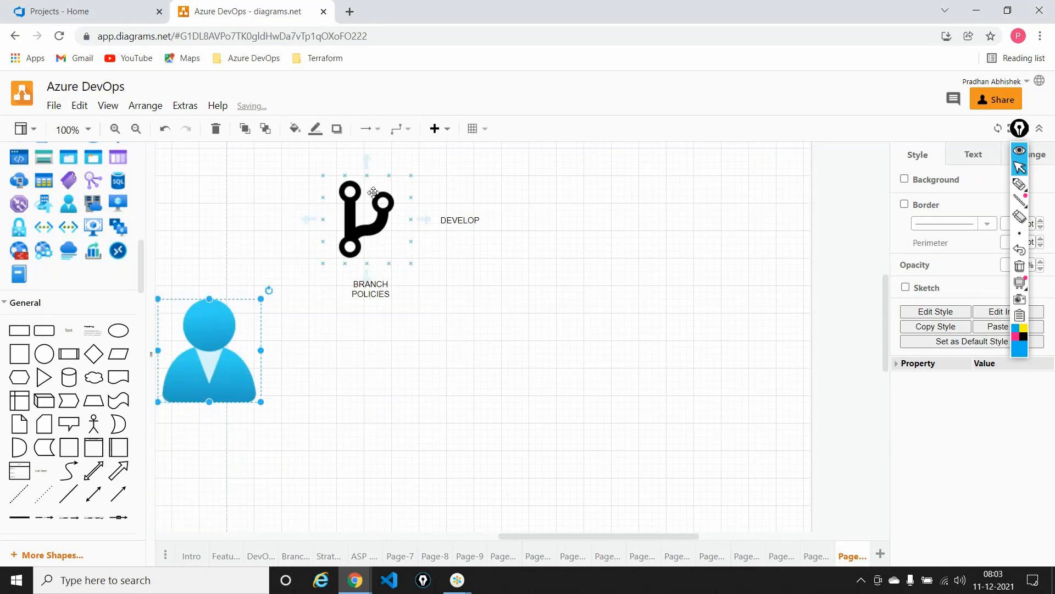
scroll(51, 227, up, 10)
scroll(38, 226, up, 3)
drag(22, 217, 222, 226)
drag(264, 268, 199, 222)
Connect the user to the small branch icon and the small branch icon to the large one with straight arrows
click(220, 352)
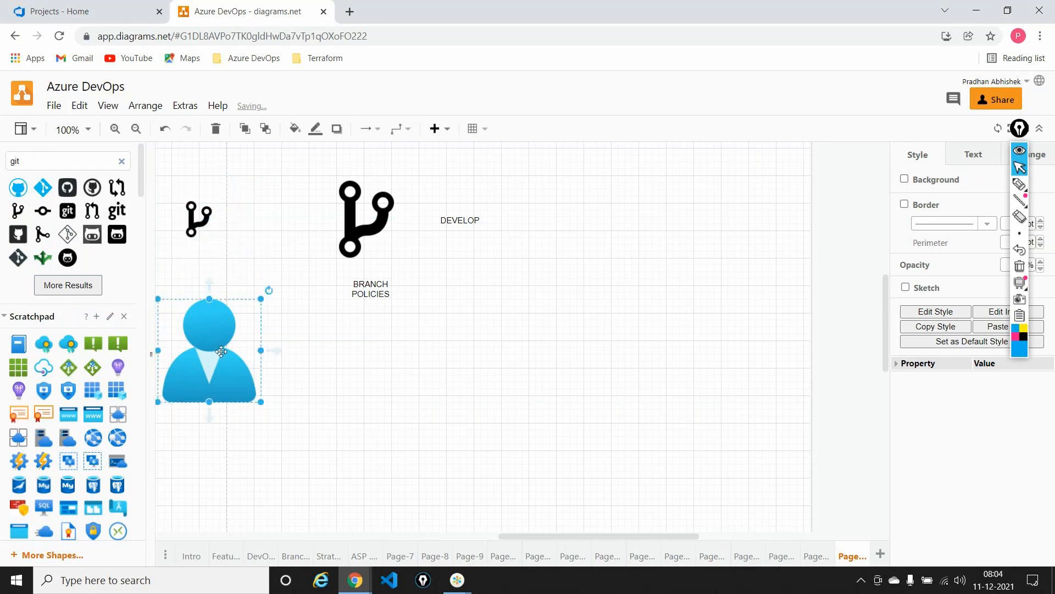
click(401, 129)
click(398, 150)
mouse_move(210, 290)
drag(210, 294, 192, 243)
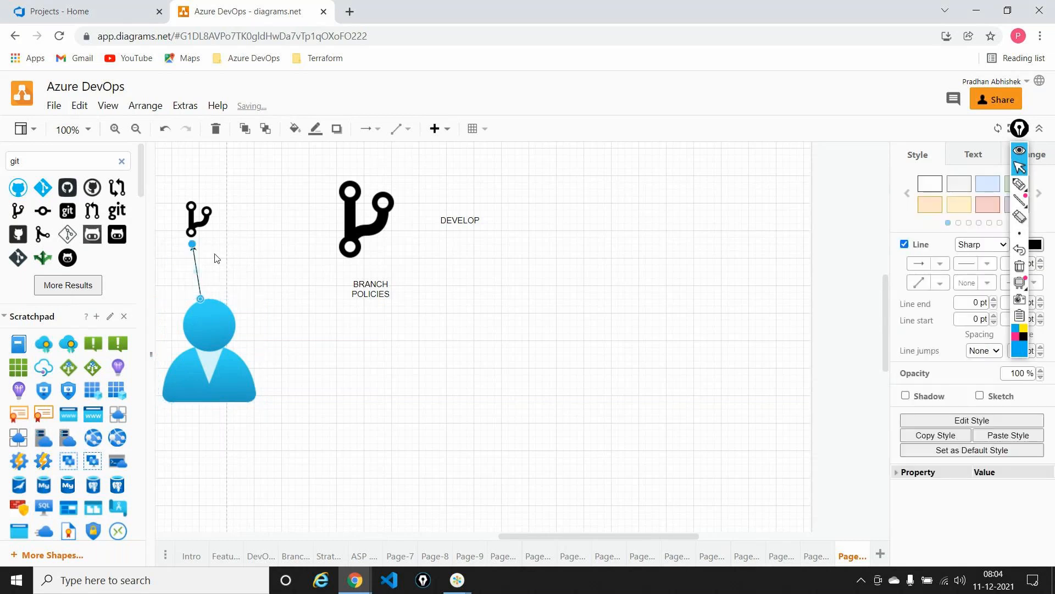
click(200, 217)
drag(231, 218, 358, 220)
click(558, 363)
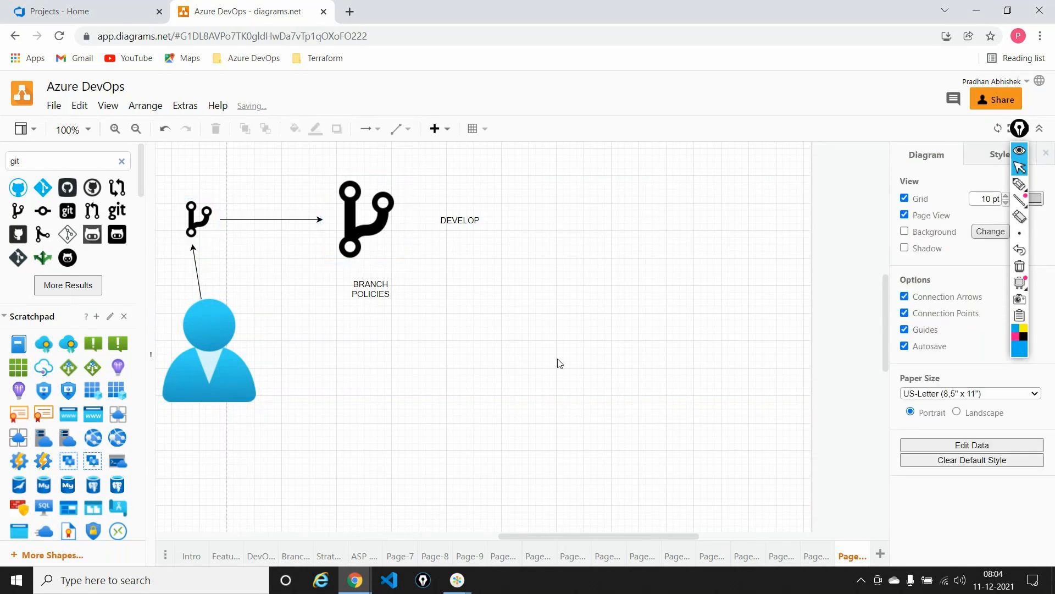
Switch to Azure DevOps and open the repository files of 8amclassproject
click(147, 13)
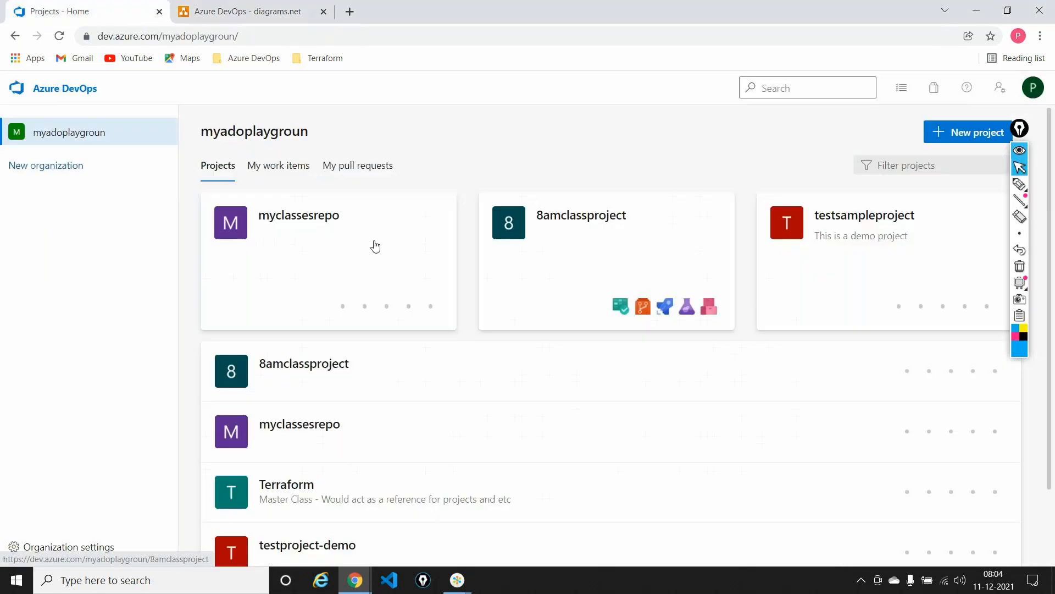
click(567, 255)
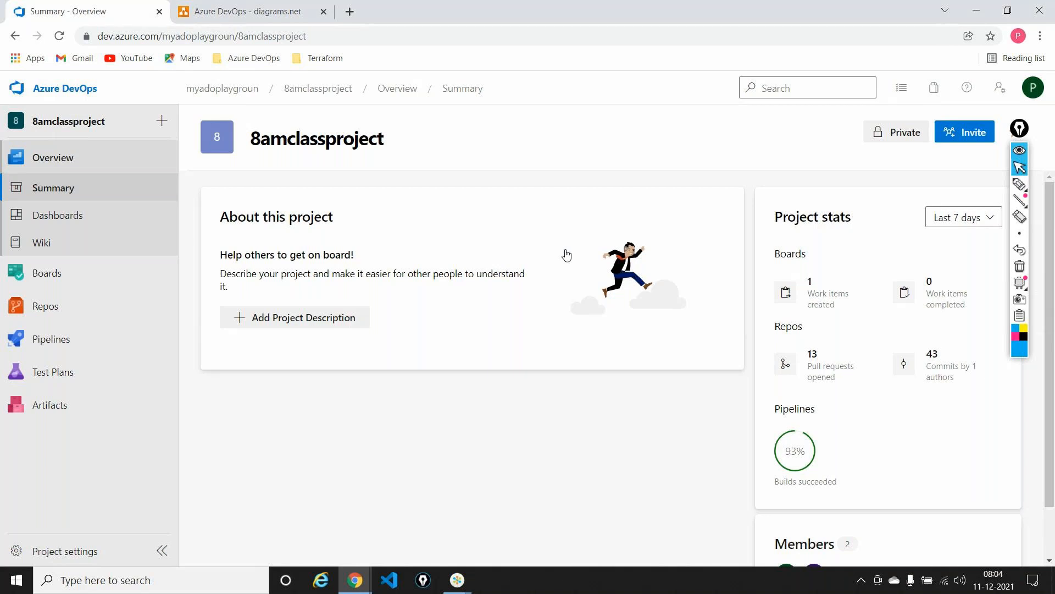
click(108, 304)
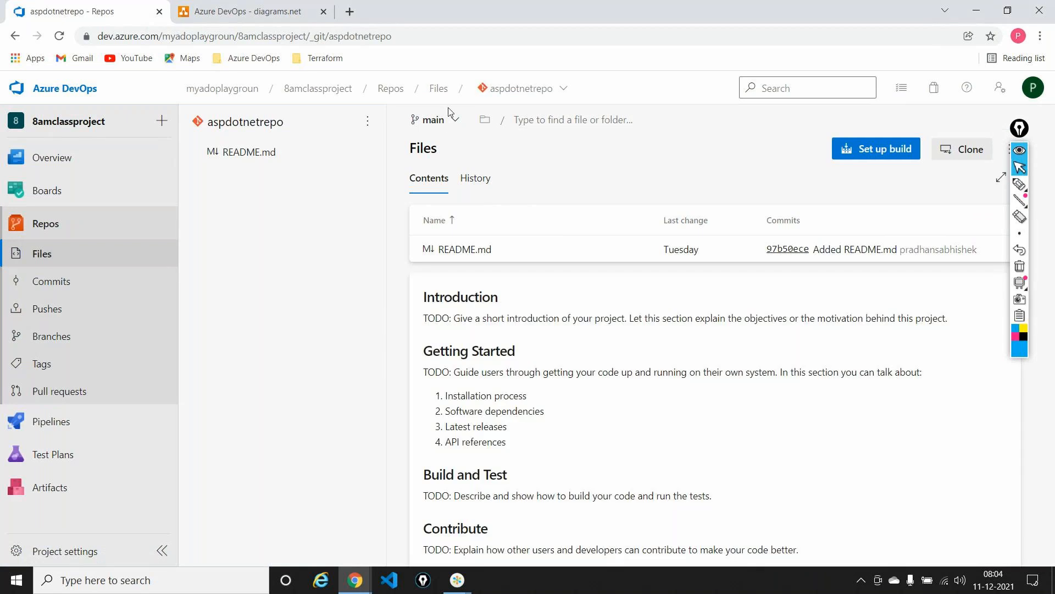
Switch the aspdotnetrepo file view from the main branch to develop/v1.0
click(443, 121)
text(f)
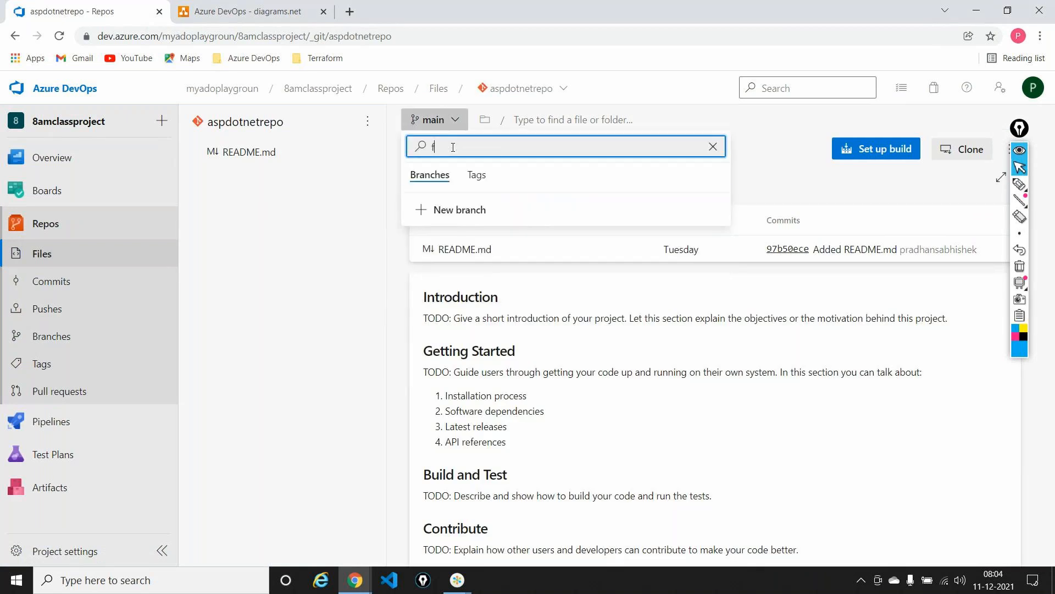
text(ed)
key(BackSpace)
key(BackSpace)
key(BackSpace)
text(de)
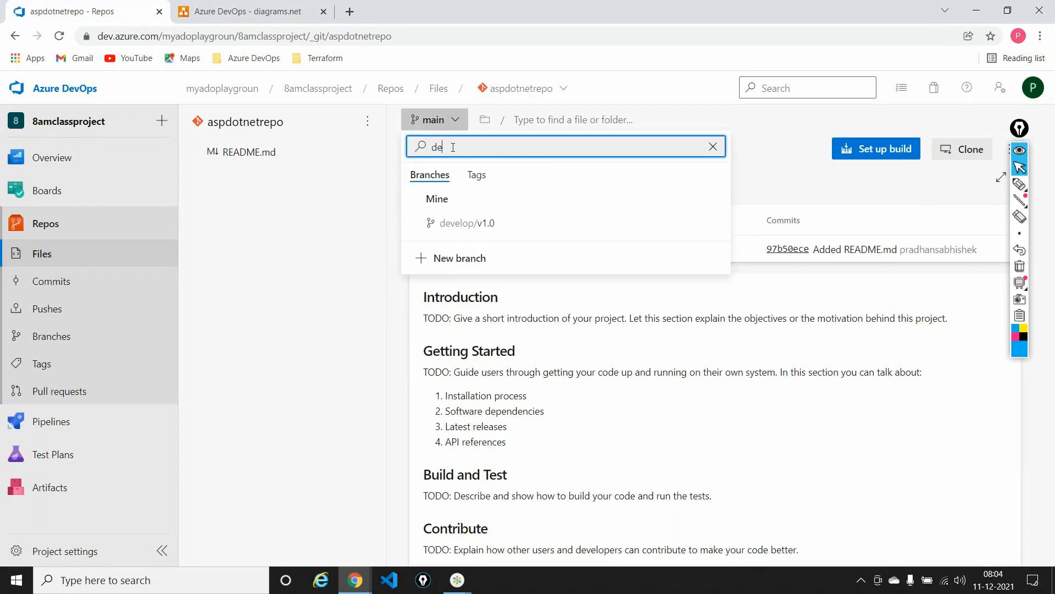
click(467, 223)
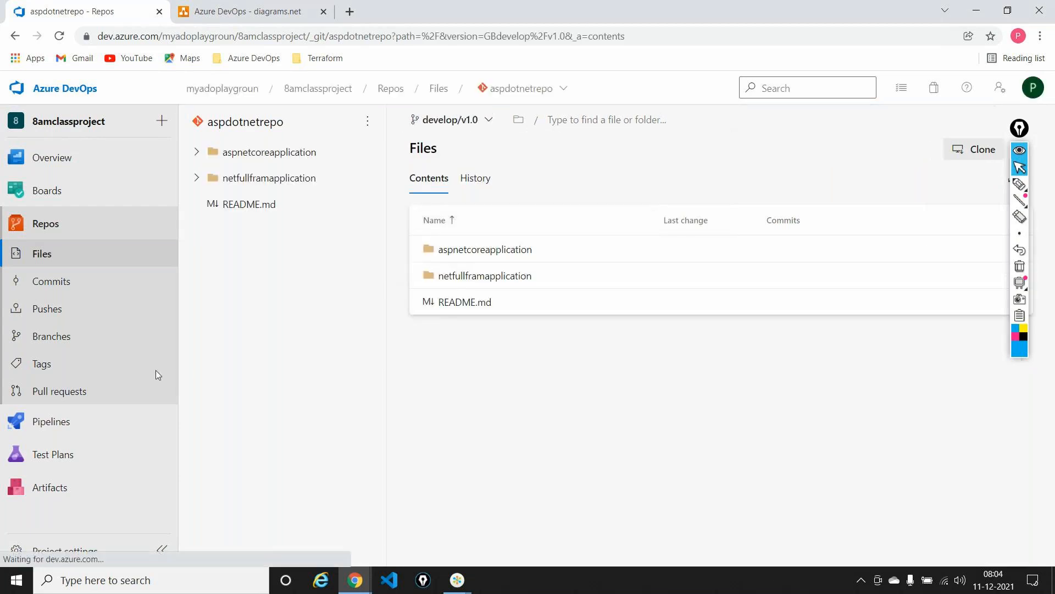
Open the branch policies of develop/v1.0 and examine the reviewer, work item, comment resolution and build validation settings
click(66, 342)
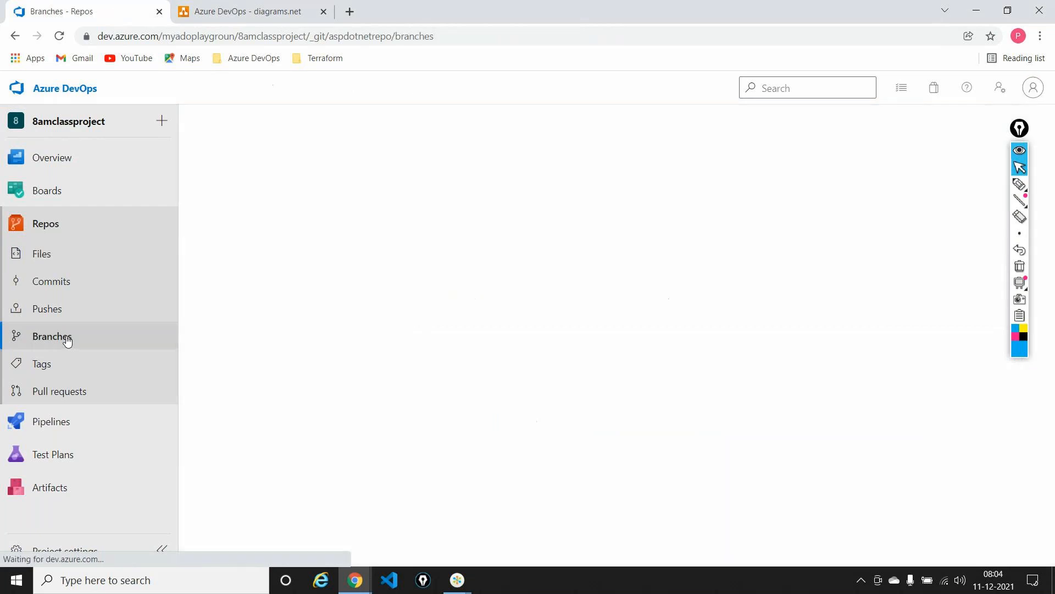
click(289, 259)
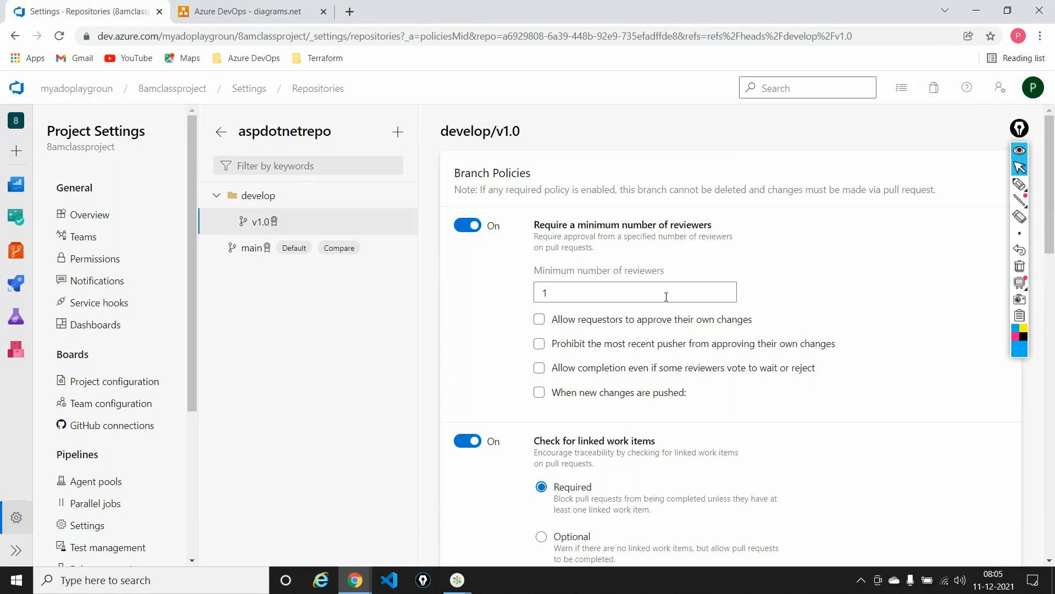
scroll(666, 297, down, 8)
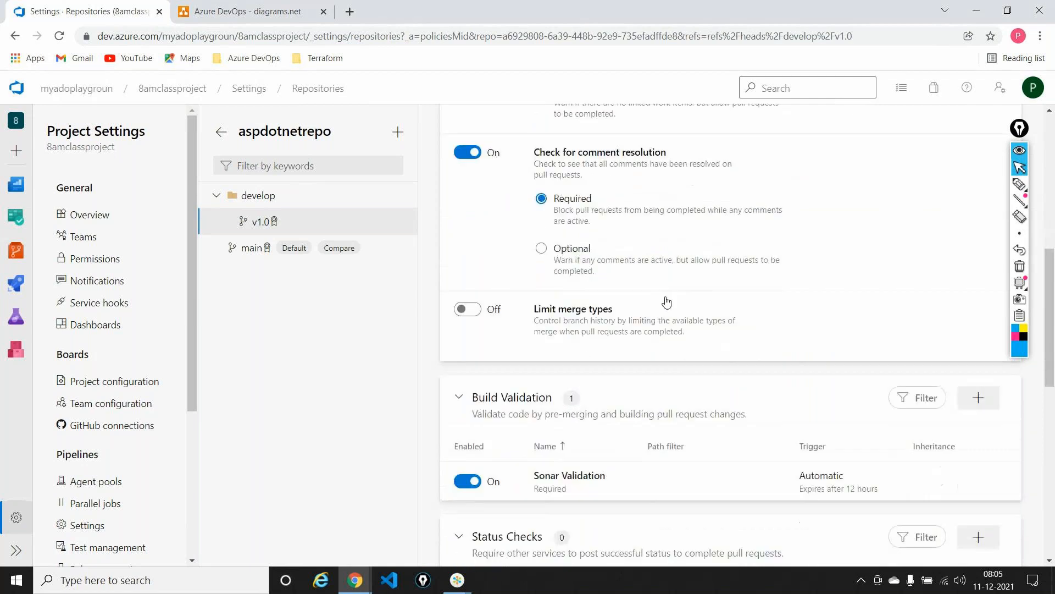
scroll(666, 301, down, 2)
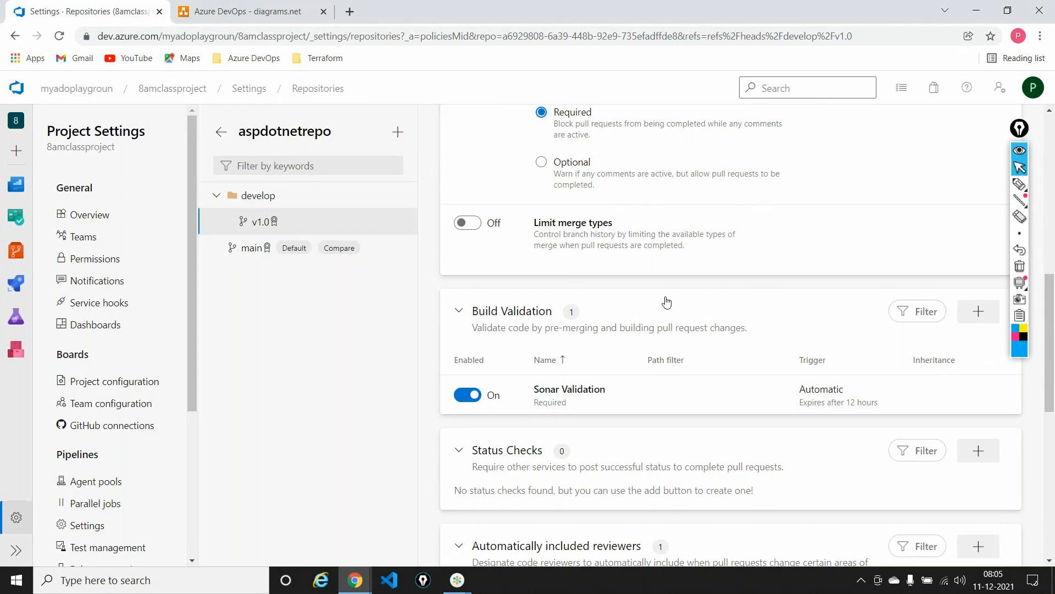
click(16, 284)
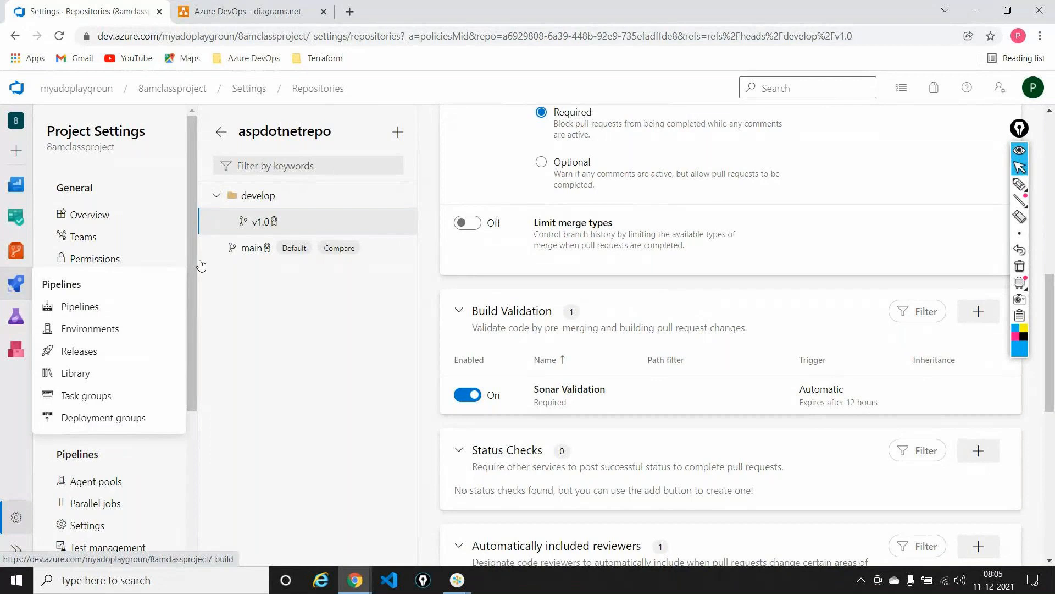
Switch back to the diagram and review the flow from the user through the small branch icon to the large one
click(280, 5)
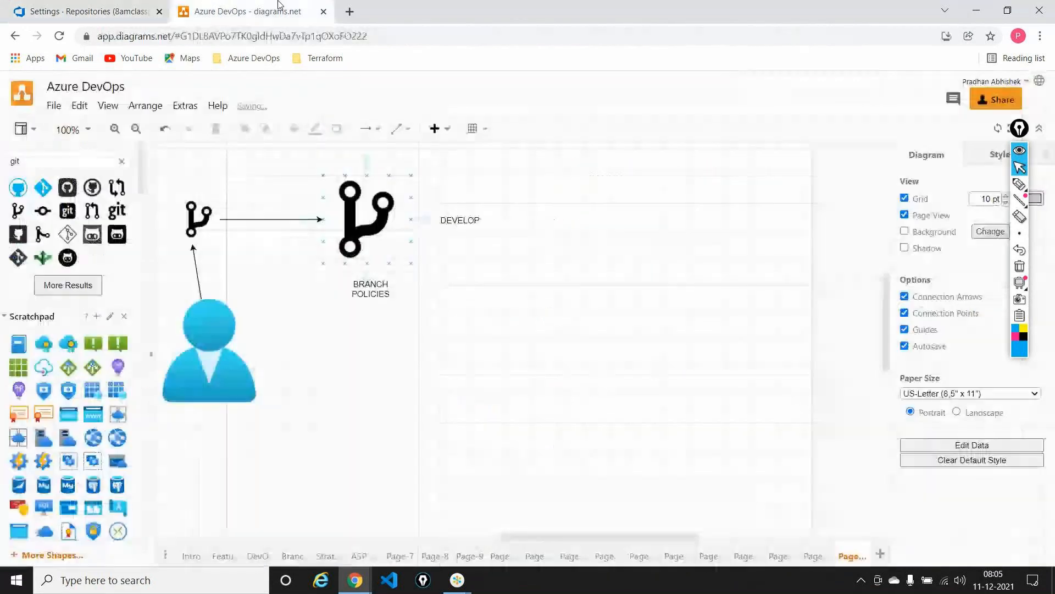
click(193, 231)
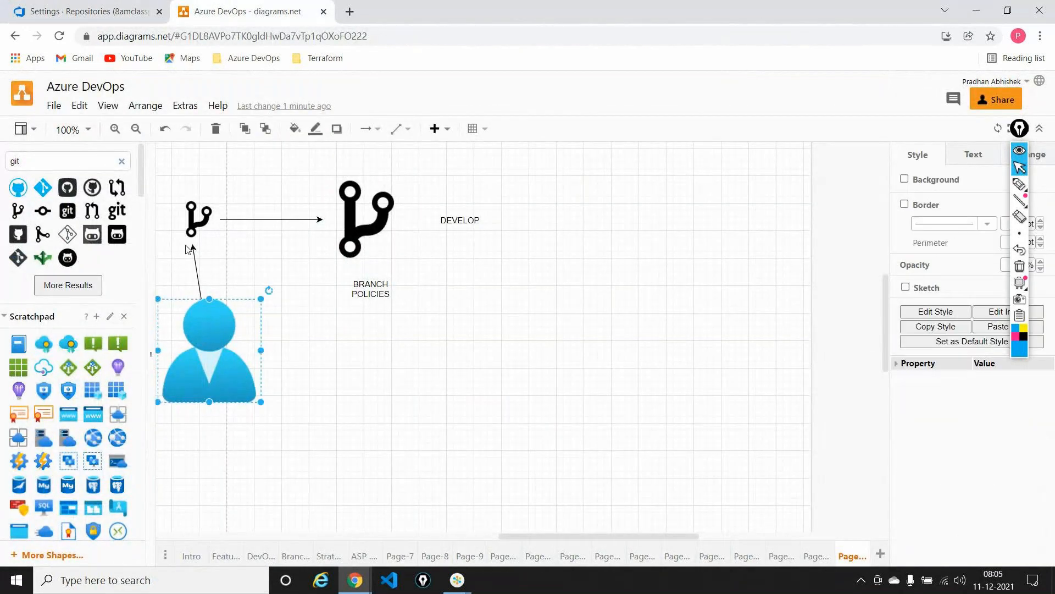
click(379, 216)
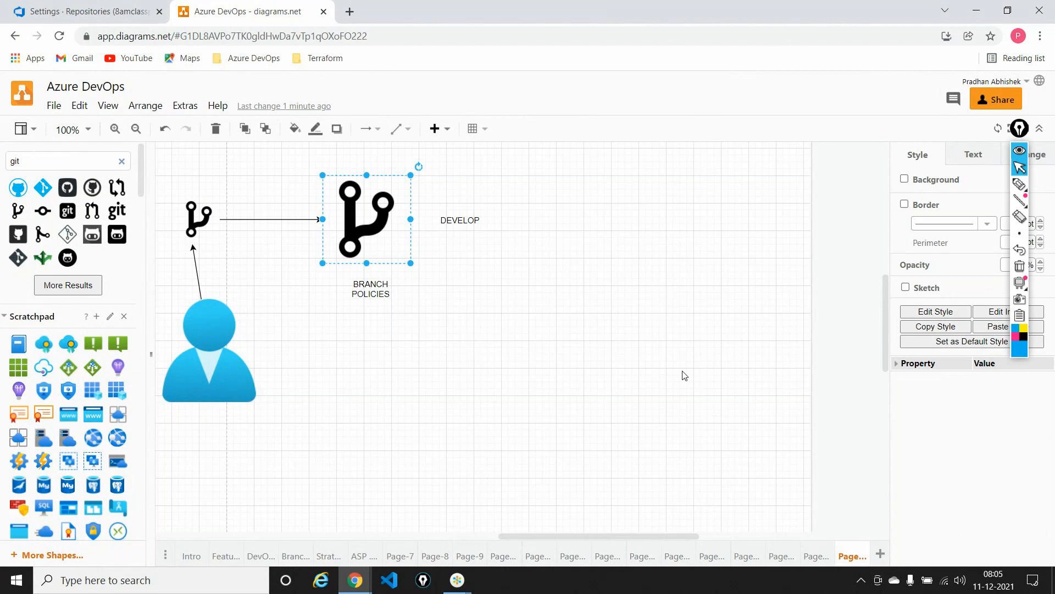
Return to Azure DevOps and open the firstpipeline-fullframework pipeline in its editor, collapsing the on-screen annotation toolbar
click(96, 8)
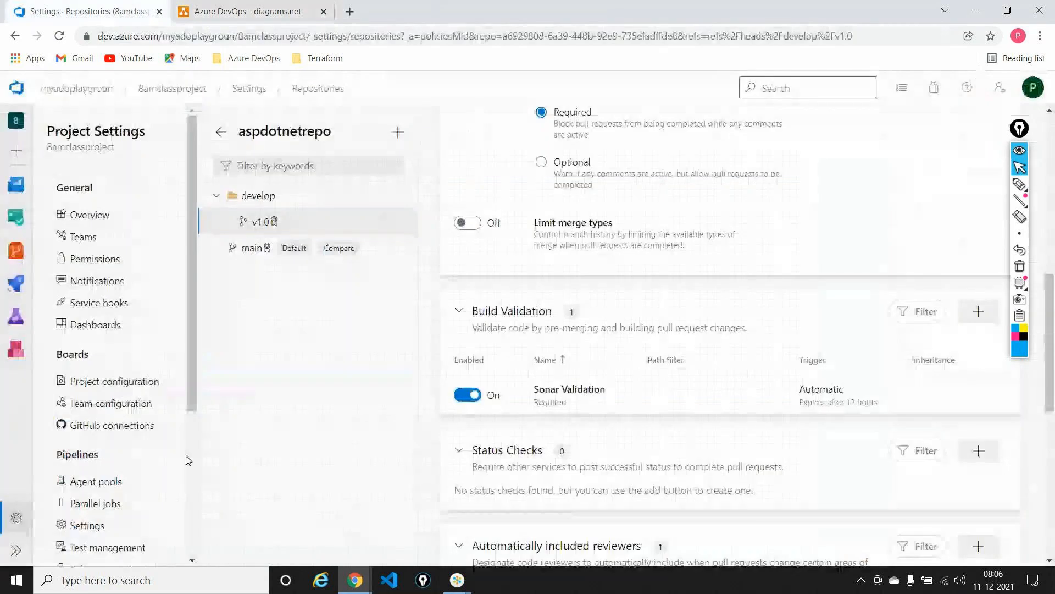
mouse_move(16, 282)
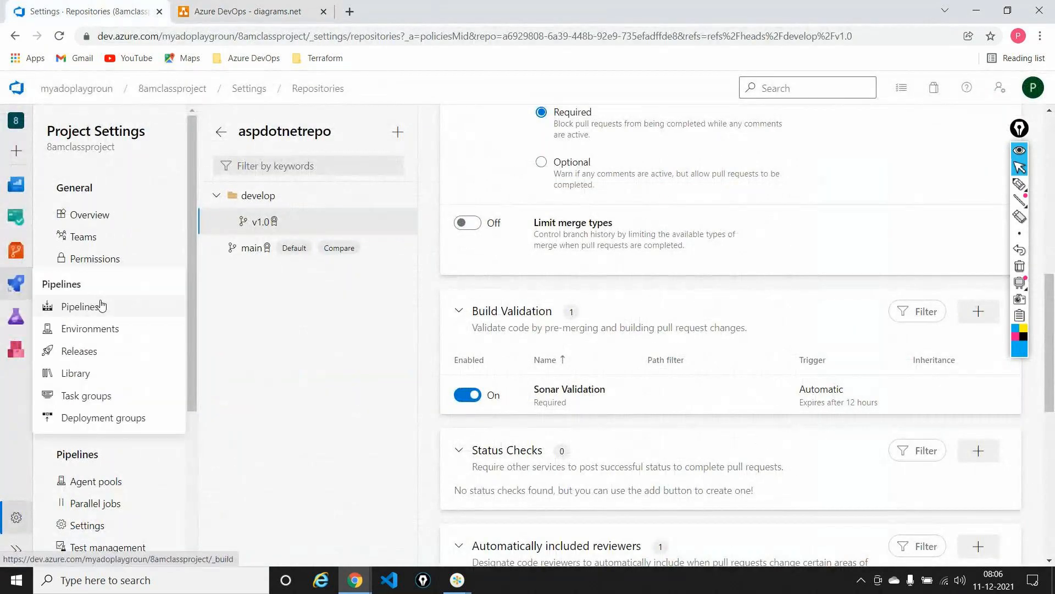
click(109, 311)
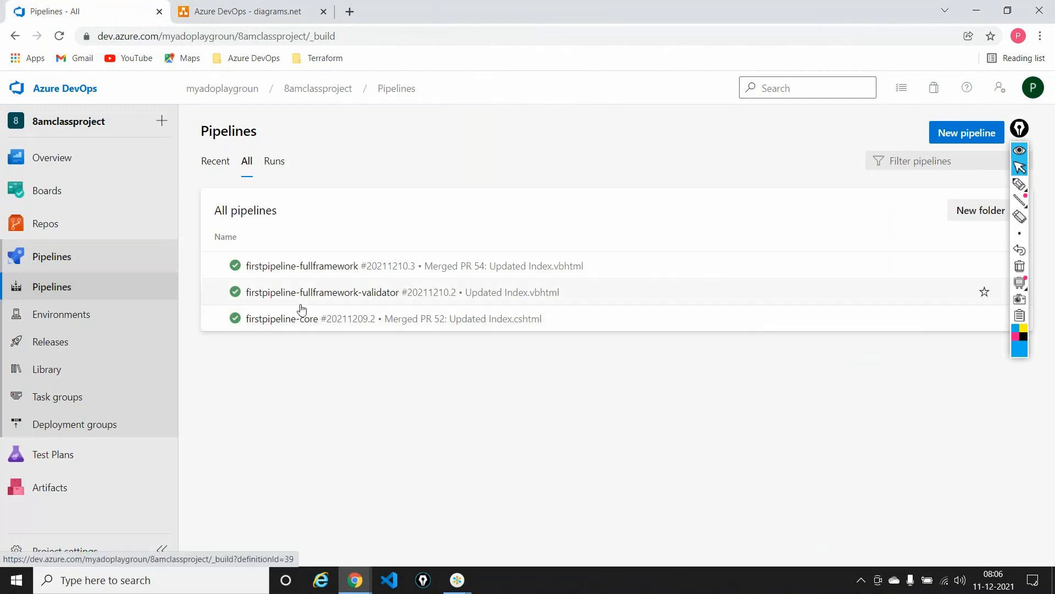
click(284, 259)
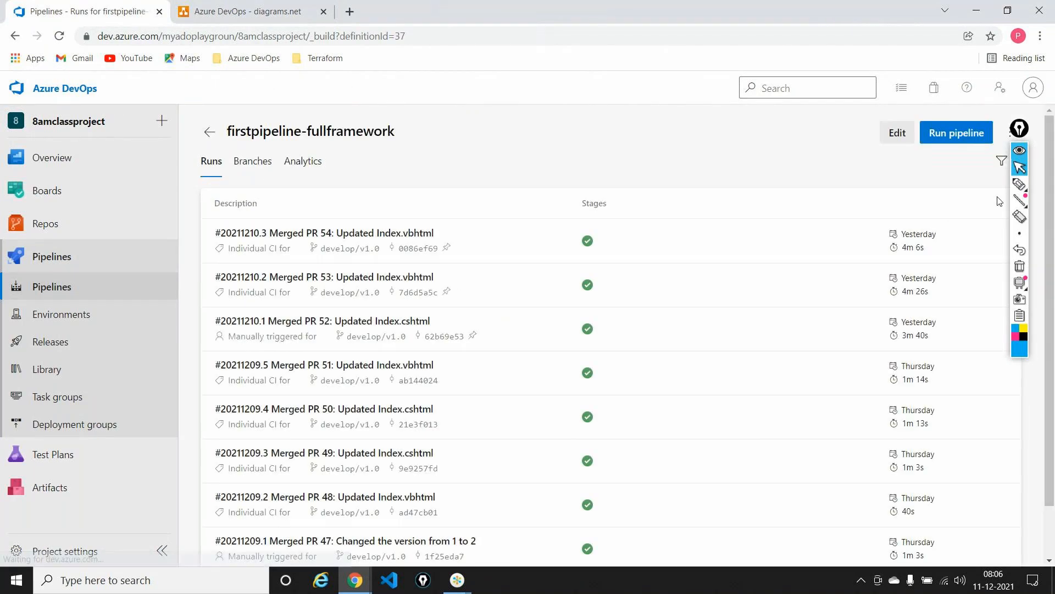
click(1021, 153)
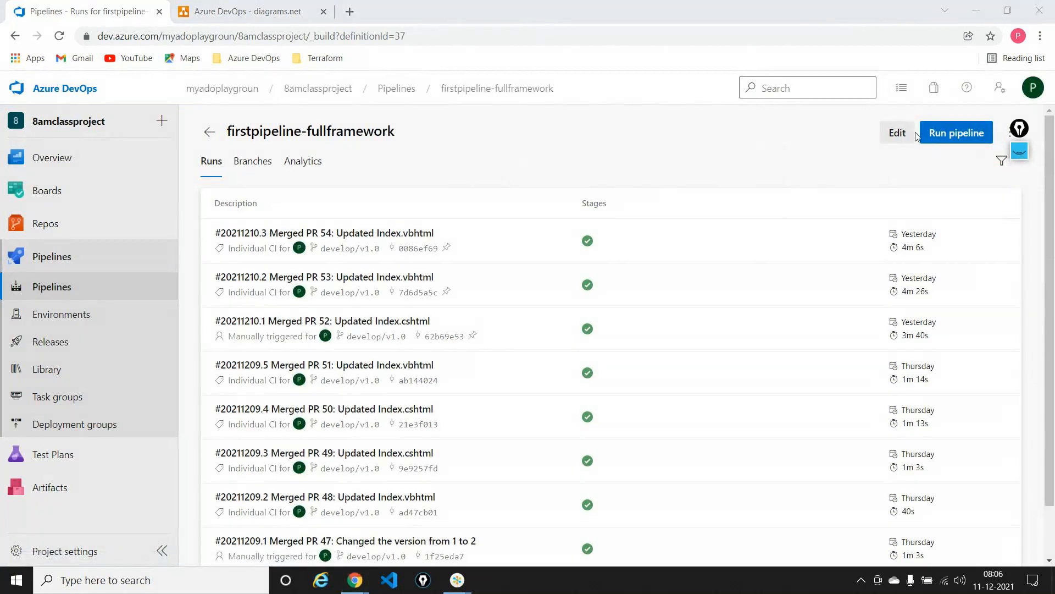
click(901, 133)
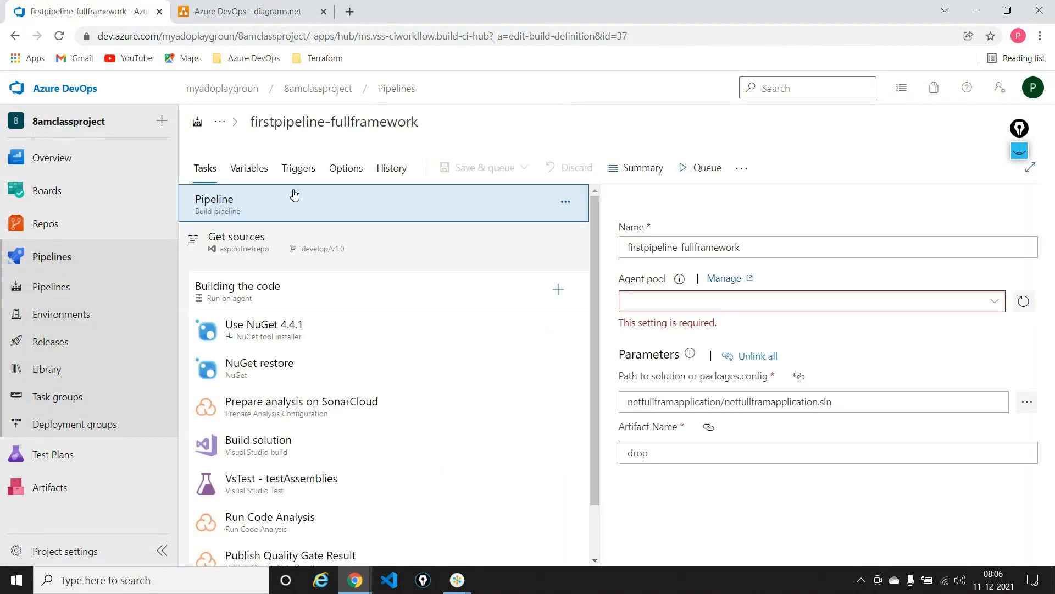
Review the pipeline's continuous integration trigger with its branch and path filters, including /netfullframapplication, and return to its tasks
click(302, 169)
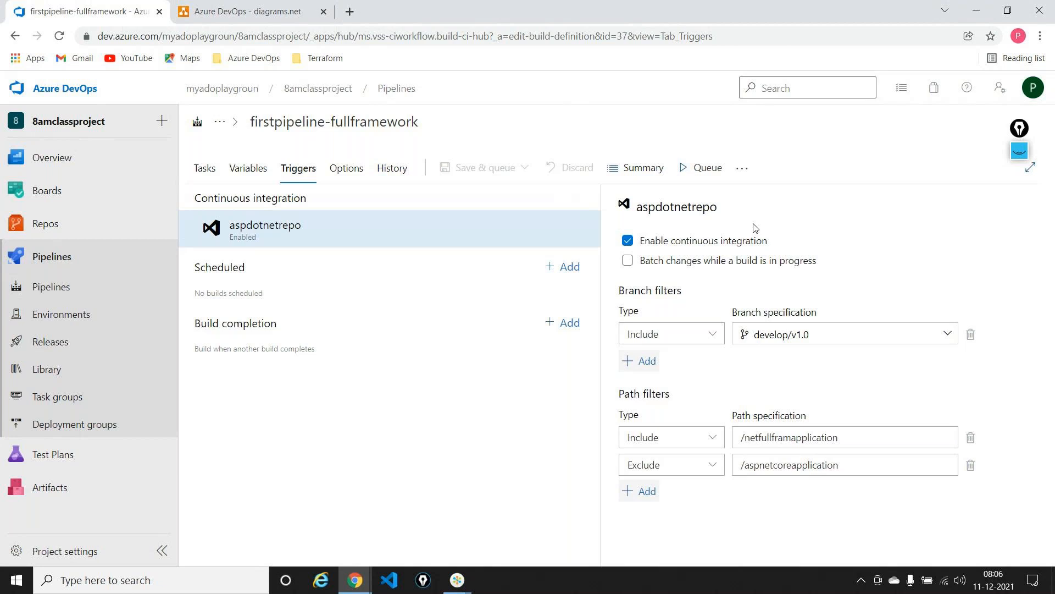
drag(846, 438, 744, 440)
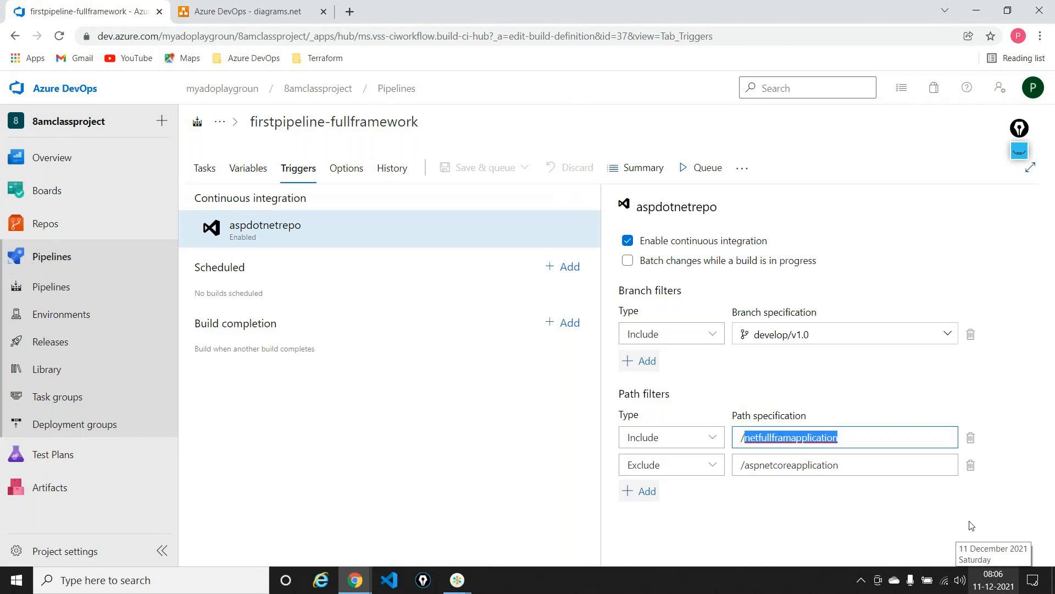
click(209, 169)
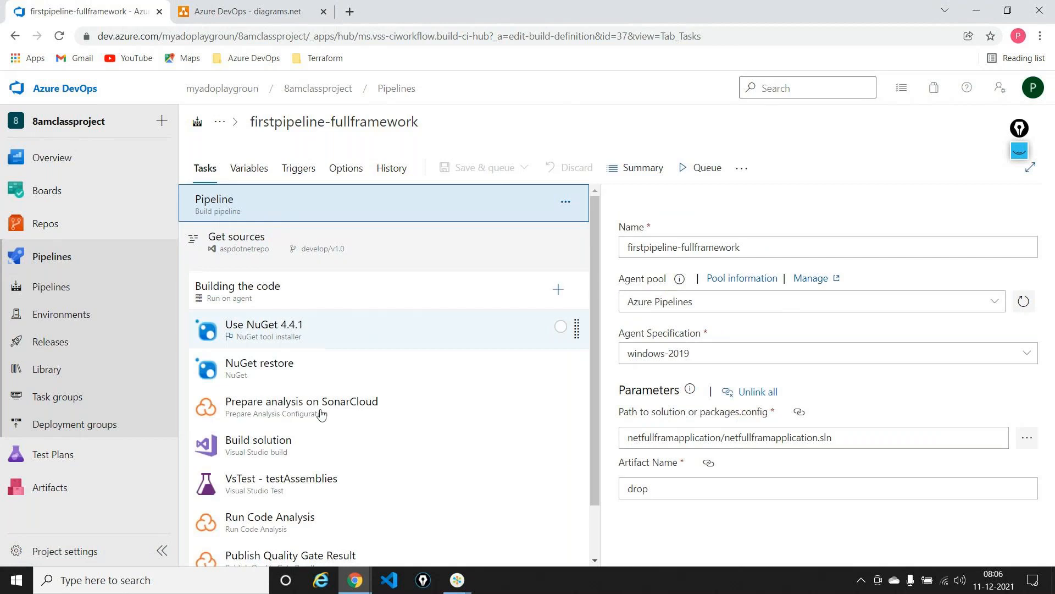
Remove the VsTest - testAssemblies task from the firstpipeline-fullframework build pipeline
click(316, 491)
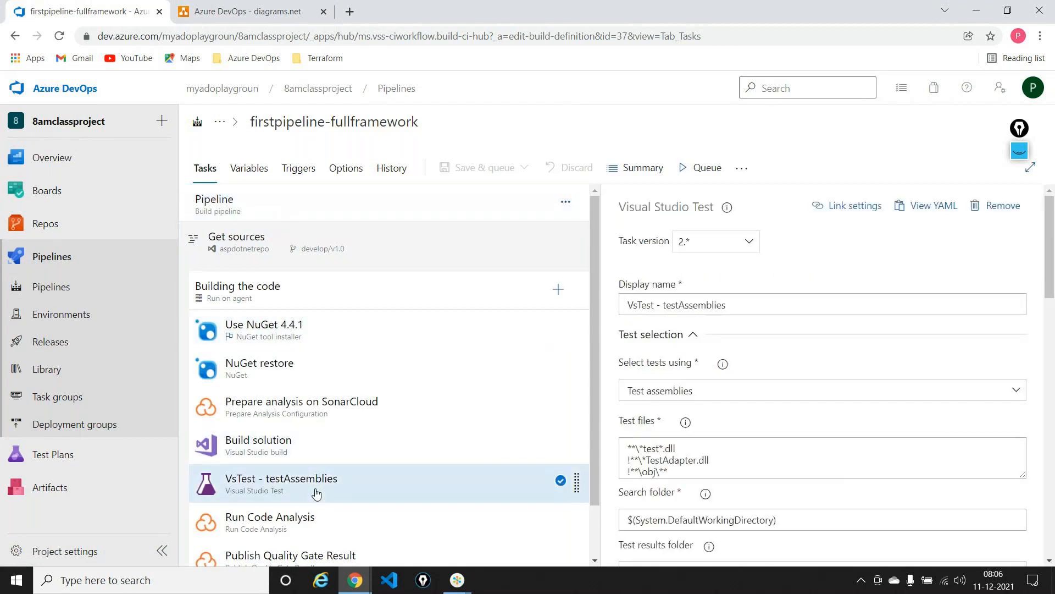
right_click(316, 493)
click(296, 387)
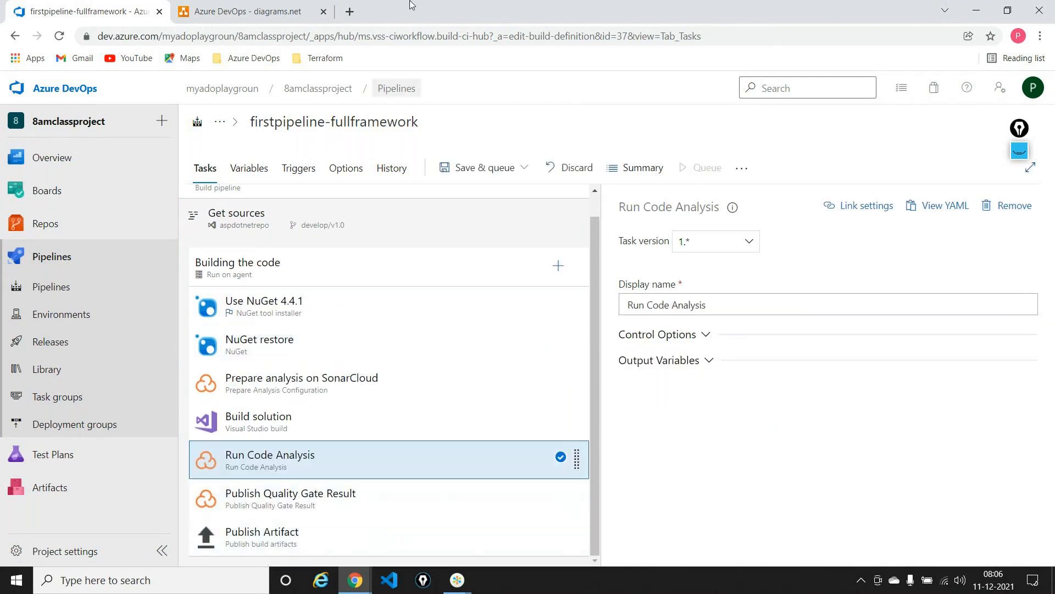
Switch to the diagram, draw an arrow outward from the large branch icon past DEVELOP, and place a process box at its end
click(248, 11)
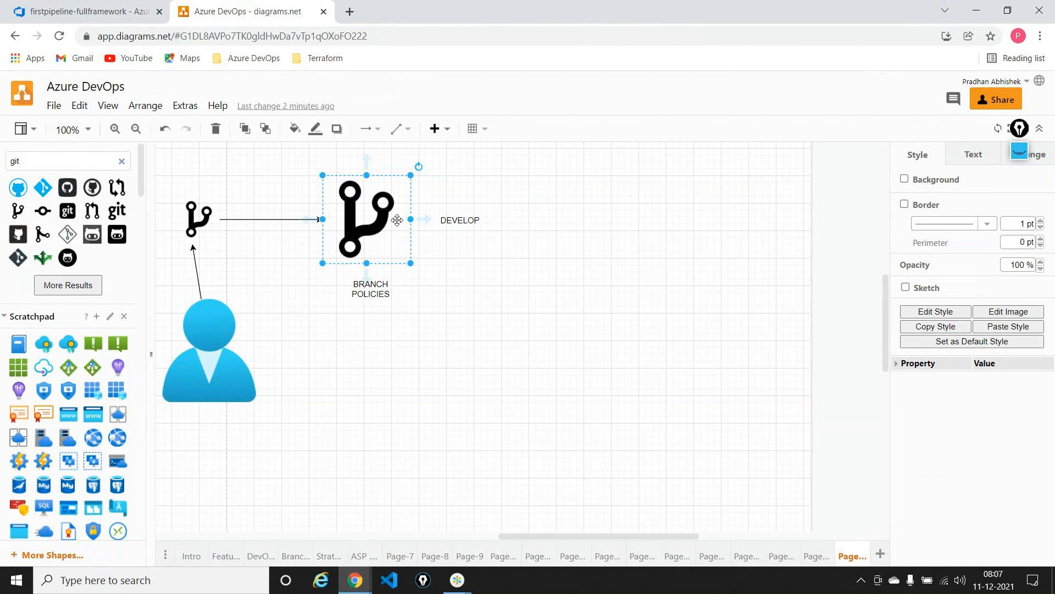
drag(425, 226, 521, 183)
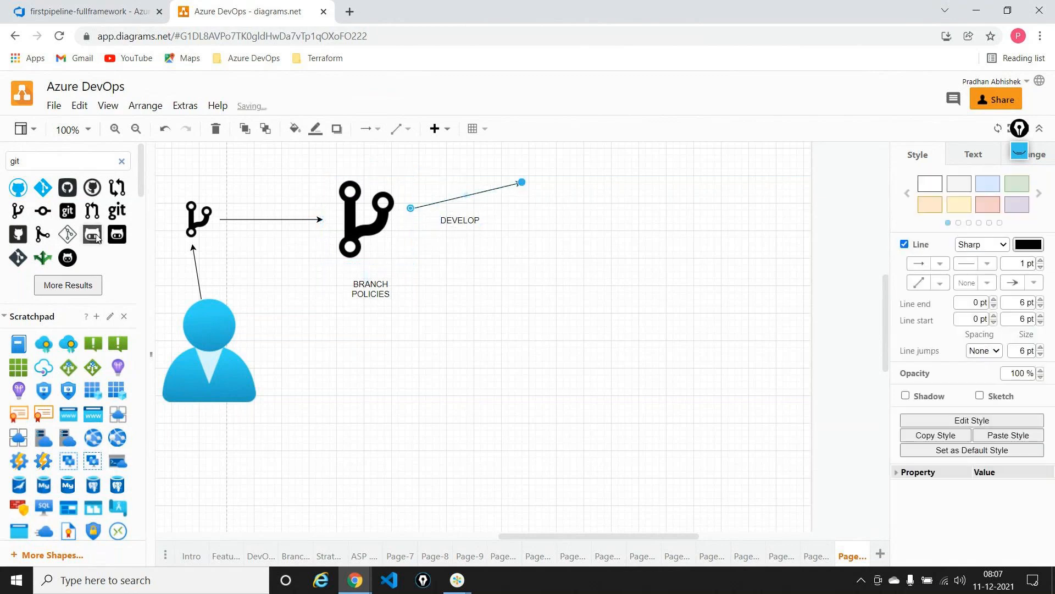
scroll(65, 326, down, 3)
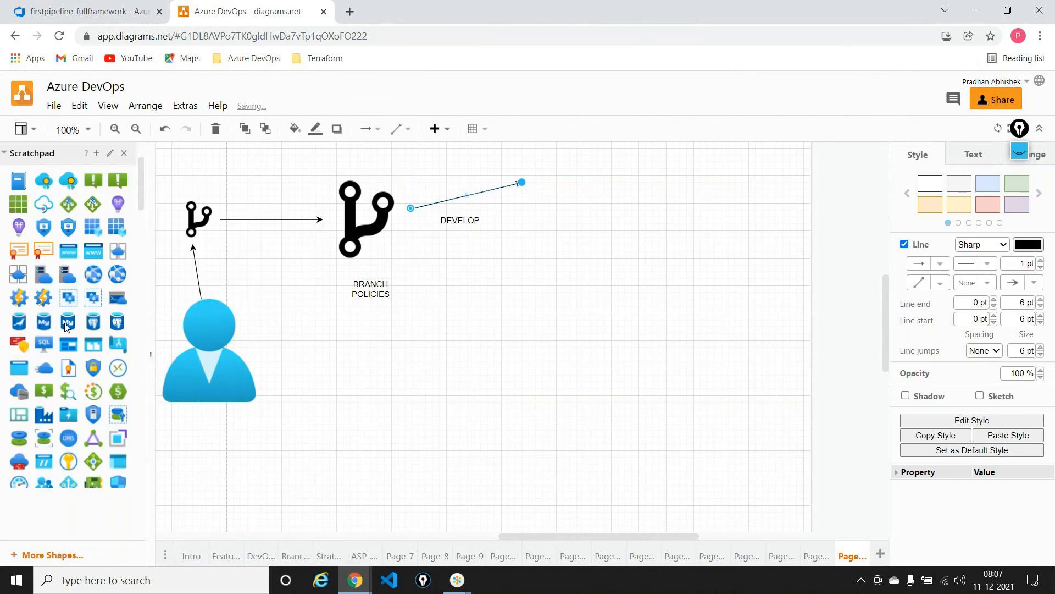
scroll(65, 326, down, 5)
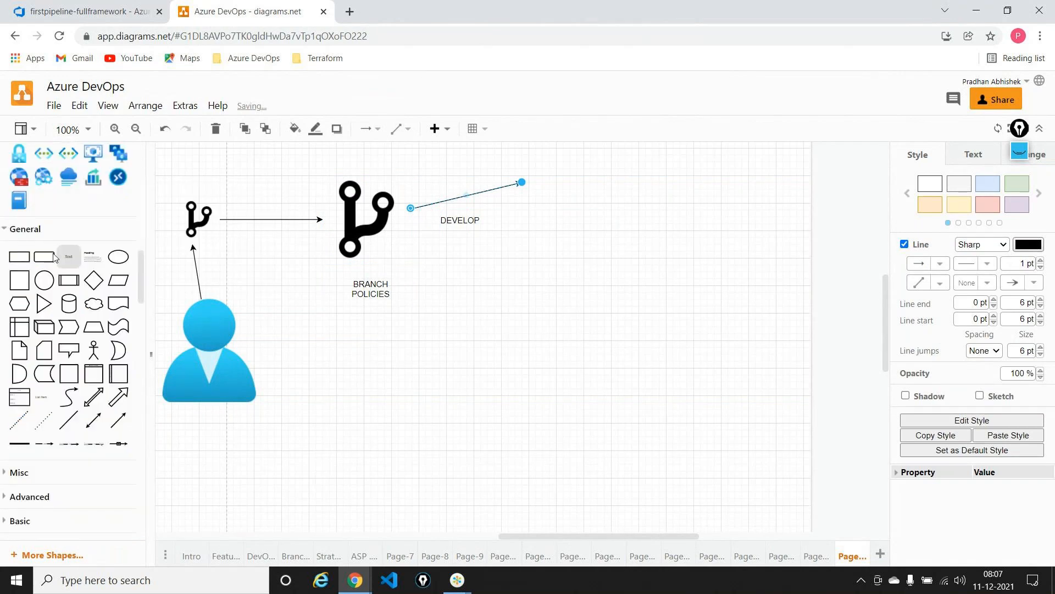
click(69, 280)
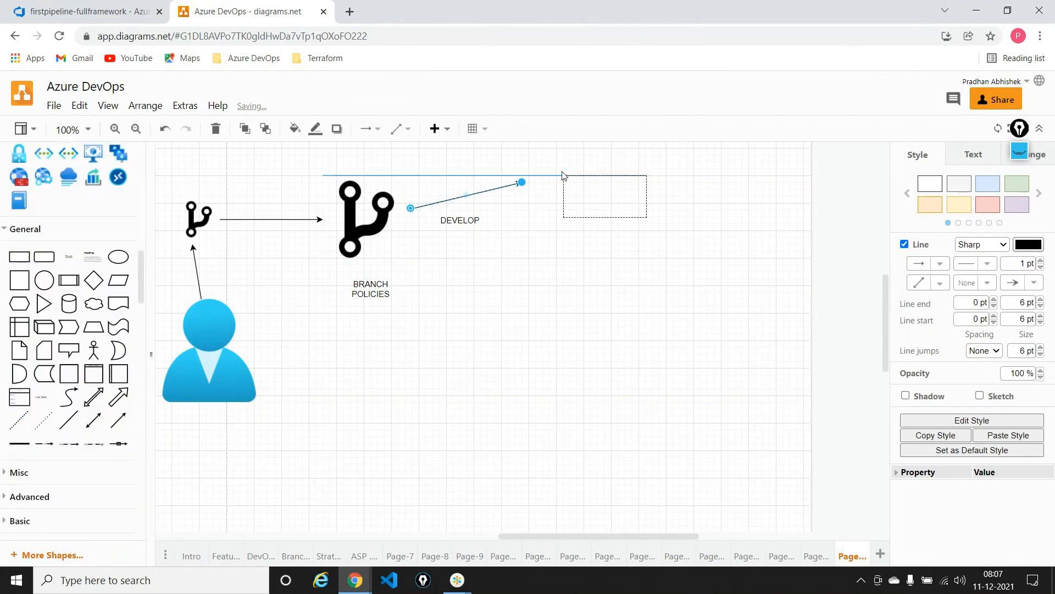
click(661, 342)
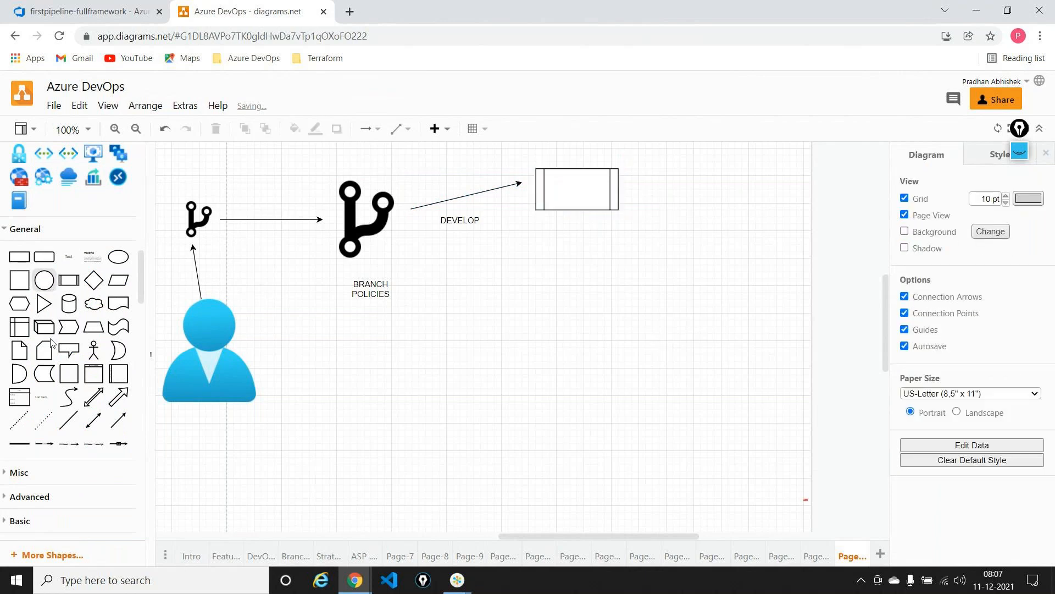
Add a text label reading CI inside the new process box
drag(69, 257, 586, 191)
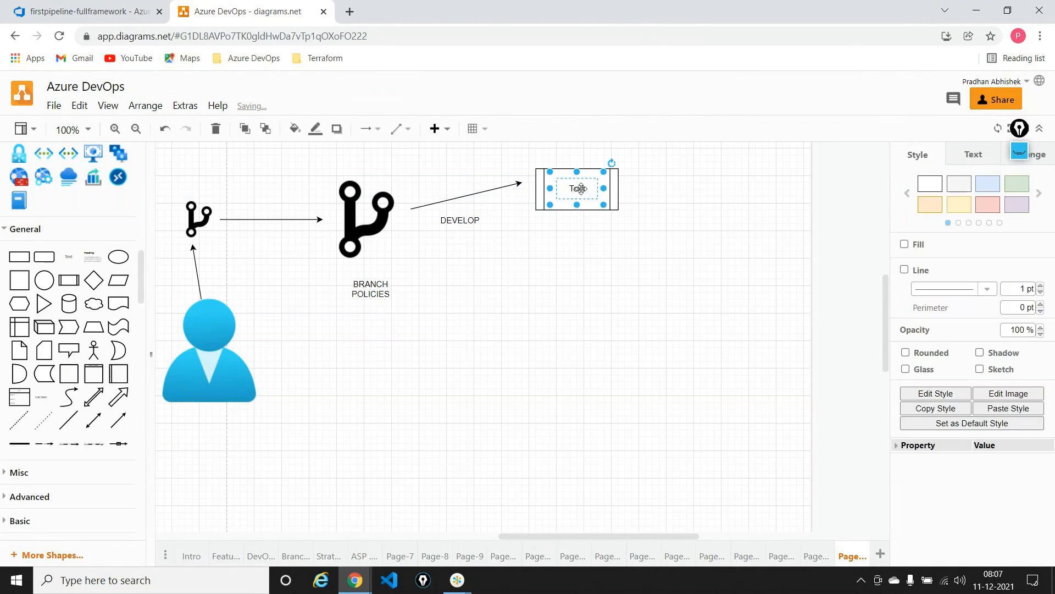
double_click(581, 188)
text(CI)
click(680, 289)
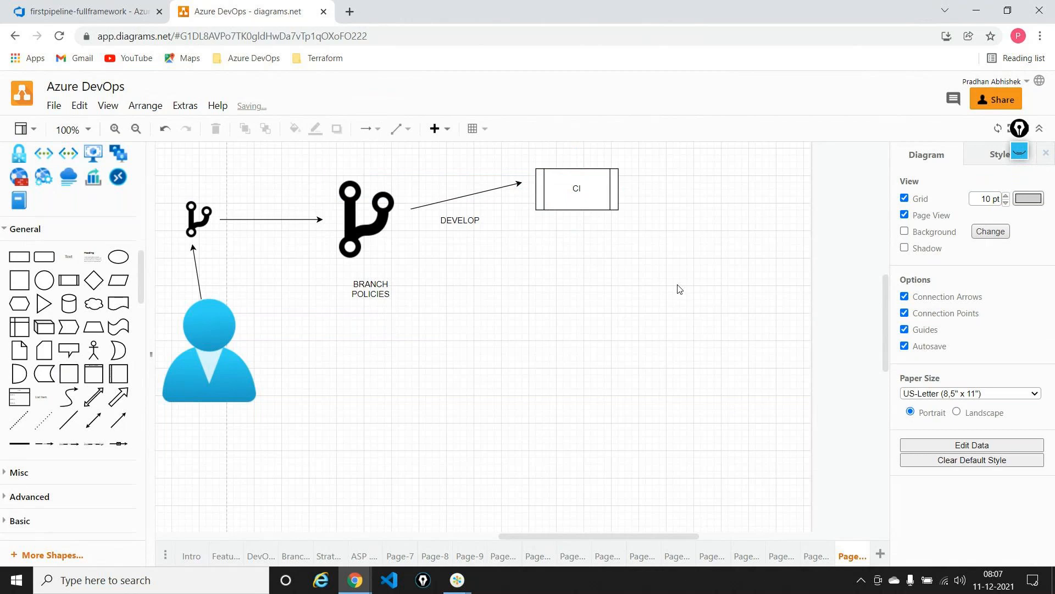
Add an ARTIFACT text label below the CI box and draw an arrow from the box down to it
click(584, 191)
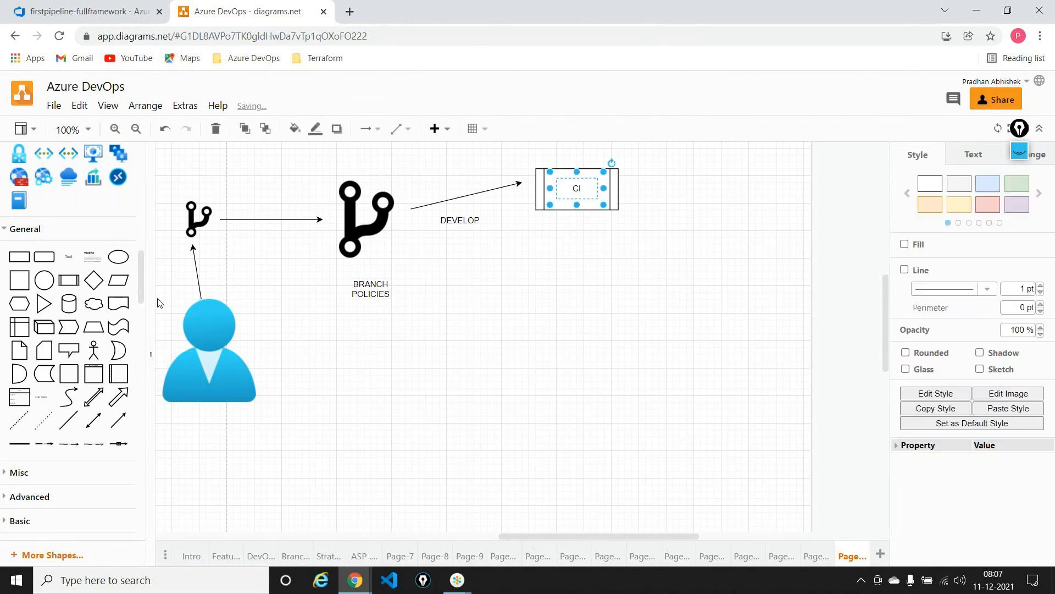
drag(64, 259, 582, 310)
text(ARTIF)
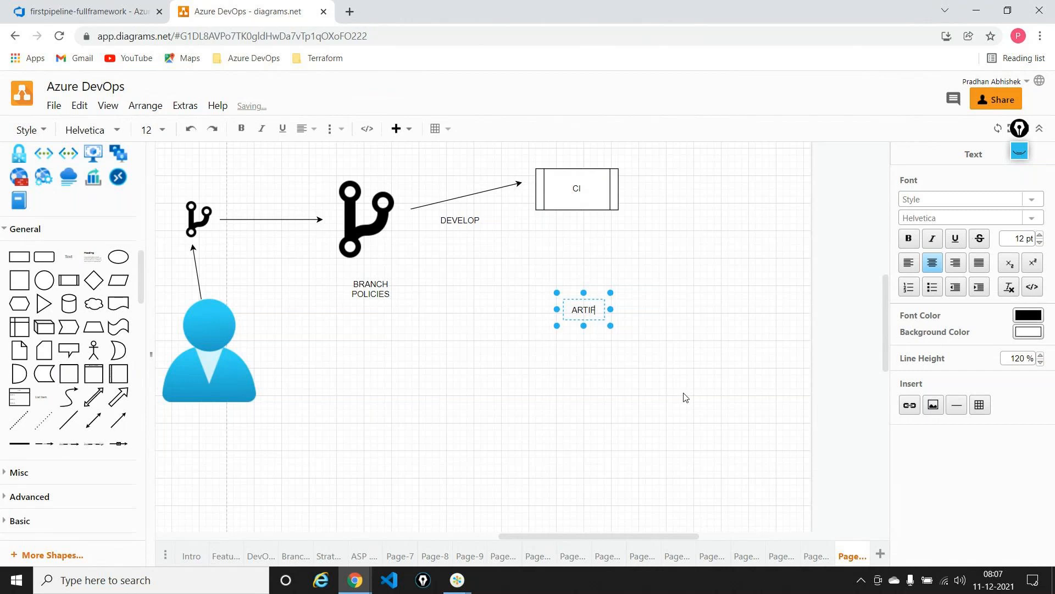
text(ACT)
click(697, 198)
click(597, 203)
drag(576, 224, 573, 300)
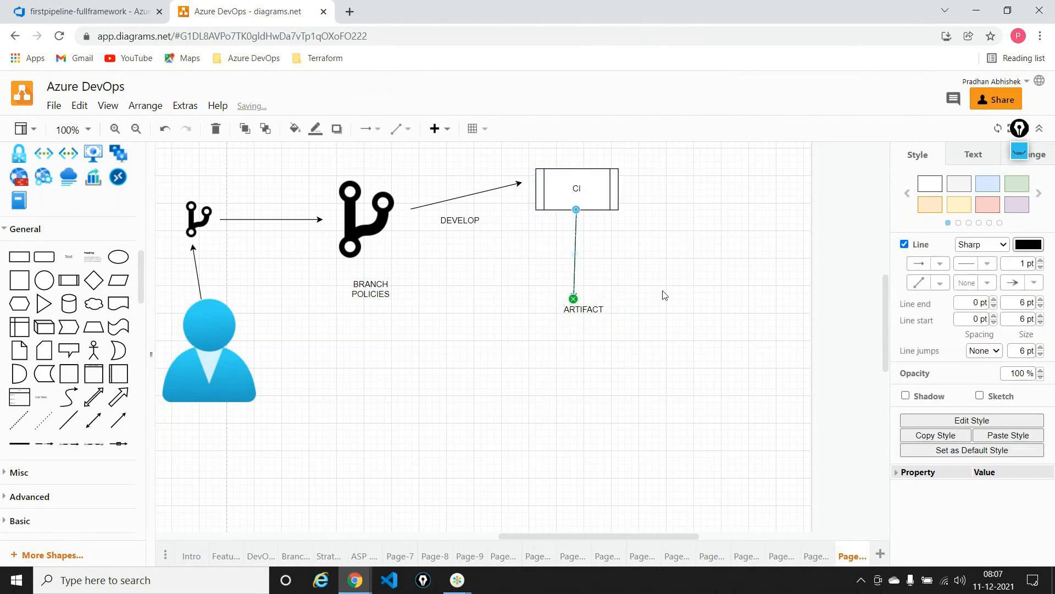
click(676, 294)
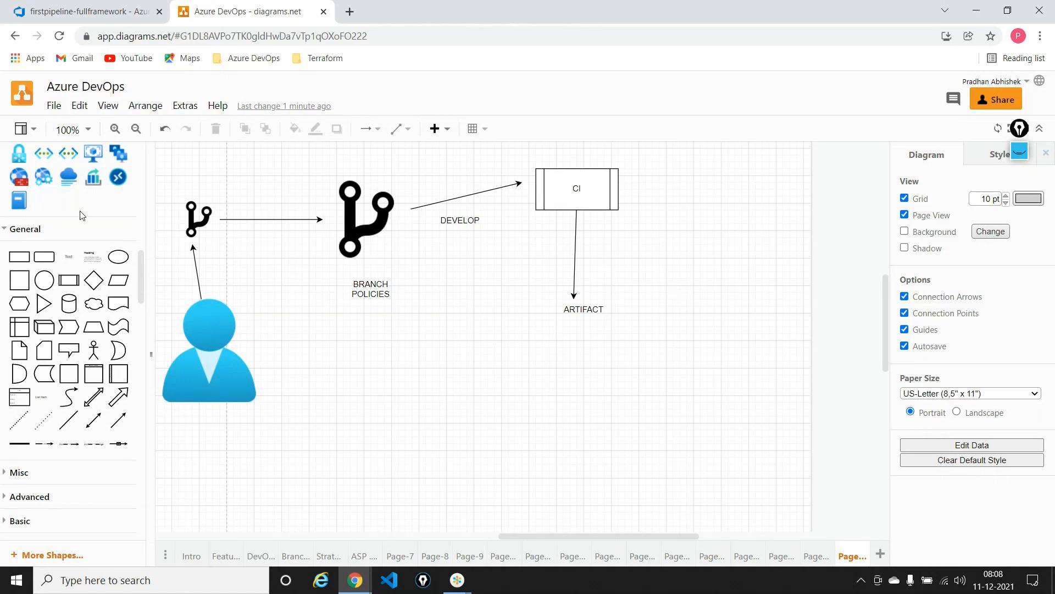
Place a large square to the right of the CI box
scroll(80, 214, up, 4)
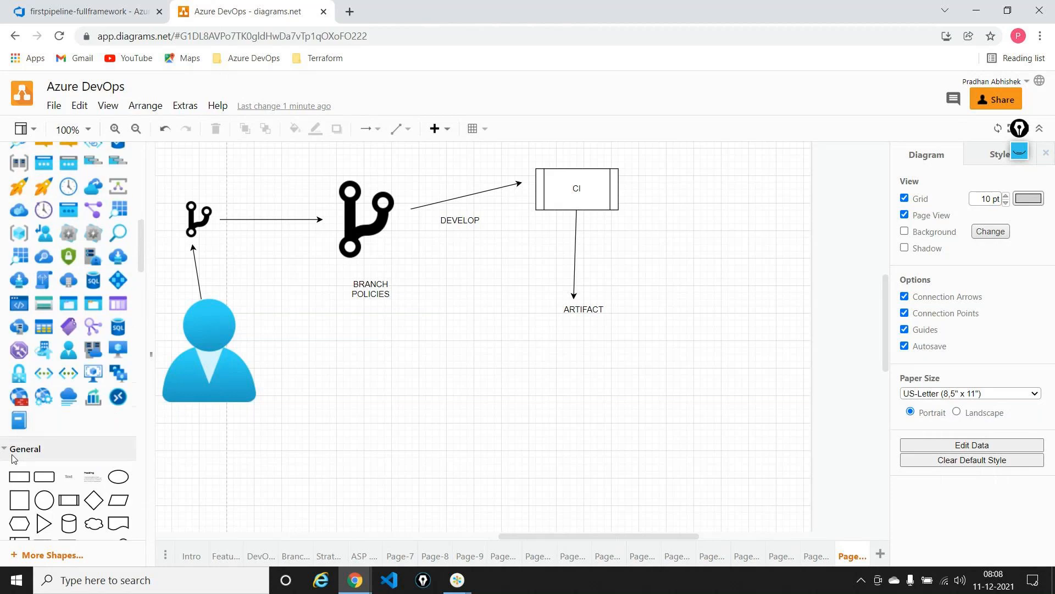
drag(19, 497, 921, 353)
drag(572, 536, 608, 536)
drag(662, 243, 648, 229)
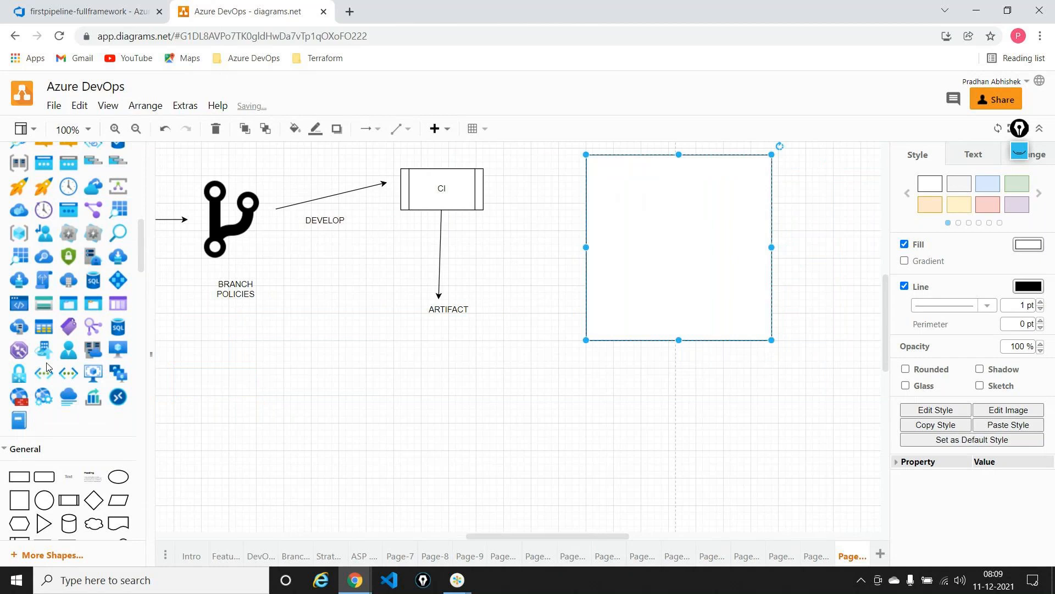
Add the server-with-cloud icon to the right of the CI box
scroll(56, 292, up, 4)
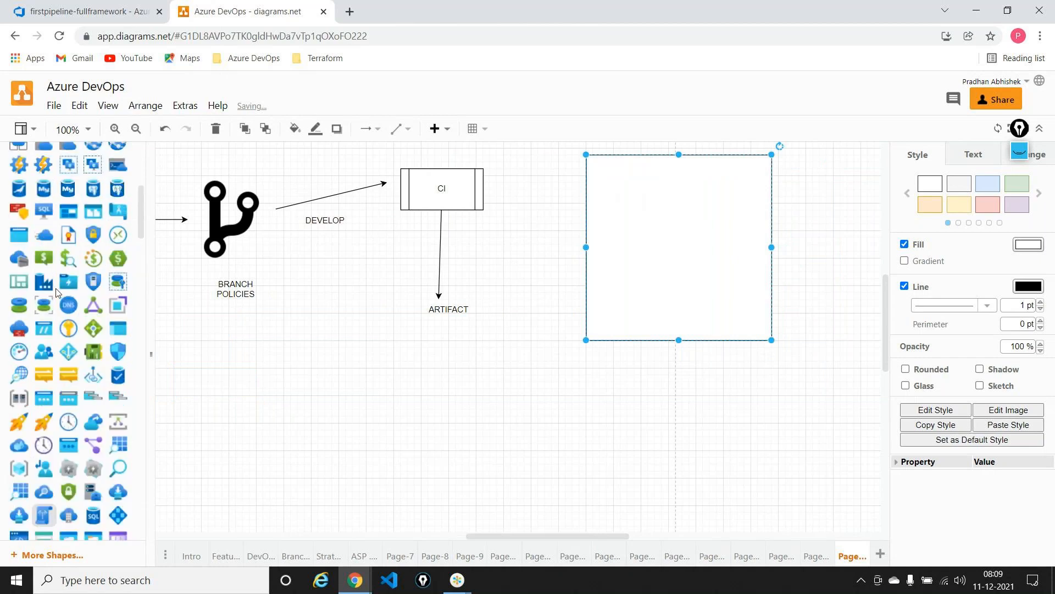
scroll(56, 292, up, 1)
drag(68, 181, 652, 217)
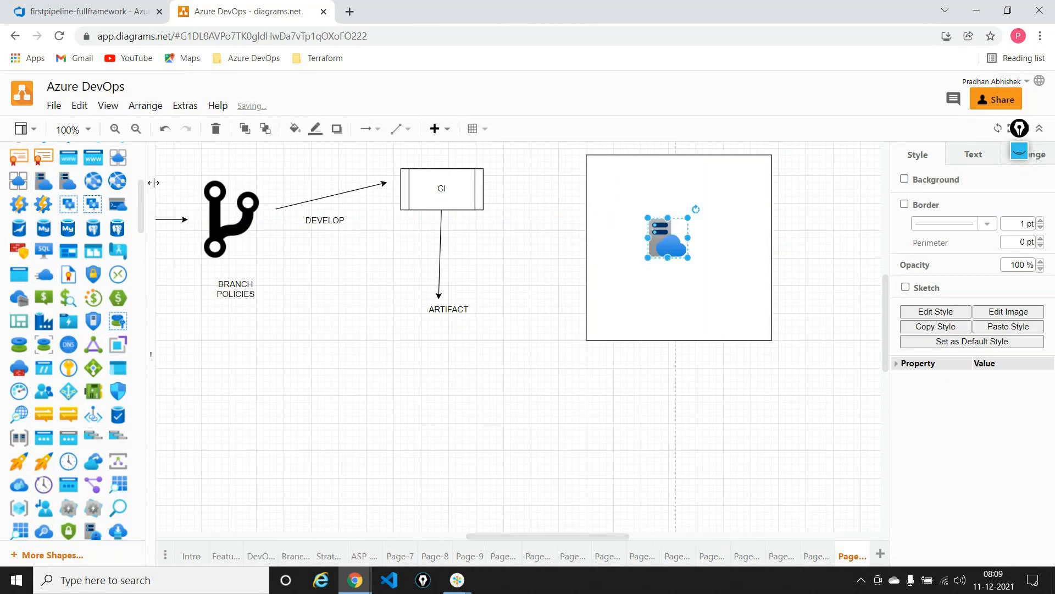
Add the blue web globe icon, shrink it, and place it just below and to the right of the server icon
drag(127, 189, 678, 242)
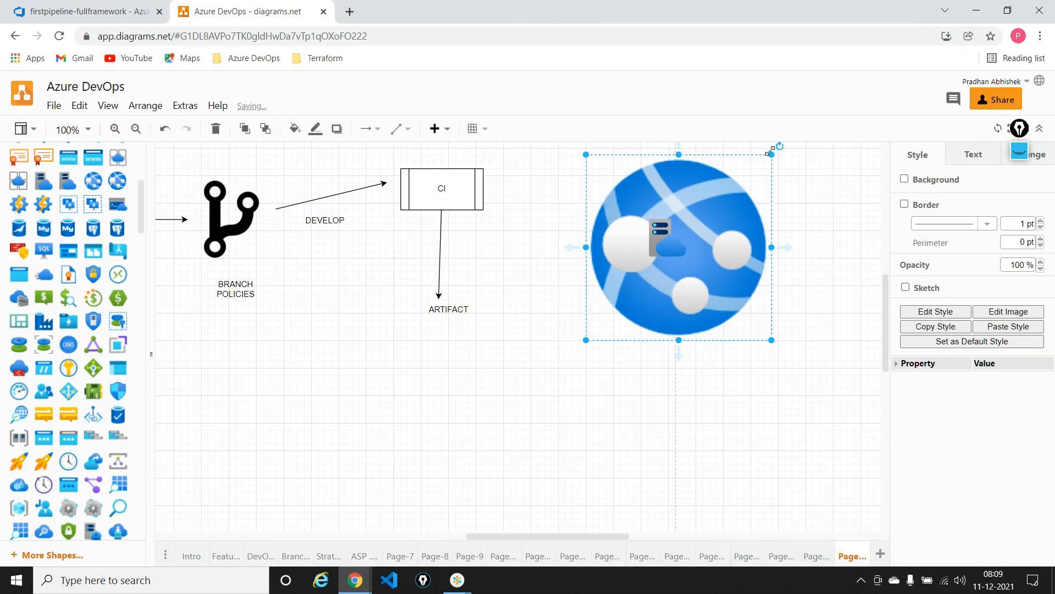
drag(773, 150, 670, 257)
drag(617, 295, 702, 288)
click(654, 348)
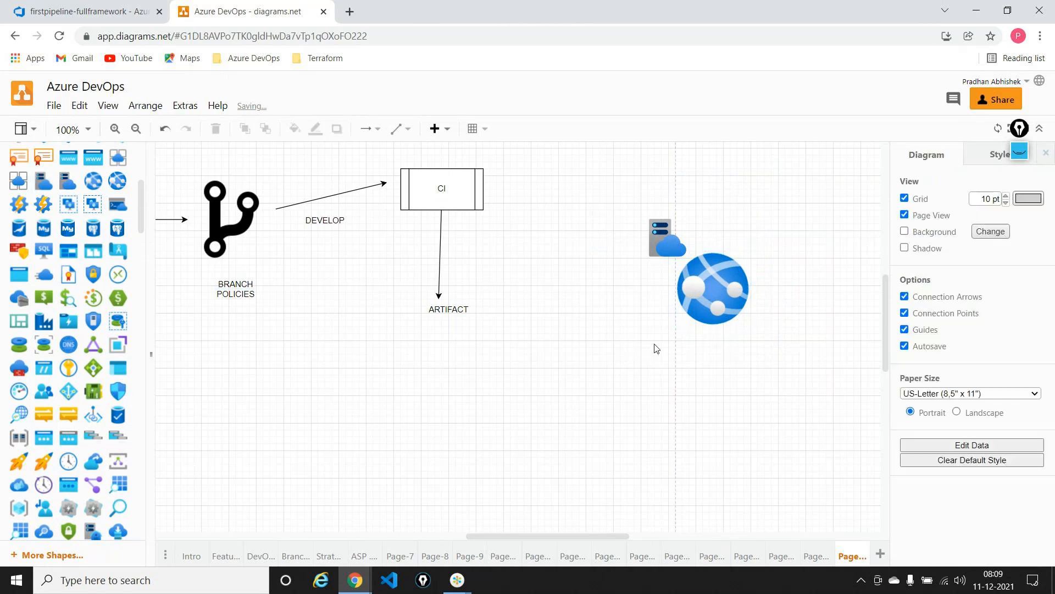
Add a process box between CI and the server icon and label it Release
click(423, 195)
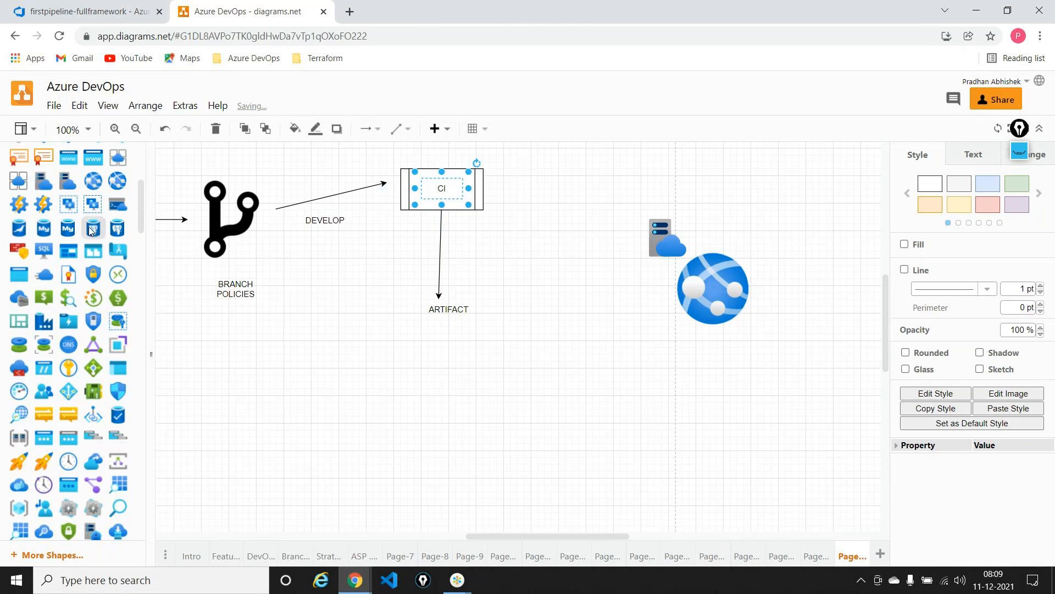
scroll(89, 229, up, 1)
scroll(89, 228, up, 4)
scroll(89, 228, down, 5)
scroll(89, 228, down, 5)
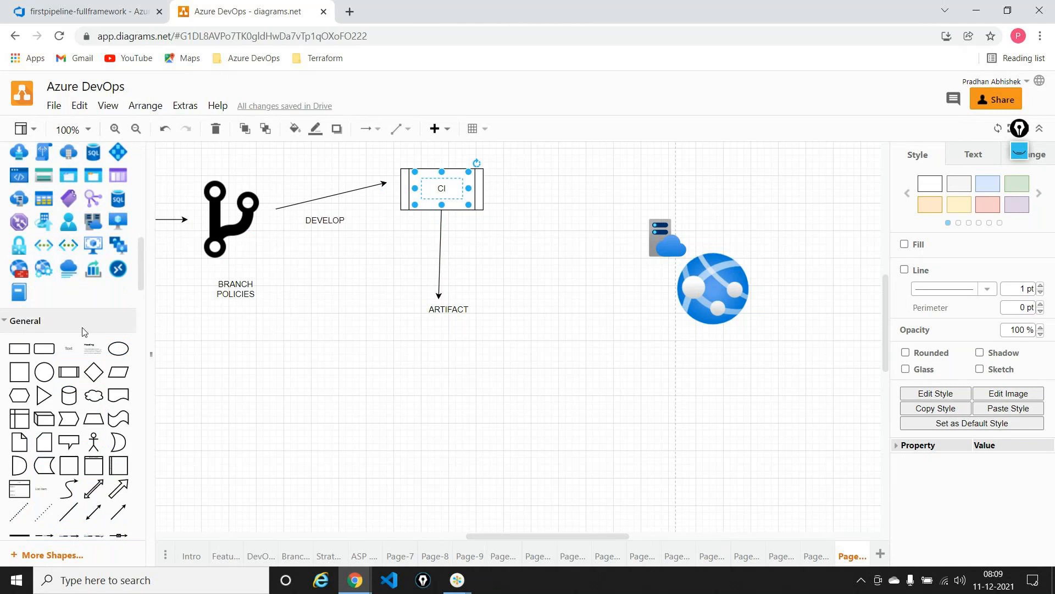
mouse_move(77, 373)
drag(77, 374, 528, 157)
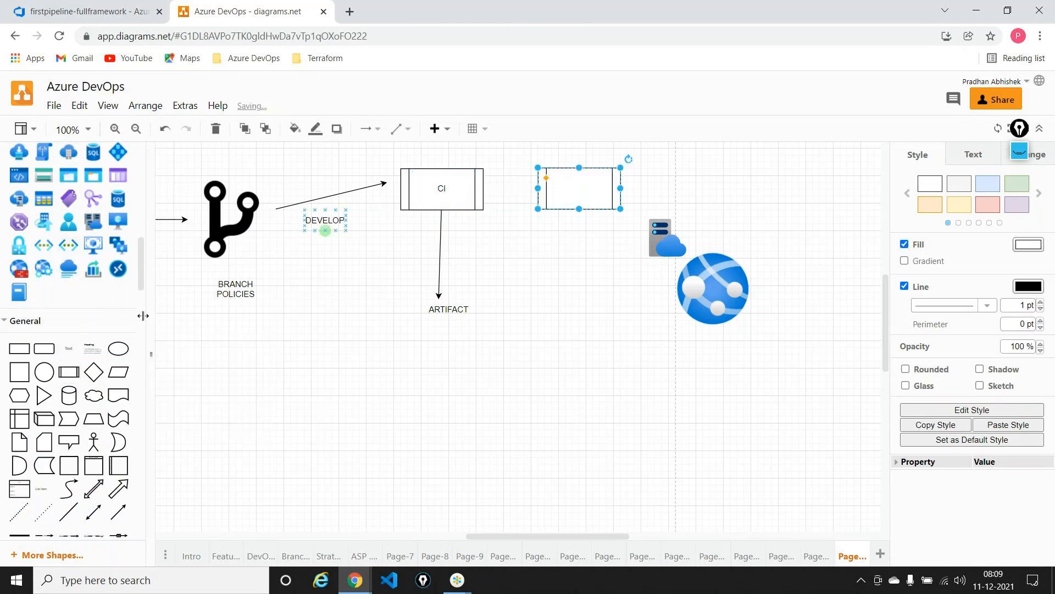
drag(69, 349, 557, 182)
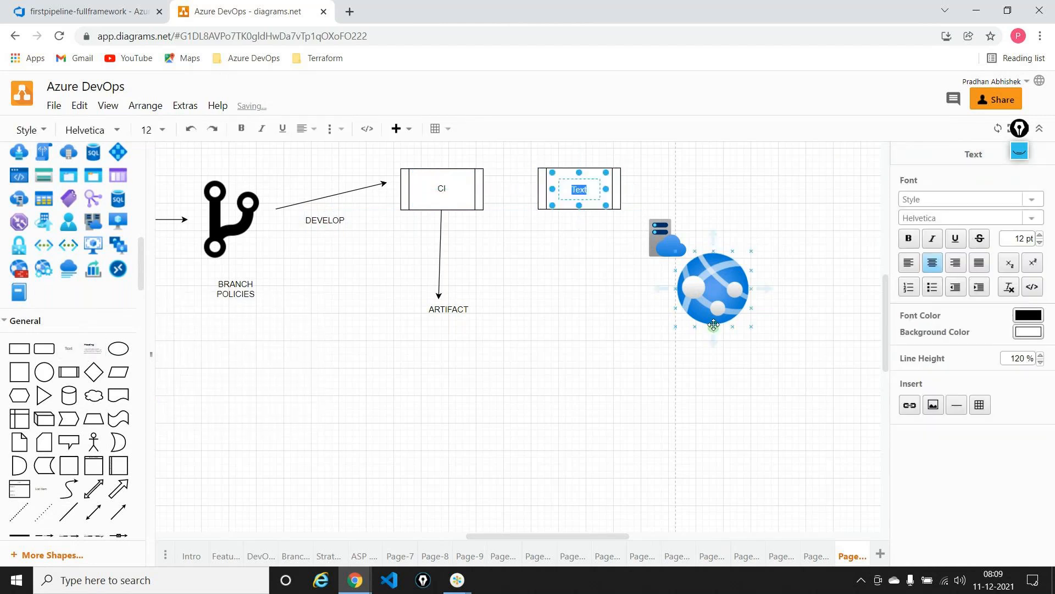
text(Release)
click(500, 306)
Draw an arrow from ARTIFACT to the Release box and another from Release to the server-with-cloud icon
click(473, 304)
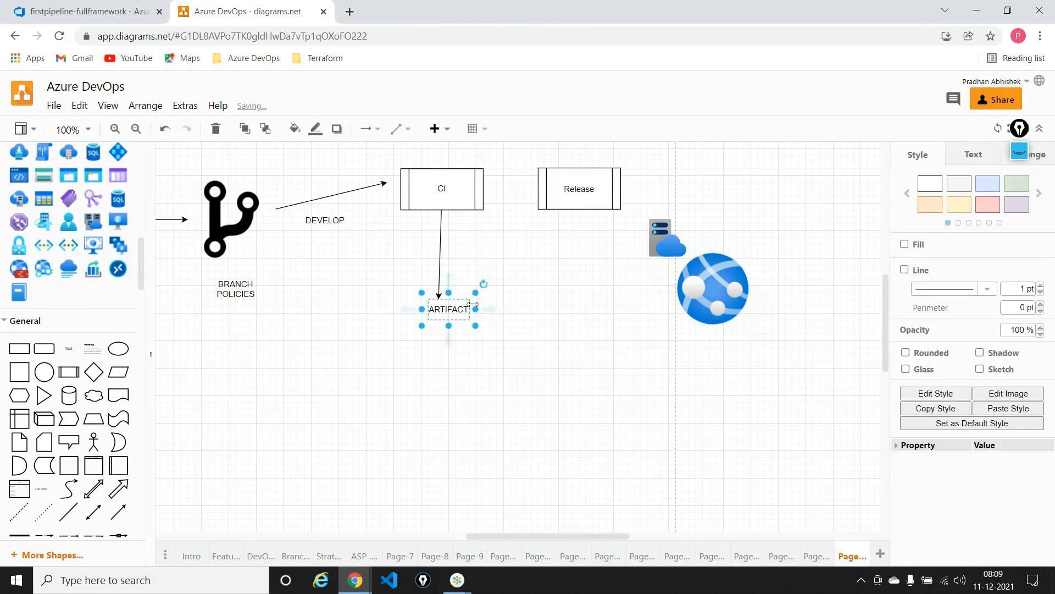
drag(488, 309, 538, 191)
click(606, 368)
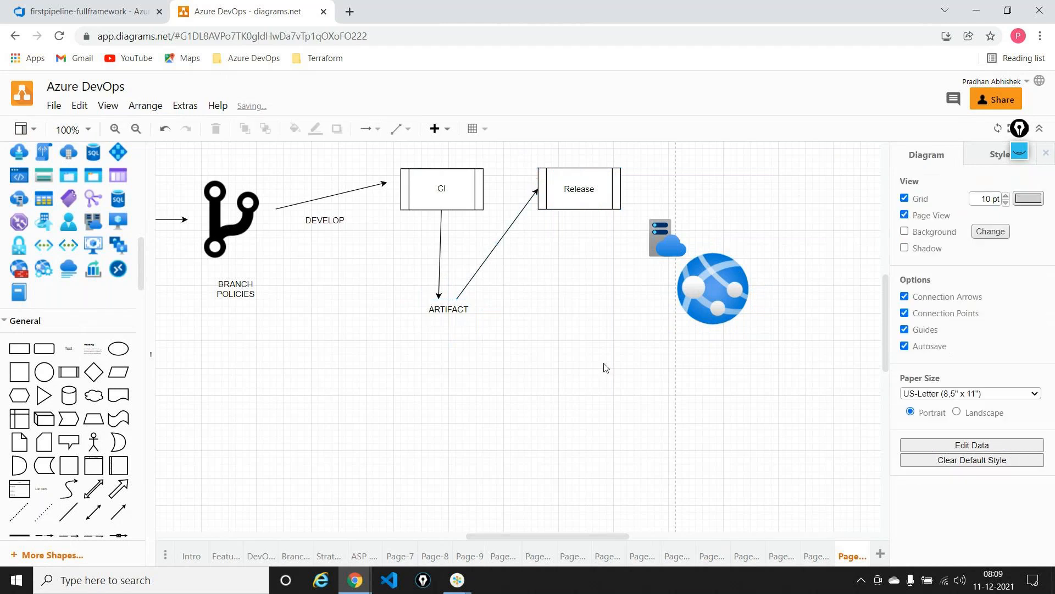
click(575, 199)
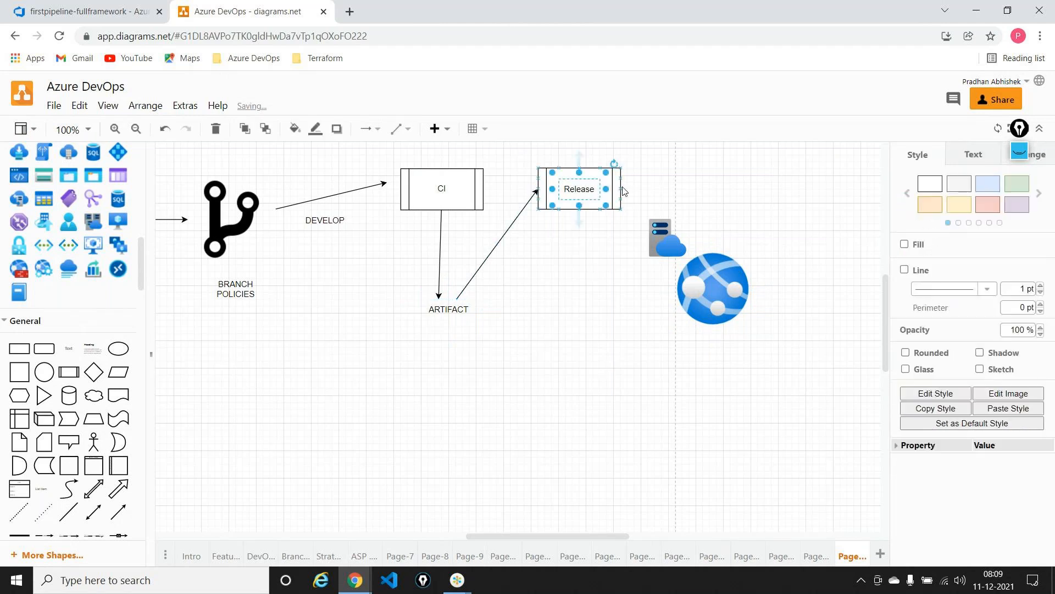
drag(579, 219, 648, 246)
click(660, 319)
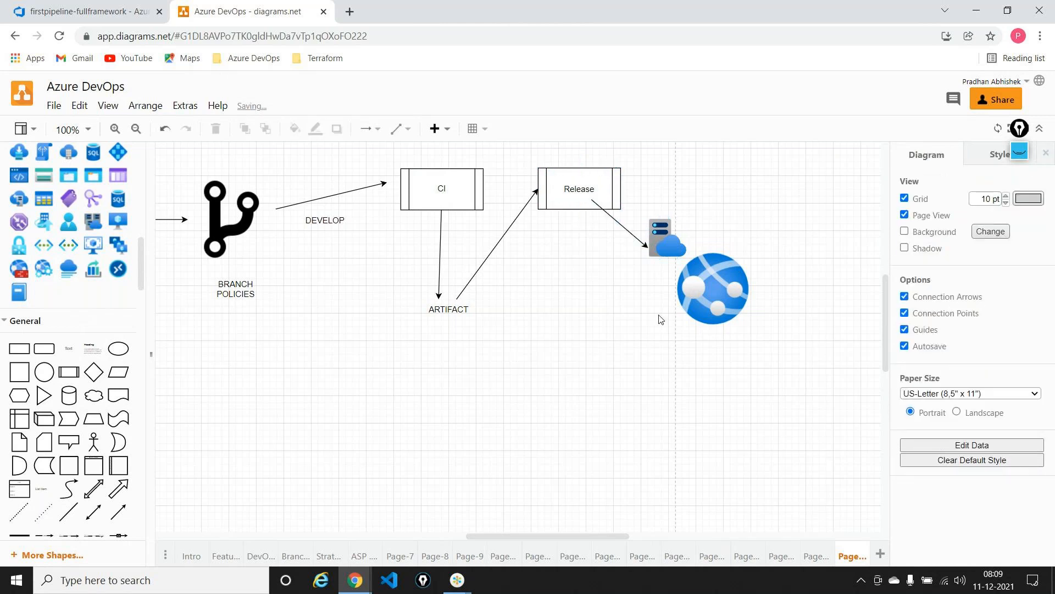
drag(591, 536, 557, 542)
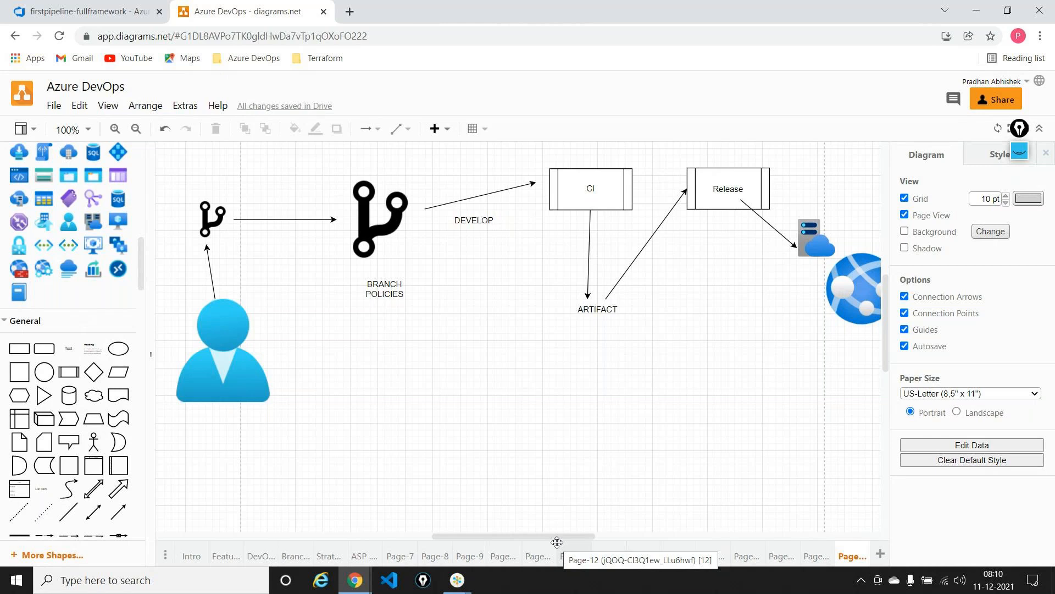
Return to Azure DevOps and save the changed firstpipeline-fullframework pipeline without queueing a run
click(88, 11)
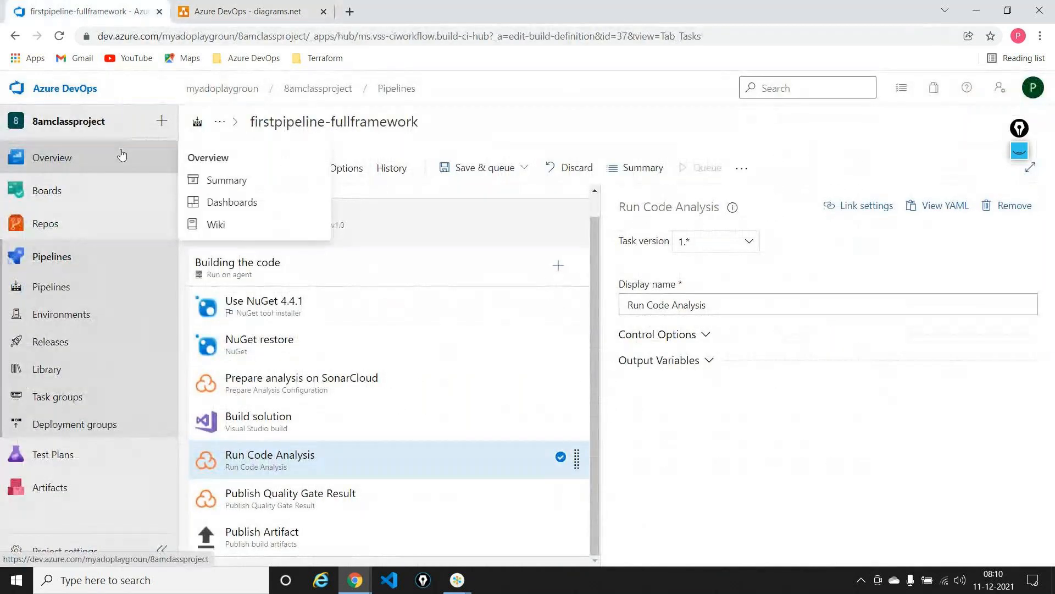
click(394, 89)
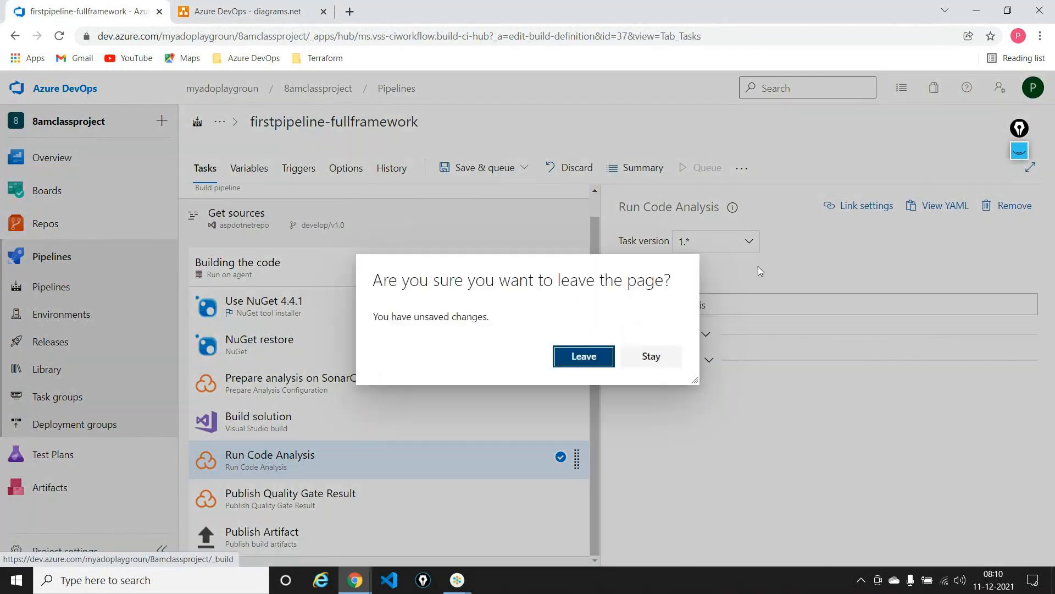
click(629, 361)
click(484, 167)
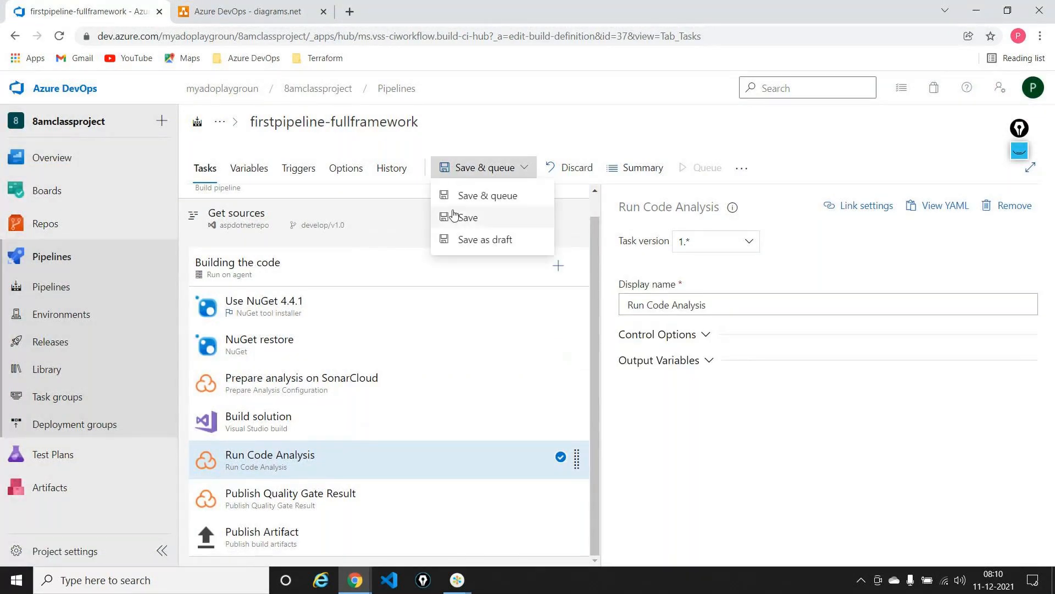
click(453, 216)
click(595, 370)
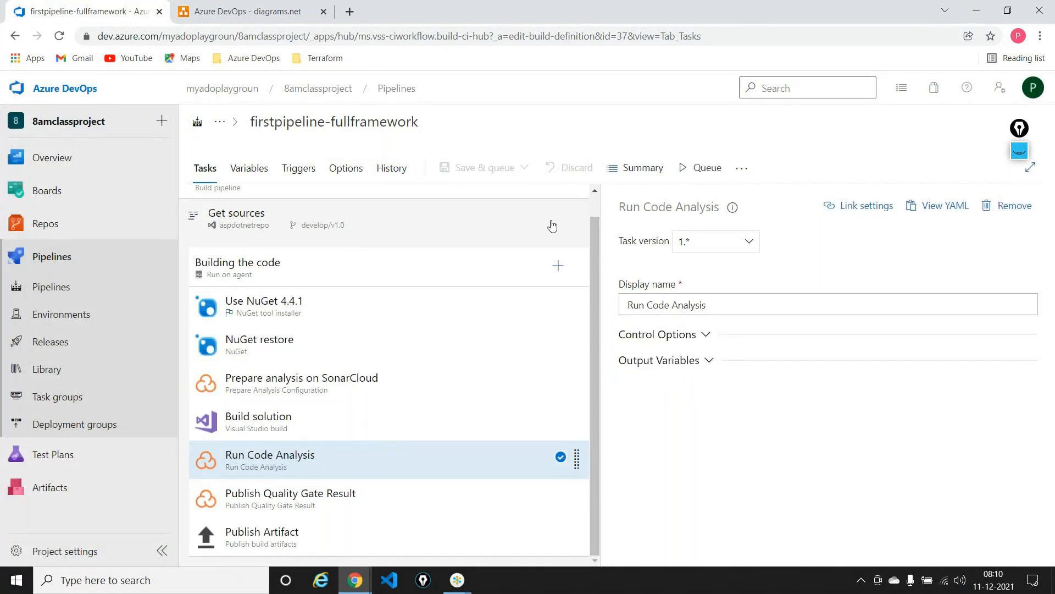
Open the run history of the firstpipeline-fullframework pipeline from the list of all pipelines
click(411, 95)
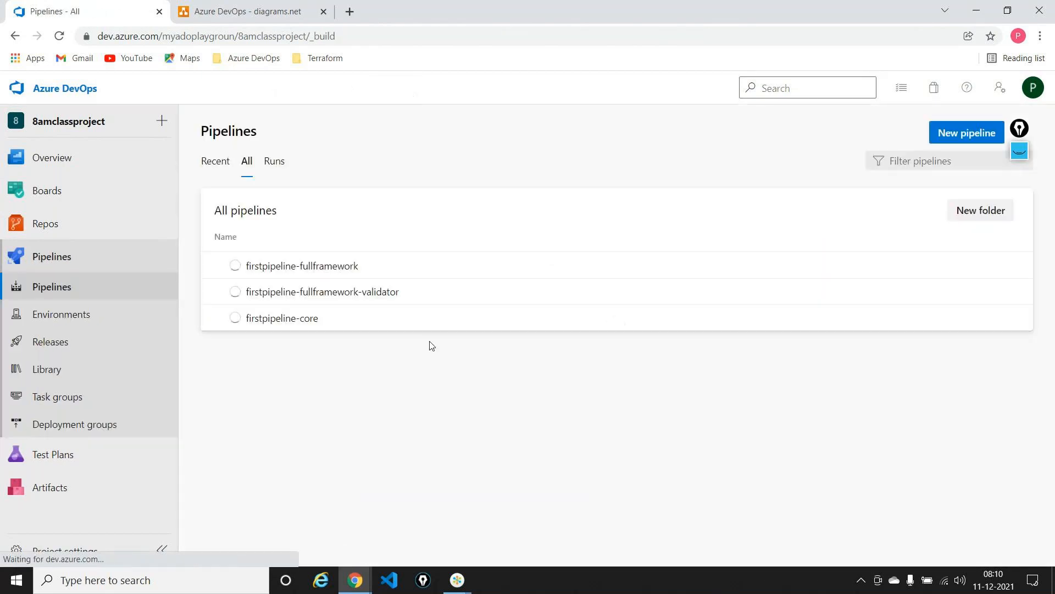
click(301, 280)
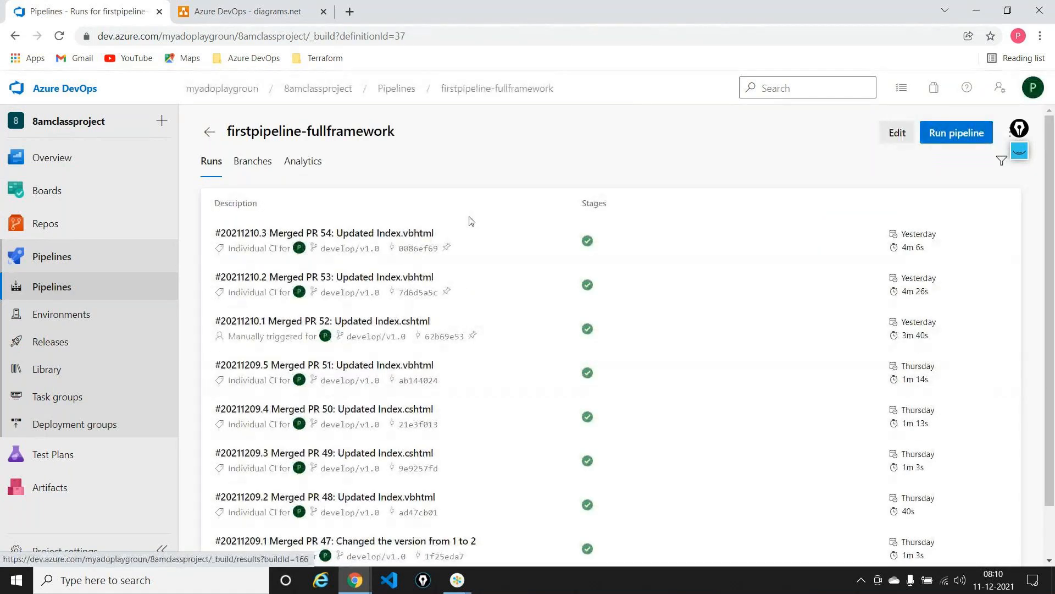
Open run #20211210.3 and examine the contents of its published drop artifact
click(469, 231)
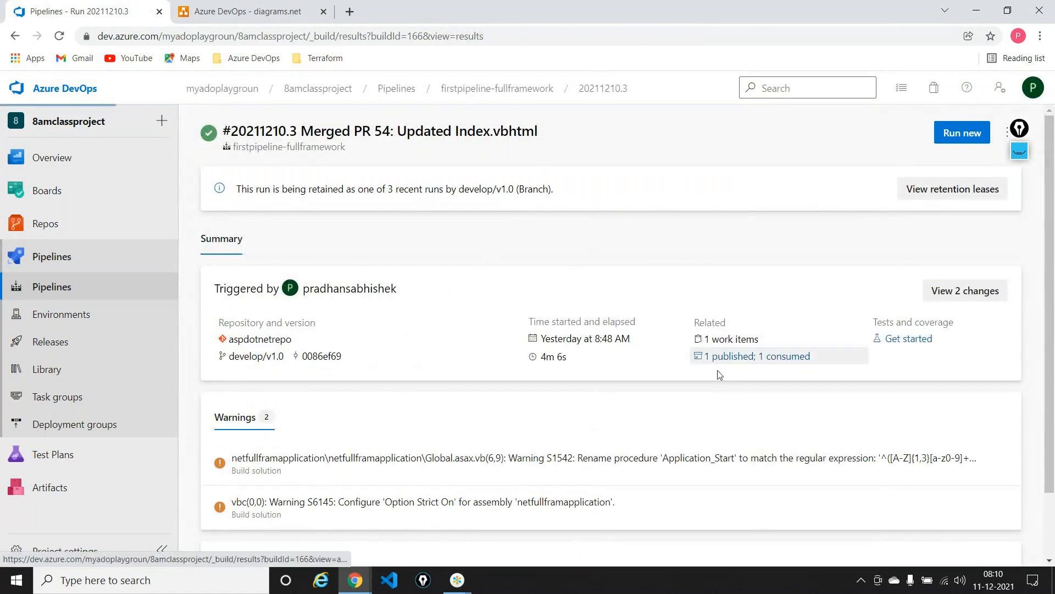
click(725, 356)
click(218, 232)
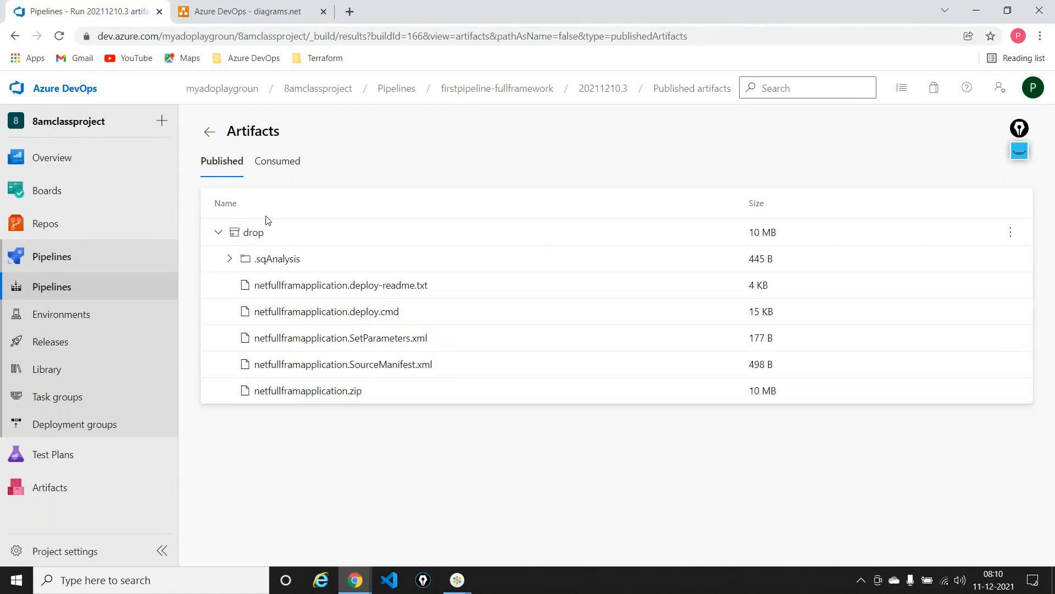
click(229, 258)
click(229, 259)
Circle Pipelines with the screen annotation pen, draw an arrow from it to Releases, and clear the marks
click(1020, 150)
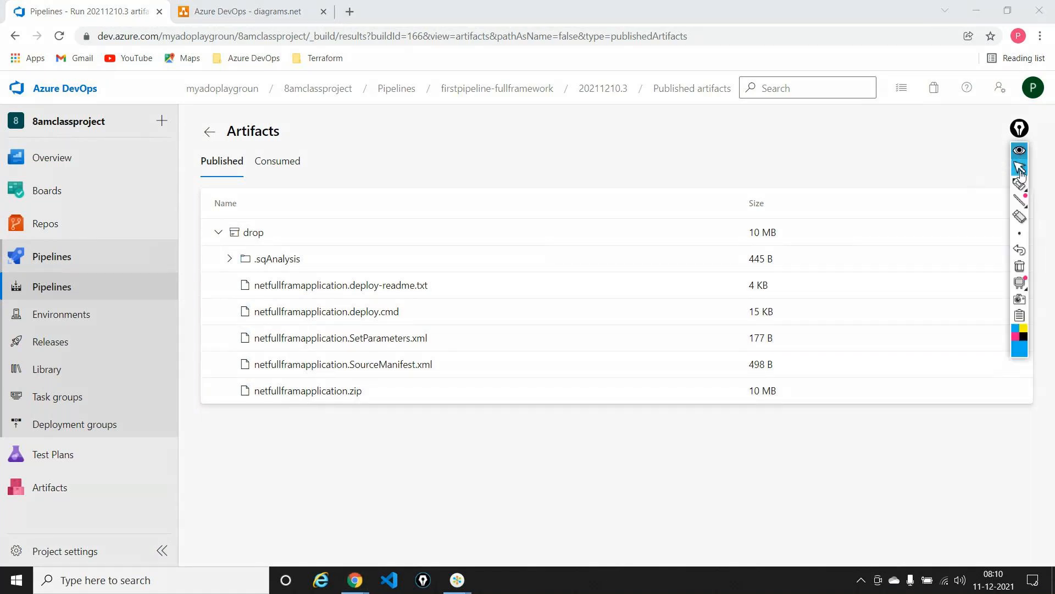
click(1022, 189)
mouse_move(57, 274)
mouse_down()
mouse_move(28, 273)
mouse_move(9, 290)
mouse_move(30, 300)
mouse_move(85, 291)
mouse_move(49, 275)
mouse_up()
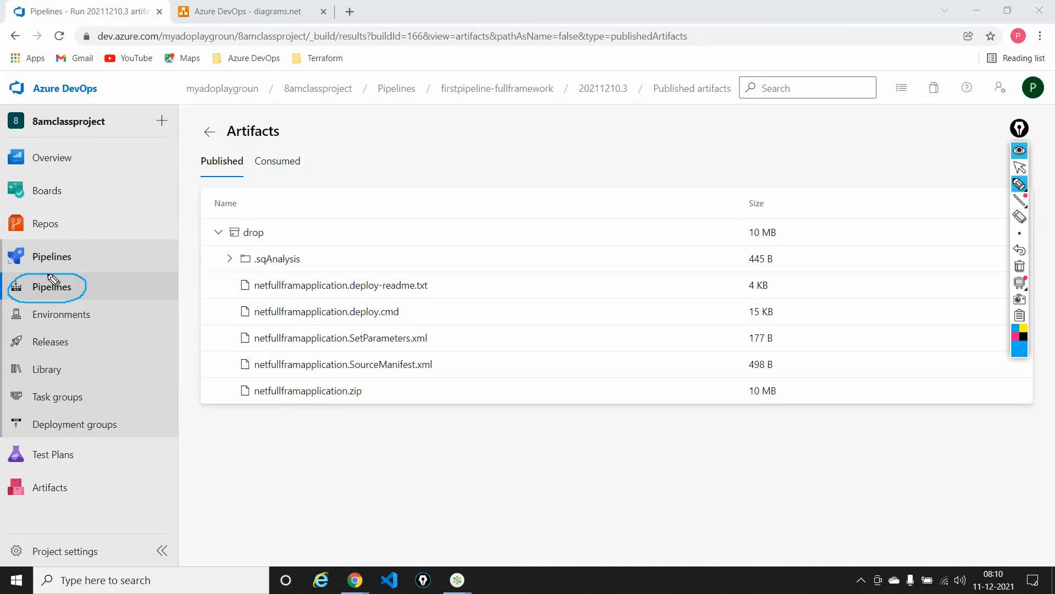
mouse_move(82, 284)
mouse_down()
mouse_move(125, 308)
mouse_move(115, 332)
mouse_move(84, 336)
mouse_move(89, 346)
mouse_up()
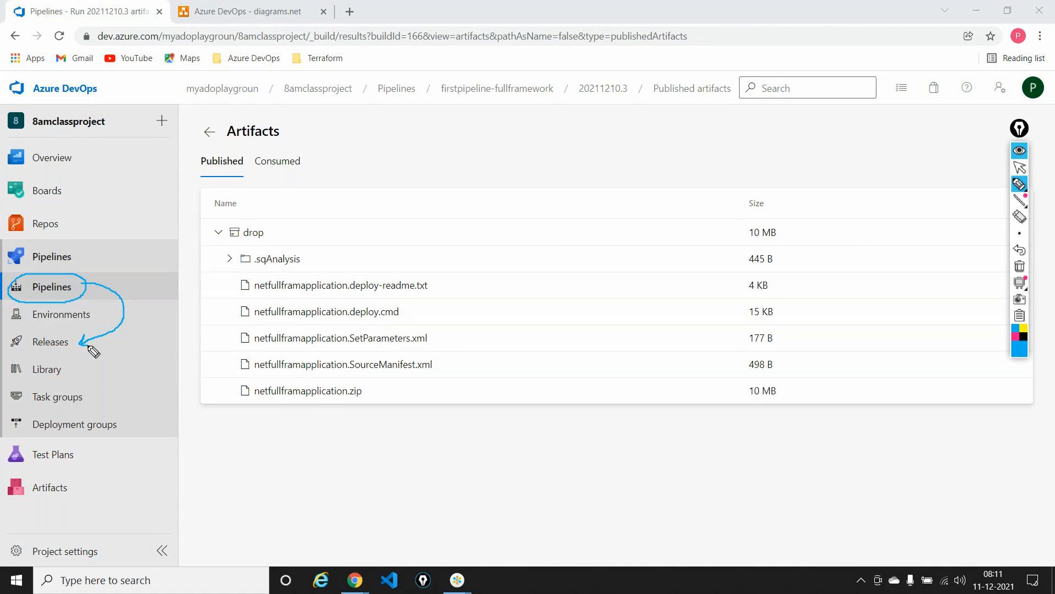
click(1020, 266)
click(1020, 166)
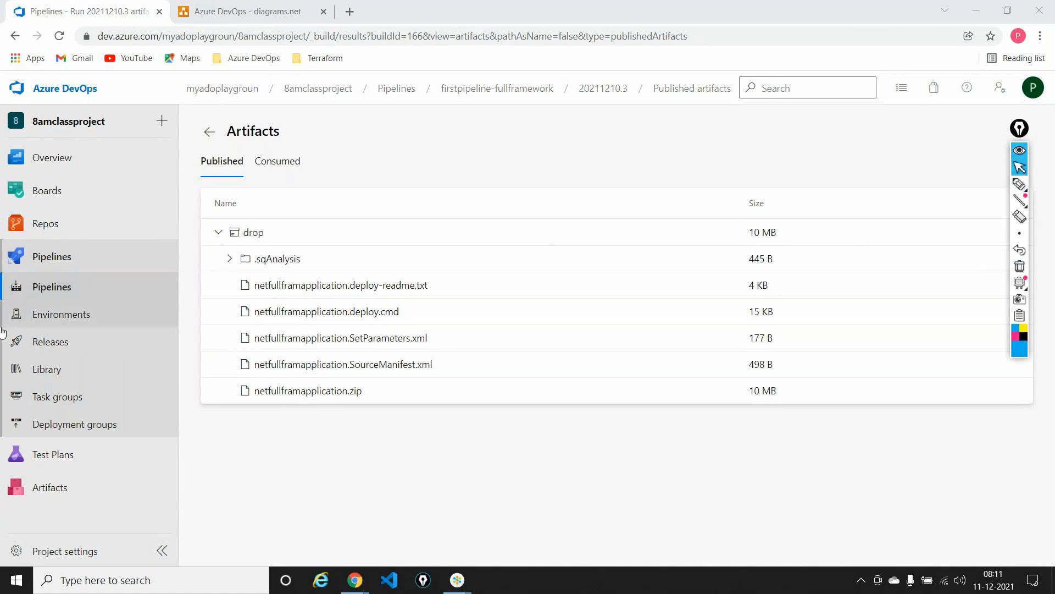
Start a new release pipeline in the project and dismiss the stage template selection
click(43, 344)
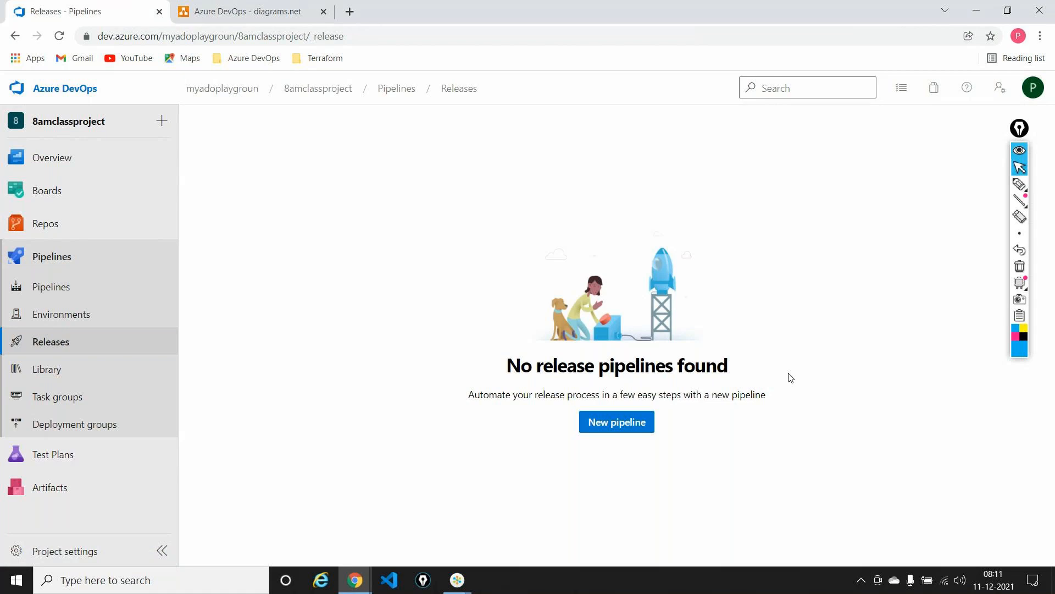
click(605, 425)
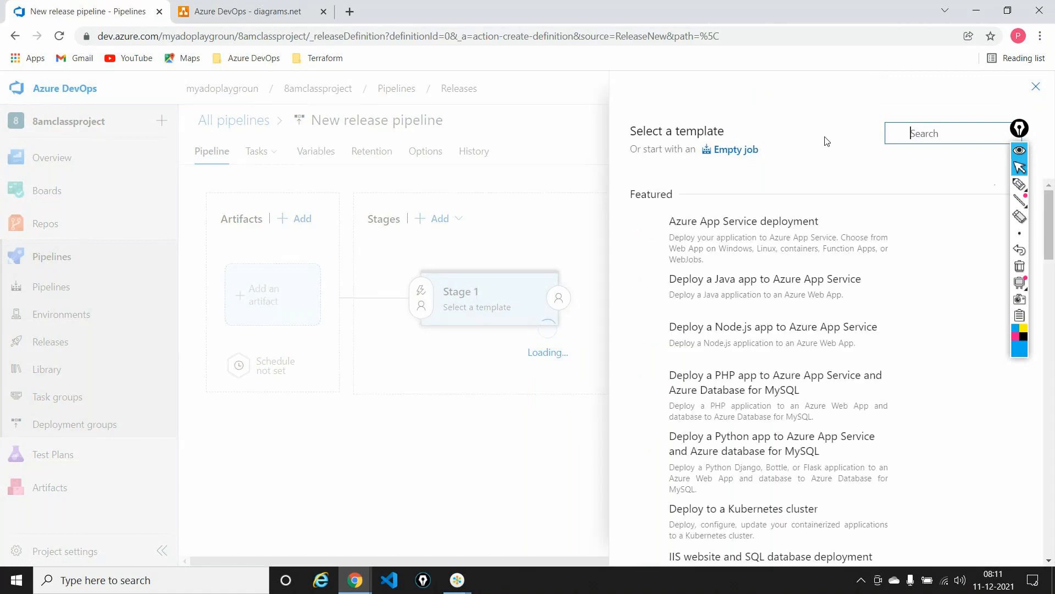
click(1019, 154)
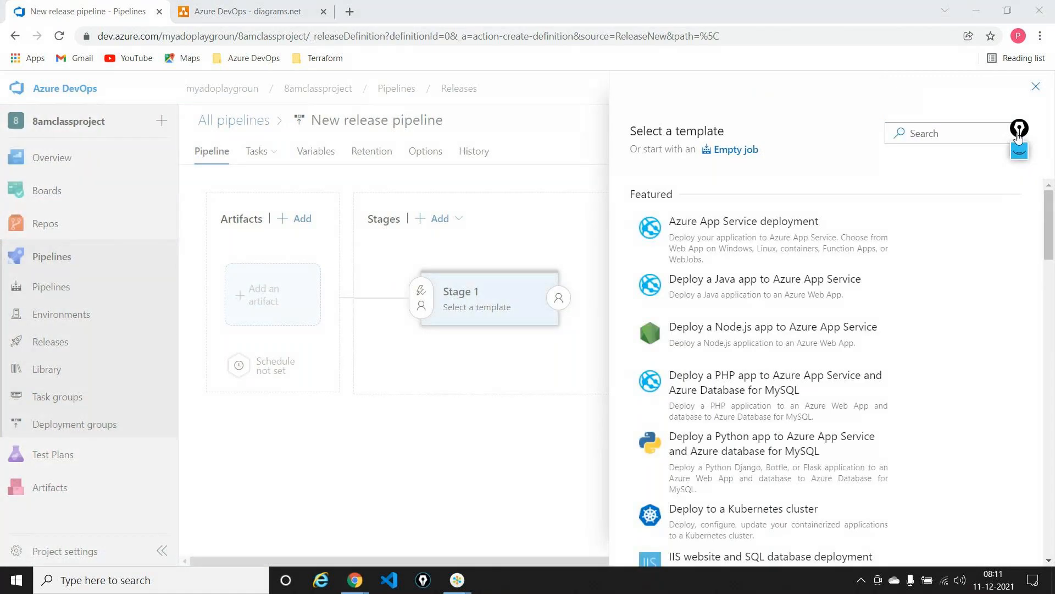
click(1037, 87)
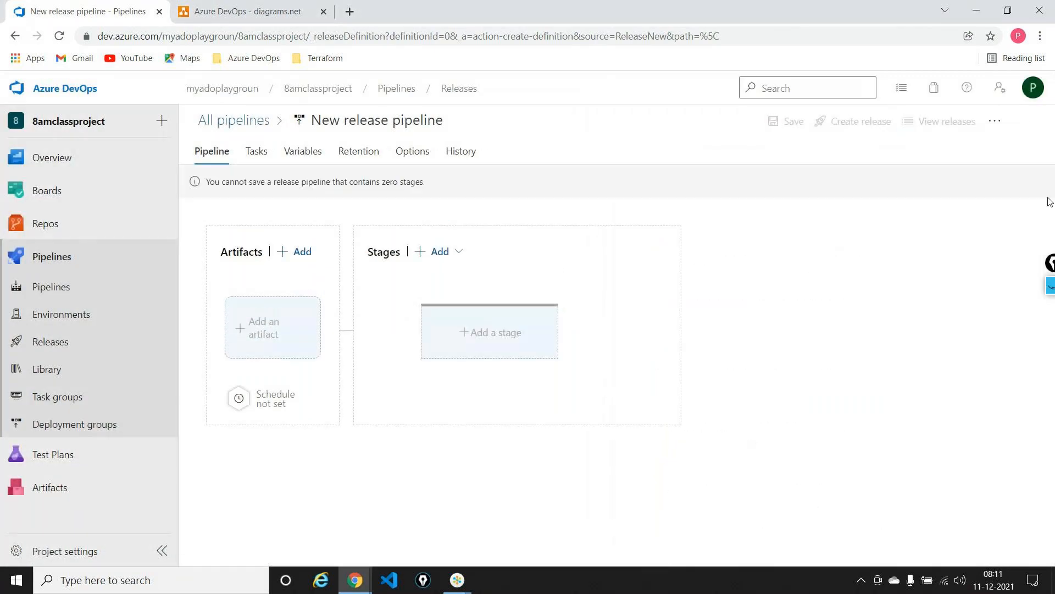
Rename the new release pipeline as netpipeline-release
click(377, 118)
text(netpi)
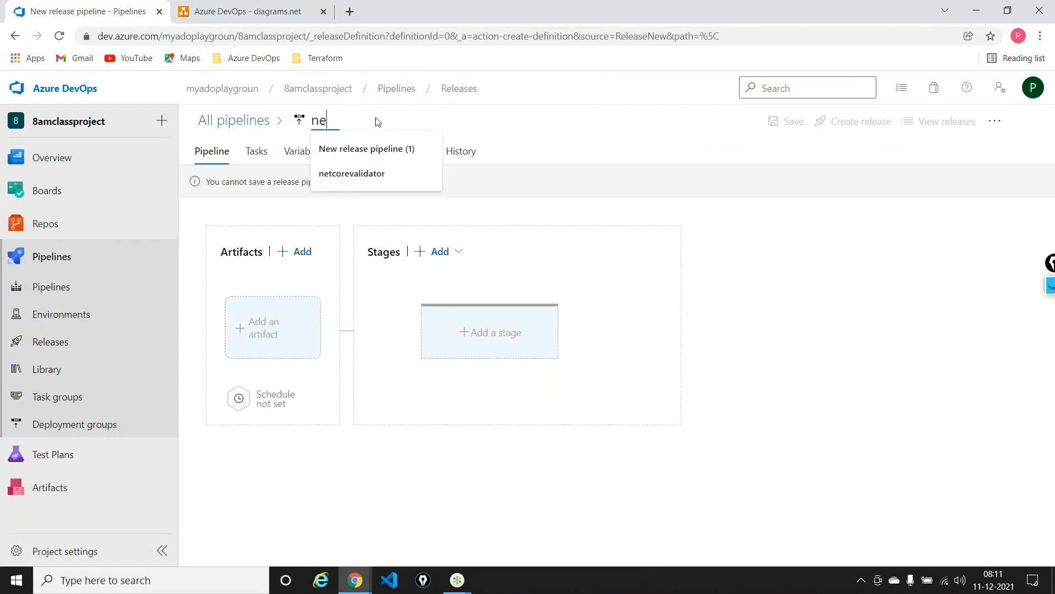
text(peline)
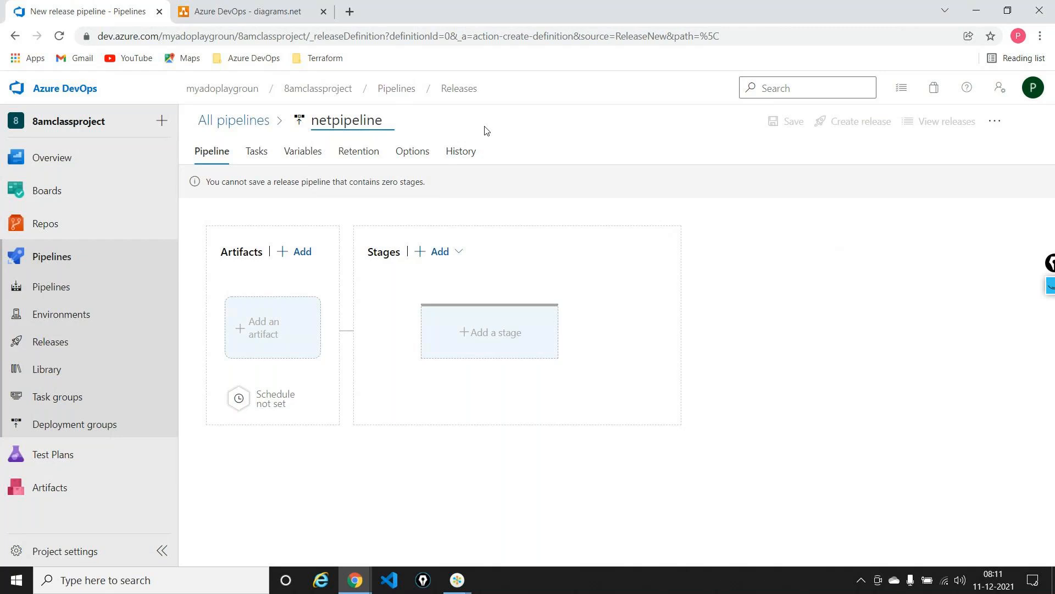
text(-releas3)
key(BackSpace)
text(e)
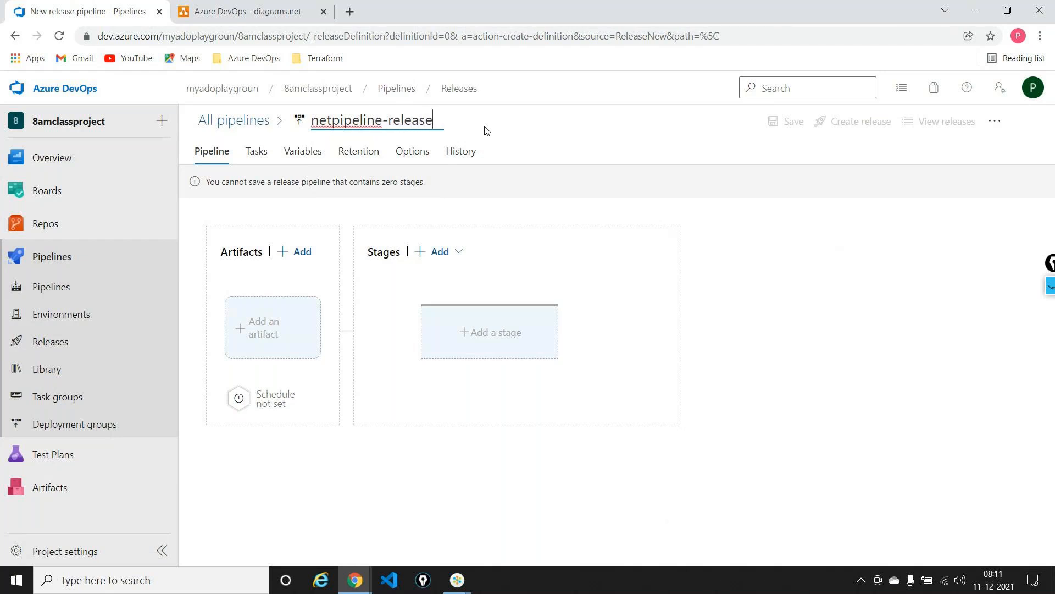
click(383, 448)
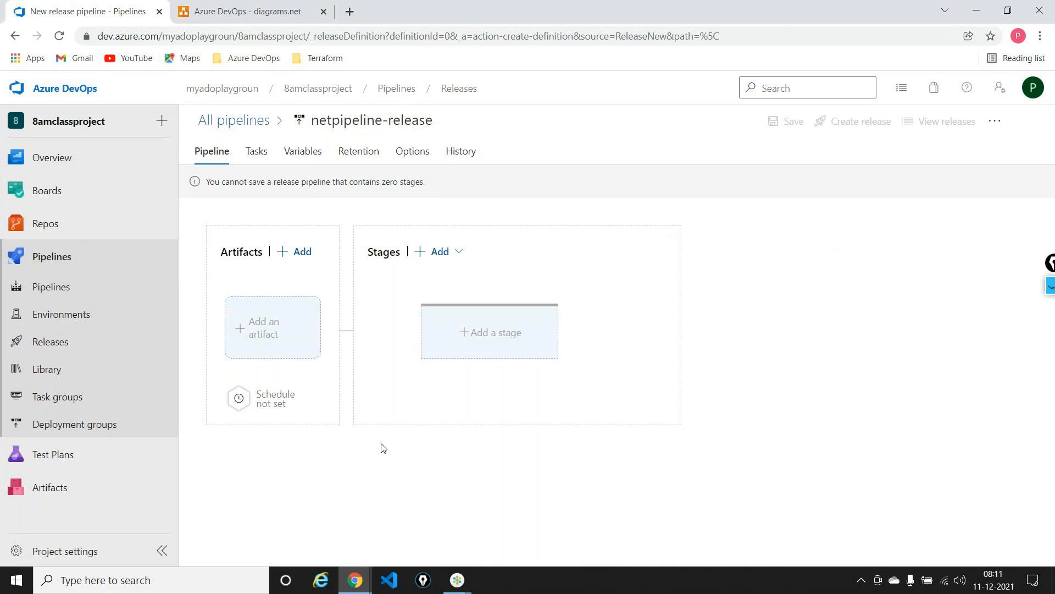
Add a Build artifact from the firstpipeline-fullframework pipeline of 8amclassproject, with Latest as the default version
click(291, 327)
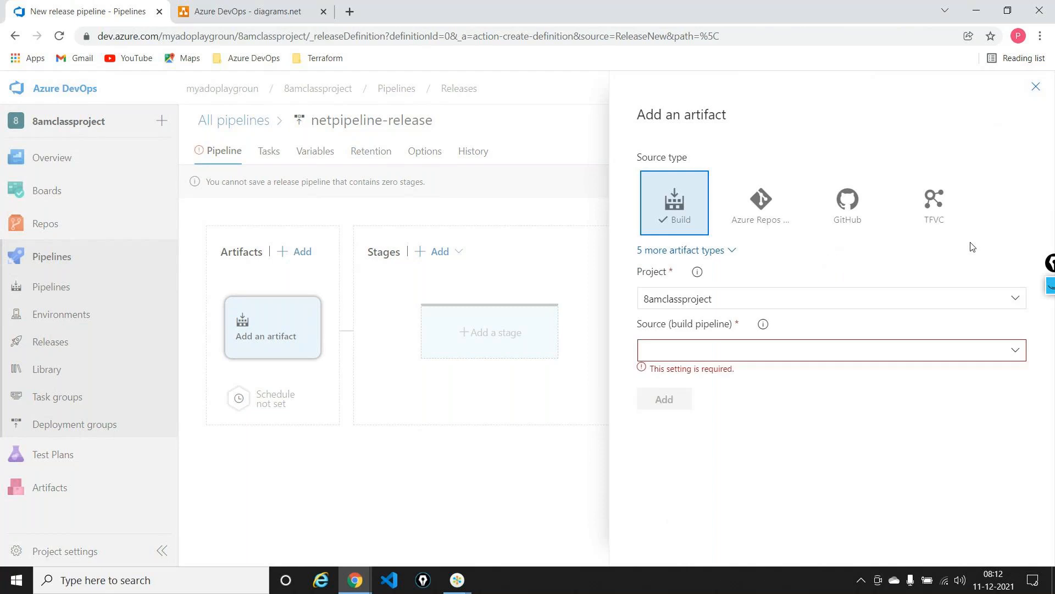
click(733, 252)
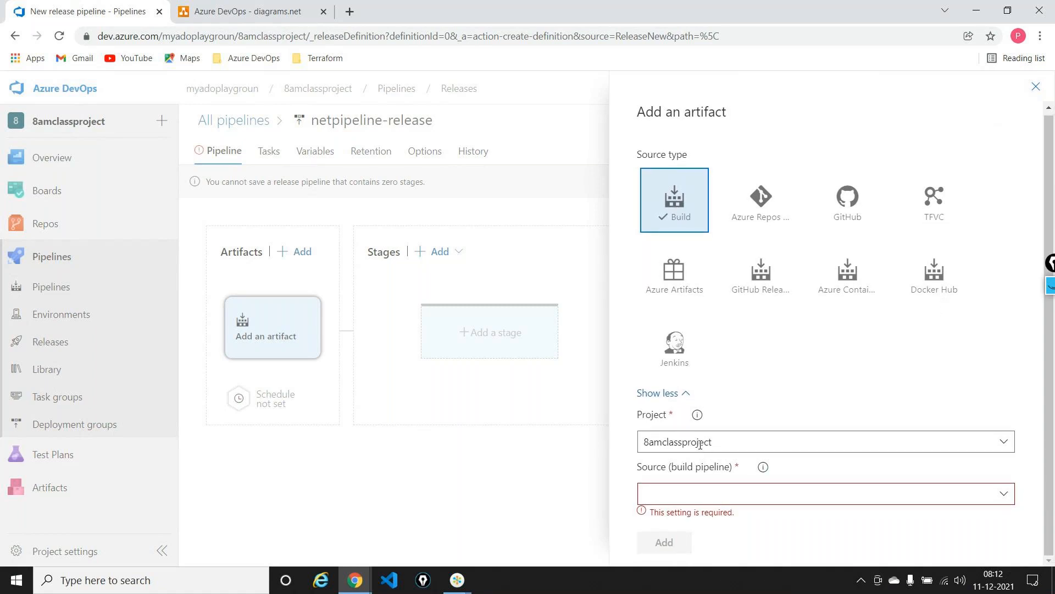
click(1008, 494)
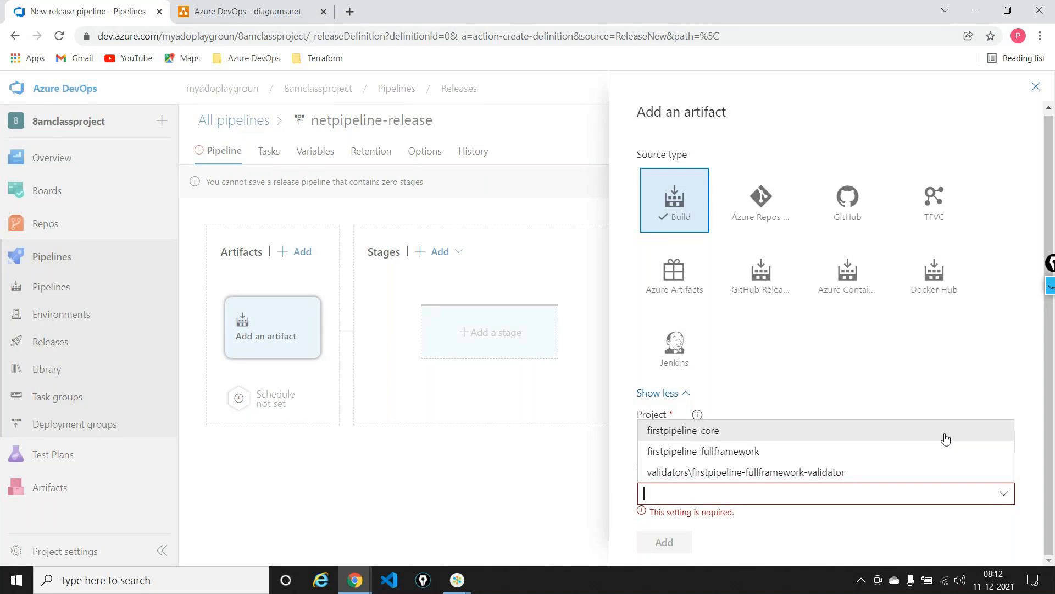
click(829, 455)
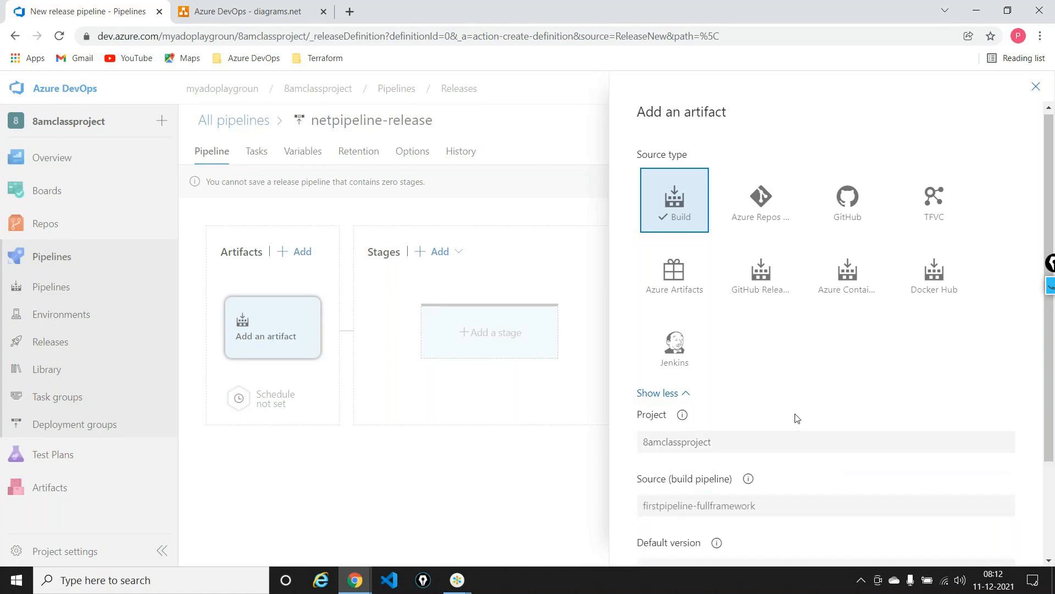
scroll(797, 417, down, 3)
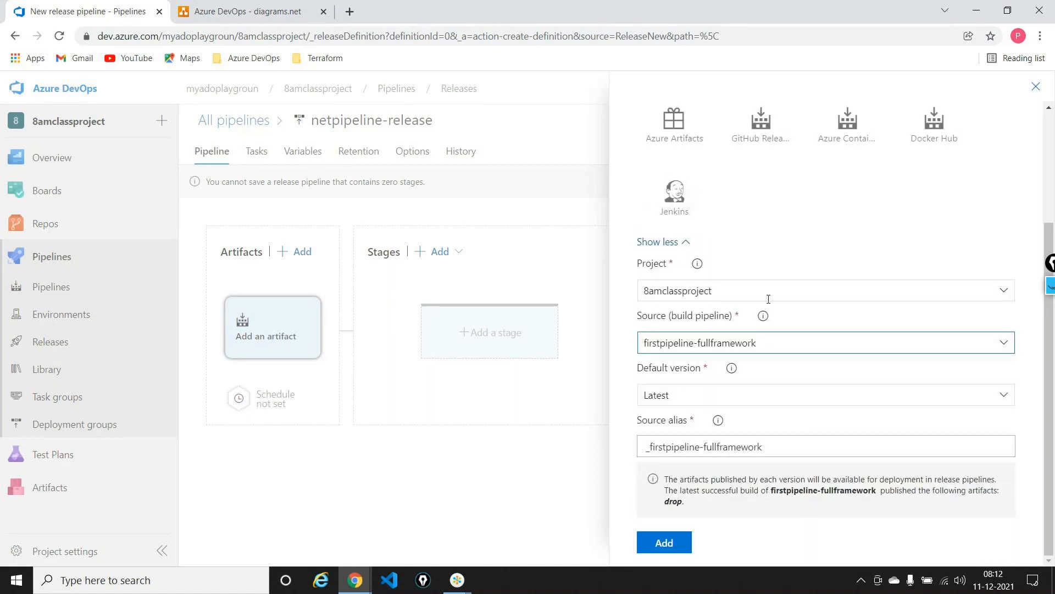
click(664, 542)
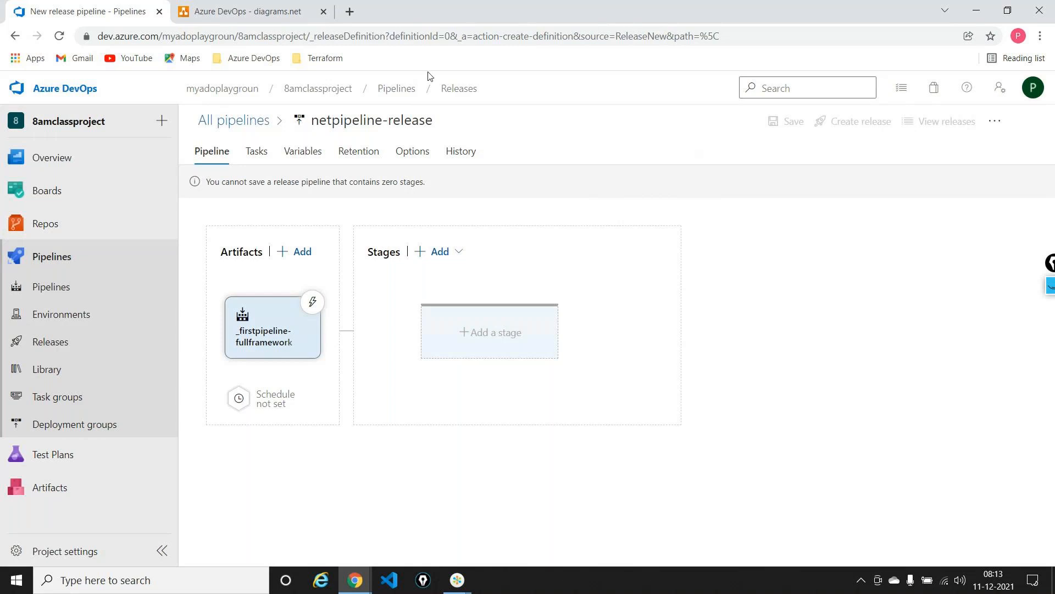
Add a new stage based on an empty job, name it development, and open its tasks
click(237, 10)
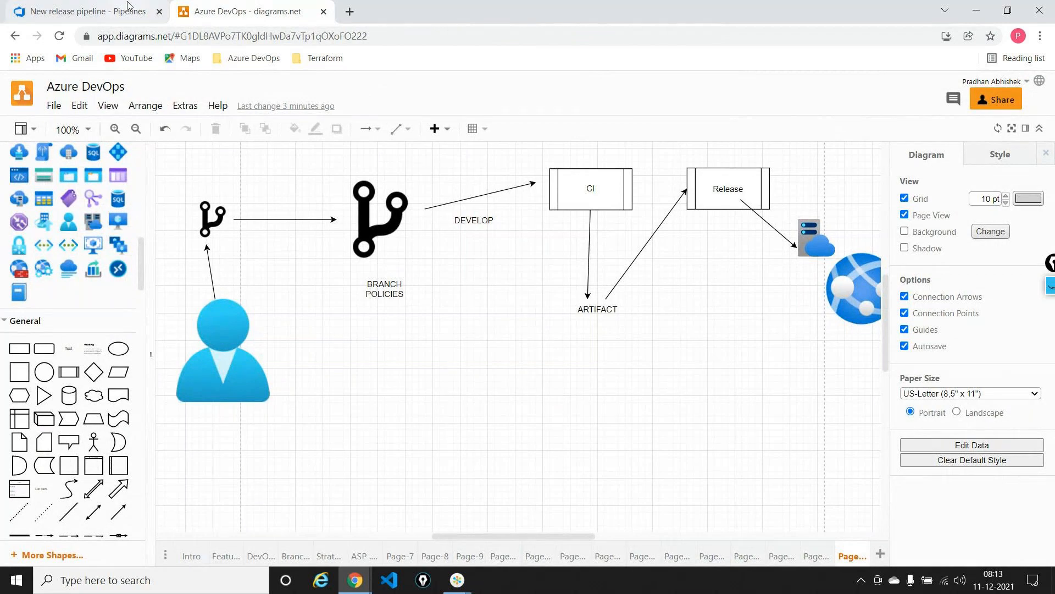
click(87, 11)
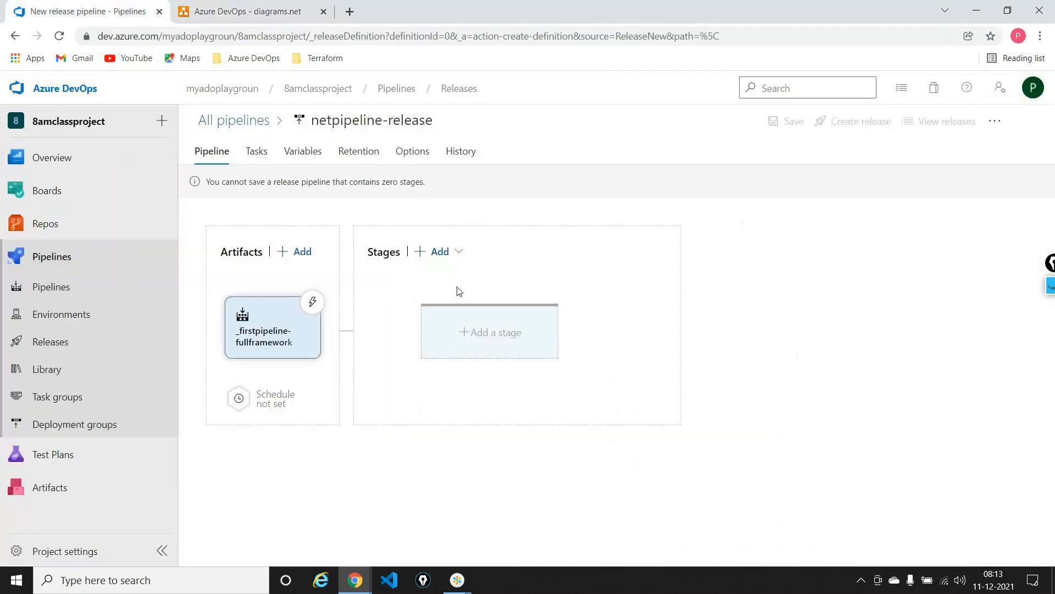
click(443, 252)
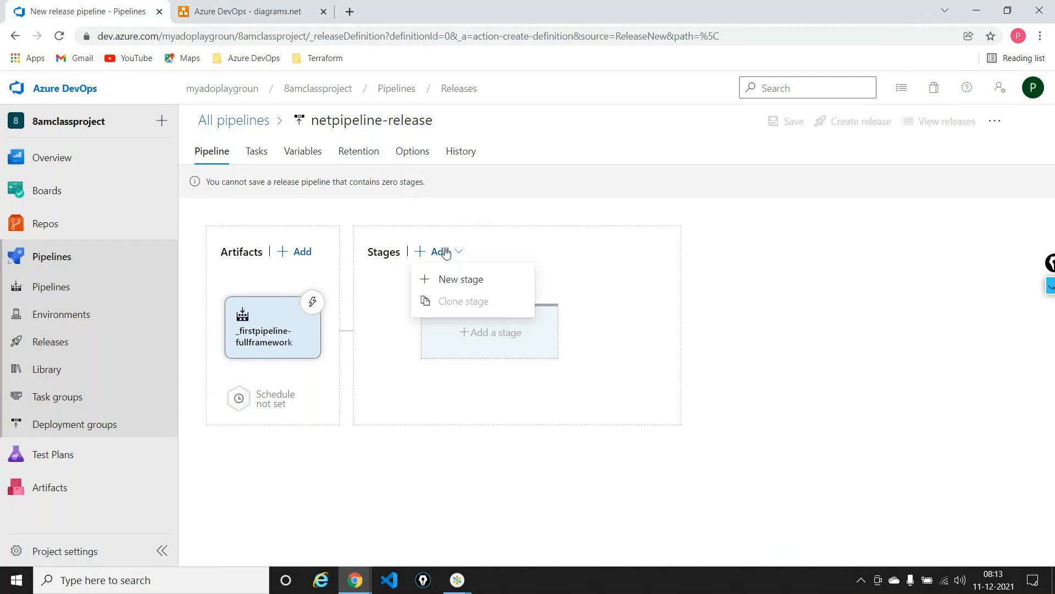
click(462, 279)
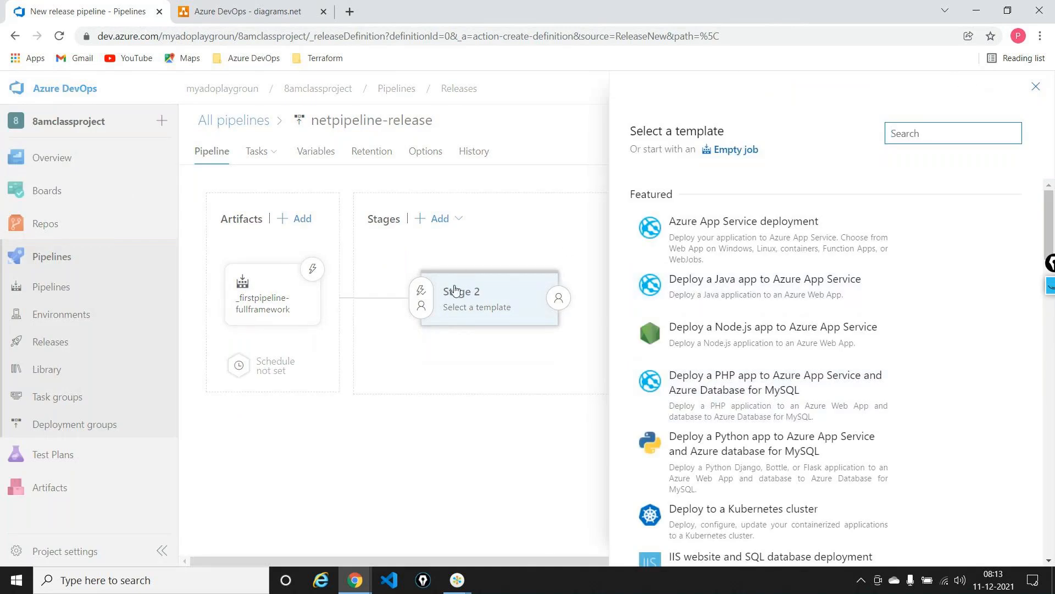
click(750, 151)
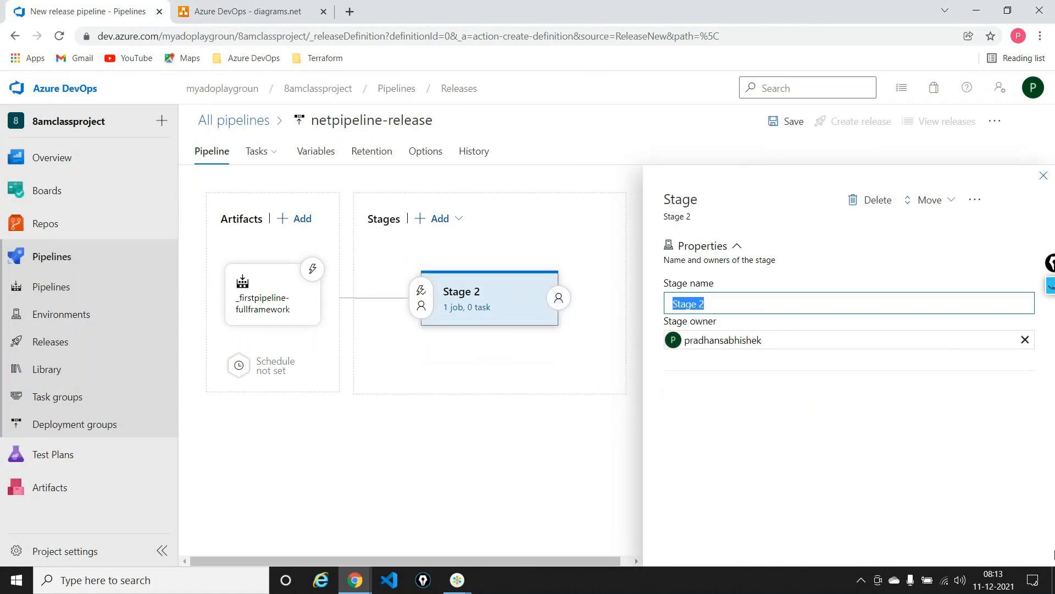
text(development)
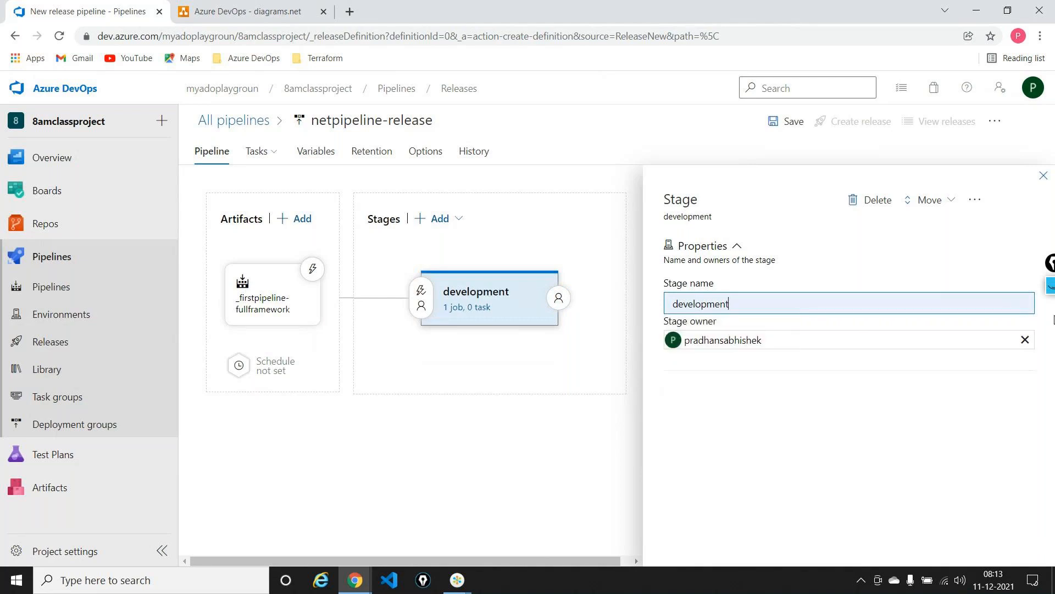
click(1045, 178)
click(467, 308)
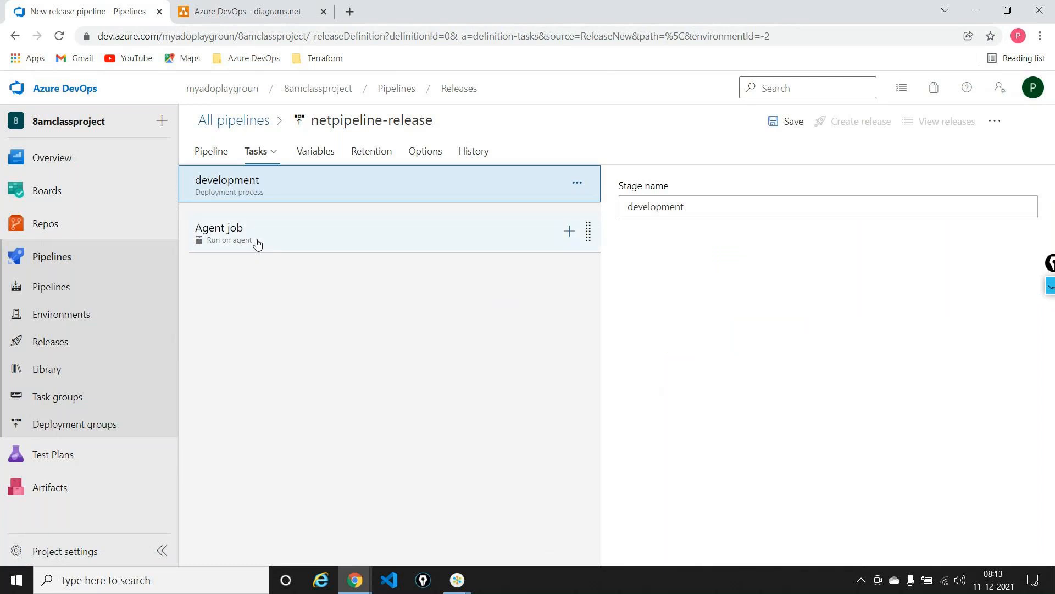
Annotate the development stage and agent job with circles and arrows leading to a handwritten "Task", and clear the drawing
drag(1053, 264, 875, 185)
click(875, 186)
click(878, 243)
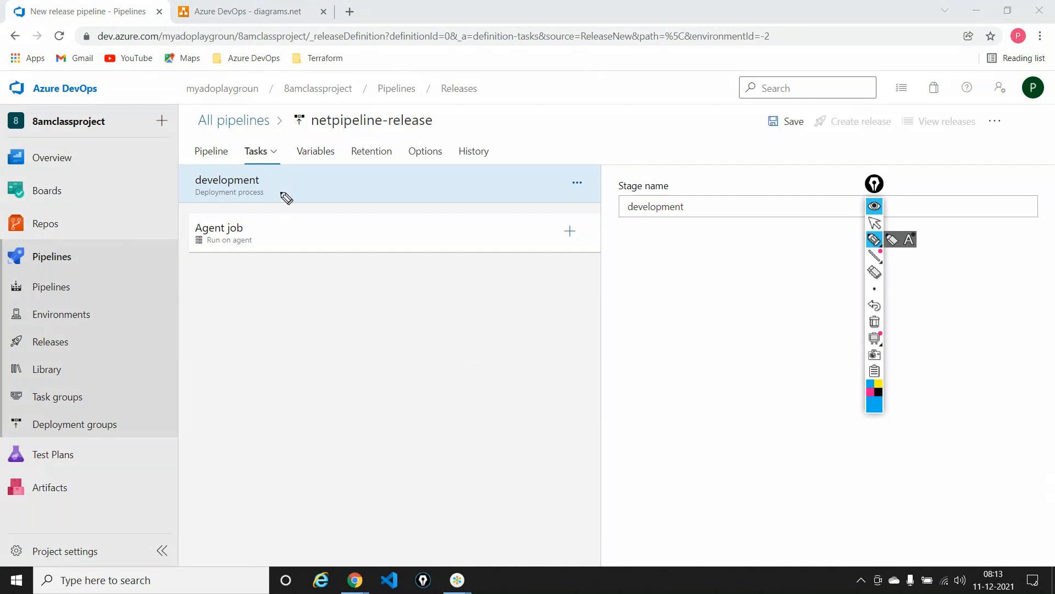
mouse_move(279, 182)
mouse_down()
mouse_move(325, 158)
mouse_move(312, 176)
mouse_move(330, 202)
mouse_move(315, 226)
mouse_up()
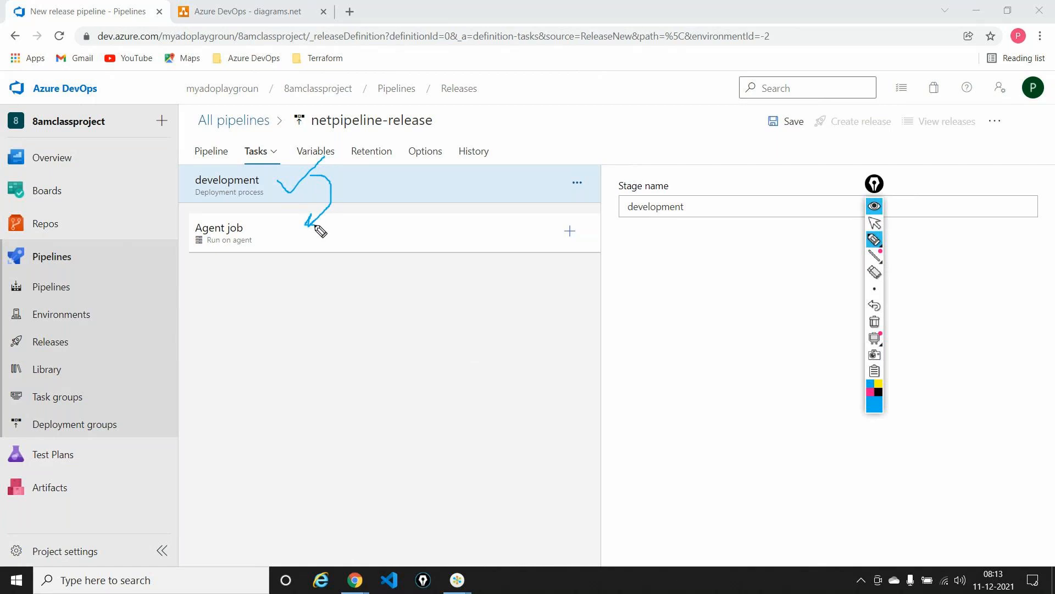
mouse_move(329, 243)
mouse_down()
mouse_move(383, 329)
mouse_move(383, 376)
mouse_move(443, 340)
mouse_up()
mouse_move(245, 158)
mouse_down()
mouse_move(184, 172)
mouse_move(190, 196)
mouse_move(269, 193)
mouse_move(278, 179)
mouse_move(248, 160)
mouse_up()
mouse_move(236, 208)
mouse_down()
mouse_move(204, 214)
mouse_move(249, 246)
mouse_up()
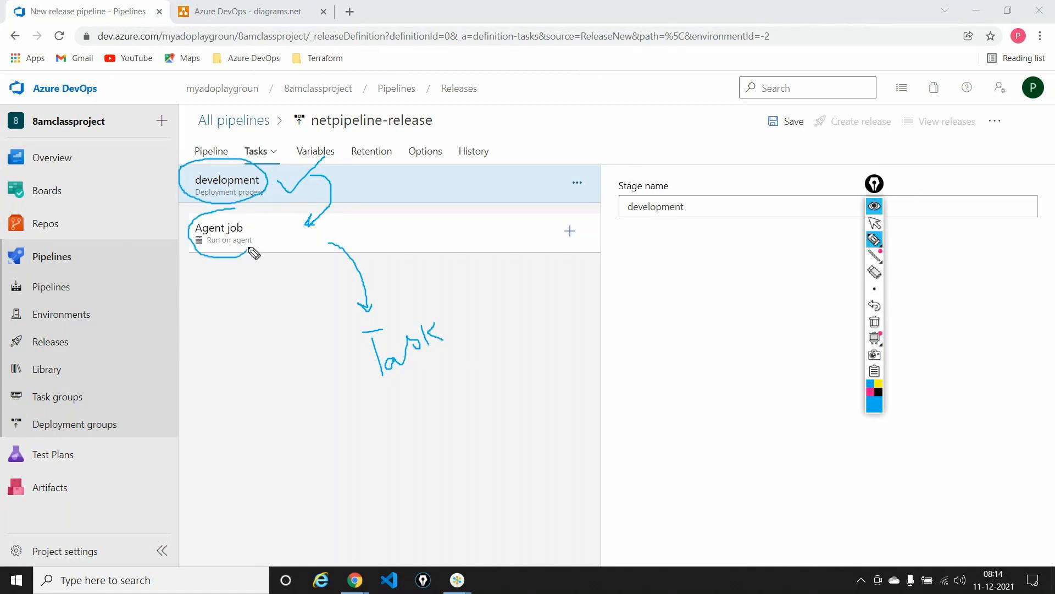
click(875, 324)
click(874, 223)
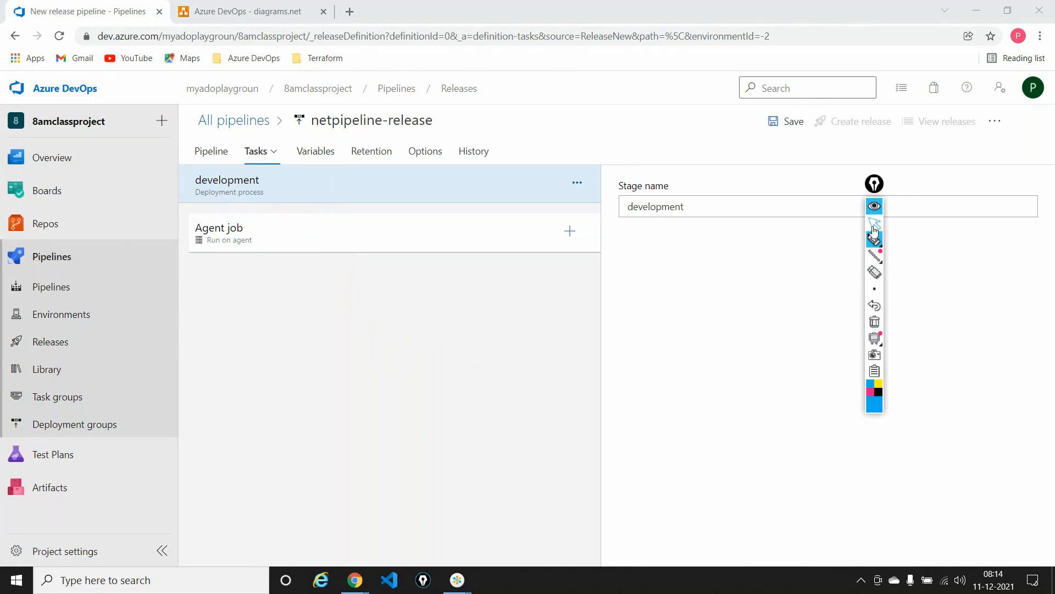
Set the display name of the development stage's agent job to "release the code"
click(331, 231)
drag(688, 254, 533, 261)
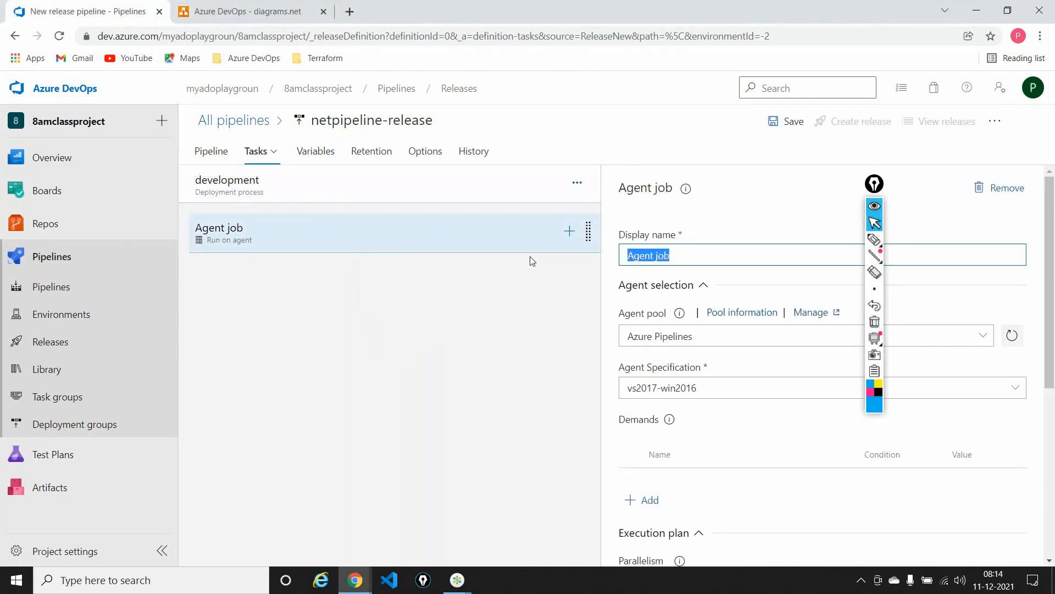
text(release the coe)
key(BackSpace)
text(de)
click(262, 415)
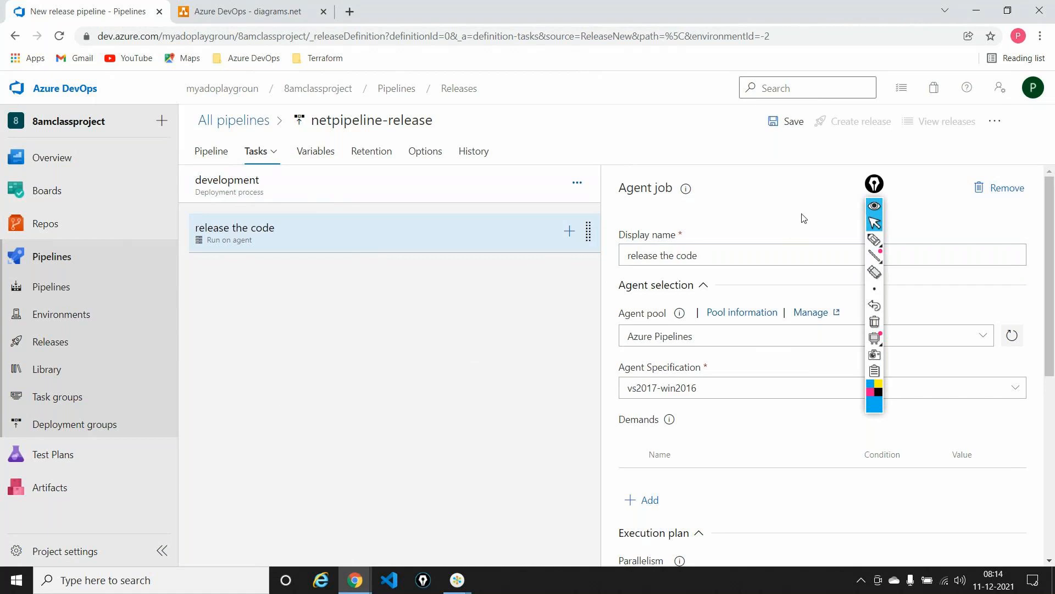
Set the agent specification of the "release the code" job to windows-2019
click(874, 183)
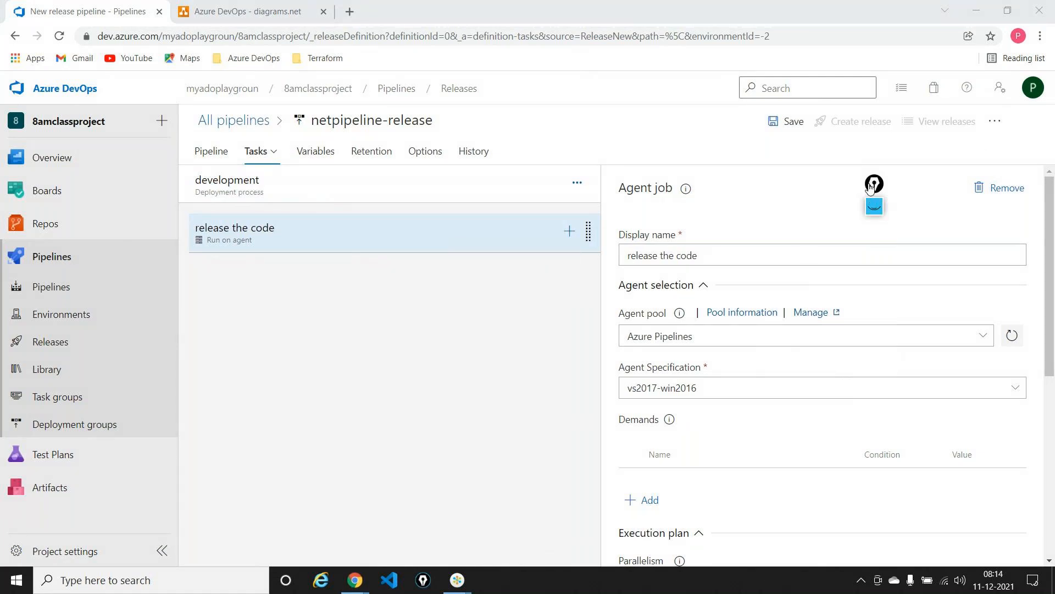
click(244, 183)
click(292, 229)
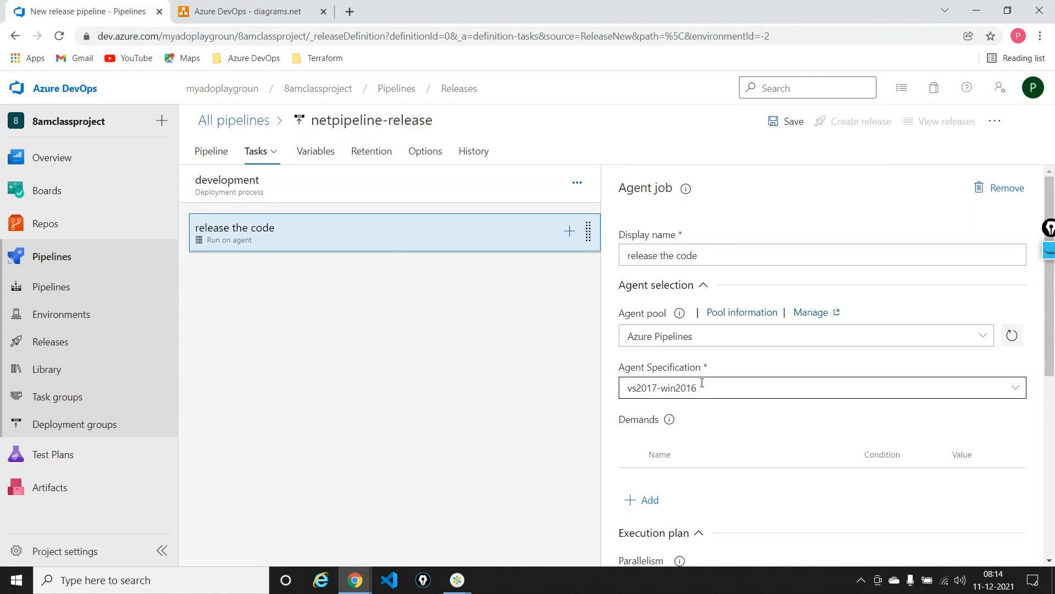
click(1016, 388)
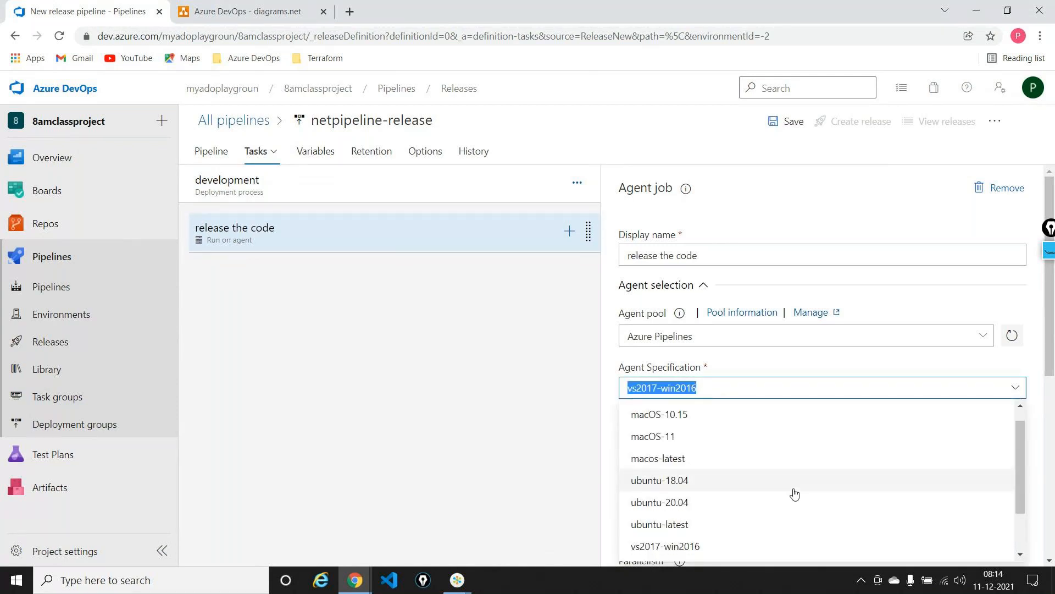
scroll(794, 493, down, 2)
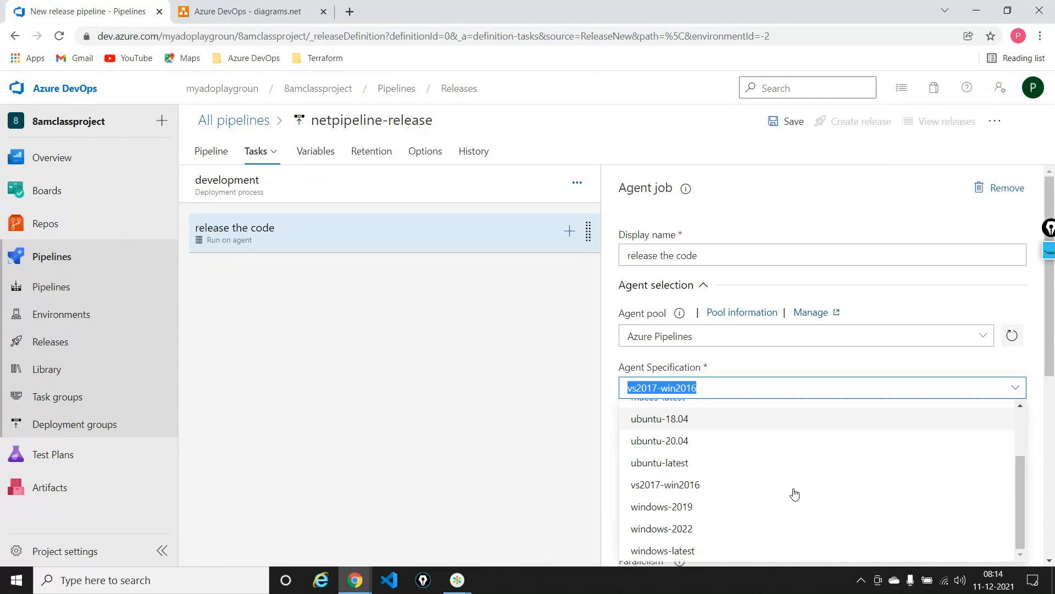
click(670, 505)
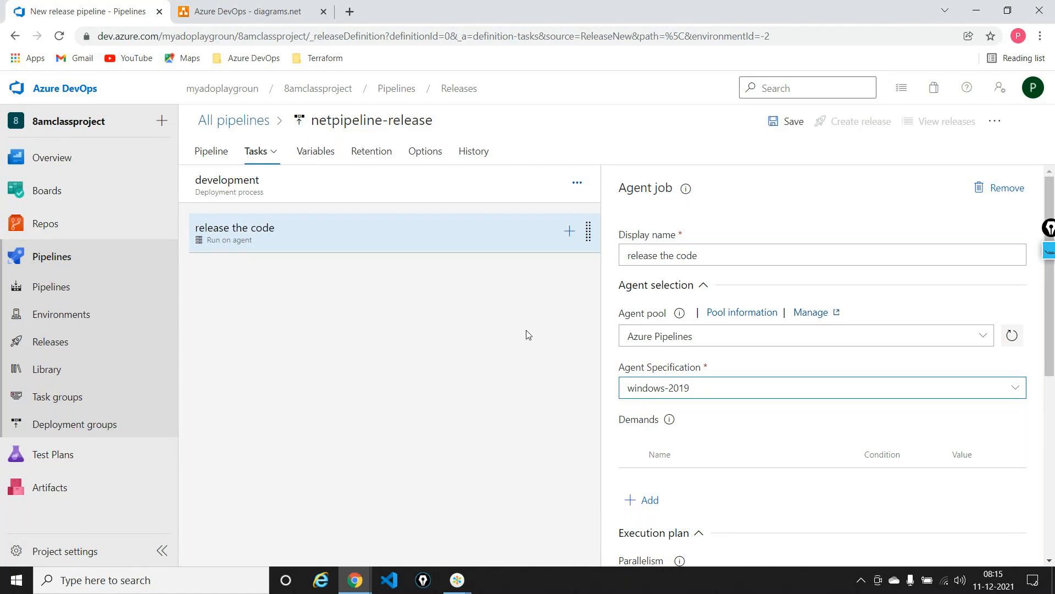
key(alt+Tab)
key(alt+Tab)
key(alt+Tab)
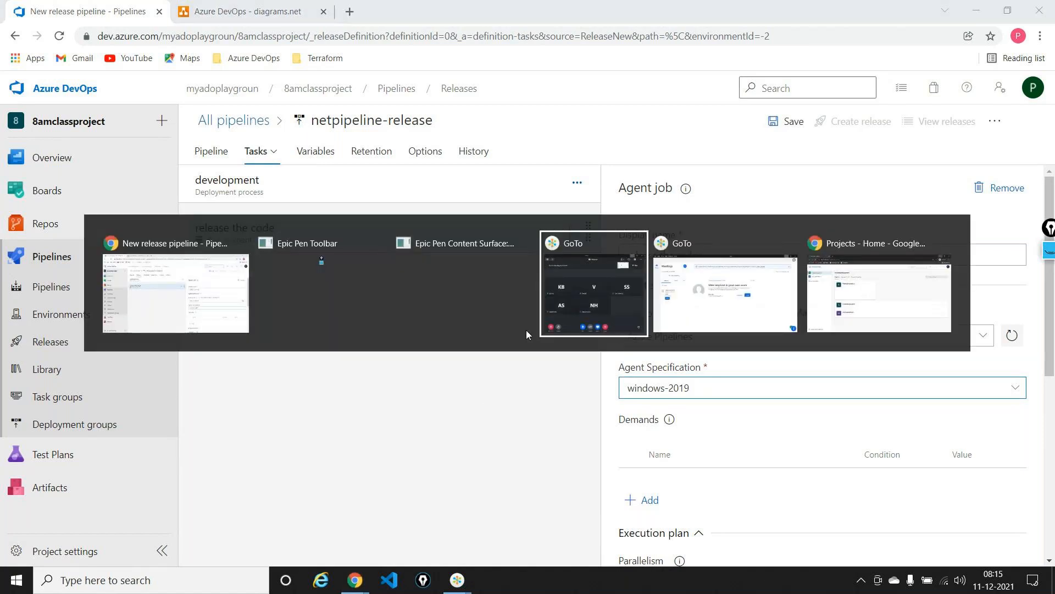
key(alt+Tab)
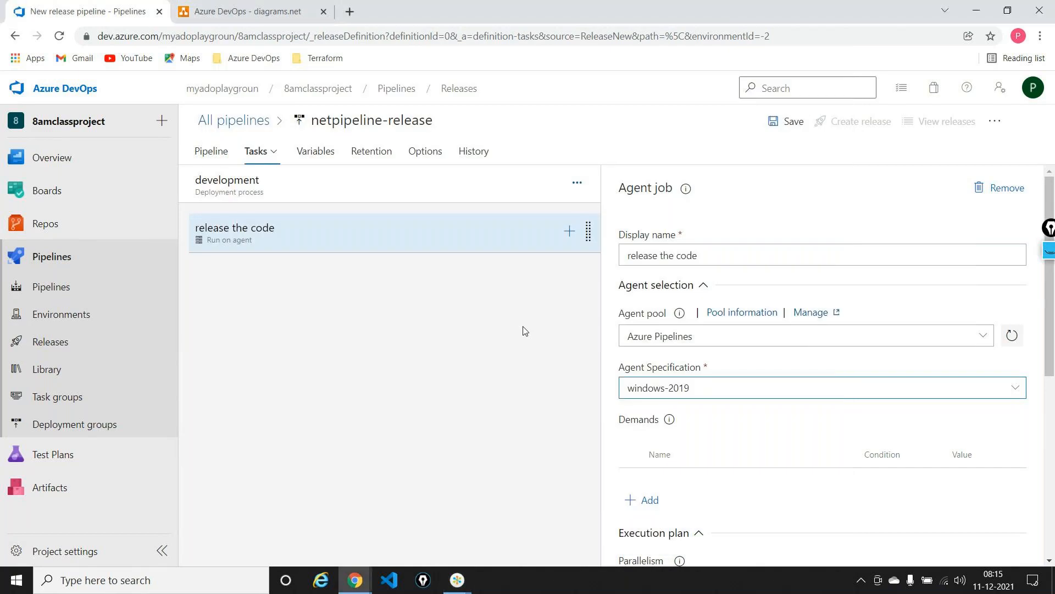
Search the tasks for "app ser" and add Azure App Service deploy to the "release the code" job
click(569, 233)
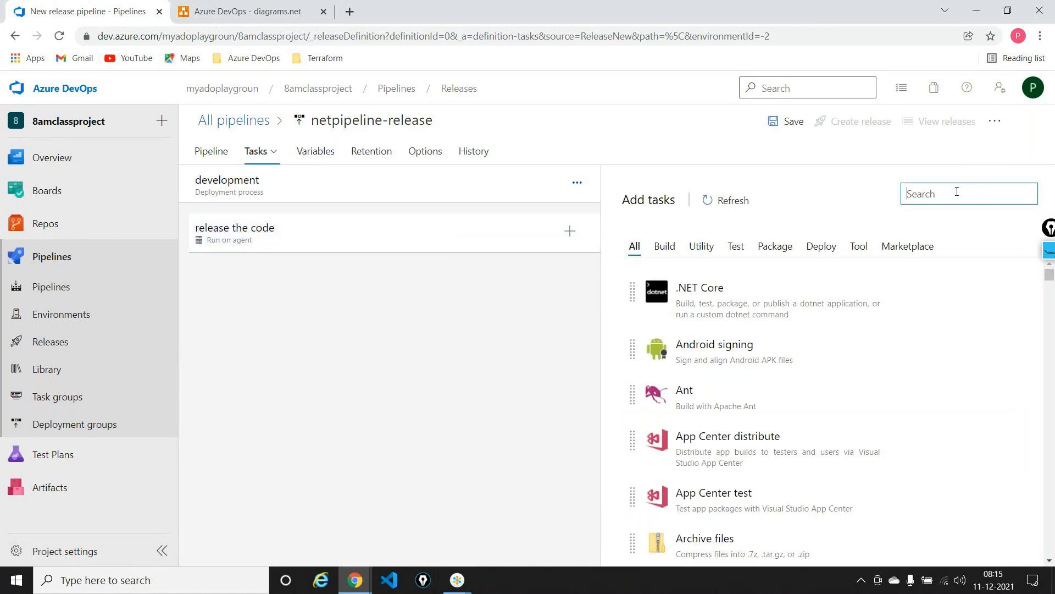
text(app ser)
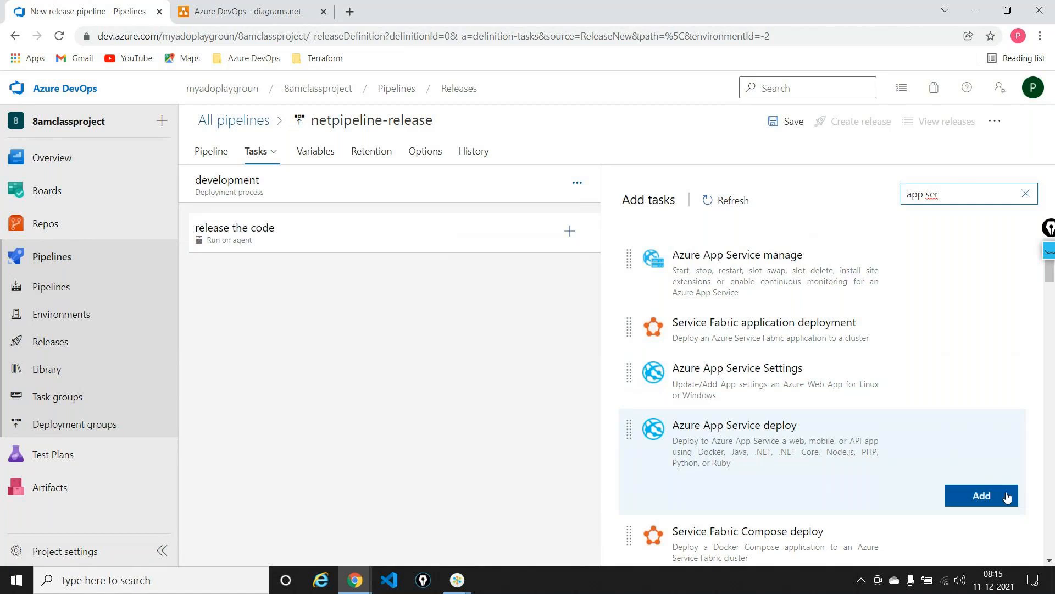
click(982, 495)
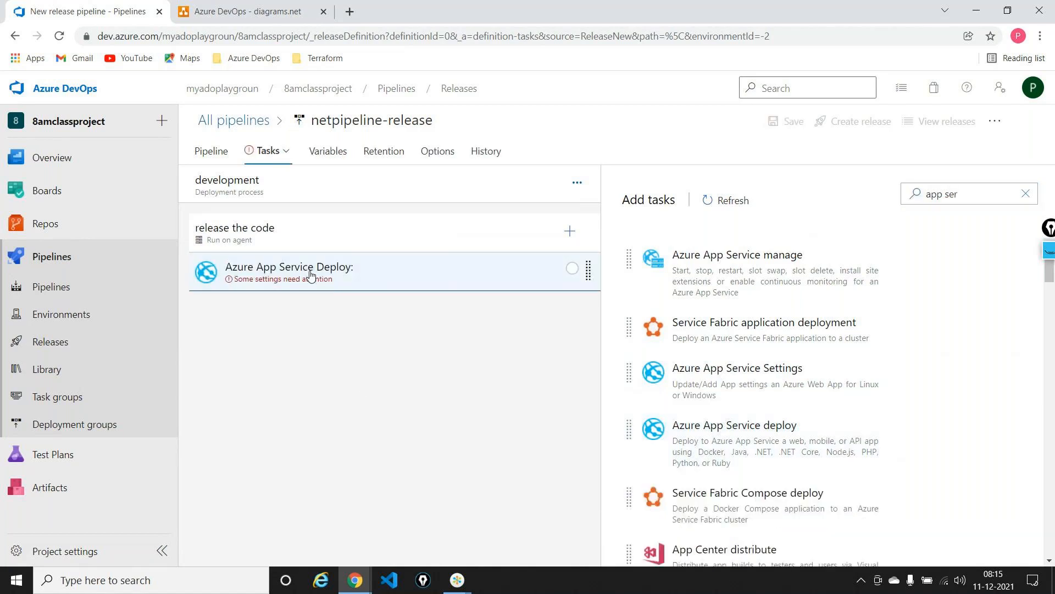
Choose the Pay-As-You-Go subscription as the Azure subscription of the Azure App Service Deploy task
click(309, 275)
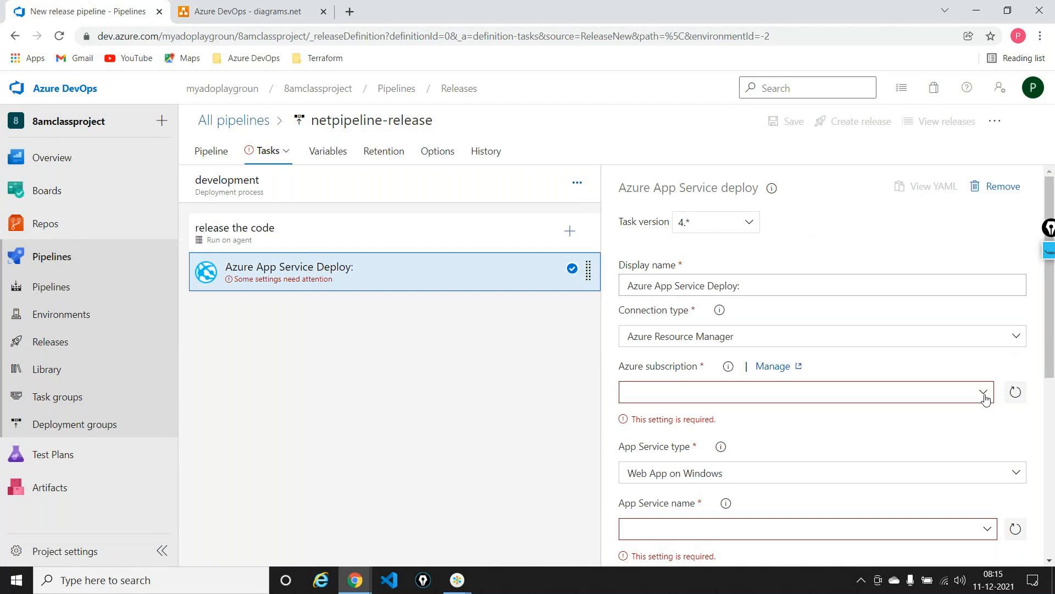
scroll(984, 400, down, 2)
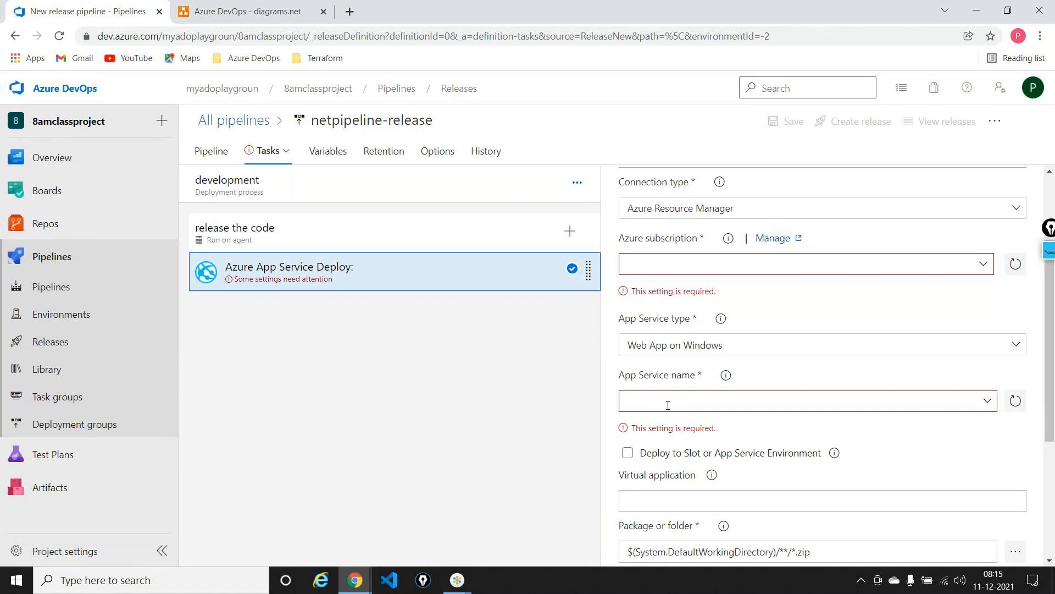
click(983, 264)
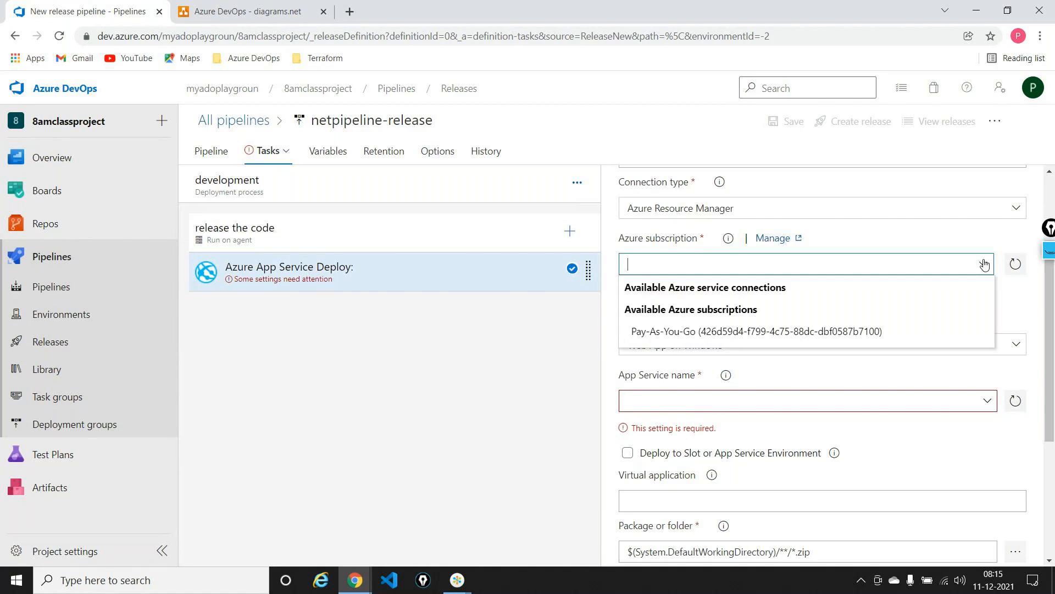
click(717, 333)
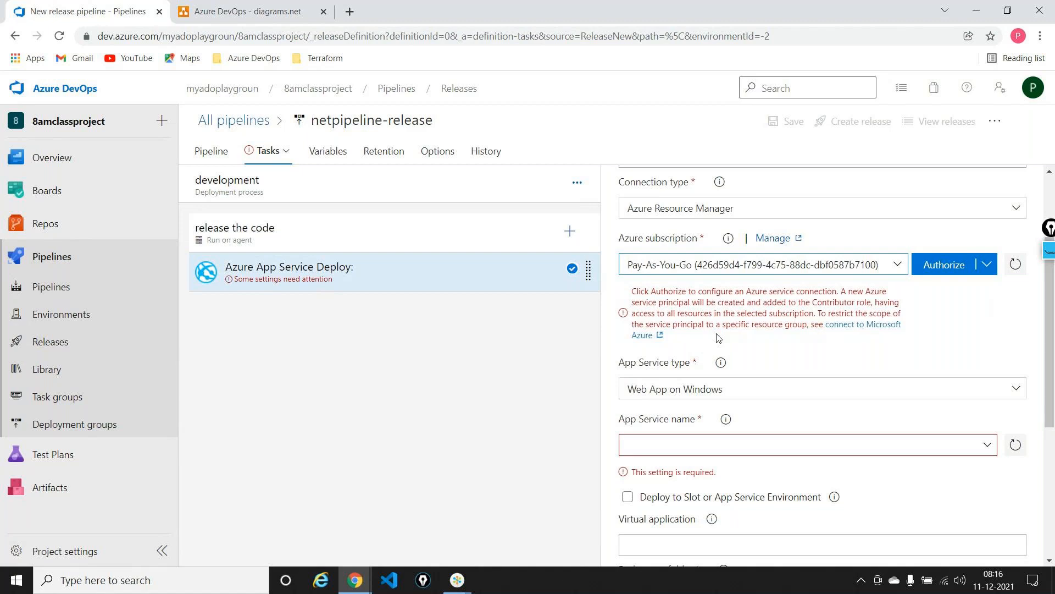
Switch to the Azure DevOps flow diagram and open an empty Notepad window over it
click(286, 11)
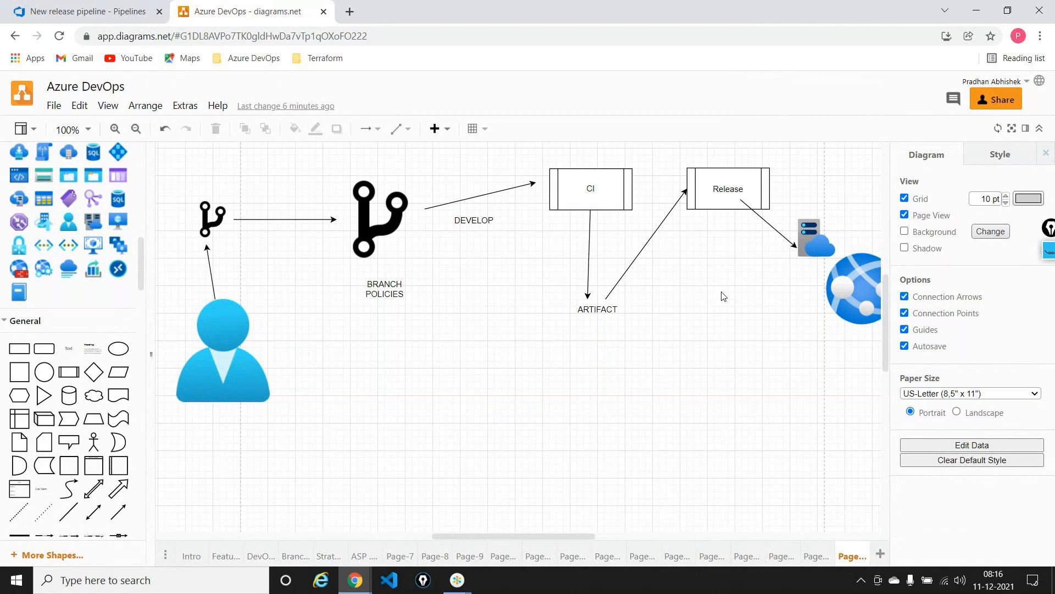
key(super+r)
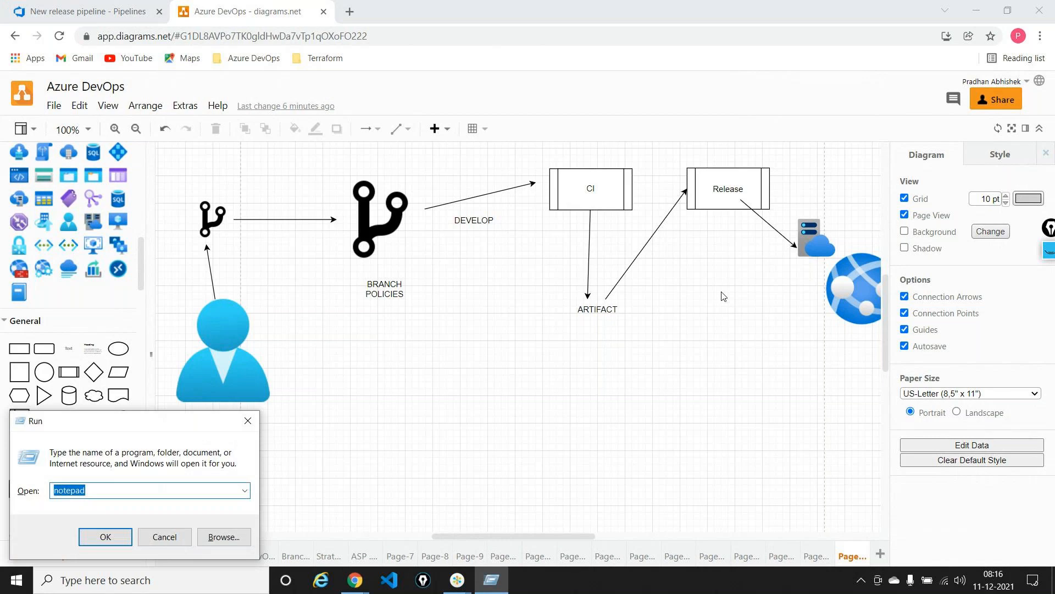
key(Return)
scroll(723, 292, up, 8)
scroll(722, 292, up, 6)
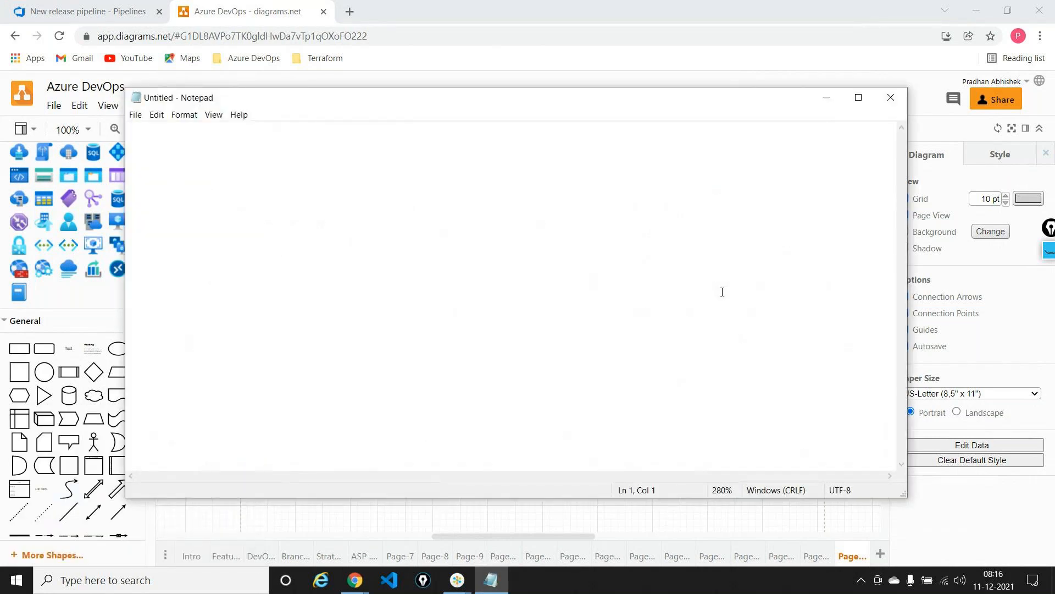
Write the note "1. Release ---> Azure (dev.azure.com ----> portal.azure.com)" and minimize Notepad
text(1. R)
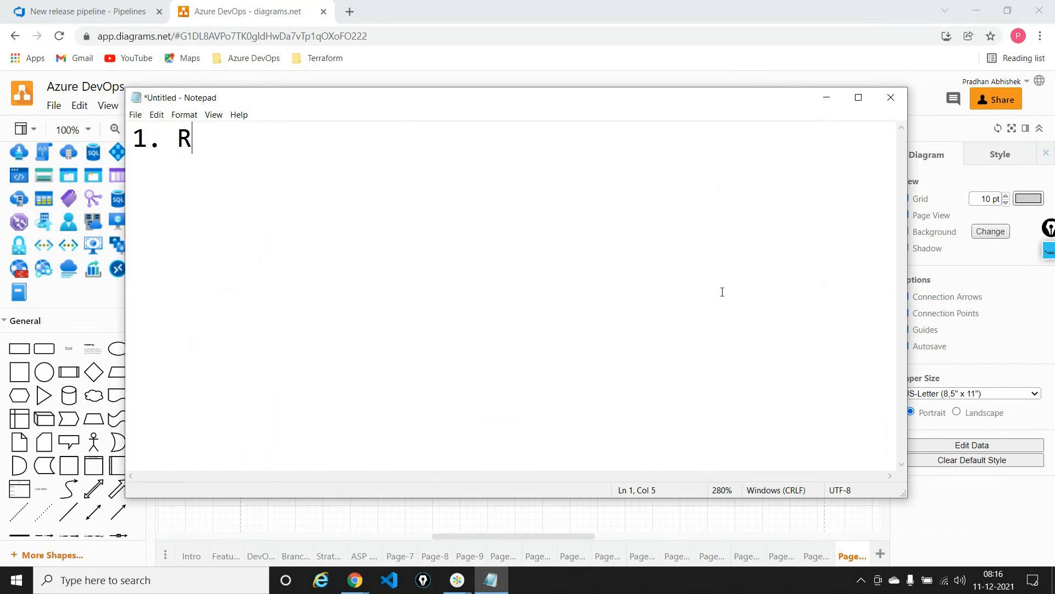
text(elease ---)
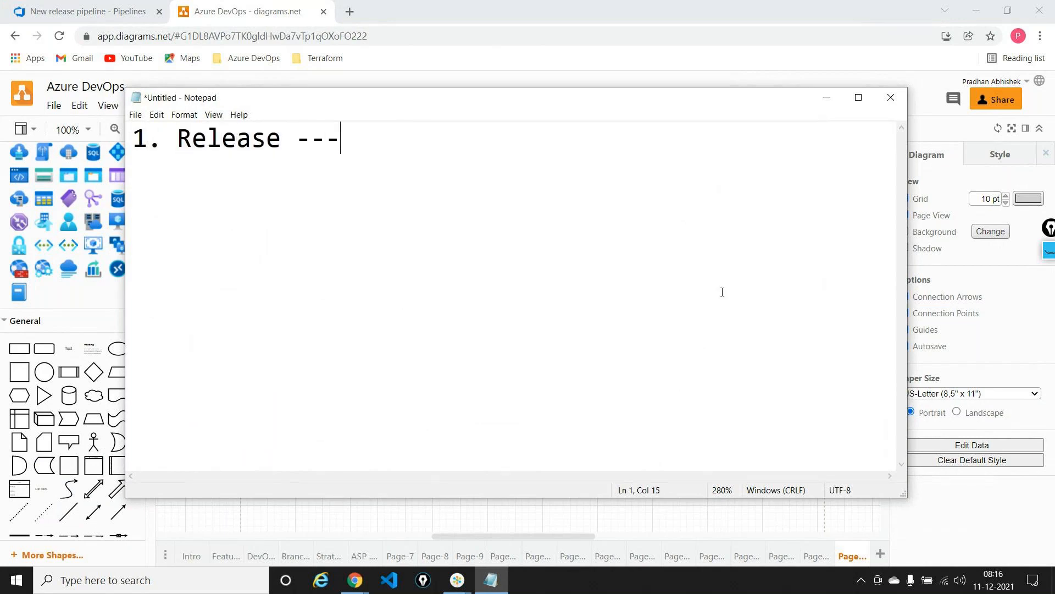
text(> Azure )
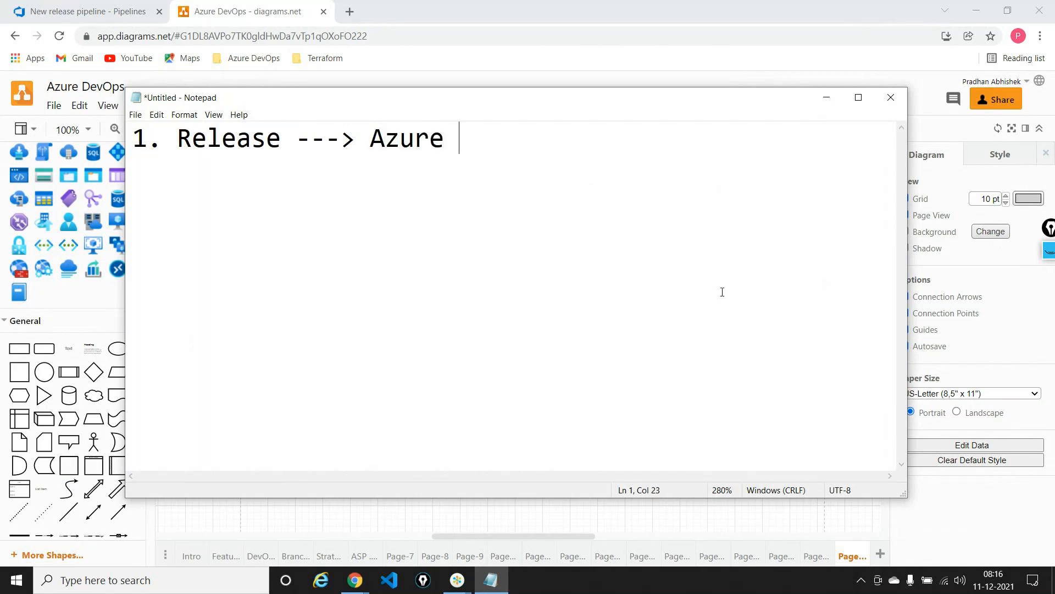
text((dev.azure.com)
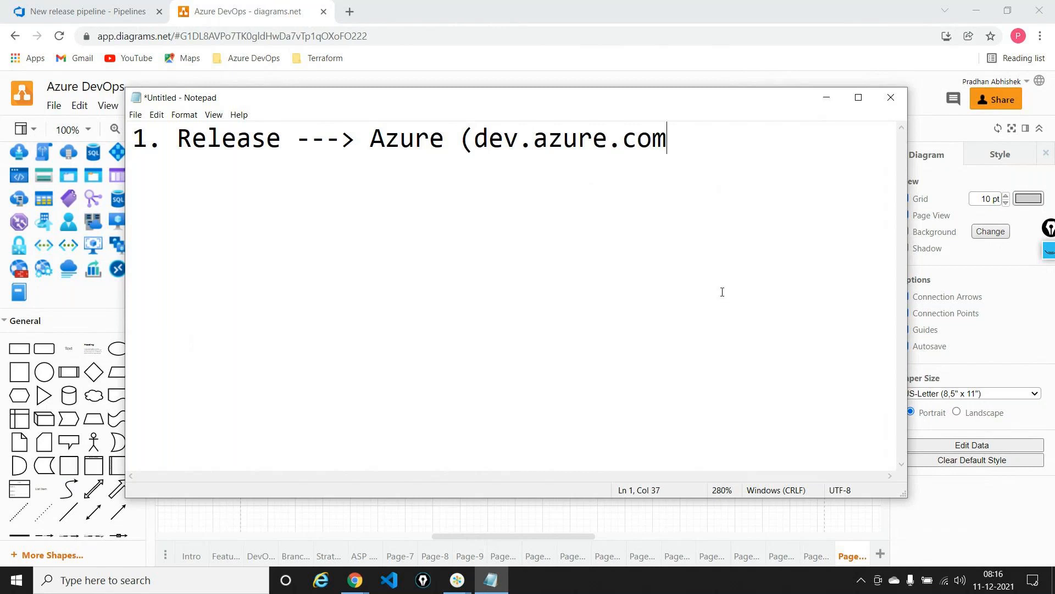
text( ----> portal.a)
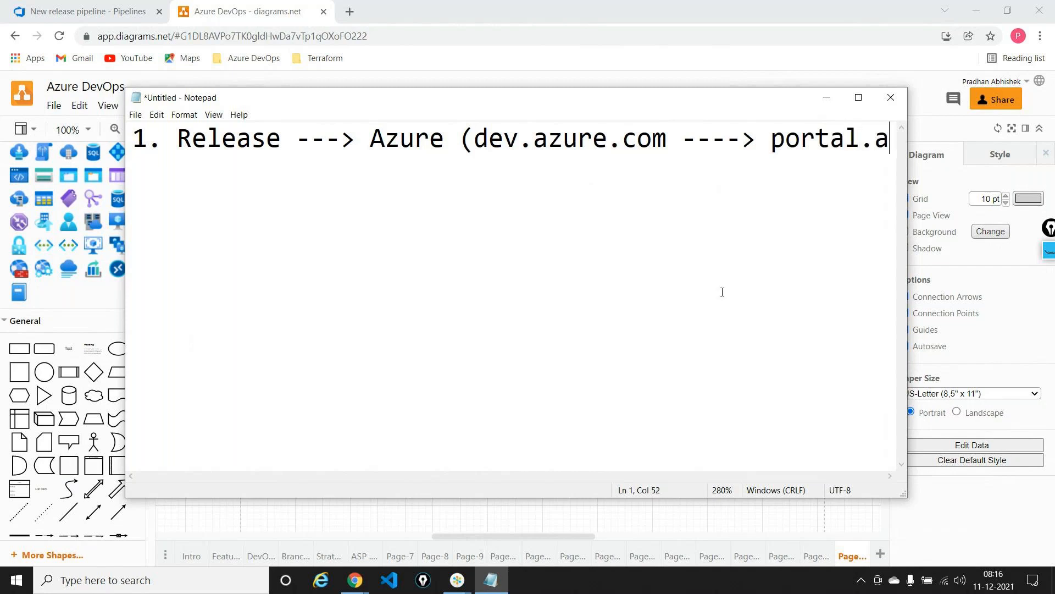
text(zure)
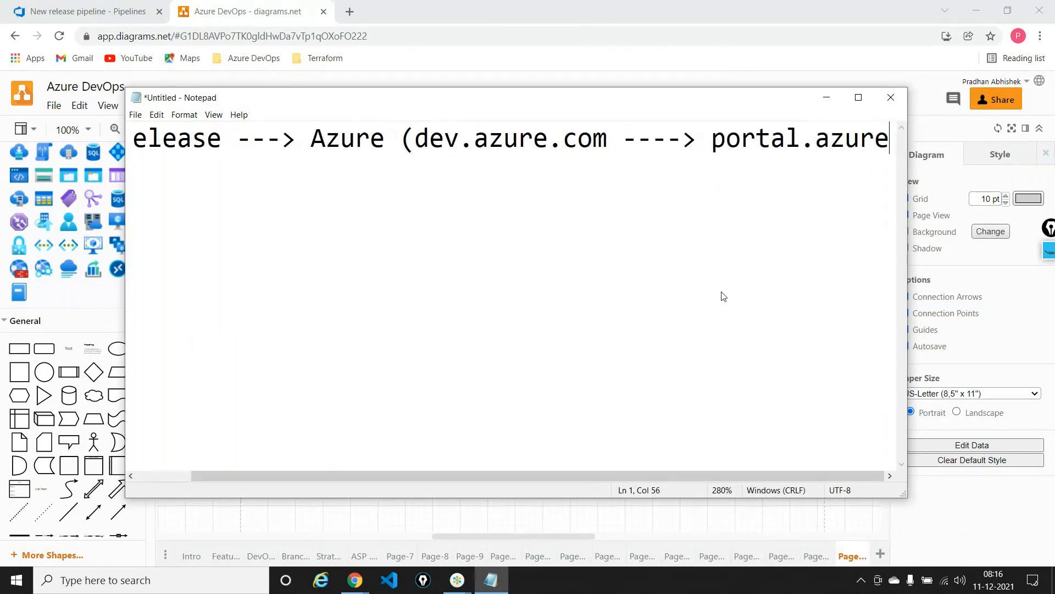
text(.com))
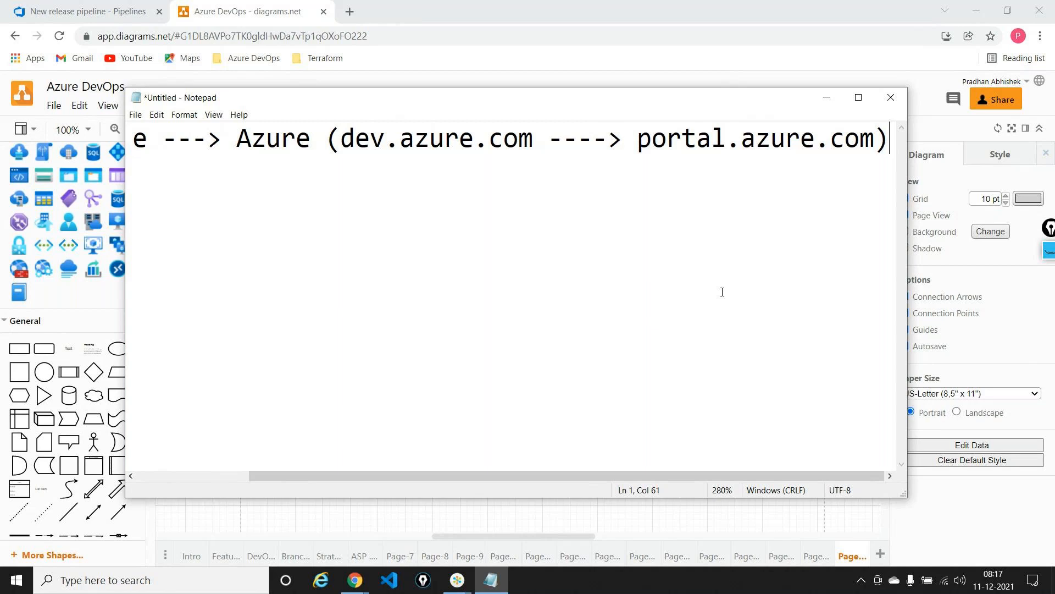
click(819, 105)
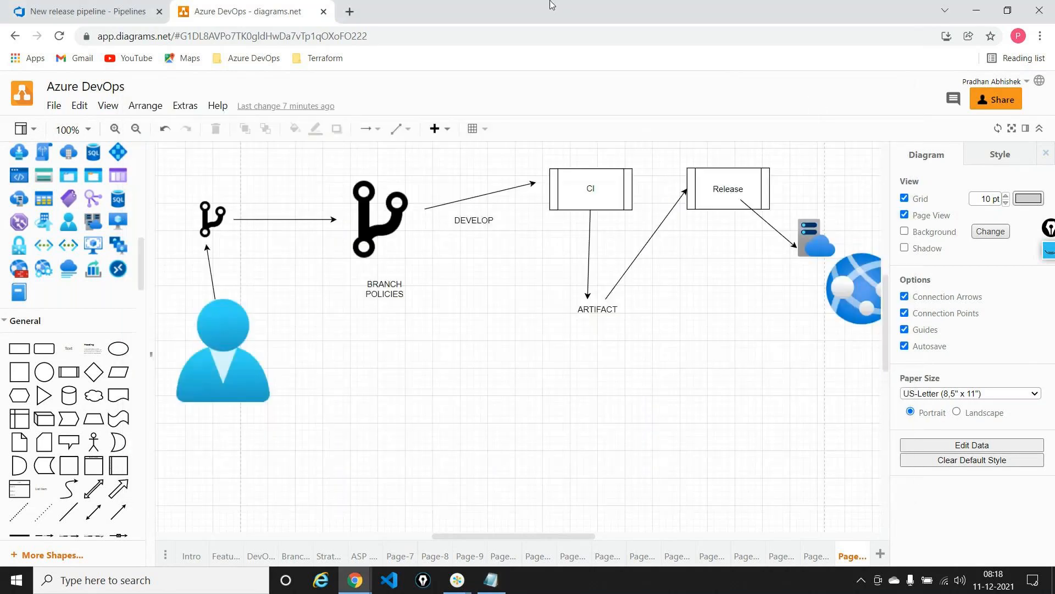
Return to the release pipeline and open the Service connections page of 8amclassproject's project settings in a separate browser tab
click(94, 11)
right_click(97, 8)
click(131, 105)
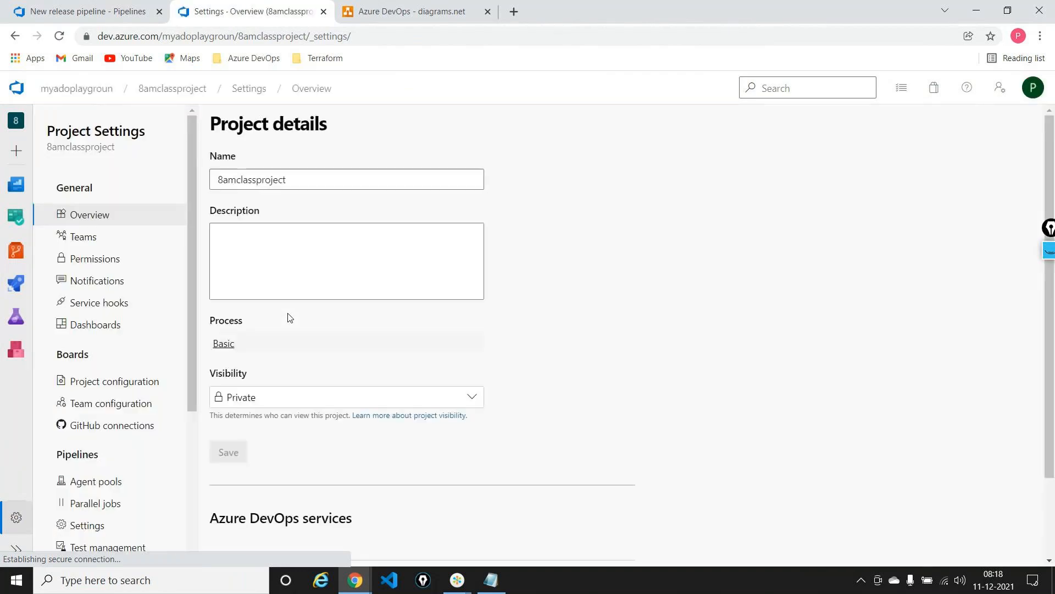
drag(192, 224, 208, 359)
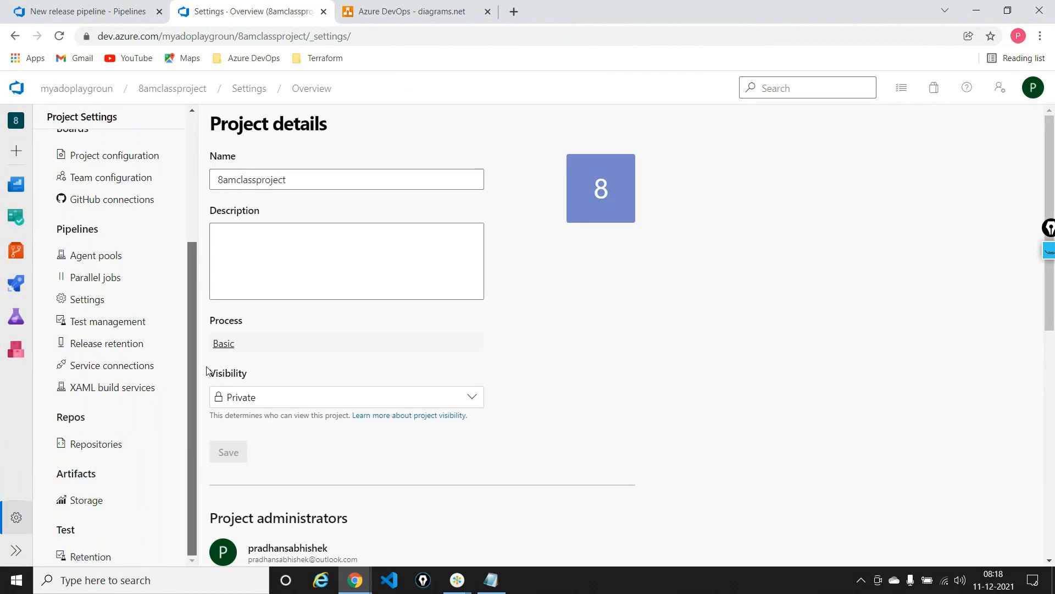
click(126, 369)
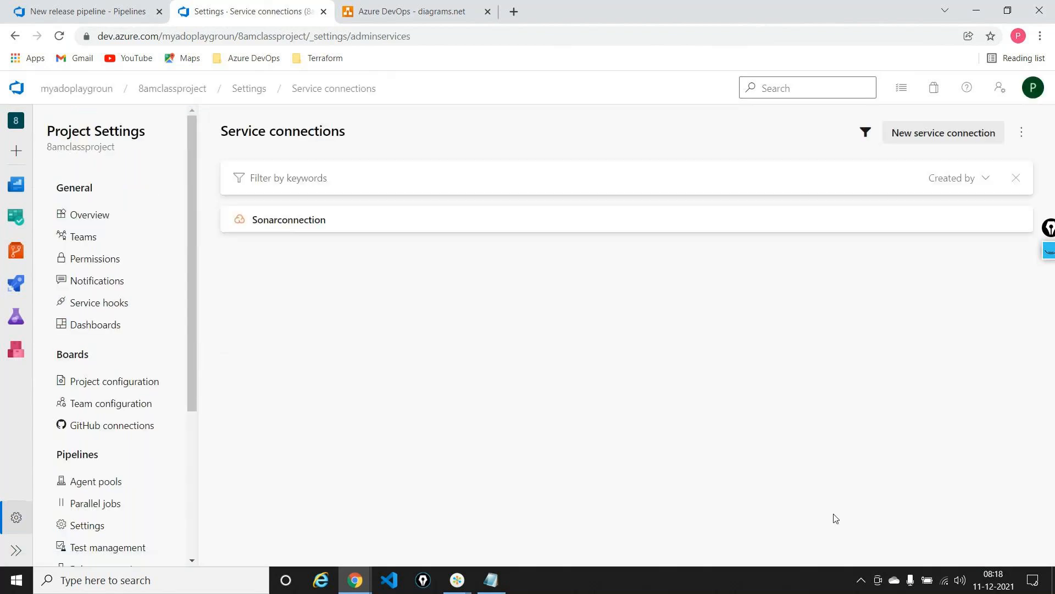
Circle the Sonarconnection entry with the screen pen, and clear the drawing
click(1050, 255)
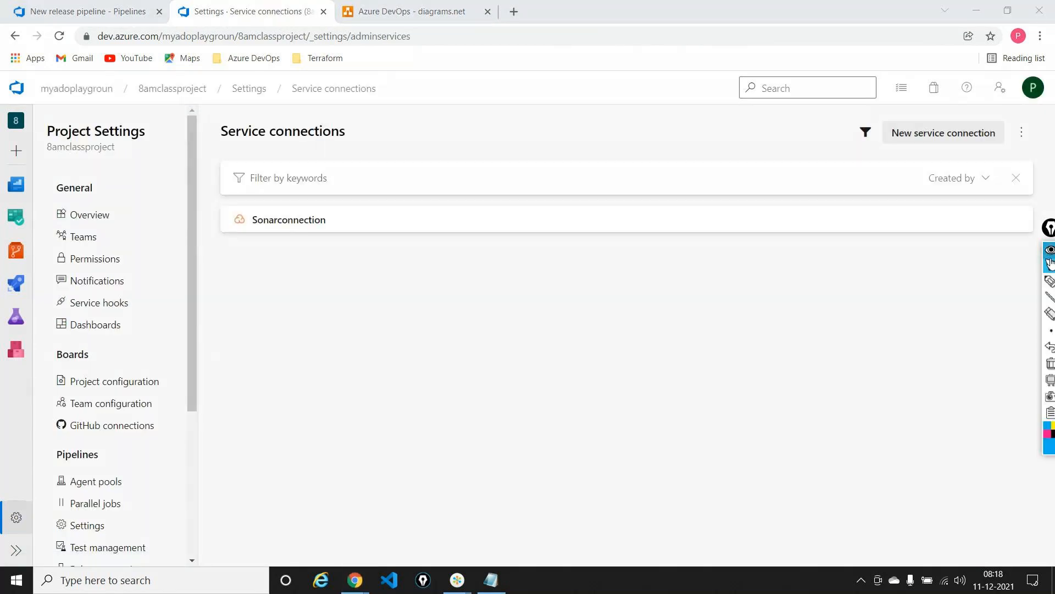
click(1050, 283)
mouse_move(283, 205)
mouse_down()
mouse_move(219, 215)
mouse_move(315, 235)
mouse_move(322, 202)
mouse_move(235, 208)
mouse_up()
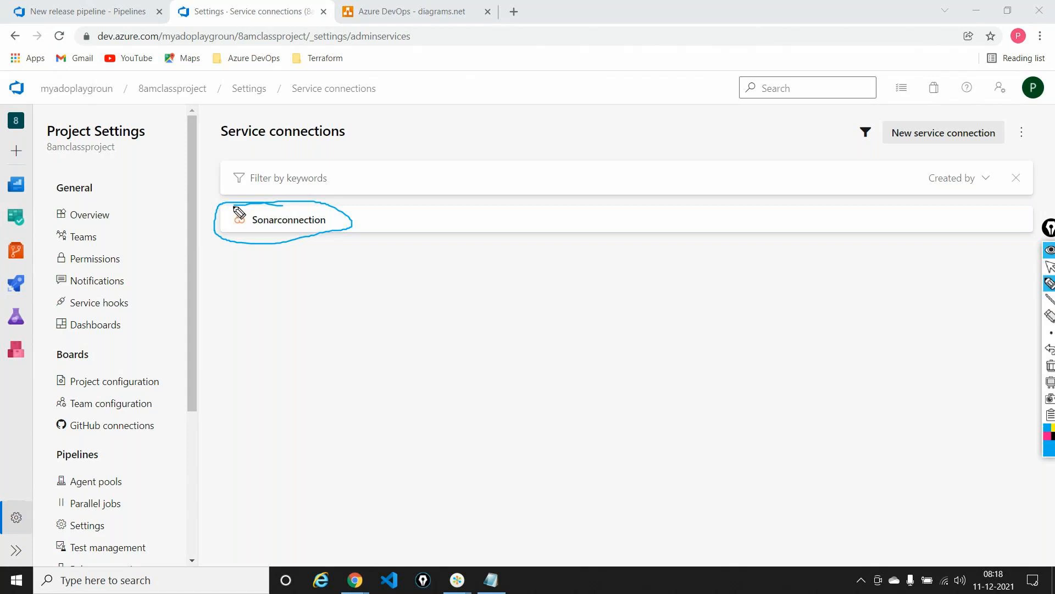
drag(1050, 228, 974, 194)
click(975, 330)
click(975, 232)
click(974, 195)
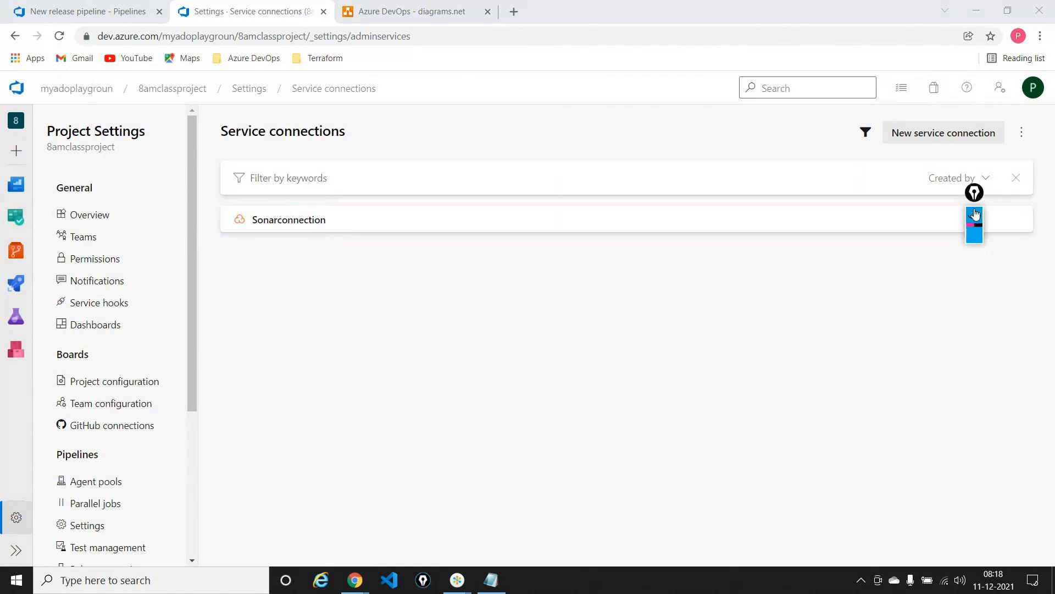
Start a new service connection in 8amclassproject and choose Azure Resource Manager as its connection type
click(945, 132)
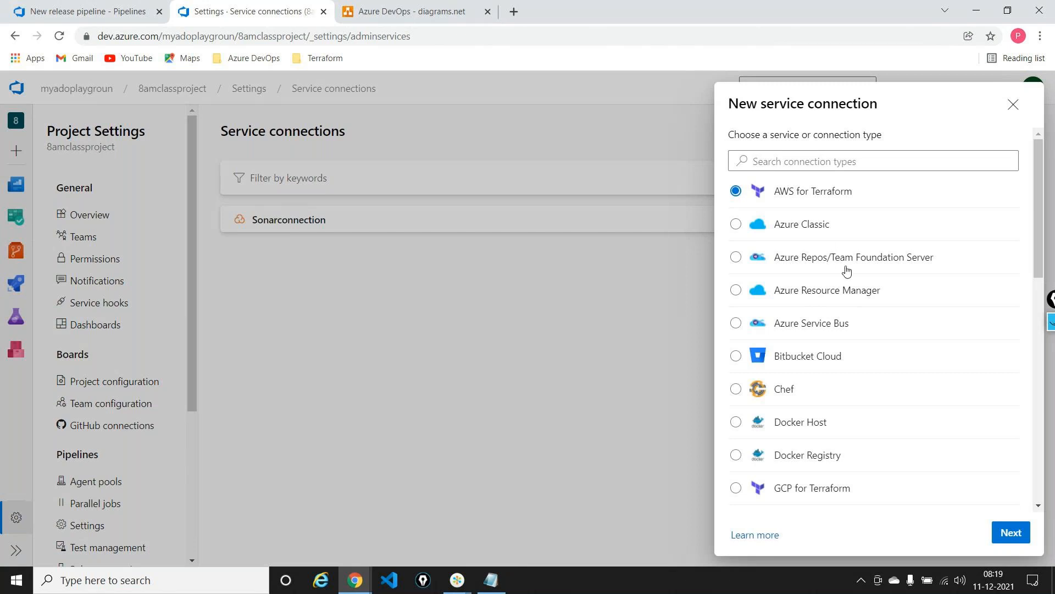
scroll(847, 271, down, 1)
scroll(846, 271, down, 6)
scroll(846, 271, down, 5)
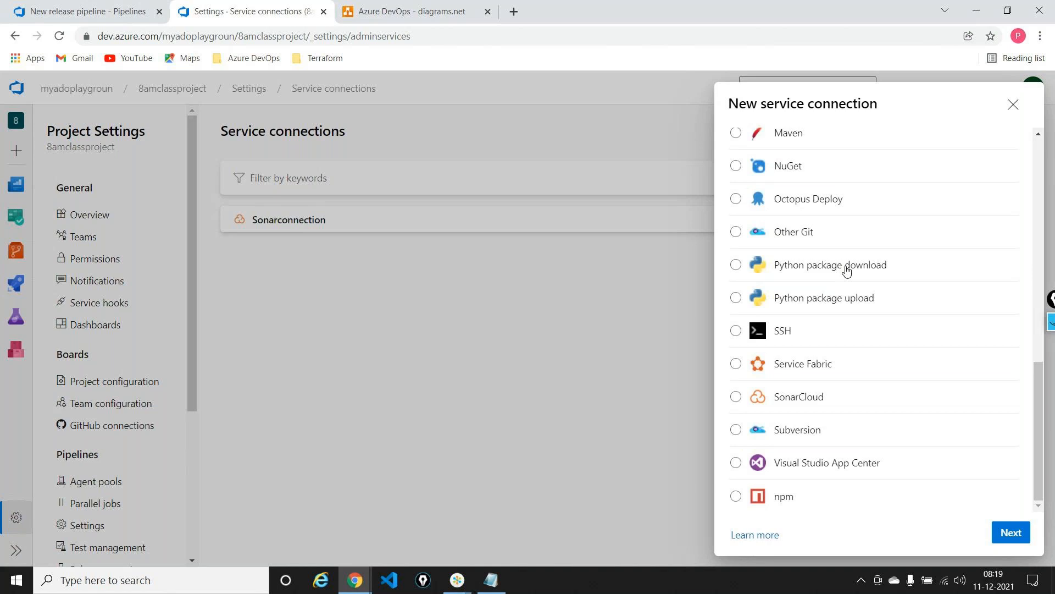
scroll(846, 269, up, 6)
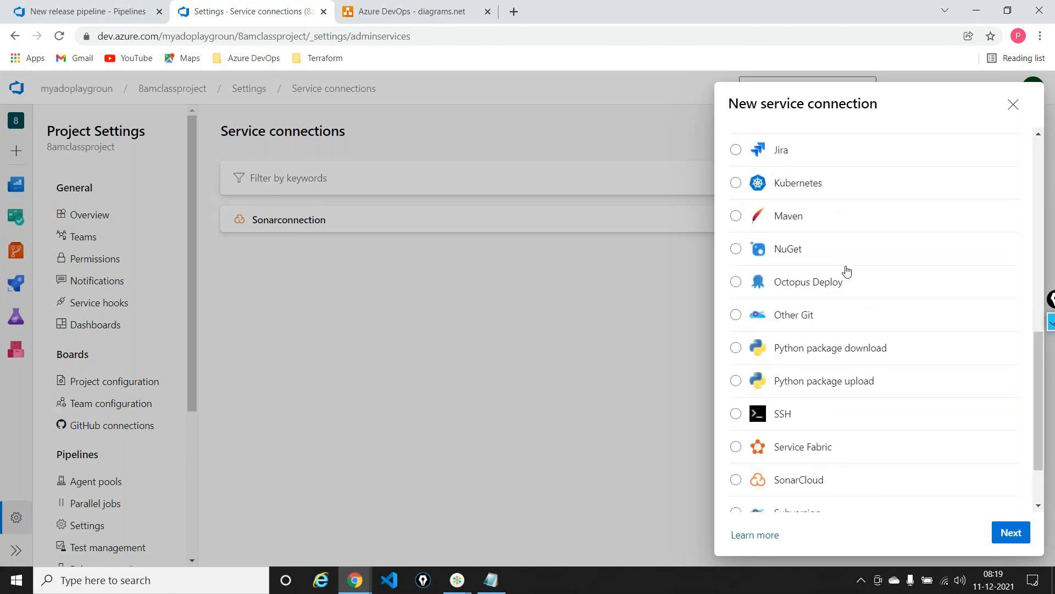
scroll(847, 270, up, 6)
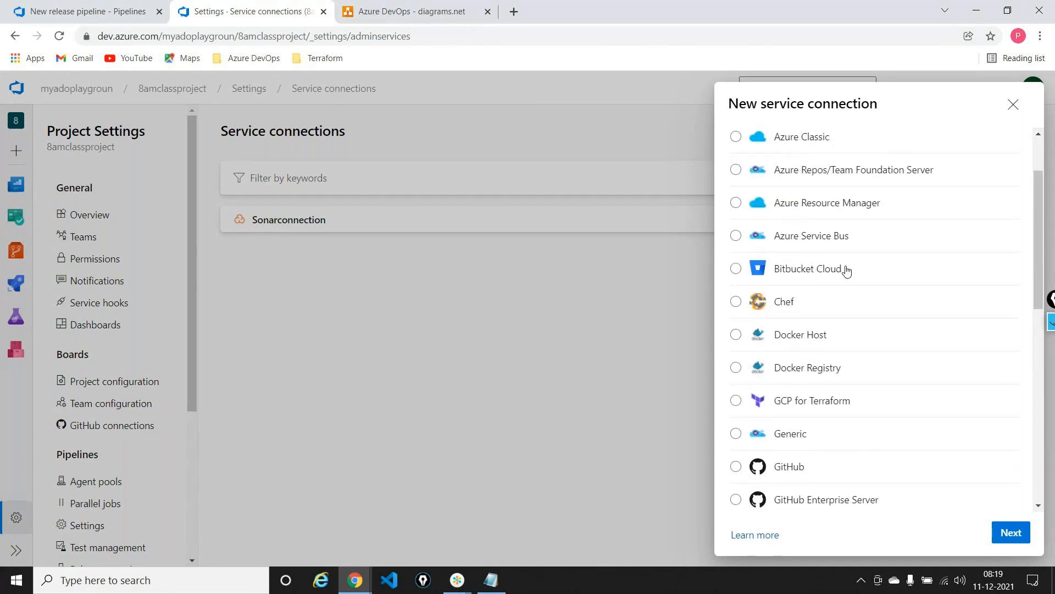
scroll(846, 271, up, 1)
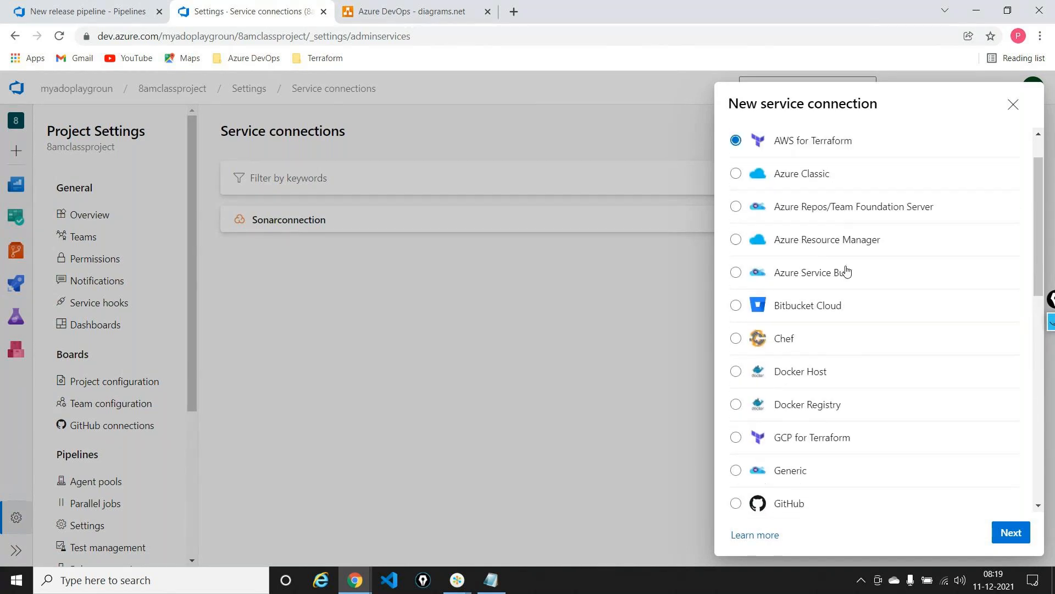
click(736, 242)
click(1005, 534)
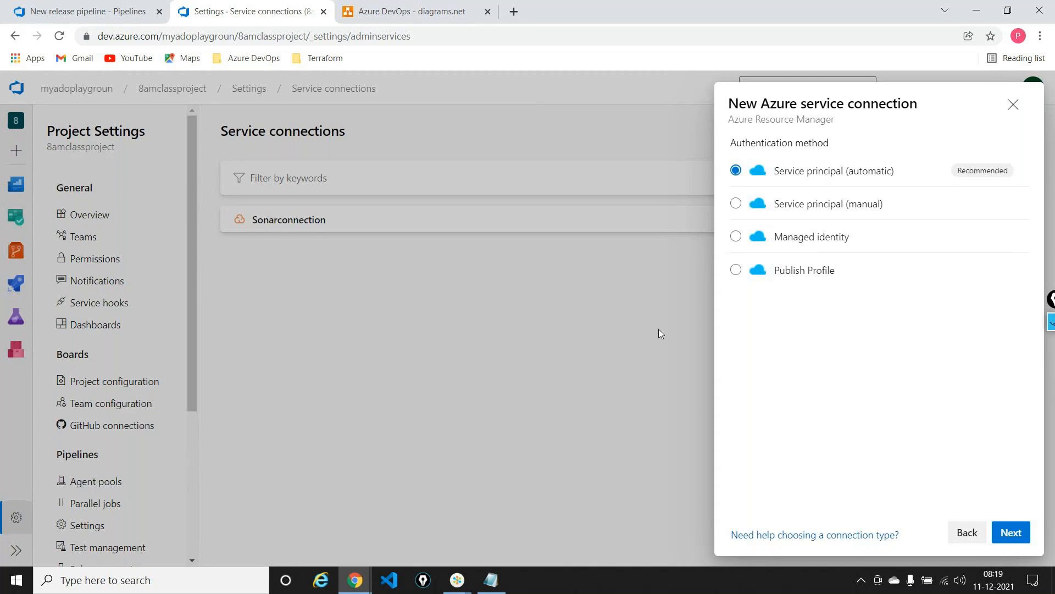
Select Service principal (manual) as the authentication method and review the fields that the connection form requires
click(735, 204)
click(1013, 534)
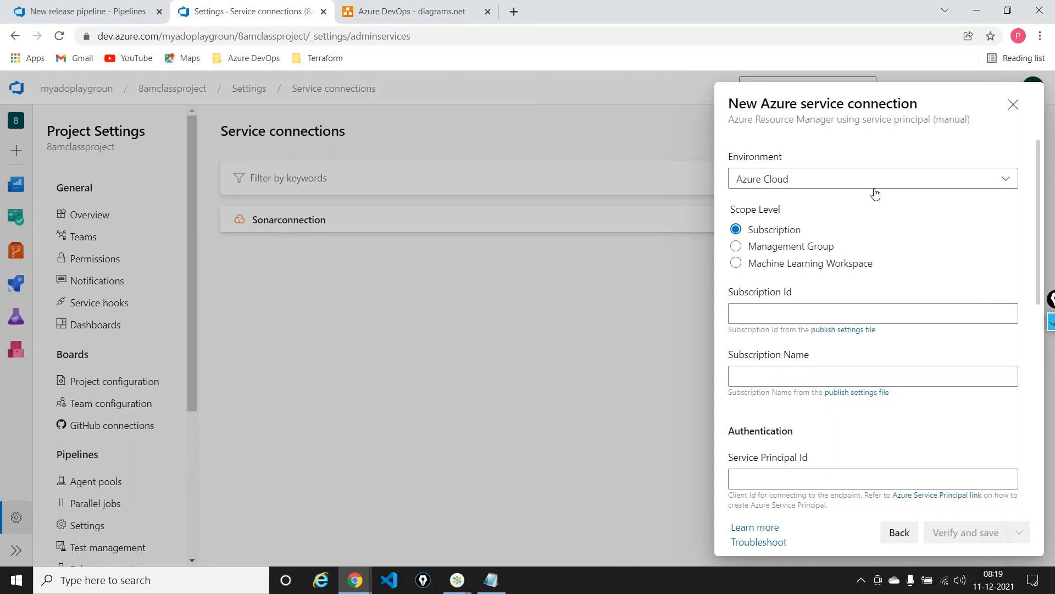
scroll(875, 193, down, 3)
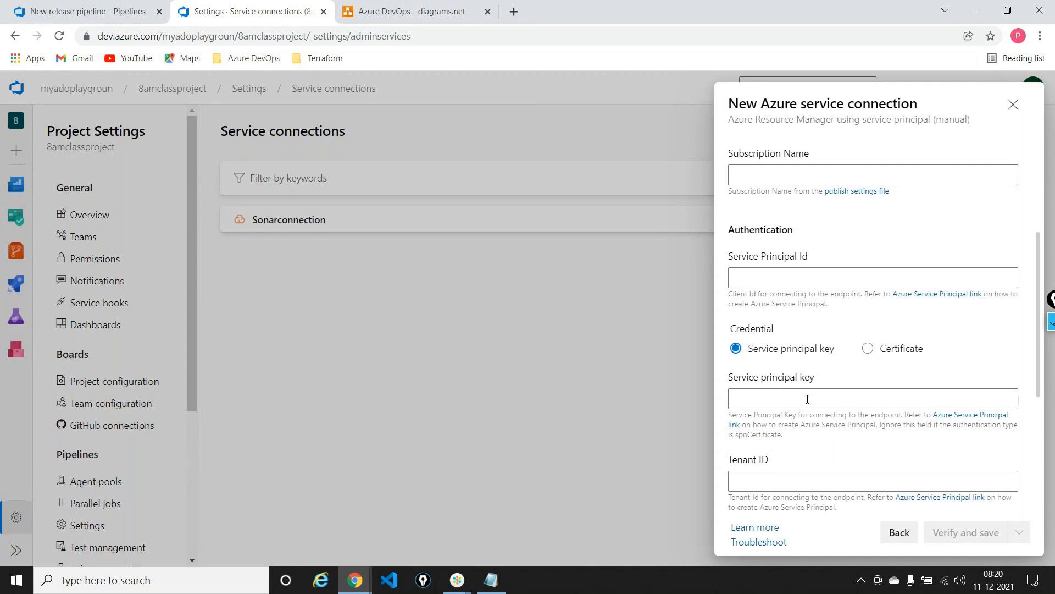
scroll(808, 398, down, 2)
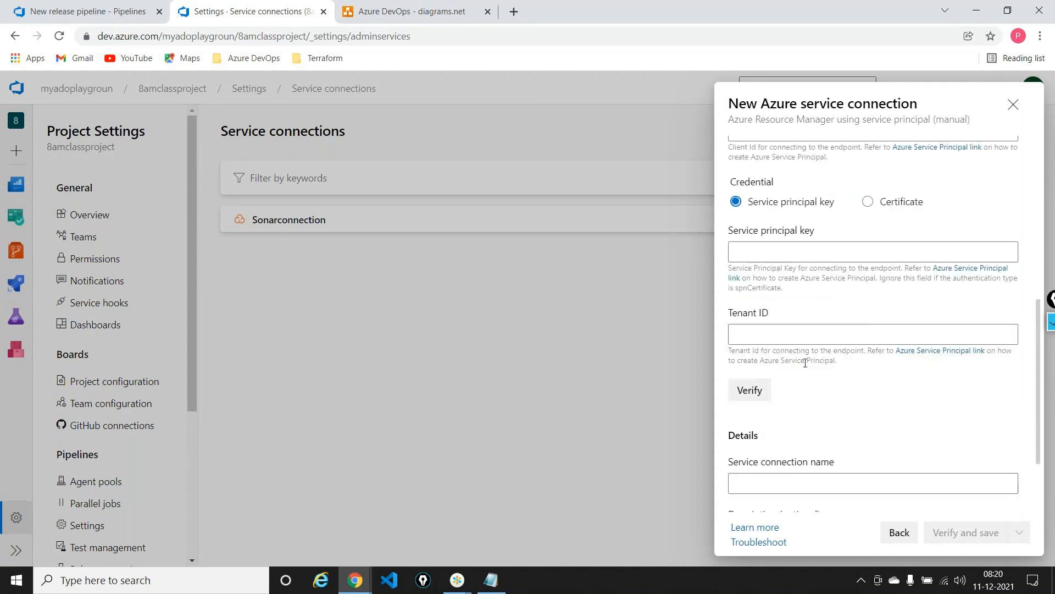
scroll(805, 362, up, 5)
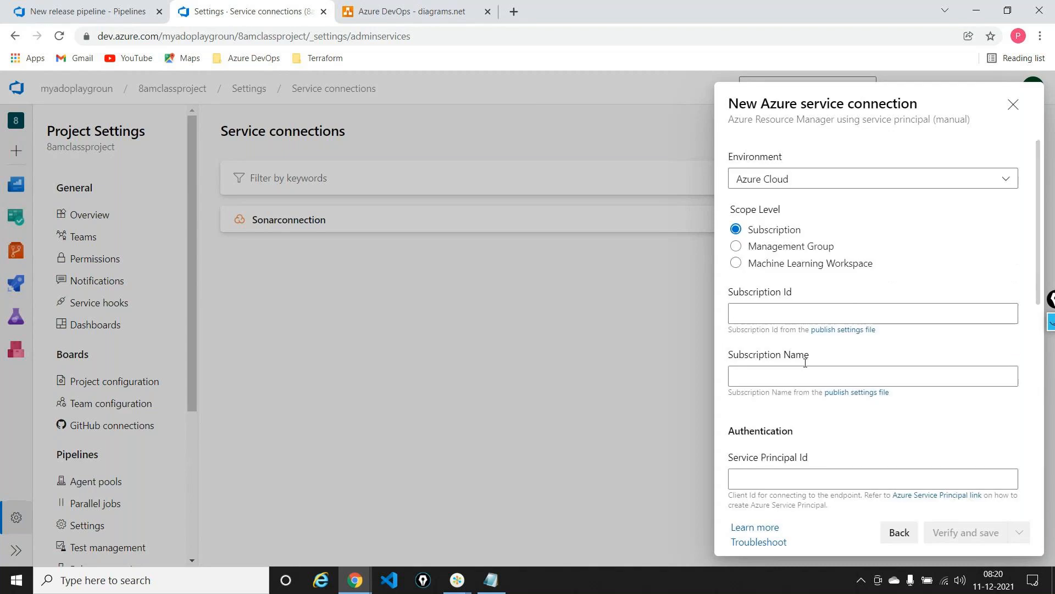
Open portal.azure.com in a new browser tab, check its Resource groups list and return to the portal home page
click(514, 11)
click(424, 36)
text(por)
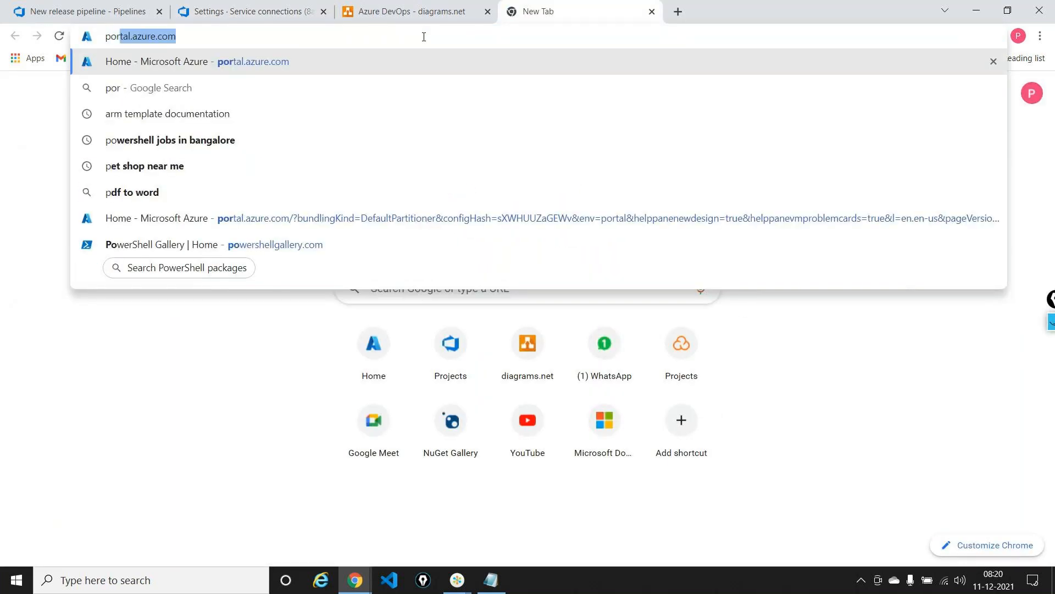
key(Right)
key(Return)
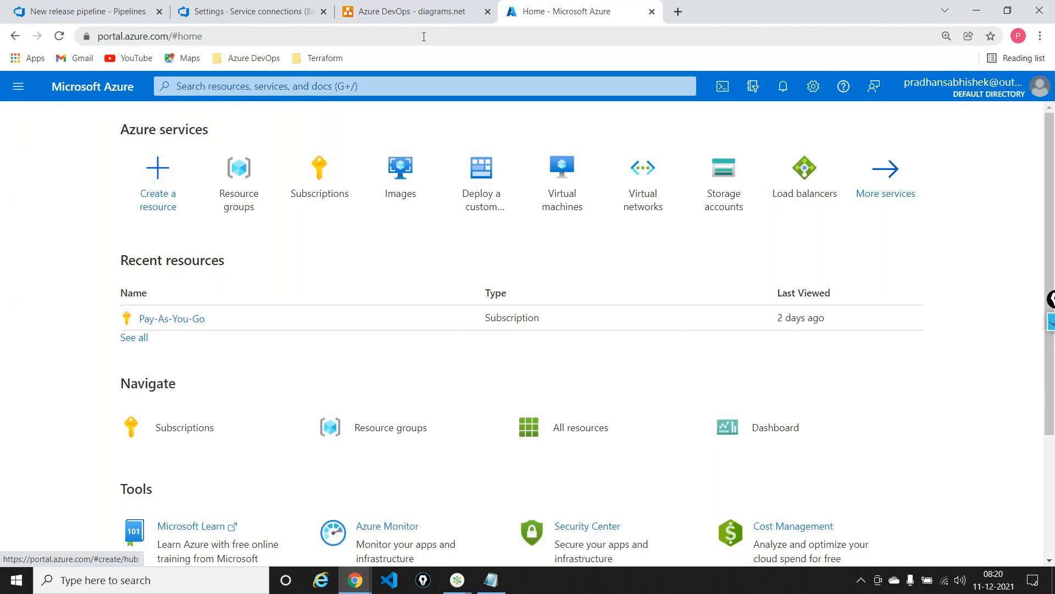
click(256, 151)
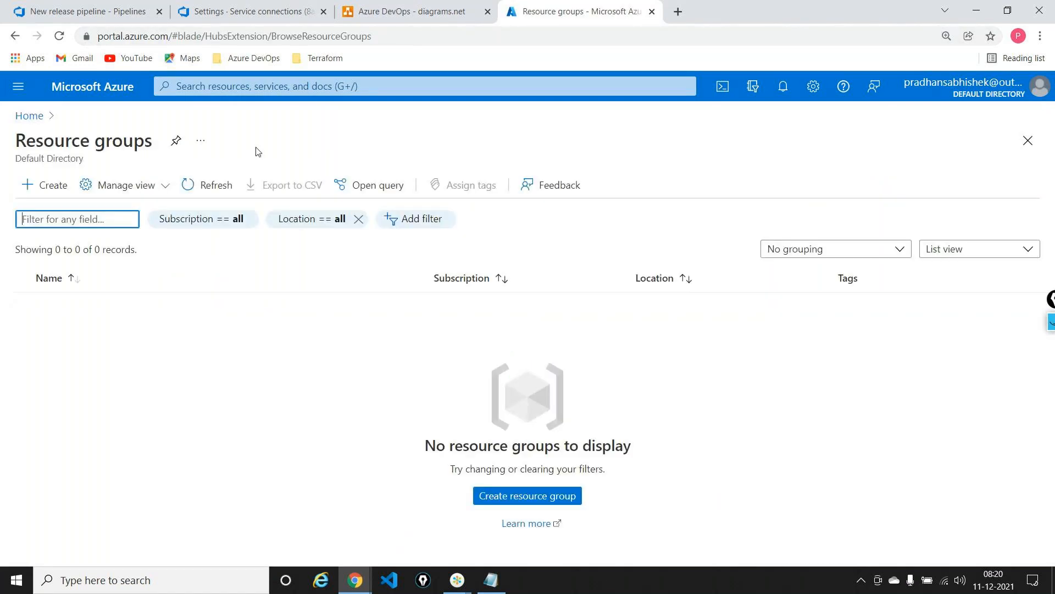
click(34, 116)
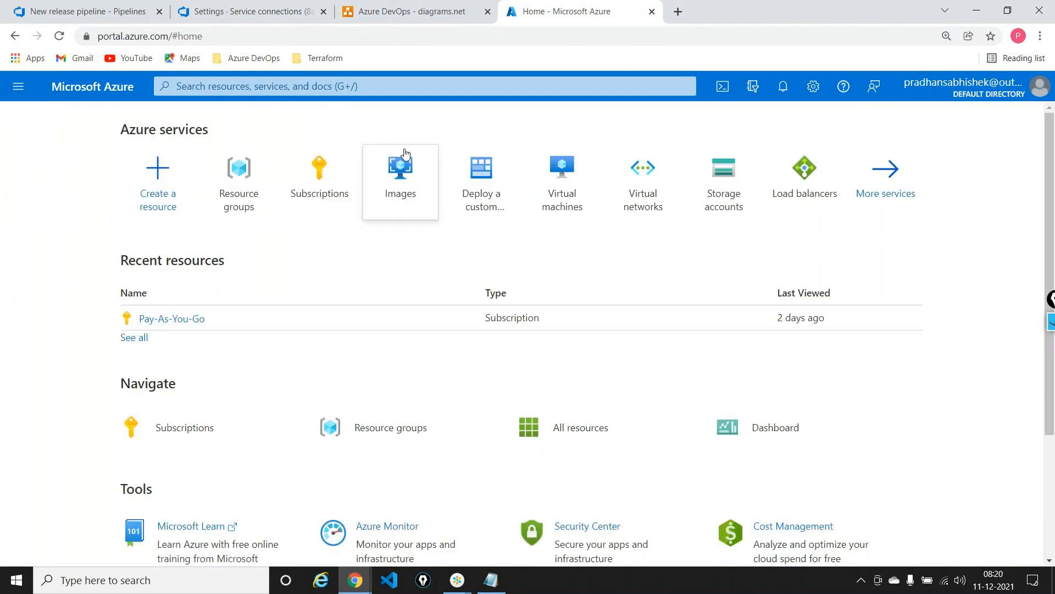
Search the Azure portal for "azure" and open Azure Active Directory, checking the release pipeline and the service connection form in between
click(470, 94)
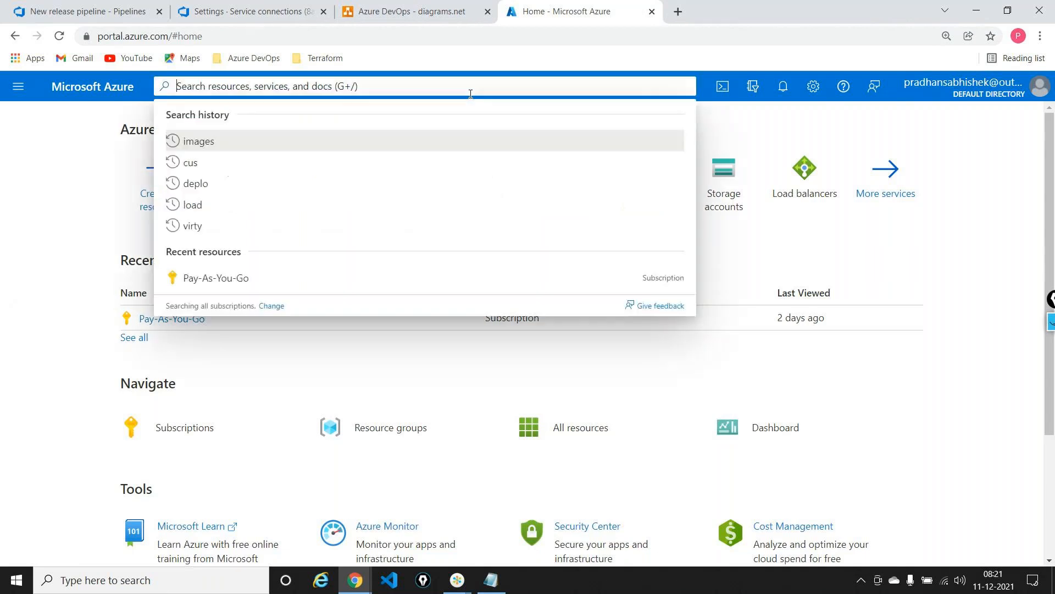
text(a)
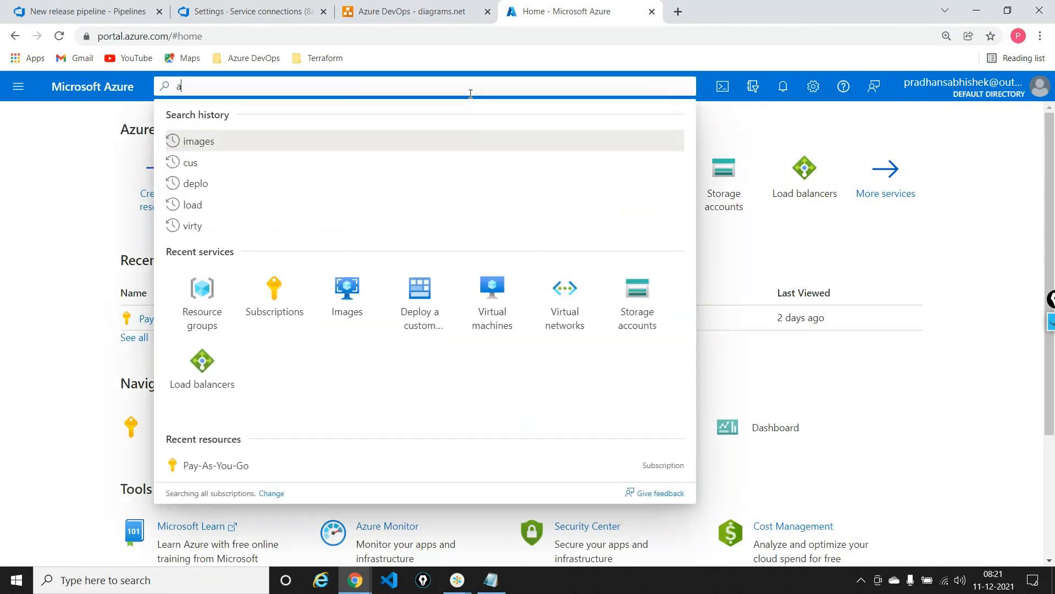
text(zure)
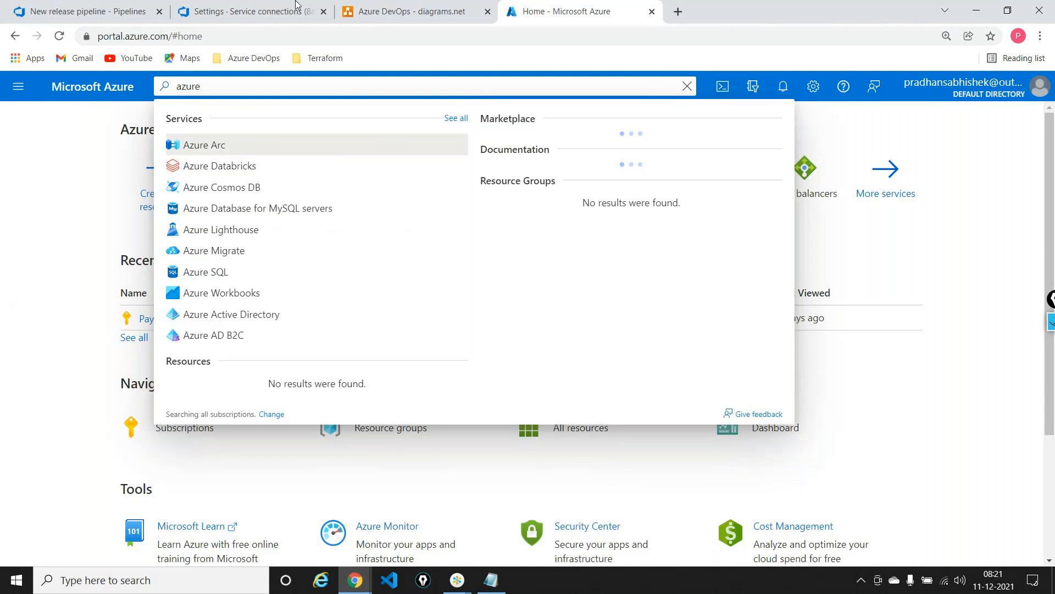
click(117, 12)
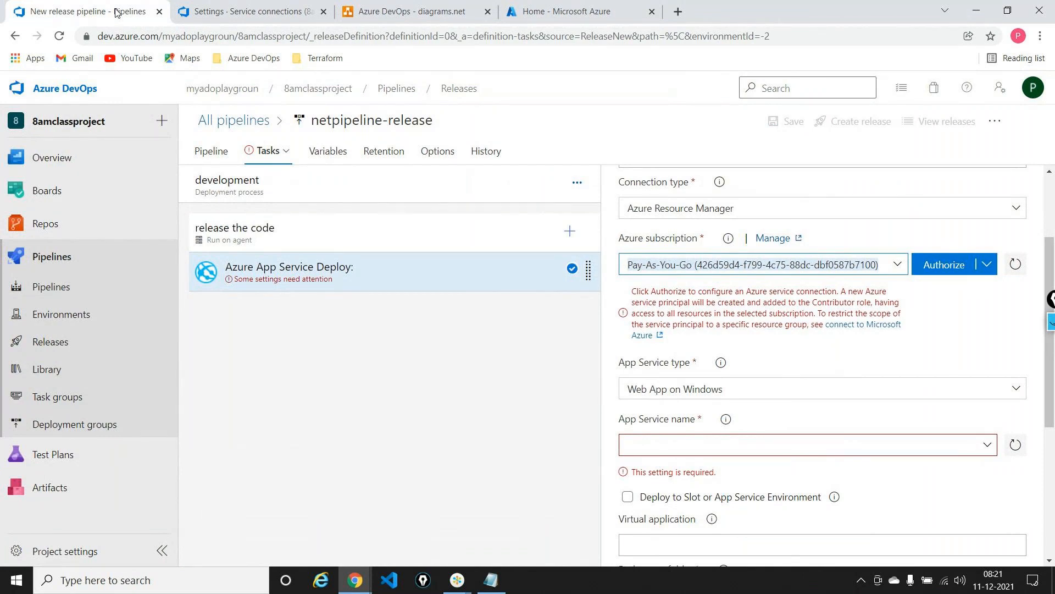
click(236, 10)
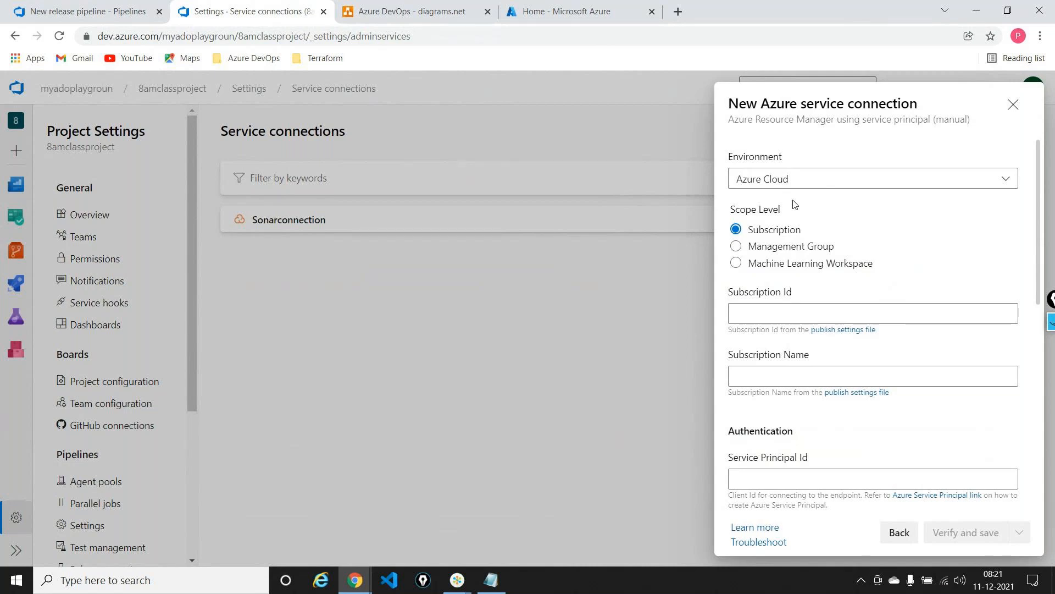
click(577, 8)
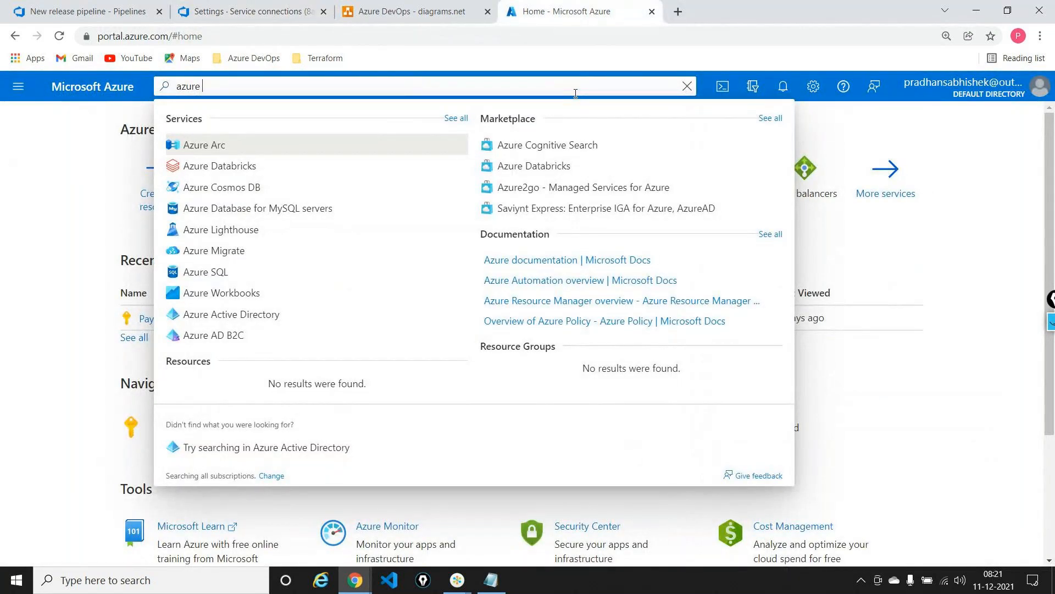
click(270, 313)
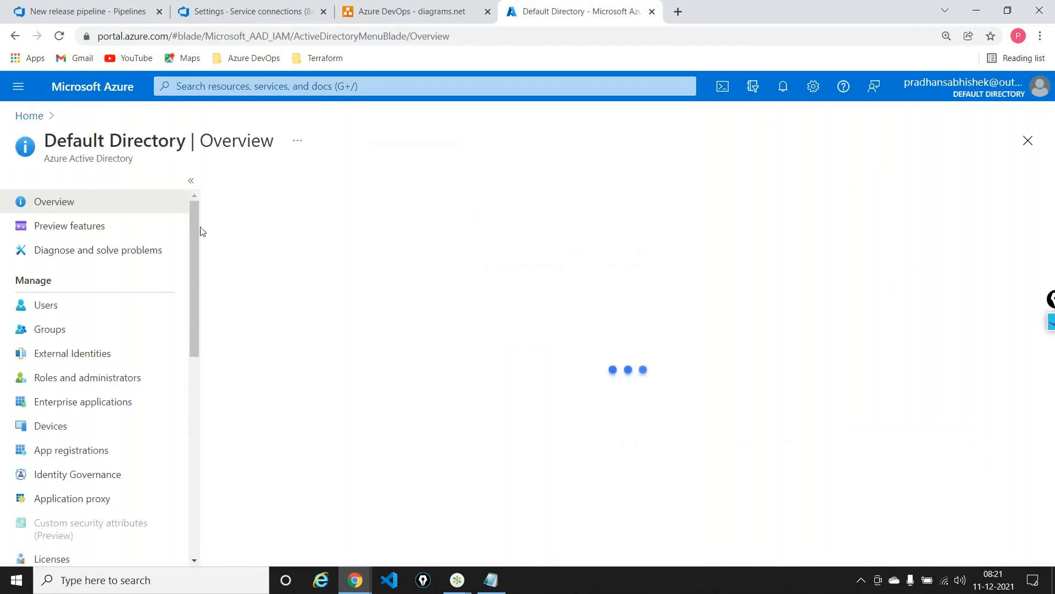
Open the App registrations of the default directory and show all applications
scroll(195, 226, down, 1)
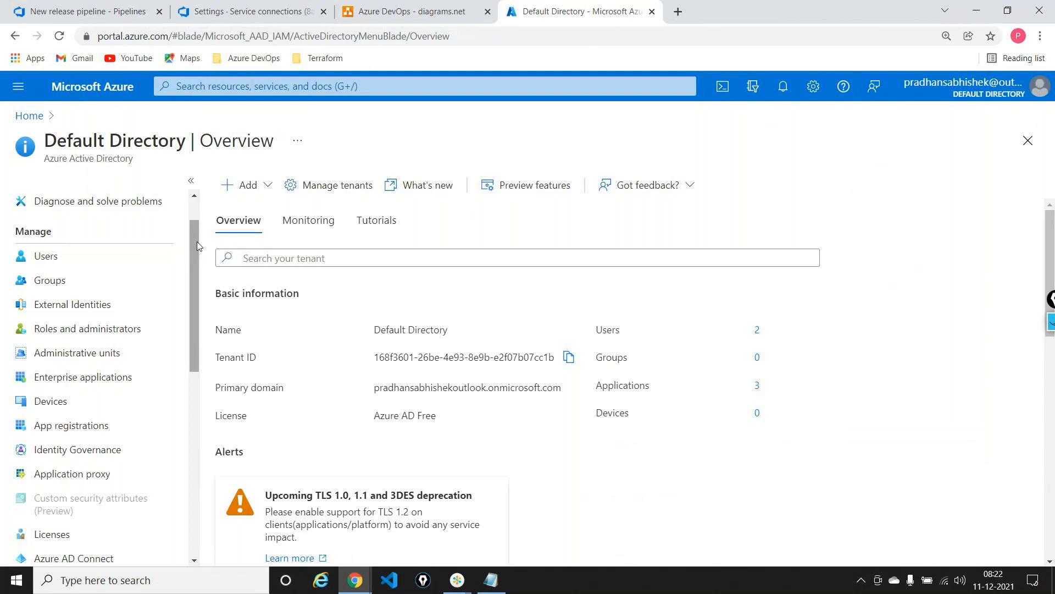
drag(197, 242, 196, 269)
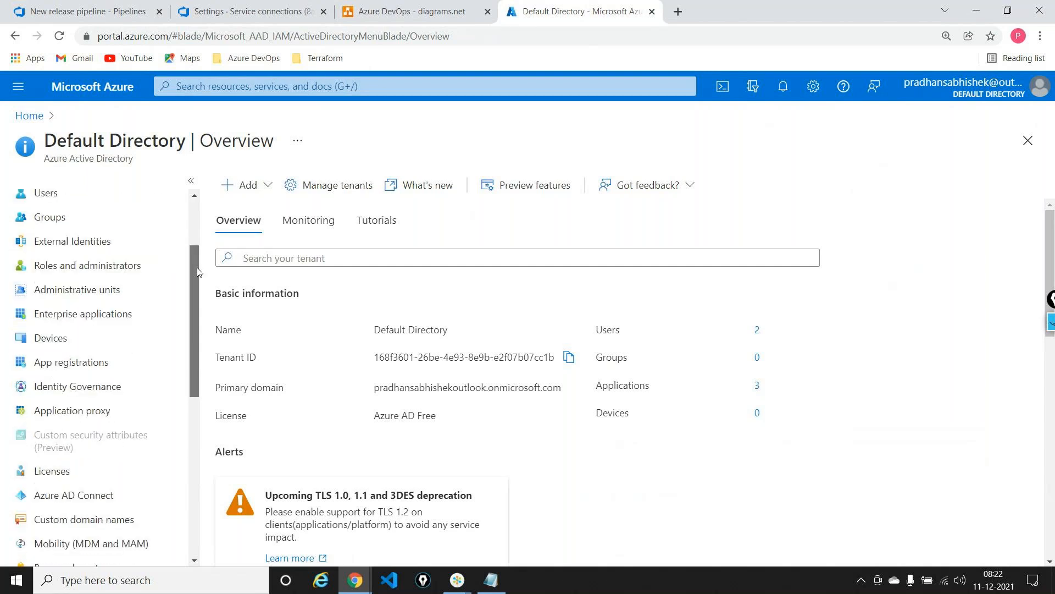
click(113, 361)
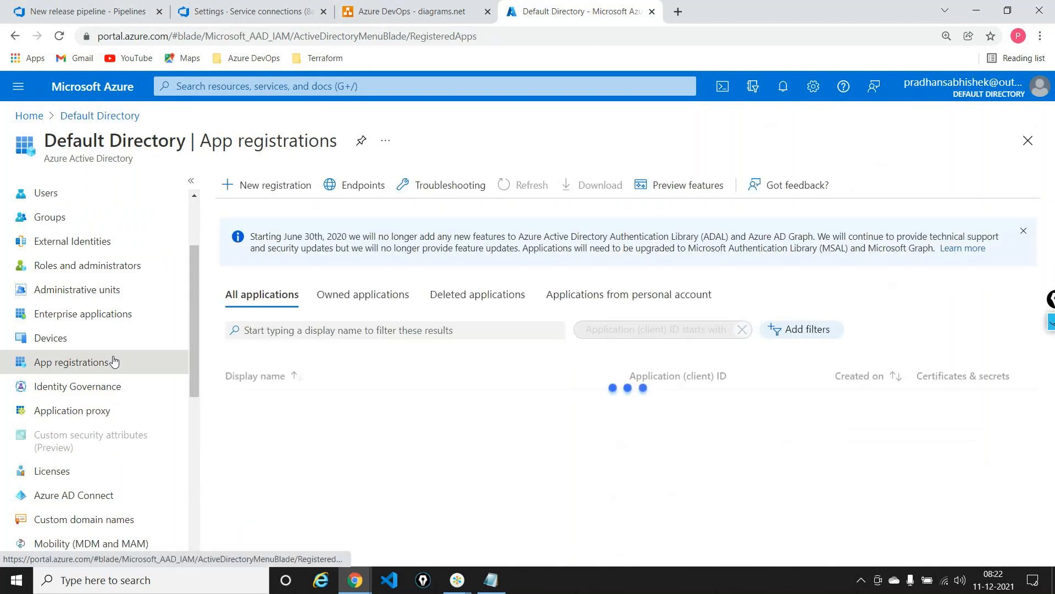
click(253, 295)
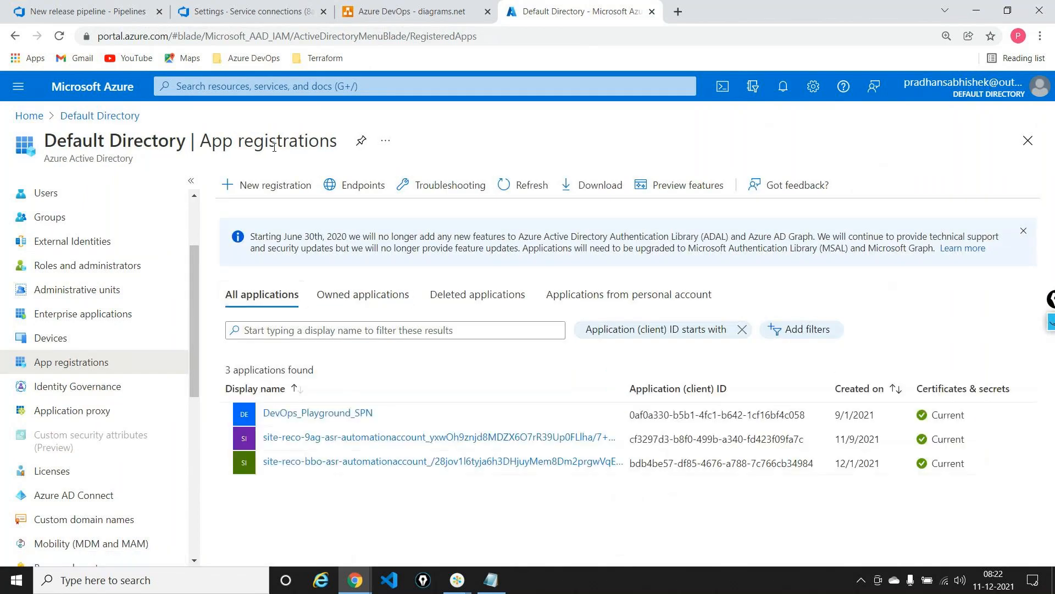
Register a new application named 8amclassdevops in the default directory, checking the project name in the release pipeline
click(289, 190)
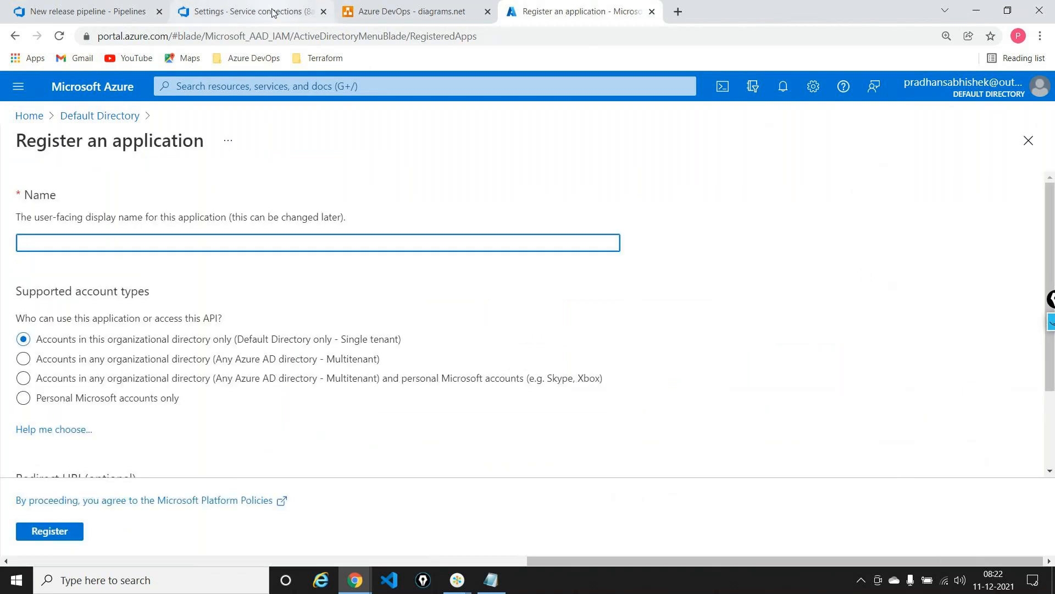
click(88, 11)
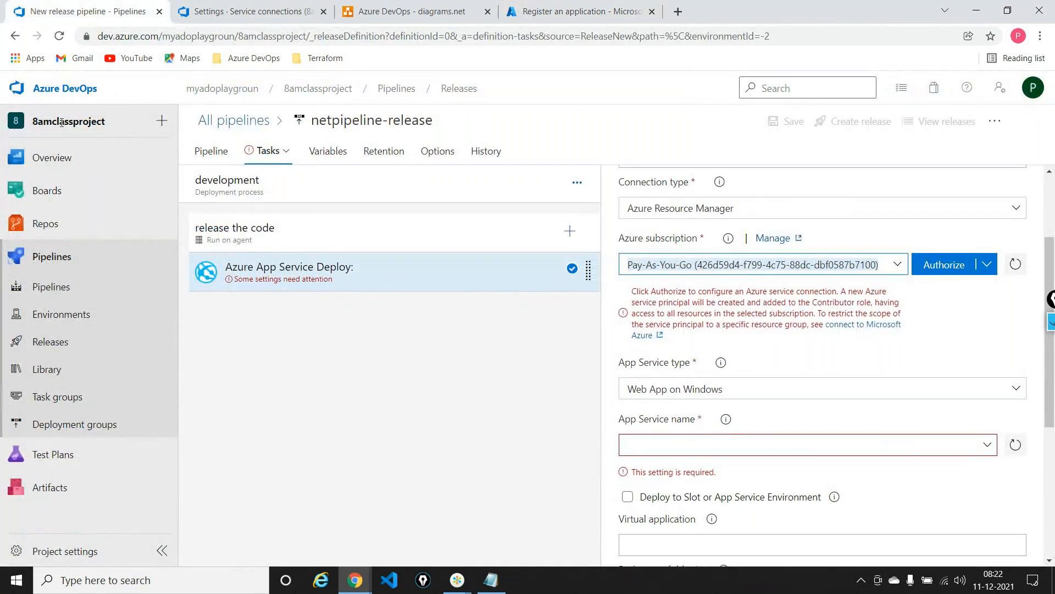
click(557, 11)
text(8amclassdevops)
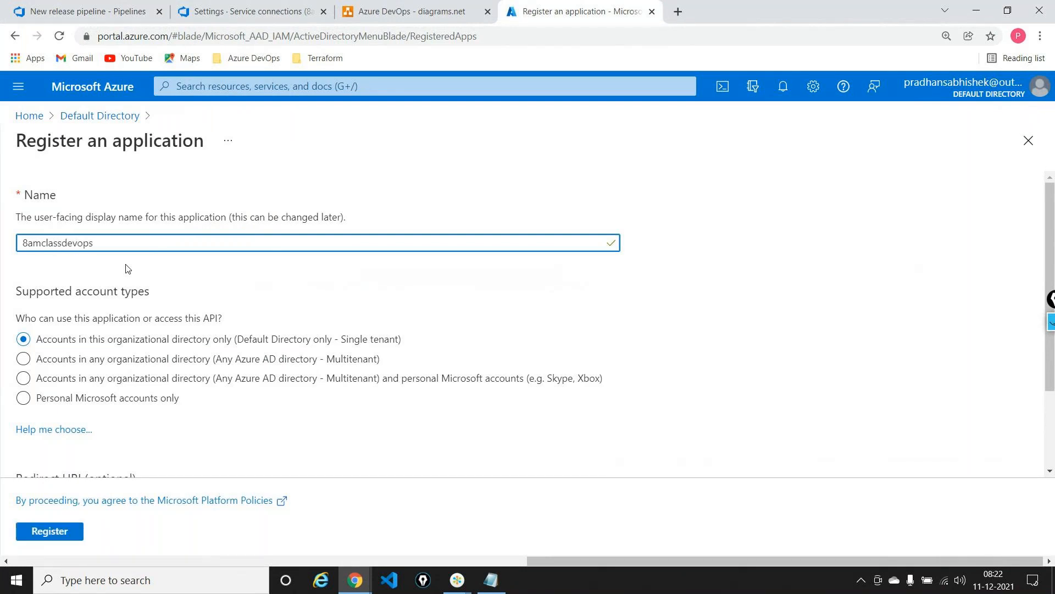
scroll(128, 269, down, 2)
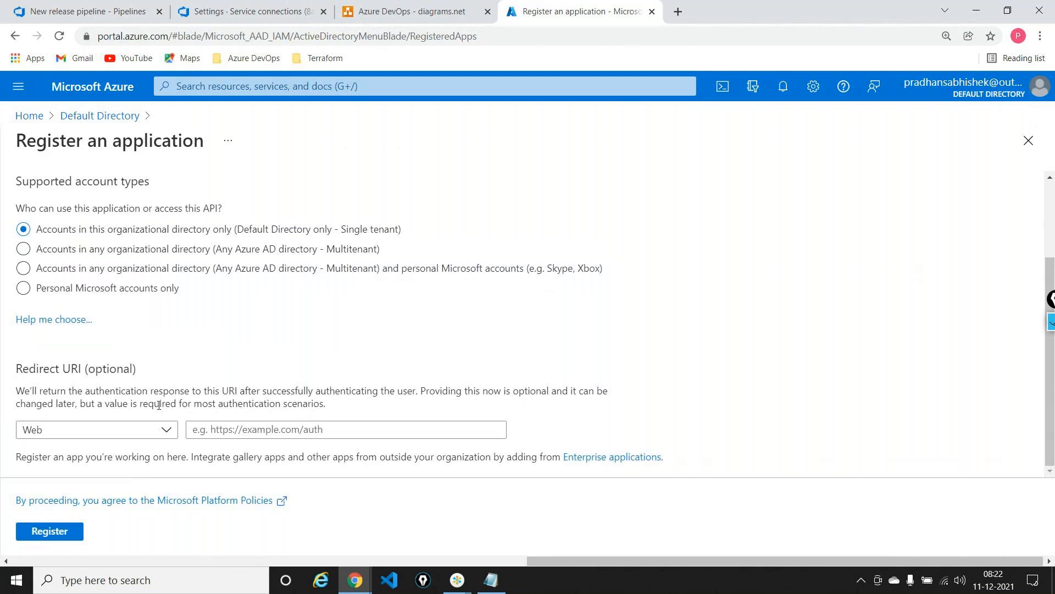
scroll(159, 405, up, 2)
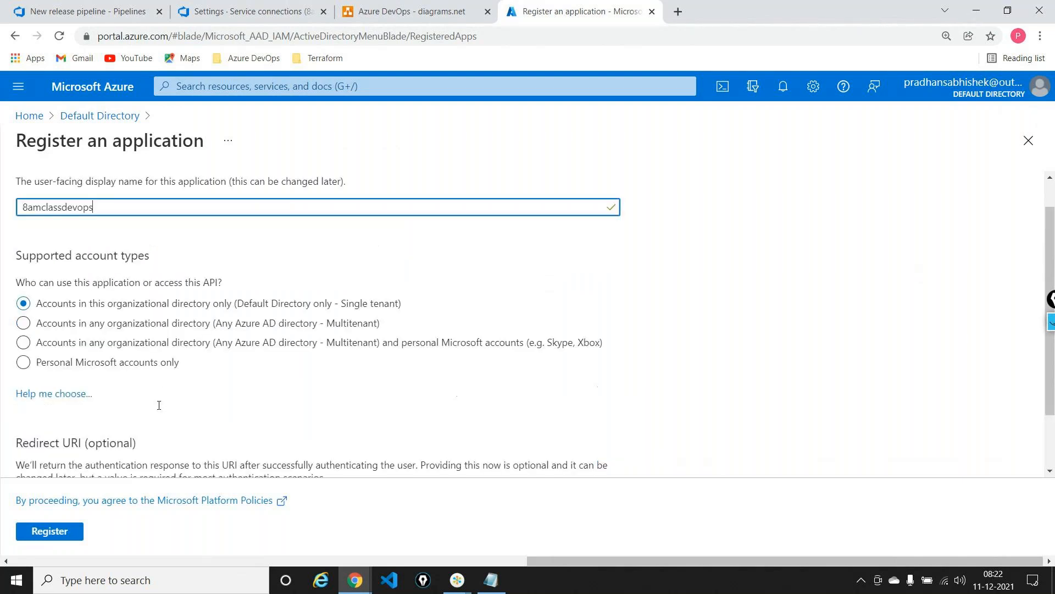
click(69, 542)
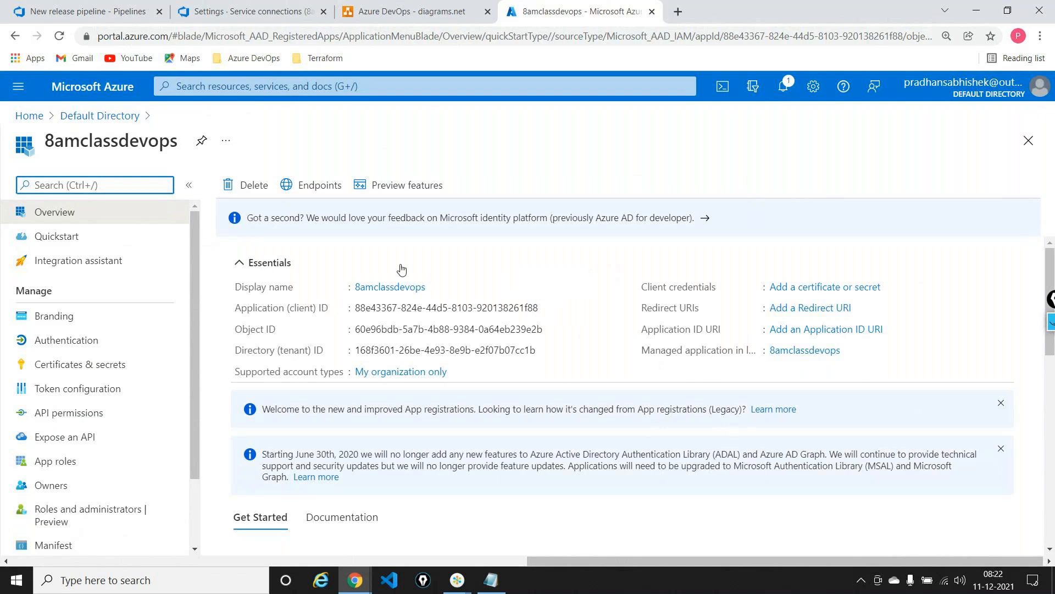
Add a client secret to the 8amclassdevops app registration with the description devopssecret and an expiry of 3 months
scroll(196, 236, down, 1)
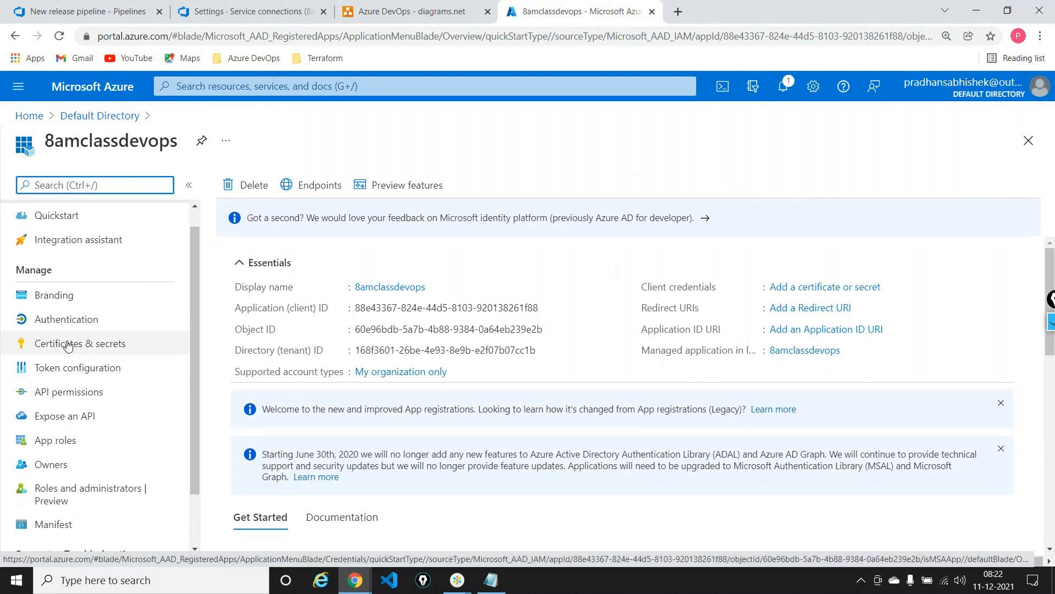
click(67, 346)
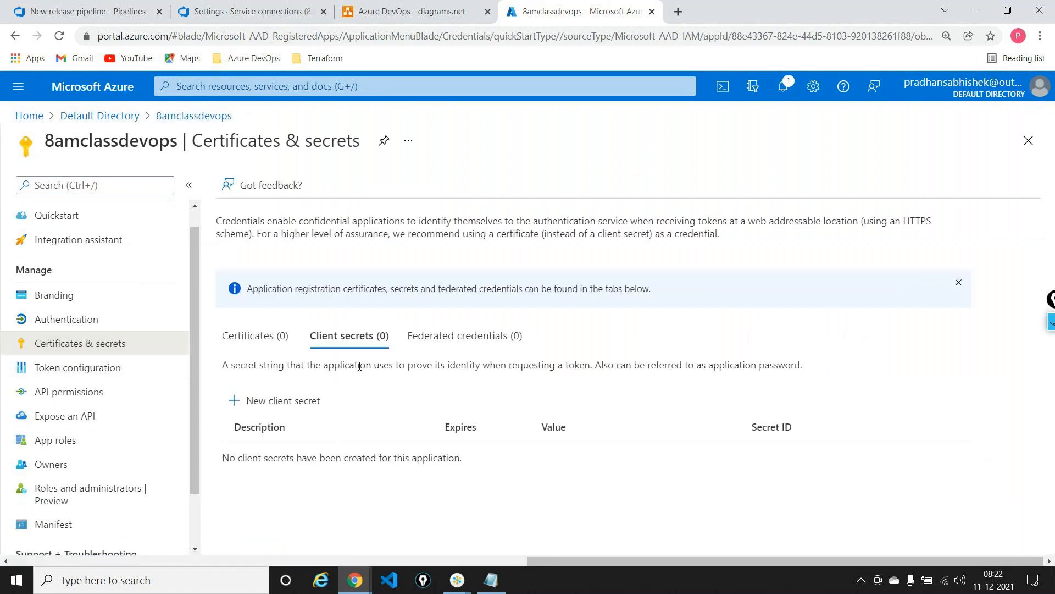
click(301, 401)
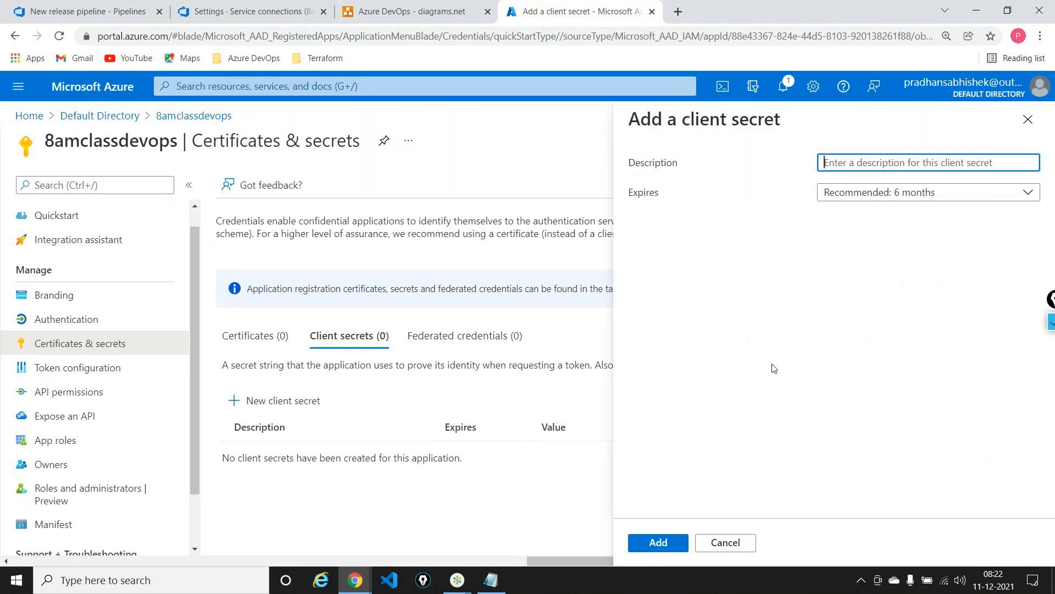
text(devopssecret)
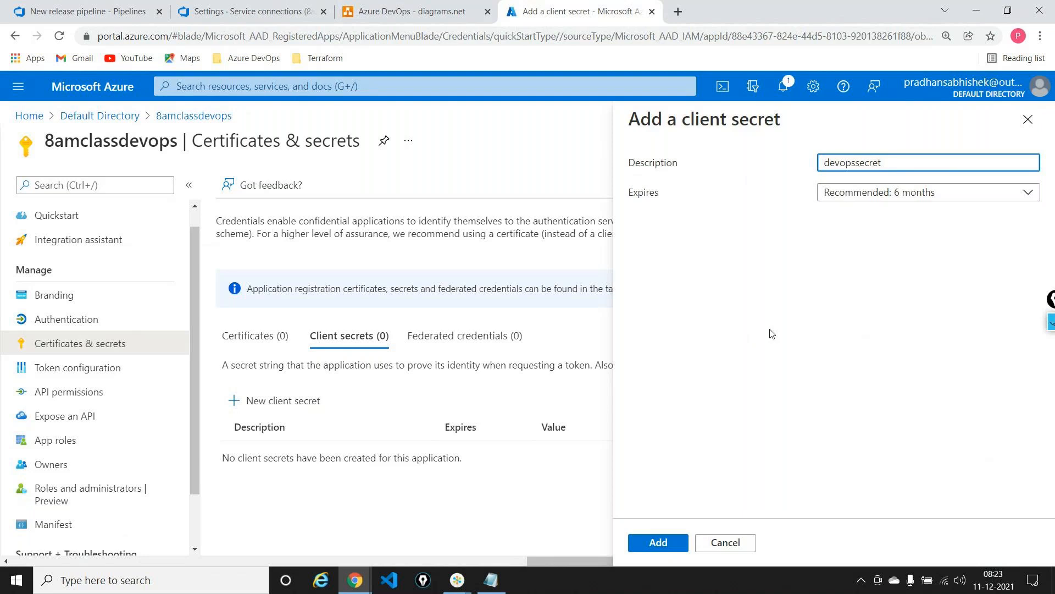
click(891, 195)
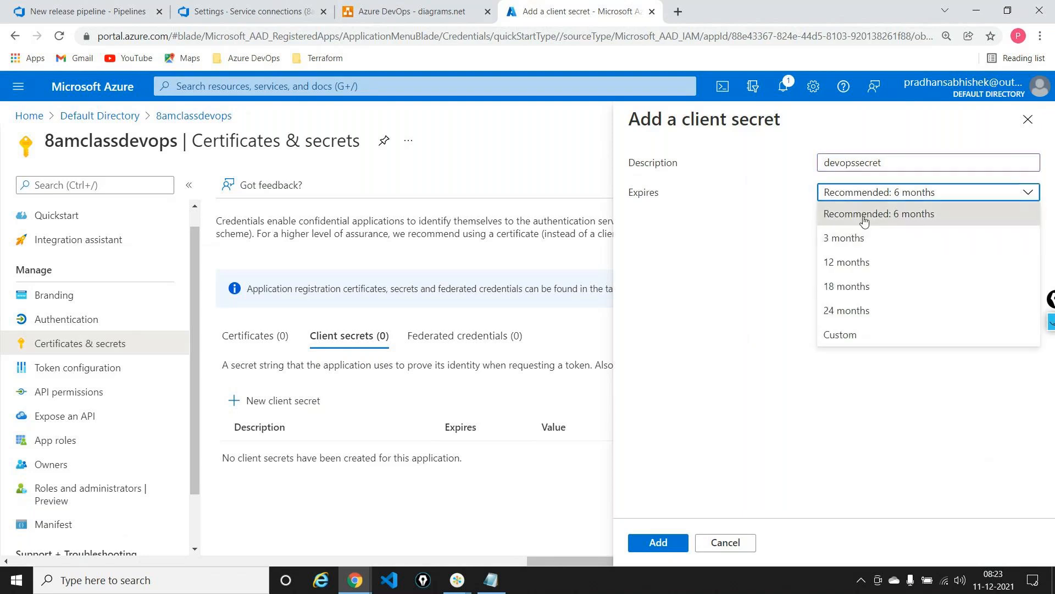
click(862, 237)
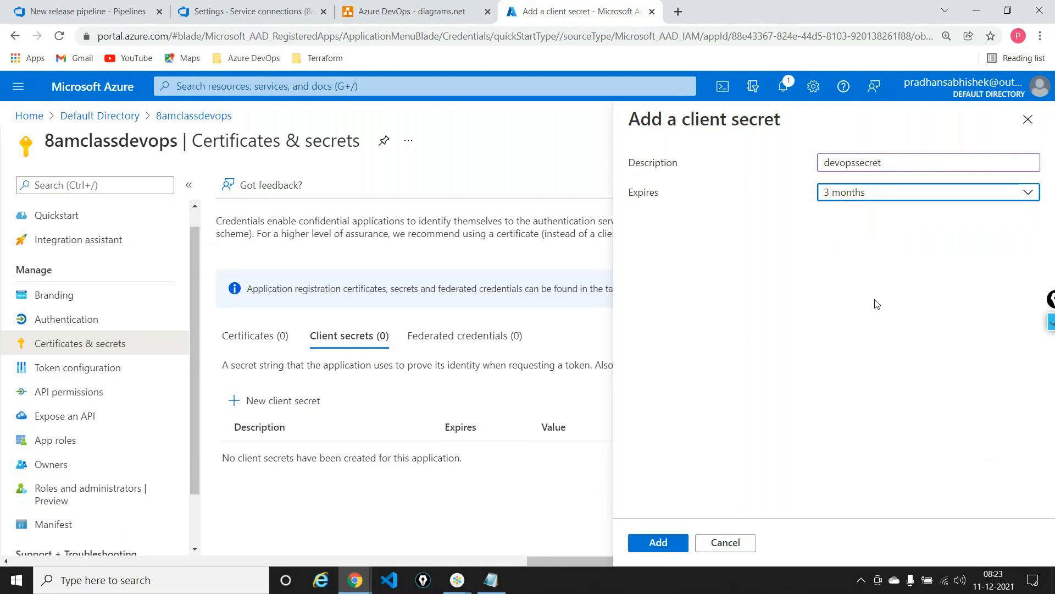
click(659, 543)
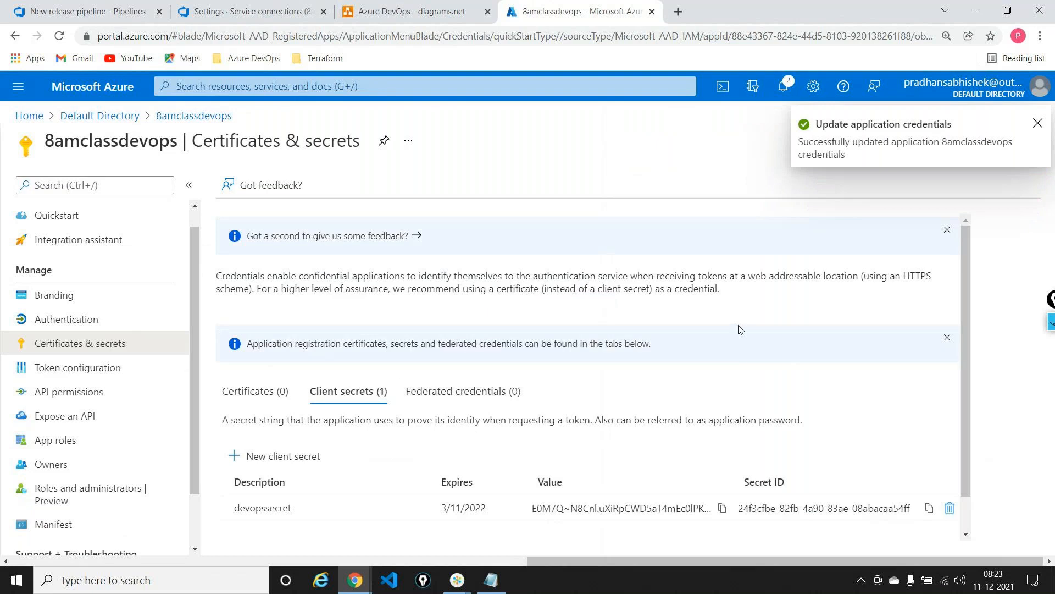
Copy the devopssecret value into a new Notepad document, label it "secret value" and minimise Notepad
scroll(754, 358, down, 1)
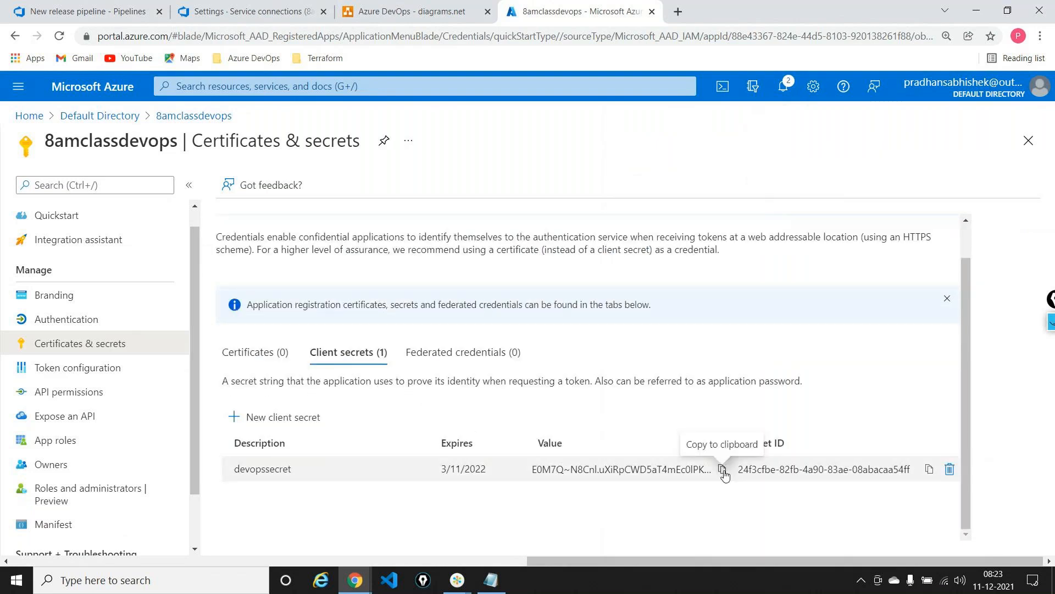
click(722, 469)
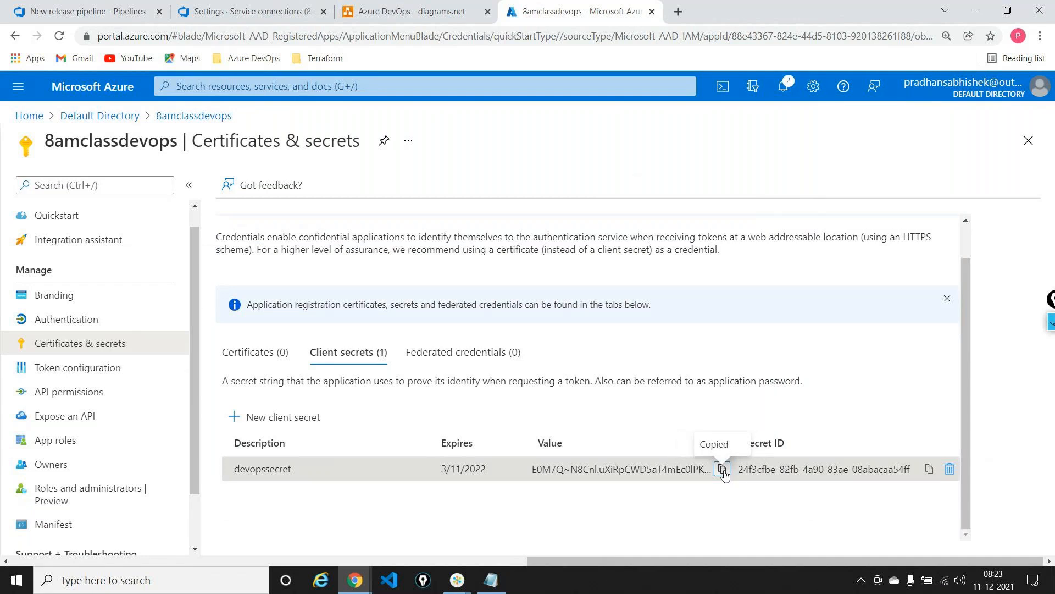
key(super+r)
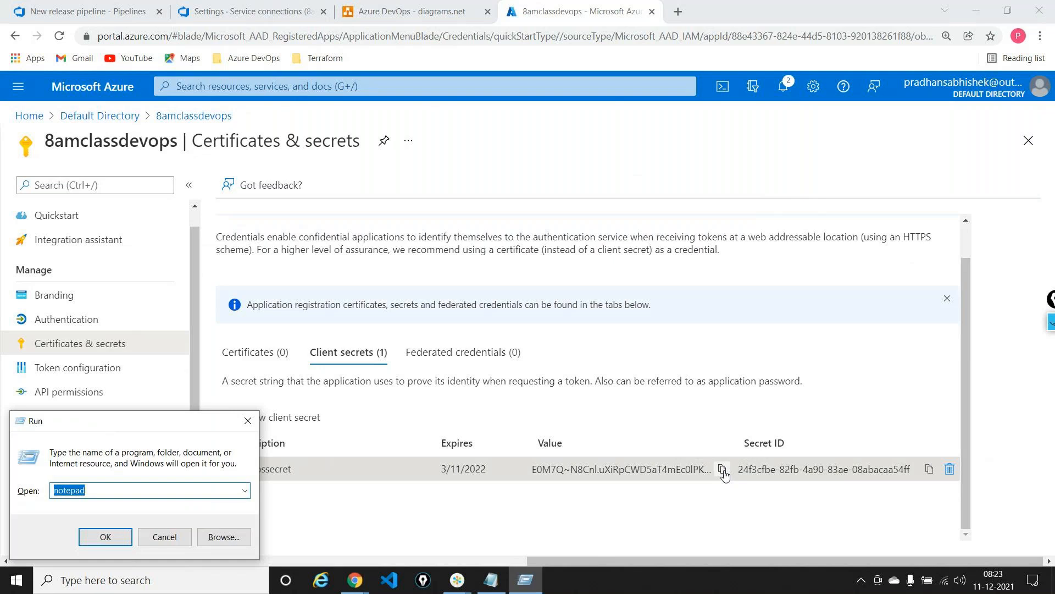
key(Return)
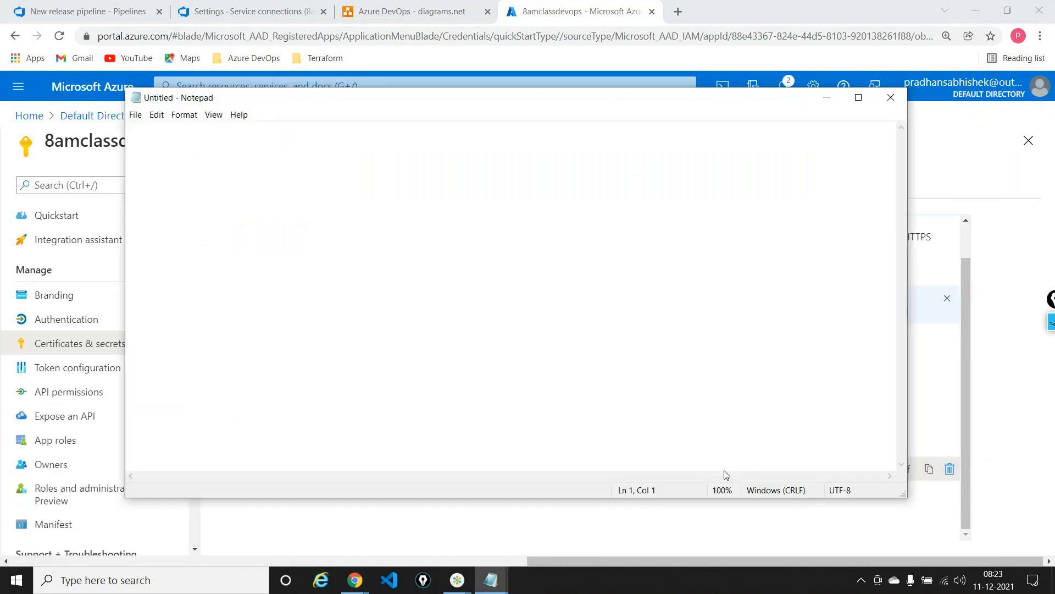
key(ctrl+v)
text(- secr)
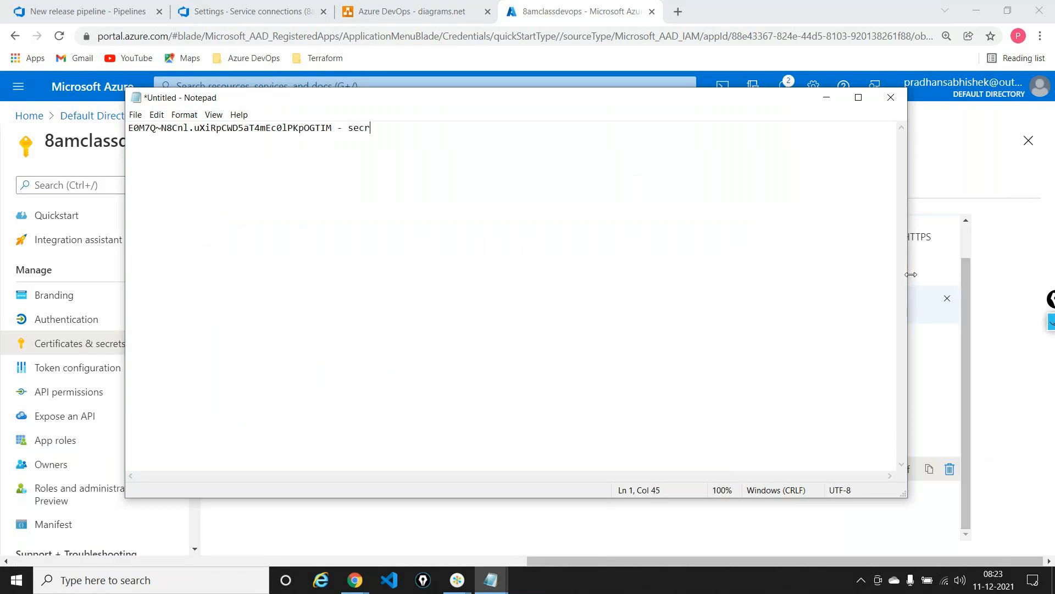
text(et value)
click(826, 98)
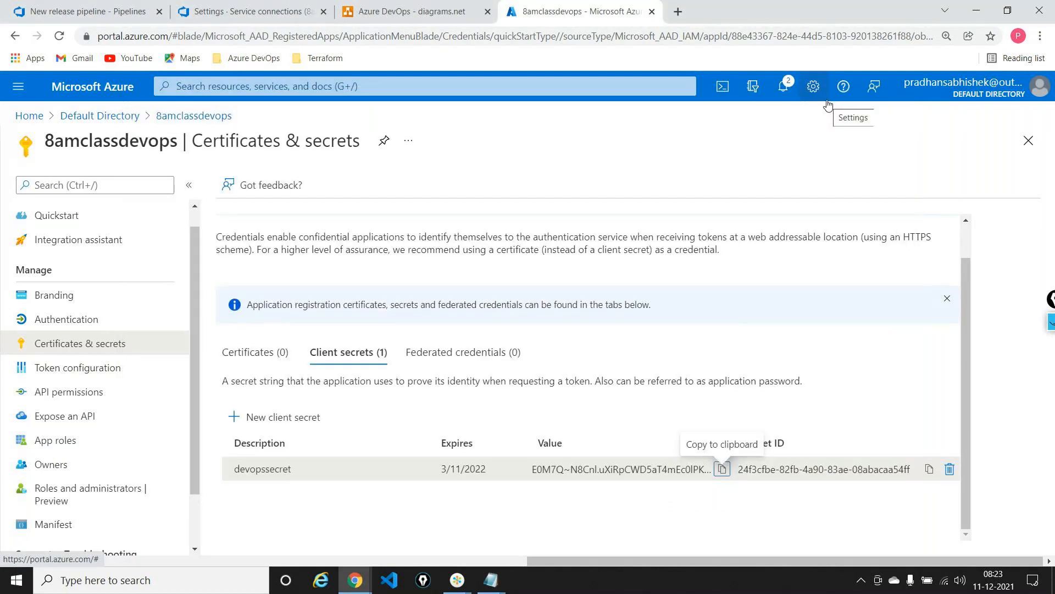
Copy the Application (client) ID from the 8amclassdevops overview into the Service Principal Id of the new Azure service connection
scroll(60, 275, up, 1)
click(51, 212)
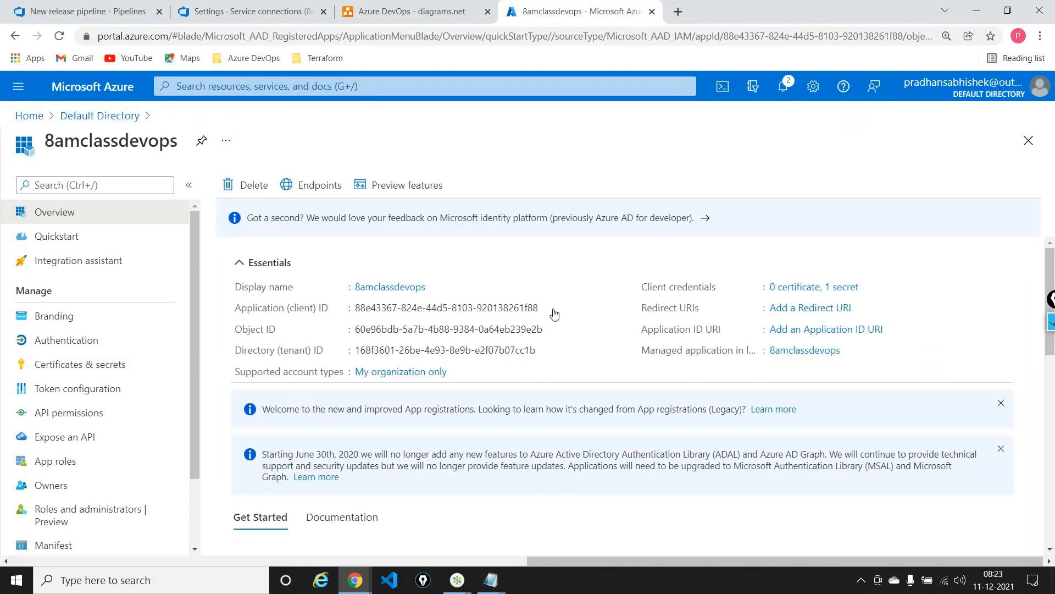
click(548, 308)
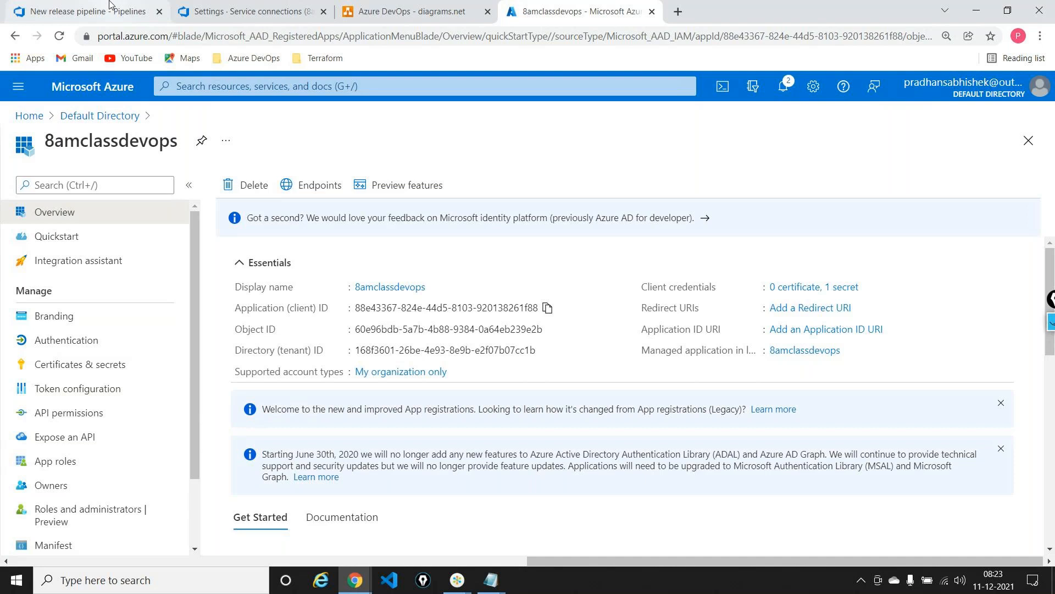
click(217, 11)
scroll(747, 350, down, 3)
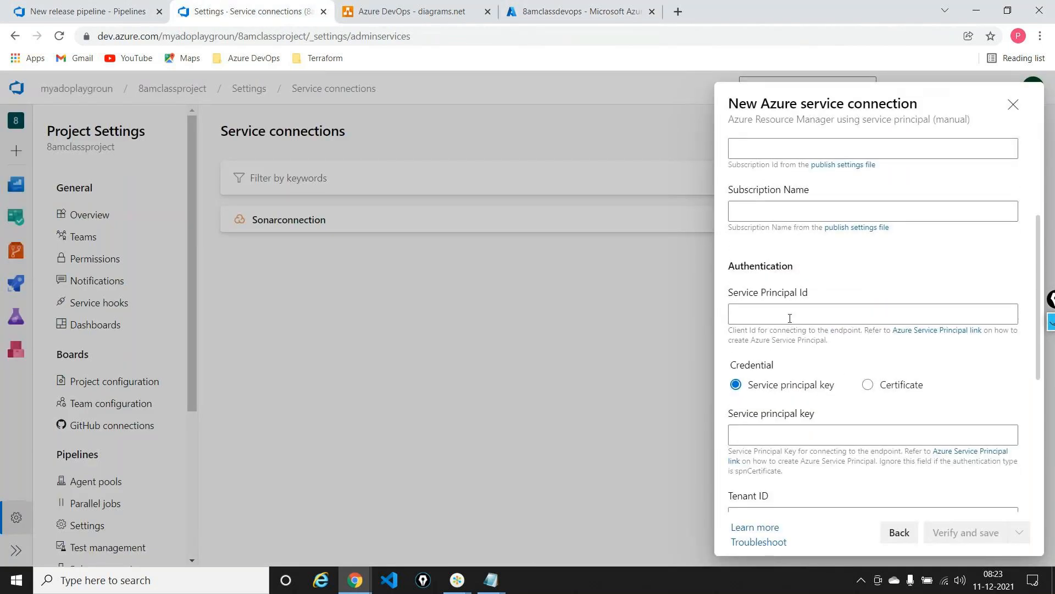
click(790, 319)
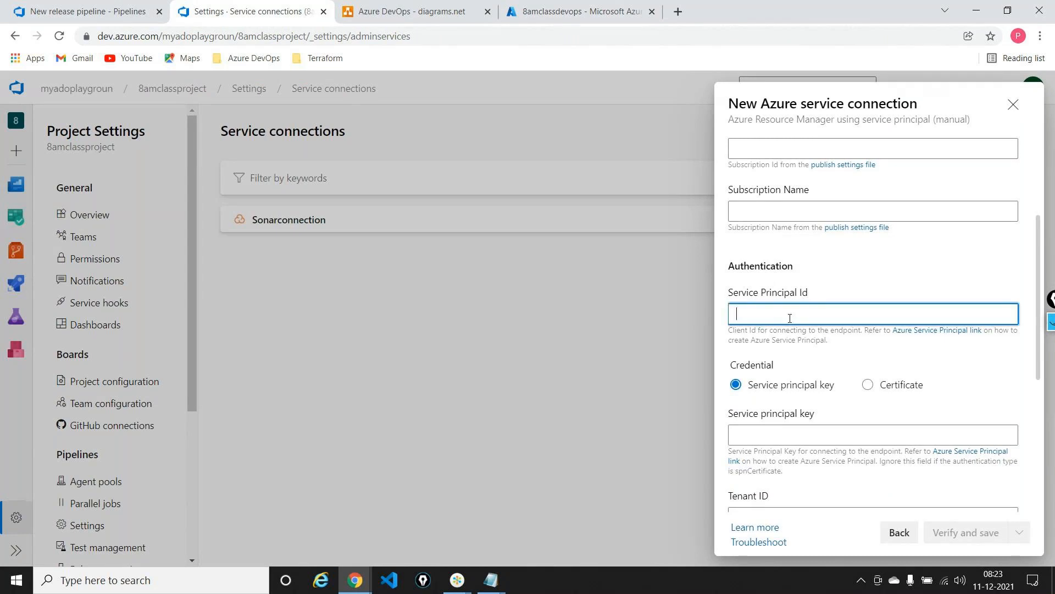
key(ctrl+v)
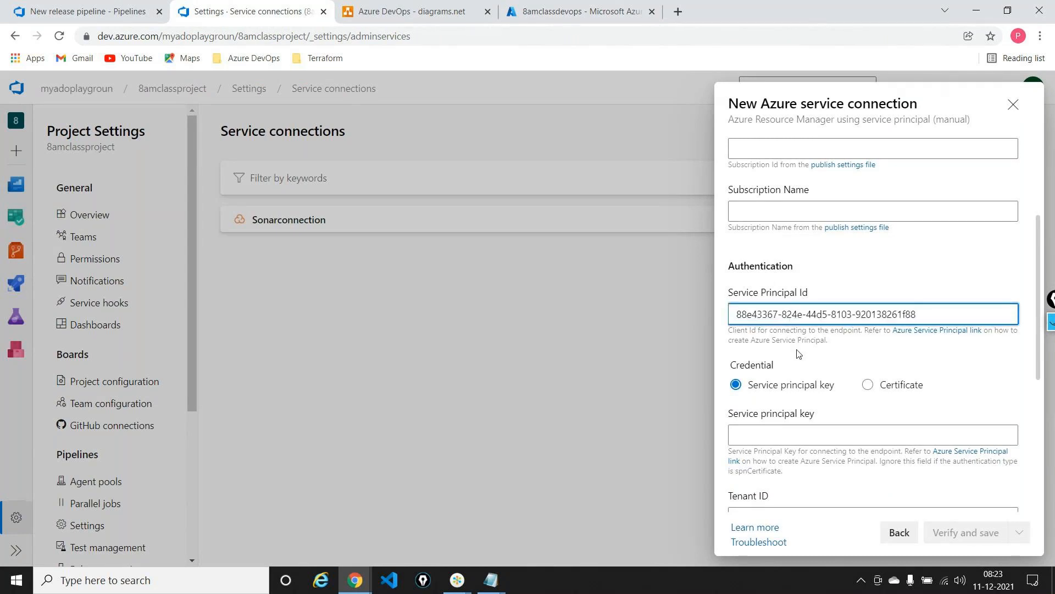
Copy the client secret value from the Notepad note and paste it as the connection's Service principal key
scroll(799, 353, down, 3)
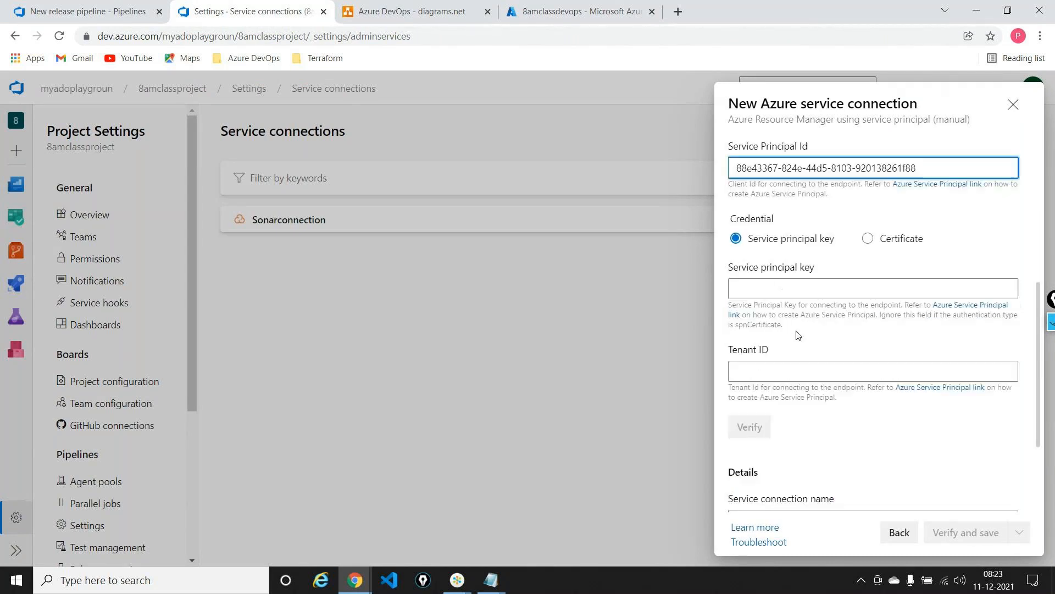
click(784, 294)
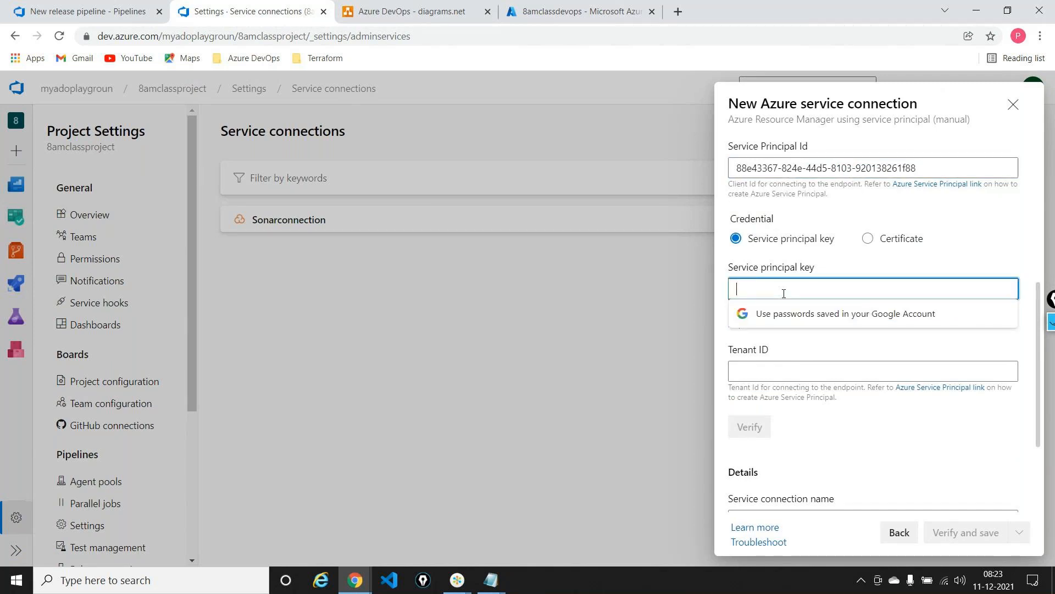
key(alt+Tab)
drag(333, 128, 116, 143)
key(alt+Tab)
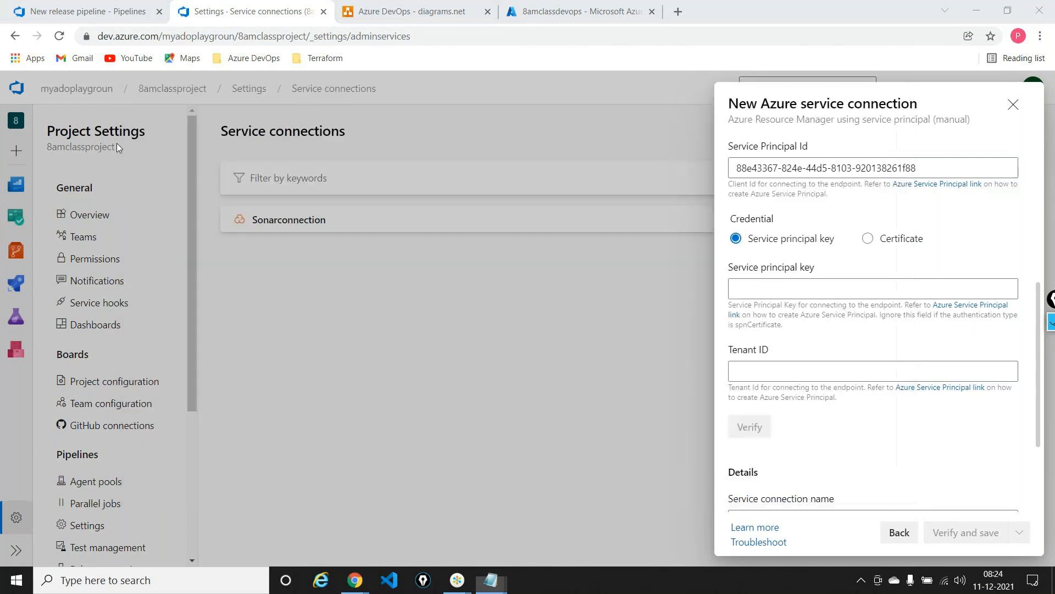
key(ctrl+v)
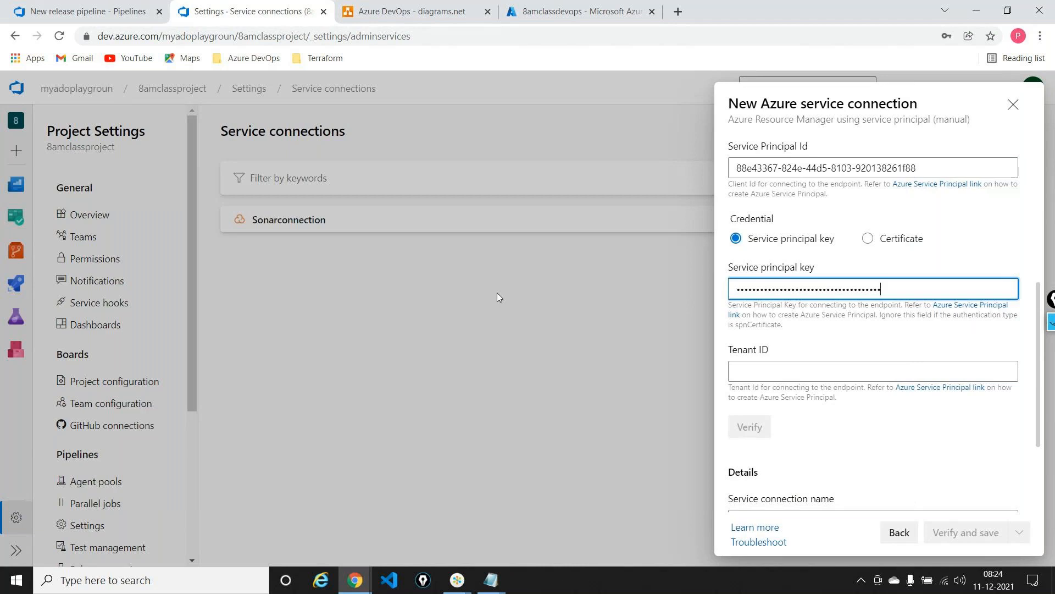
Copy the Directory (tenant) ID from the 8amclassdevops overview into the Tenant ID of the service connection
click(780, 372)
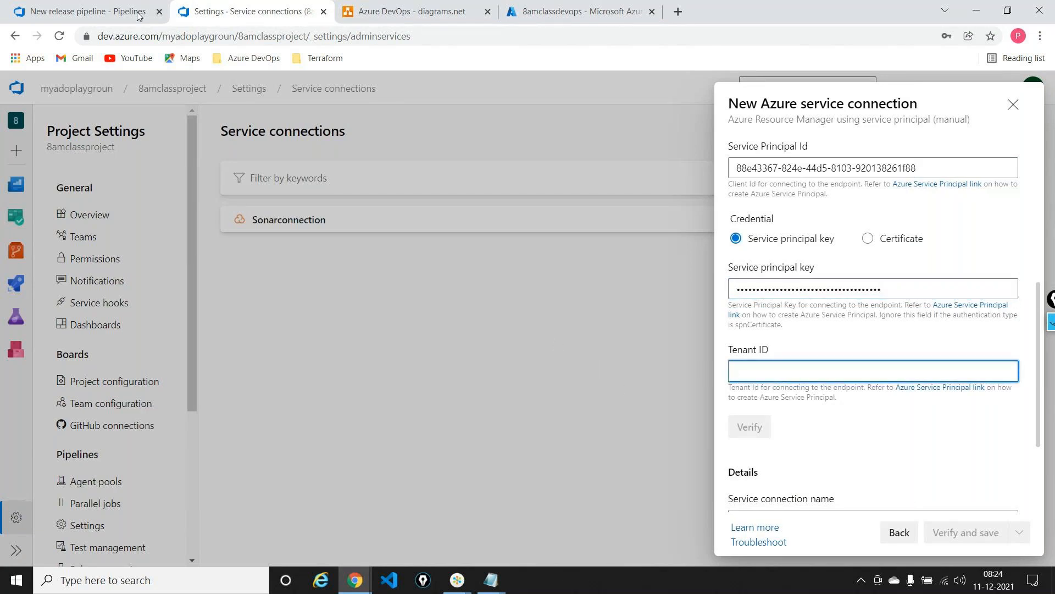
click(556, 12)
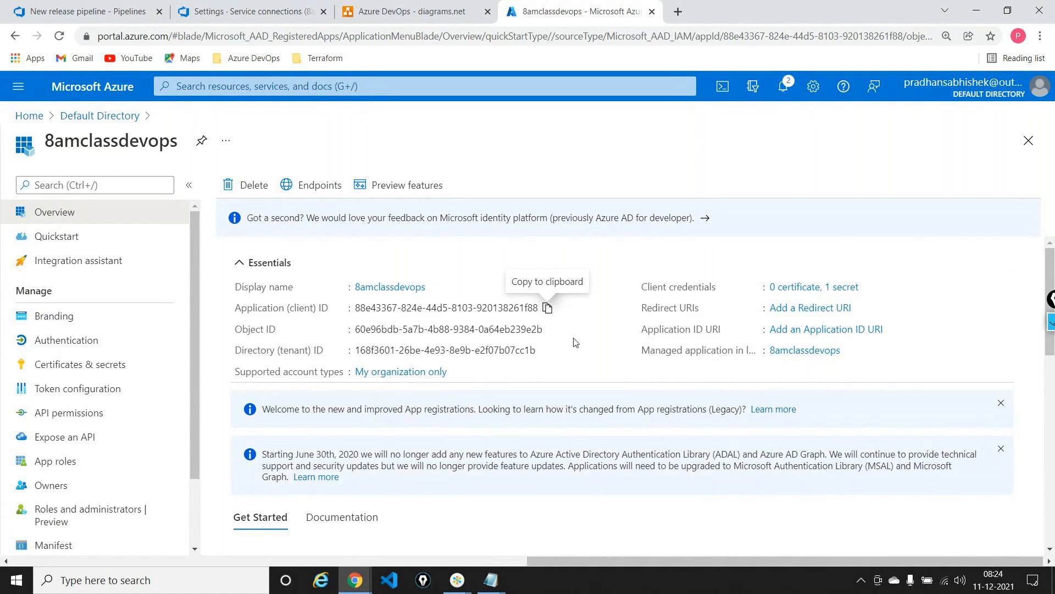
click(545, 350)
key(alt+Tab)
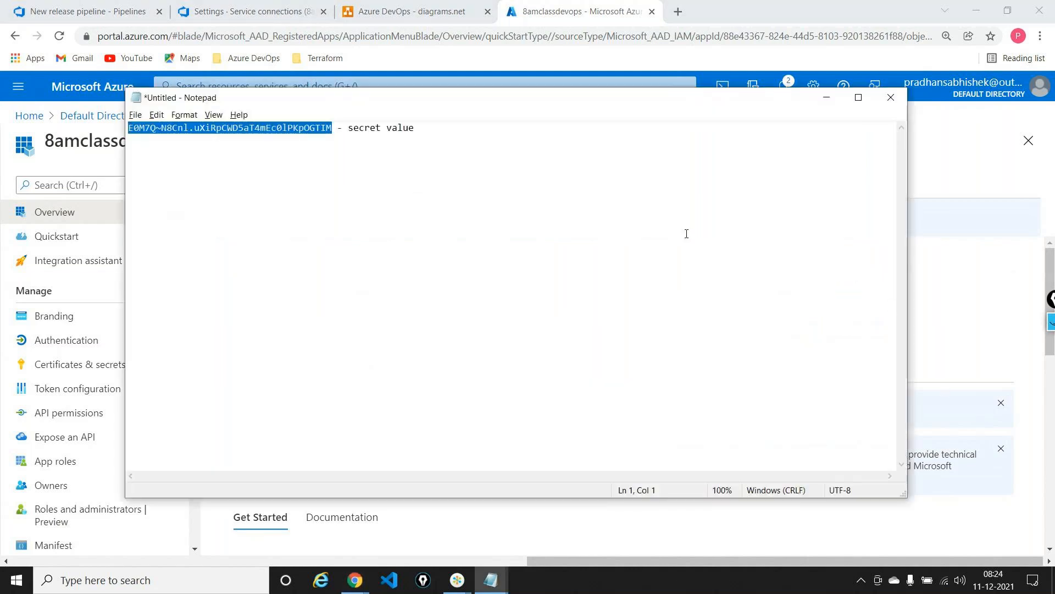
key(alt+Tab)
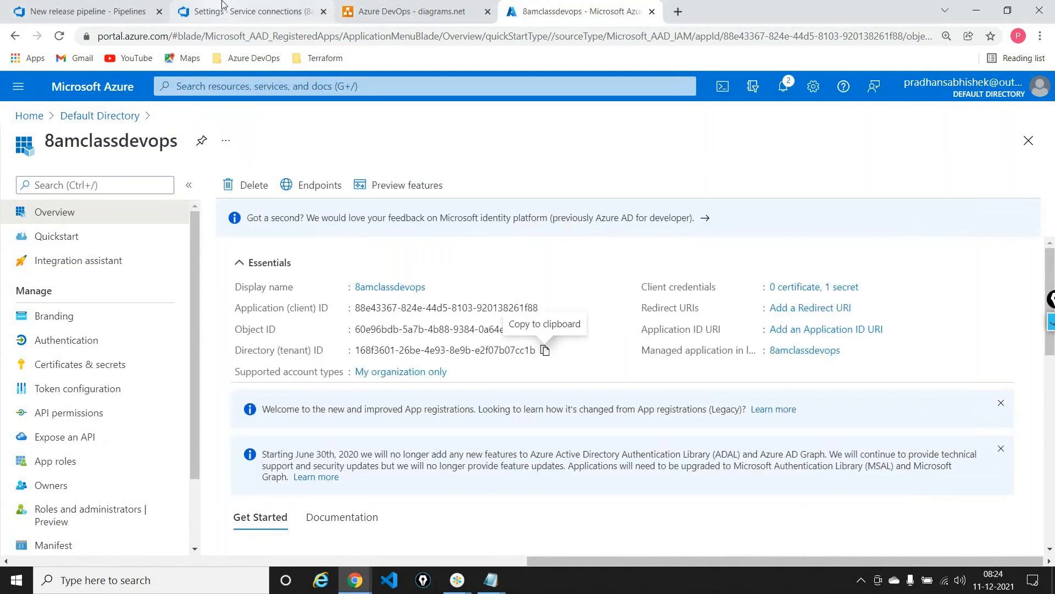
click(222, 5)
key(ctrl+v)
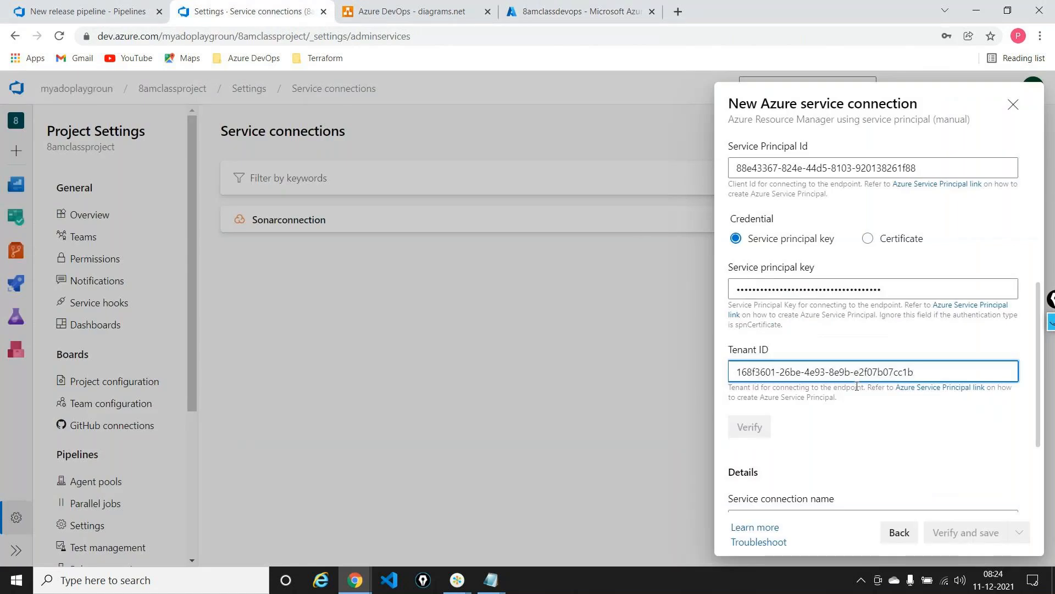
Open the overview of the Pay-As-You-Go subscription in the Azure portal and collapse the Subscriptions list beside it
scroll(857, 386, up, 5)
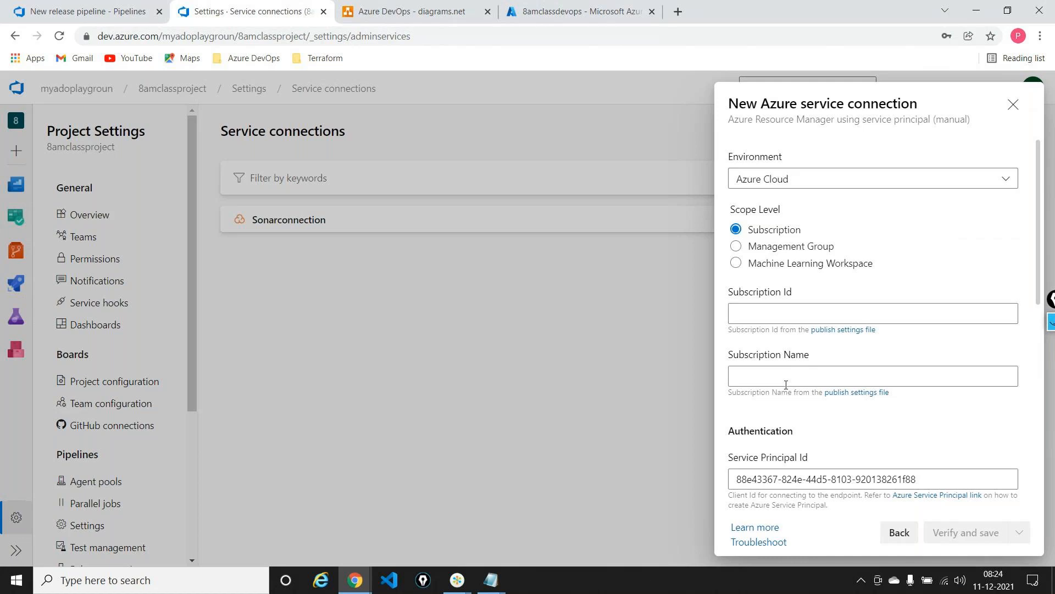
click(594, 16)
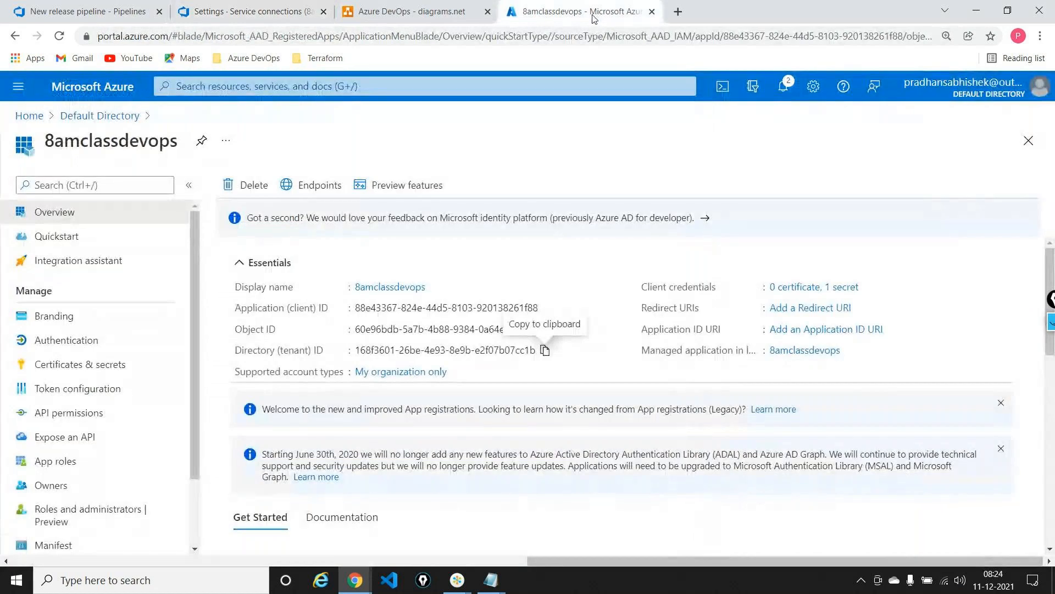
click(28, 116)
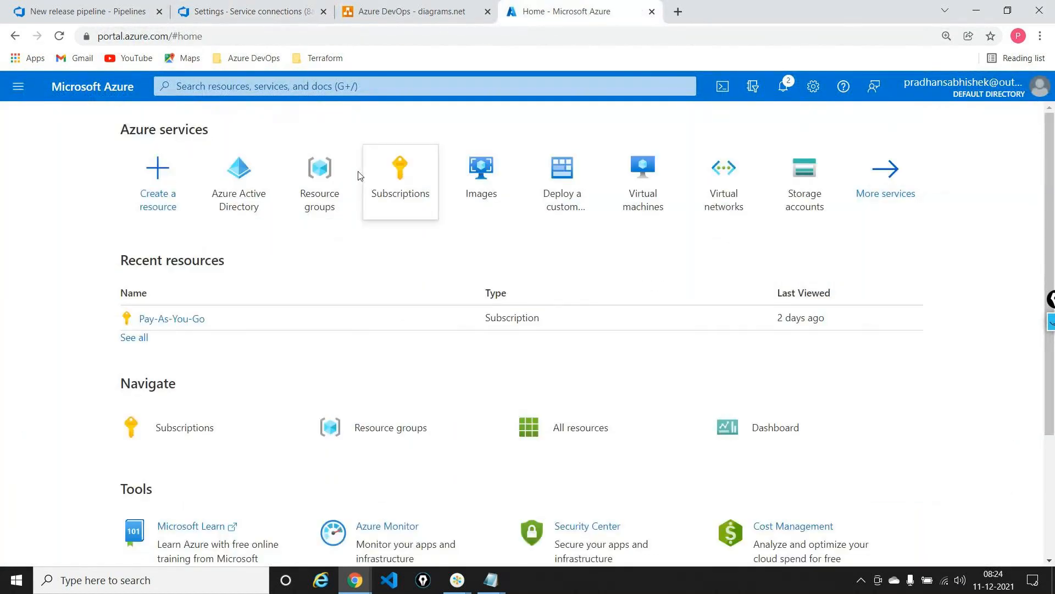
click(398, 175)
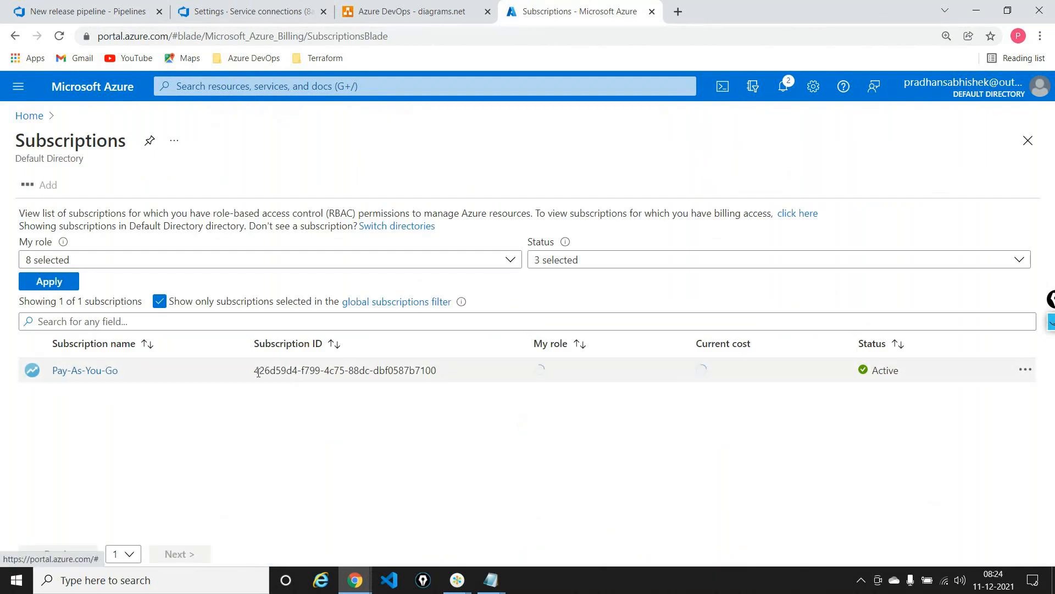
click(77, 380)
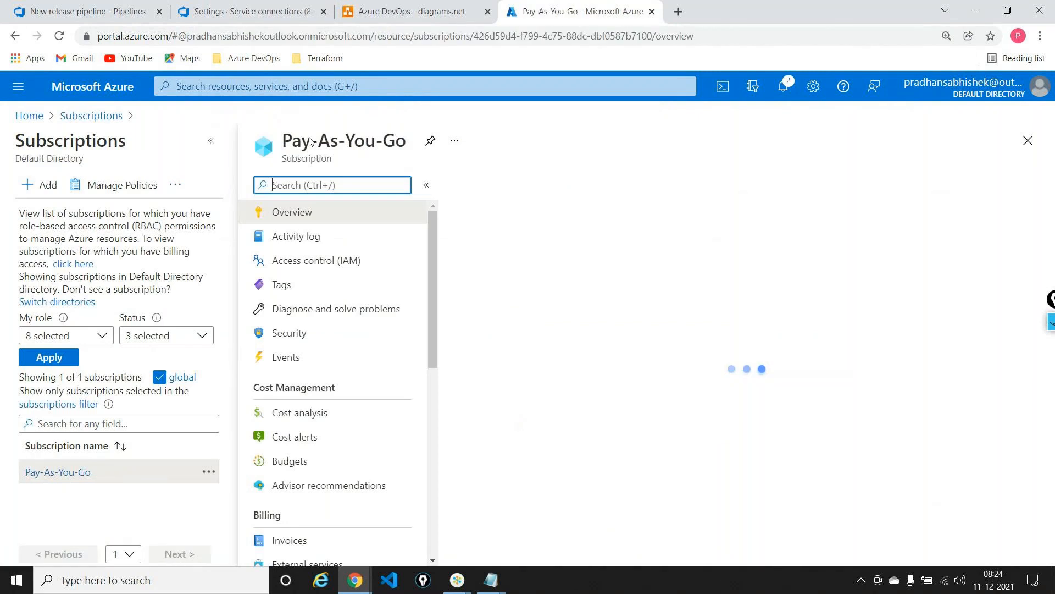
click(210, 141)
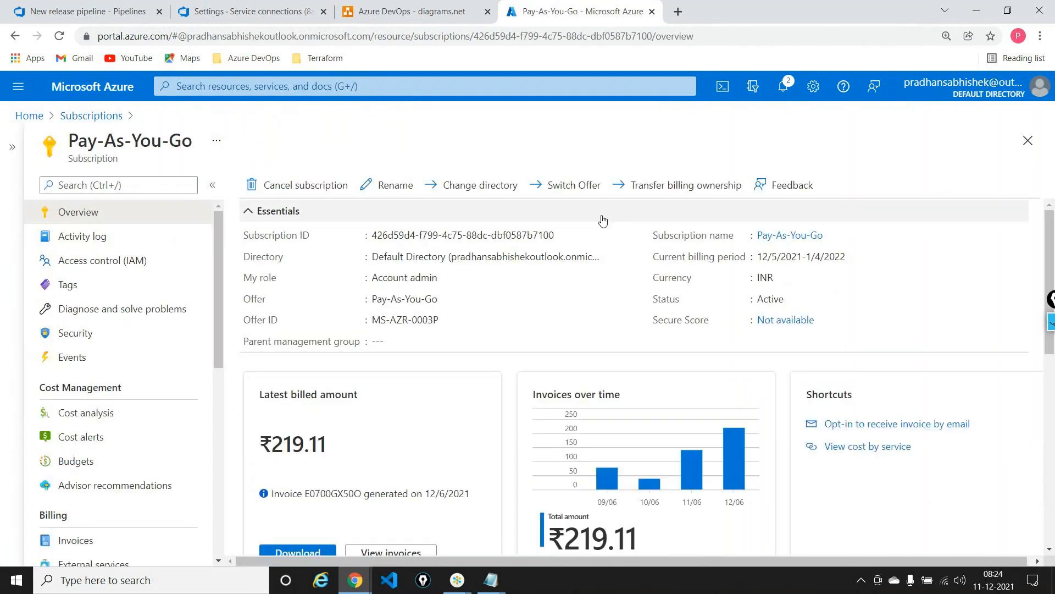
Copy the Subscription ID from the Pay-As-You-Go overview and paste it as the Subscription Id of the new Azure service connection
click(571, 235)
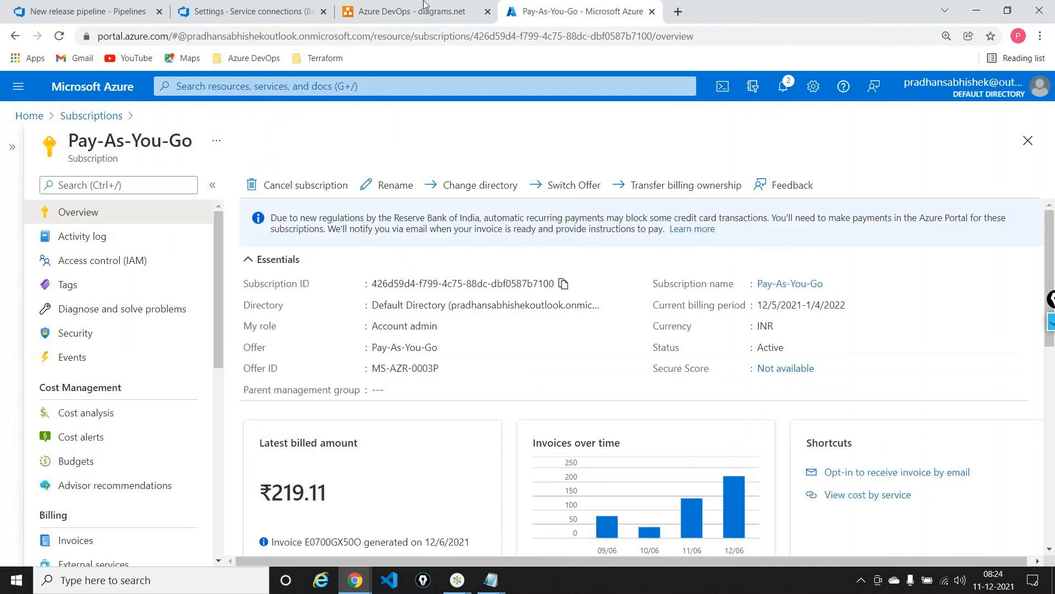
click(247, 11)
click(753, 315)
key(ctrl+v)
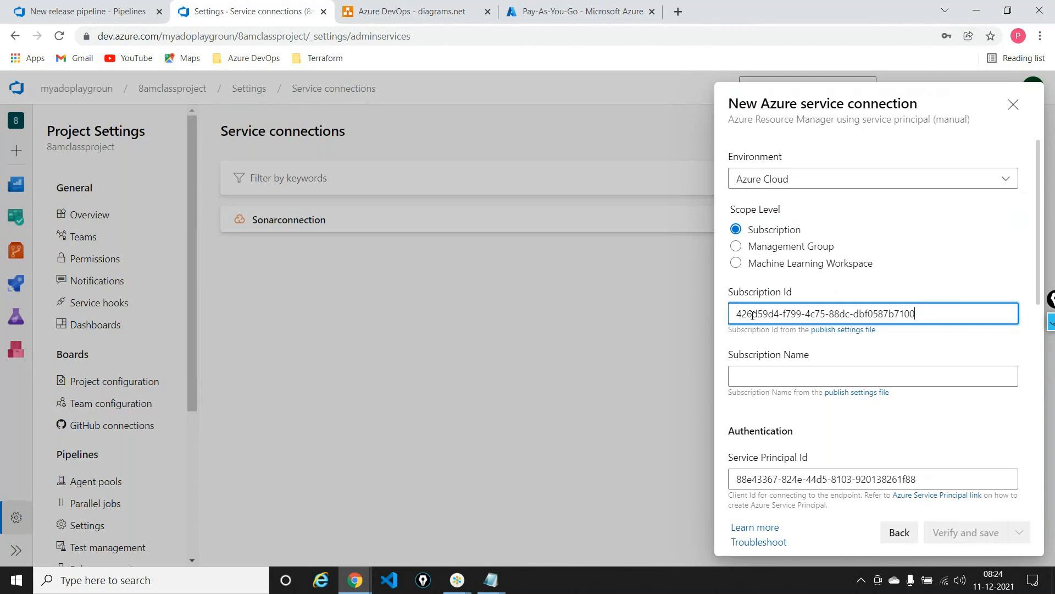
Enter "Pay-as-you-go" as the Subscription Name of the service connection
click(797, 380)
text(Pa)
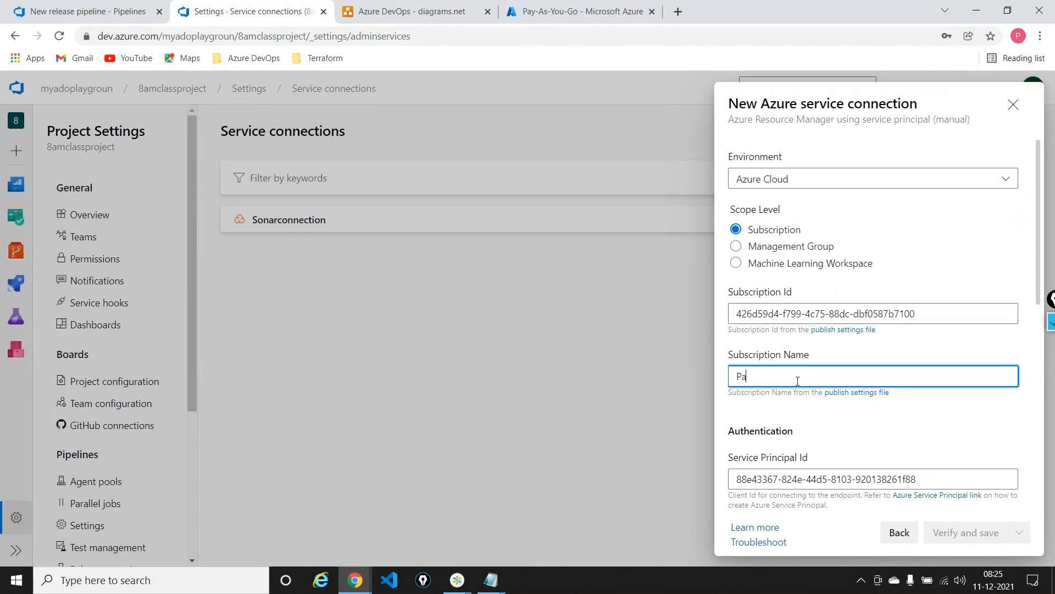
text(y-as-you-go)
Verify the service connection's credentials and read the full verification response
scroll(910, 405, down, 2)
scroll(909, 406, down, 4)
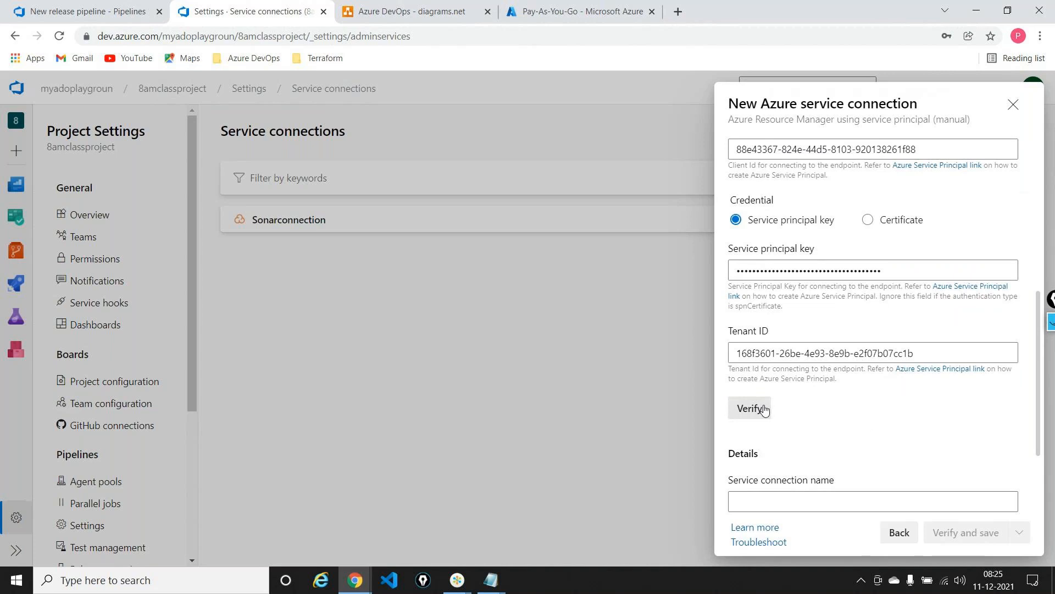
scroll(1009, 482, down, 2)
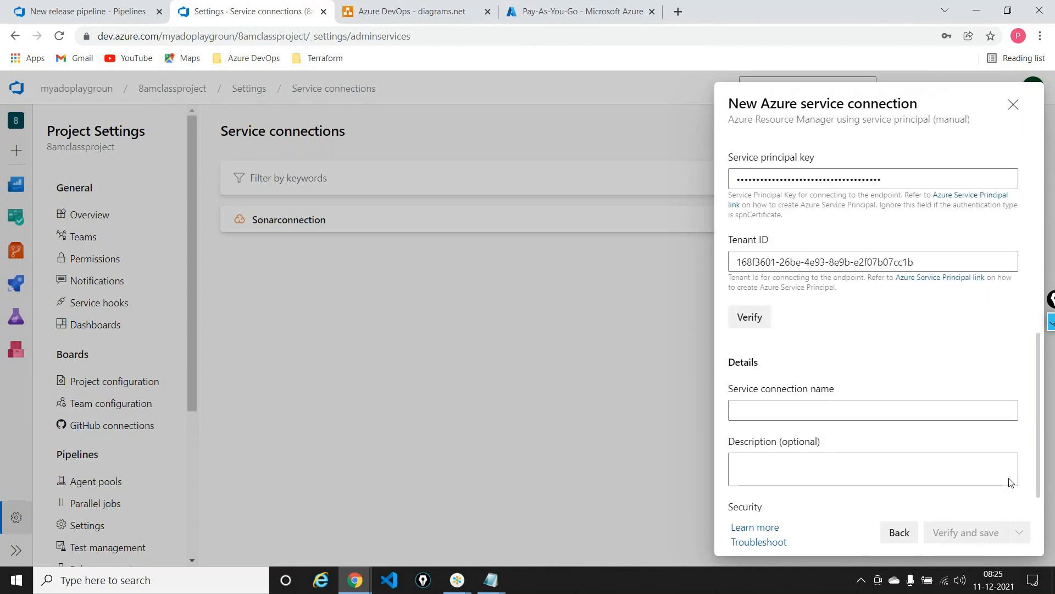
click(769, 321)
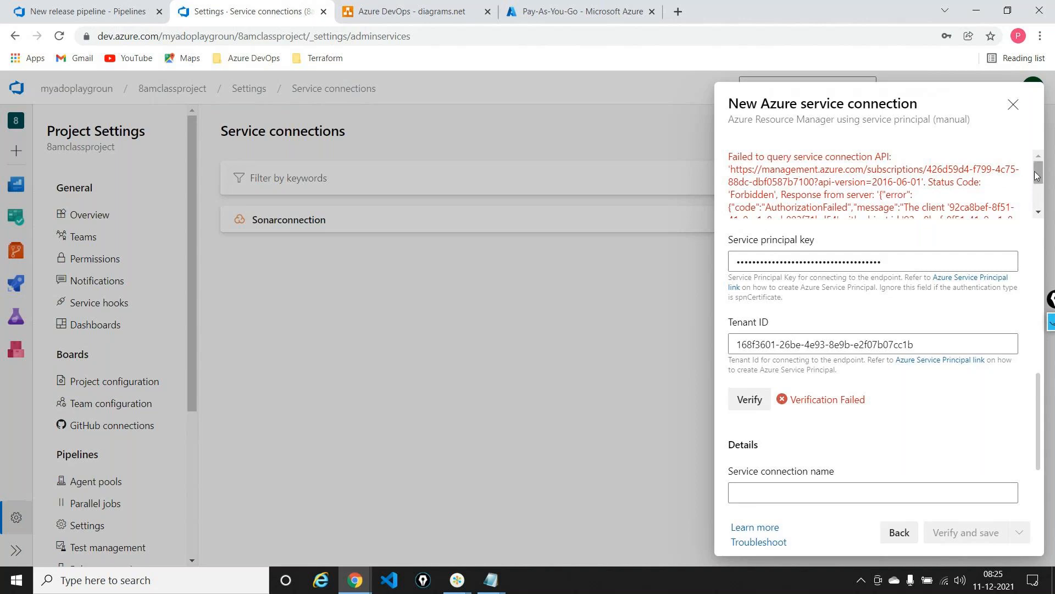
drag(1036, 175, 1039, 184)
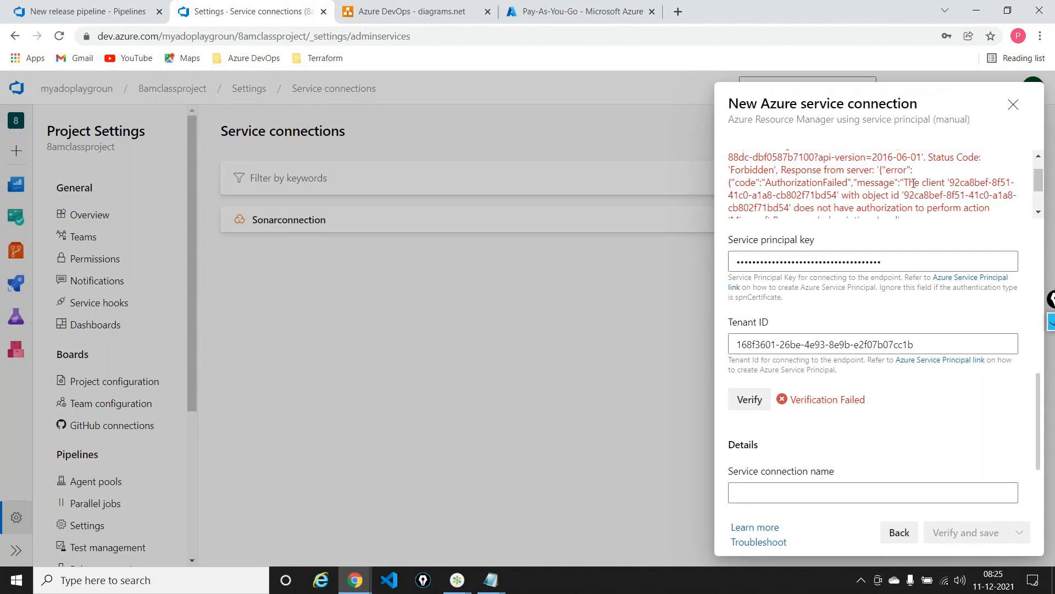
double_click(933, 183)
drag(1038, 179, 1038, 185)
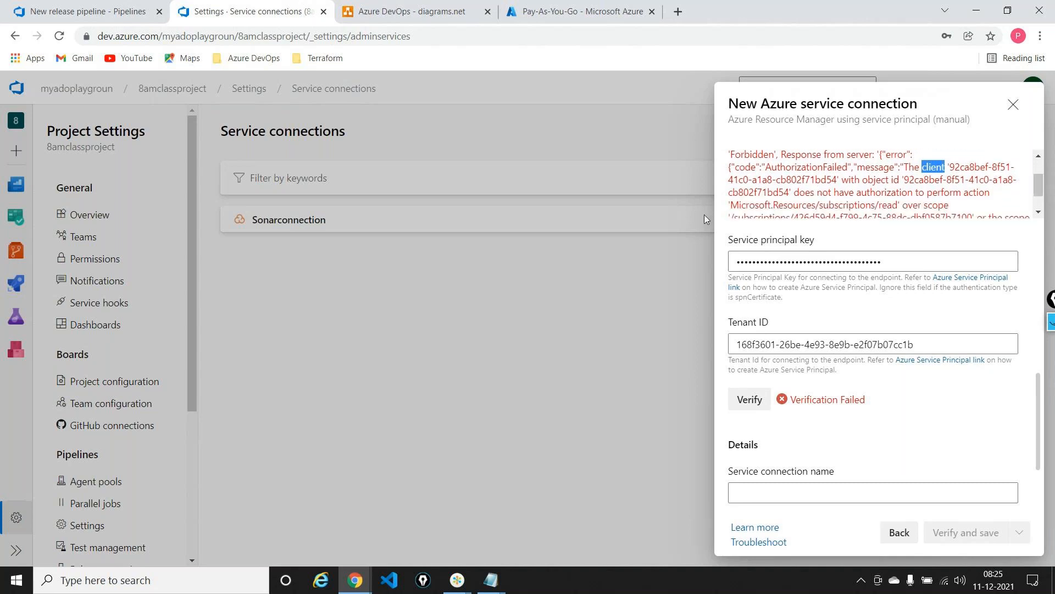
drag(1039, 189, 1045, 199)
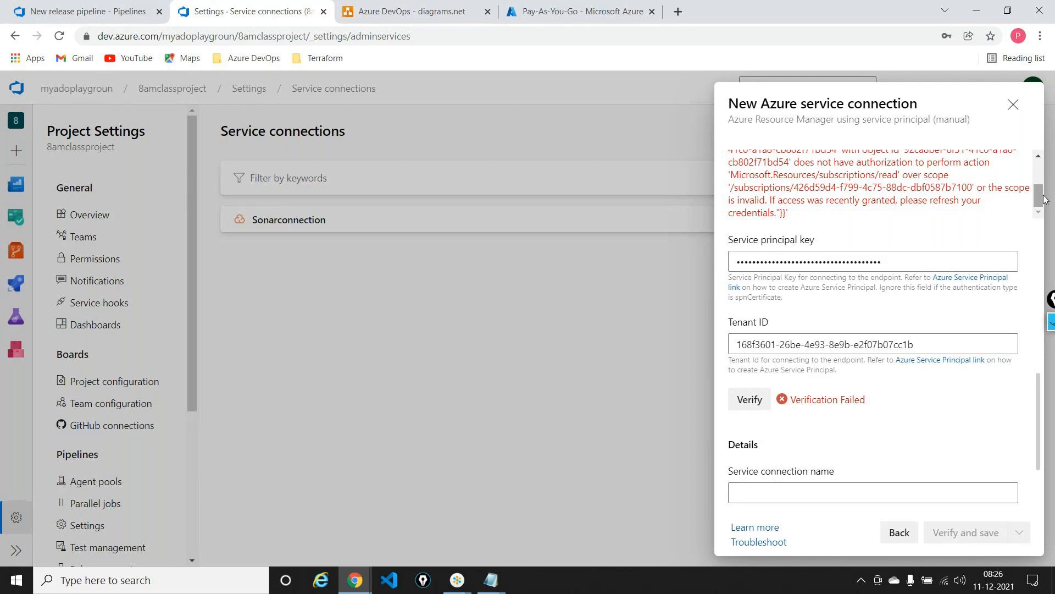
In the Azure portal, start a role assignment under Access control (IAM) of the Pay-As-You-Go subscription with the Contributor role
mouse_move(1044, 199)
mouse_down()
mouse_move(1043, 180)
mouse_move(1041, 201)
mouse_up()
click(563, 20)
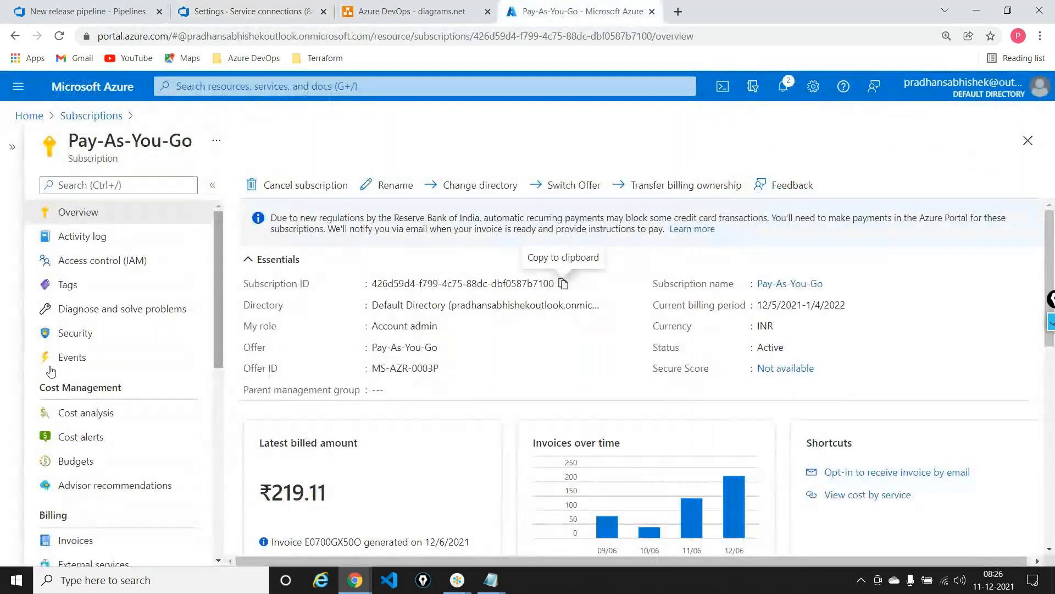
click(76, 271)
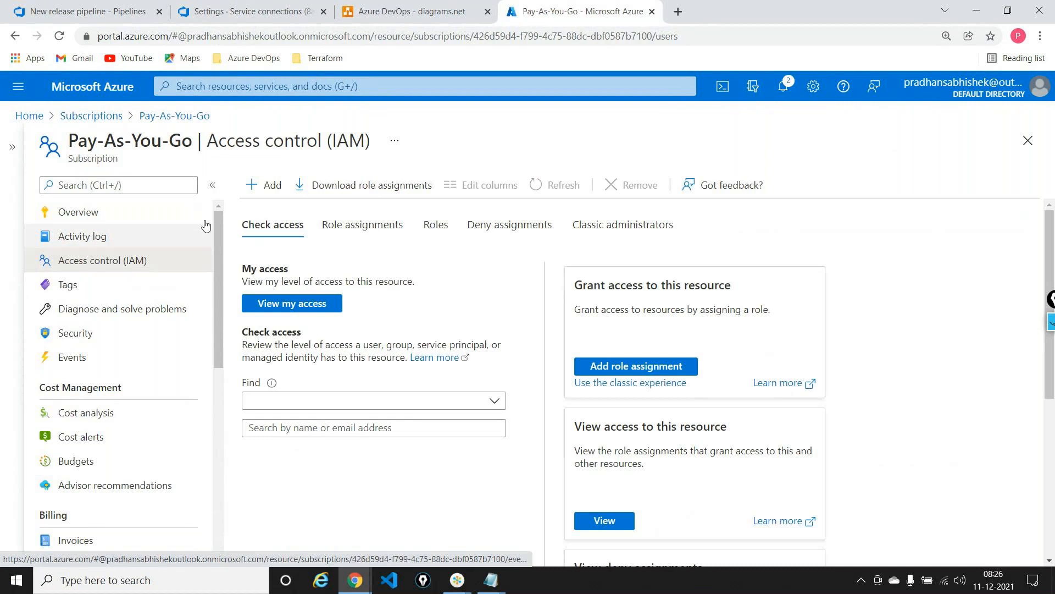
click(259, 187)
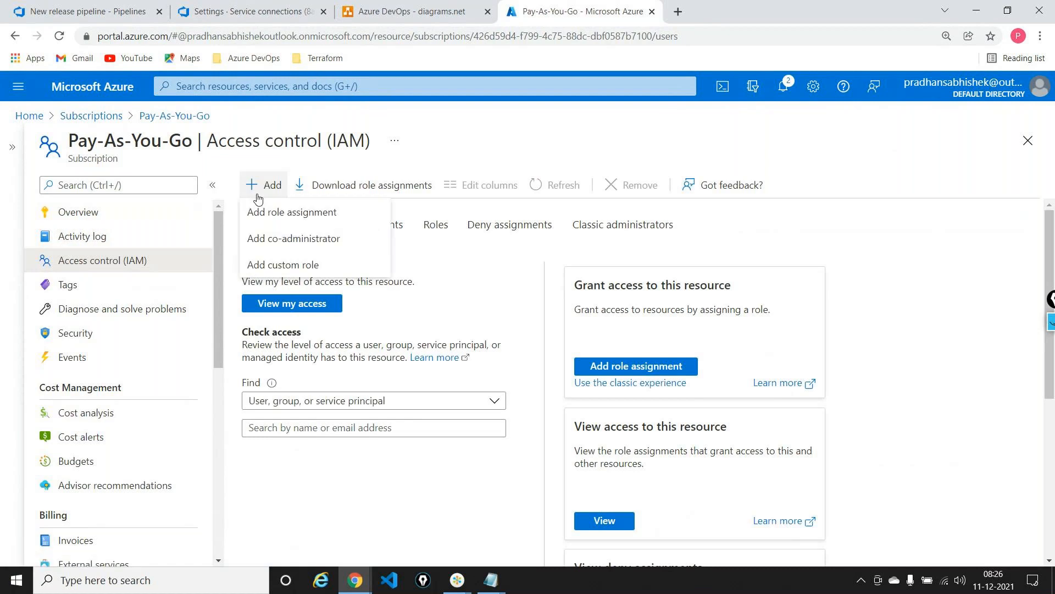
click(287, 216)
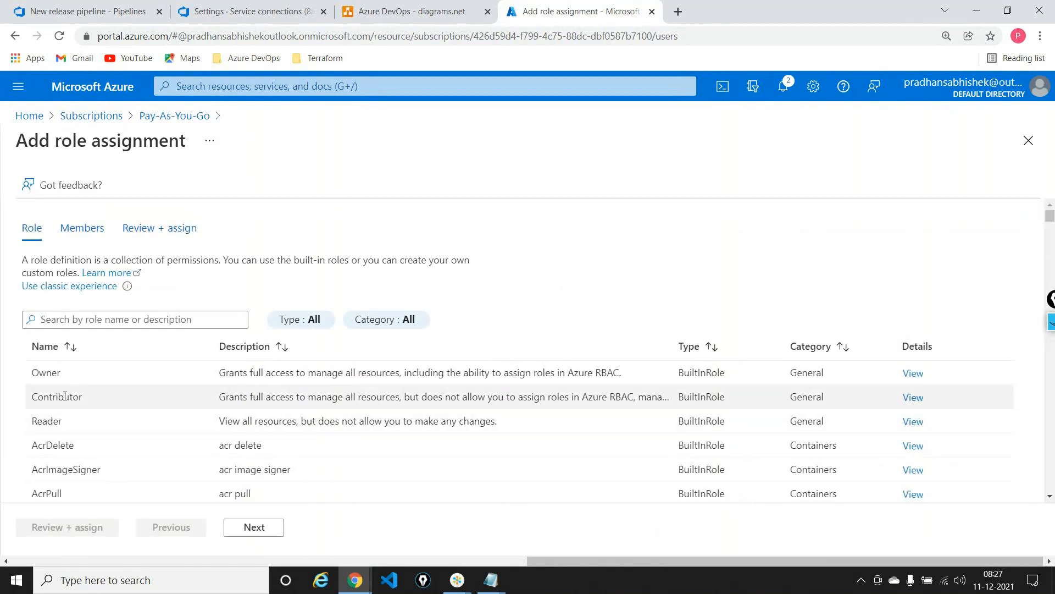
click(64, 396)
click(266, 532)
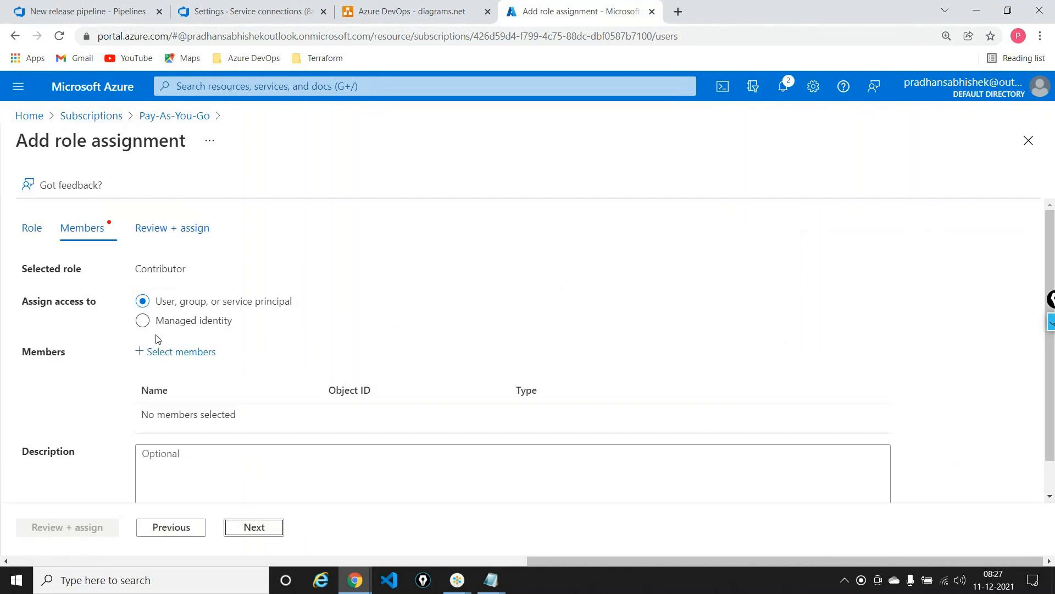
Select the 8amclassdevops app as the member of the Contributor role assignment and assign the role
click(209, 354)
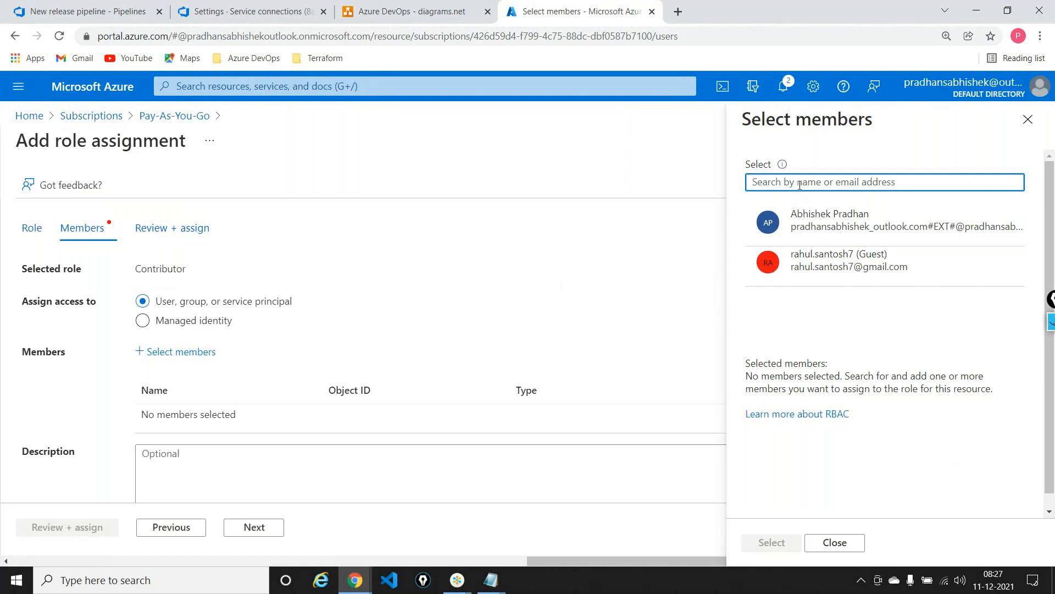
text(8am)
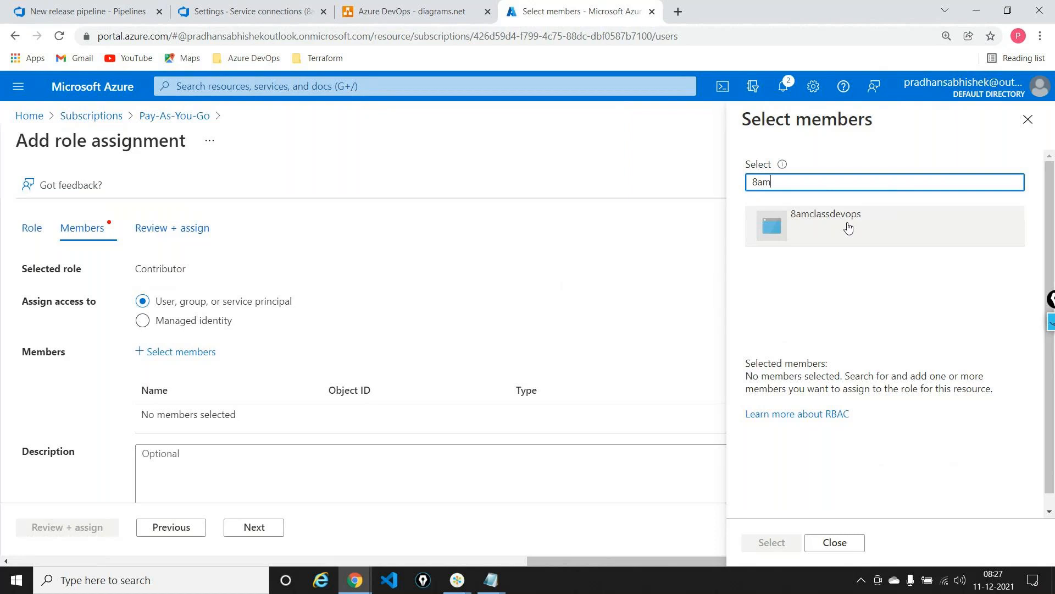
click(848, 227)
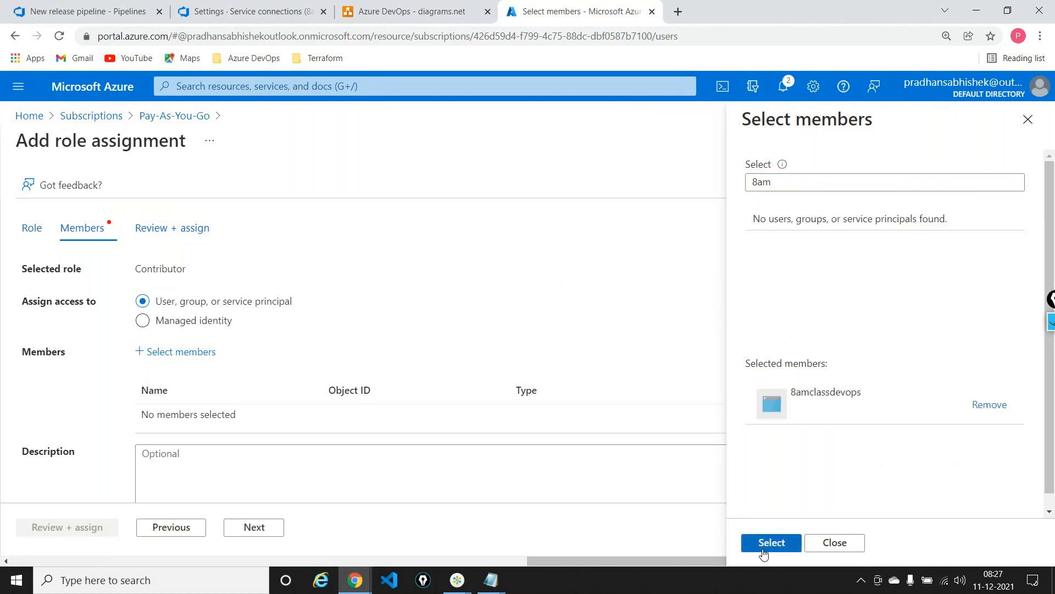
click(772, 543)
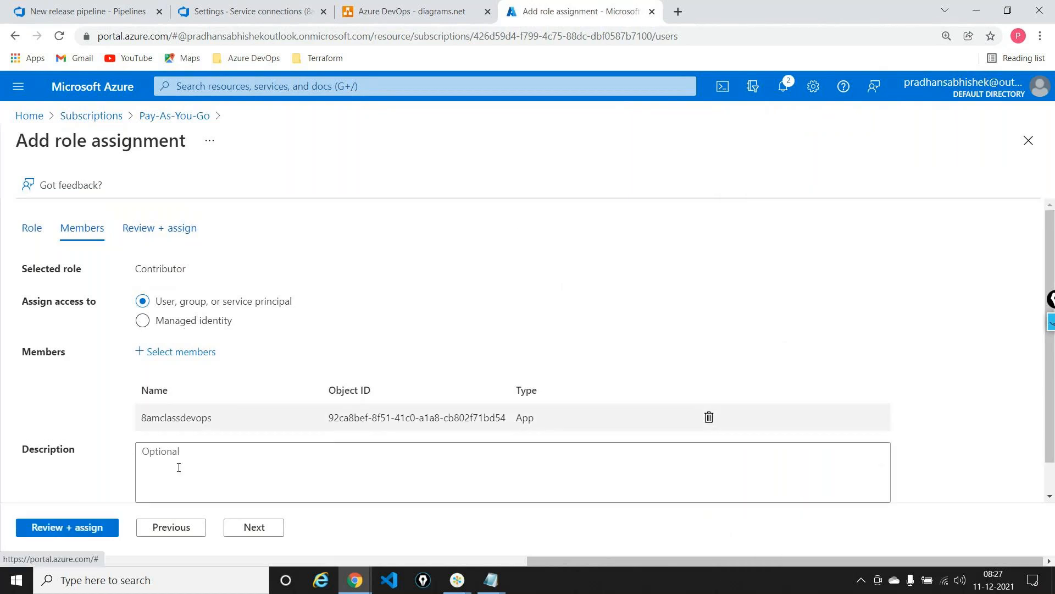
click(240, 529)
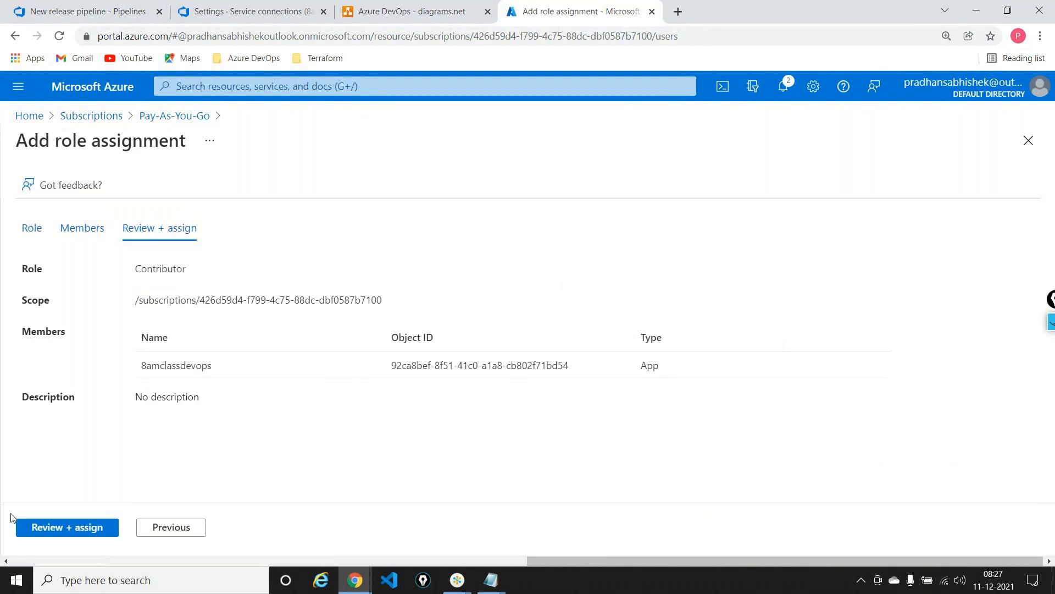
click(33, 526)
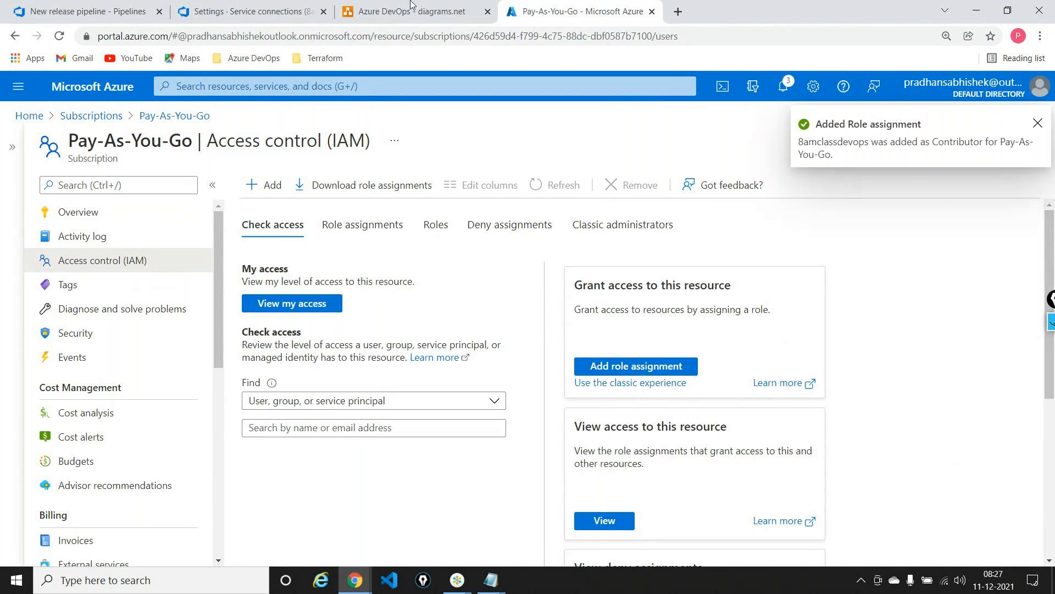
Verify the new Azure service connection's credentials again in Azure DevOps and save it under the name AzureDevOps_8amSC
click(258, 11)
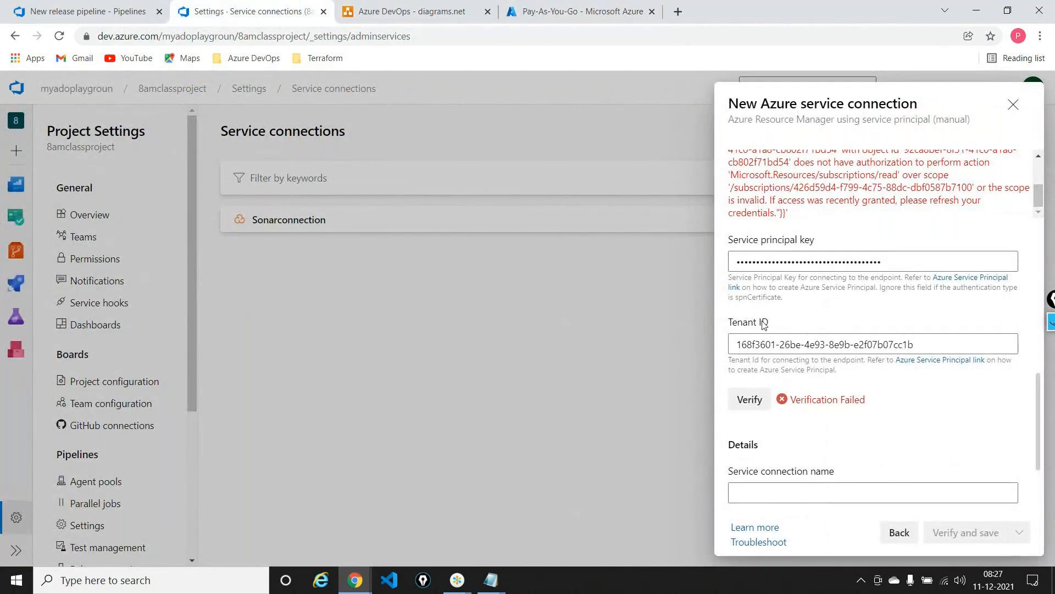
click(752, 400)
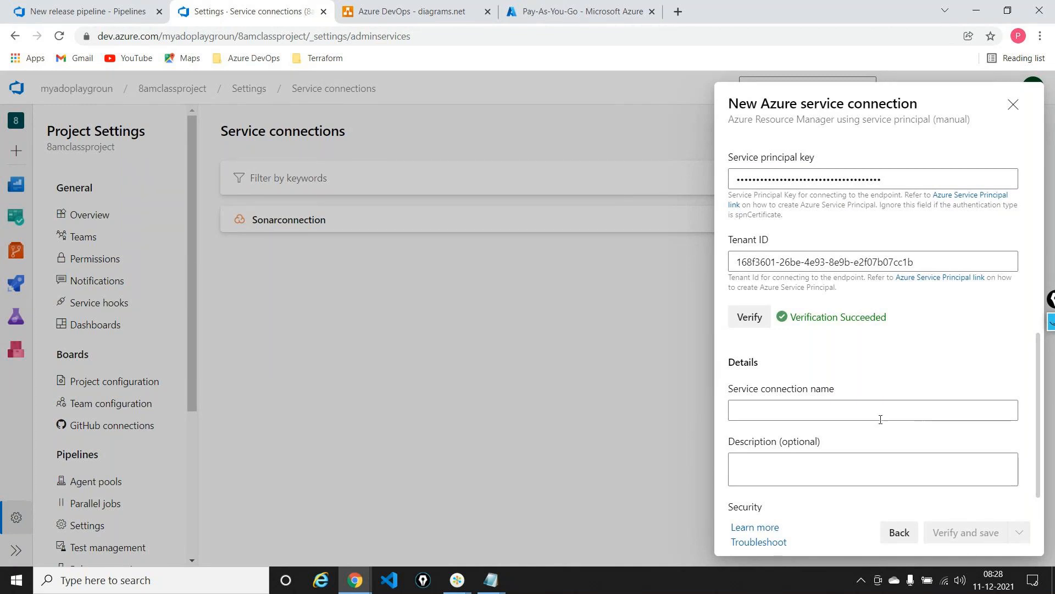
click(876, 415)
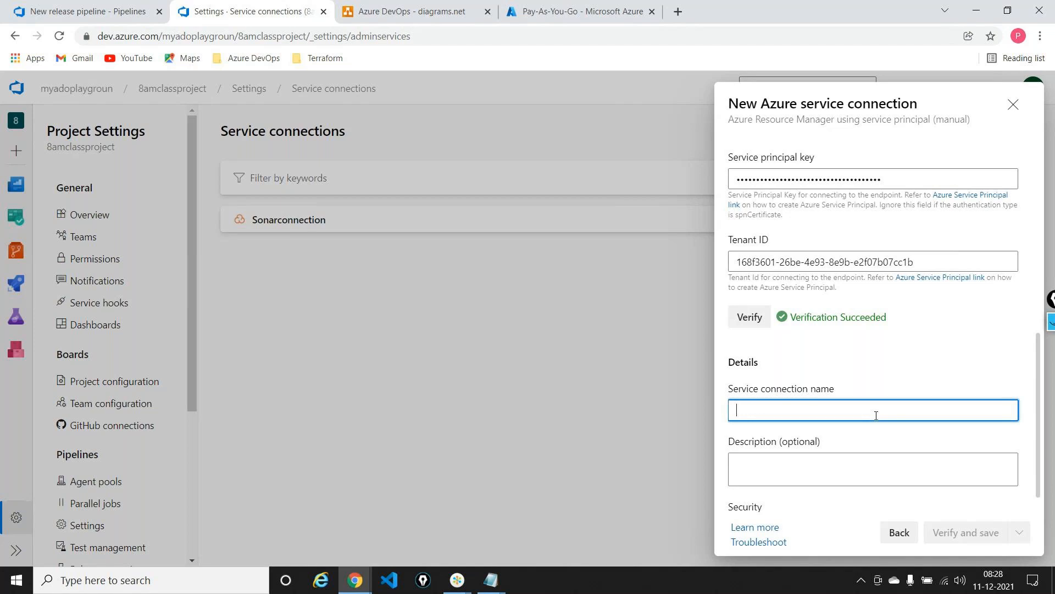
text(AzureDevOps_)
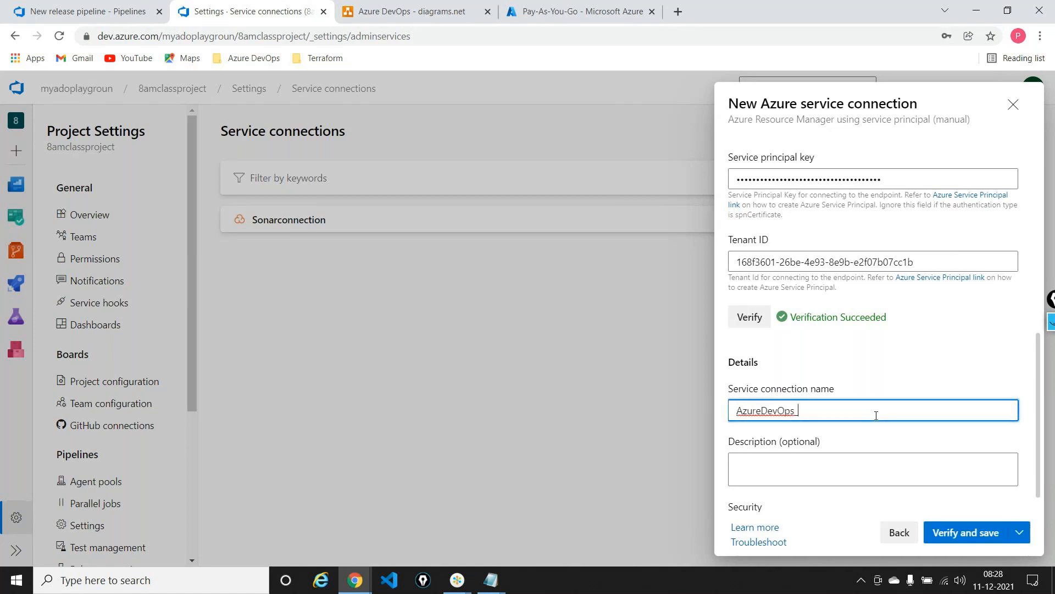
text(8amSC)
click(965, 532)
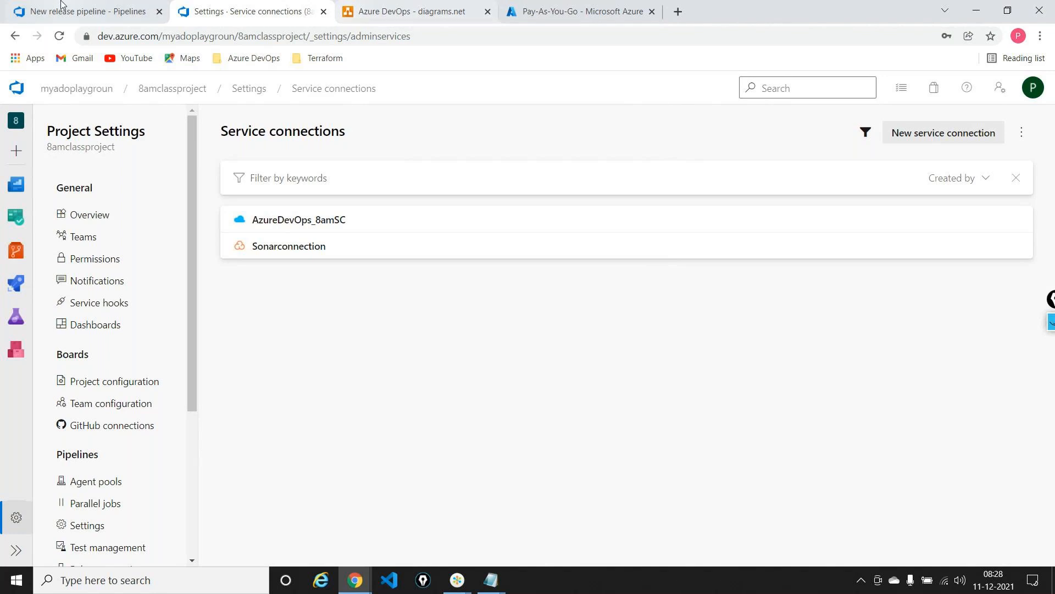
In the netpipeline-release Azure App Service Deploy task, refresh the subscriptions and set Azure subscription to AzureDevOps_8amSC
click(47, 14)
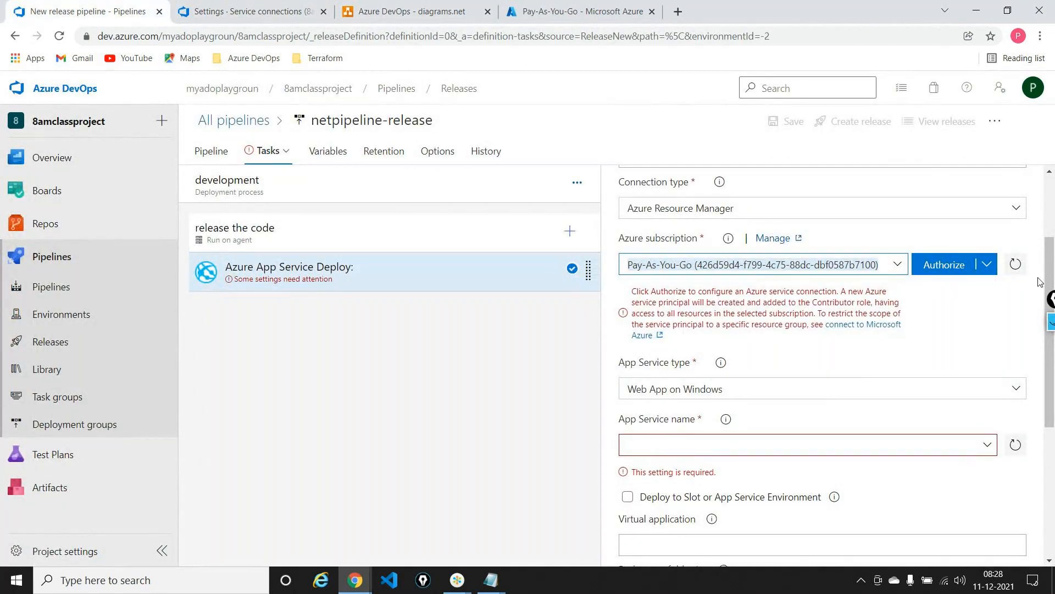
click(1015, 264)
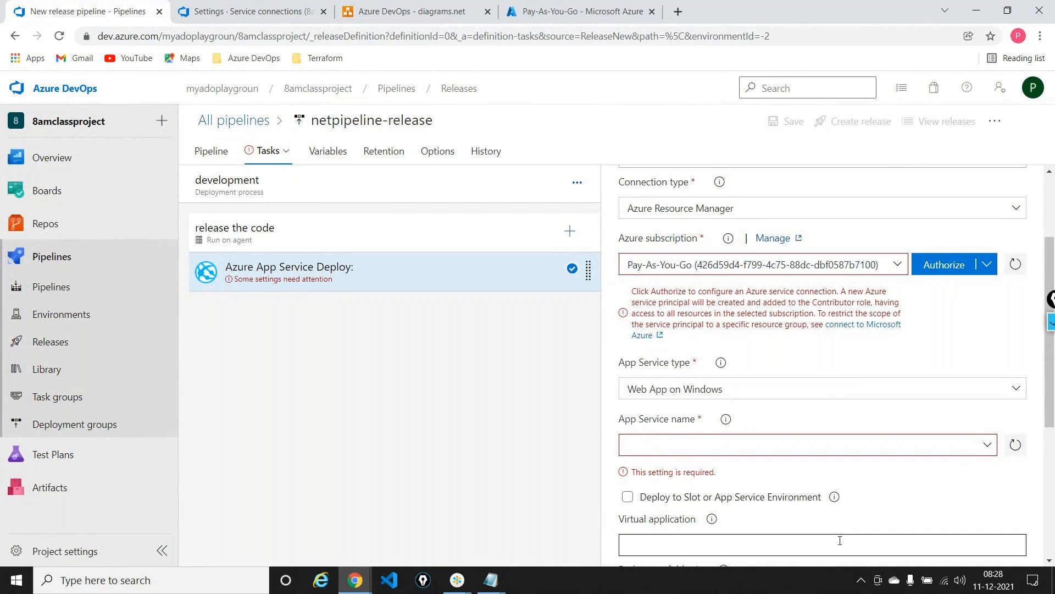
click(897, 266)
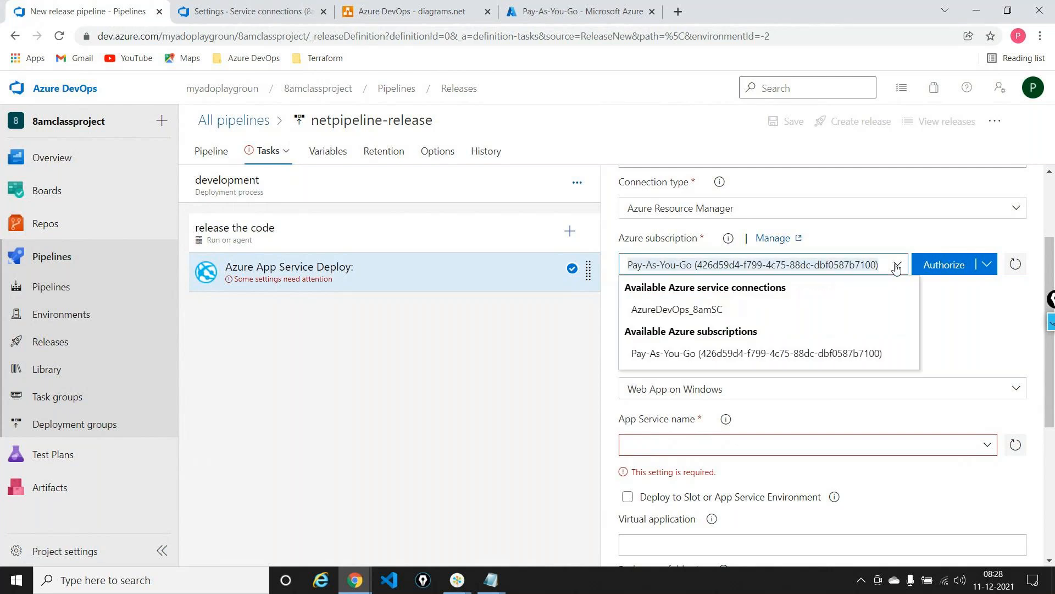
click(686, 313)
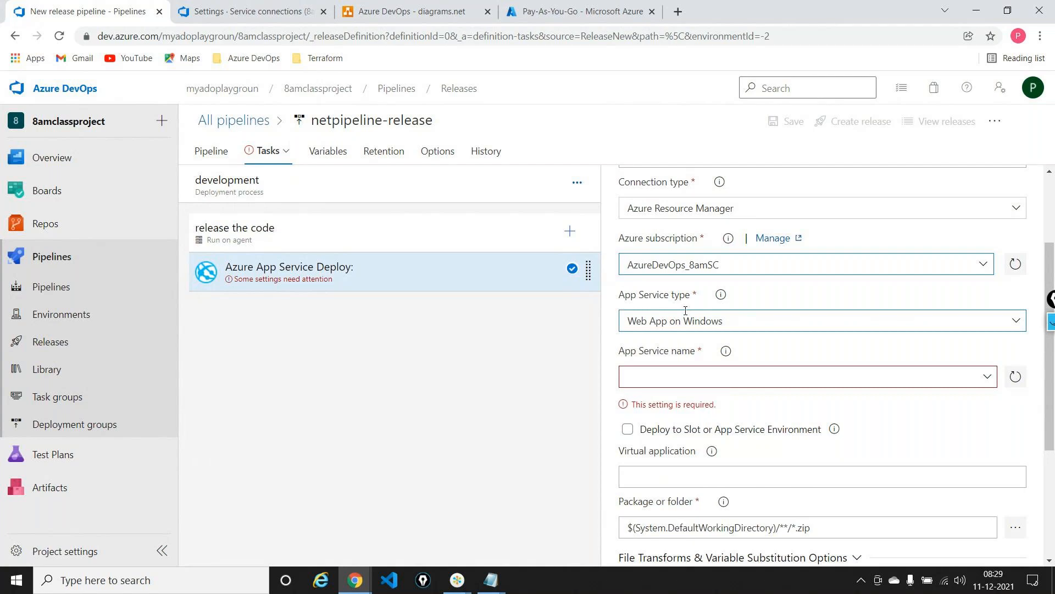
scroll(685, 311, up, 3)
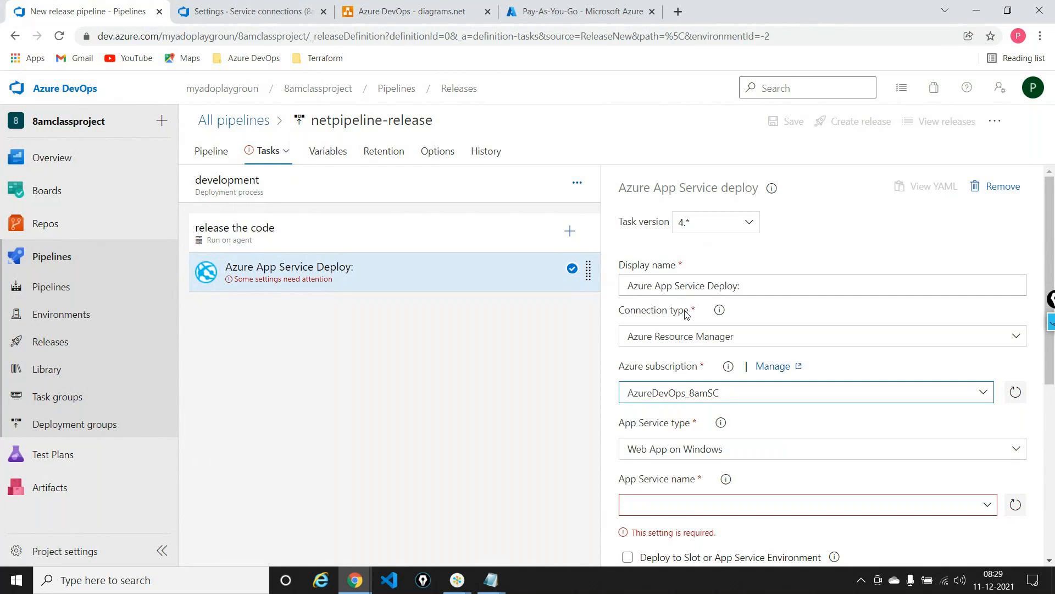
click(1051, 322)
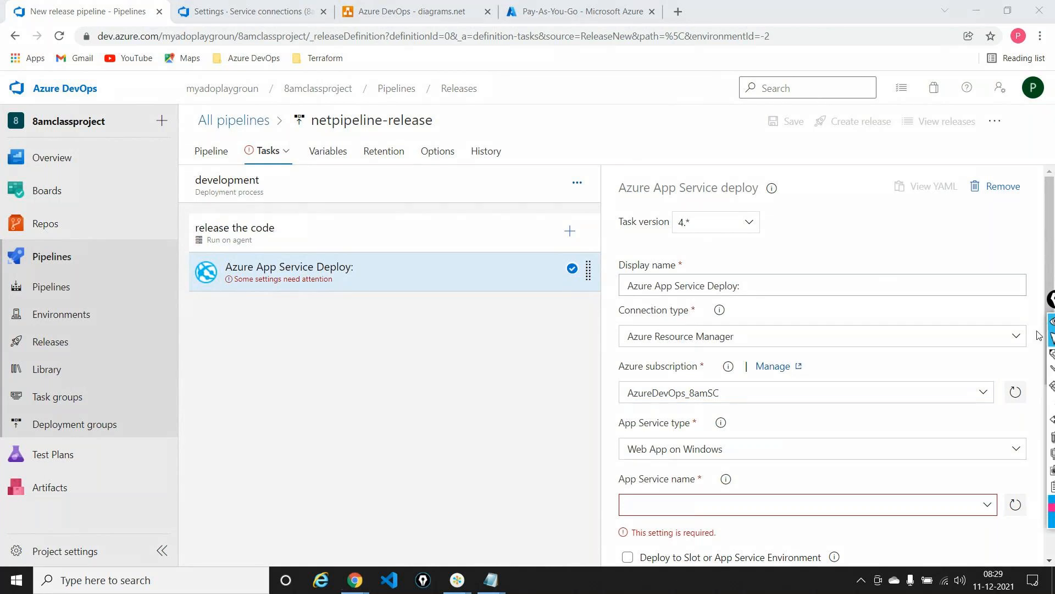
click(1052, 354)
mouse_move(597, 264)
mouse_down()
mouse_move(604, 272)
mouse_move(627, 243)
mouse_up()
drag(1052, 300, 951, 219)
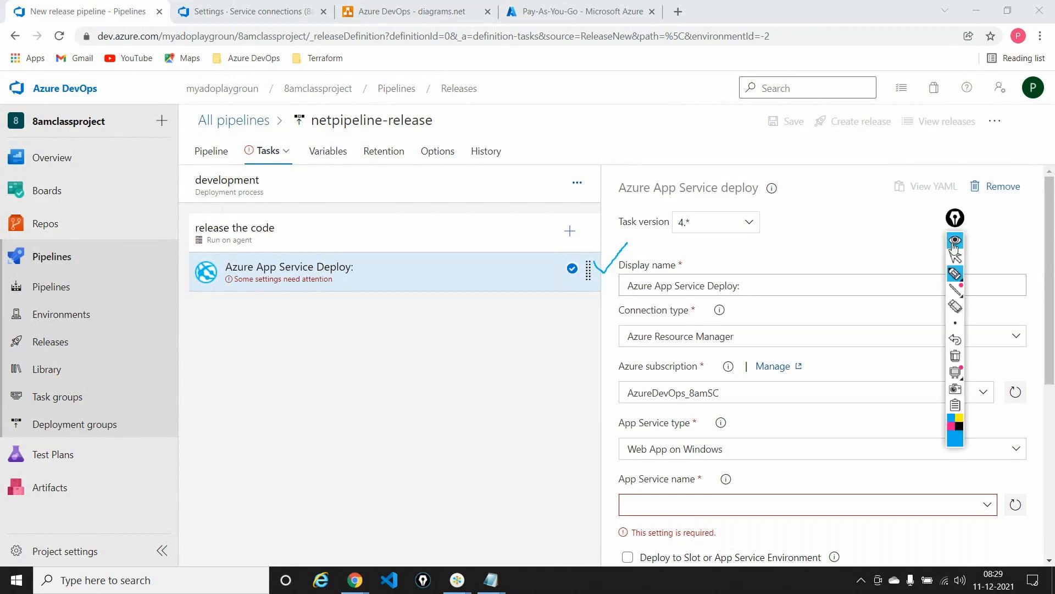
click(956, 357)
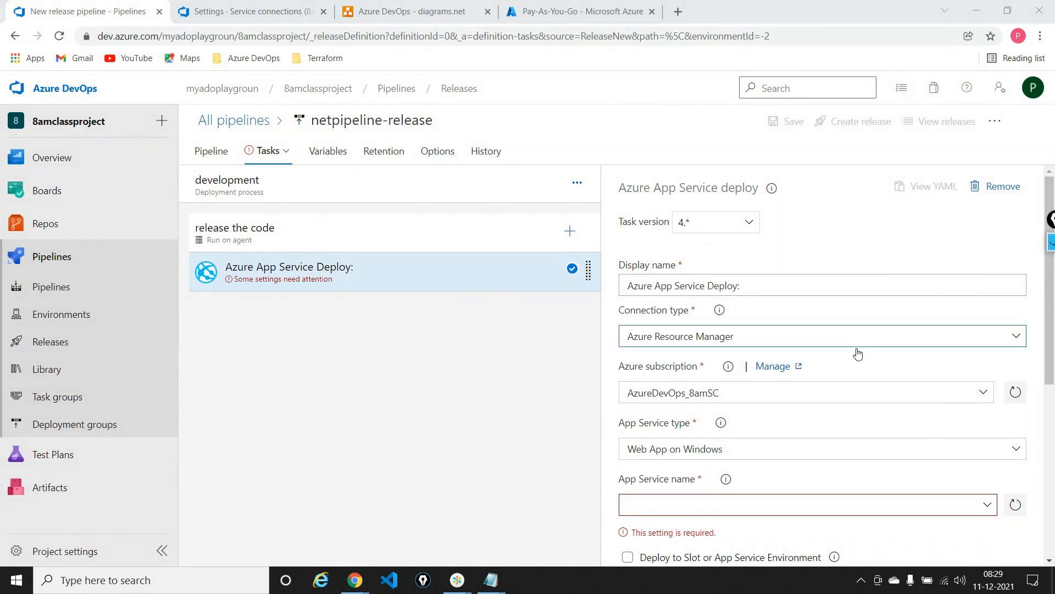
Check which App Service names are available for the Azure App Service Deploy task
scroll(771, 380, down, 1)
scroll(772, 380, down, 1)
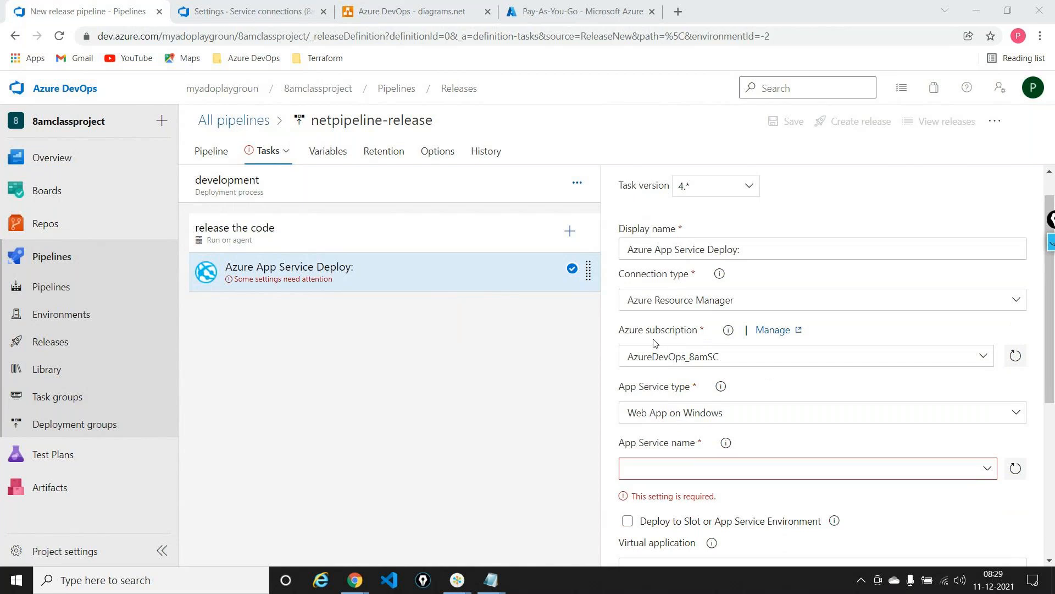
scroll(789, 356, down, 5)
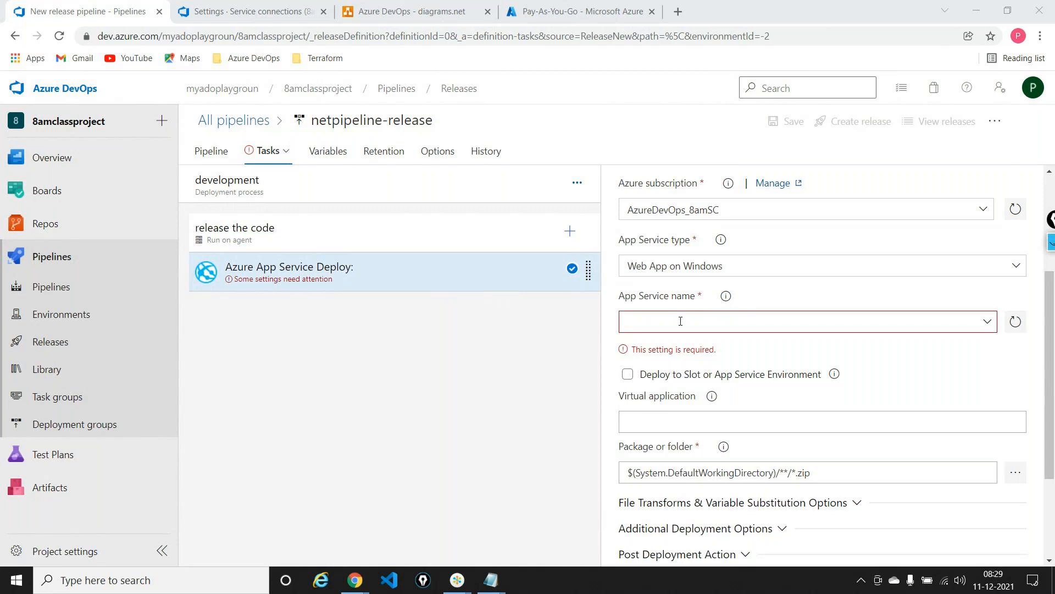
click(987, 321)
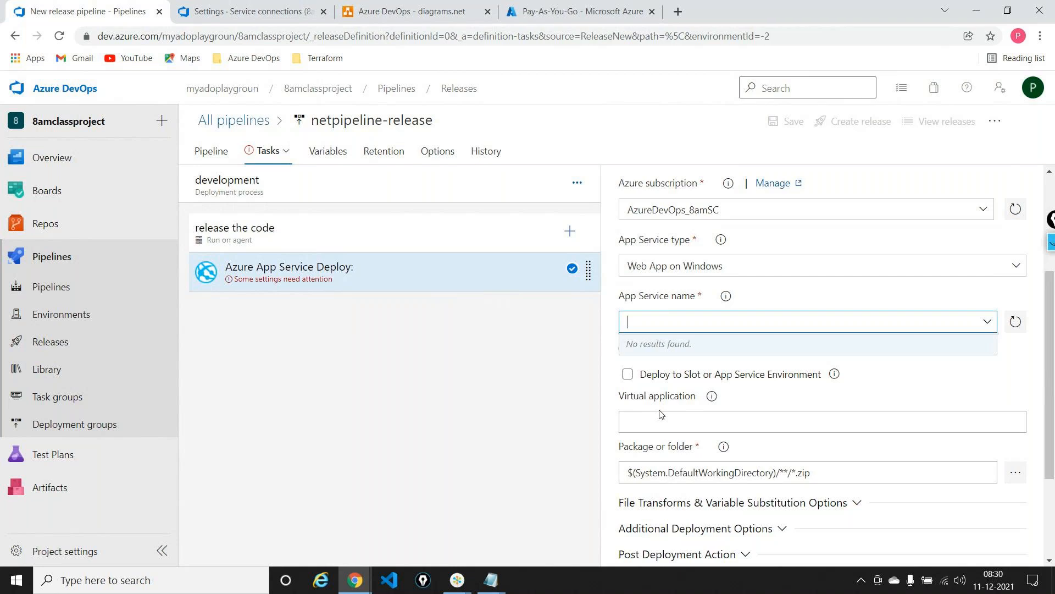
In the Azure portal, create a resource group named development in the Pay-As-You-Go subscription with region (US) East US 2
click(247, 11)
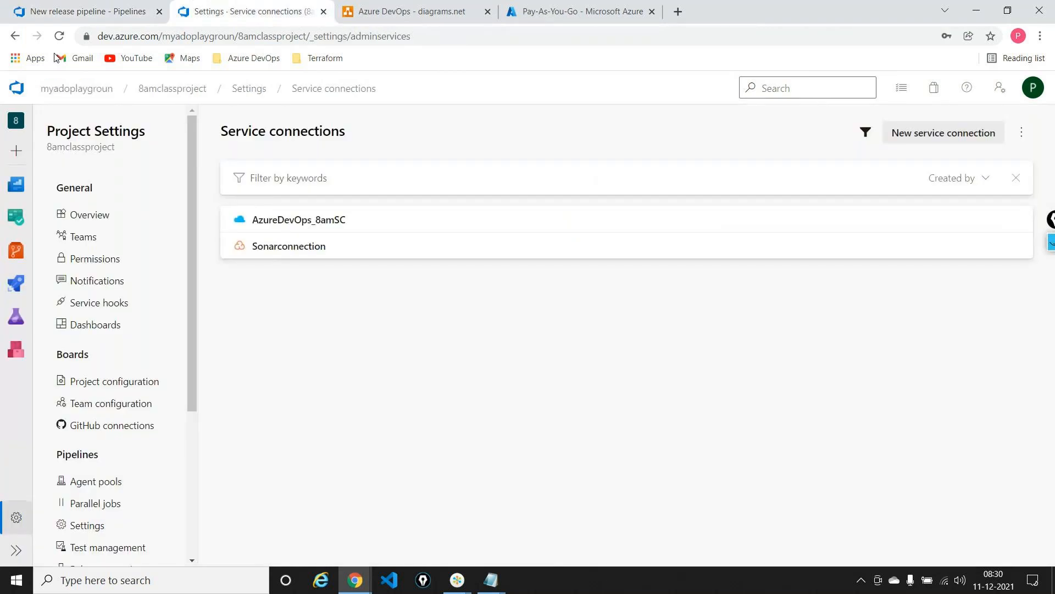
click(555, 11)
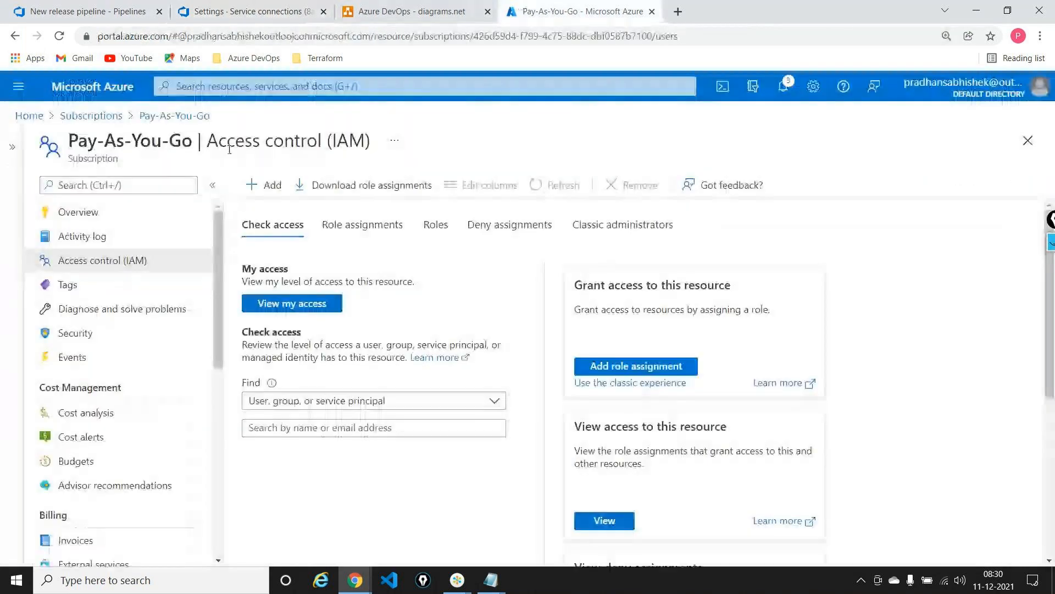
click(29, 115)
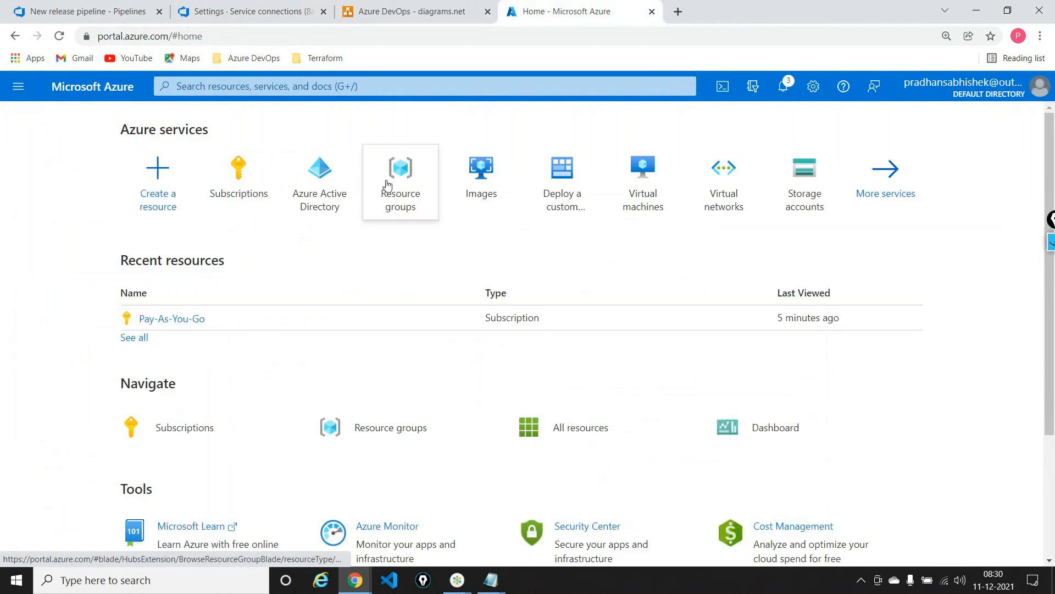
click(389, 183)
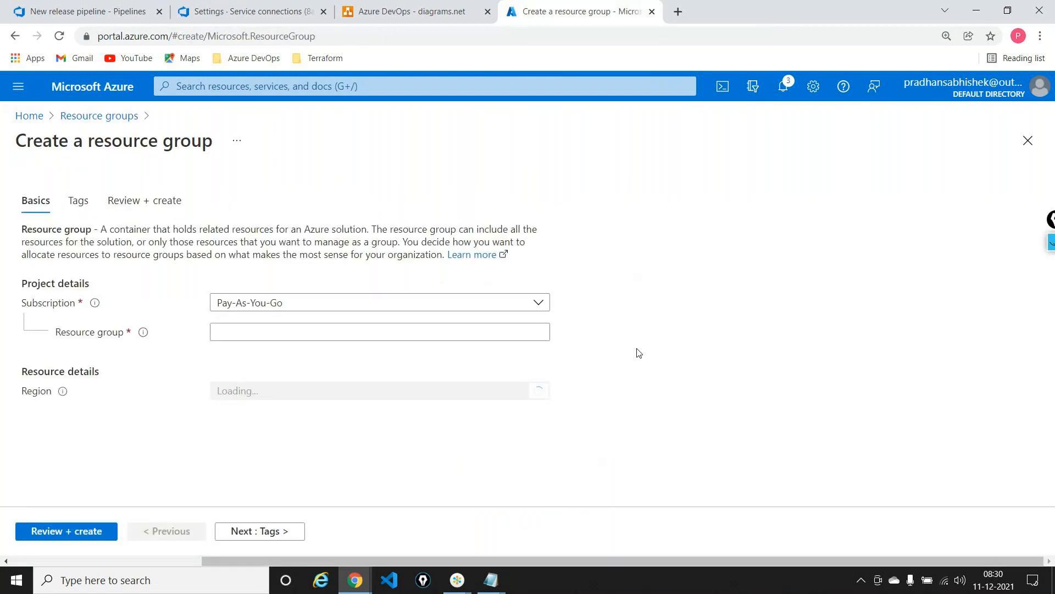
click(532, 336)
text(development)
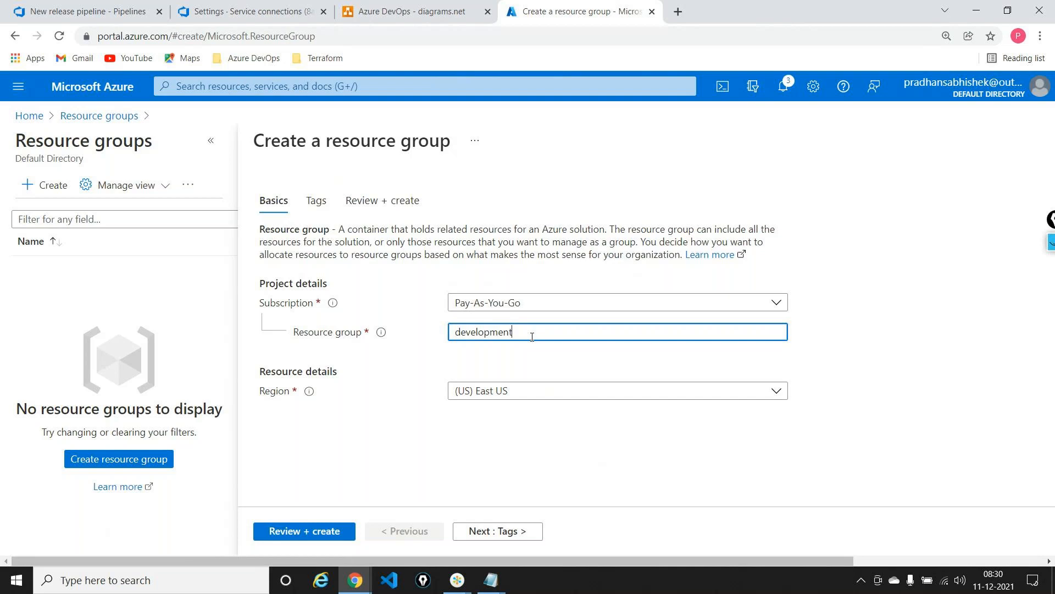
click(509, 391)
click(510, 193)
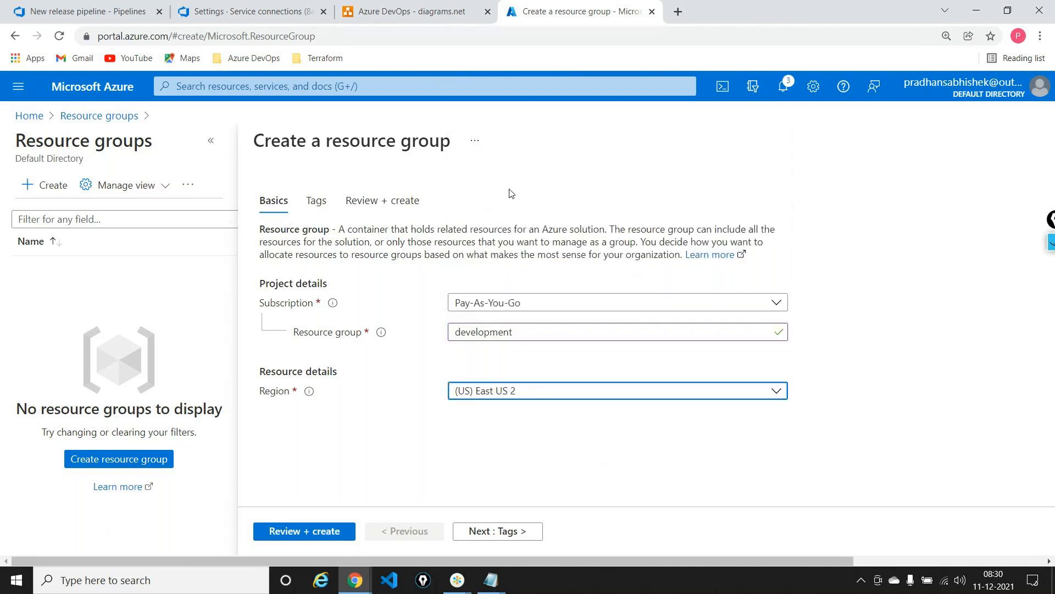
click(330, 531)
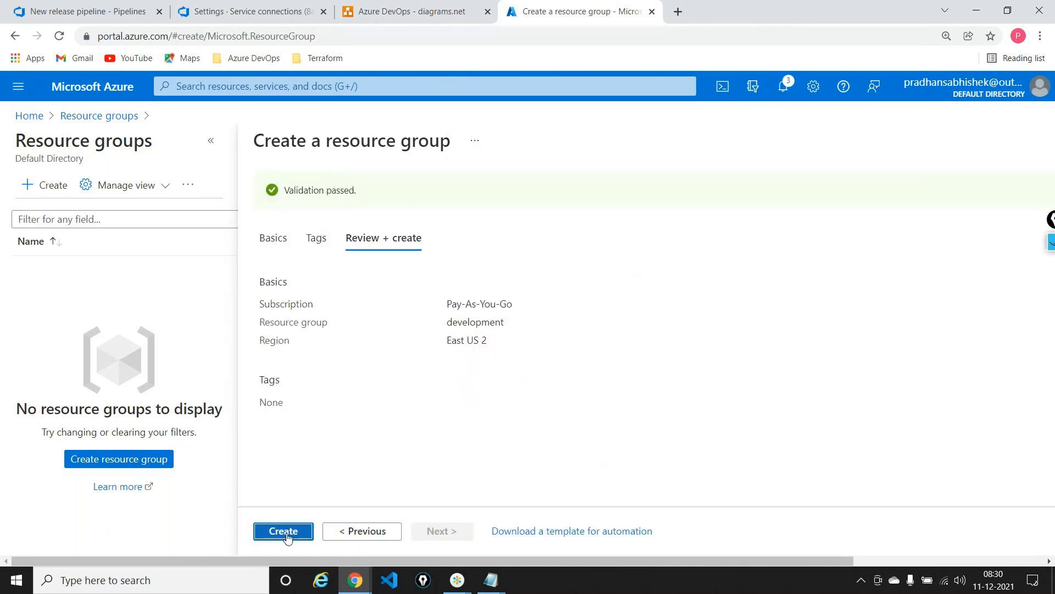
click(304, 531)
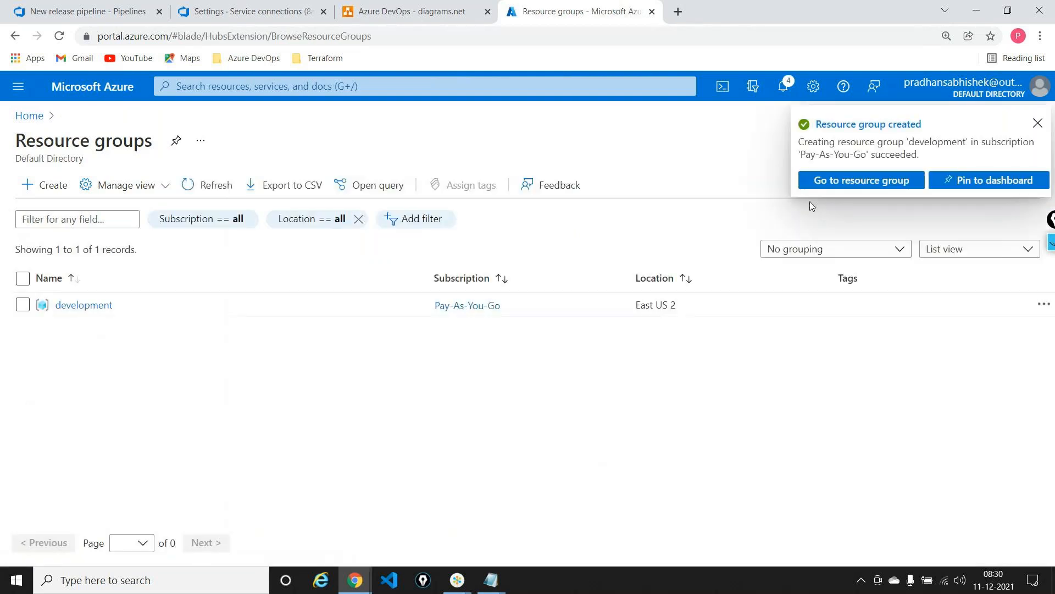
Start a new Web App in the development resource group and name it developeus2netfull
click(851, 177)
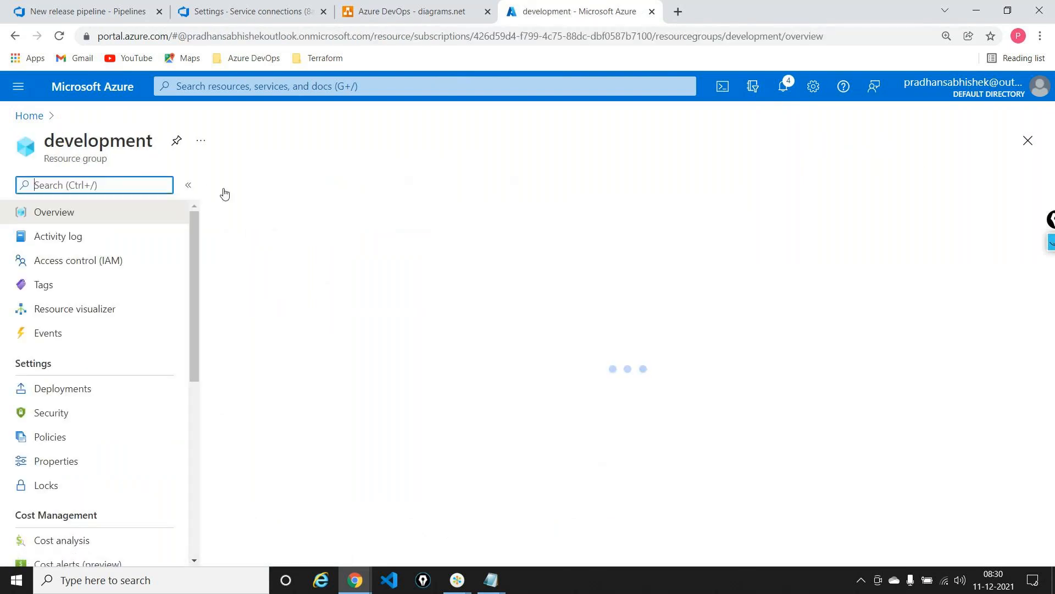
click(232, 188)
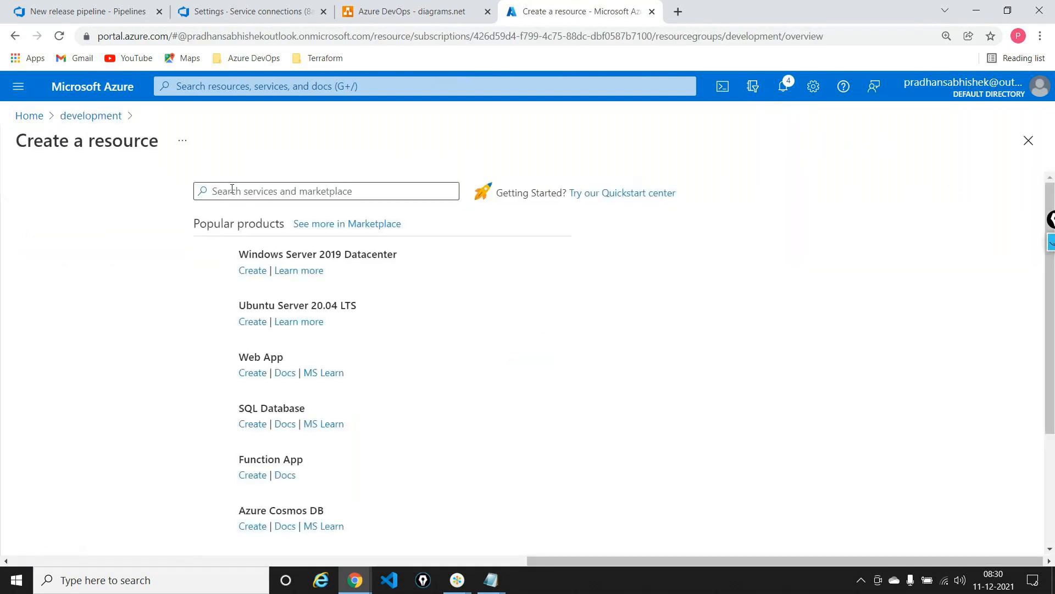
click(252, 375)
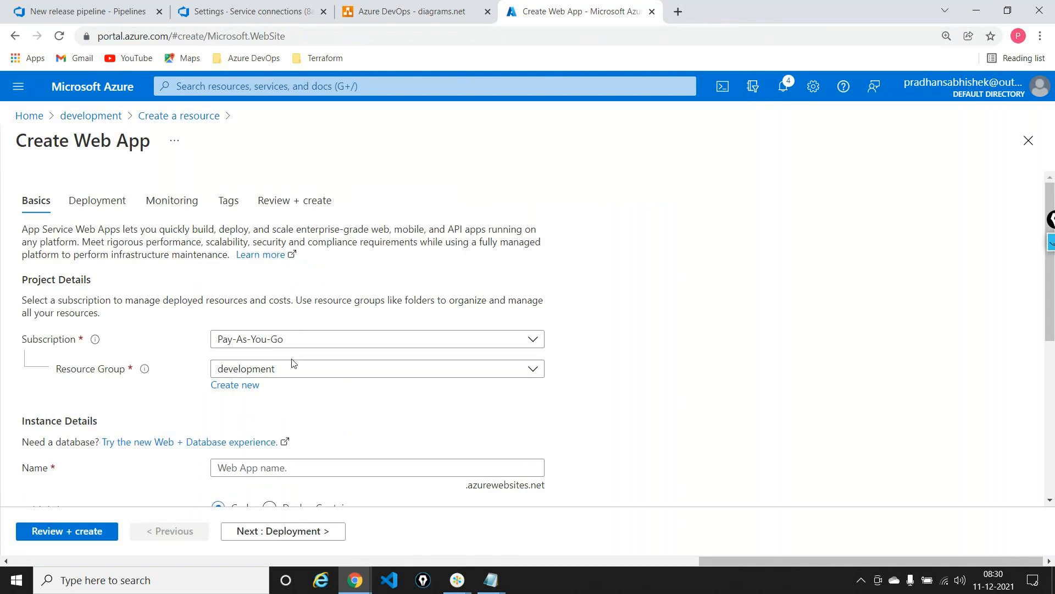
scroll(421, 328, down, 3)
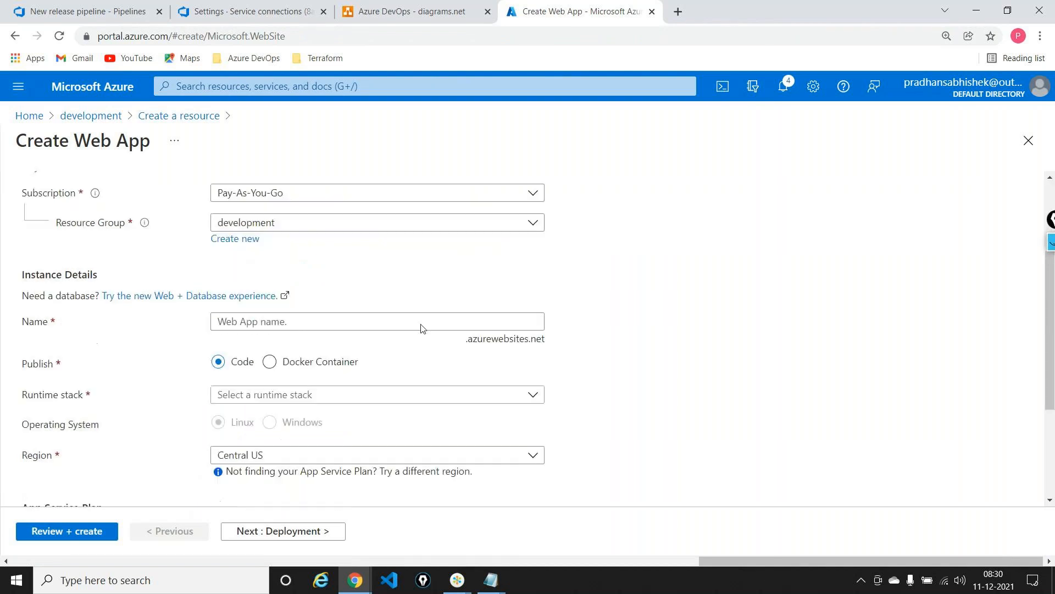
click(265, 319)
text(develop)
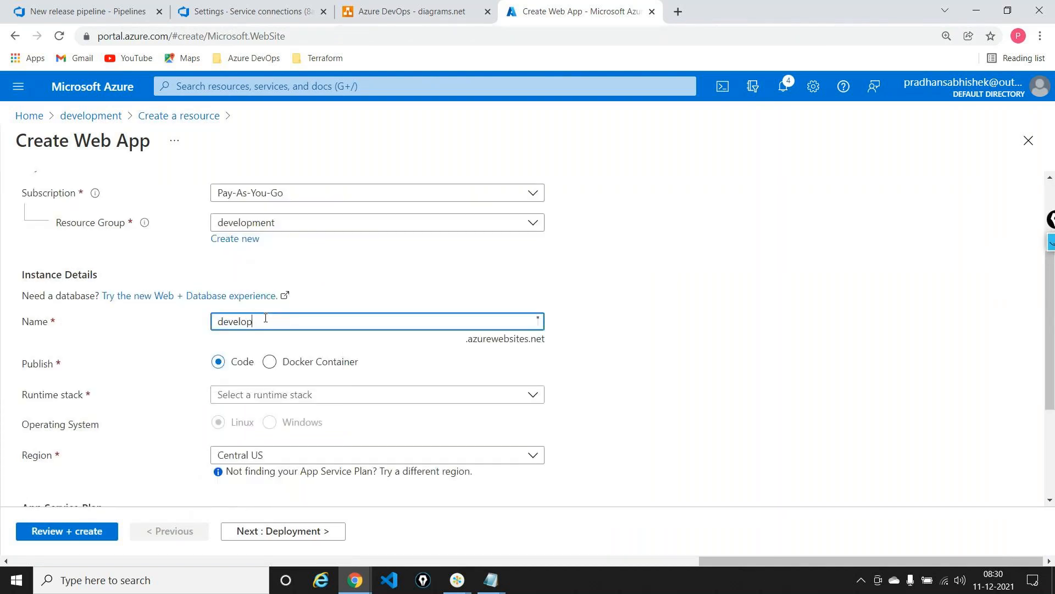
text(eus2netfull)
Set the web app's runtime stack to ASP.NET V4.8 and its region to East US 2
scroll(671, 268, down, 1)
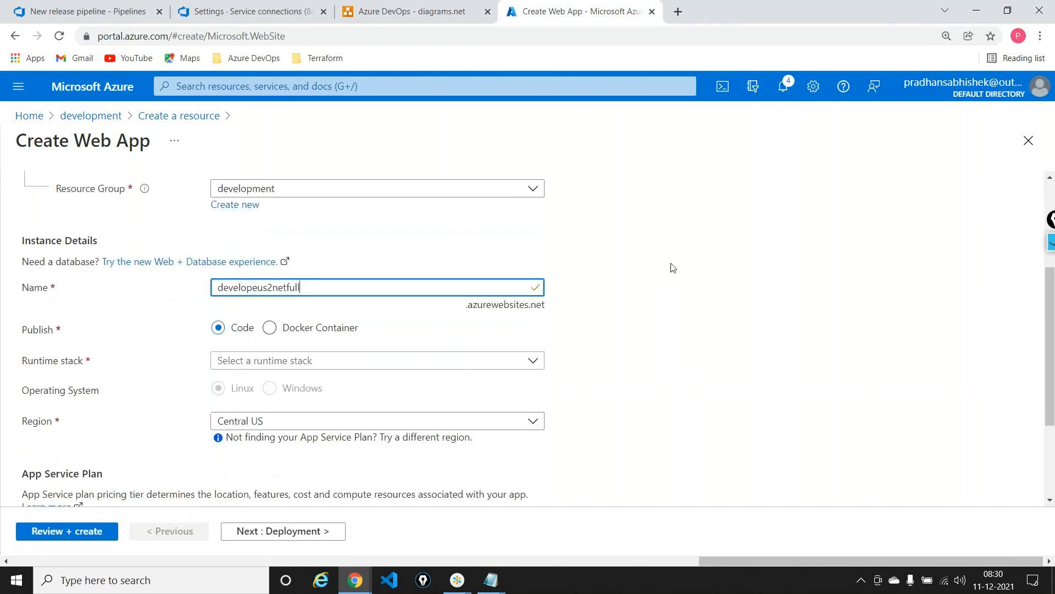
click(532, 341)
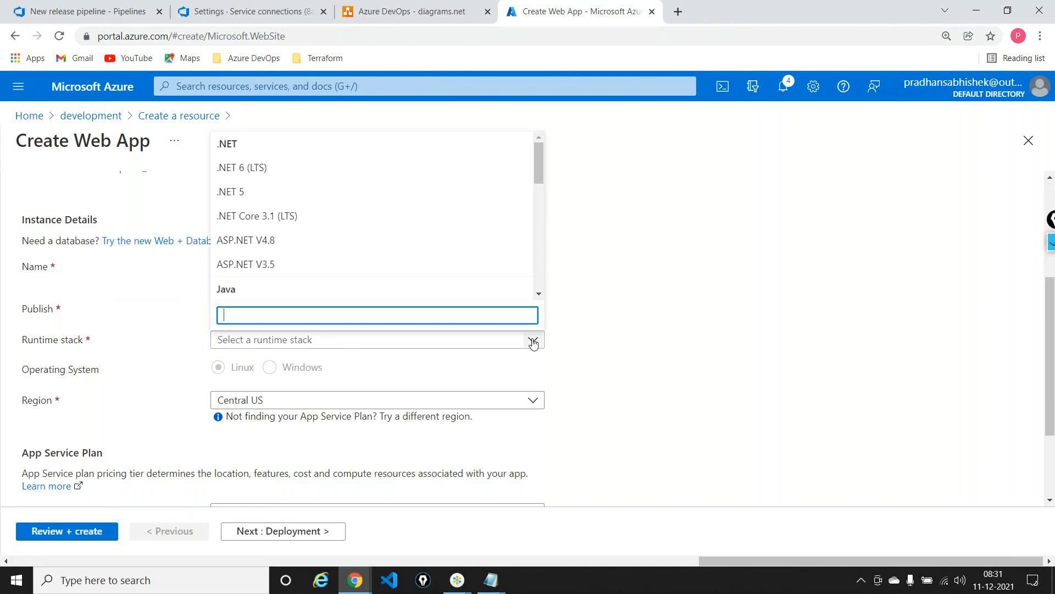
click(272, 240)
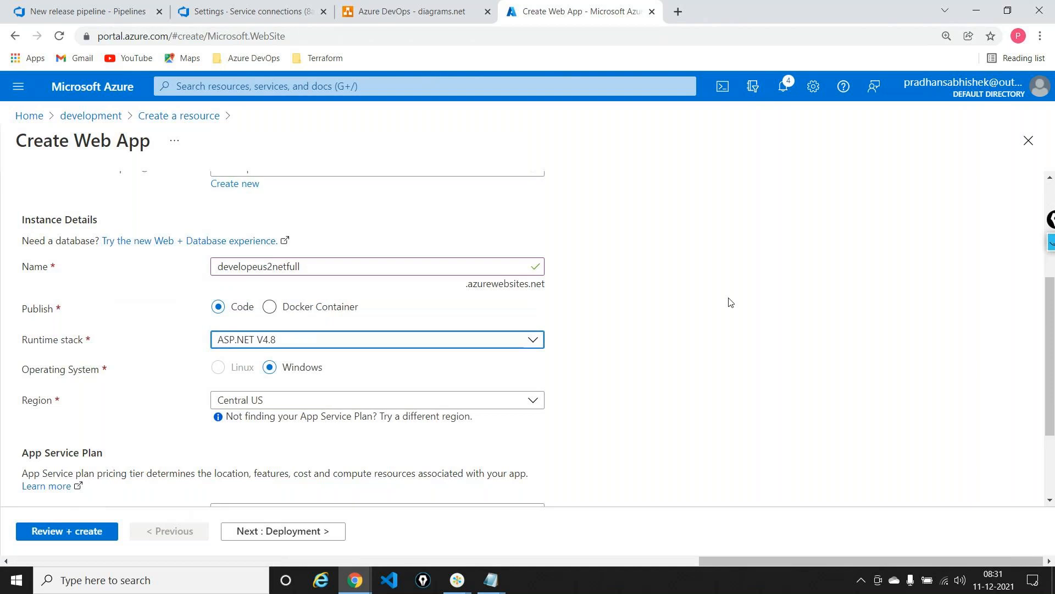
click(533, 400)
text(eas)
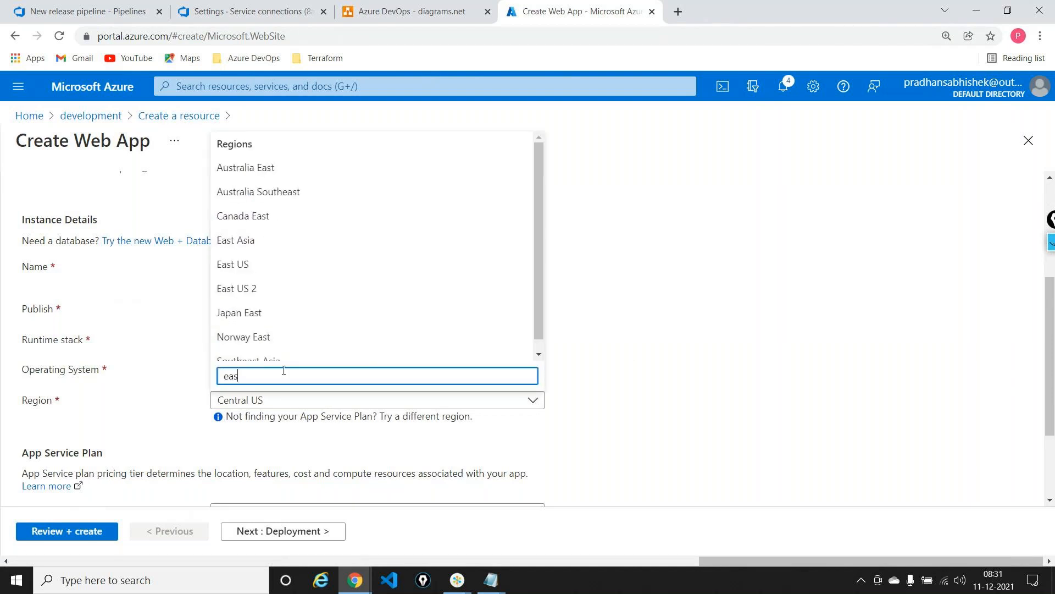
click(262, 293)
Create a new App Service plan named devplan for the web app
scroll(648, 313, down, 2)
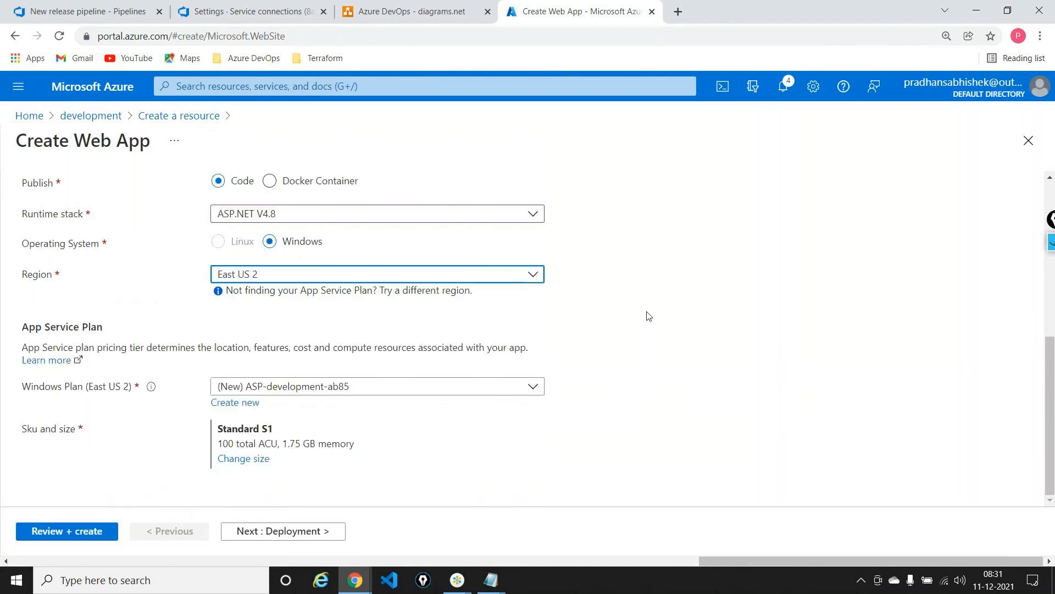
click(249, 407)
text(te)
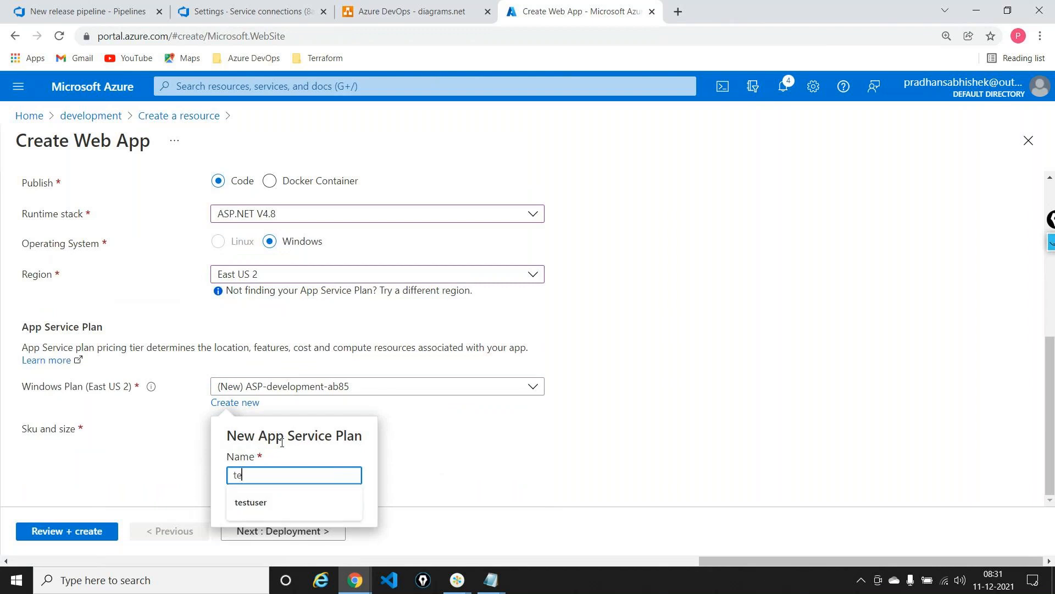
text(stpla)
key(BackSpace)
key(BackSpace)
key(BackSpace)
key(BackSpace)
key(BackSpace)
key(BackSpace)
key(BackSpace)
text(devplan)
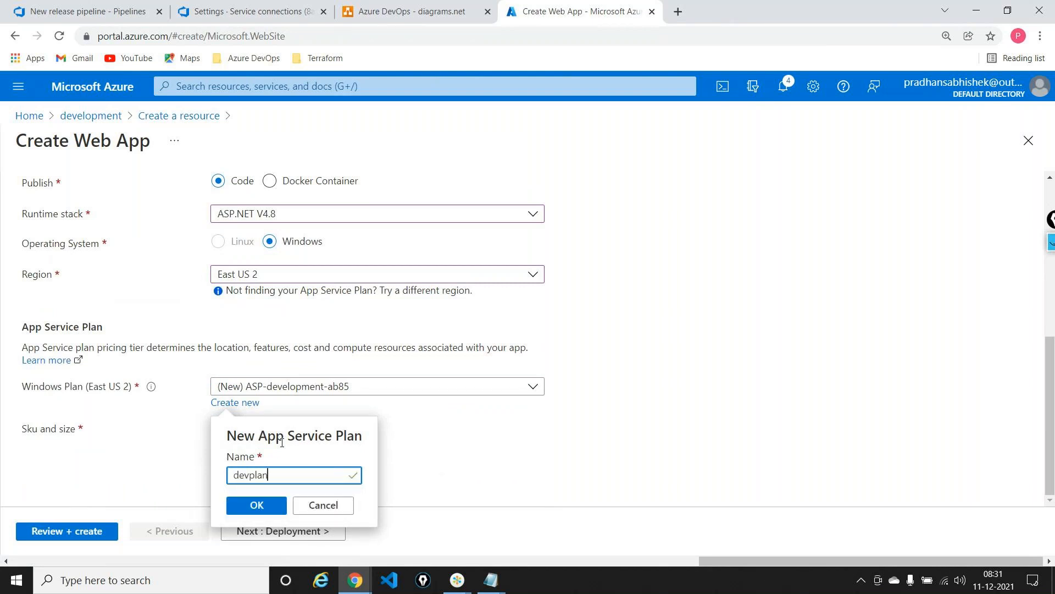
click(258, 504)
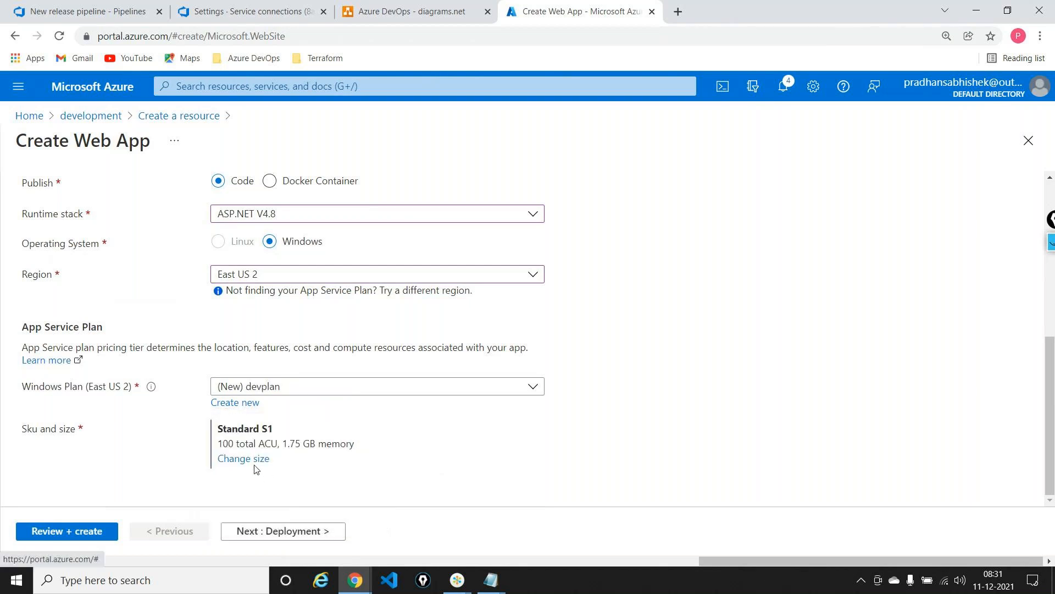
Change the plan's size to the Dev / Test F1 tier with shared infrastructure and 1 GB memory
click(250, 459)
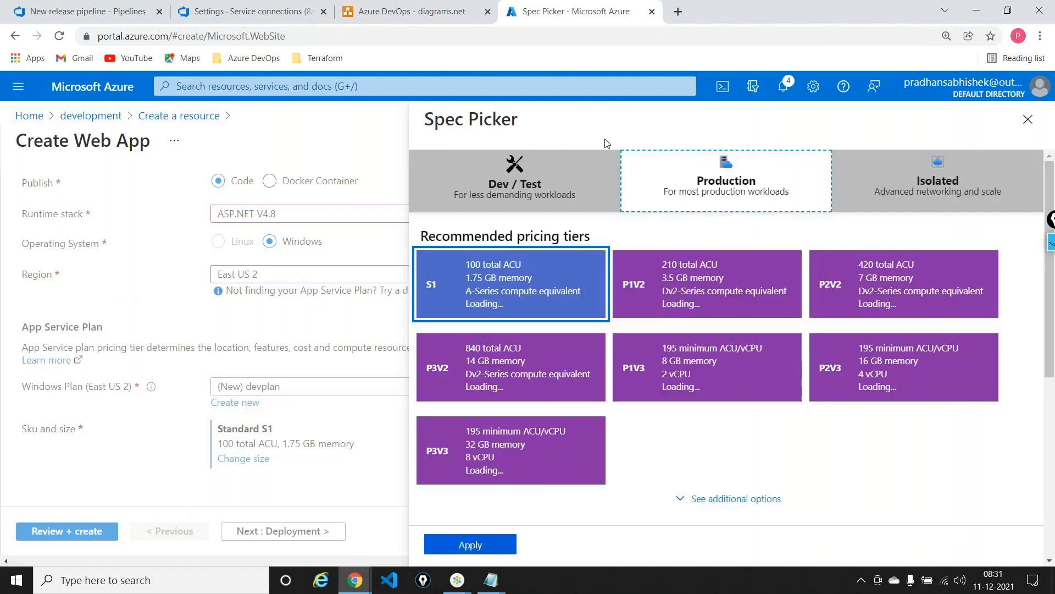
click(589, 175)
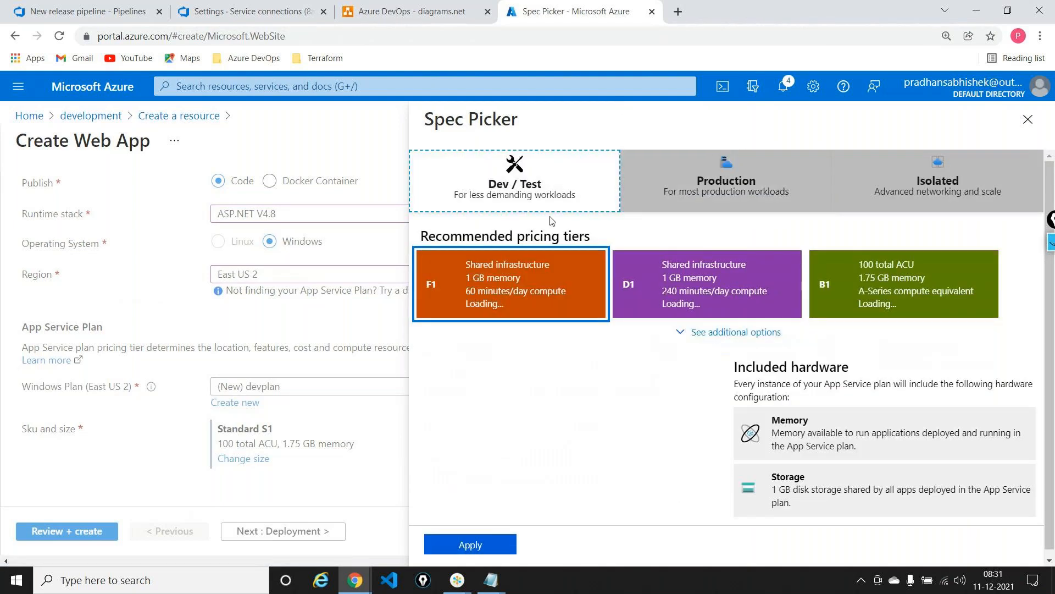
click(464, 545)
Keep continuous deployment disabled, set Enable Application Insights to No, and create the web app
click(306, 532)
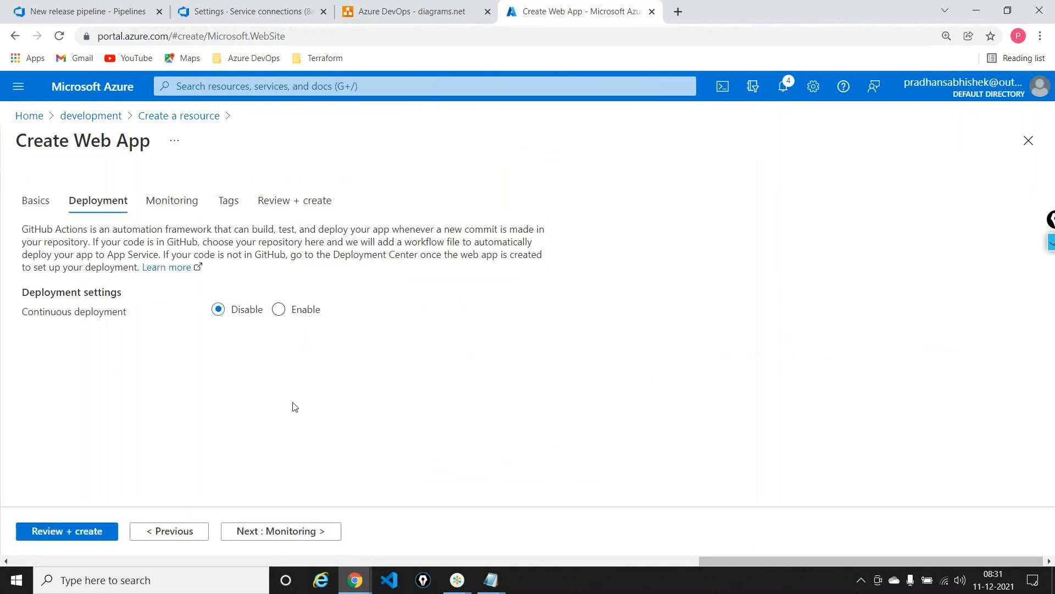
click(301, 532)
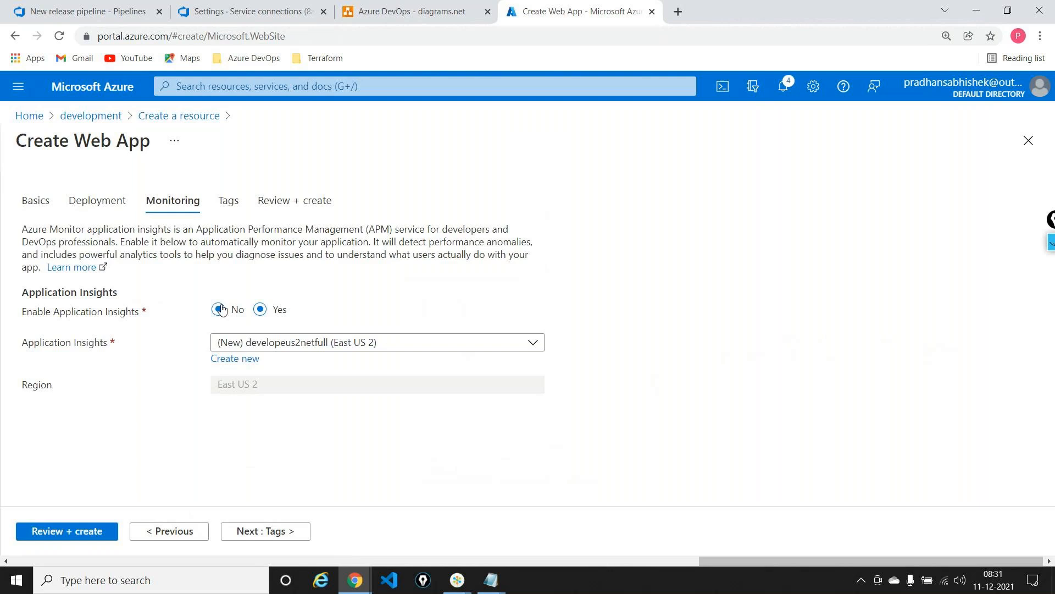
click(220, 310)
click(86, 529)
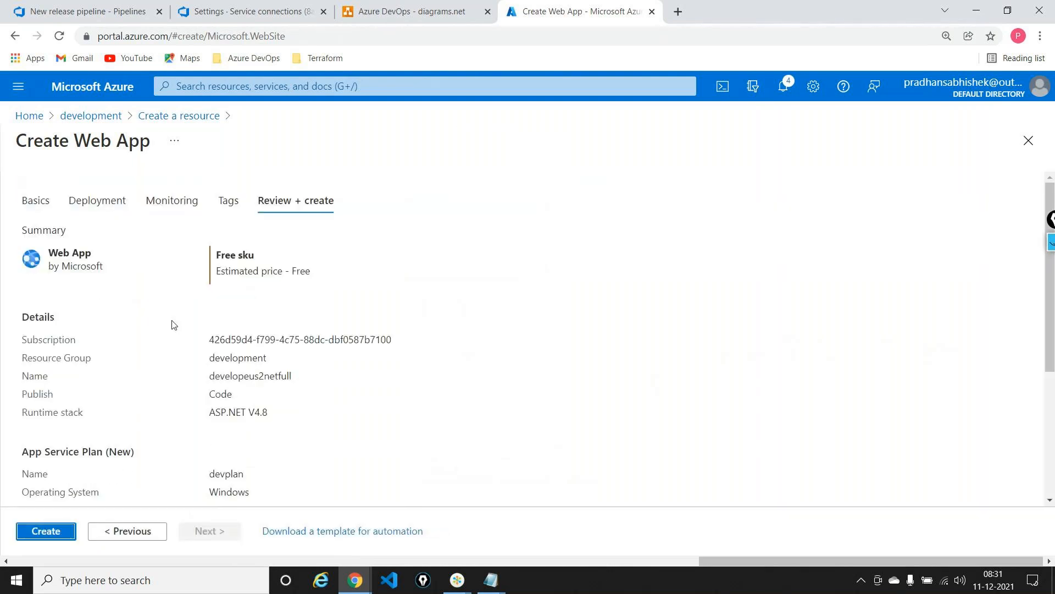
click(57, 532)
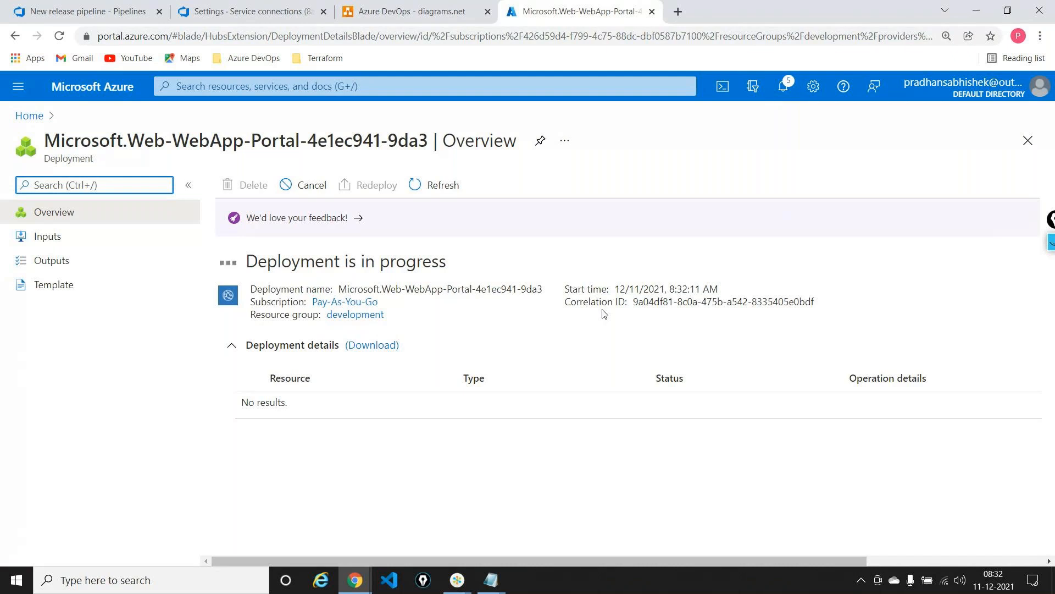
Refresh the web app's deployment overview to check its progress
key(alt+Tab)
key(alt+Tab)
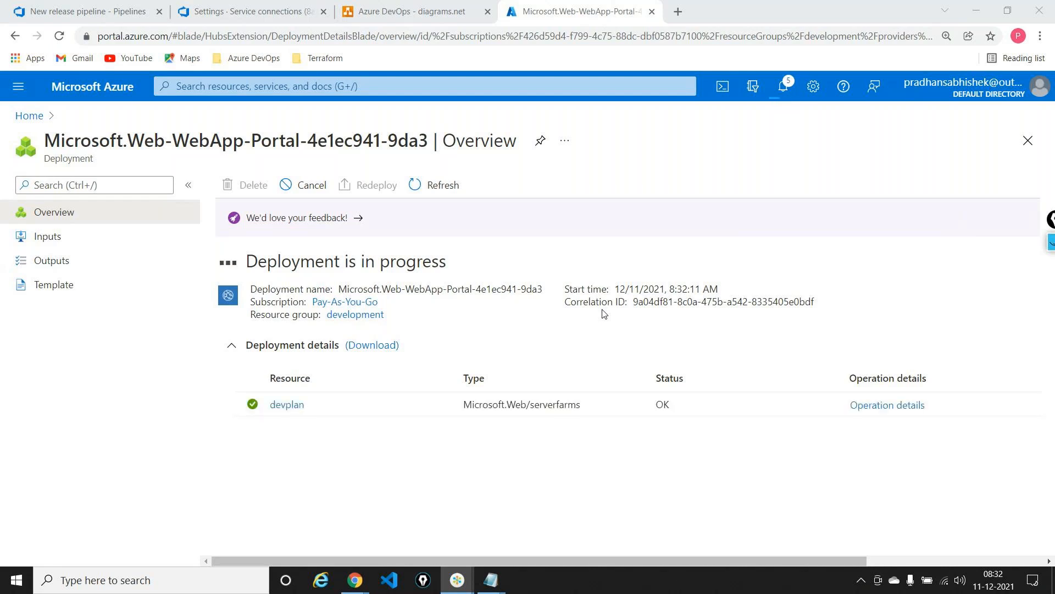
click(604, 314)
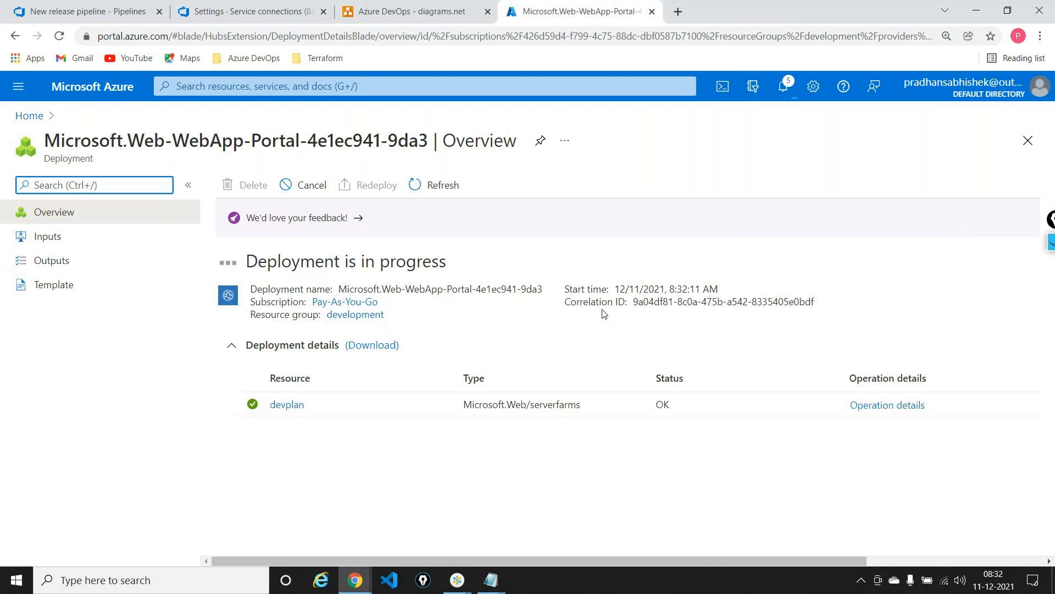
click(454, 186)
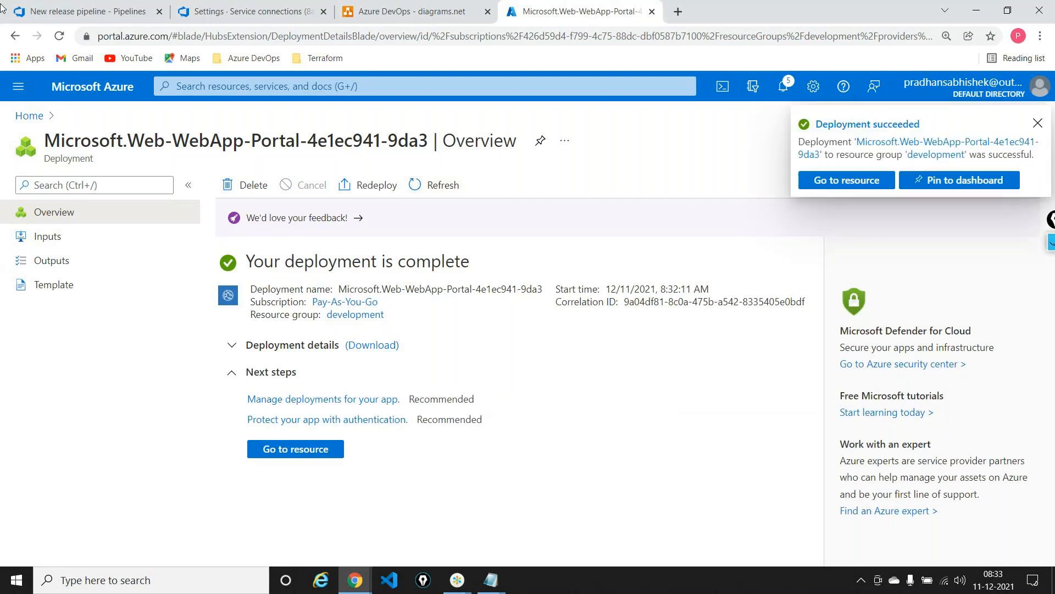
In the netpipeline-release deploy task in Azure DevOps, refresh the App Service names and set App Service name to developeus2netfull
click(41, 12)
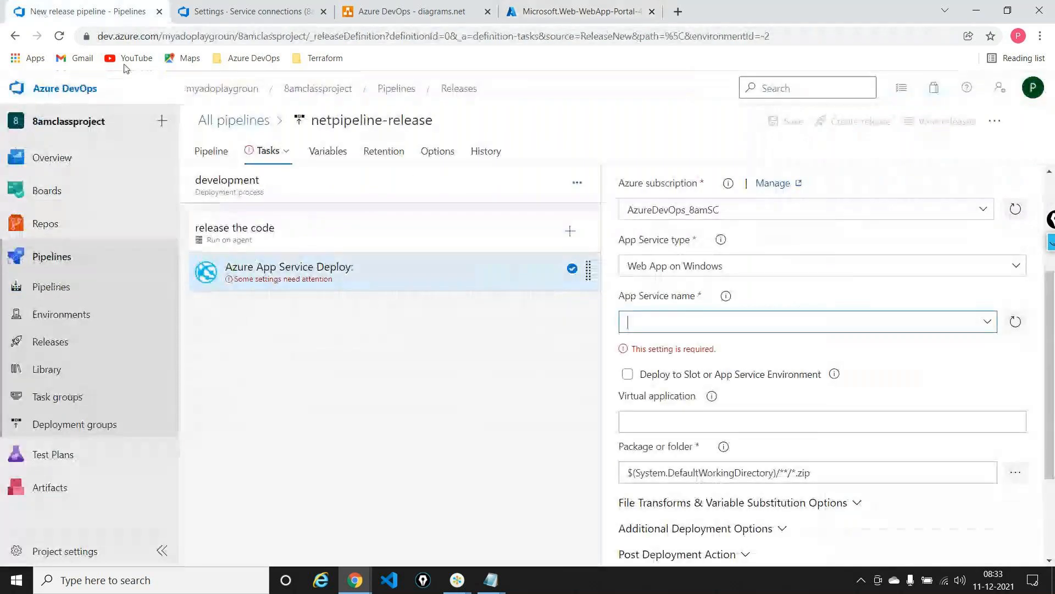
click(1017, 323)
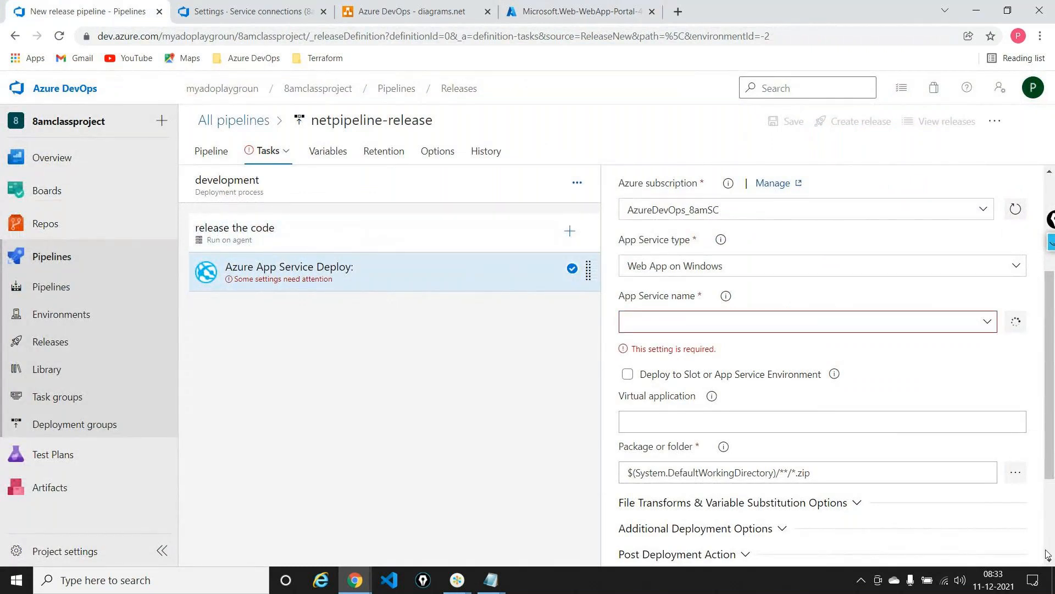
click(987, 322)
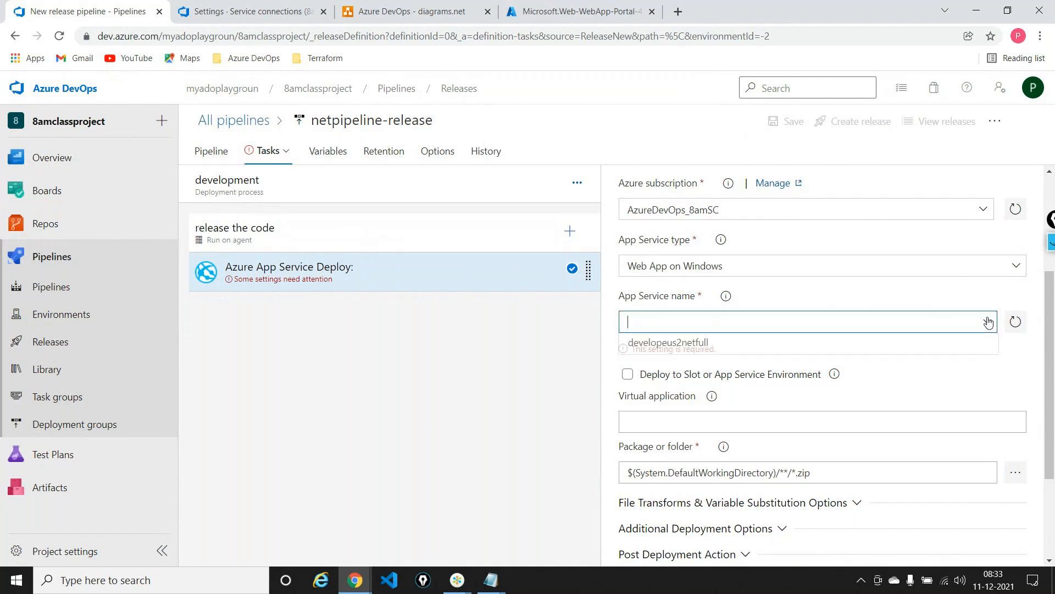
click(726, 349)
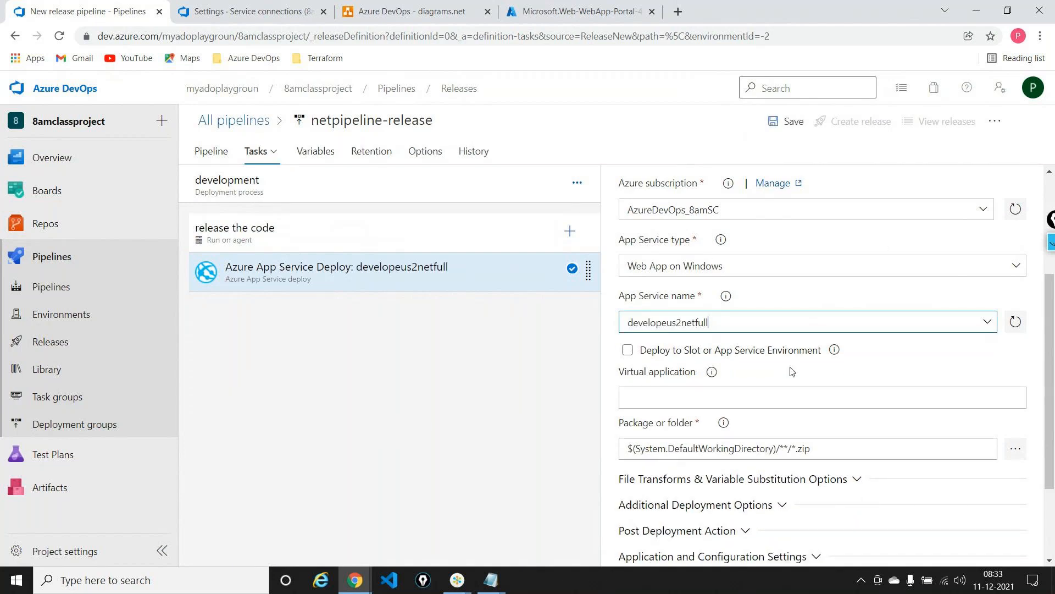
Set the deploy task's package to netfullframapplication.zip from the drop folder of the linked firstpipeline-fullframework build artifact
scroll(792, 371, down, 2)
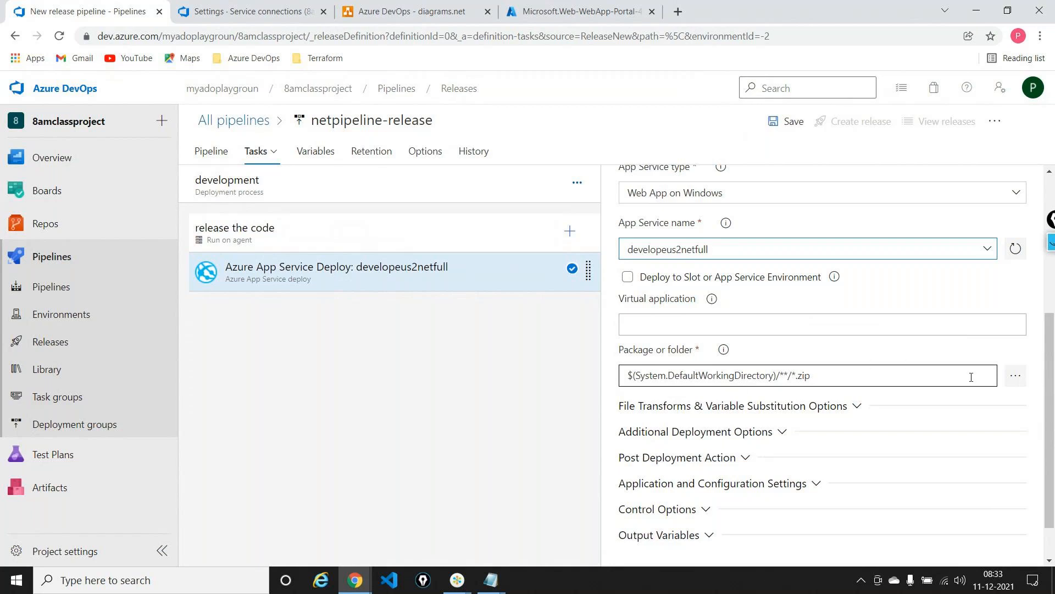
click(1013, 380)
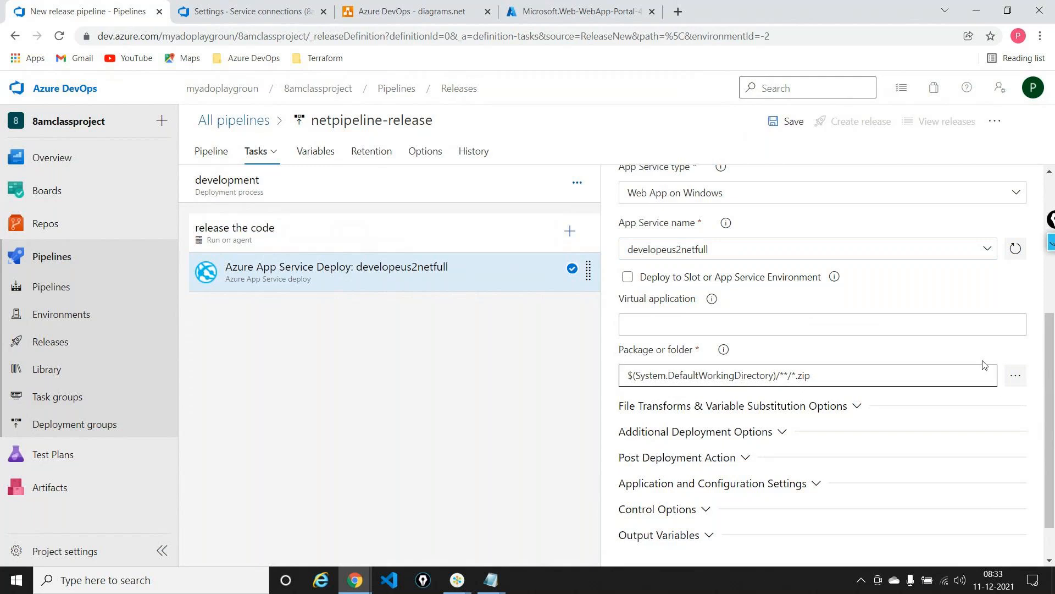
click(1016, 378)
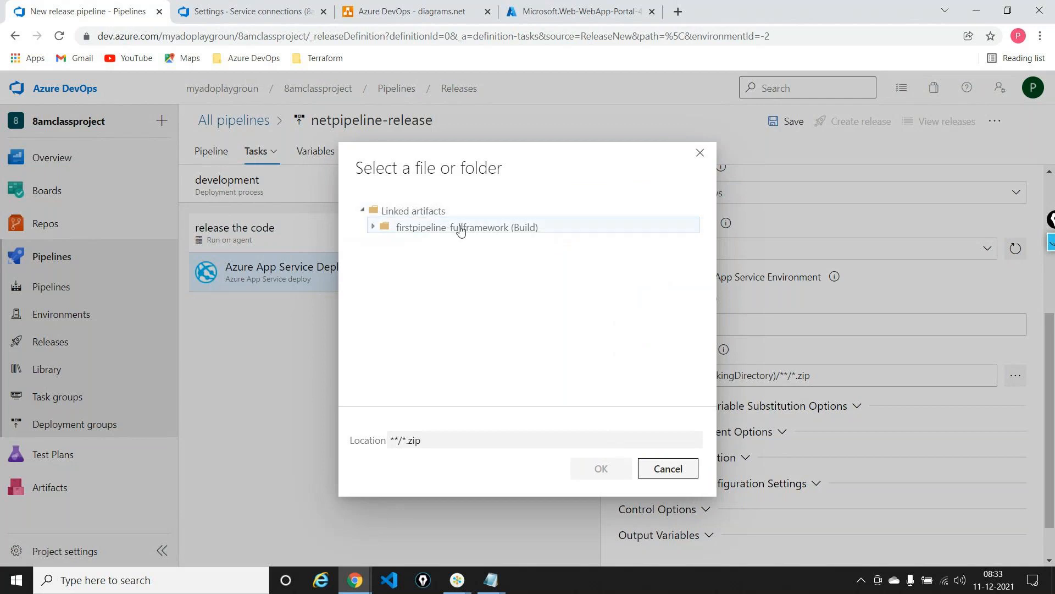
click(373, 228)
click(404, 249)
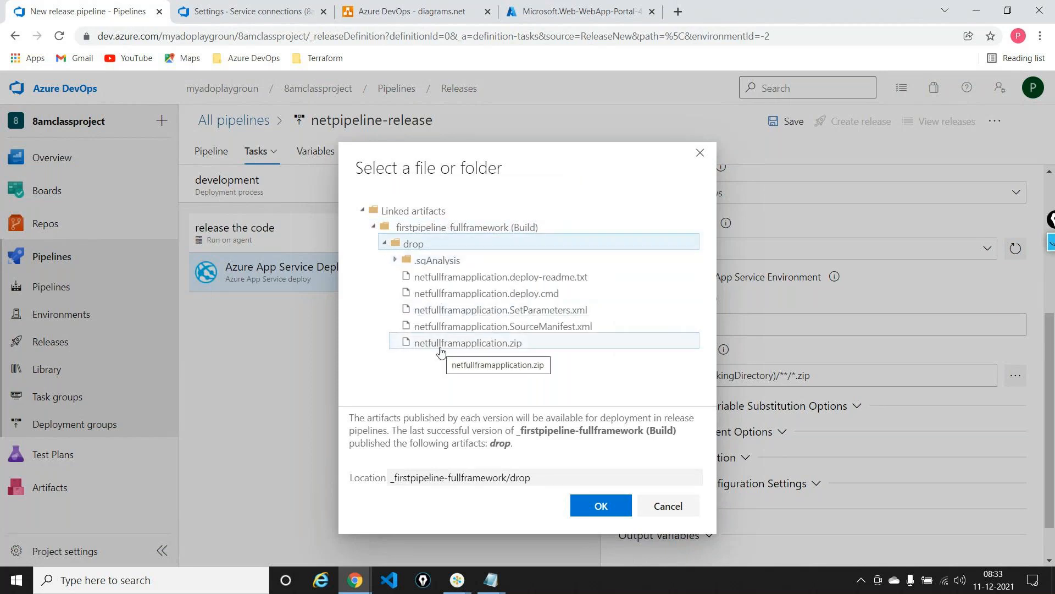
click(441, 345)
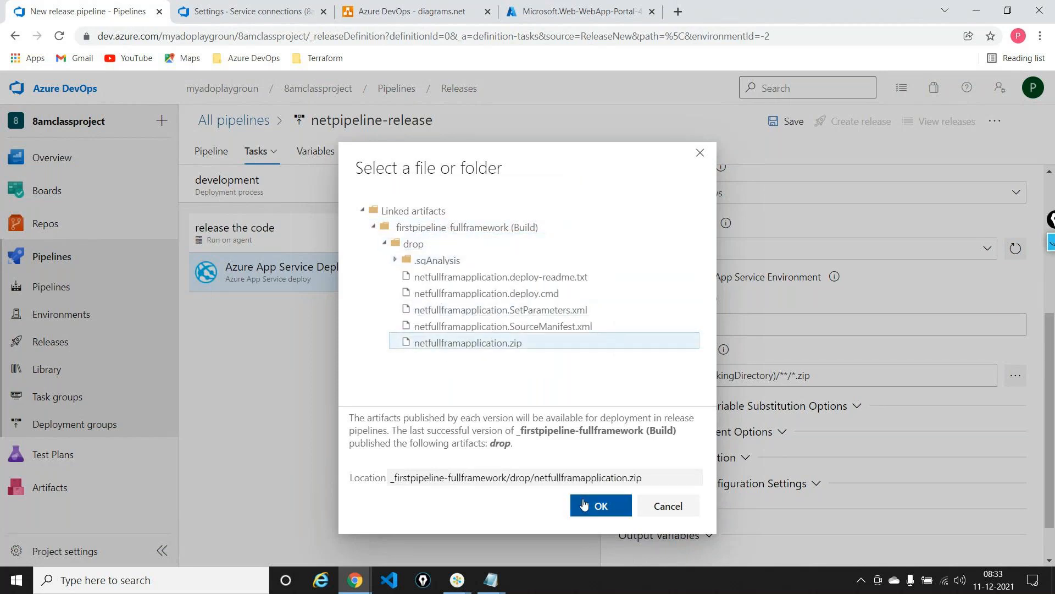
click(583, 505)
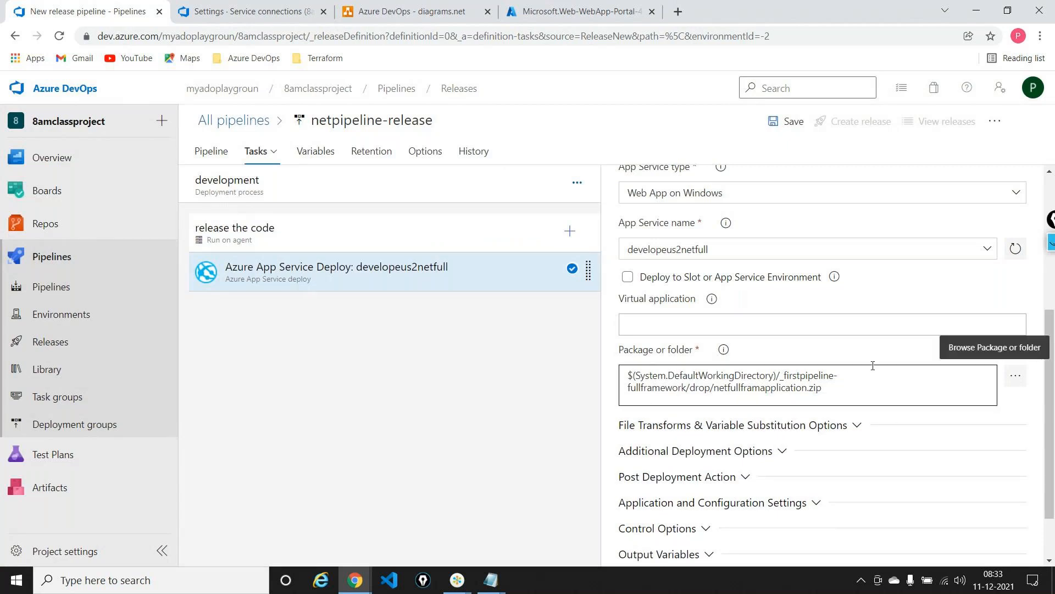
Review the deploy task's Additional Deployment Options, Post Deployment Action, and File Transforms & Variable Substitution Options sections
scroll(873, 365, down, 2)
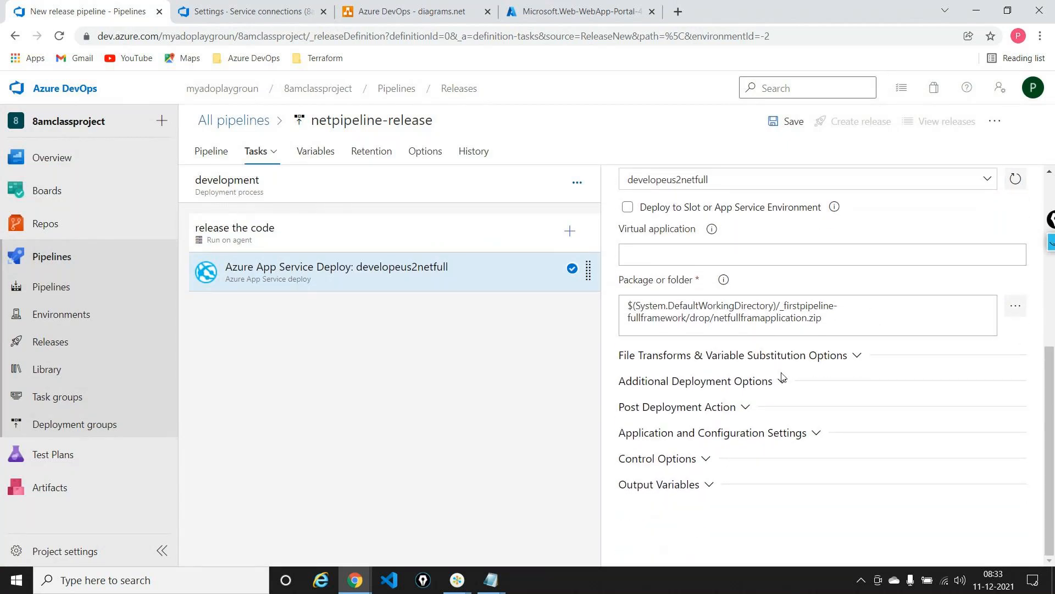
click(783, 379)
click(777, 382)
click(741, 406)
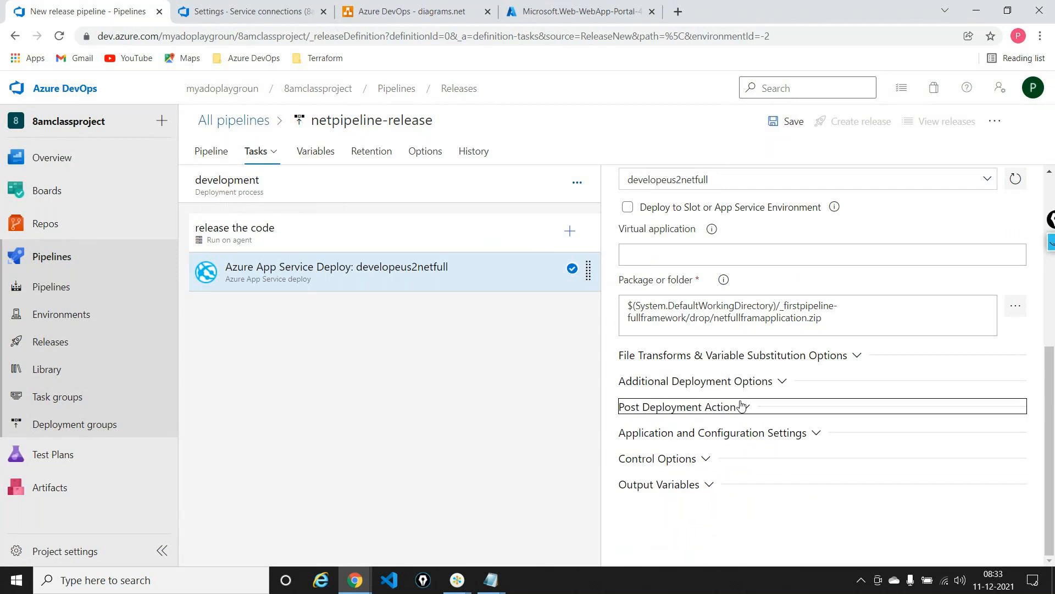
click(743, 406)
click(725, 356)
click(726, 356)
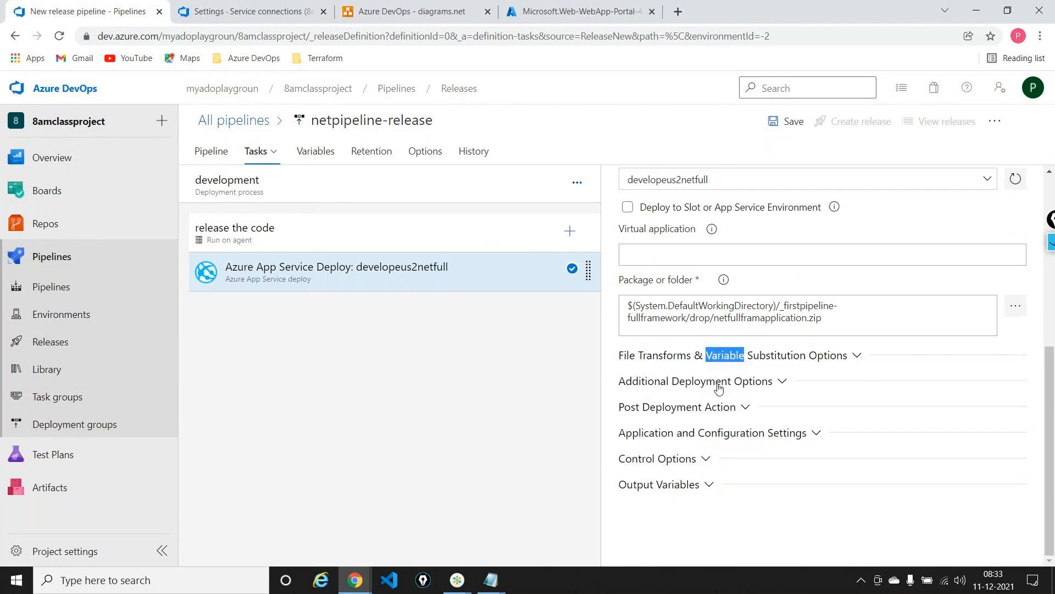
In the deploy task's Additional Deployment Options, enable Select deployment method with Web Deploy and enable Remove additional files at destination
click(718, 382)
click(630, 409)
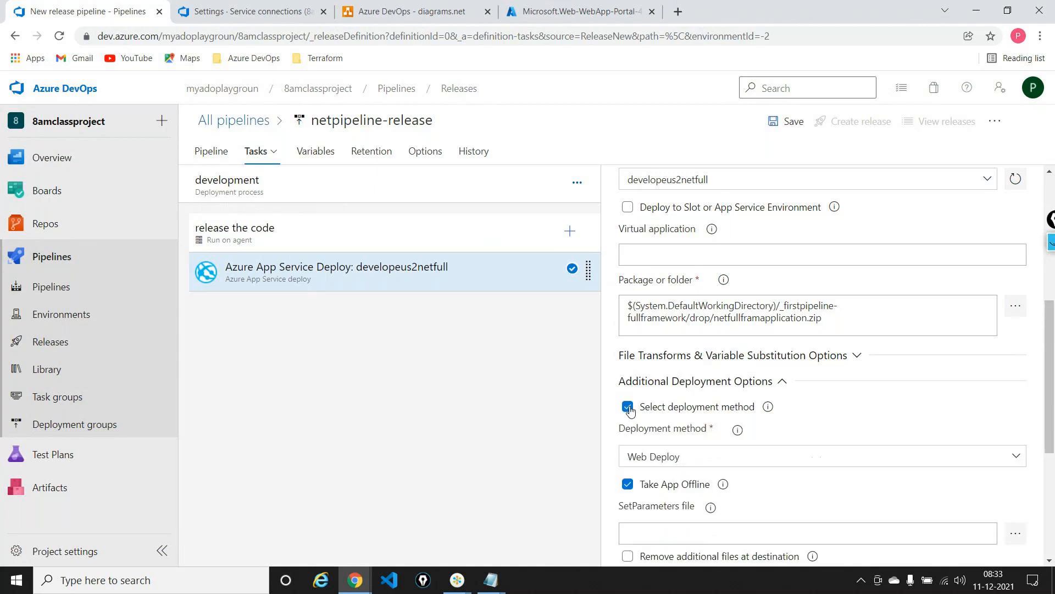
double_click(638, 407)
click(840, 412)
scroll(839, 412, down, 3)
scroll(840, 412, down, 2)
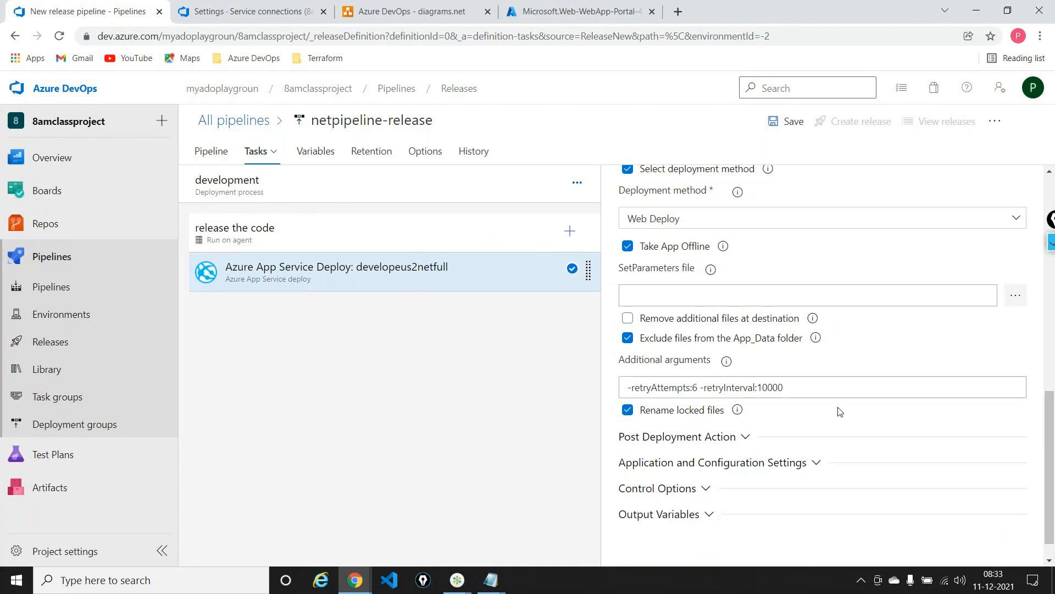
click(695, 323)
scroll(770, 324, up, 3)
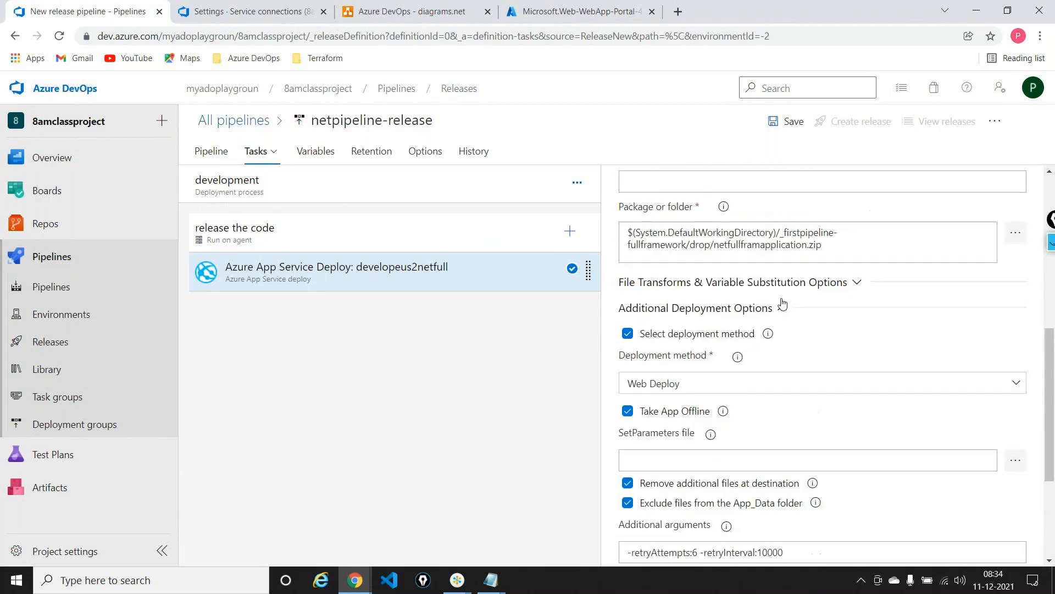
click(783, 306)
scroll(748, 396, up, 5)
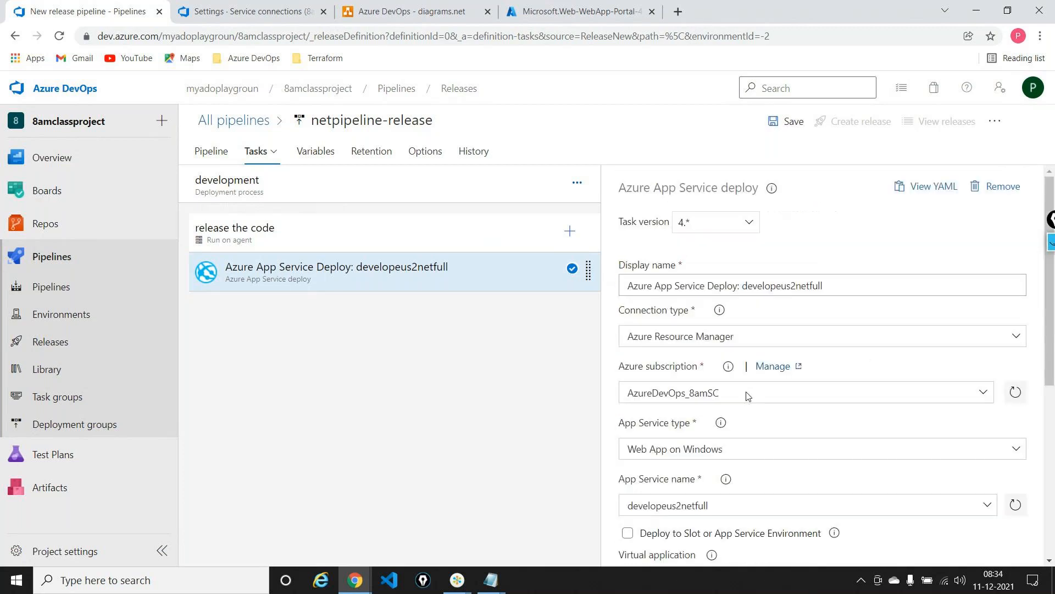
Save netpipeline-release in the root folder and create a new release using _firstpipeline-fullframework version 20211210.3
click(787, 121)
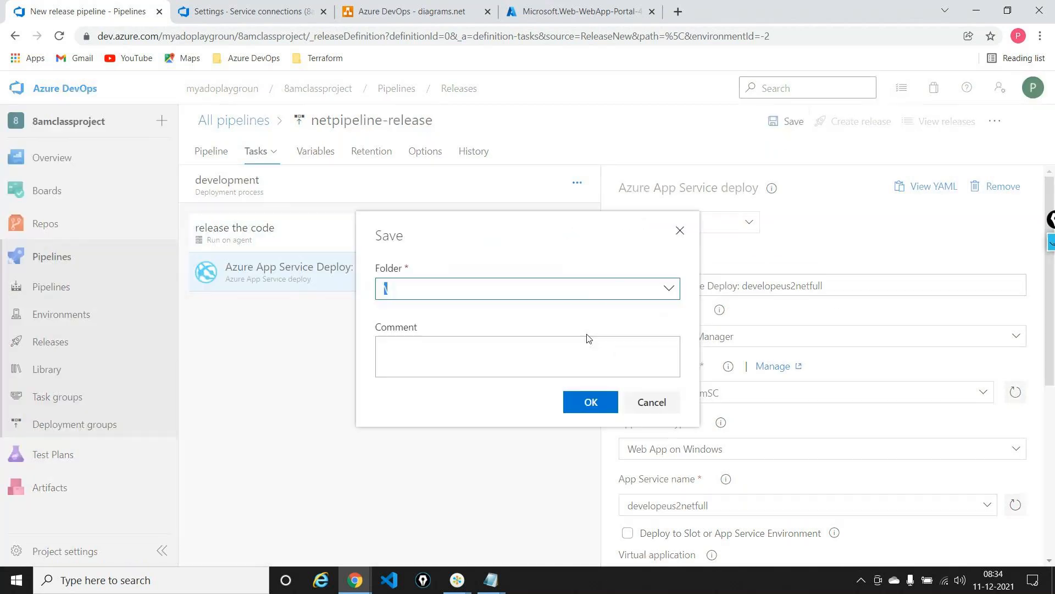
click(587, 402)
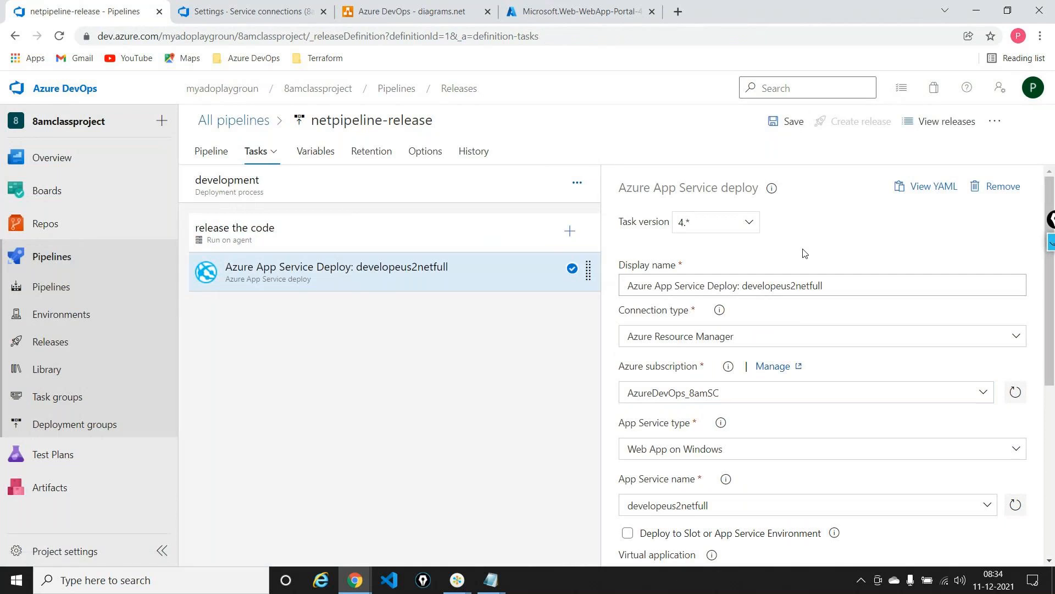
click(203, 162)
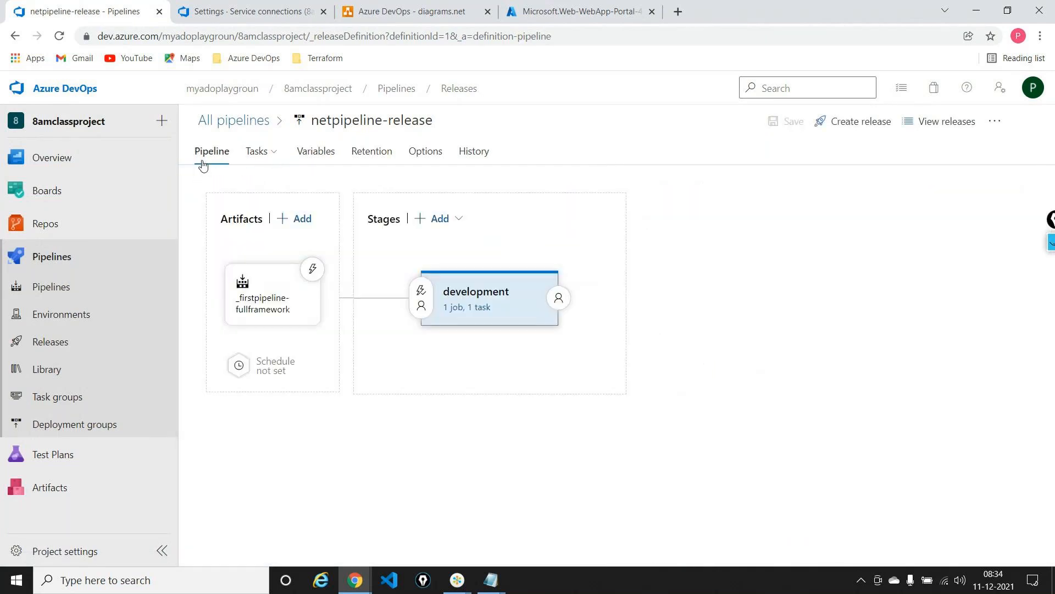
click(860, 120)
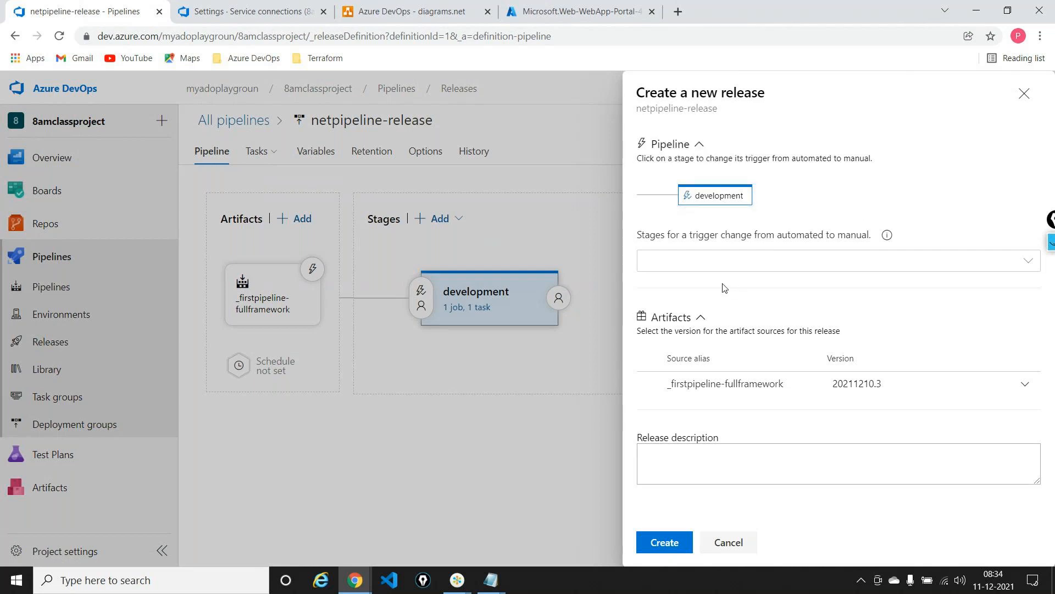
click(669, 542)
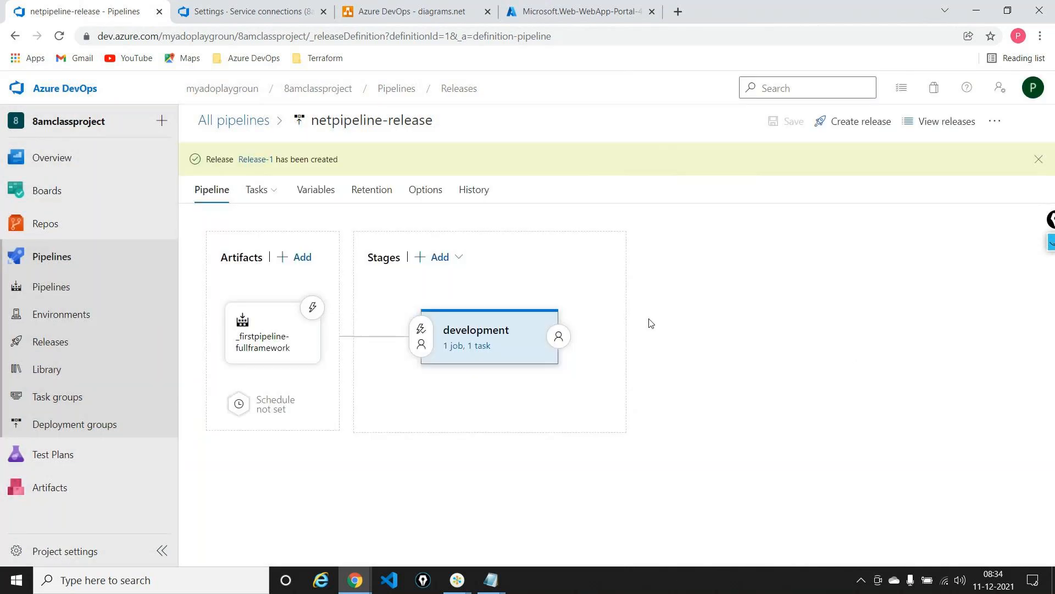
Open Release-1 and check the progress of its development stage deployment in the logs
click(254, 159)
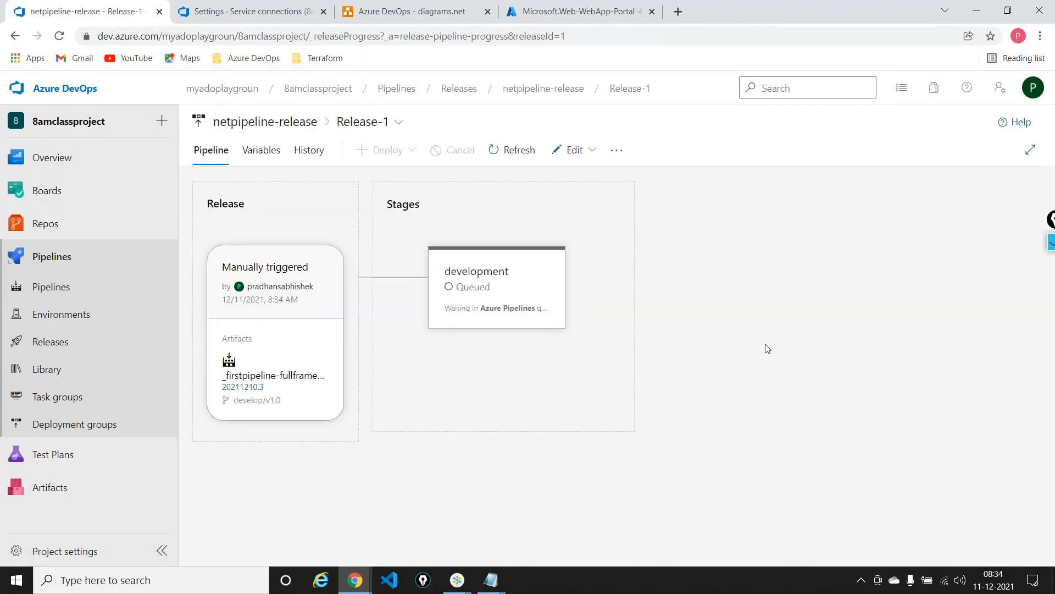
click(537, 356)
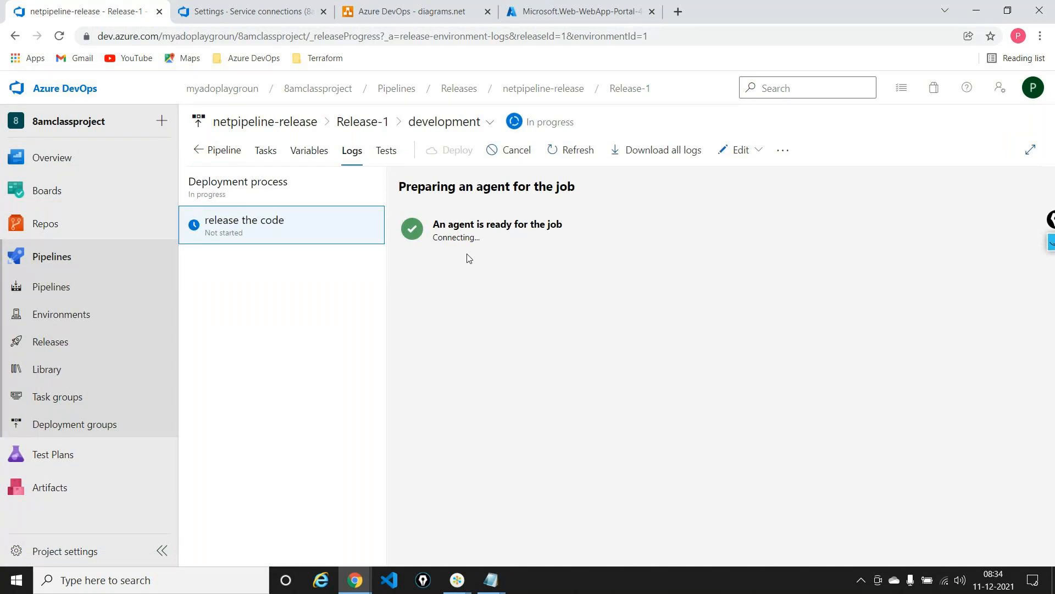
click(60, 36)
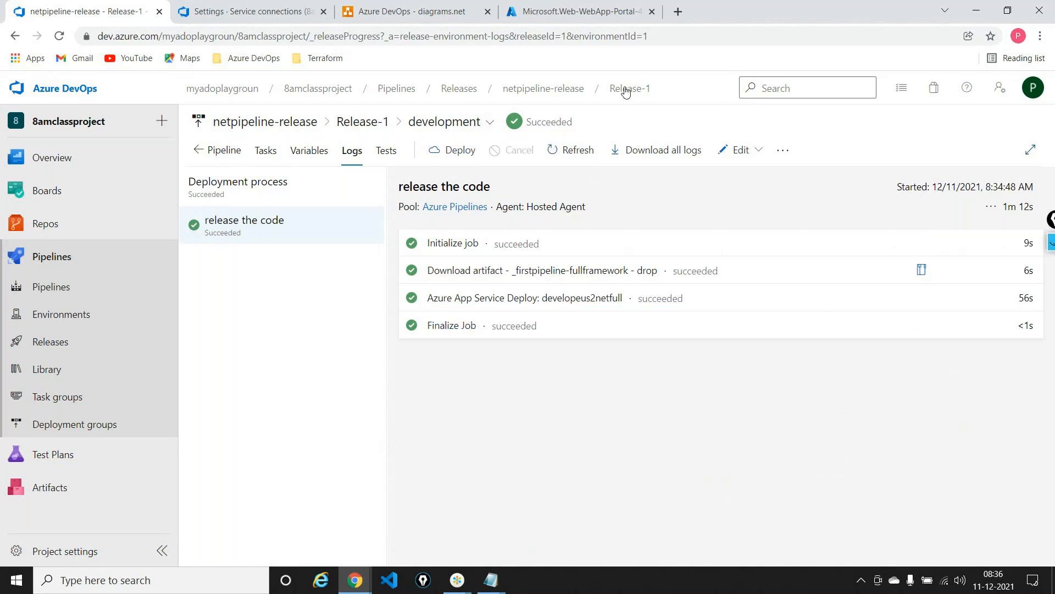
Switch to the Azure portal, go to the deployed developeus2netfull resource and browse its website
click(582, 16)
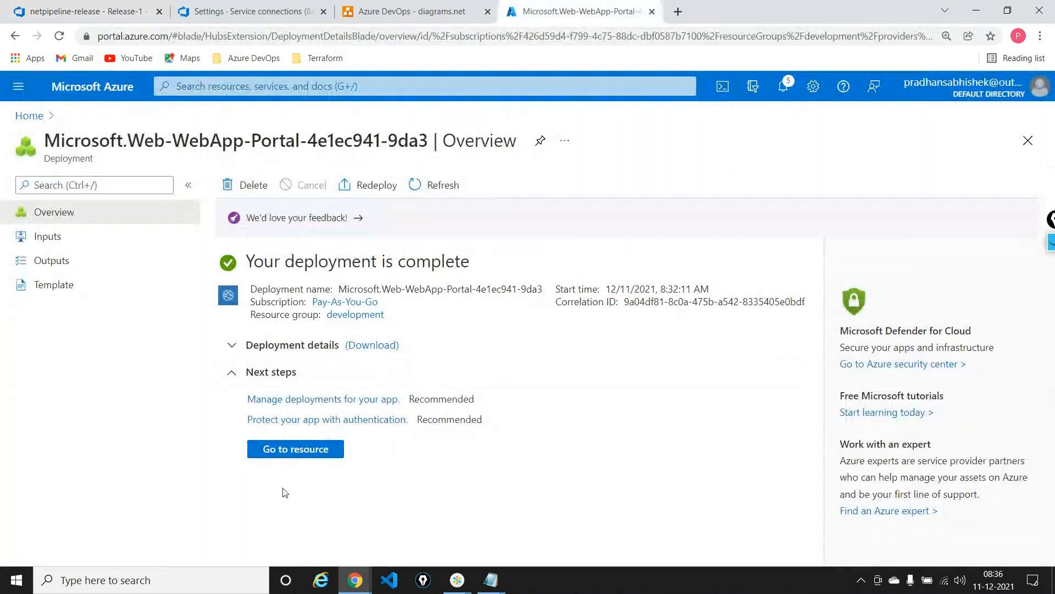
click(297, 450)
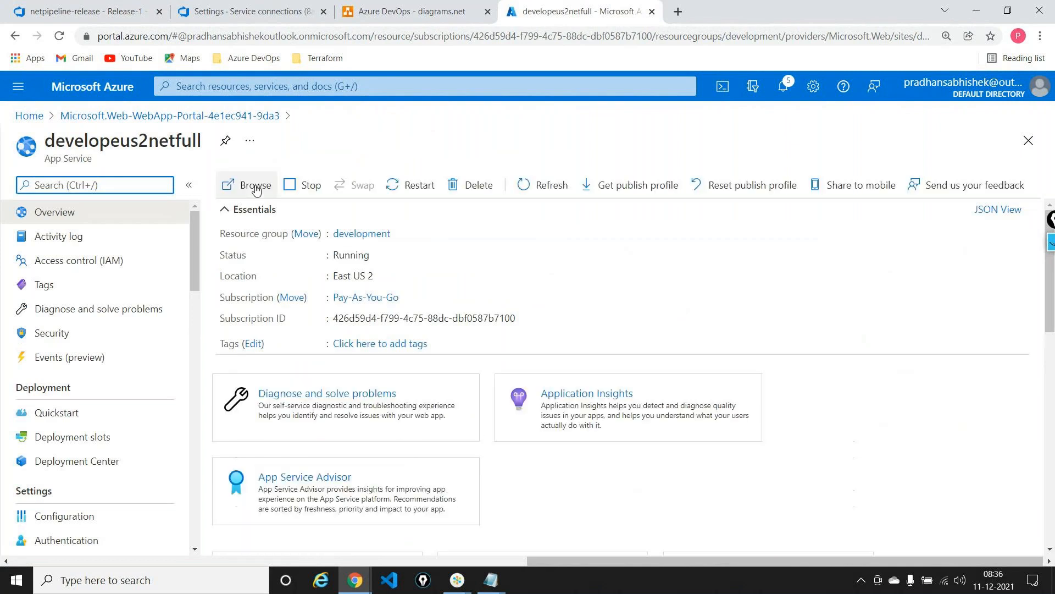
click(256, 187)
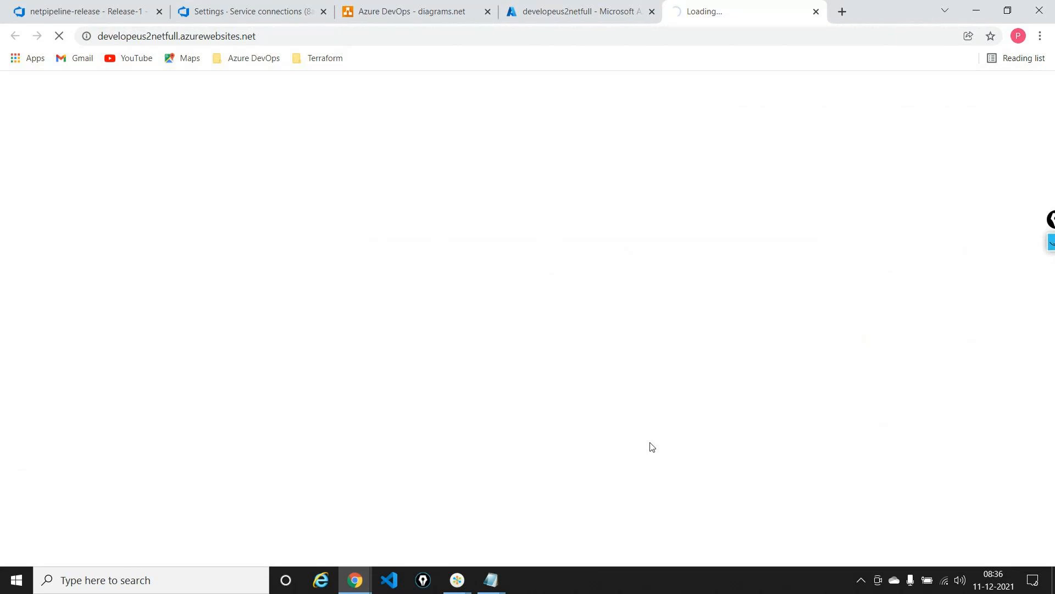
Switch to the diagrams.net Azure DevOps diagram and trace the flow from the repository through CI to Release
click(434, 21)
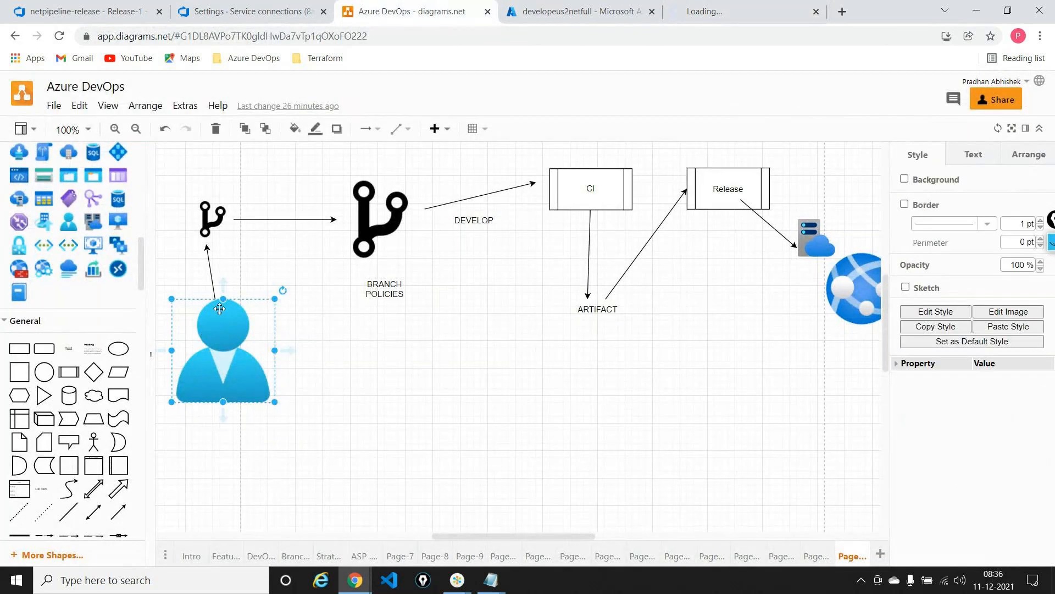
click(206, 220)
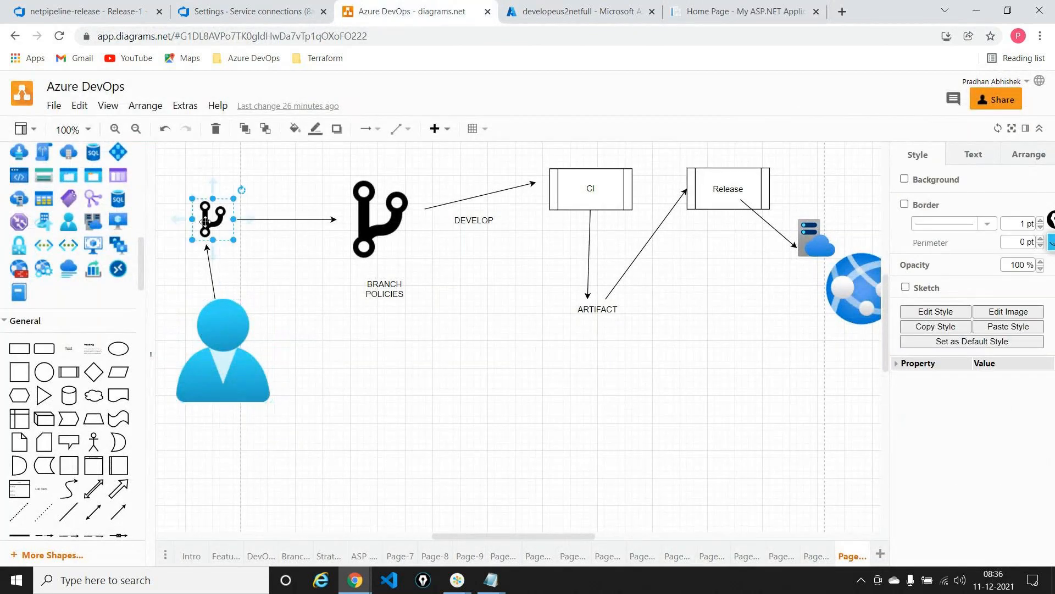
click(339, 235)
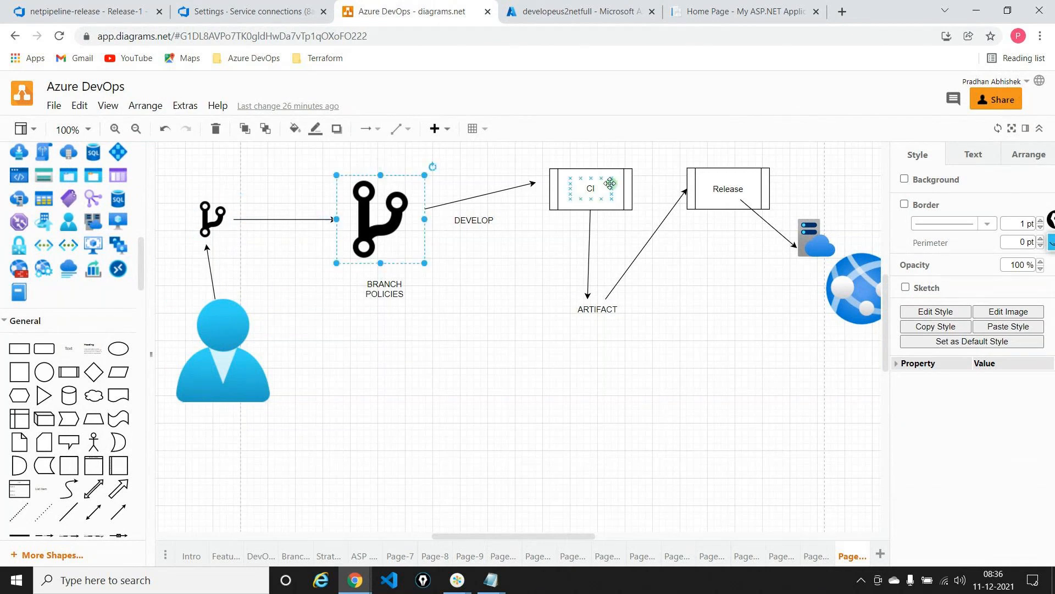
click(610, 183)
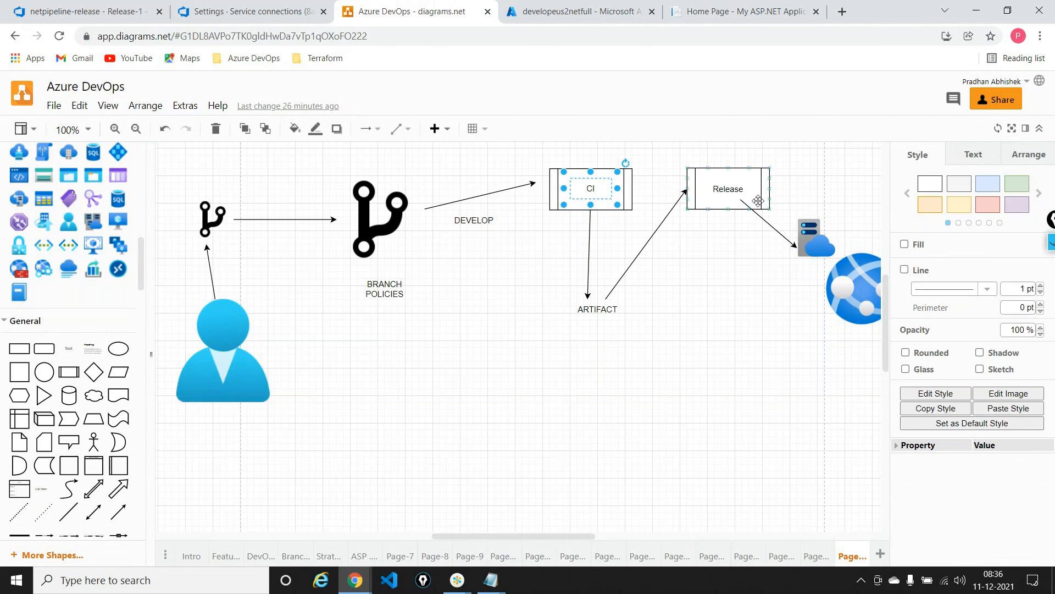
click(731, 189)
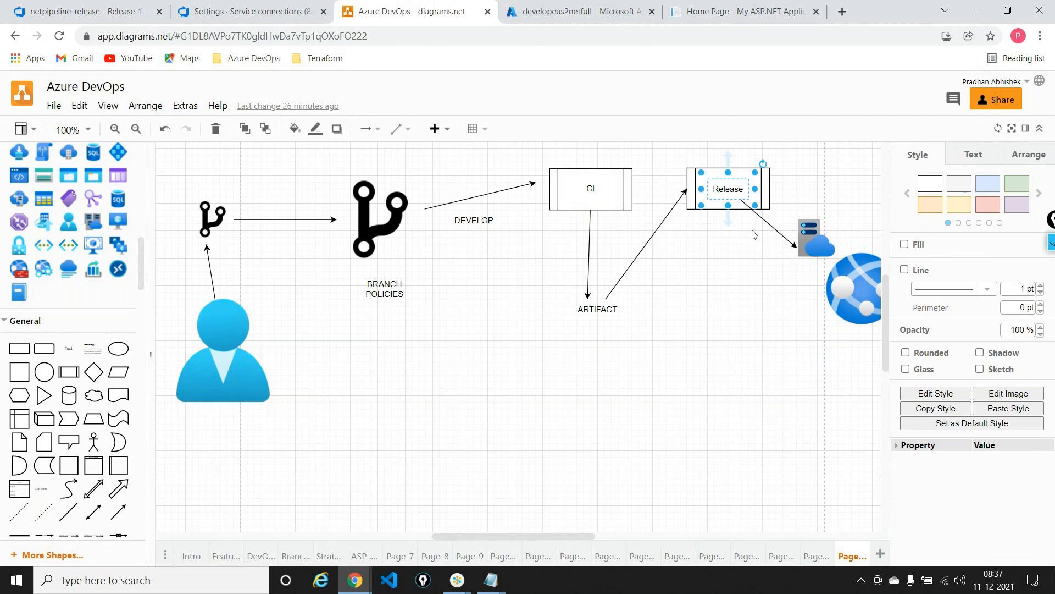
Switch to the deployed developeus2netfull site and examine the application version text on its home page
click(723, 6)
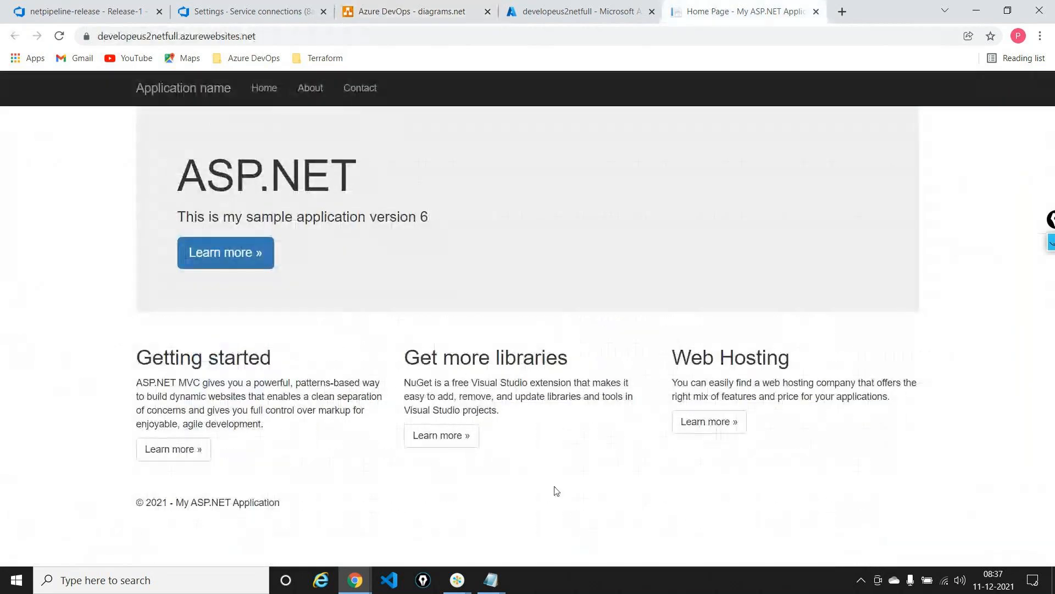
drag(182, 217, 445, 227)
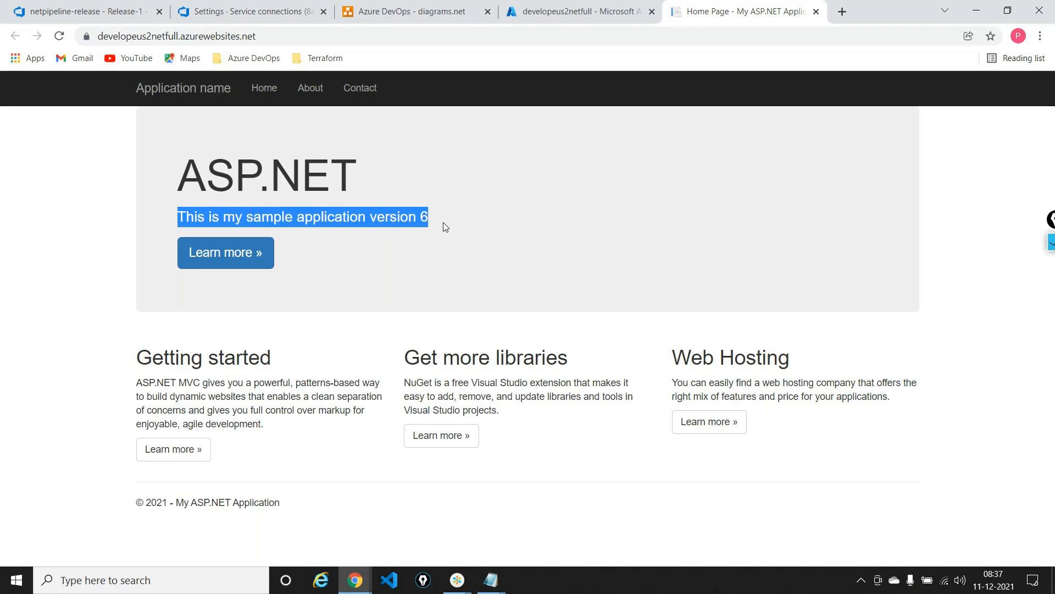
Back in Azure DevOps, edit the release pipeline and enable the continuous deployment trigger on the _firstpipeline-fullframework artifact
click(125, 11)
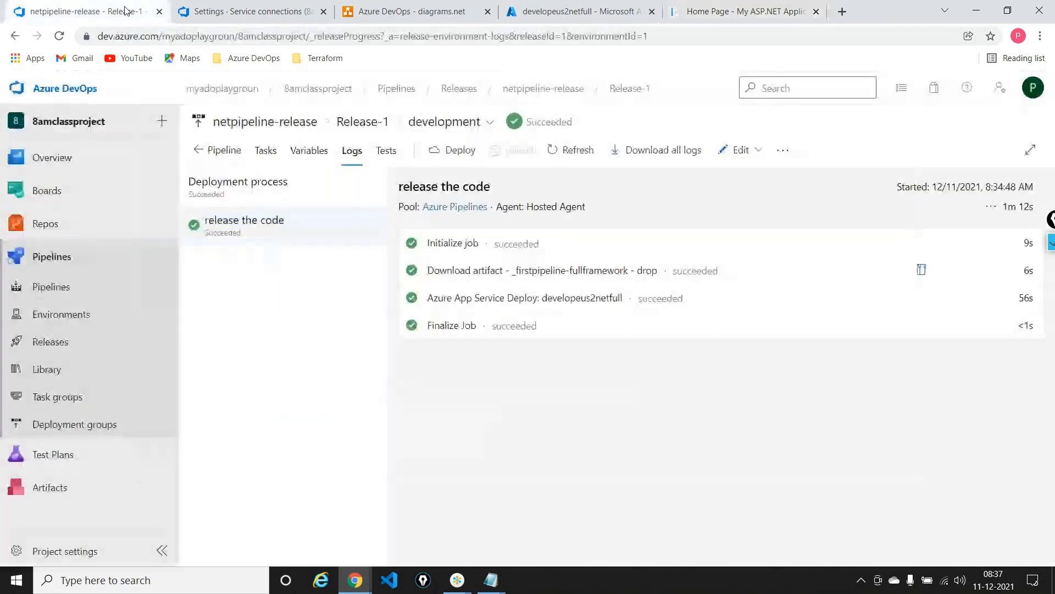
click(748, 150)
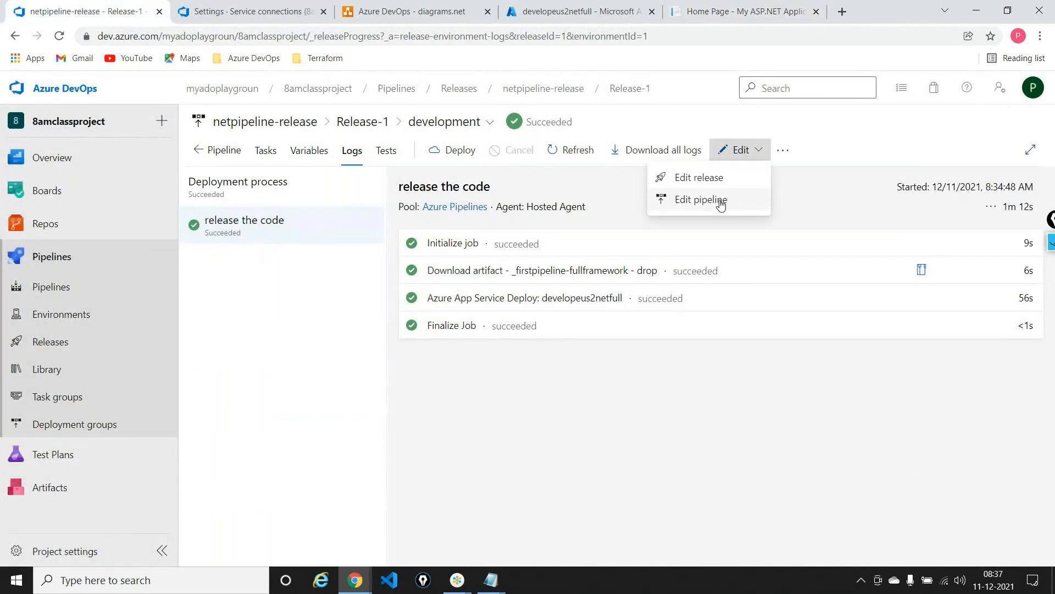
click(721, 202)
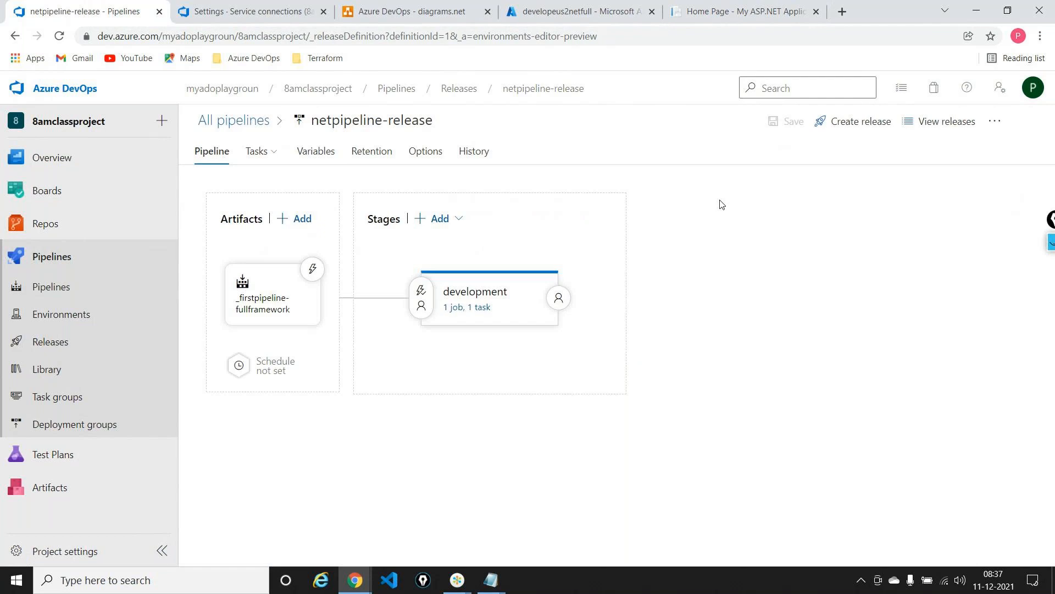
click(318, 277)
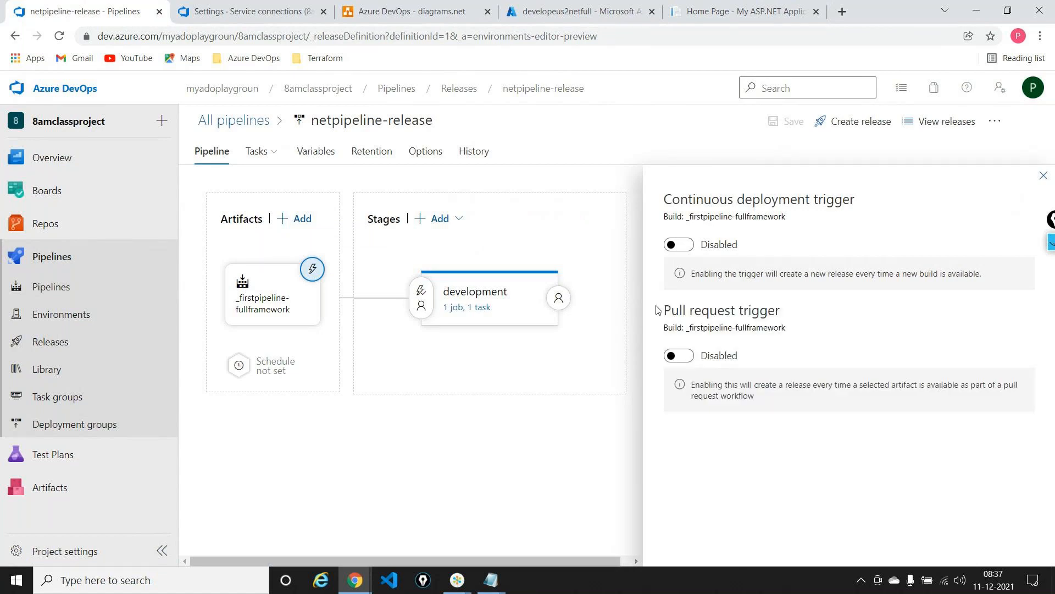
click(680, 247)
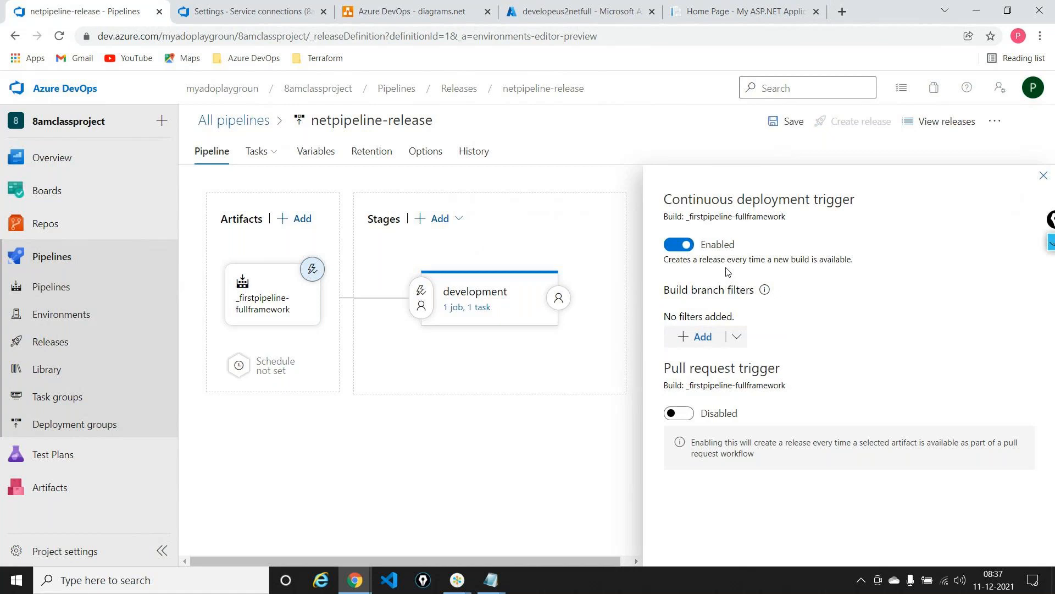
click(1042, 175)
Save the release pipeline with the comment "Enabled CD trigger"
click(787, 122)
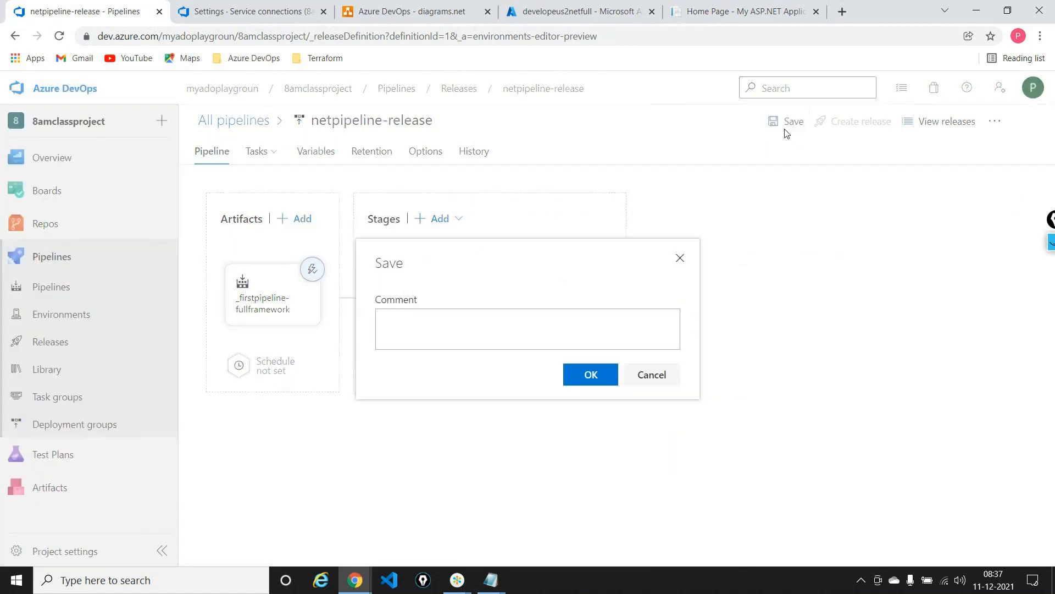
click(506, 343)
text(Enabled )
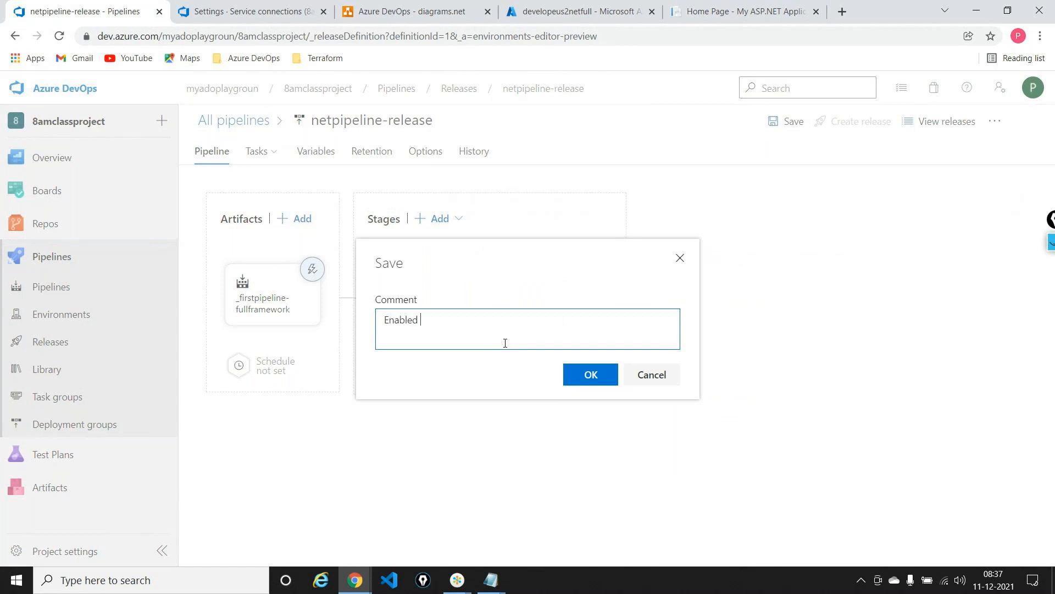
text(CD trigged)
key(BackSpace)
text(r)
click(582, 373)
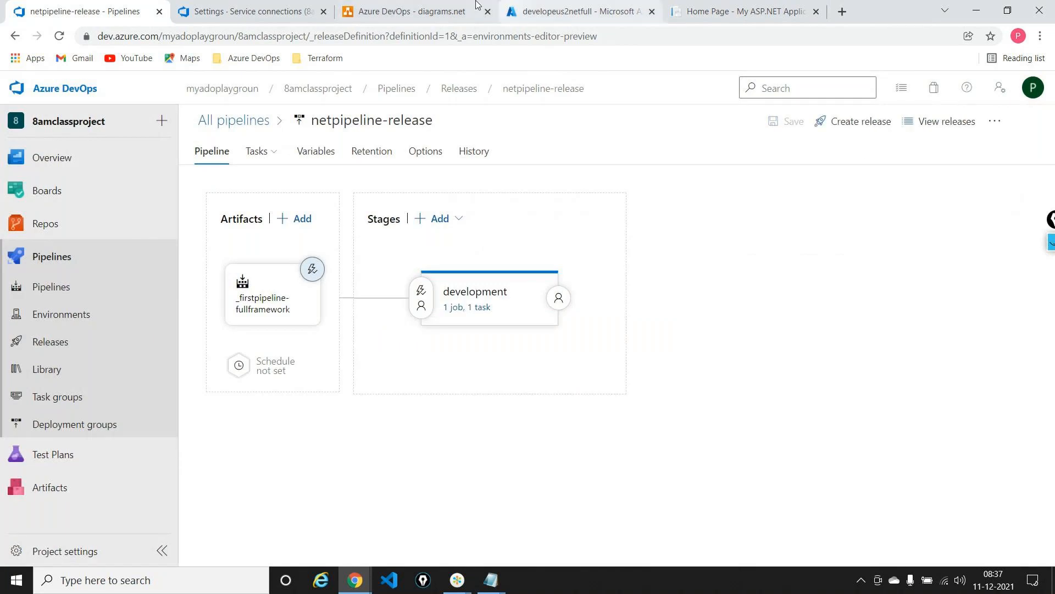
View the aspdotnetrepo files on the develop/v1.0 branch in Azure Repos and the deployed site's home page
click(411, 11)
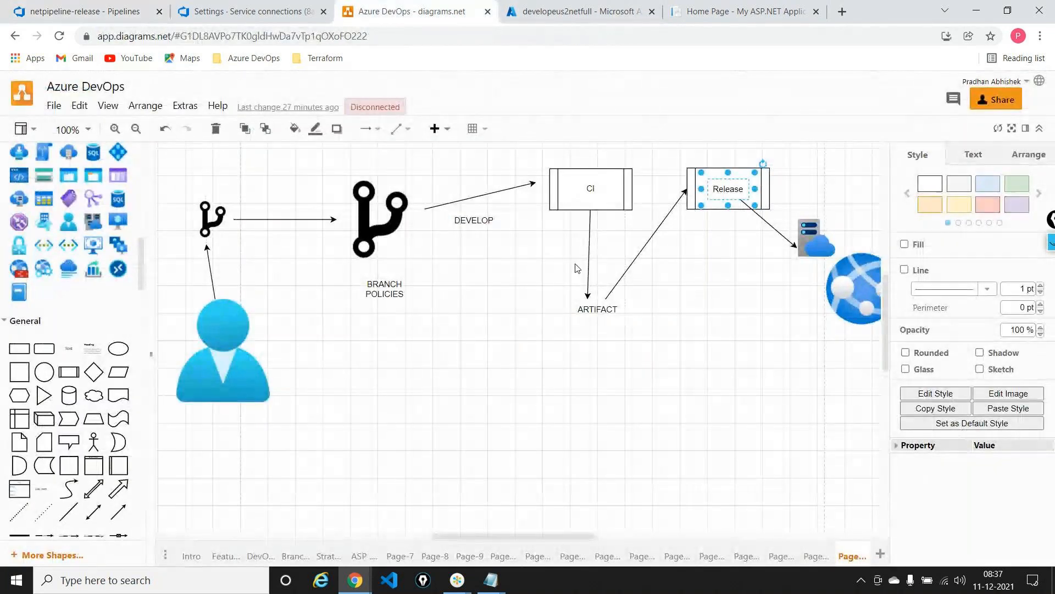
click(92, 6)
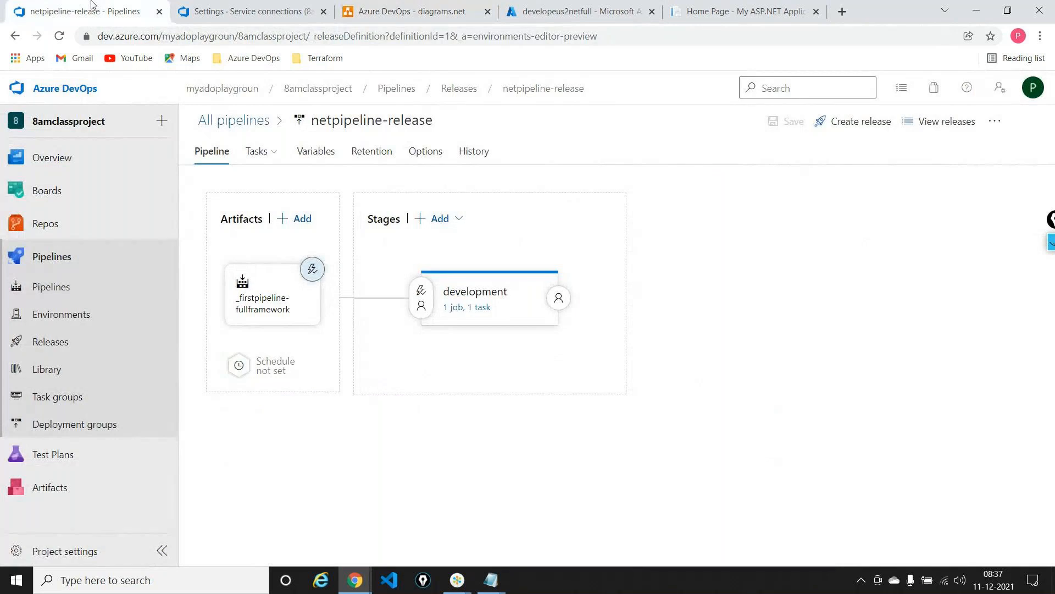
mouse_move(45, 223)
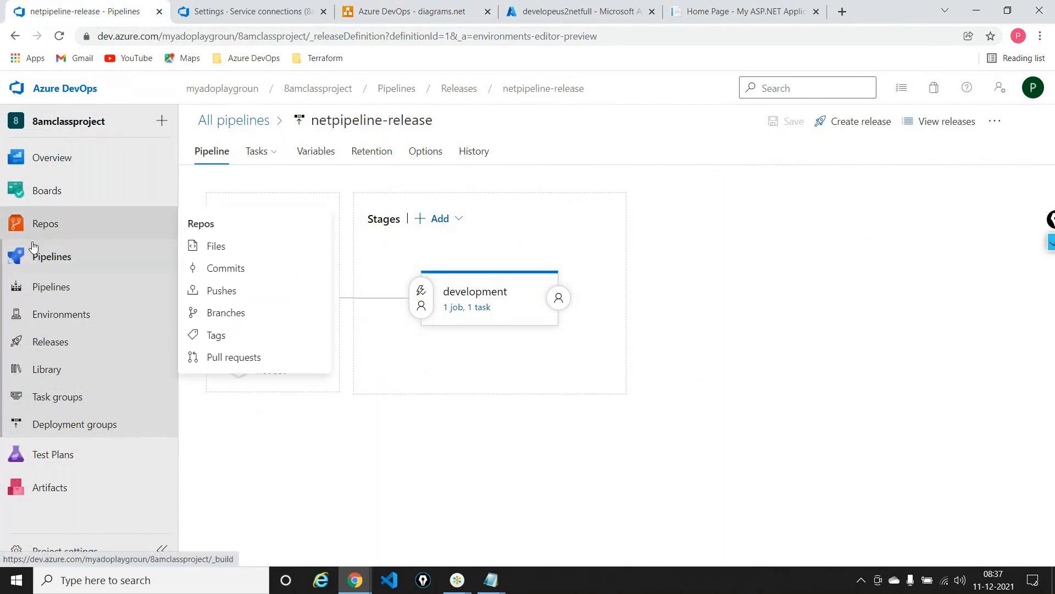
click(242, 247)
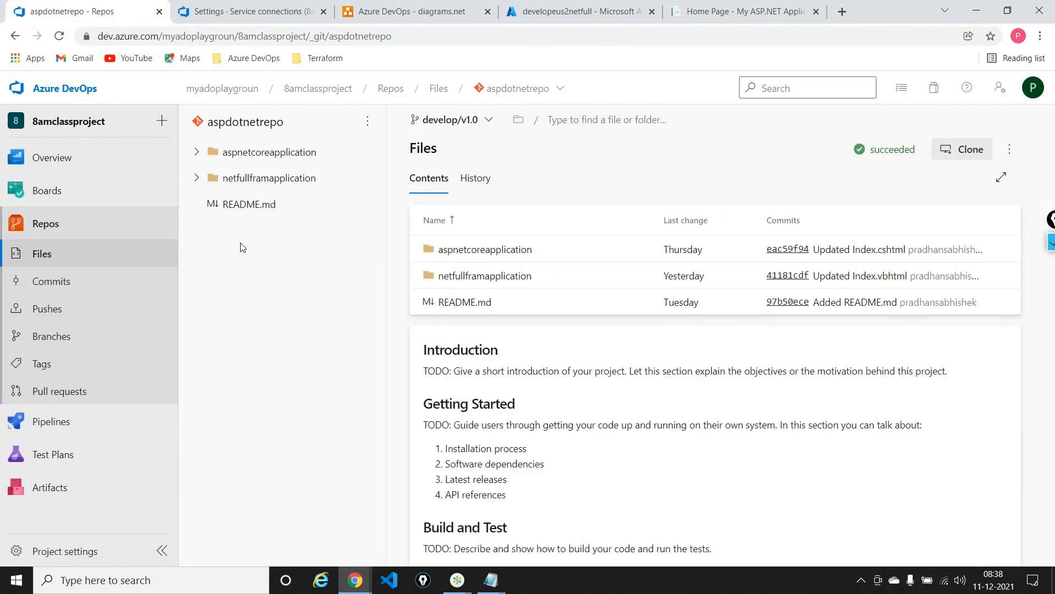
click(743, 11)
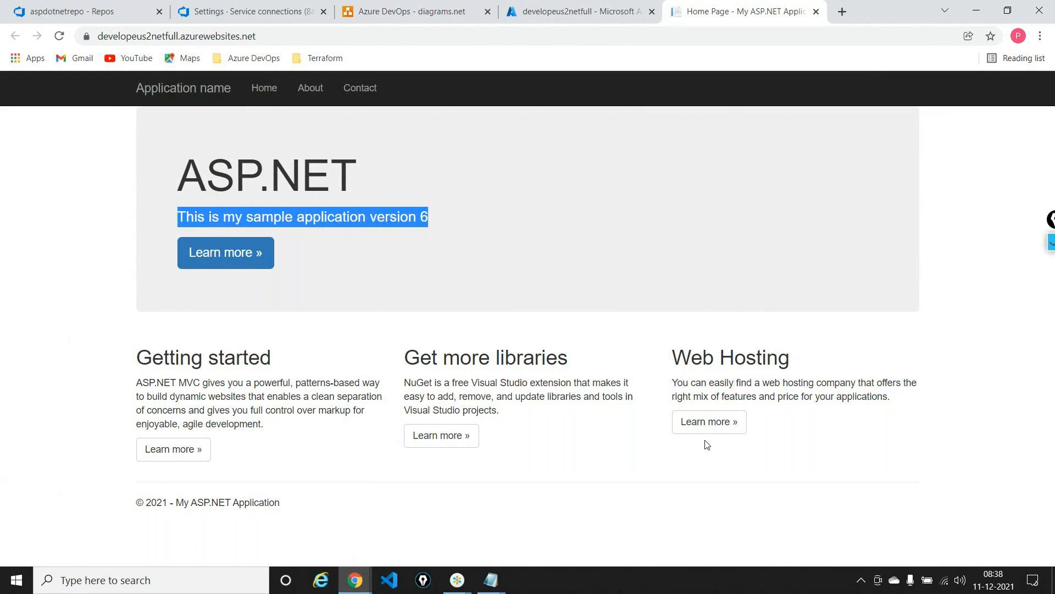
From the aspdotnetrepo page in Azure Repos, start cloning the repository in Visual Studio Code and allow the Git extension to open the link
click(83, 11)
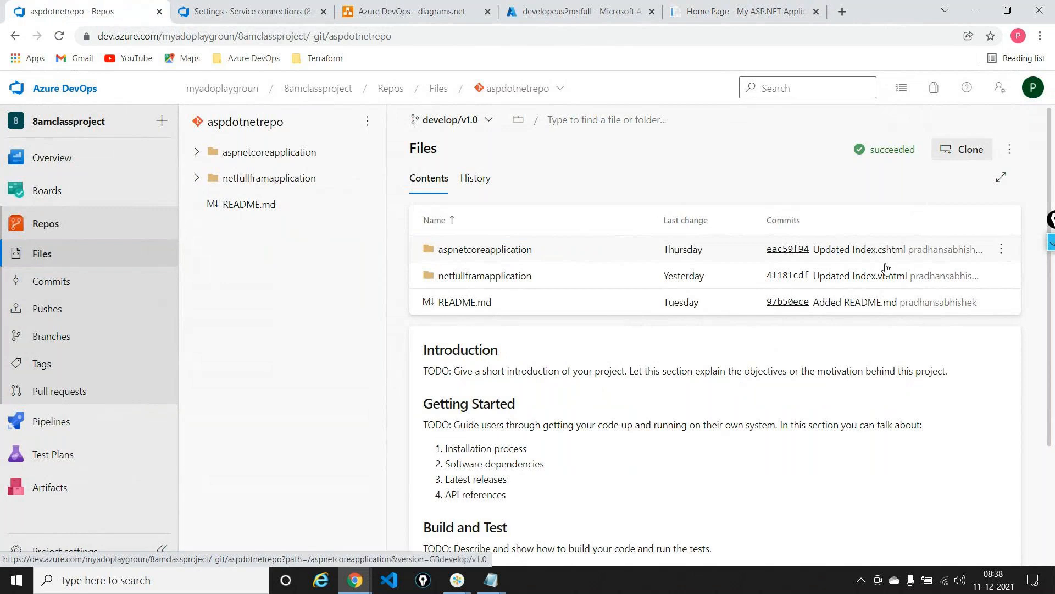
click(966, 158)
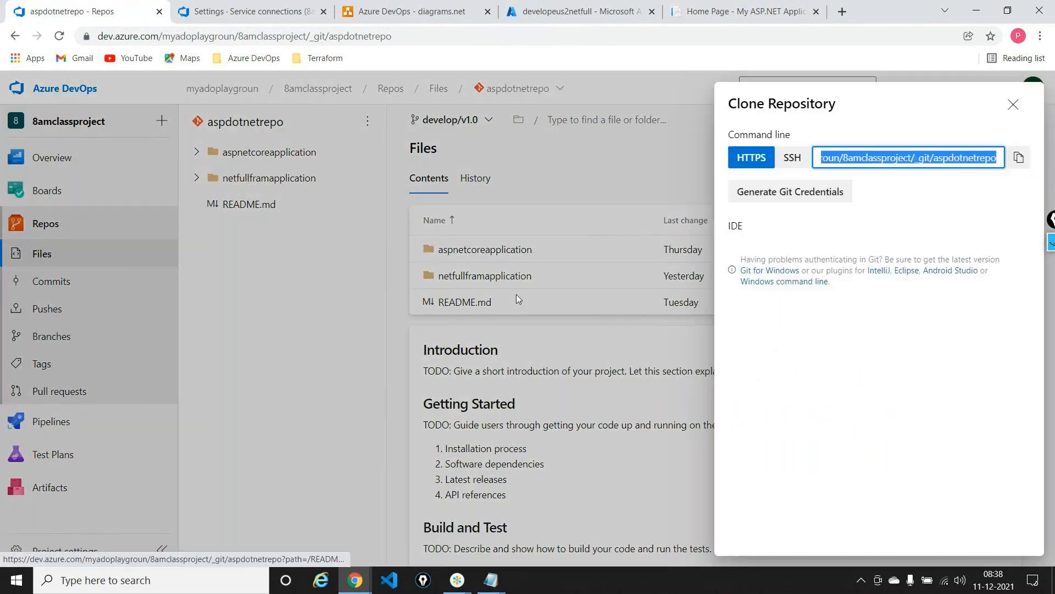
click(1015, 104)
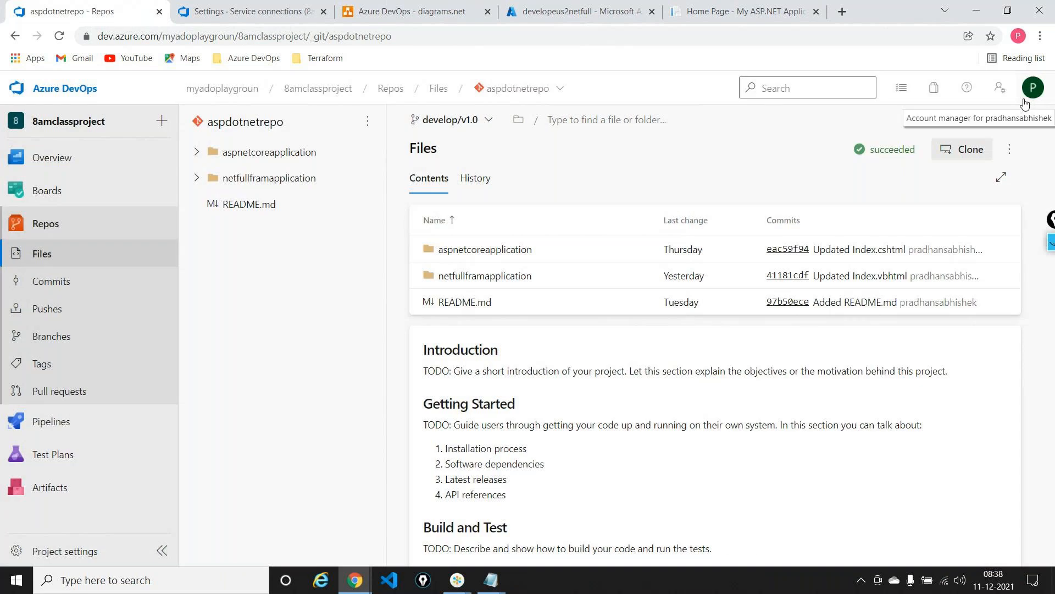
click(963, 149)
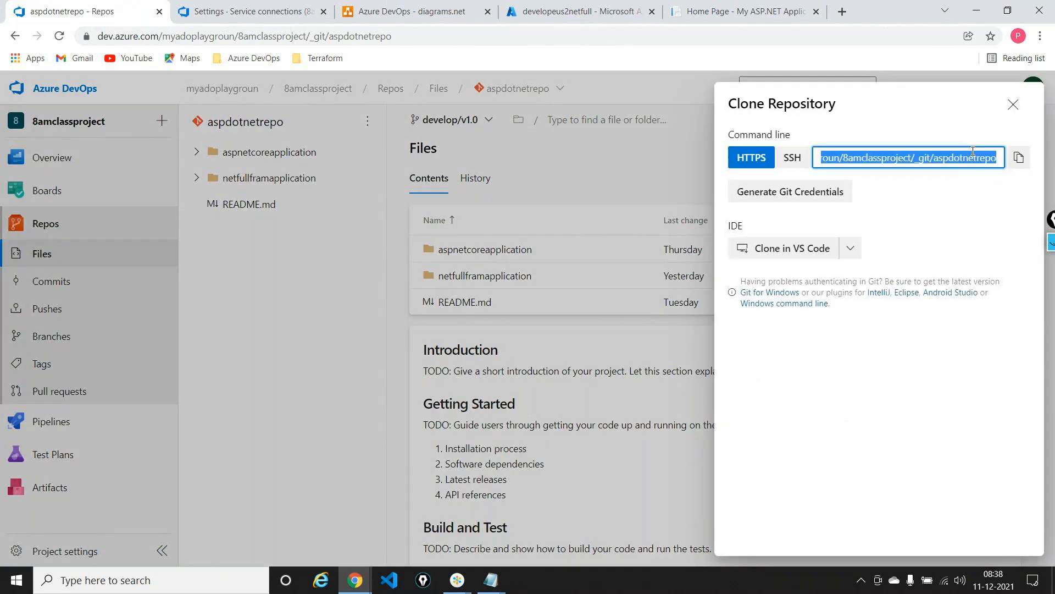
click(792, 248)
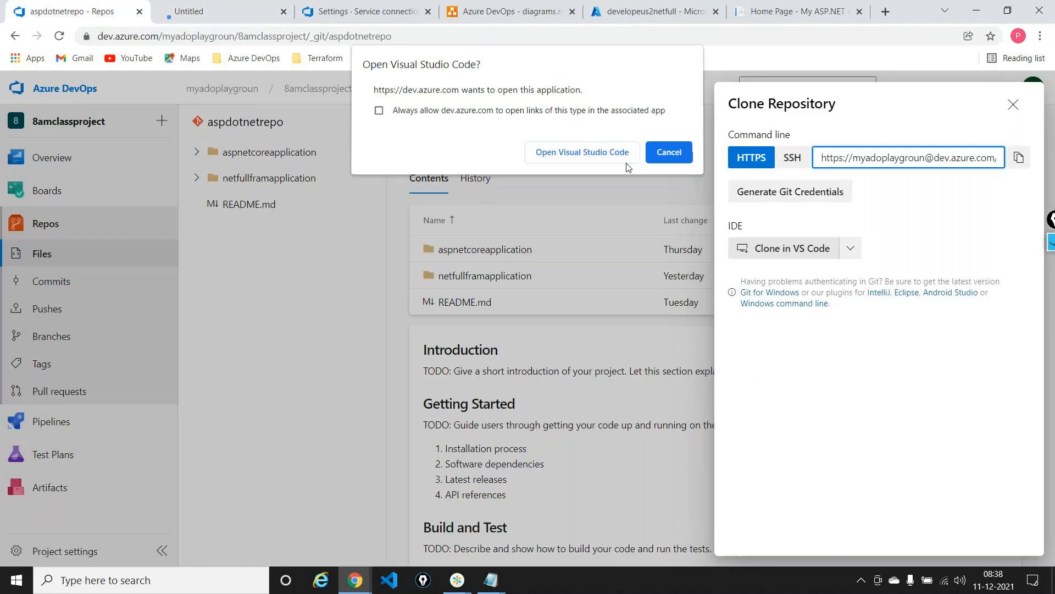
click(627, 161)
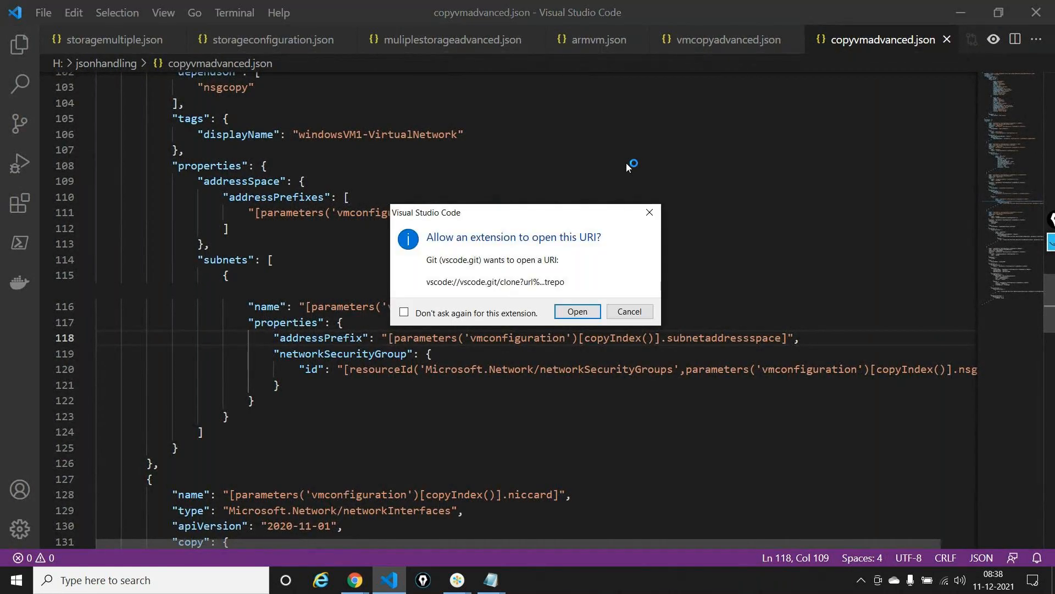
click(573, 307)
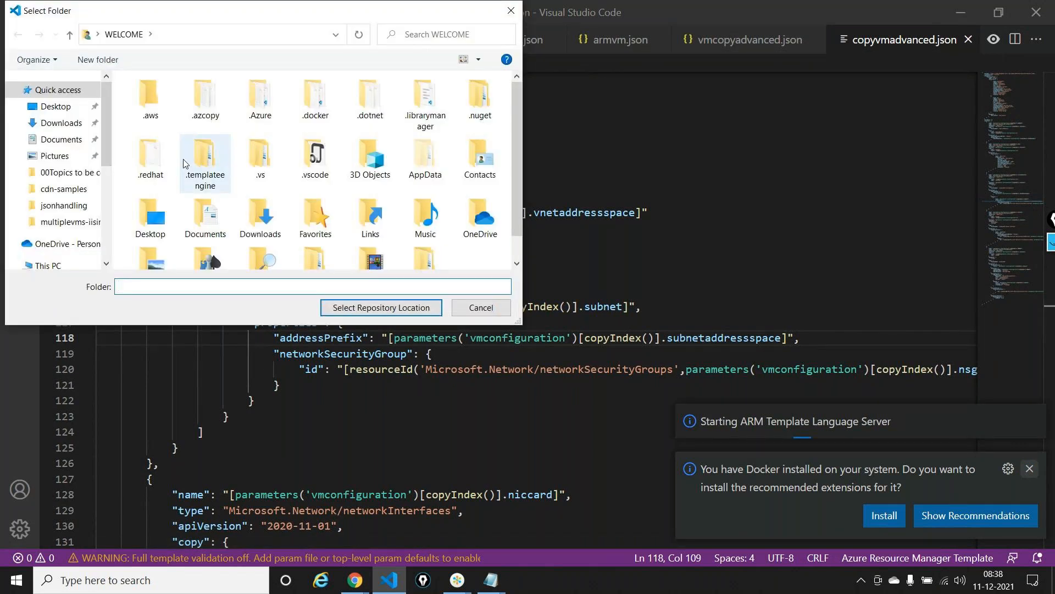
Create a folder named fullrepo on New Volume (H:) for the cloned repository
drag(104, 106, 119, 195)
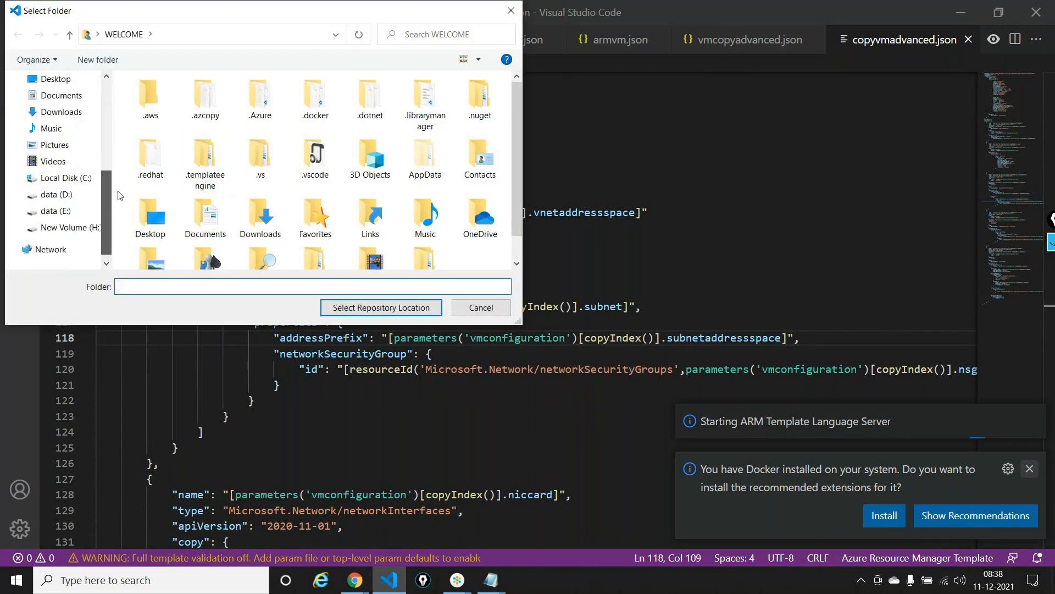
click(83, 227)
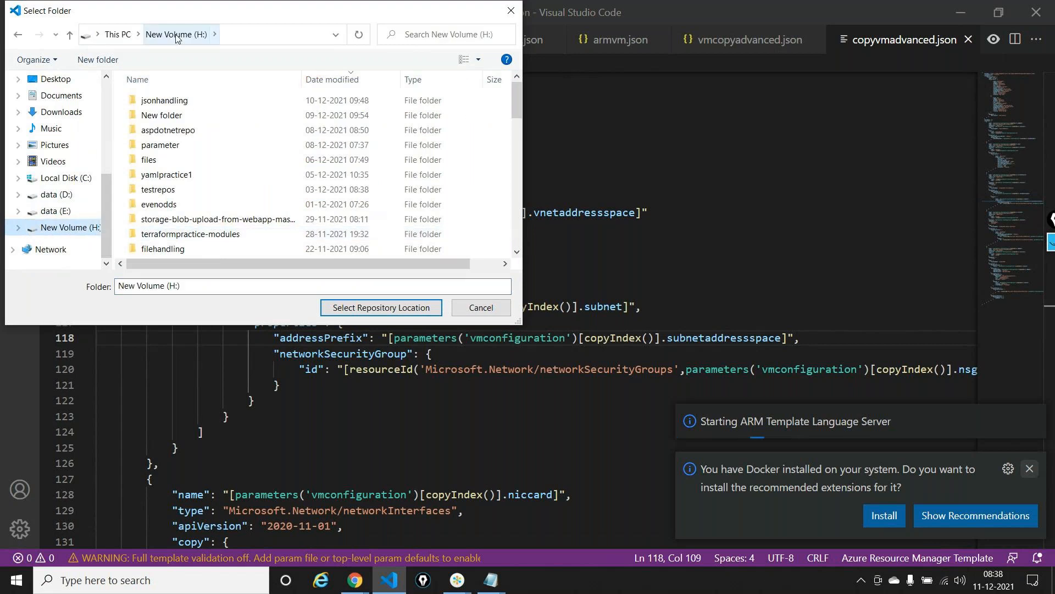
click(110, 58)
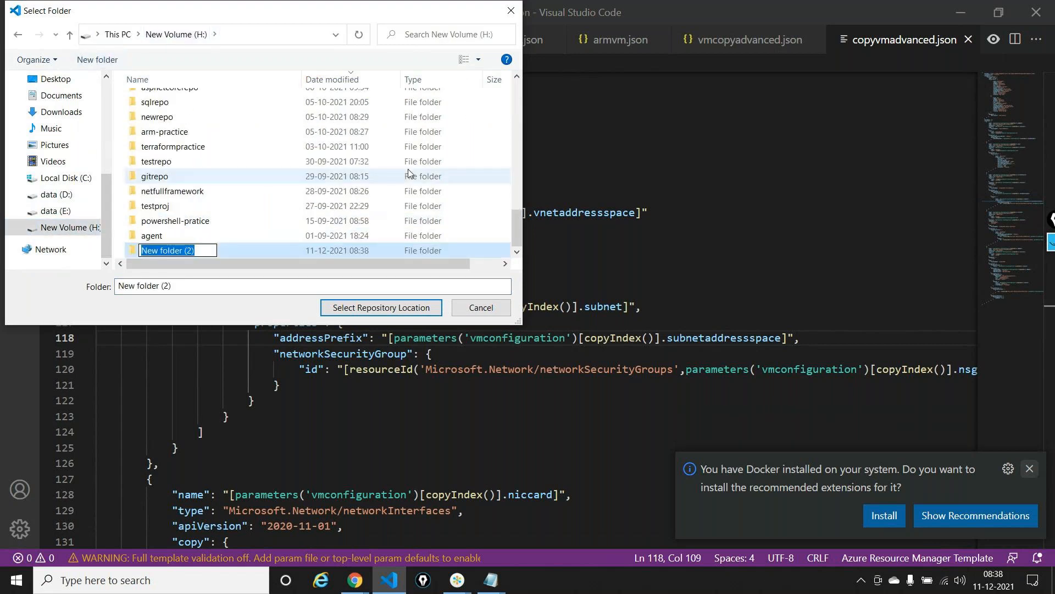
text(fullrepo)
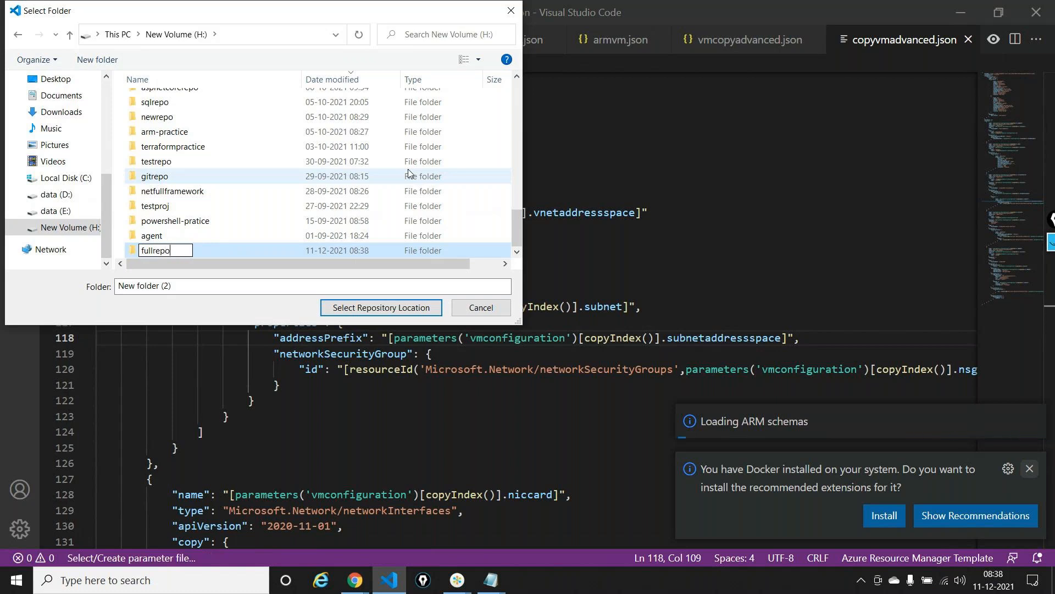
click(199, 265)
key(Return)
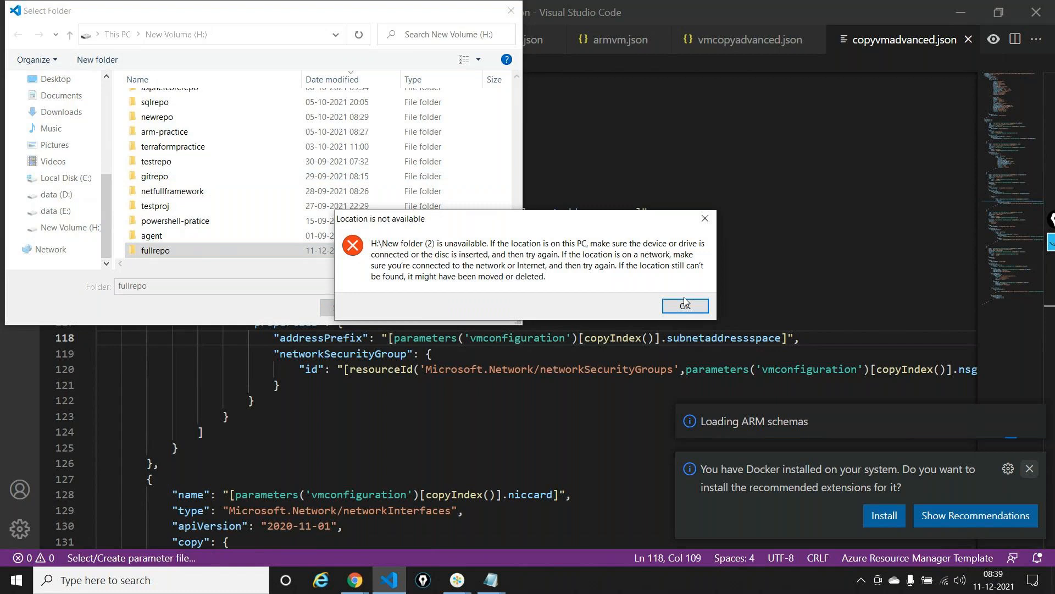
Clone the repository into H:\fullrepo and open the cloned repository in the current window
click(684, 304)
double_click(203, 250)
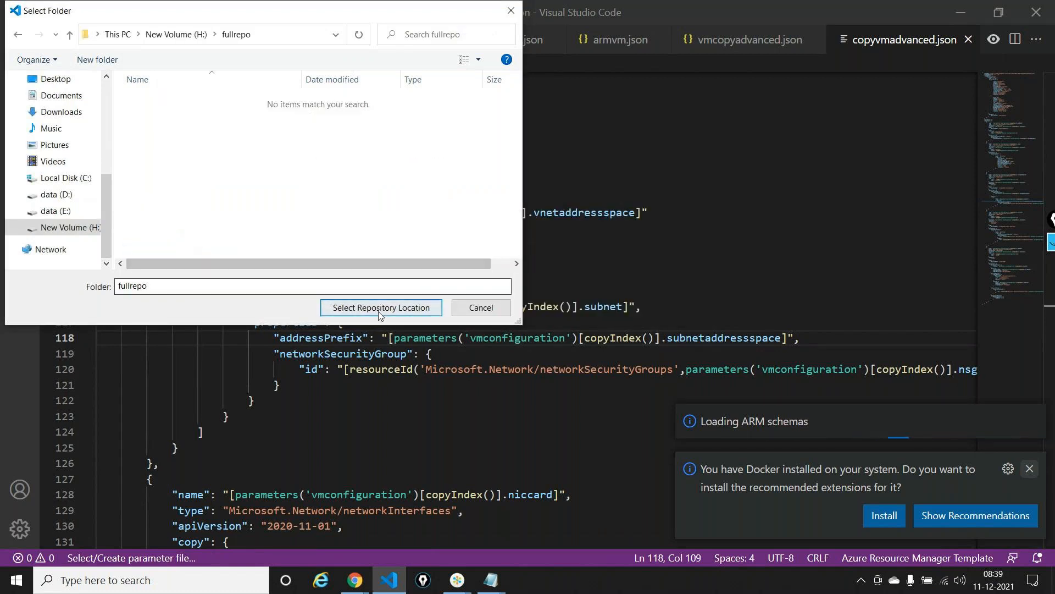
click(379, 308)
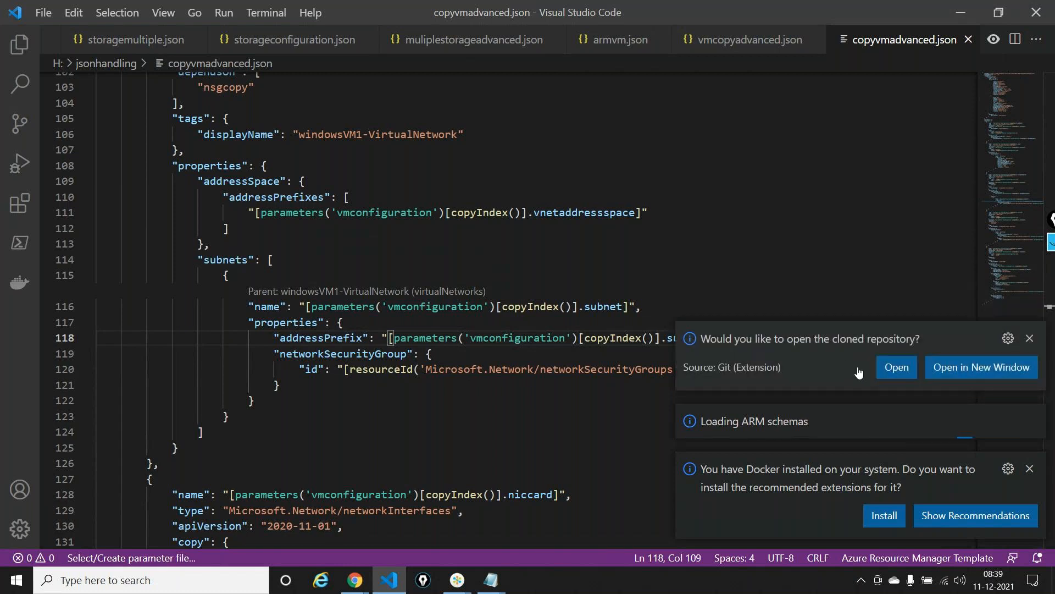
click(901, 374)
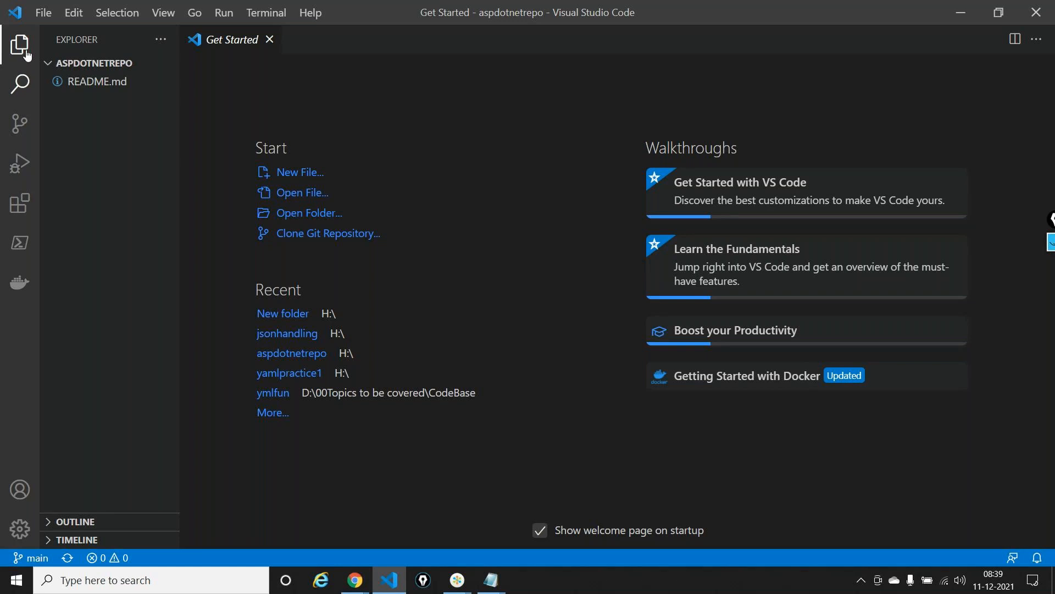
click(39, 17)
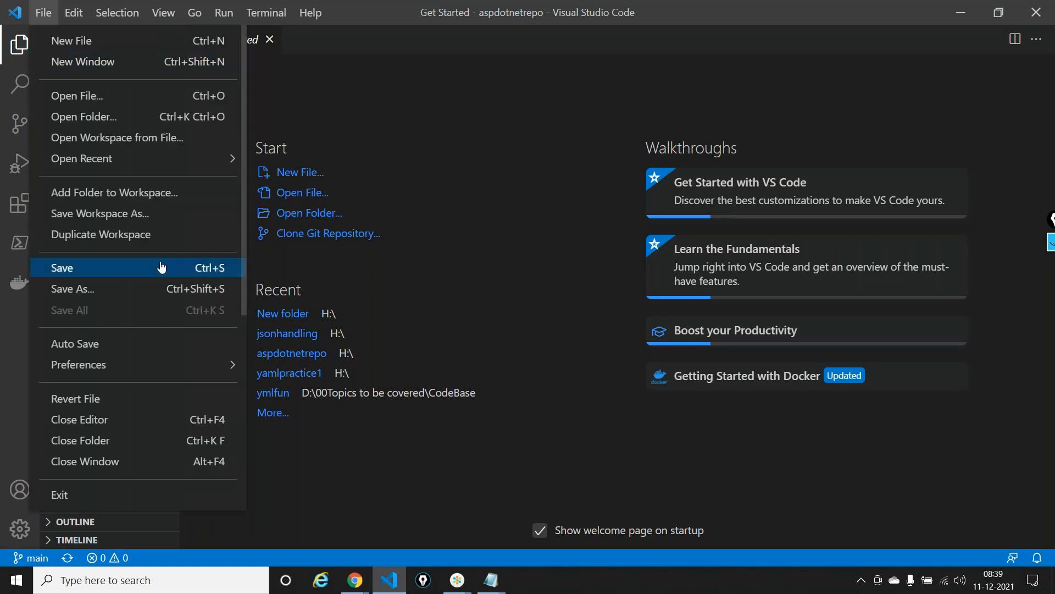
click(130, 121)
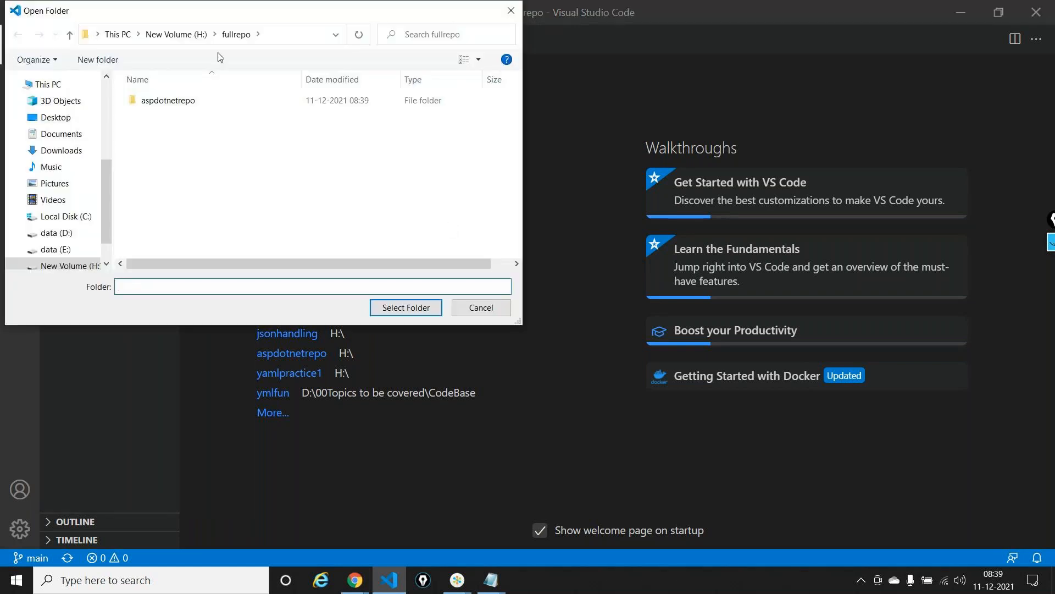
double_click(225, 100)
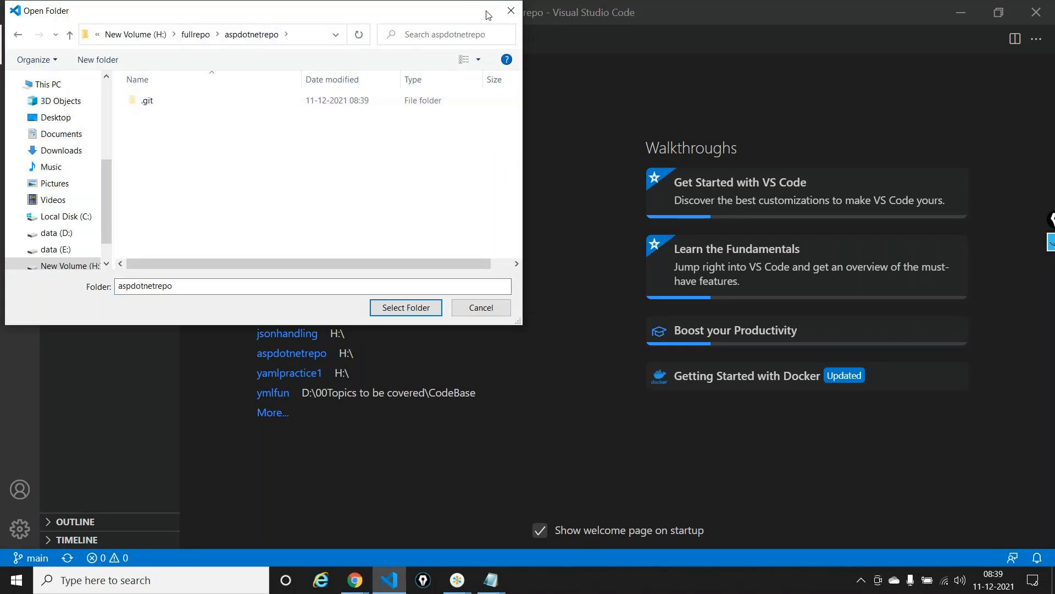
click(510, 12)
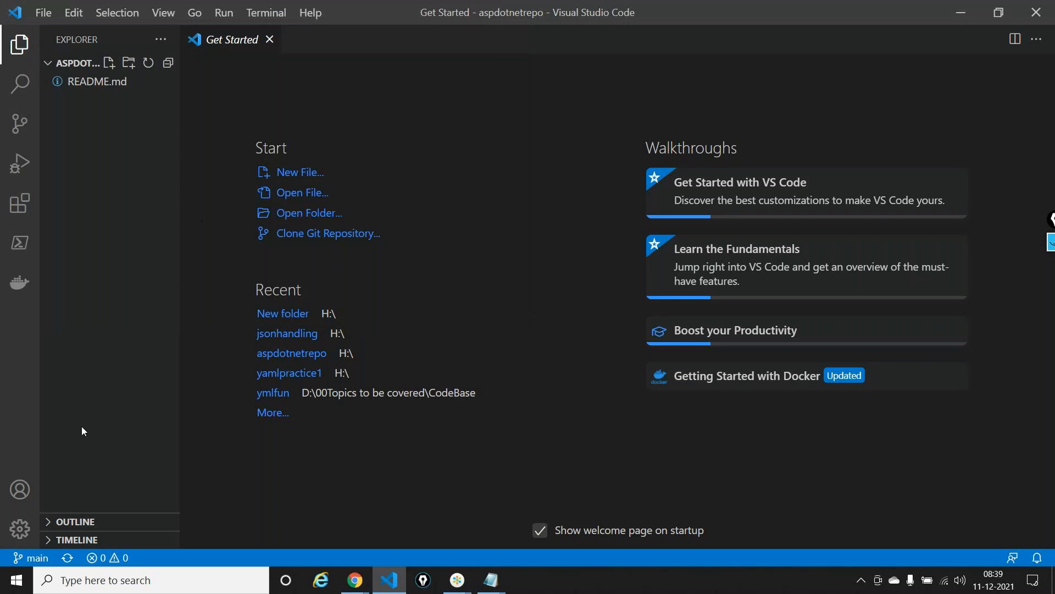
Check out origin/develop/v1.0 and create a feature/ branch from develop/v1.0, named with the developer's first name followed by -90900
click(30, 557)
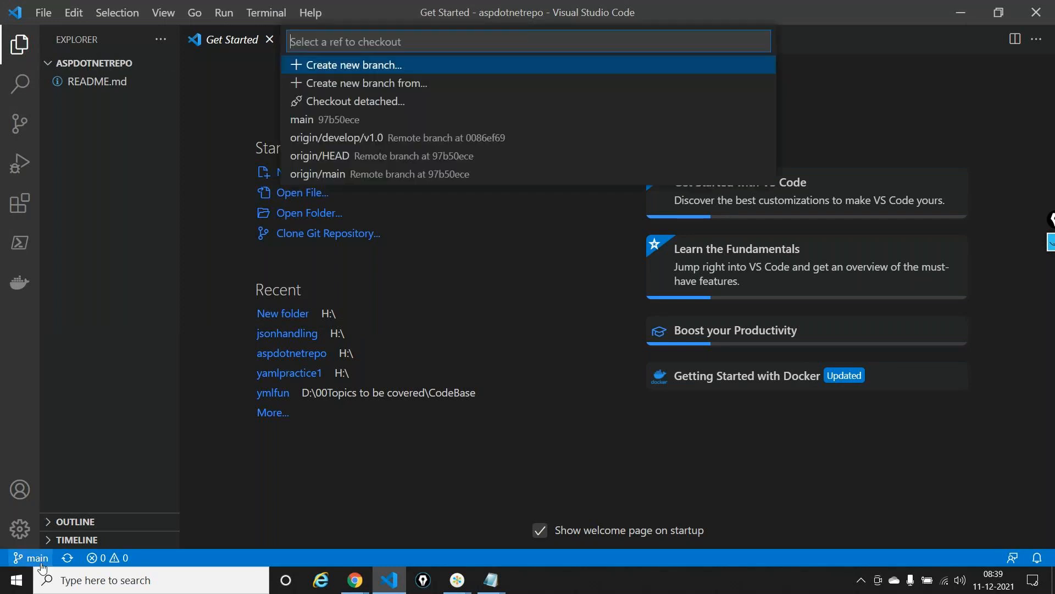
click(338, 137)
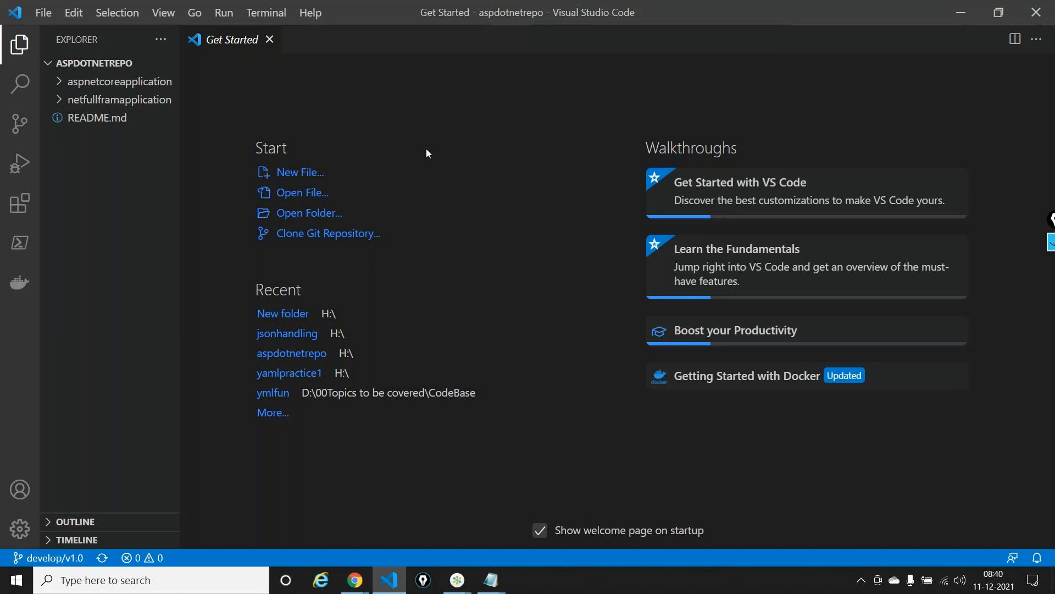
click(60, 559)
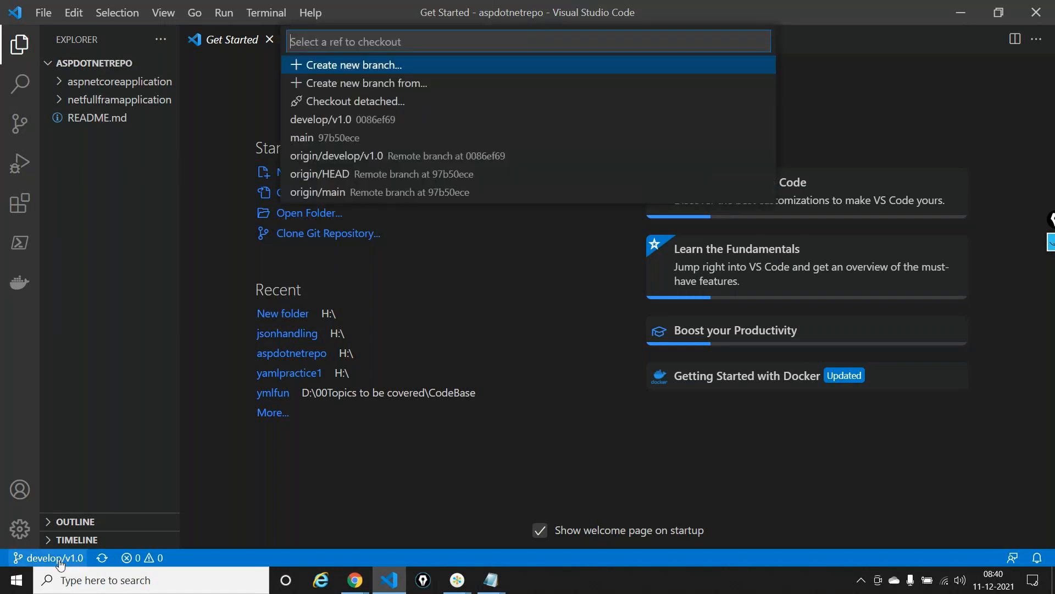
click(382, 88)
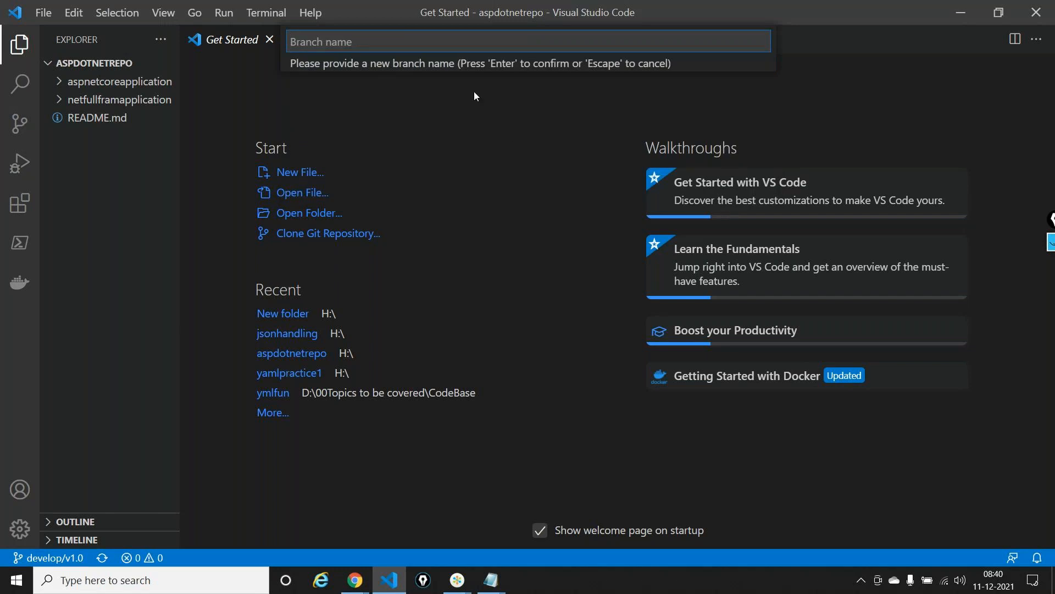
text(feature/kiran-90900)
key(Return)
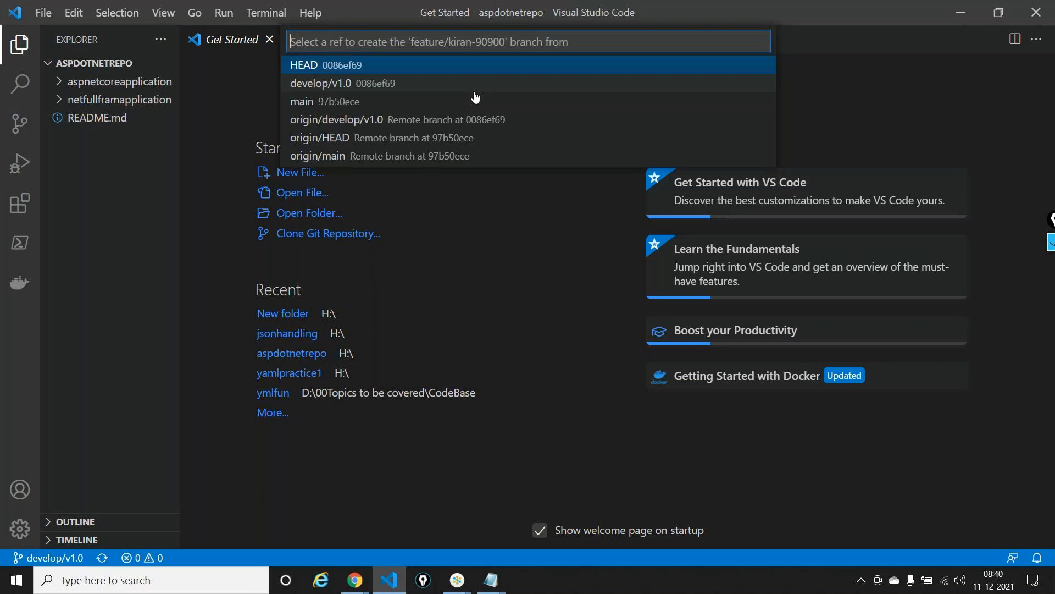
click(362, 84)
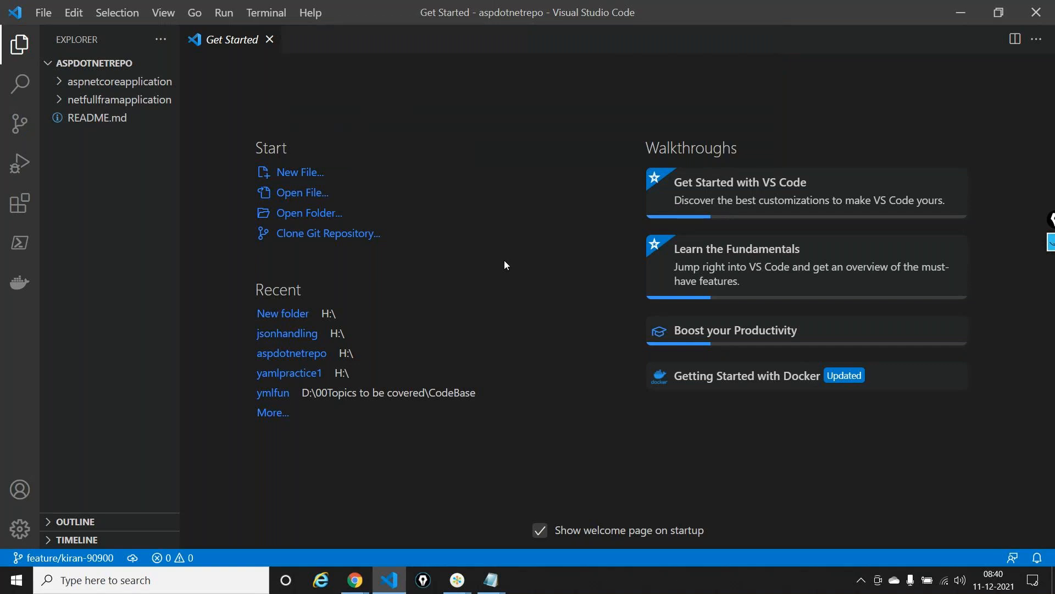
Open Index.vbhtml from the Views/Home folder of the inner netfullframapplication project
click(58, 99)
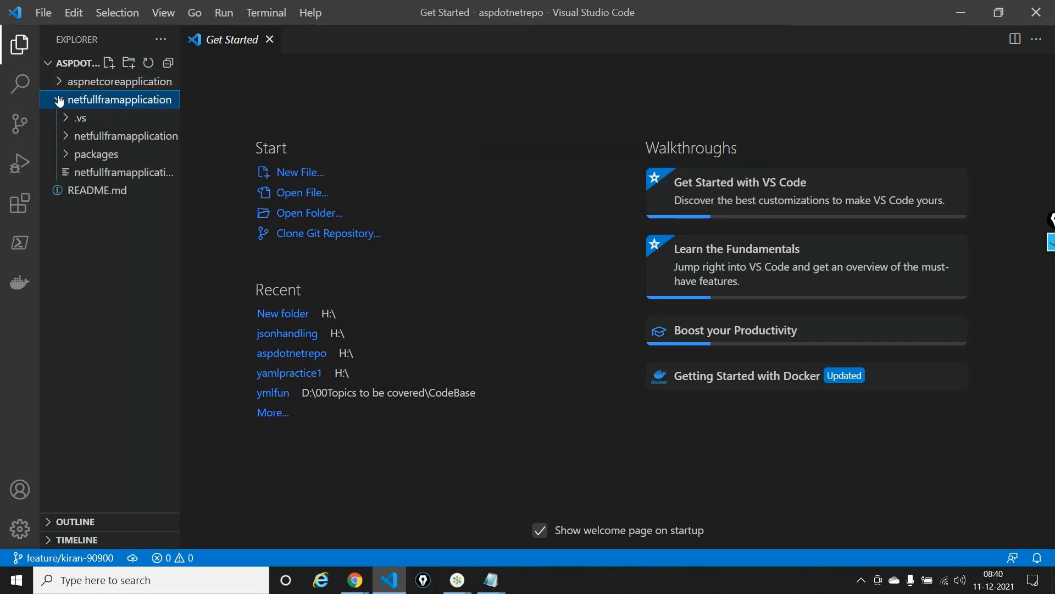
click(64, 137)
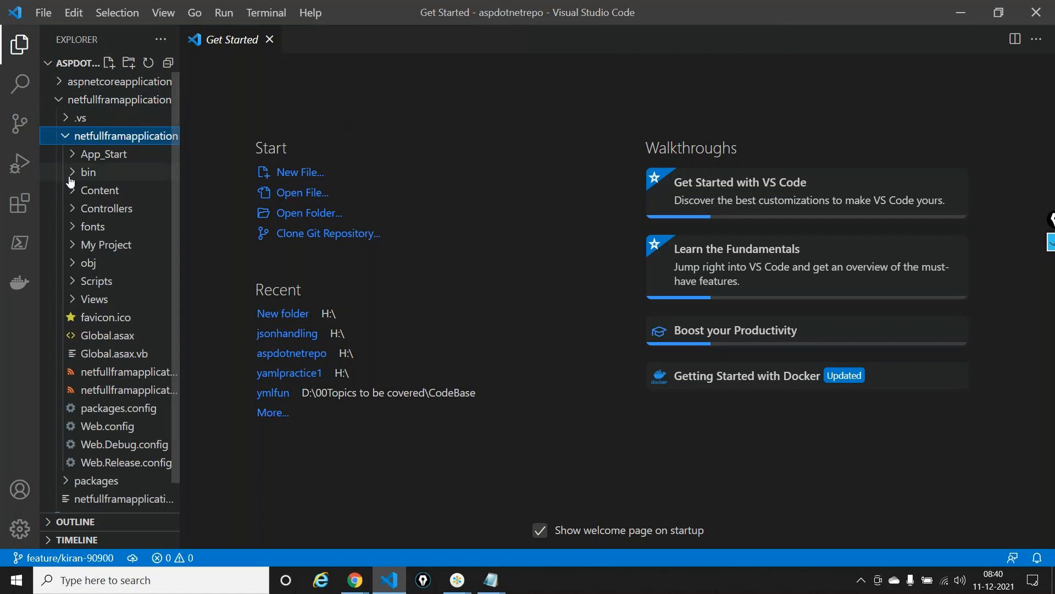
click(75, 299)
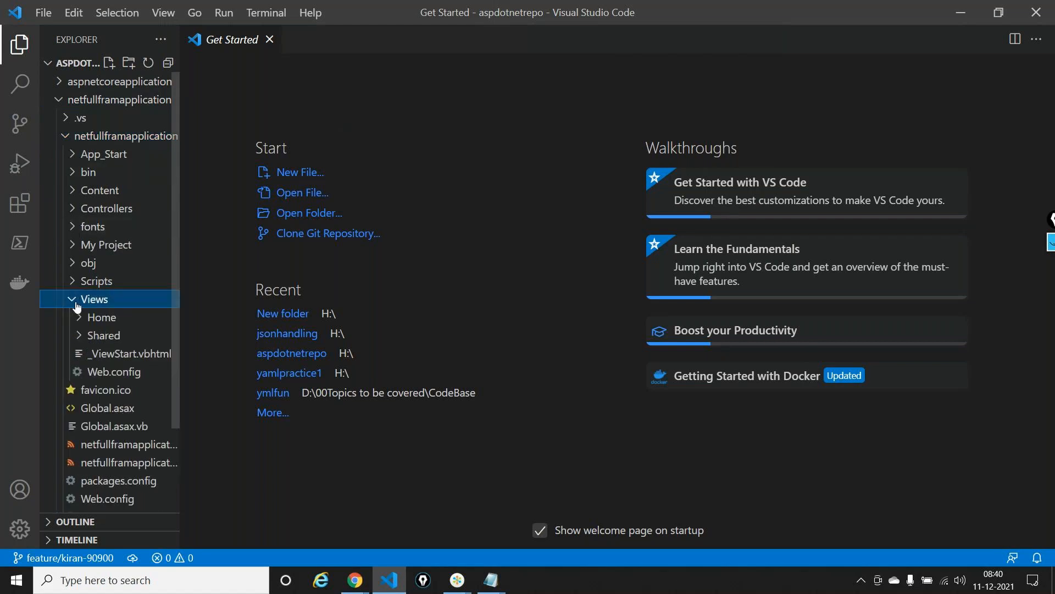
click(78, 318)
click(112, 376)
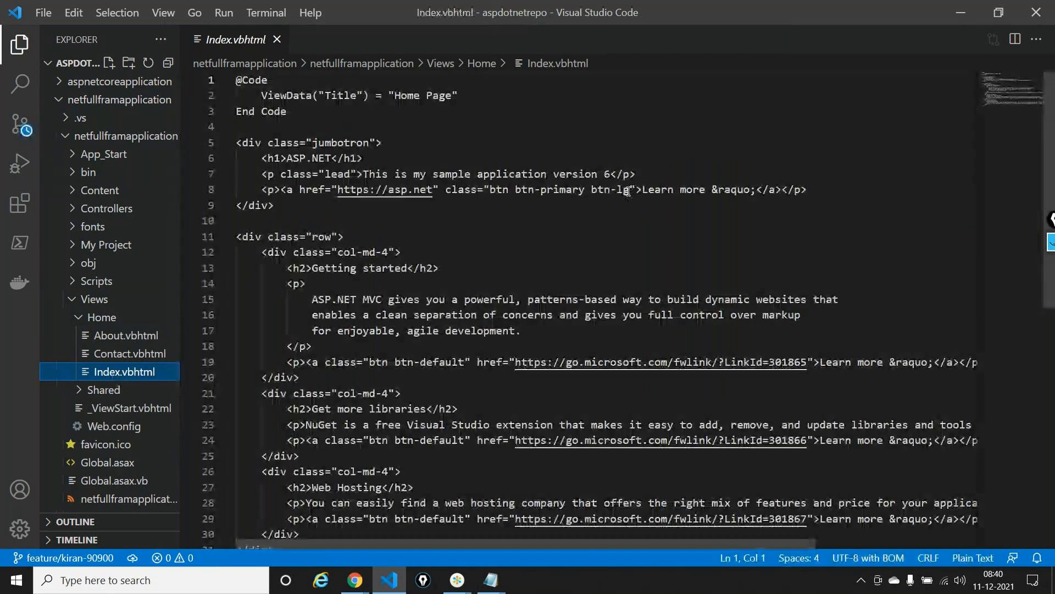
Change the lead paragraph on line 7 to "This is my sample application version 7" and save the file
click(611, 174)
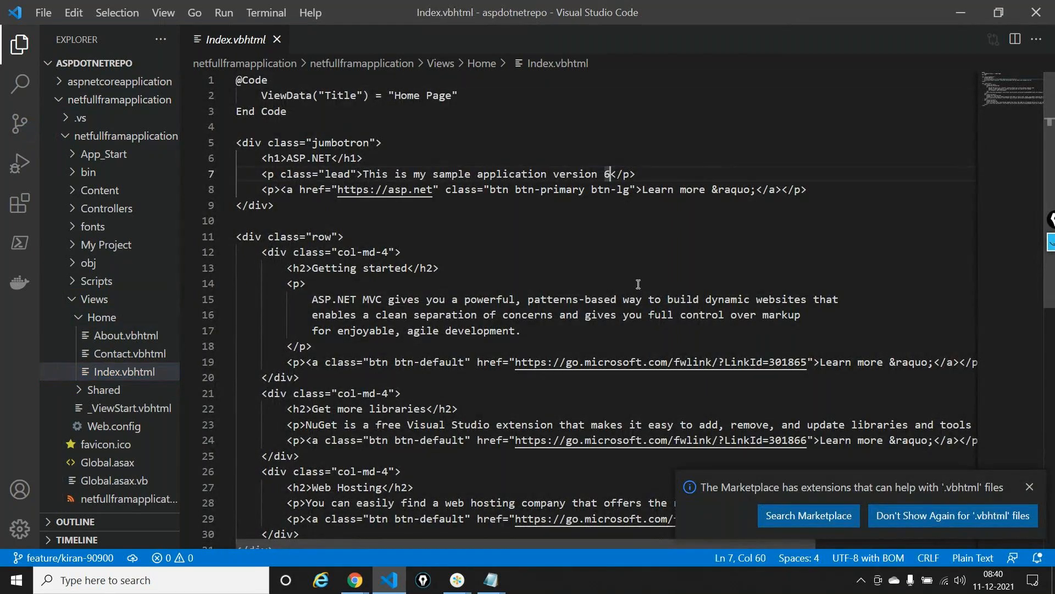
key(BackSpace)
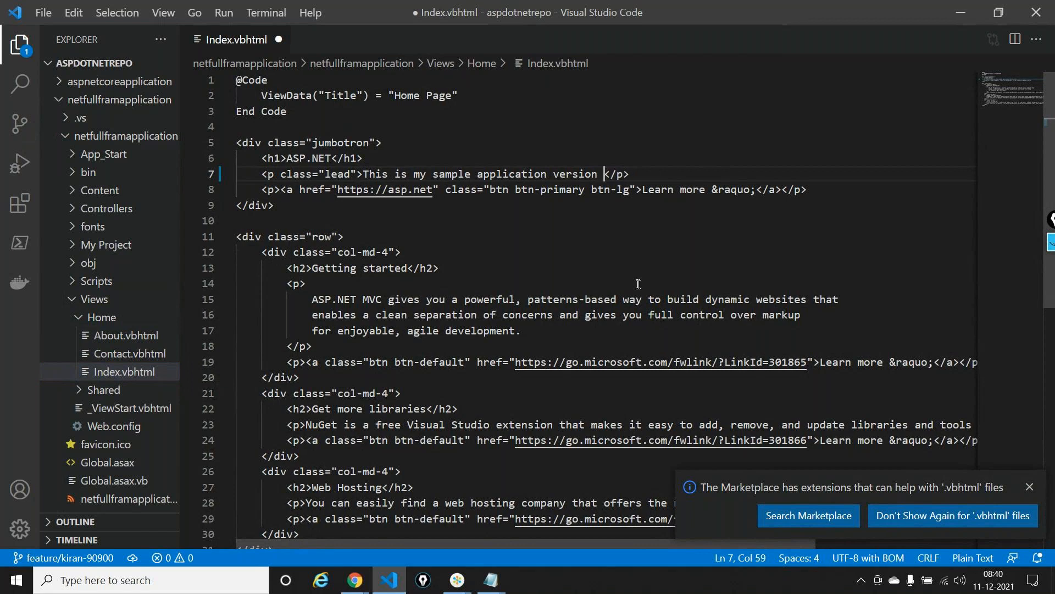
text(7)
key(ctrl+s)
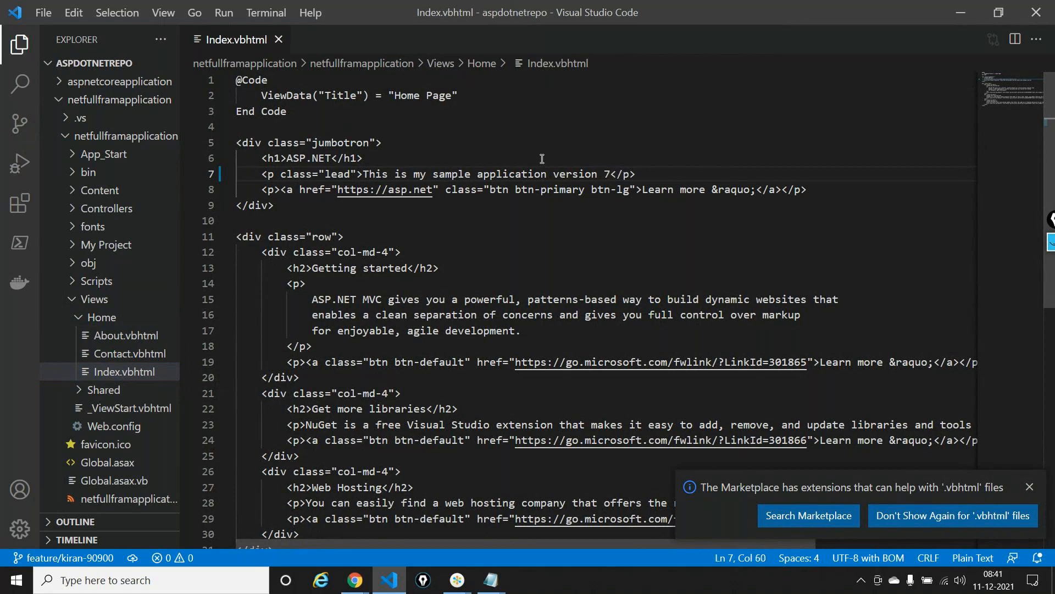
Stage the Index.vbhtml change and commit it to the feature branch with the message "This is version 7"
click(88, 63)
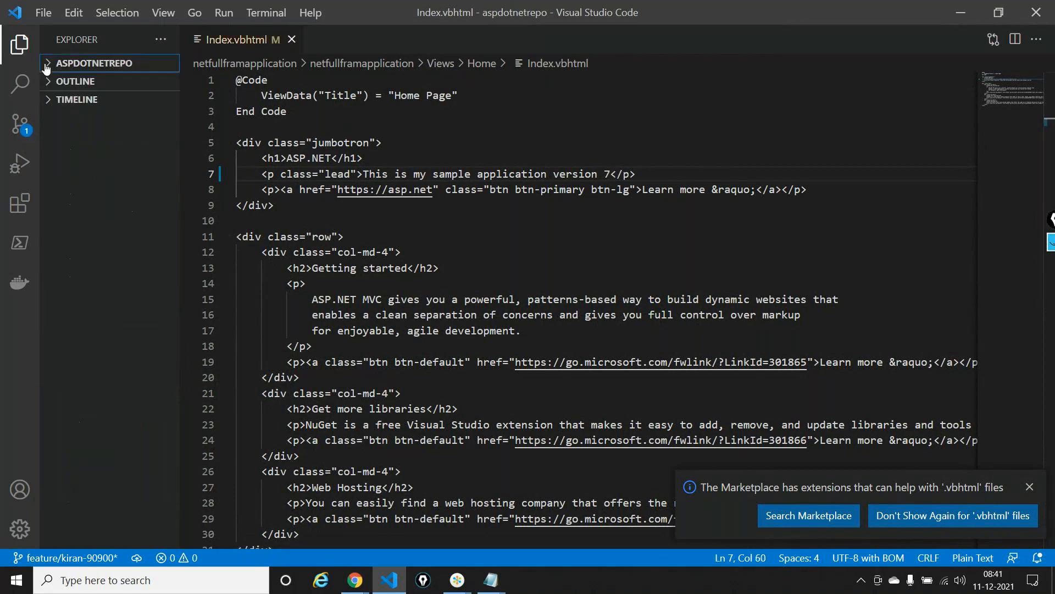
click(20, 123)
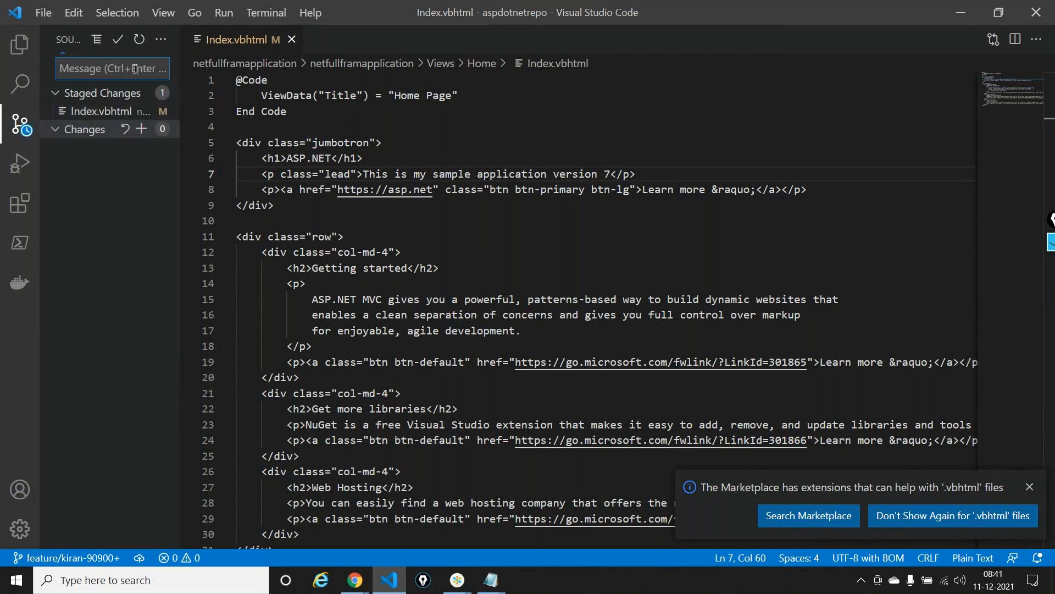
text(This is version 7)
click(117, 39)
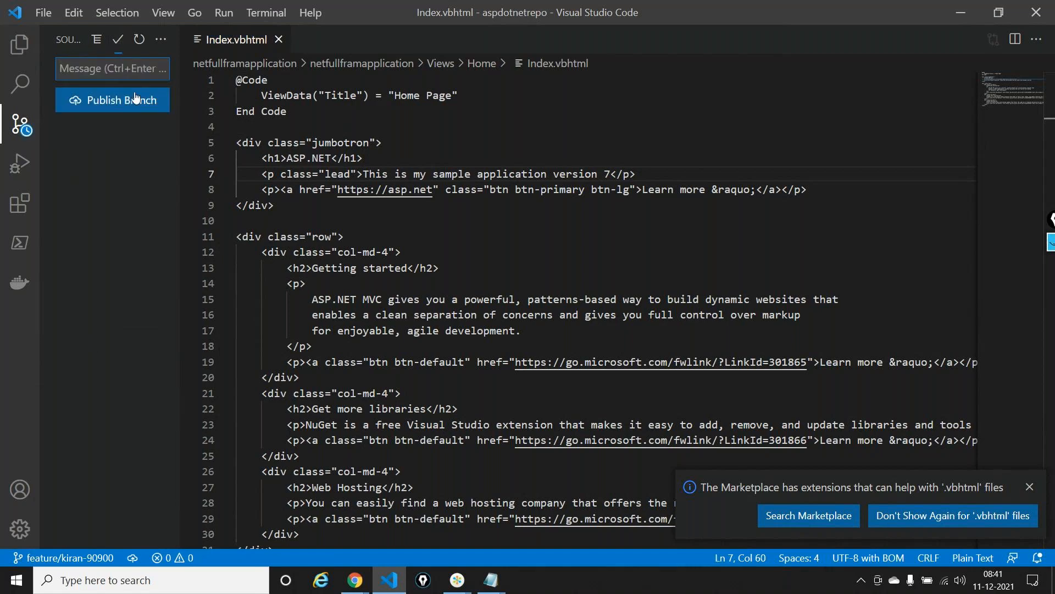
Publish the feature branch to the remote, switch to Azure DevOps in Chrome and open that branch's files in aspdotnetrepo
click(131, 103)
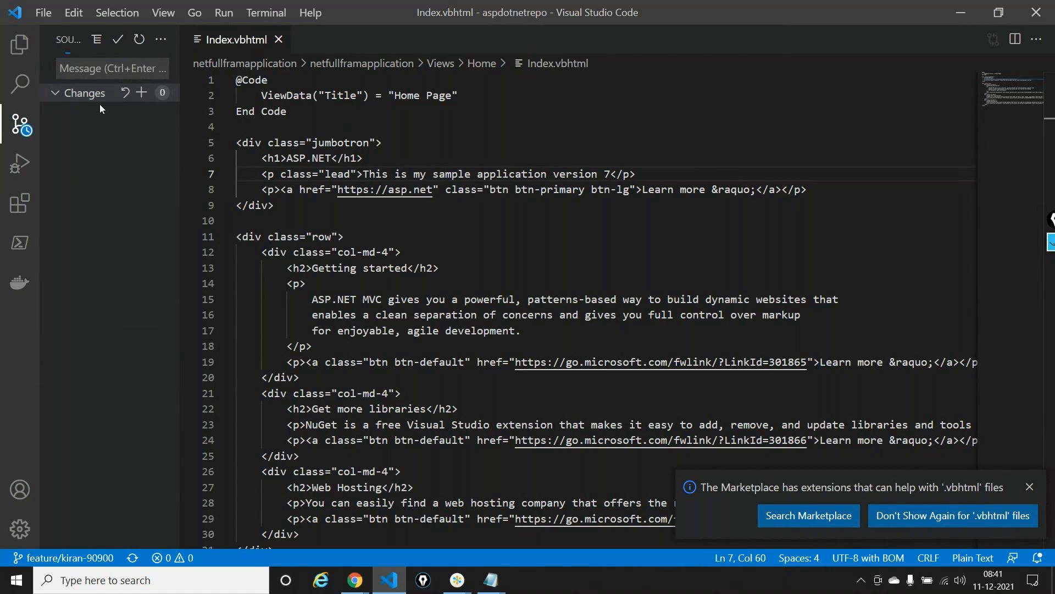
key(alt+Tab)
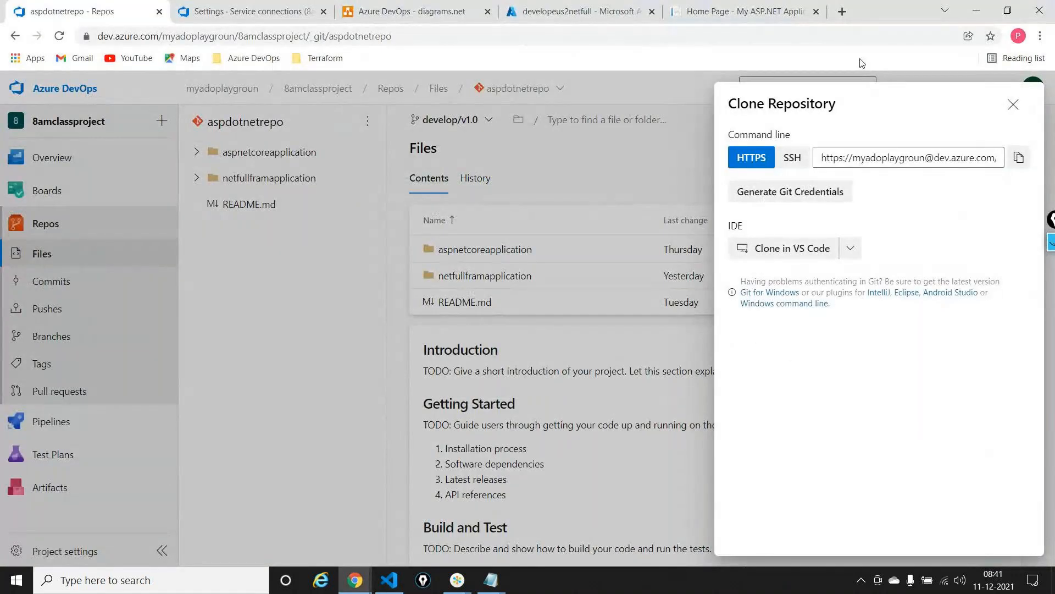
click(1014, 104)
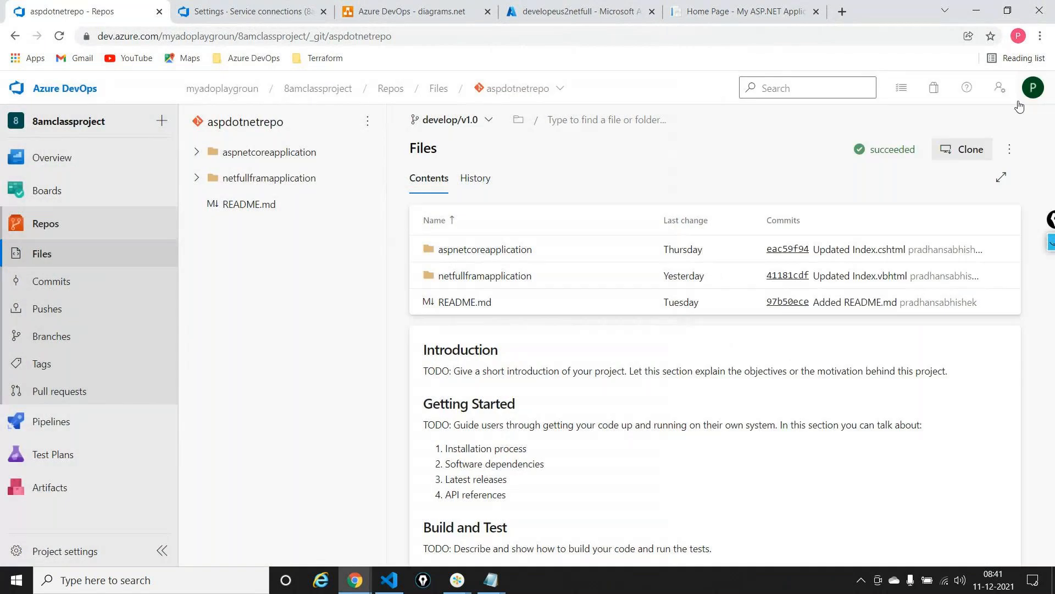
click(75, 340)
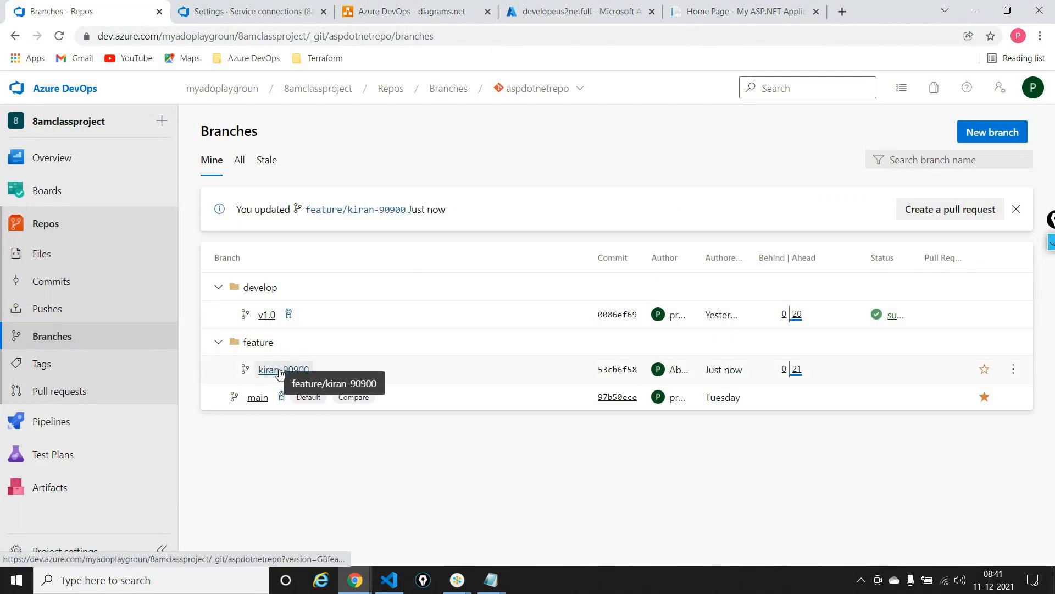
click(279, 373)
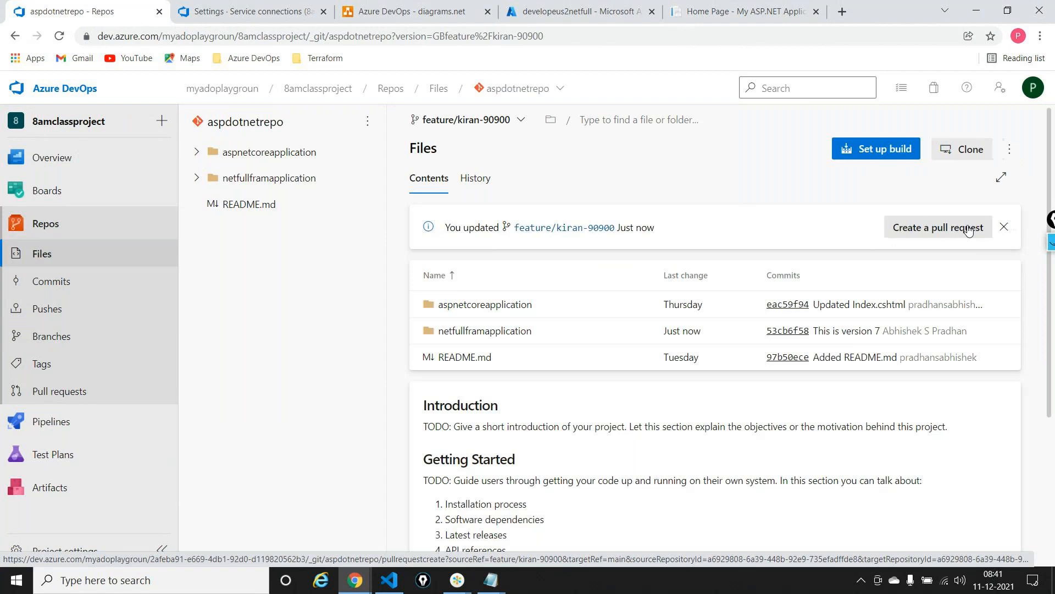
Start a pull request from the feature branch into develop/v1.0 and review the changed Index.vbhtml file
click(969, 230)
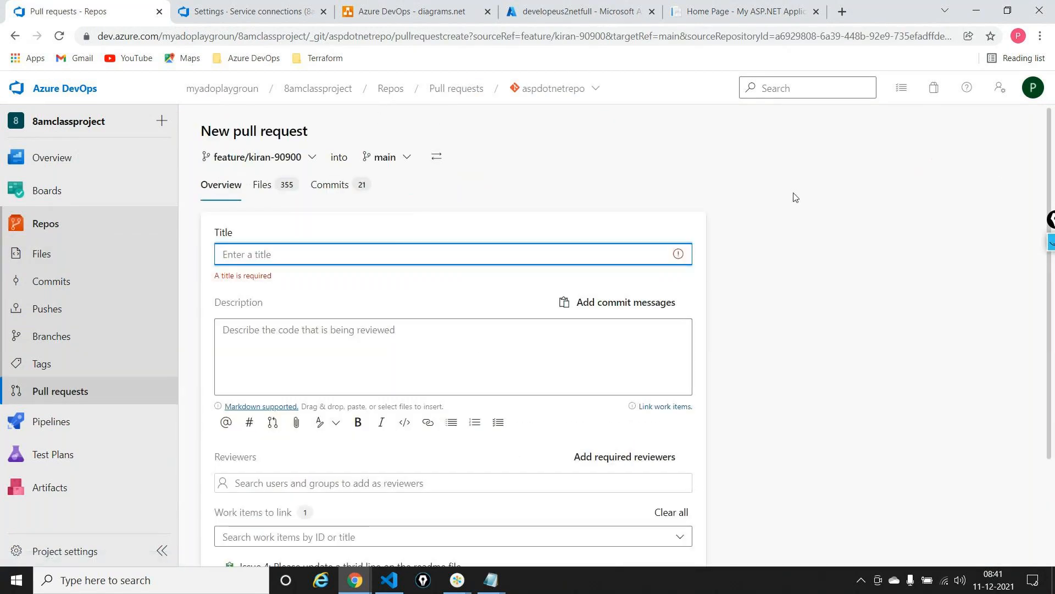
click(387, 159)
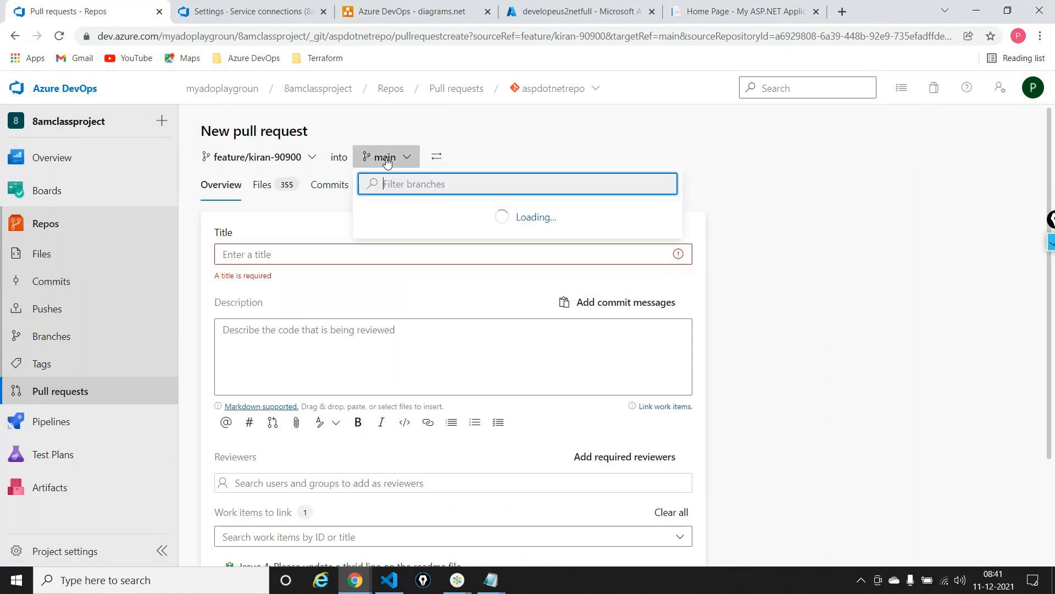
click(417, 238)
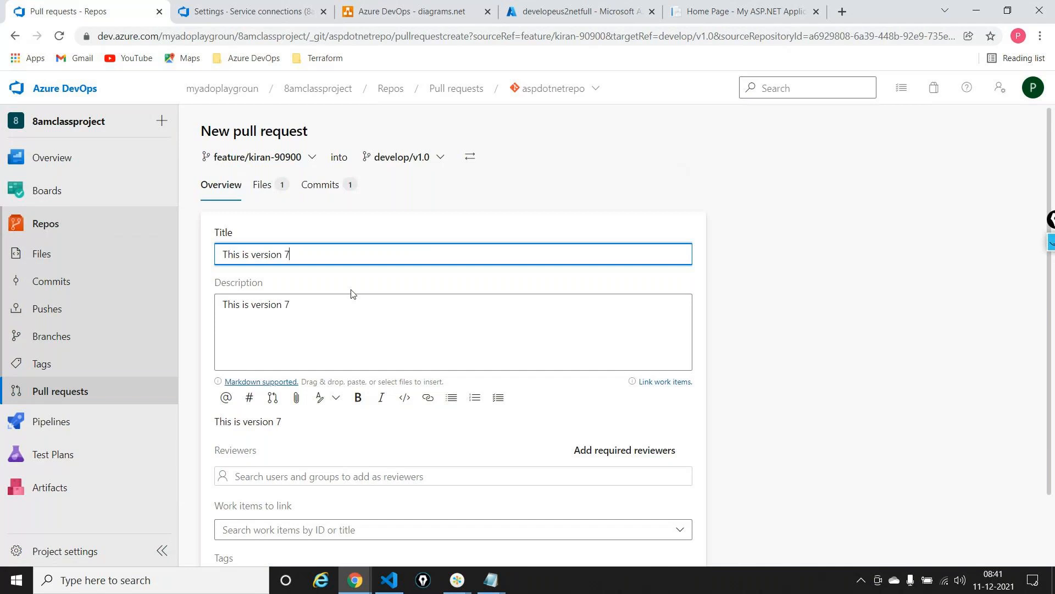
scroll(358, 295, down, 2)
scroll(358, 295, up, 2)
click(262, 186)
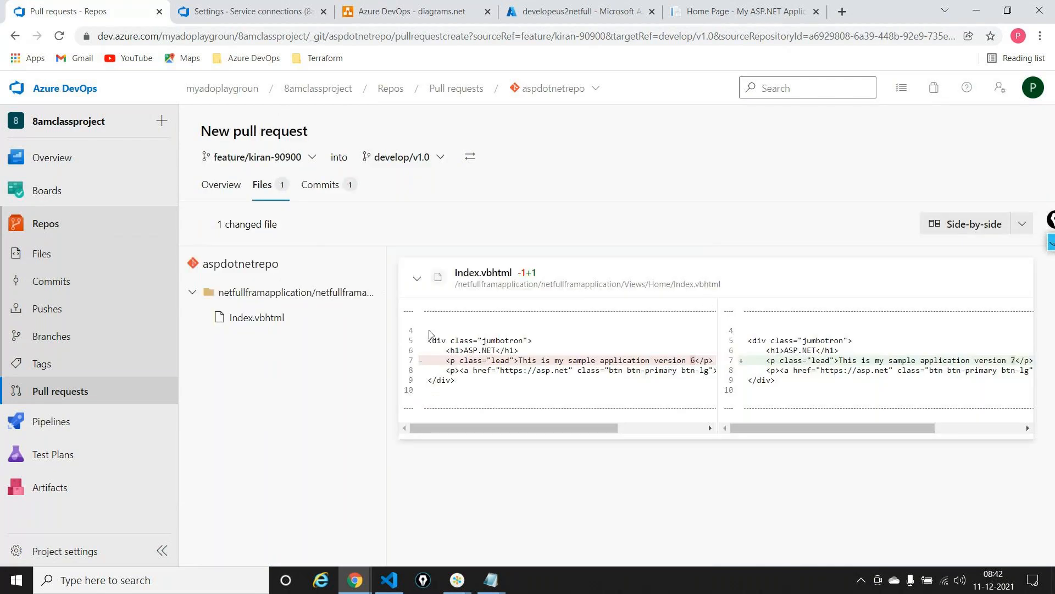
click(238, 182)
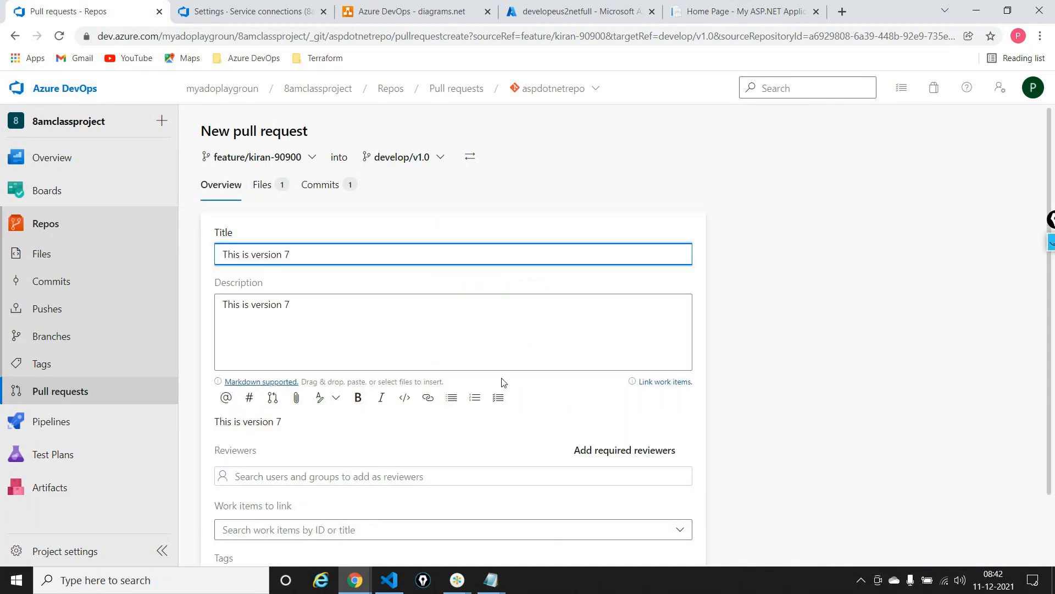
Link work item Issue 4, "Please update a thrid line on the readme file", and create the pull request
scroll(549, 547, down, 2)
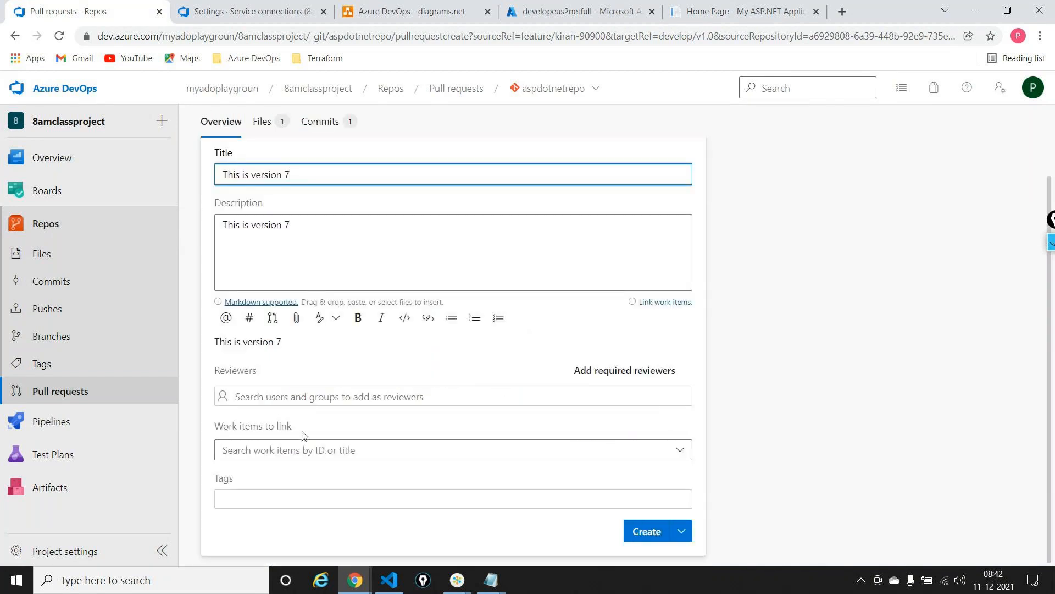
click(292, 449)
click(284, 479)
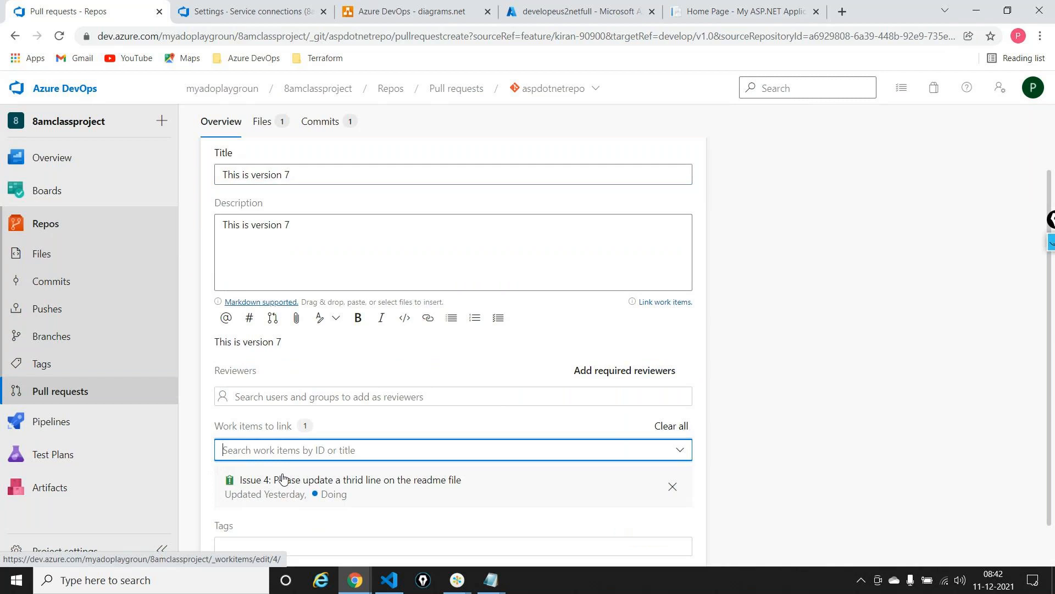
scroll(551, 491, down, 1)
click(643, 537)
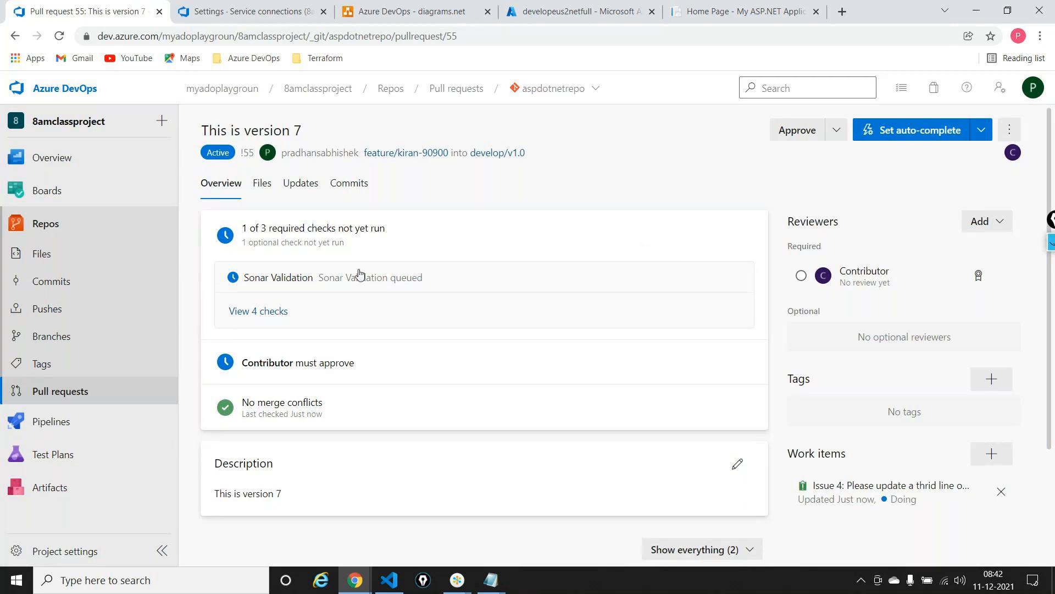
Open the Sonar Validation run from the pull request's checks and duplicate its browser tab
click(258, 310)
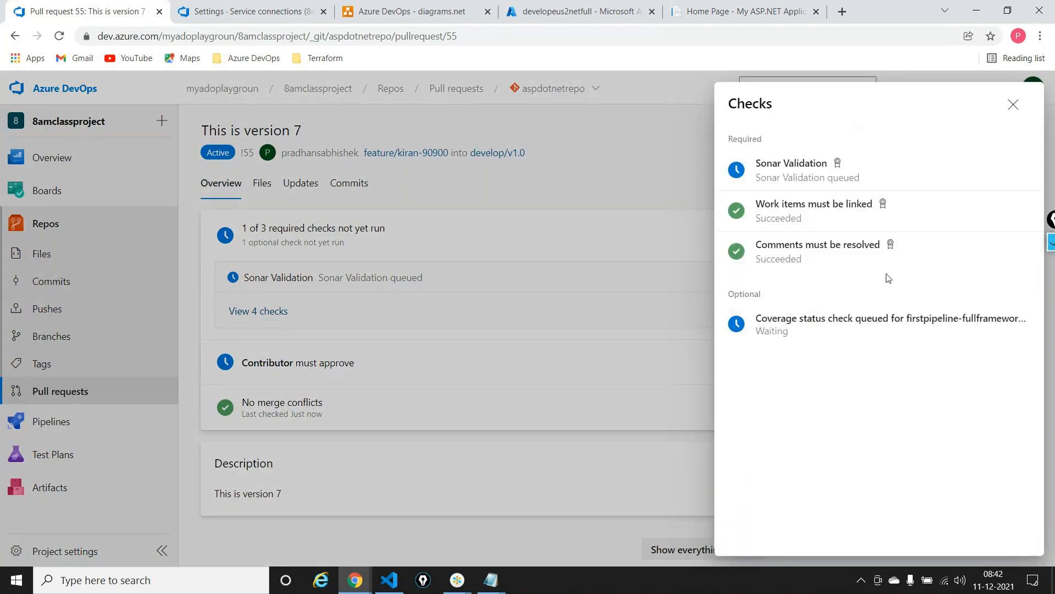
click(812, 174)
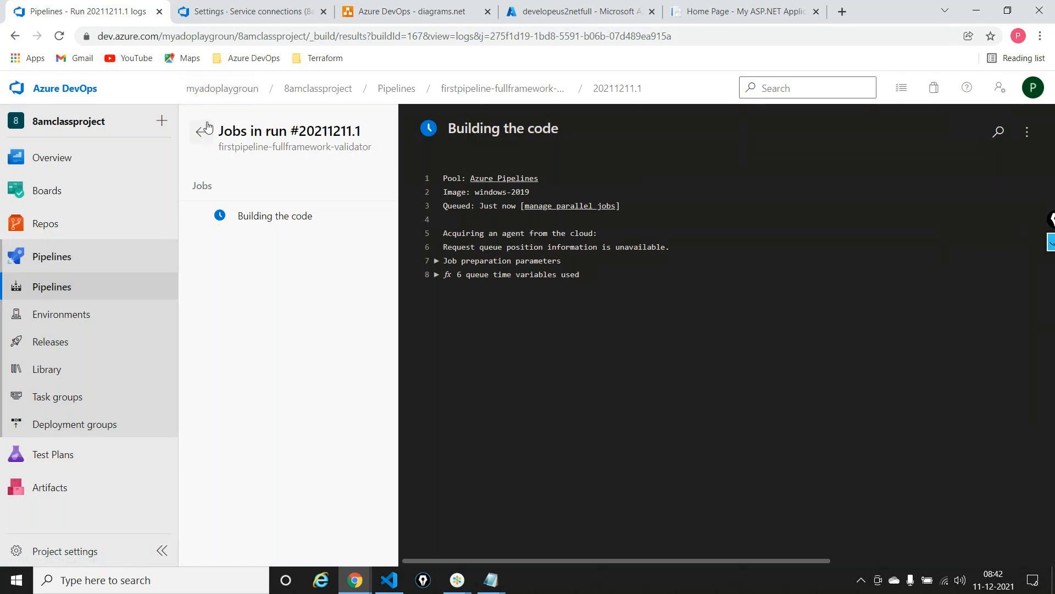
right_click(102, 22)
key(Escape)
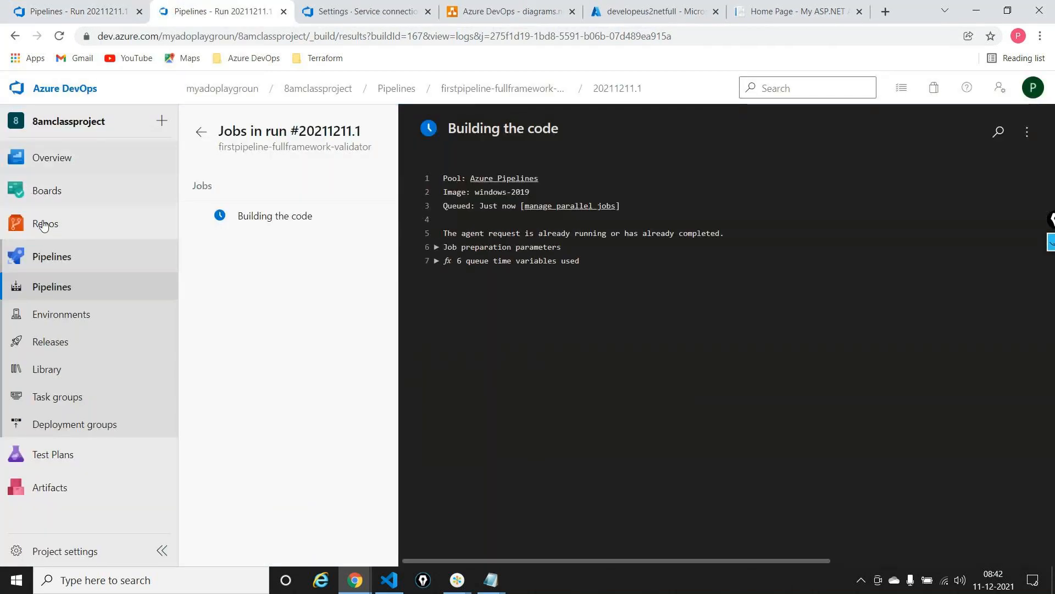
Reopen the "This is version 7" pull request in the duplicated tab
mouse_move(124, 232)
click(215, 248)
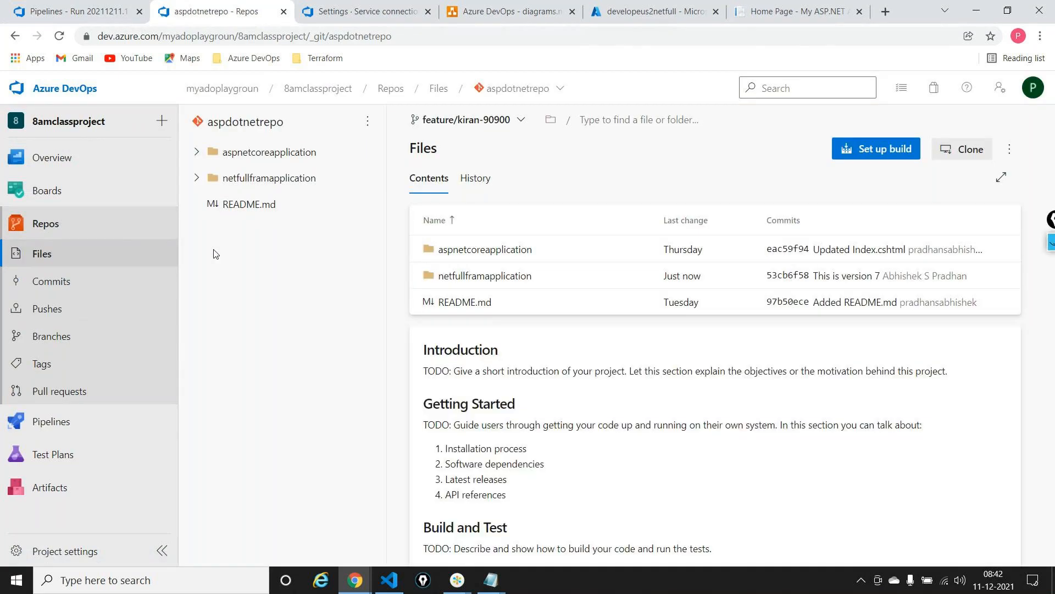
click(66, 391)
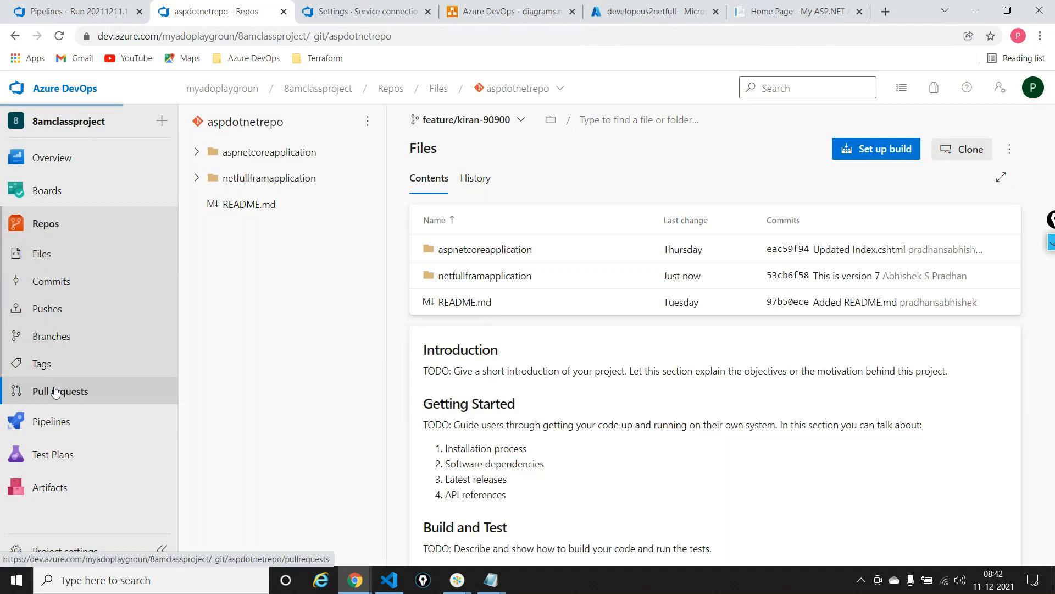
click(372, 258)
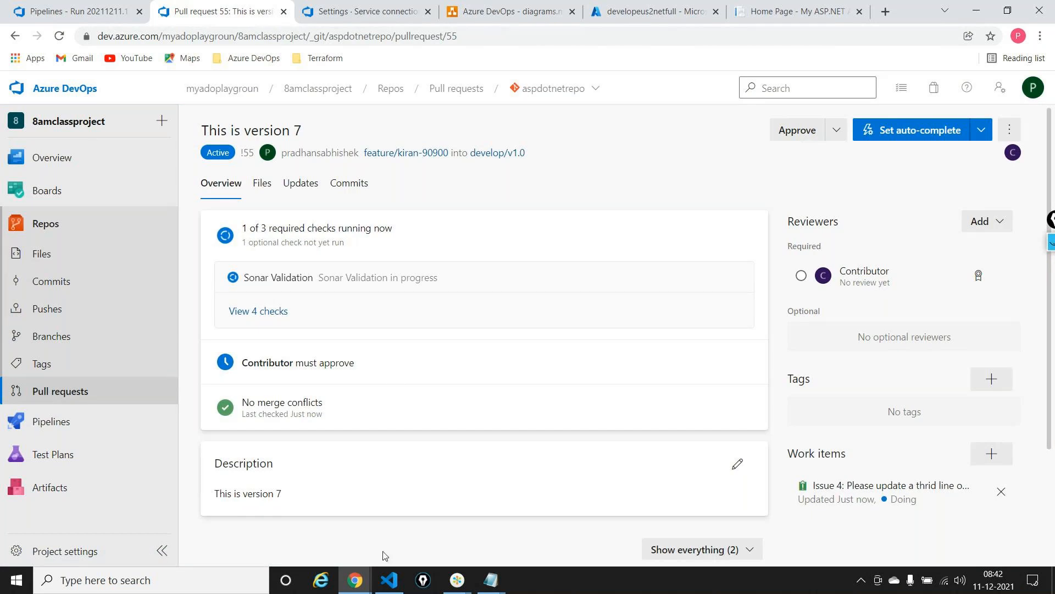
Switch to the reviewer's incognito Azure DevOps window and approve the "This is version 7" pull request in 8amclassproject
mouse_move(365, 582)
click(428, 506)
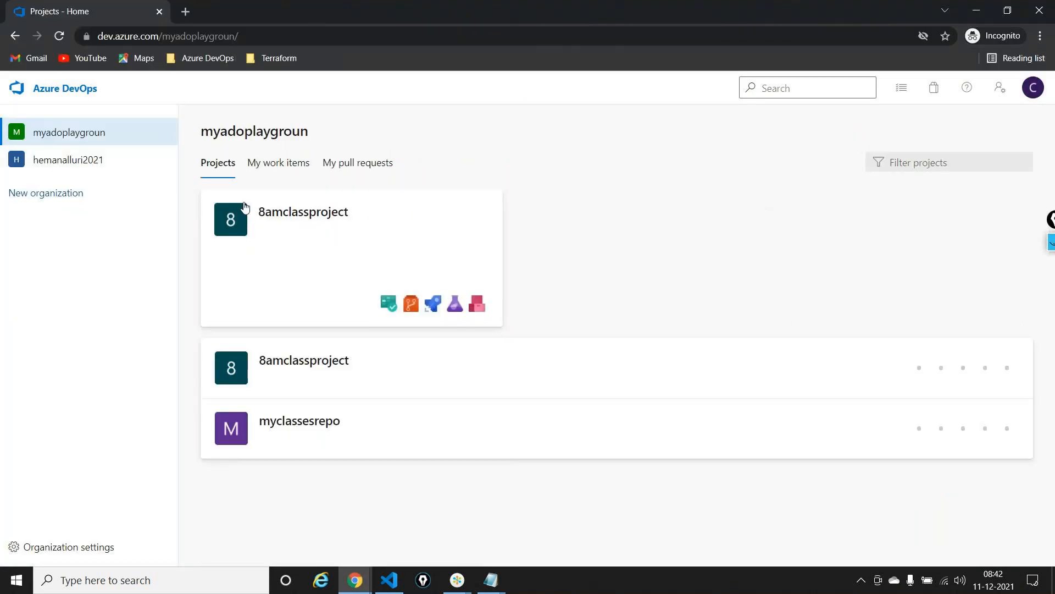
click(280, 221)
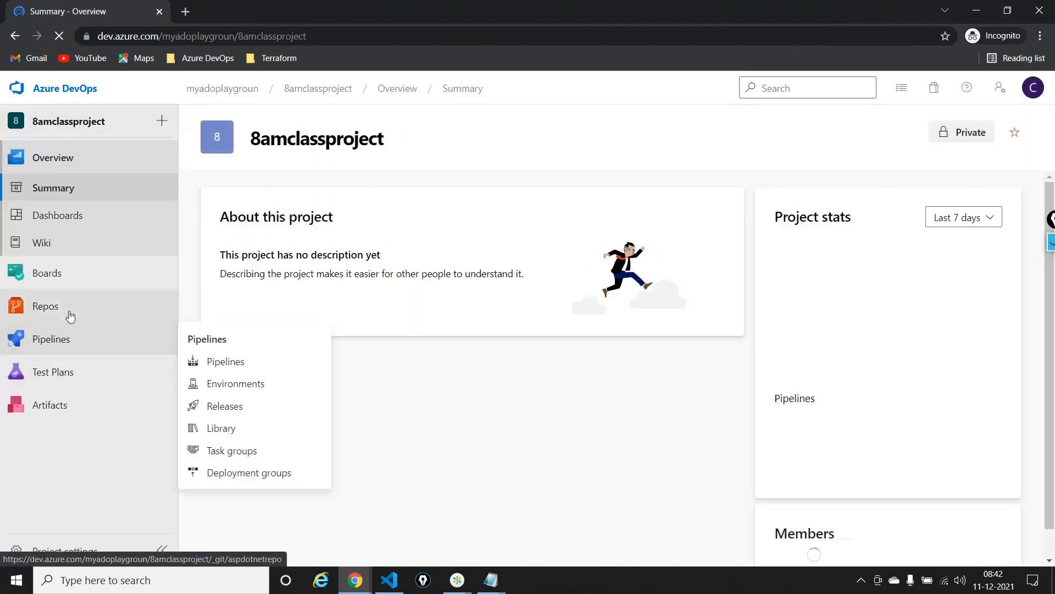
mouse_move(69, 315)
click(274, 439)
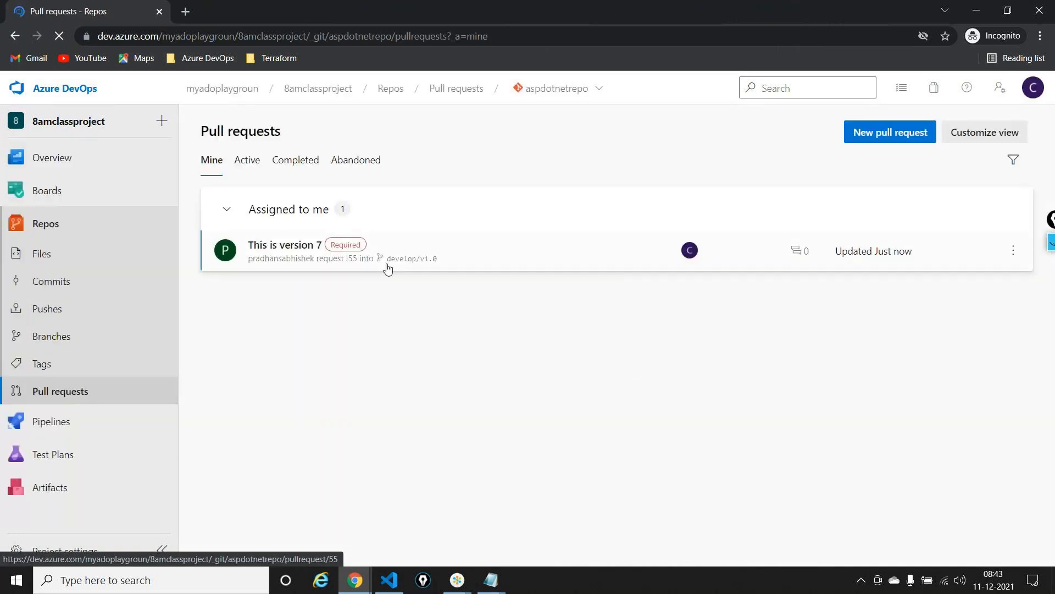
click(286, 253)
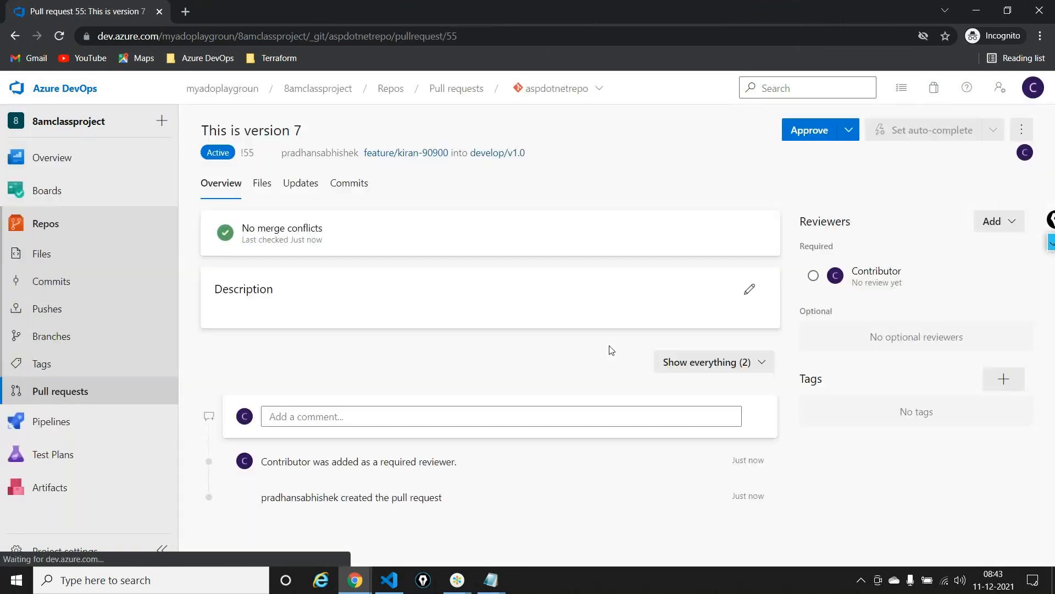
click(805, 135)
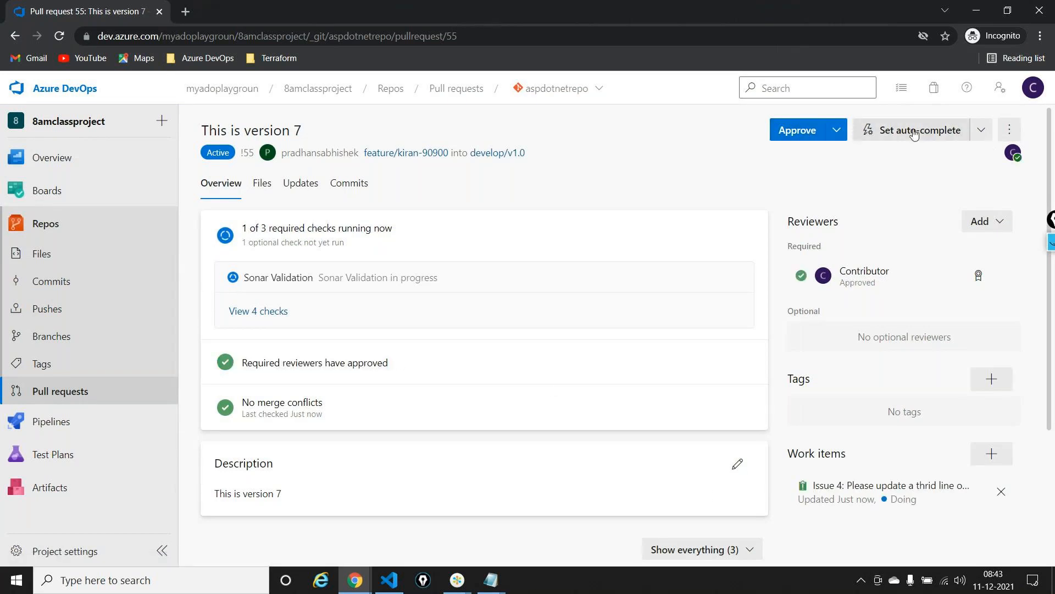
Back in the author's browser window, set the pull request to auto-complete with Merge (no fast forward), deleting the feature branch after merging
key(alt+Tab)
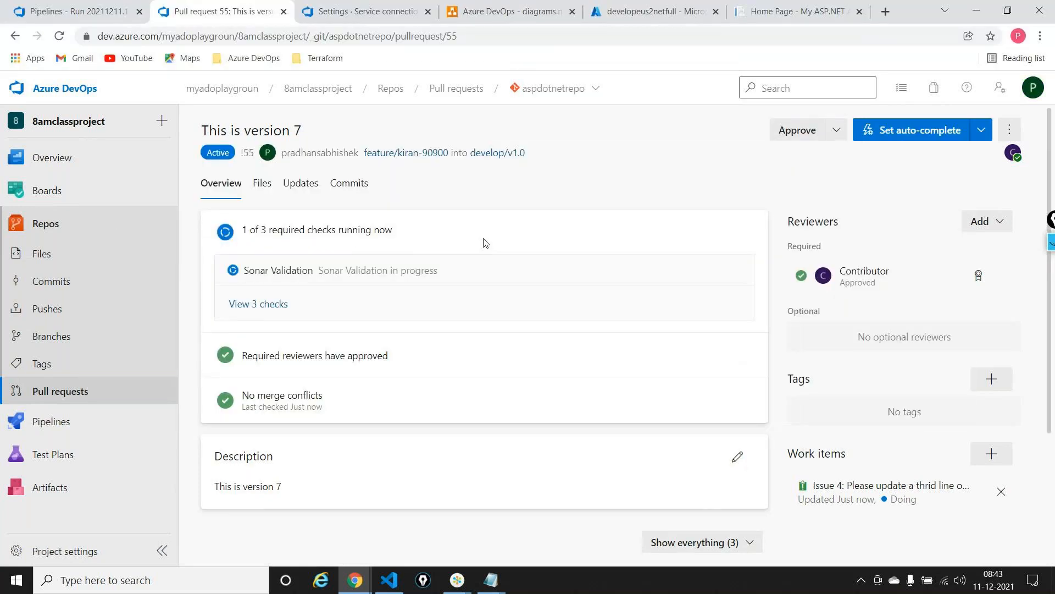
click(928, 139)
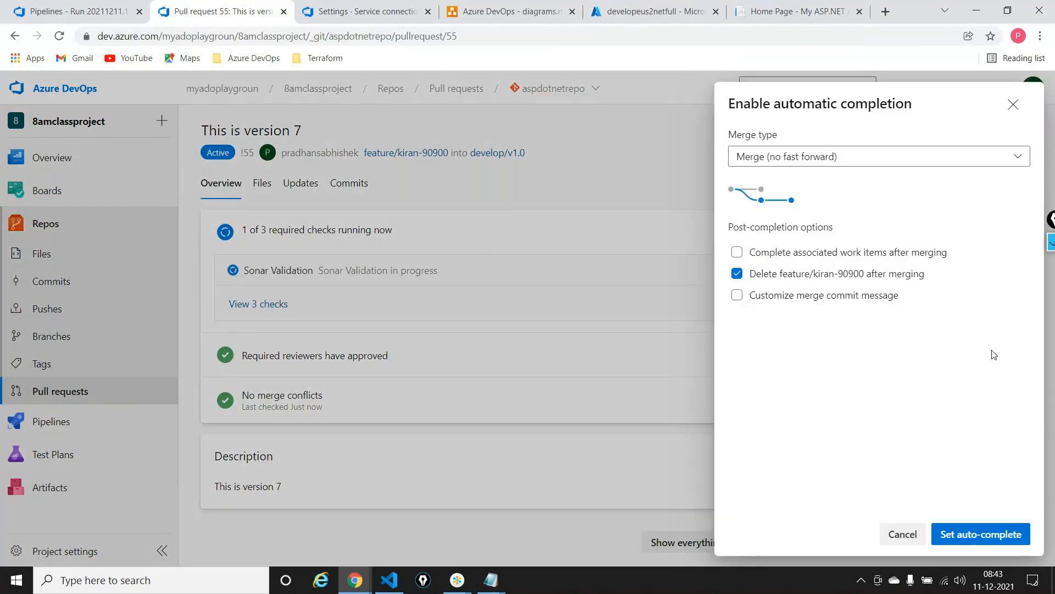
click(976, 541)
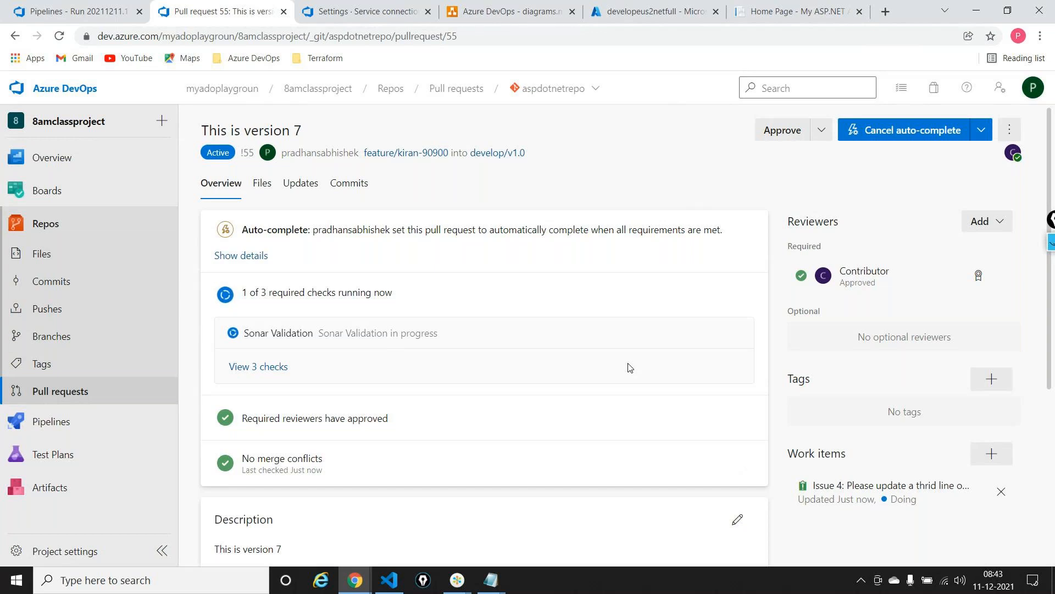
Examine the Azure DevOps diagram's flow from branch policies through CI, artifact and release to the web app
click(513, 11)
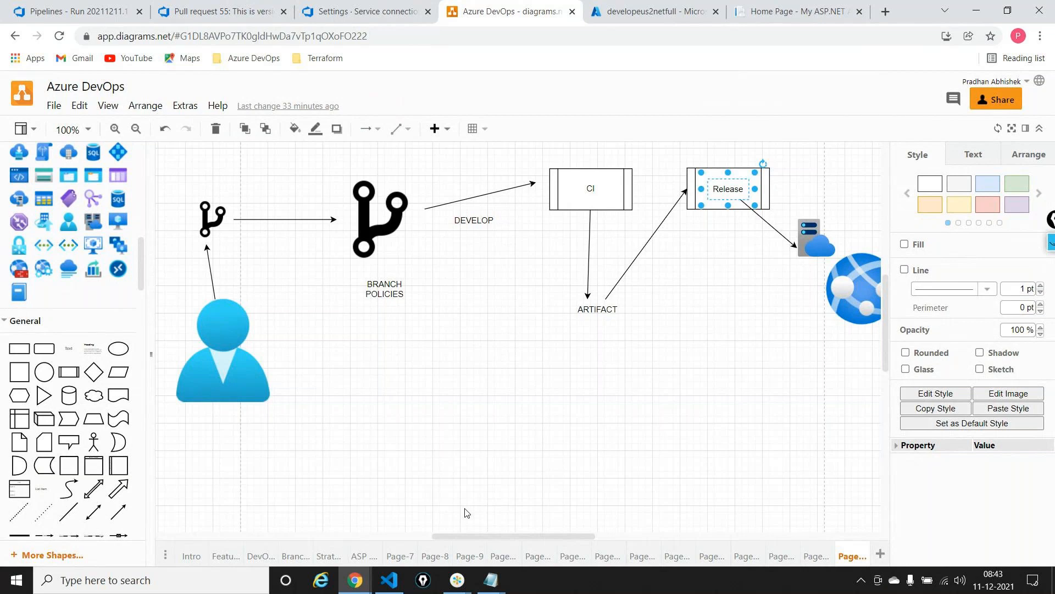
scroll(466, 513, up, 3)
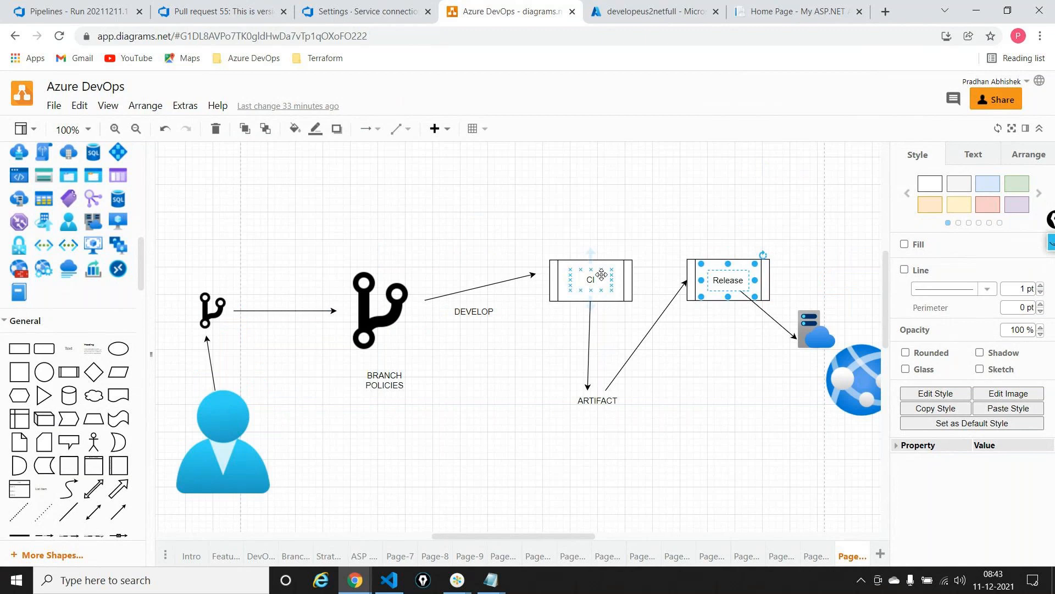
click(599, 397)
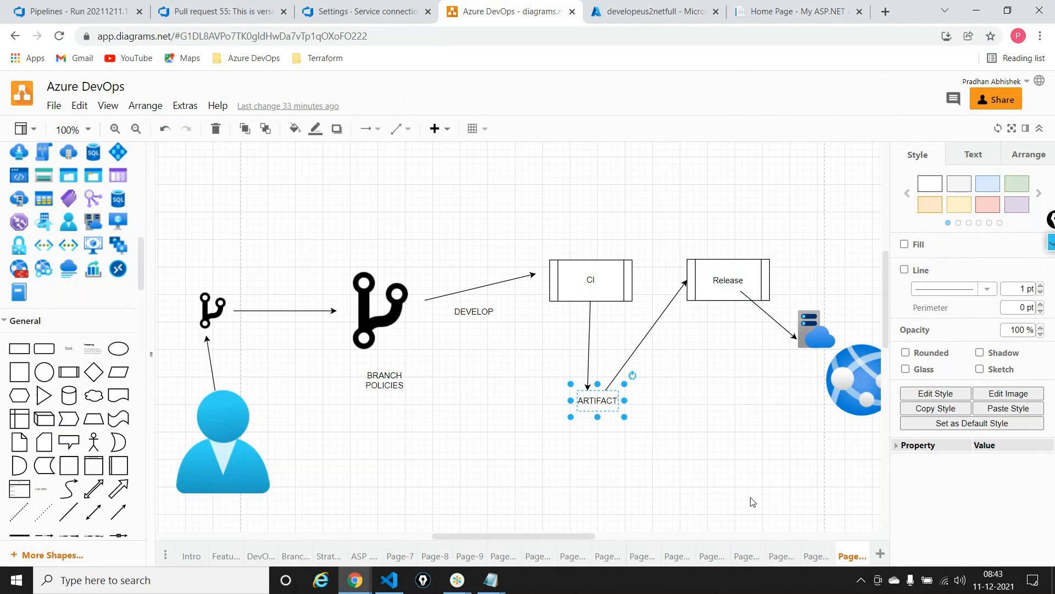
scroll(753, 501, right, 1)
scroll(752, 501, right, 6)
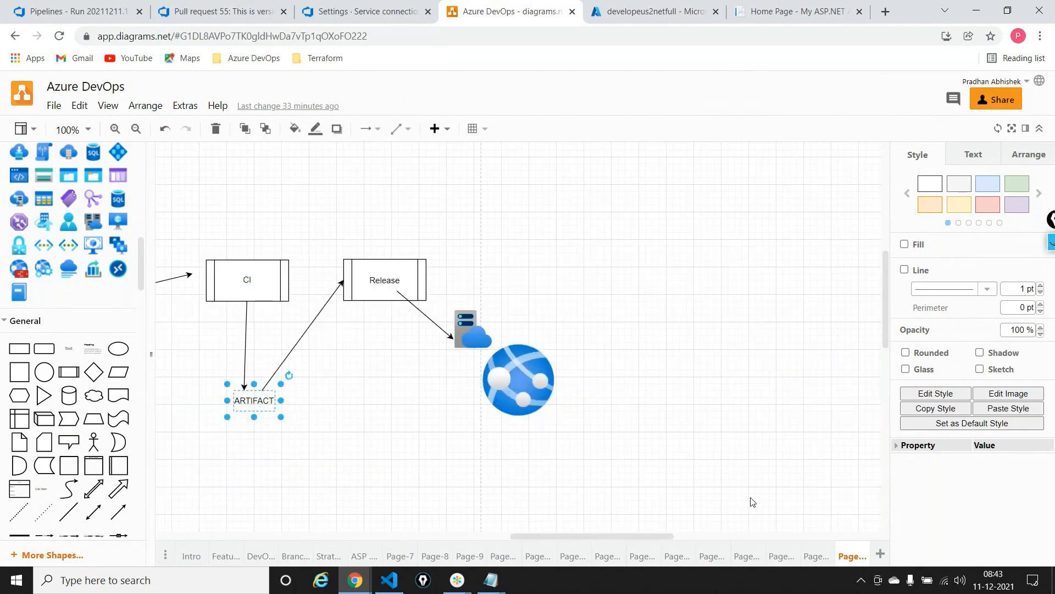
click(369, 271)
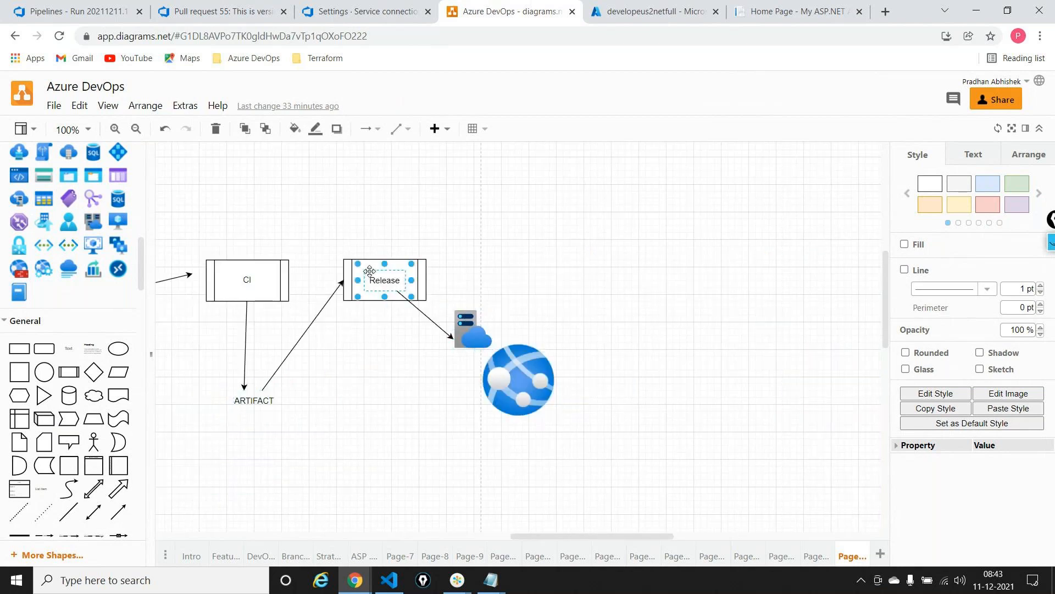
click(536, 391)
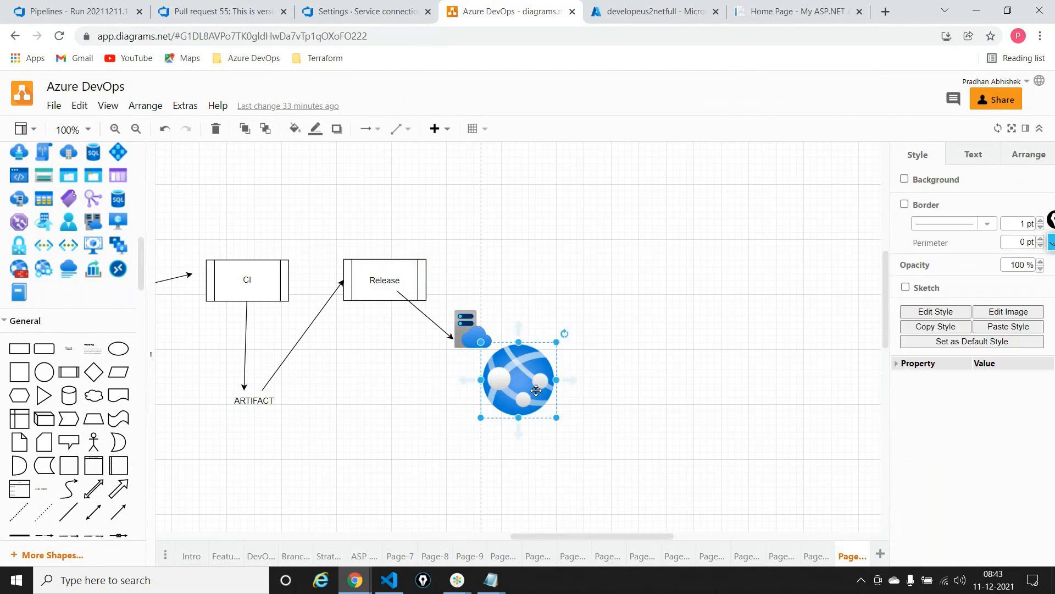
Return to the "This is version 7" pull request and open its running Sonar Validation build
click(220, 11)
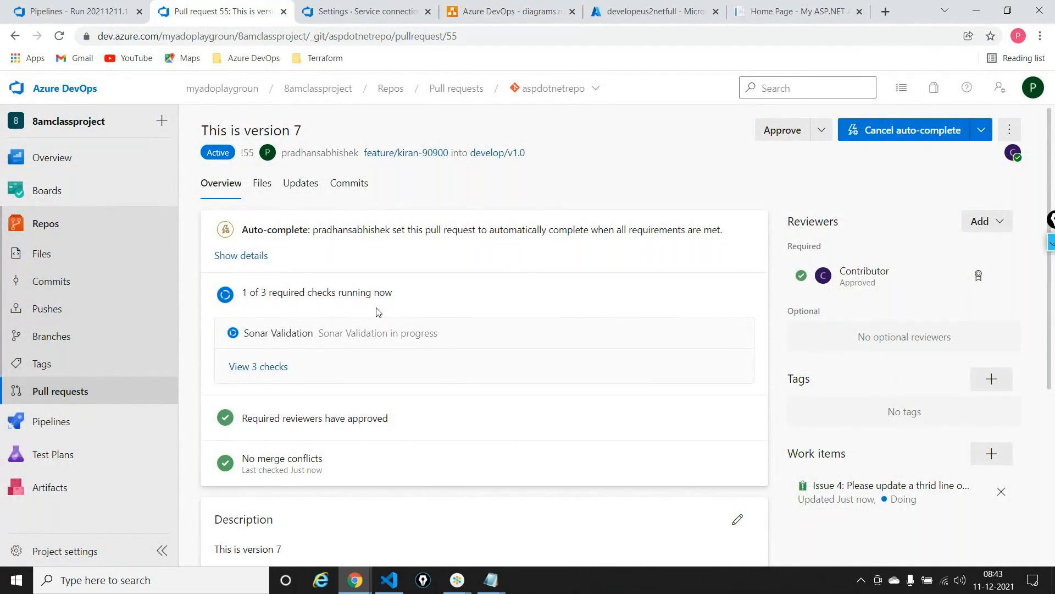
click(333, 342)
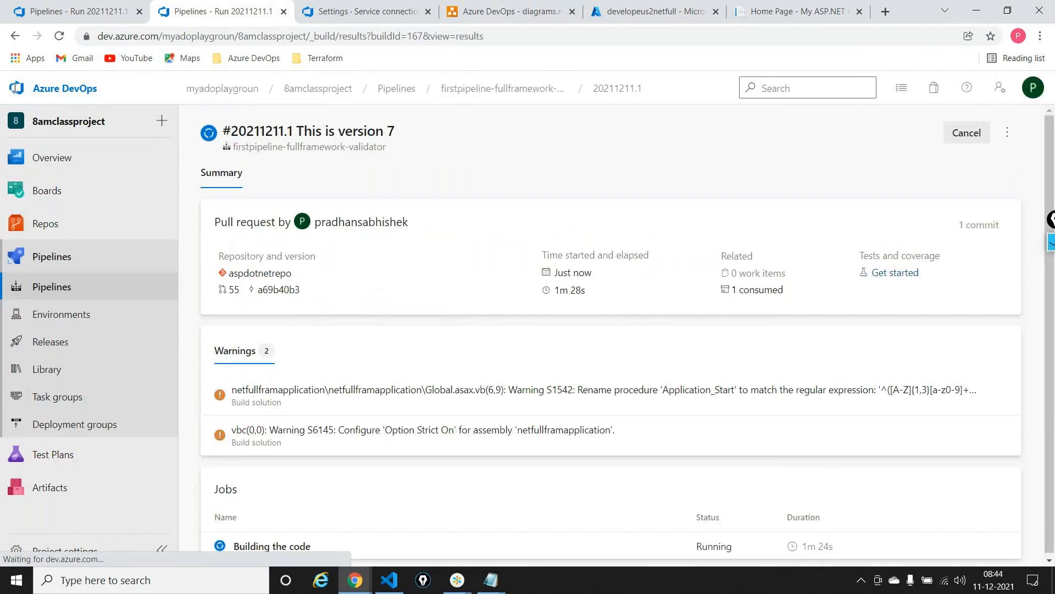
Go back to pull request 55 from the build summary and examine the validator run's Run Code Analysis log
click(15, 35)
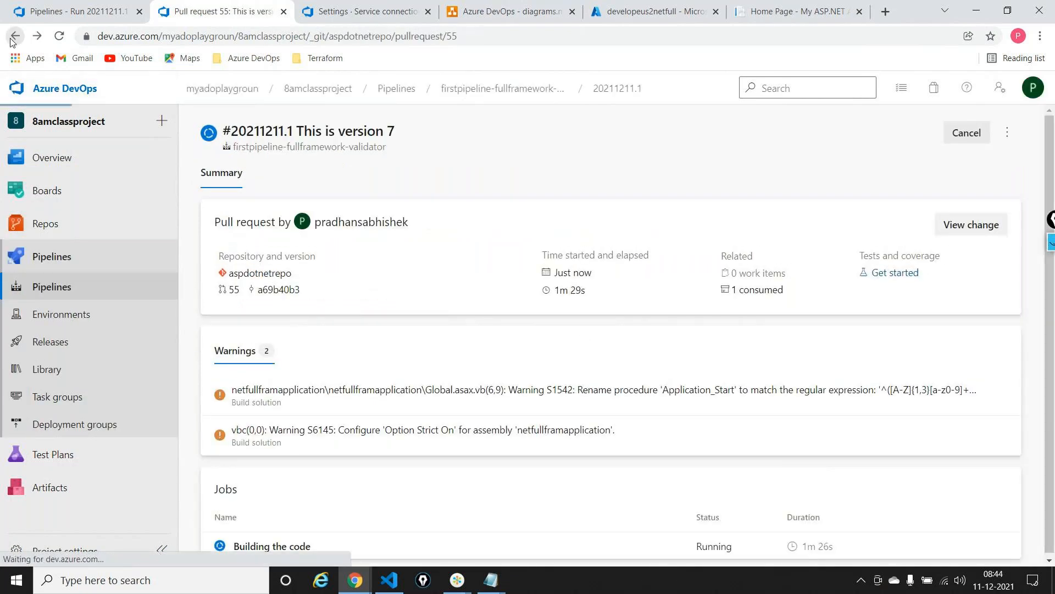
click(75, 16)
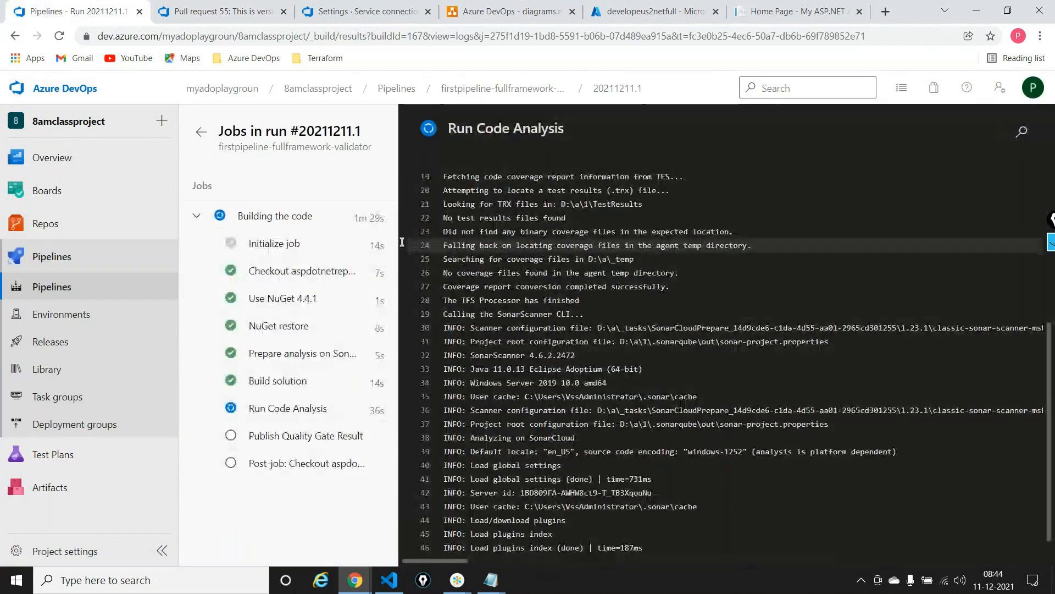
click(273, 416)
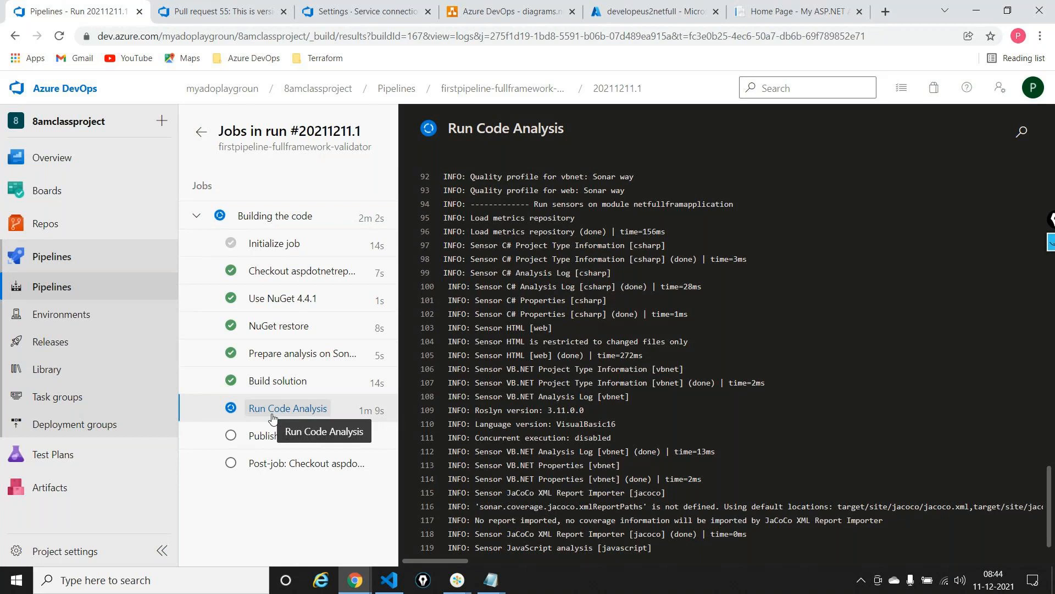
Review the Azure DevOps diagram from the release and web app back to the developer and feature branch
click(486, 14)
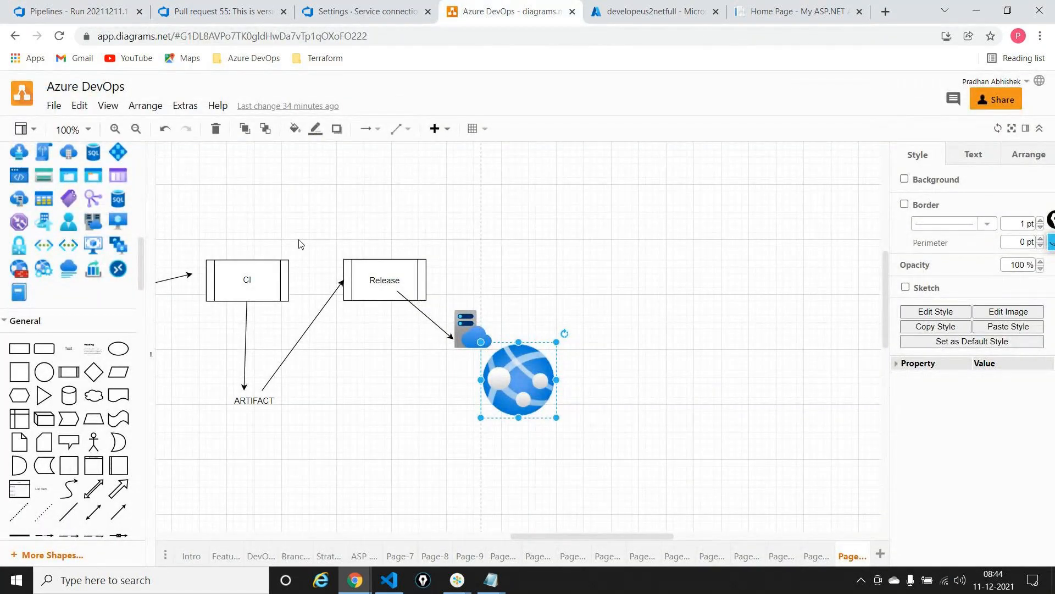
scroll(299, 244, left, 9)
scroll(300, 243, right, 4)
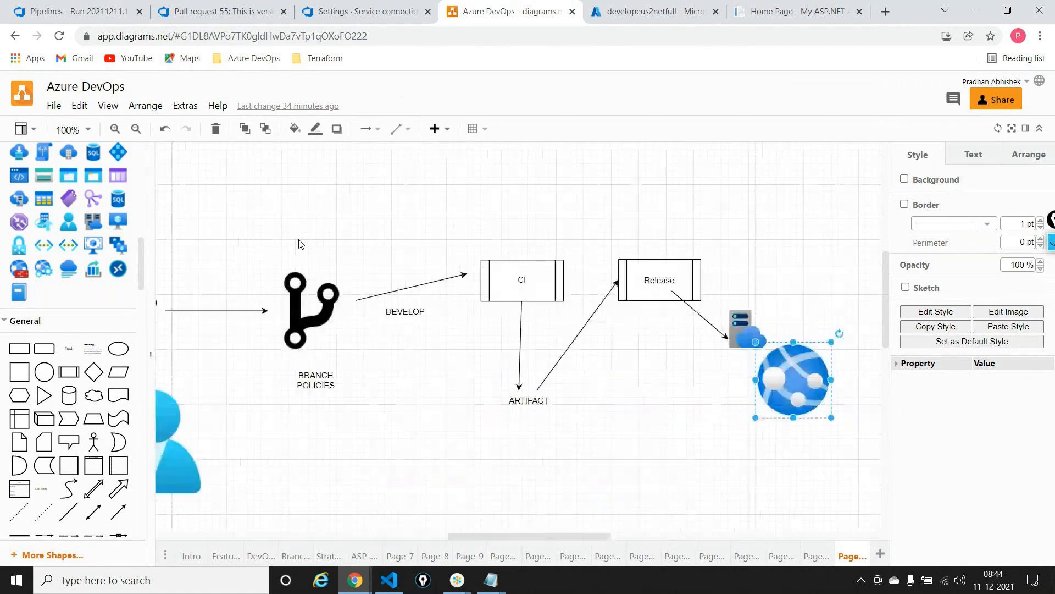
scroll(300, 243, left, 4)
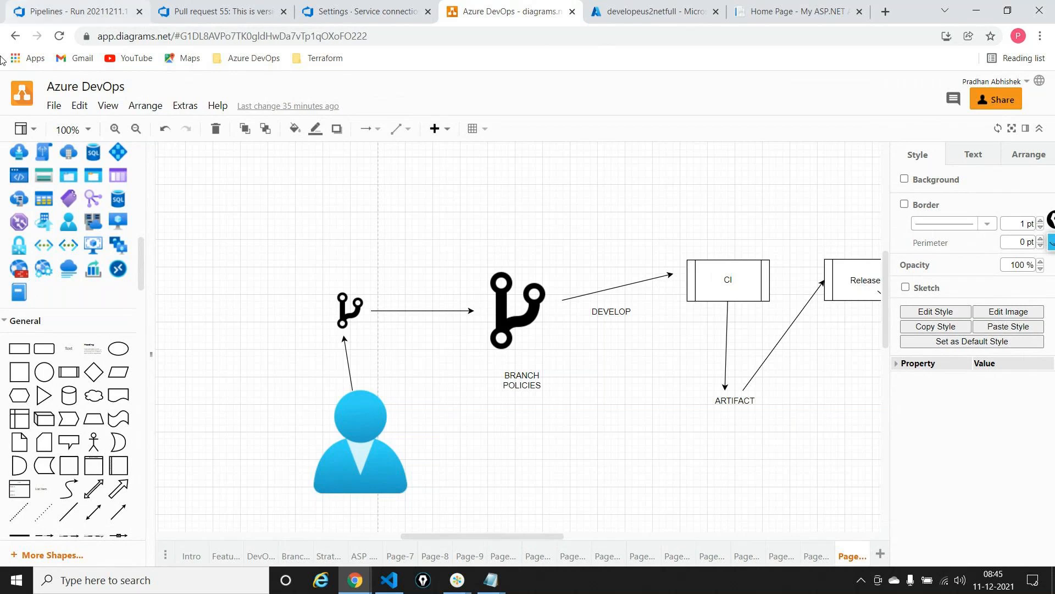
Recheck the validator run's code analysis progress and view the developeus2netfull App Service overview in the Azure portal
click(91, 15)
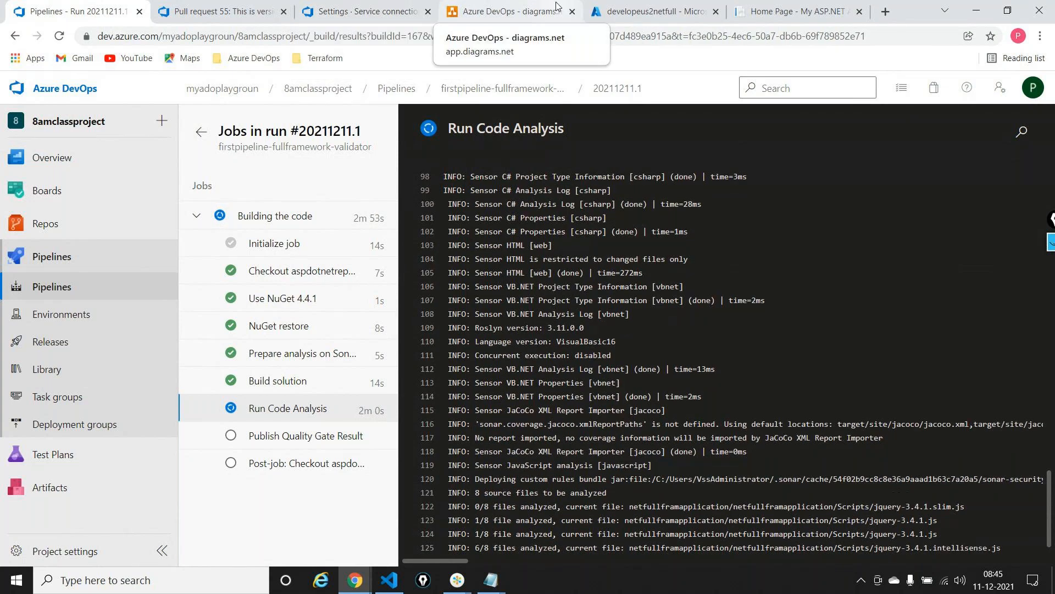
click(649, 11)
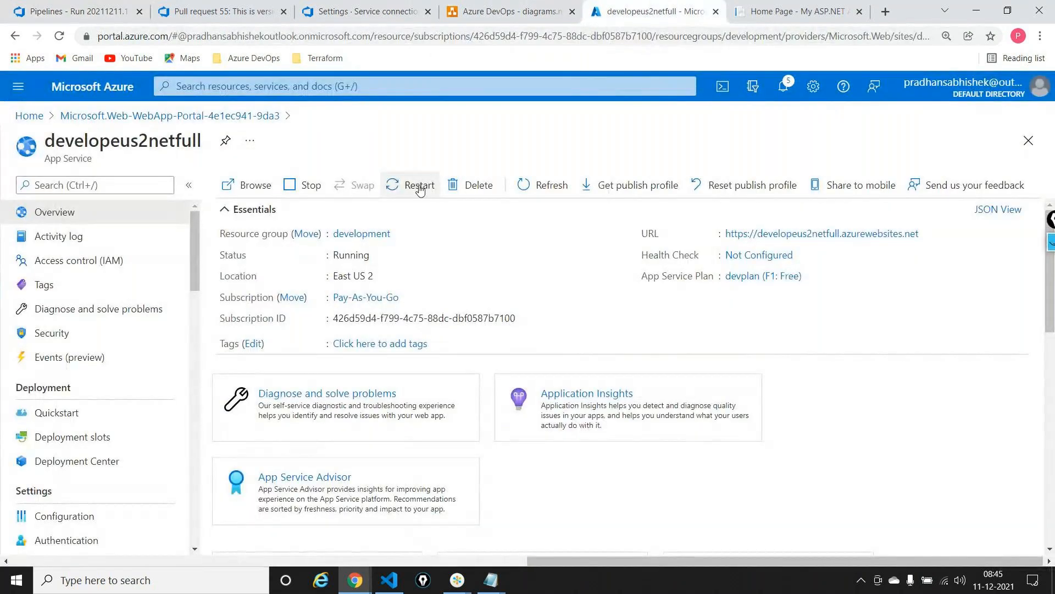
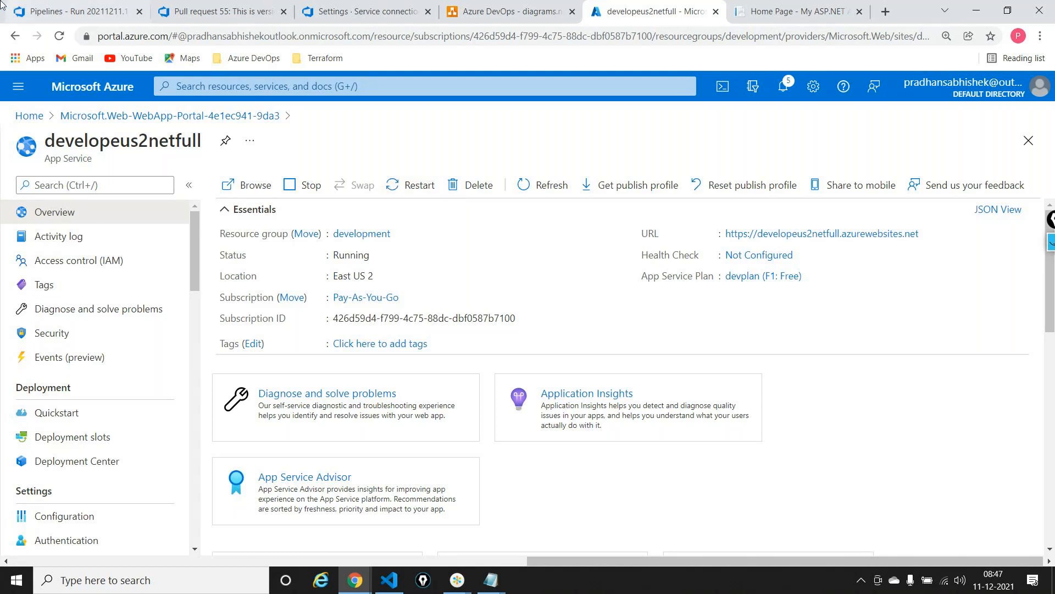
Check the completed "This is version 7" pull request and open the job log of the firstpipeline-fullframework run it triggered
click(77, 11)
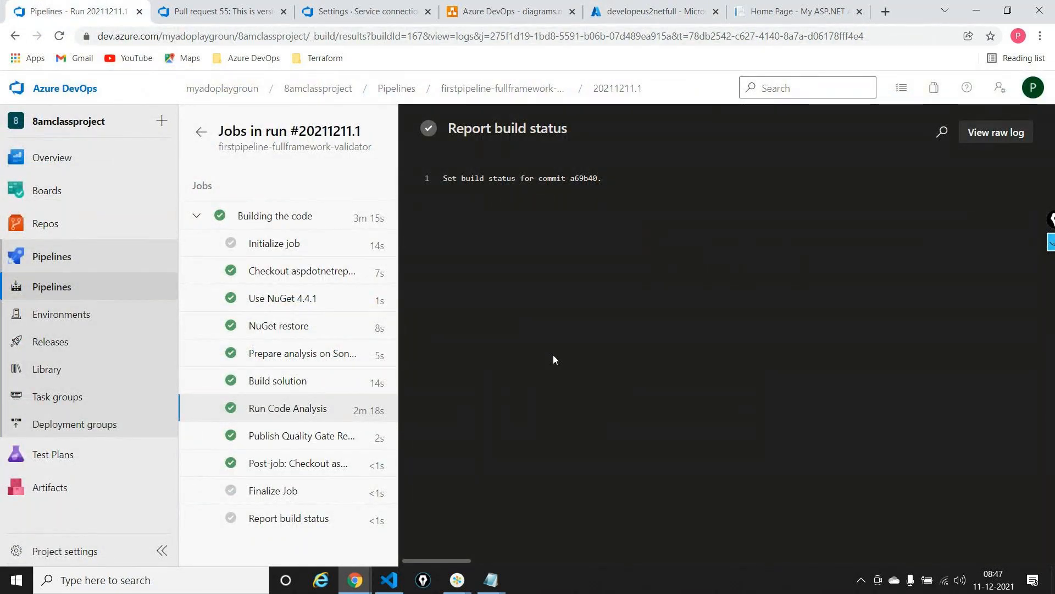
click(252, 15)
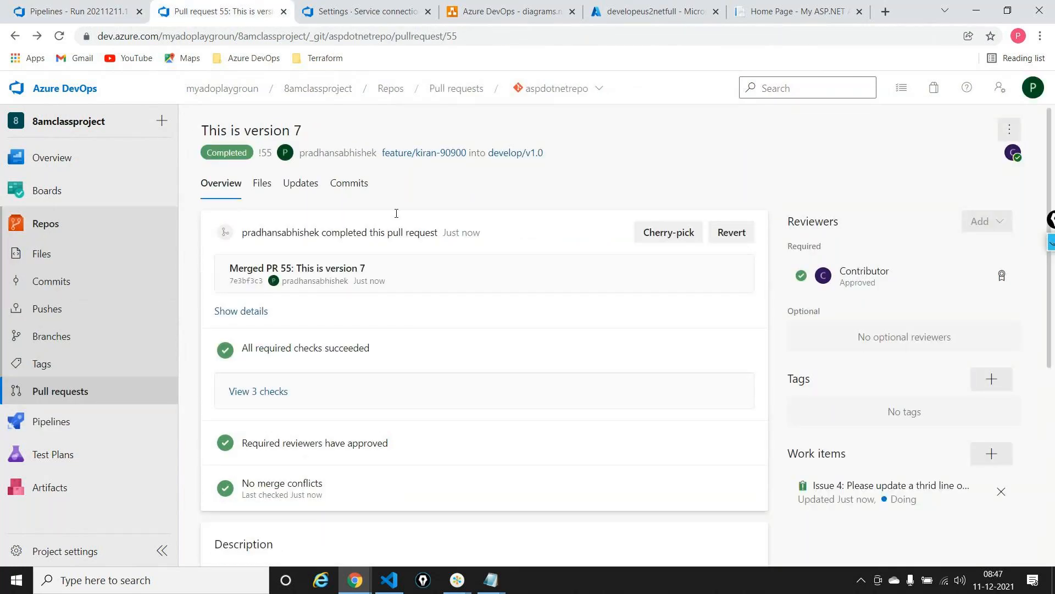
mouse_move(53, 416)
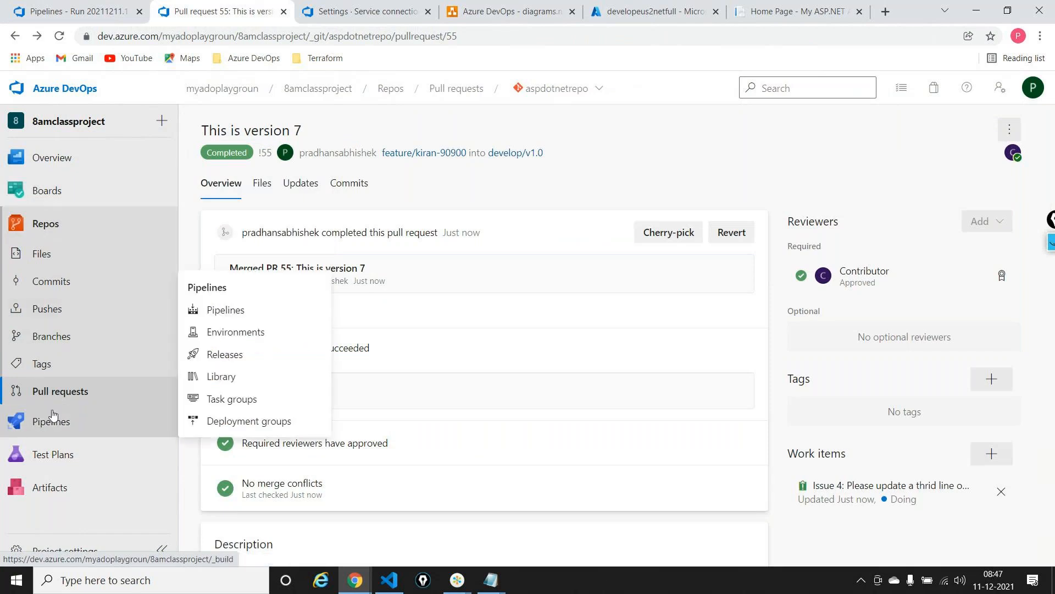
click(220, 311)
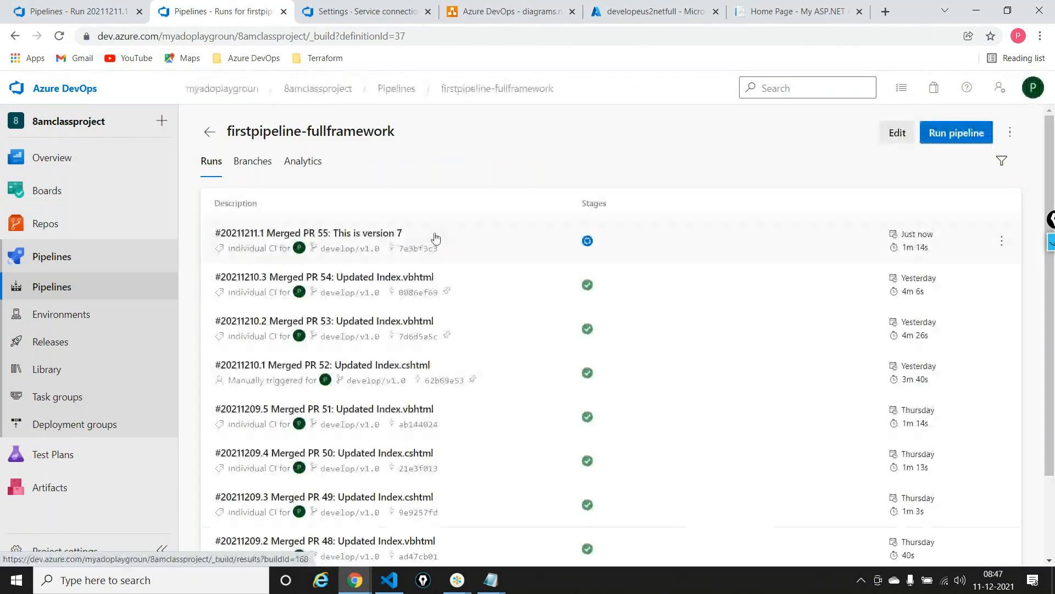
click(422, 234)
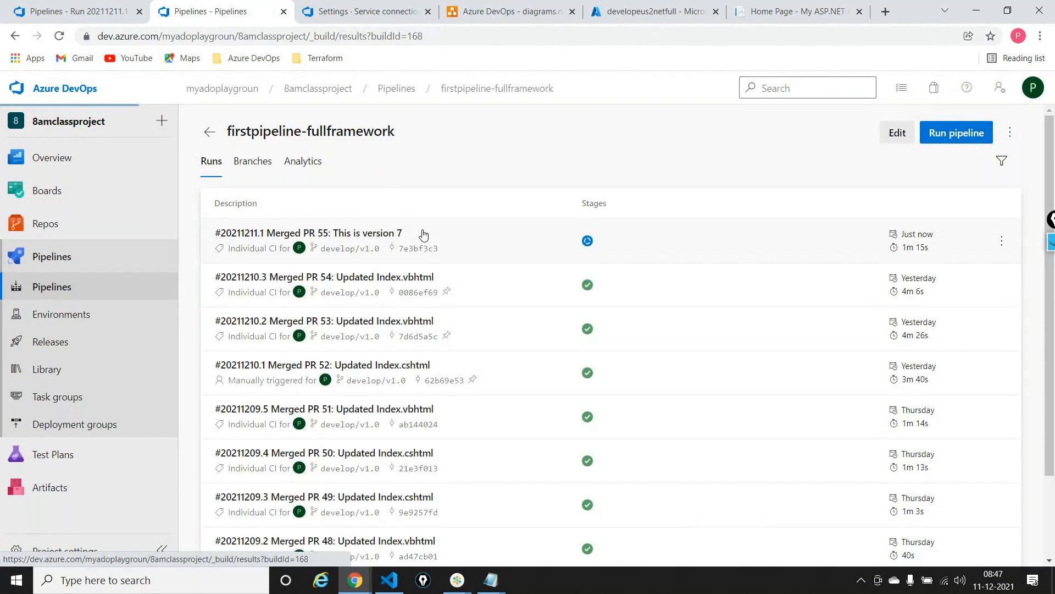
click(460, 553)
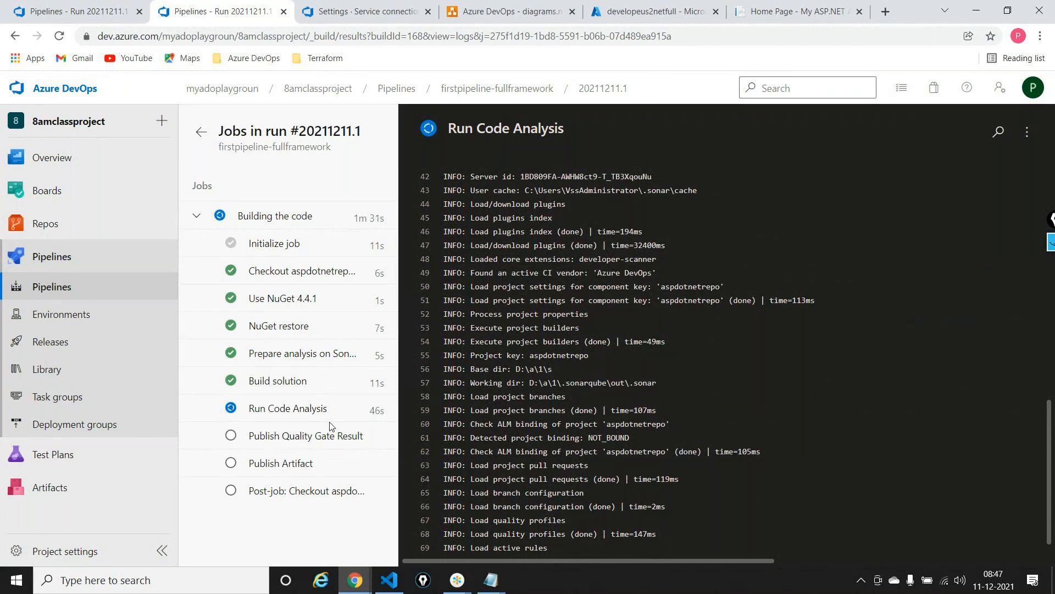
Review the CI, artifact and release flow in the Azure DevOps diagram, return to the running build and close the validator run's page
click(512, 11)
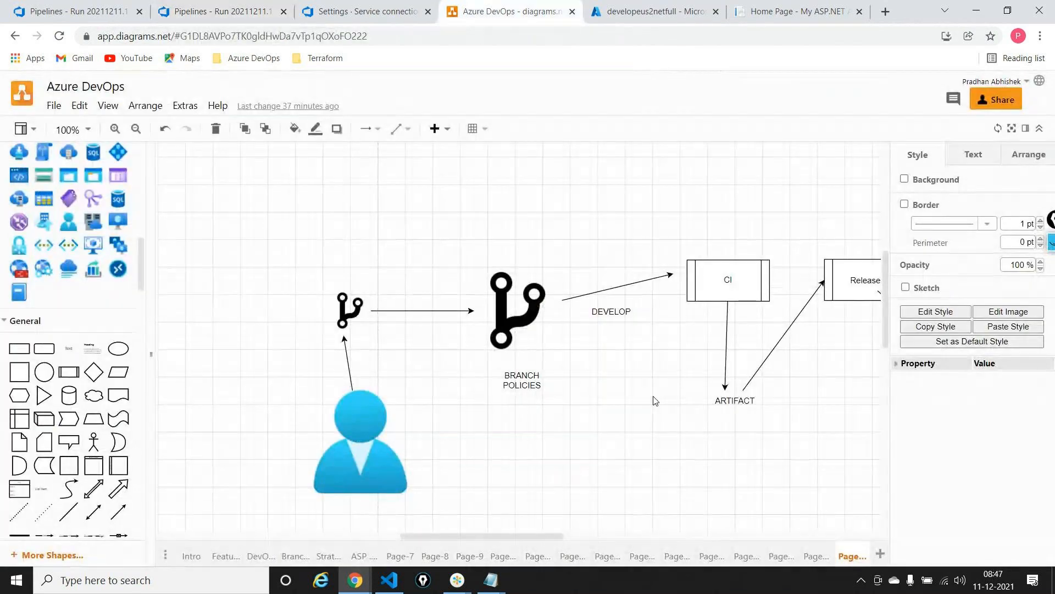
scroll(653, 400, right, 6)
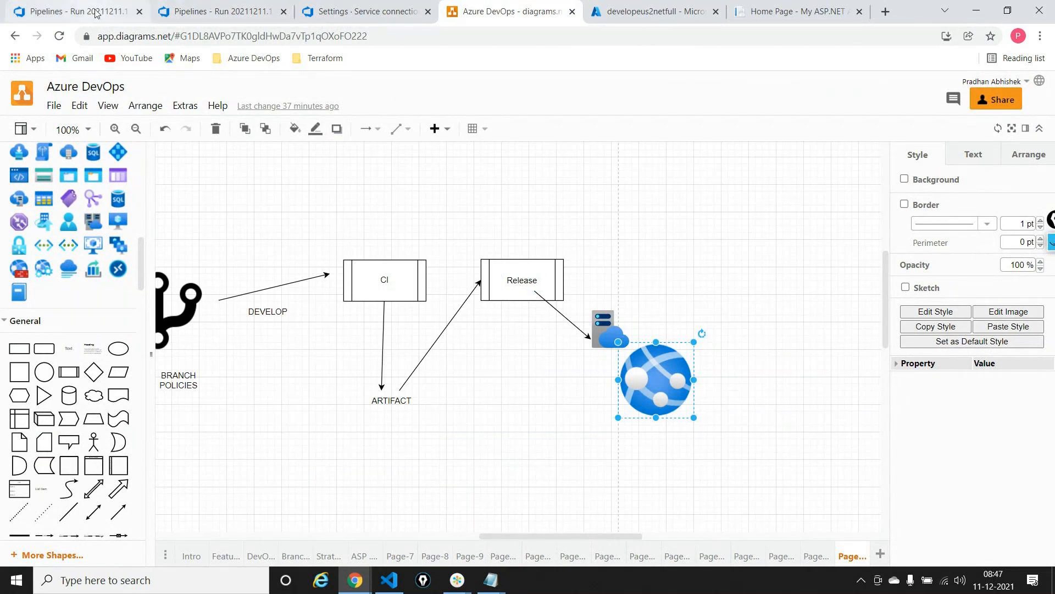
click(159, 15)
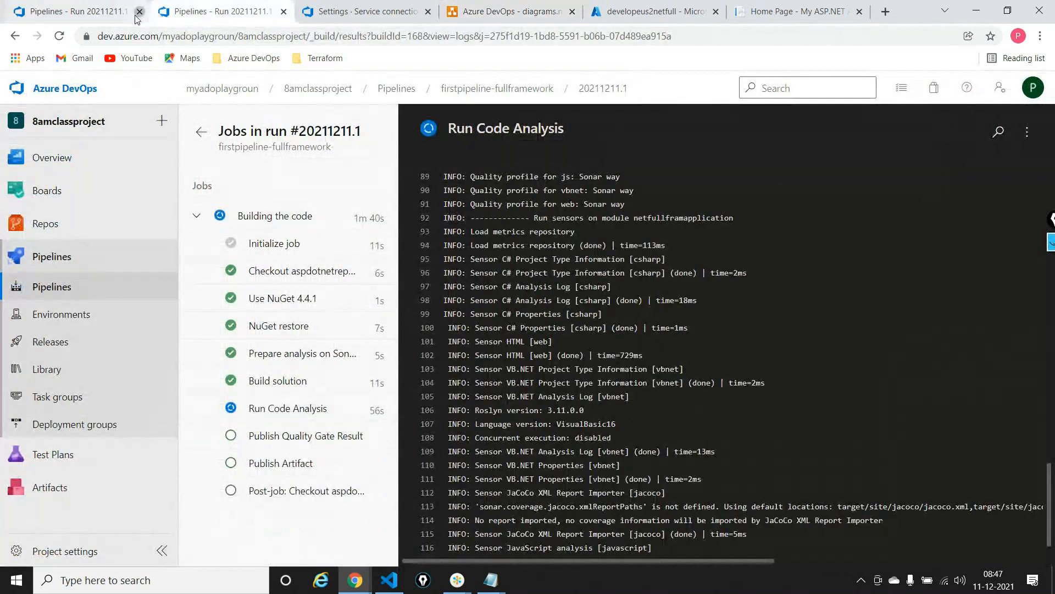
click(138, 14)
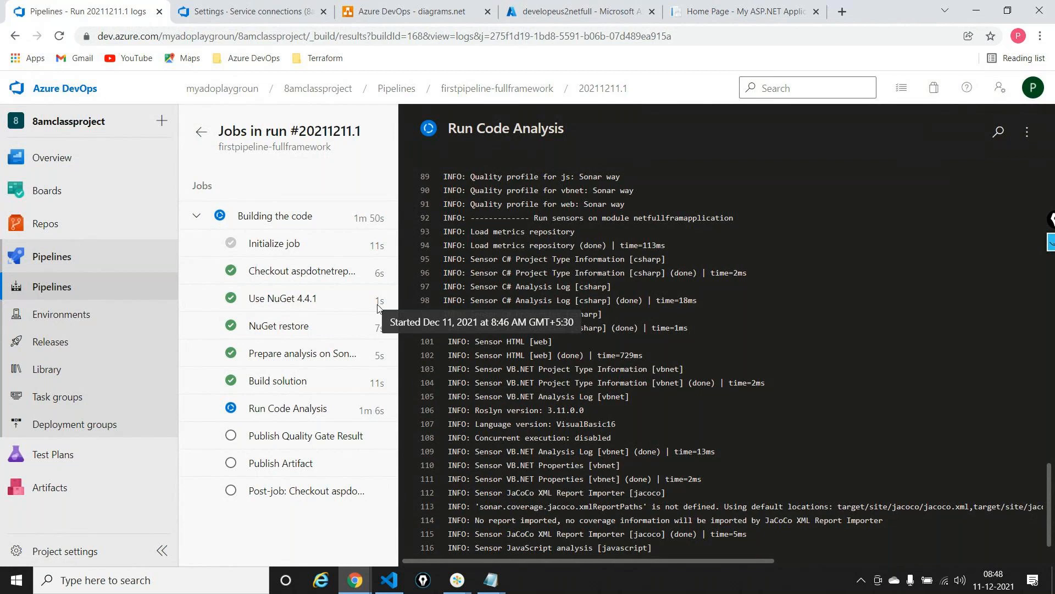
Review the Notepad note on releasing from dev.azure.com to portal.azure.com, and return to the build run in Azure DevOps
key(alt+Tab)
key(alt+Tab)
key(alt+Tab)
key(alt+Tab)
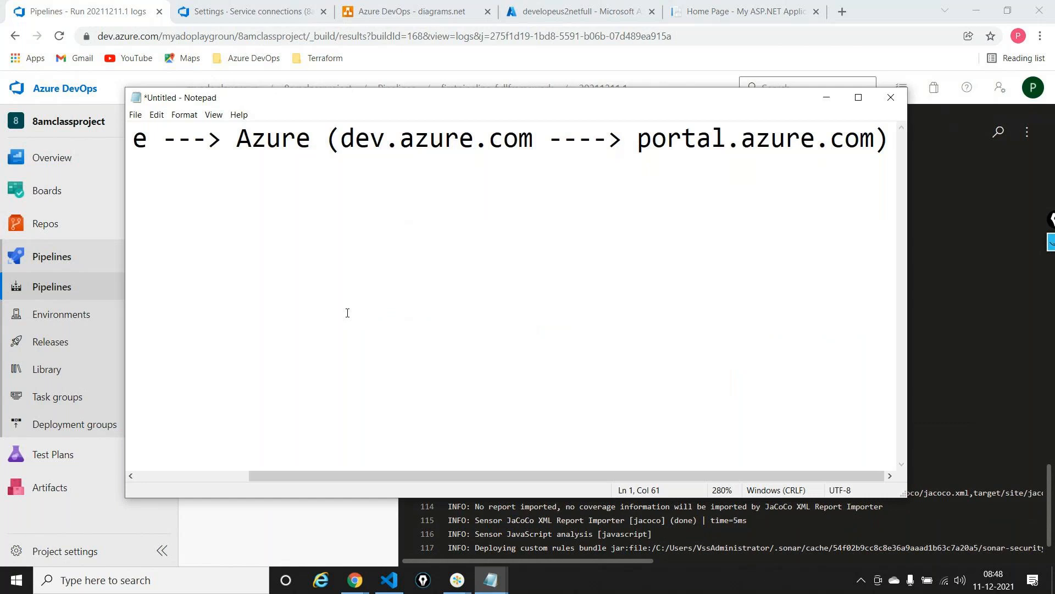
scroll(347, 313, left, 3)
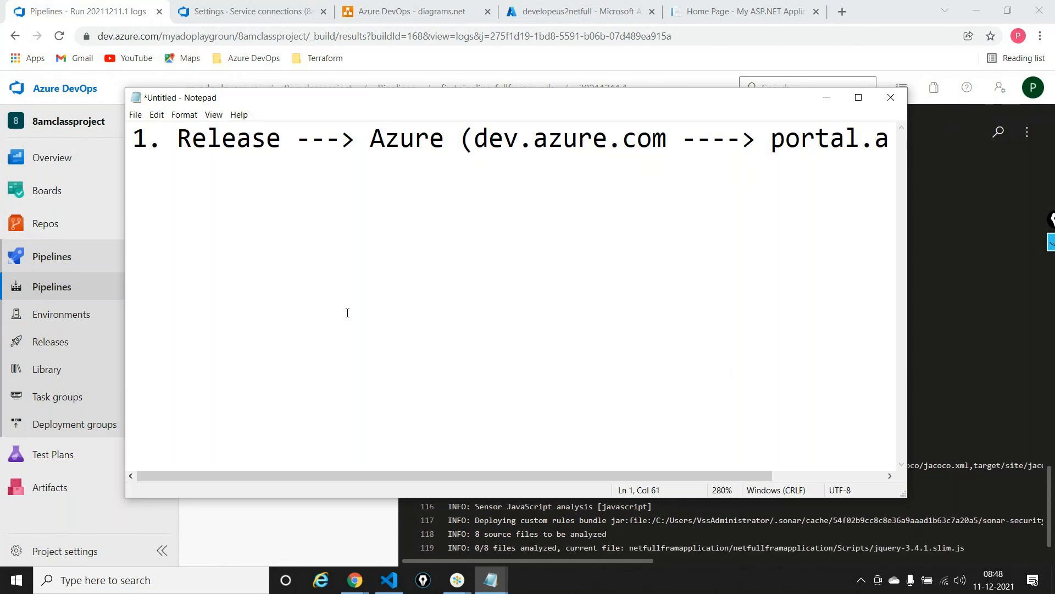
key(alt+Tab)
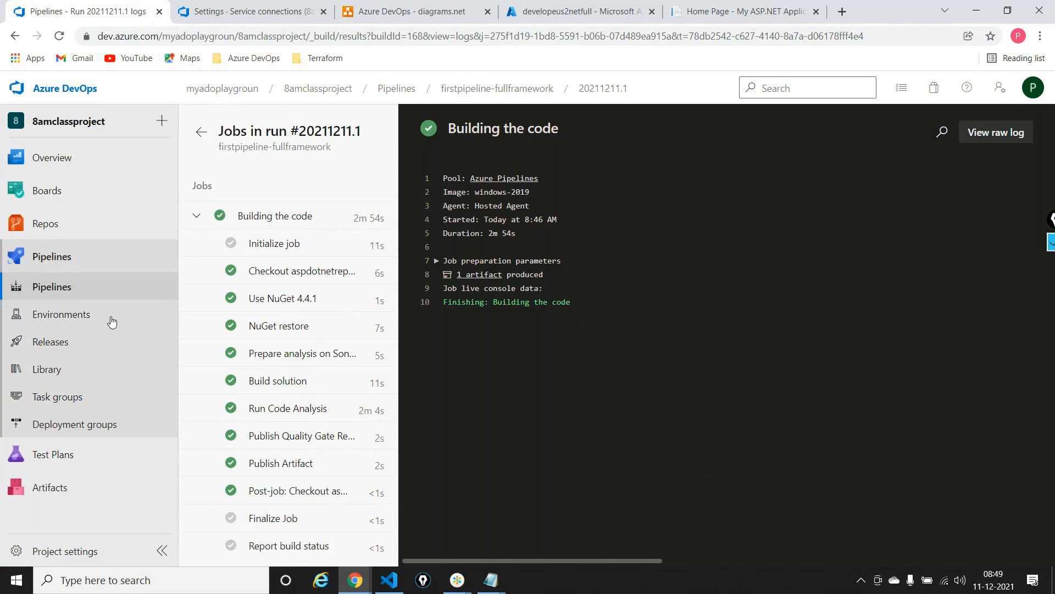
Open Release-2 of netpipeline-release and examine the development stage's deployment logs
click(29, 349)
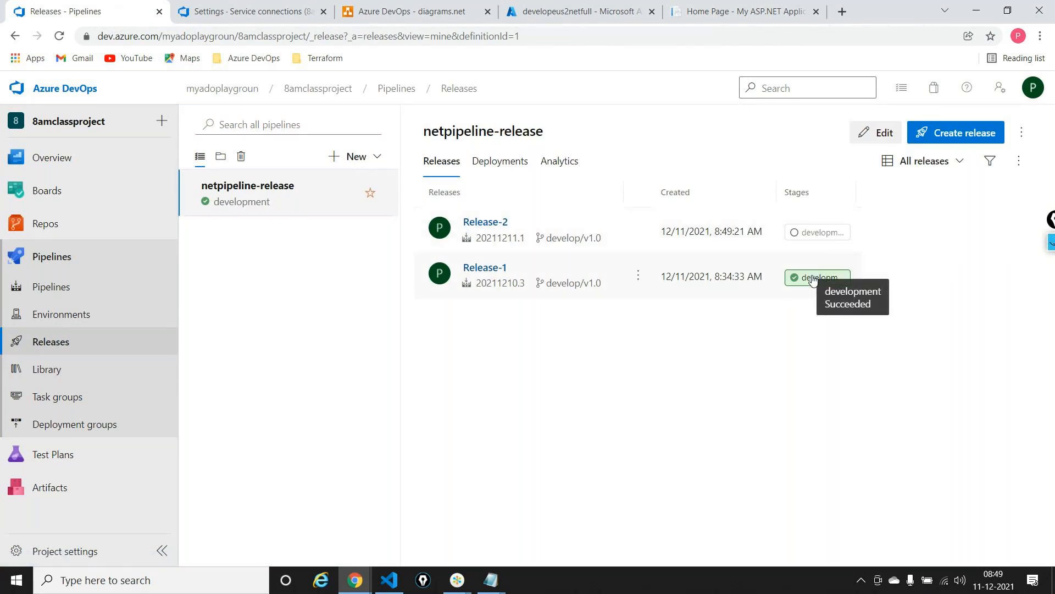
click(466, 225)
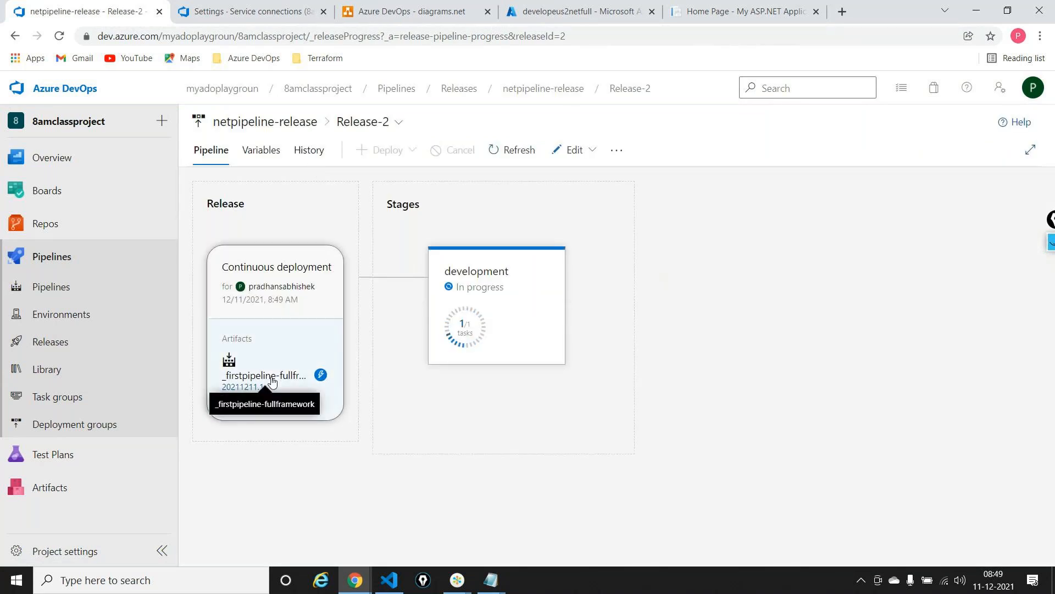
mouse_move(537, 278)
click(532, 380)
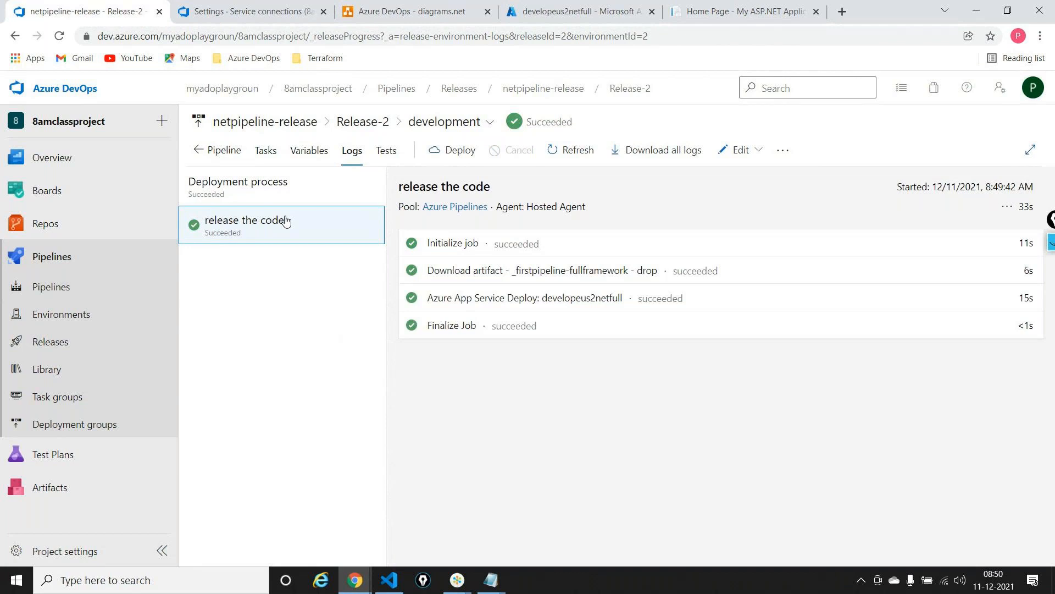
Copy the deployed site's address and load developeus2netfull.azurewebsites.net in a new tab of the incognito window
click(715, 11)
click(544, 34)
key(ctrl+c)
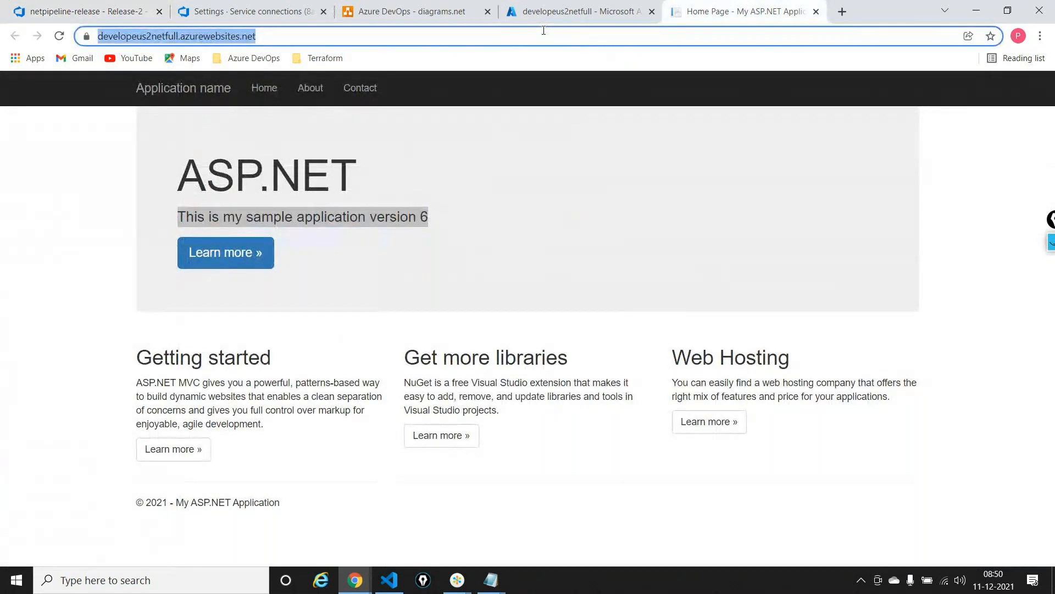
click(1040, 36)
click(360, 588)
click(397, 546)
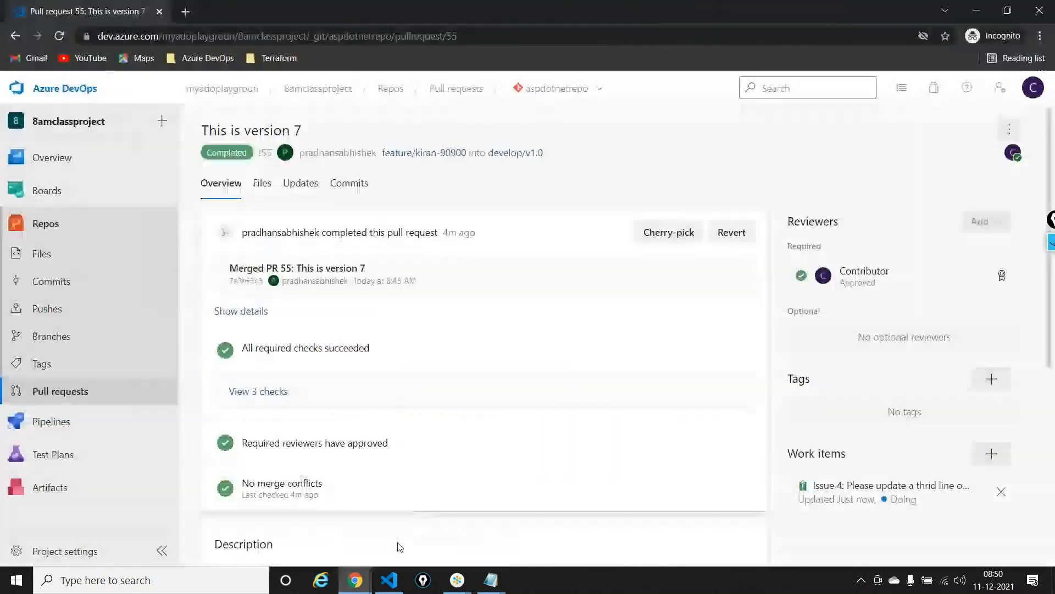
click(184, 12)
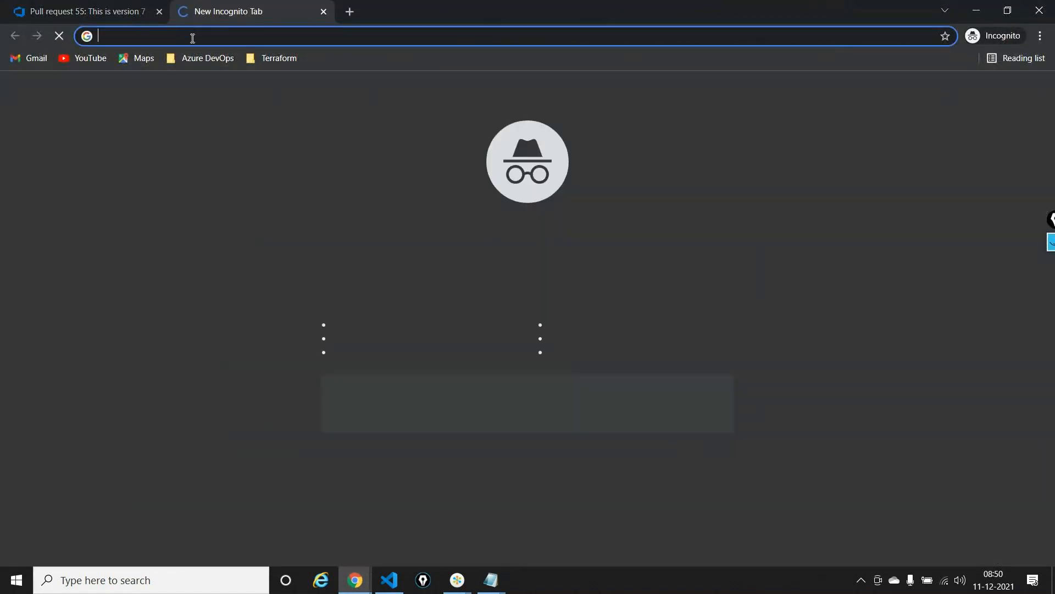
key(ctrl+v)
key(Return)
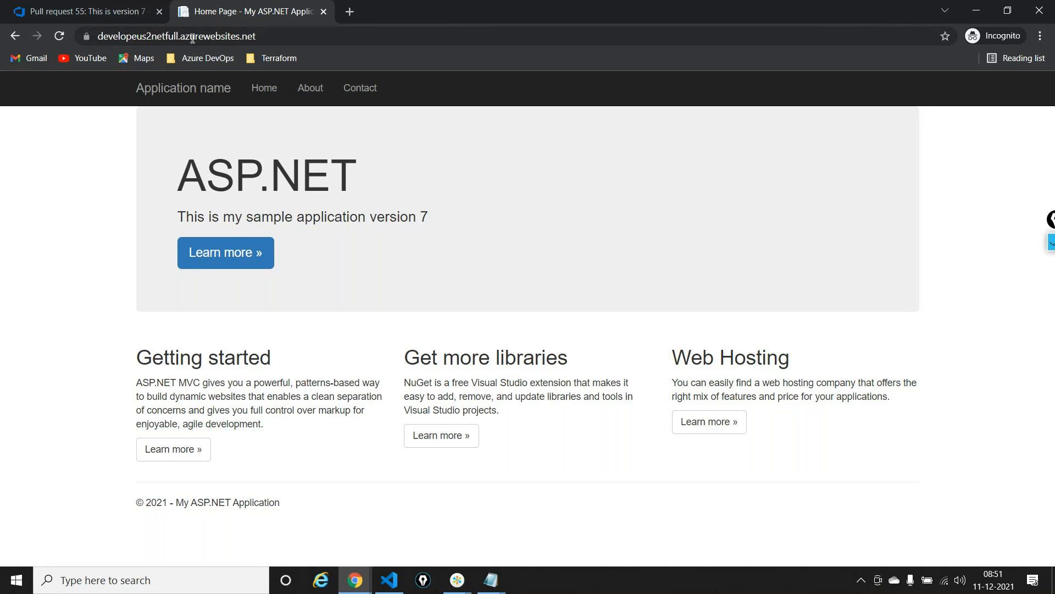
Return to the Release-2 logs in the main browser window and go back to the netpipeline-release list of releases
key(alt+Tab)
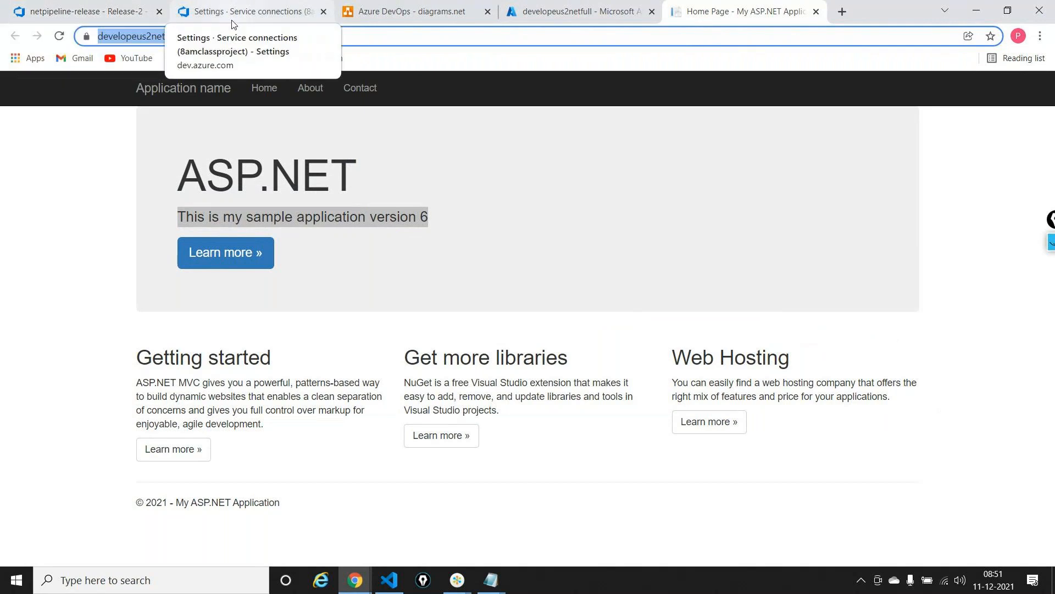
click(85, 4)
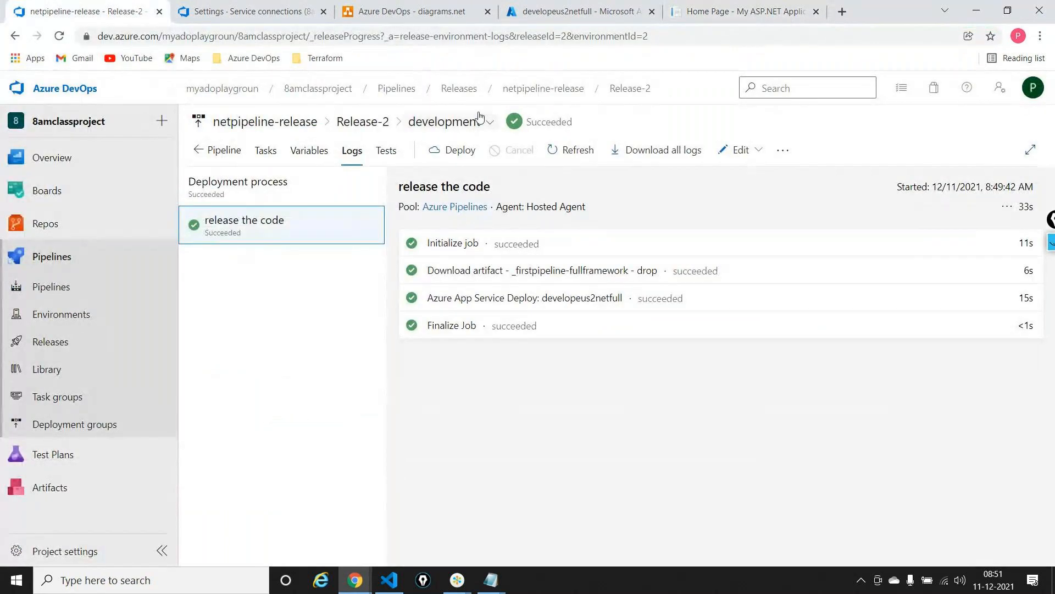
click(512, 95)
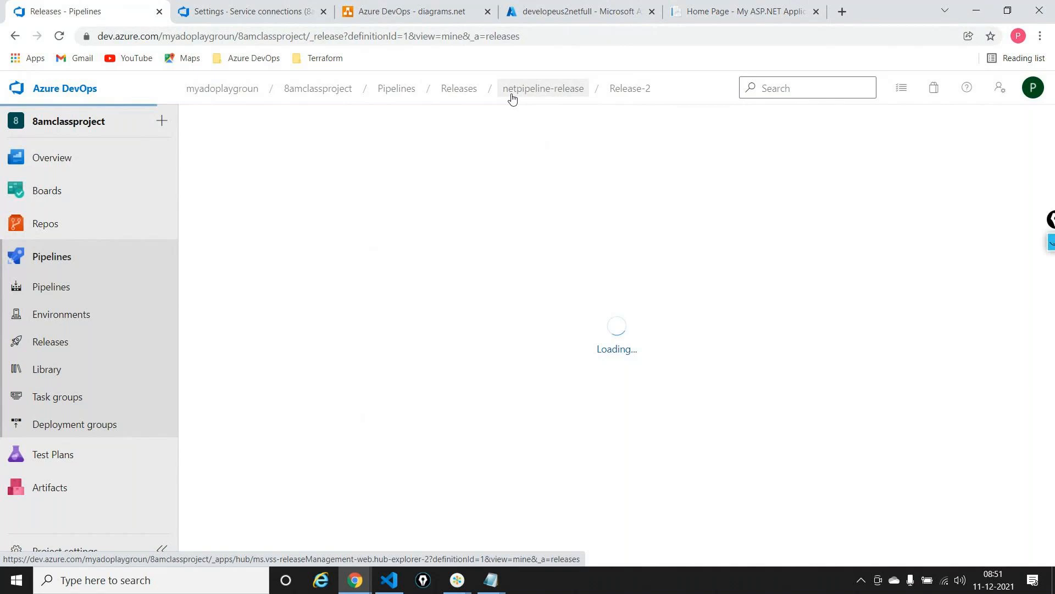
Annotate Release-2 with a check mark and "6 → 7" and Release-1 with an arrow to "6", and clear the drawings
click(1051, 243)
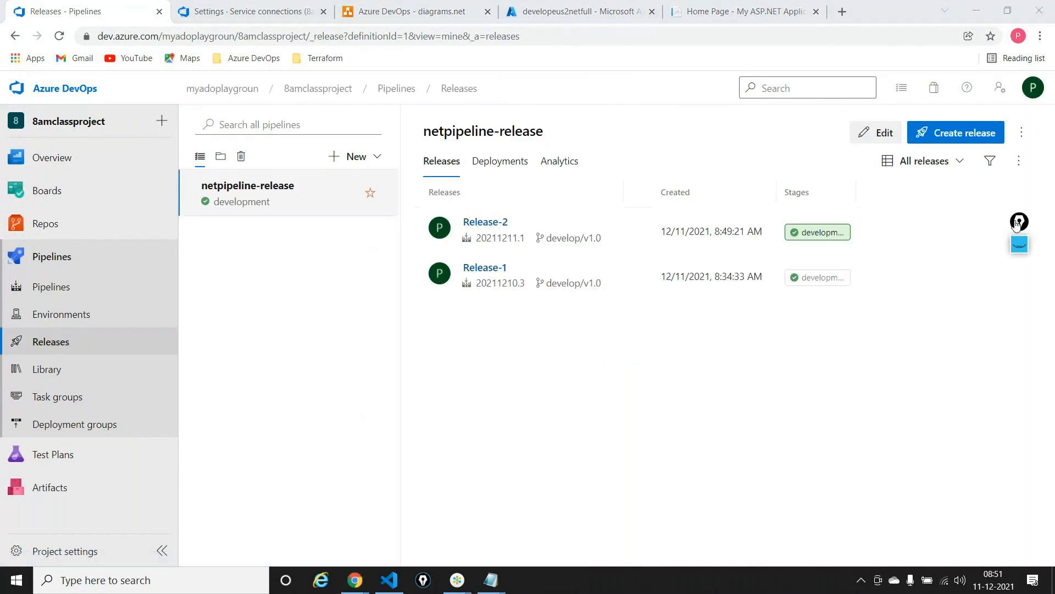
click(1020, 244)
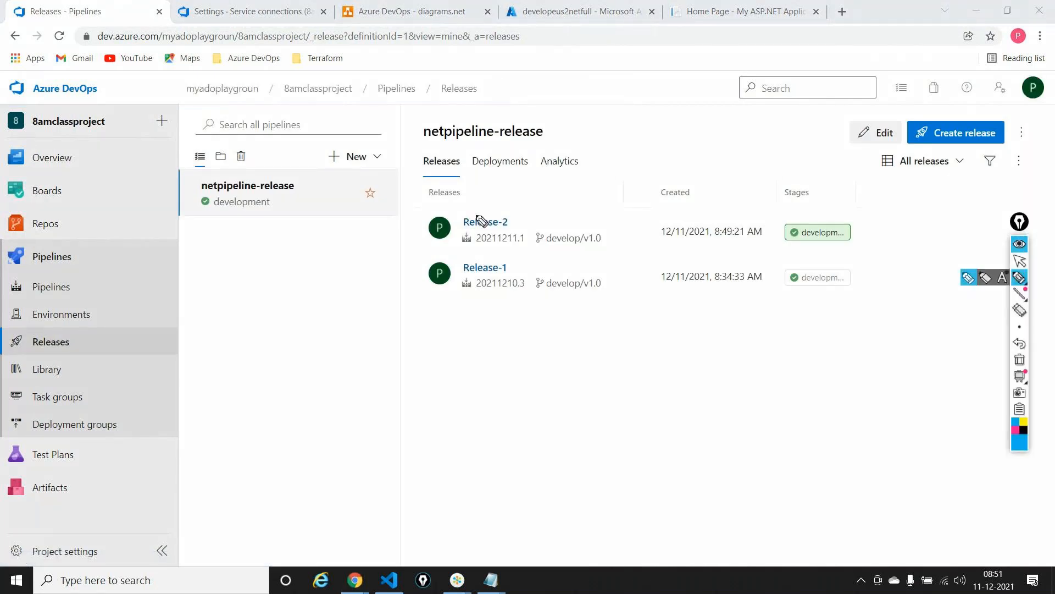
drag(517, 213, 550, 181)
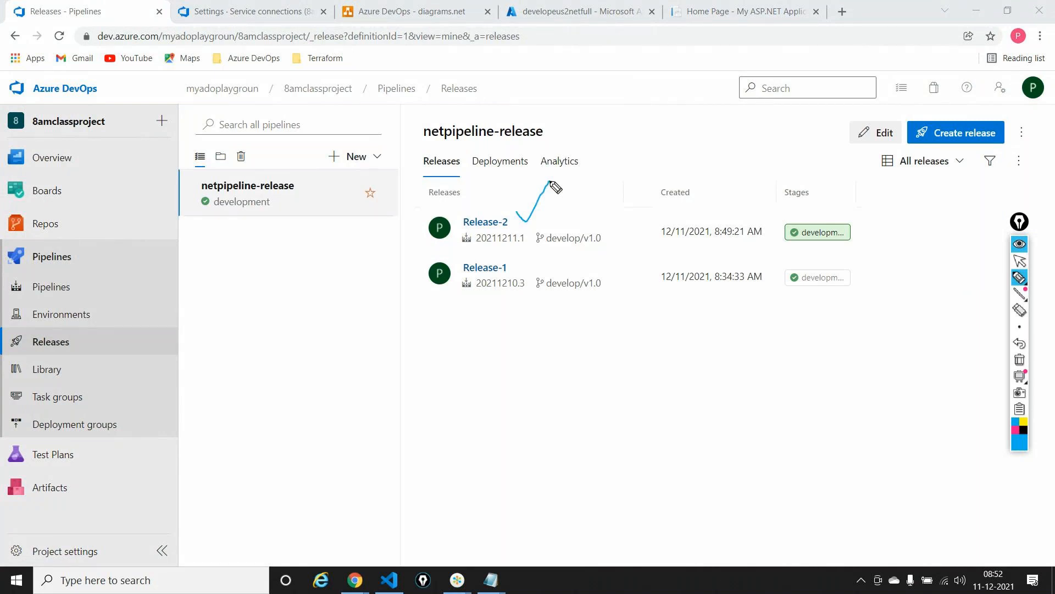
drag(600, 189, 598, 198)
drag(610, 204, 667, 167)
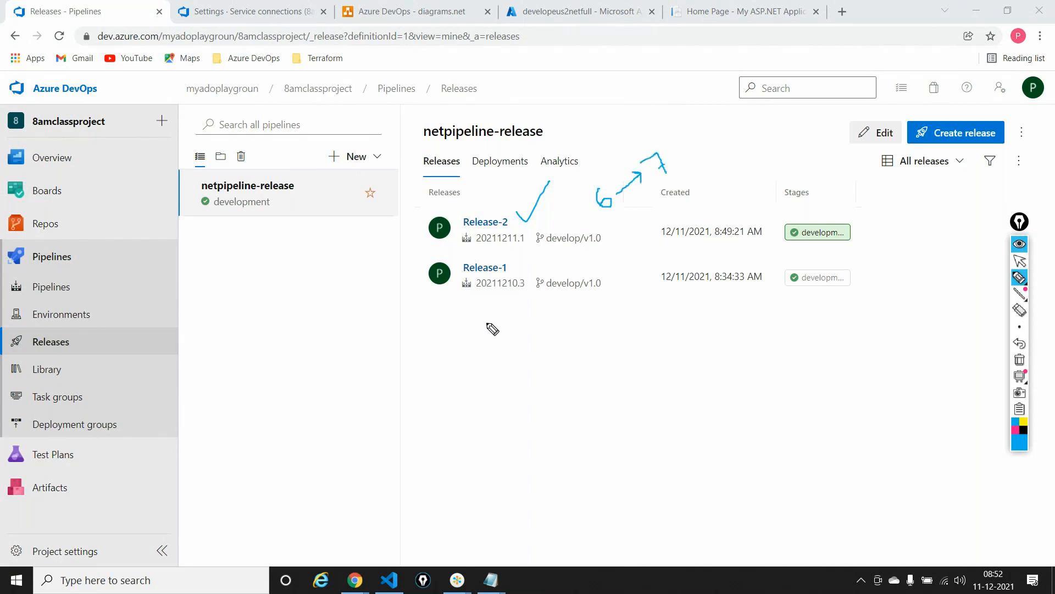
mouse_move(487, 324)
mouse_down()
mouse_move(551, 306)
mouse_move(544, 329)
mouse_move(568, 325)
mouse_up()
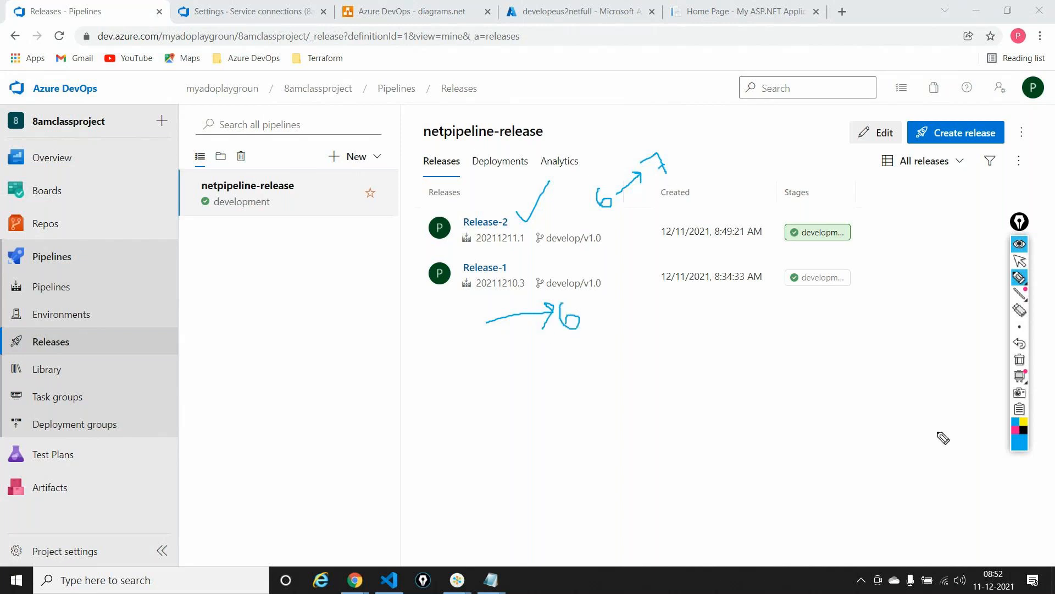
click(1020, 359)
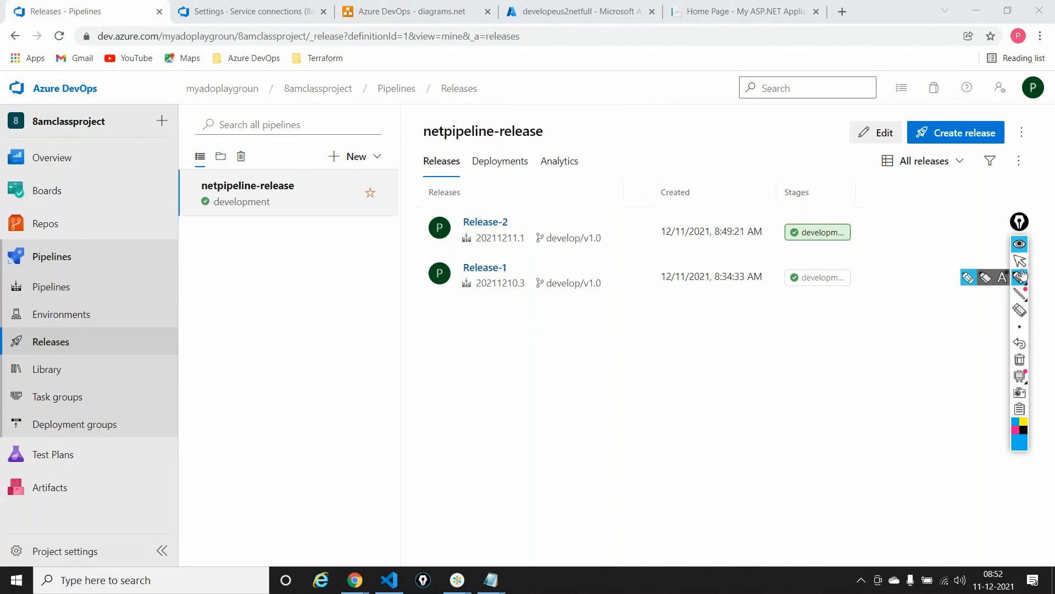
click(1020, 260)
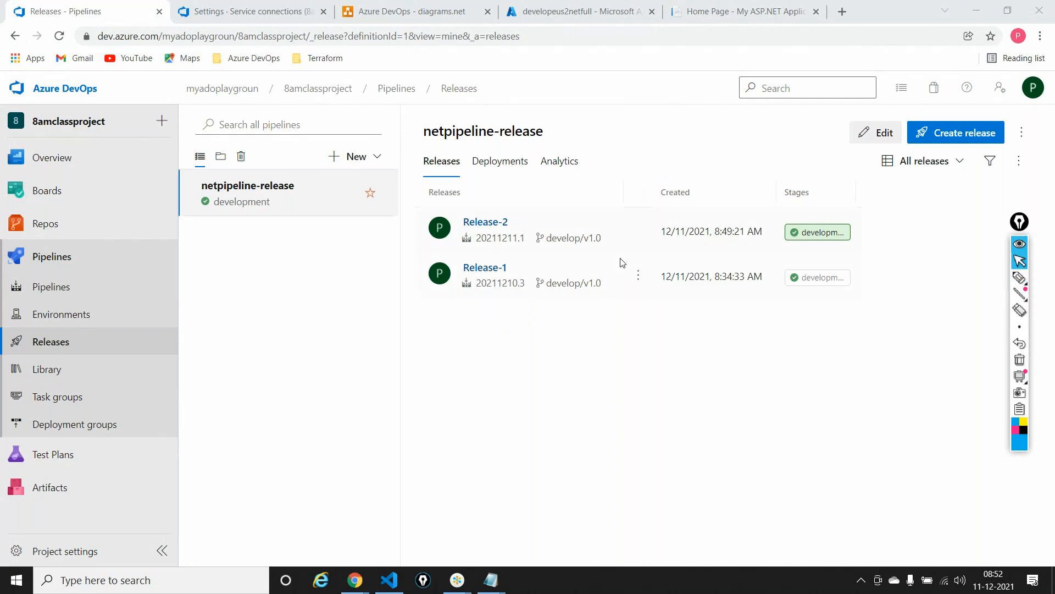
Open Release-1 and redeploy it to the development stage to roll back the web app, reviewing the rollback notice before deploying
click(504, 270)
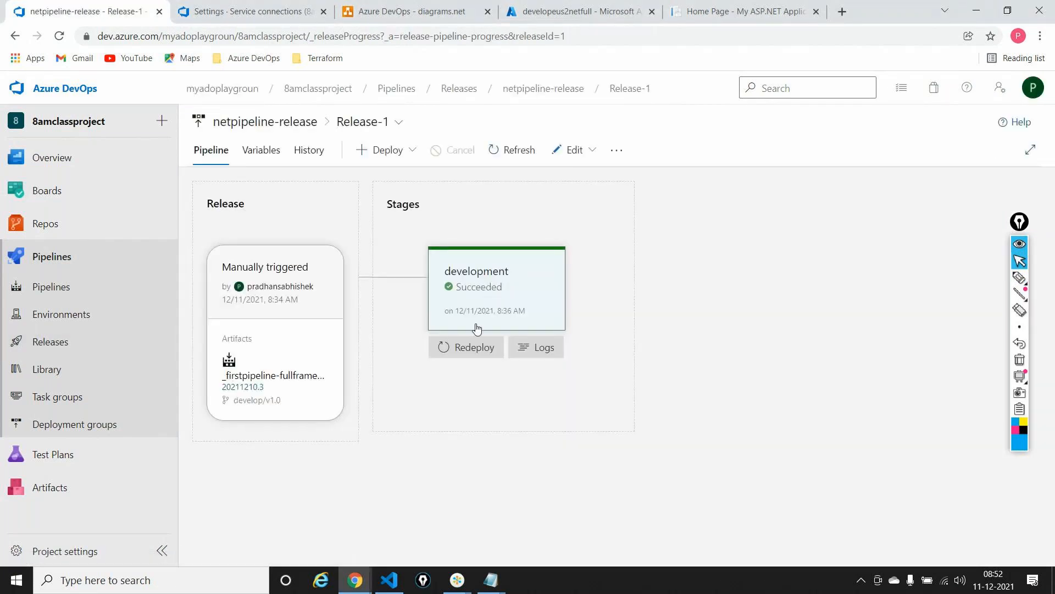
click(473, 345)
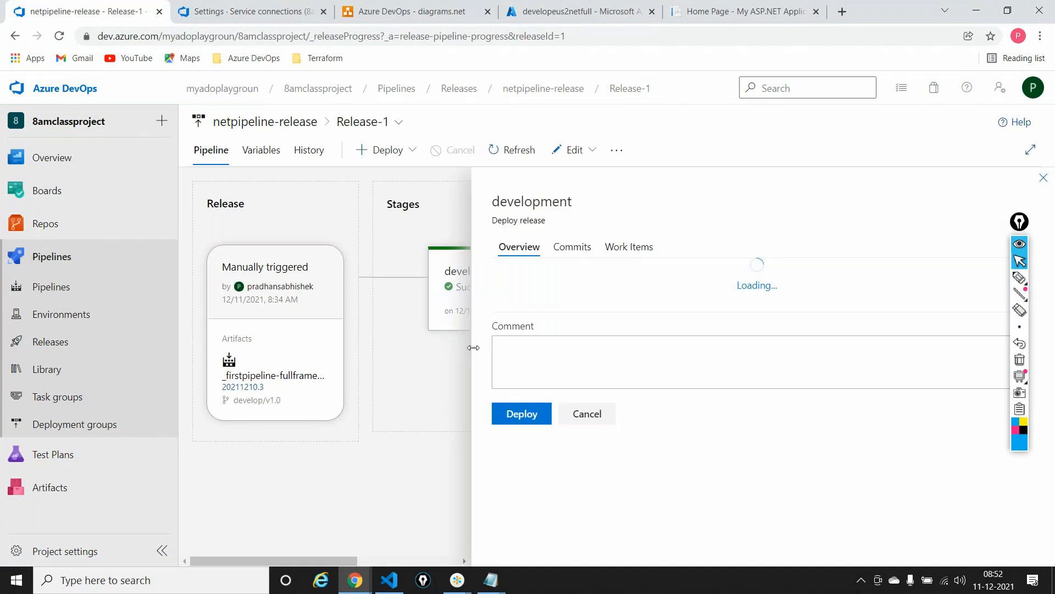
scroll(528, 506, down, 1)
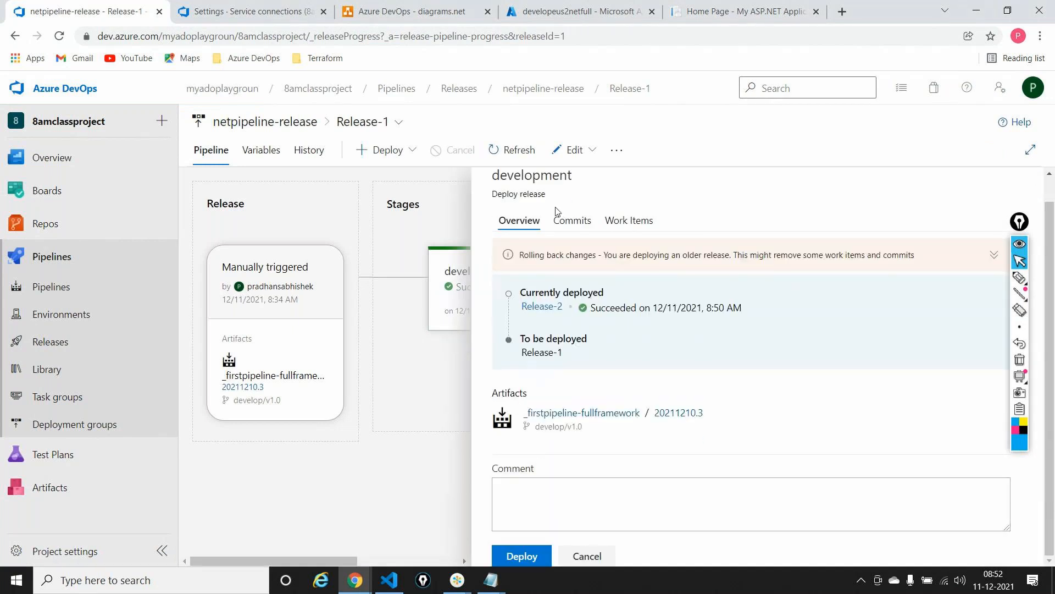
drag(520, 255, 906, 260)
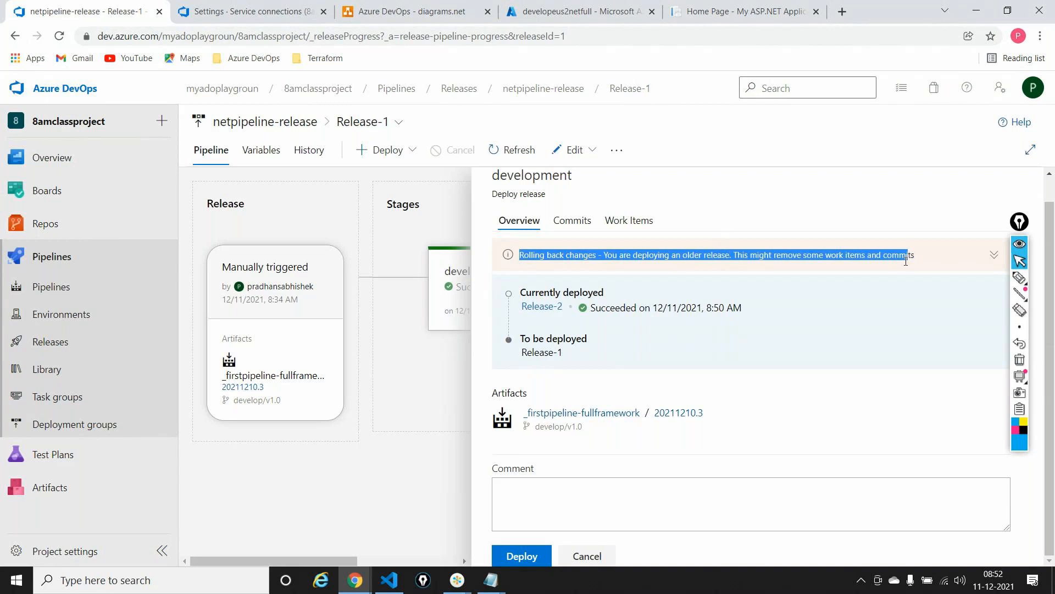
click(521, 556)
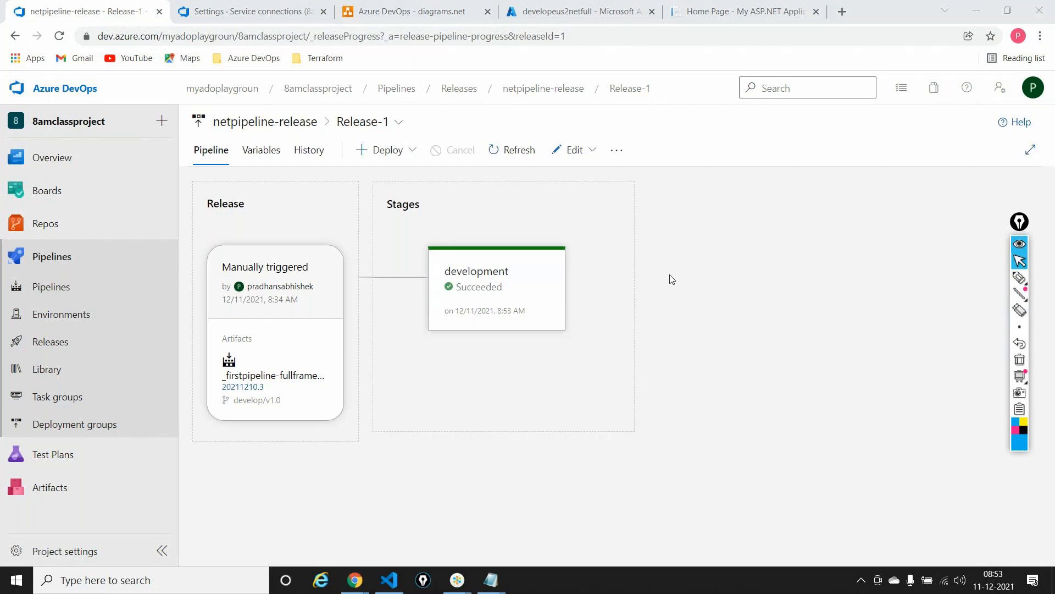
Switch to the incognito window and reload developeus2netfull.azurewebsites.net to check the version served after the rollback
key(alt+Tab)
key(alt+Tab)
key(alt+Tab)
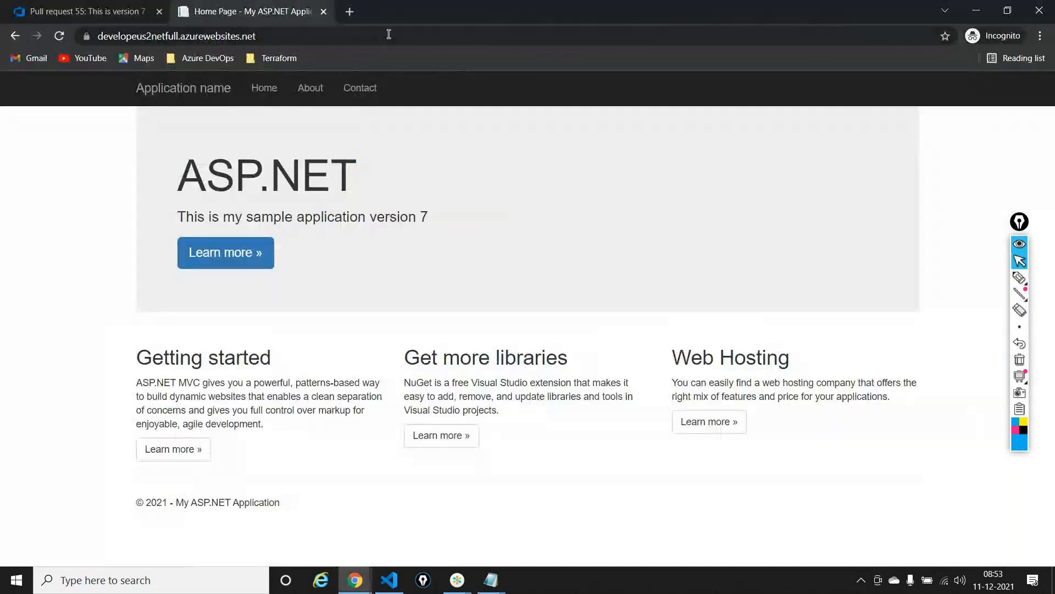
click(356, 41)
key(Return)
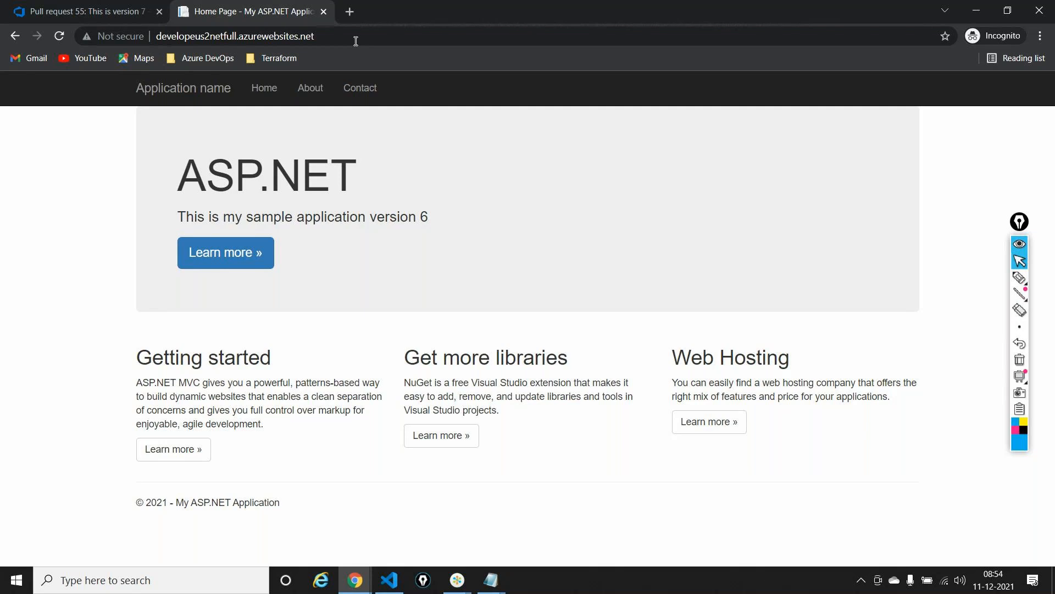
Return to the main browser window and open the service connections in the 8amclassproject project settings
key(alt+Tab)
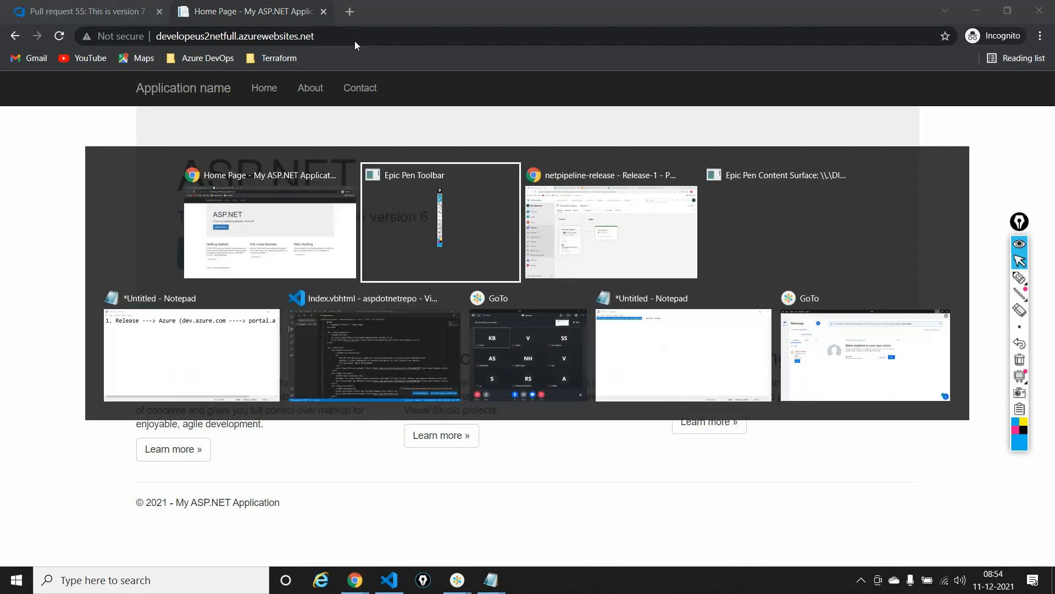
key(alt+Tab)
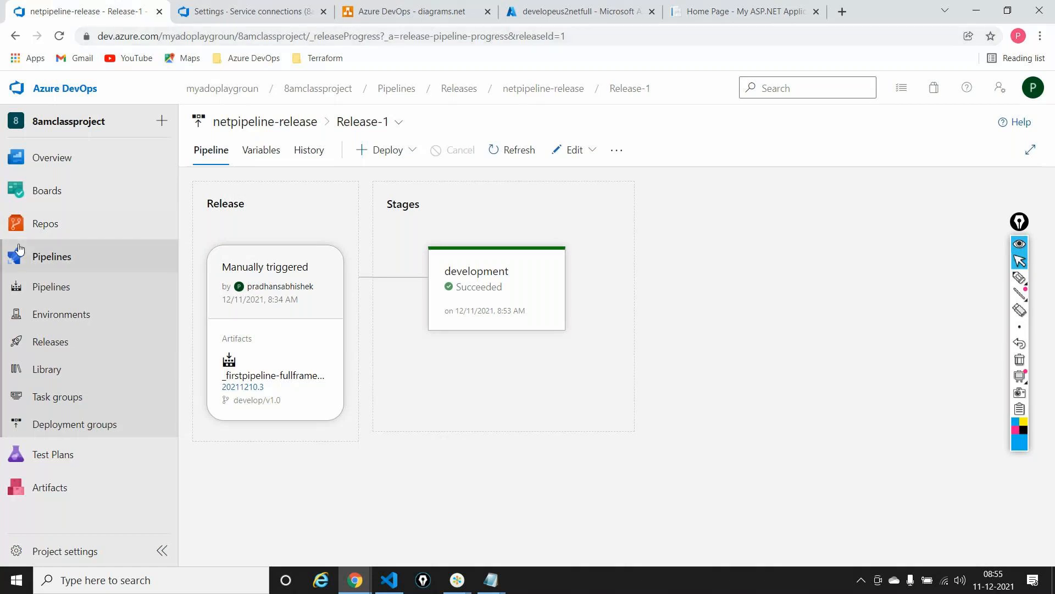
click(48, 553)
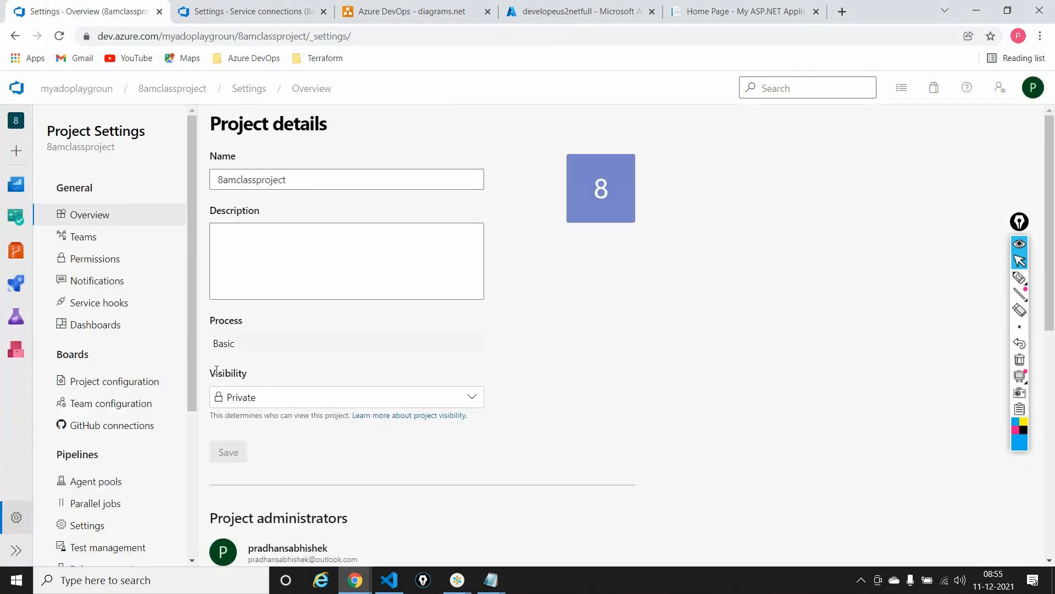
drag(187, 318, 191, 437)
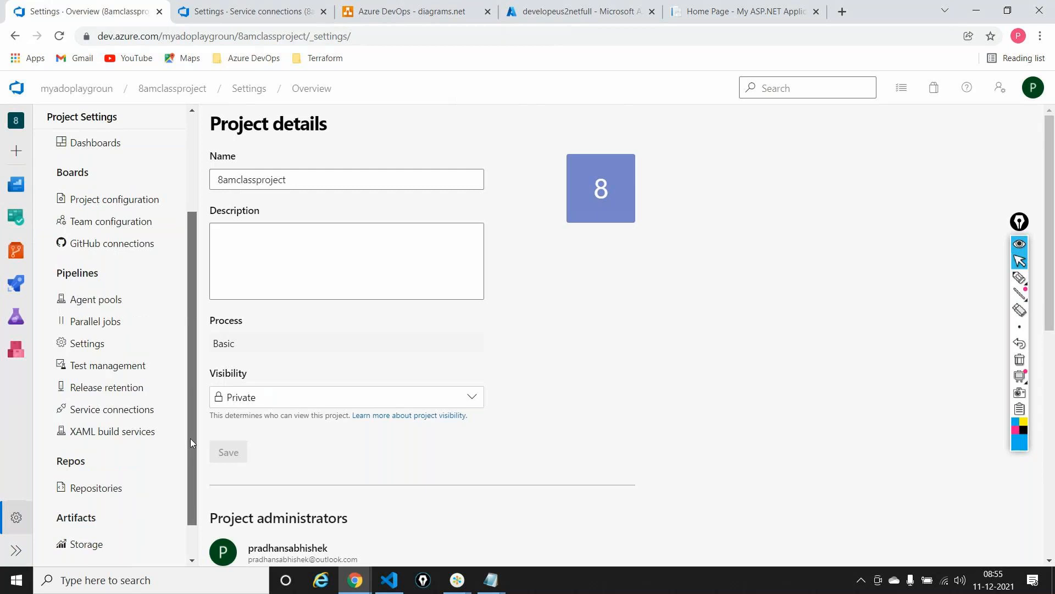
click(99, 386)
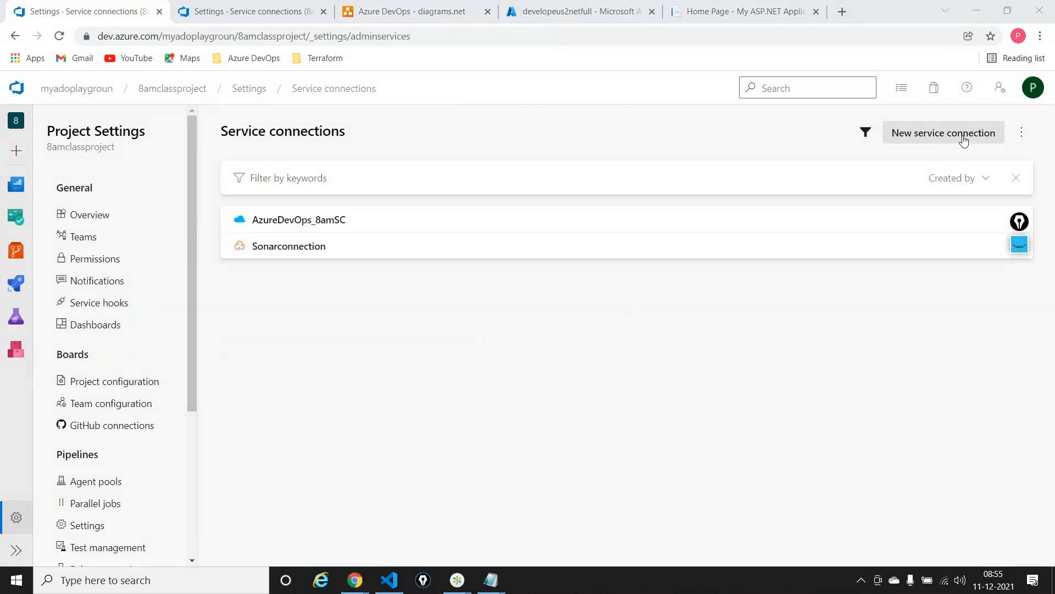
Start a new service connection, examine the list of available connection types, and close it without creating one
click(944, 133)
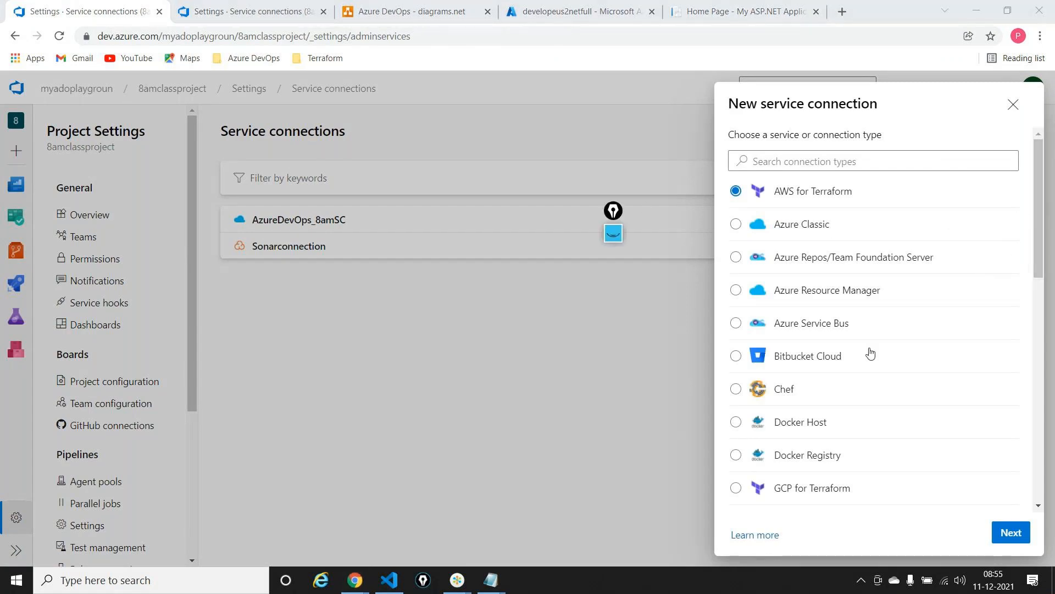
scroll(870, 353, down, 1)
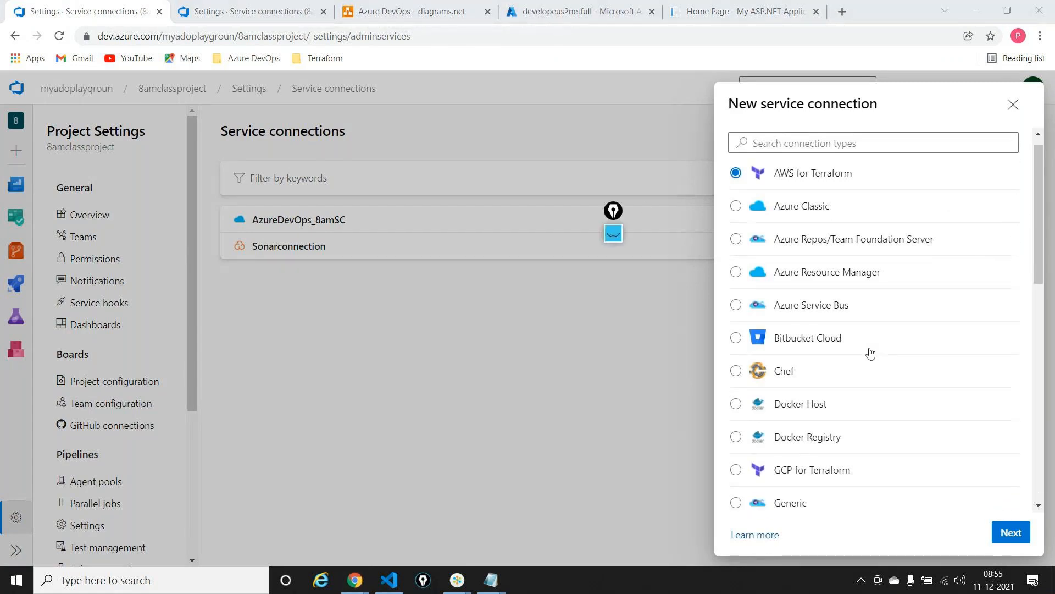
scroll(870, 352, down, 4)
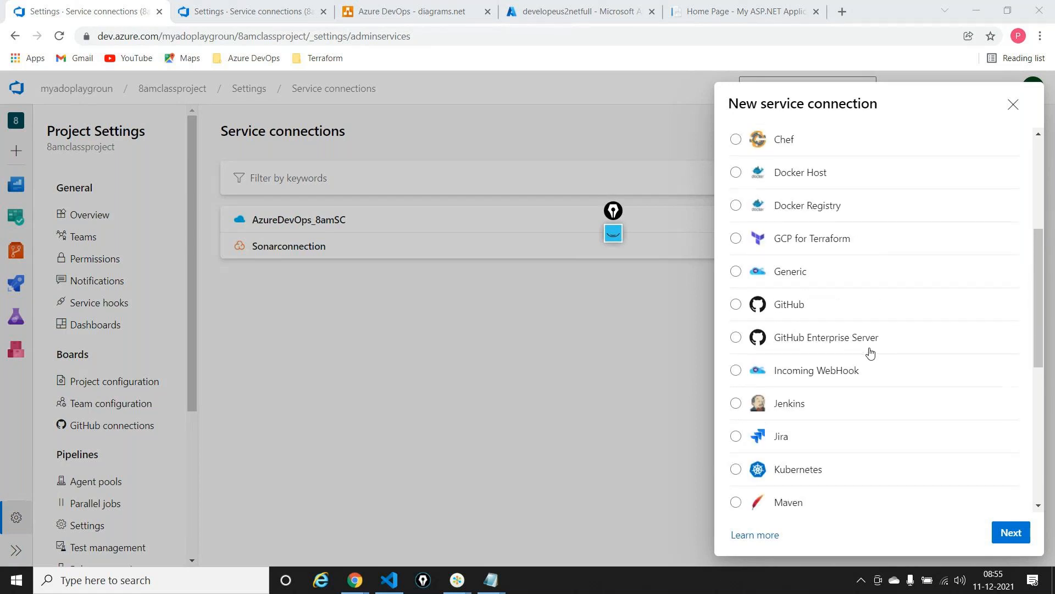
scroll(870, 353, down, 7)
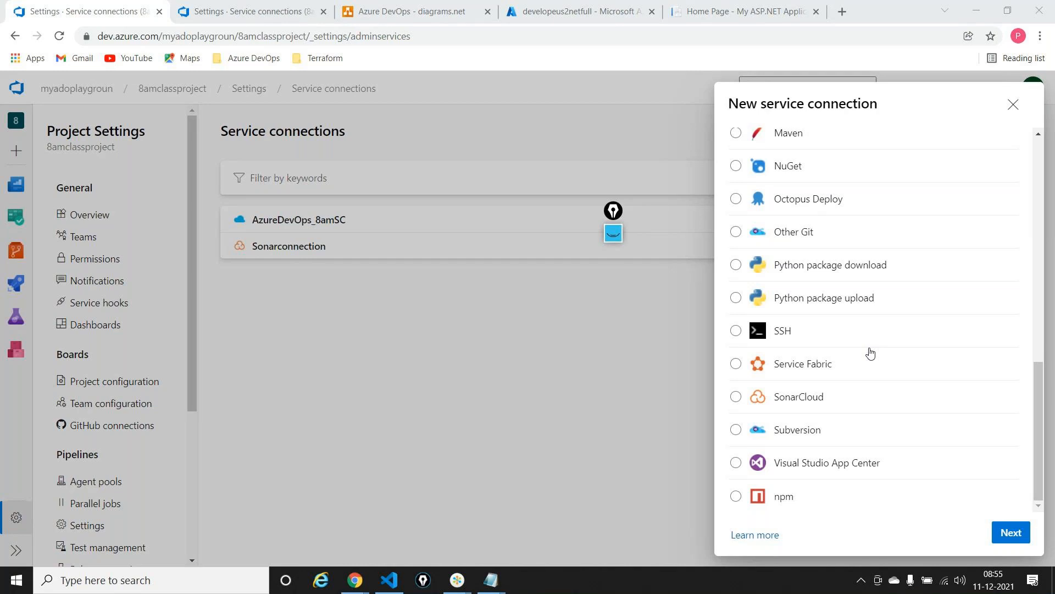
scroll(870, 352, up, 12)
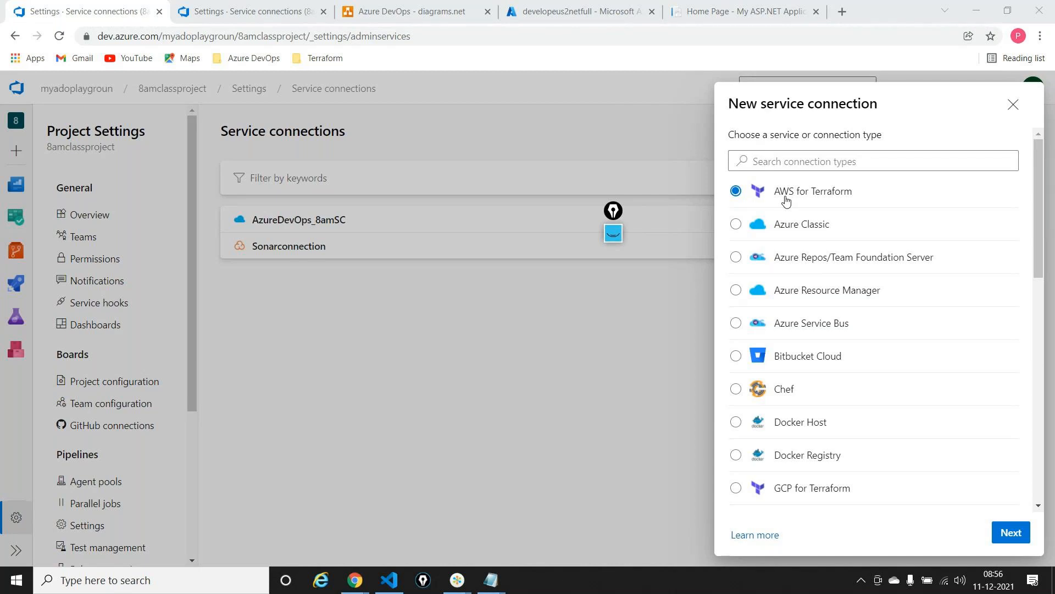
scroll(786, 201, down, 1)
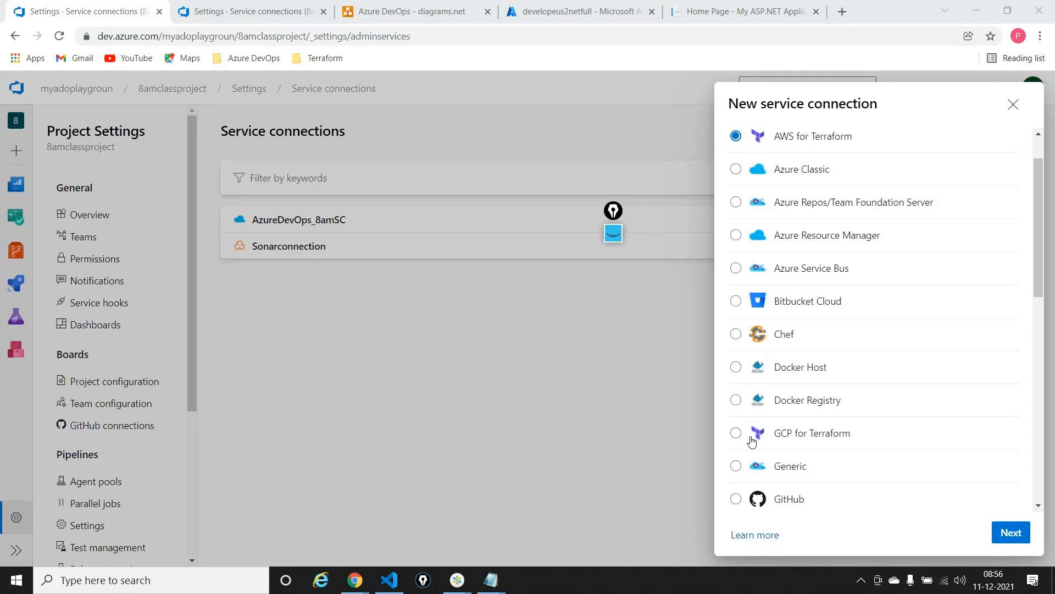
scroll(823, 359, up, 1)
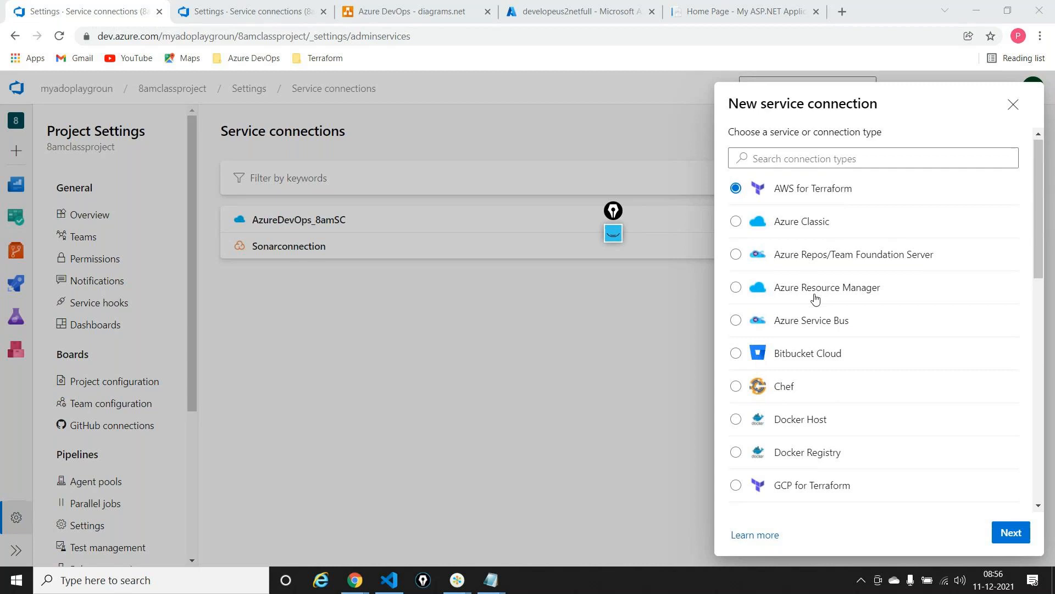
scroll(816, 299, down, 3)
click(1023, 108)
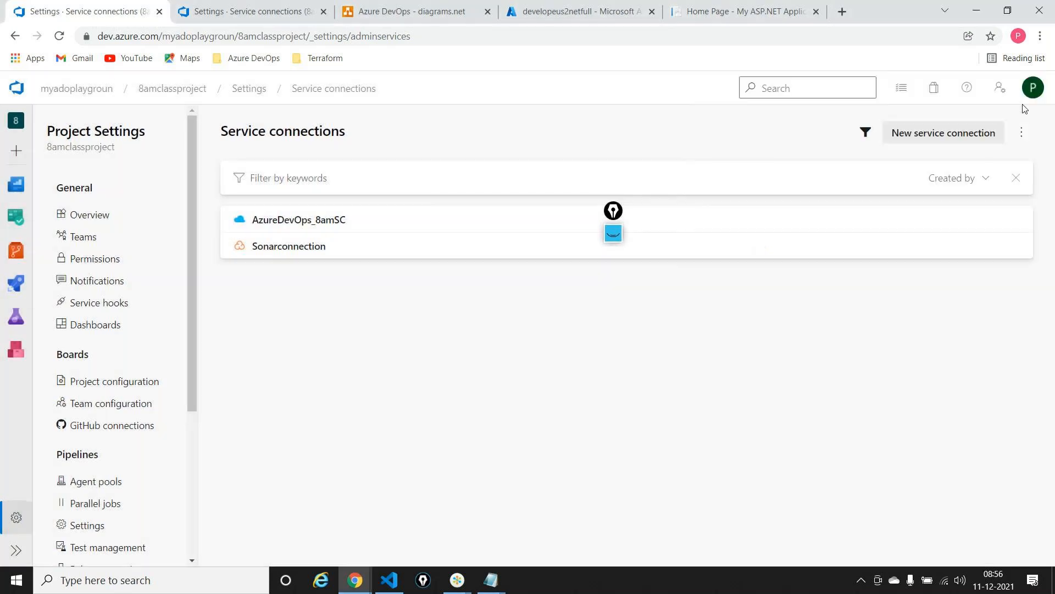
Switch to the Azure DevOps diagram in diagrams.net and delete the server icon, the web app icon and the arrow leaving the Release box
click(425, 17)
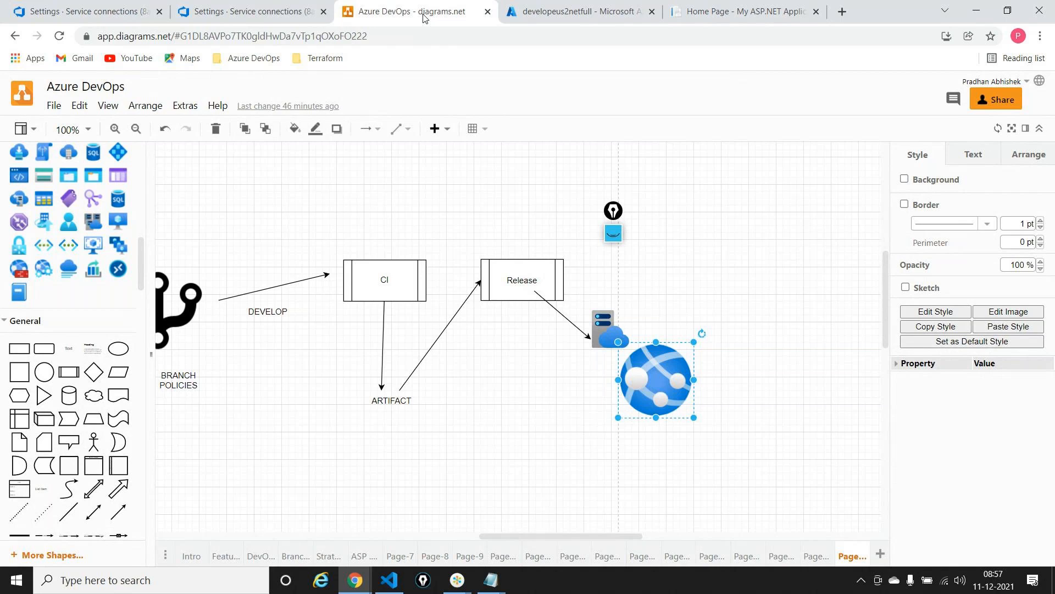
click(616, 327)
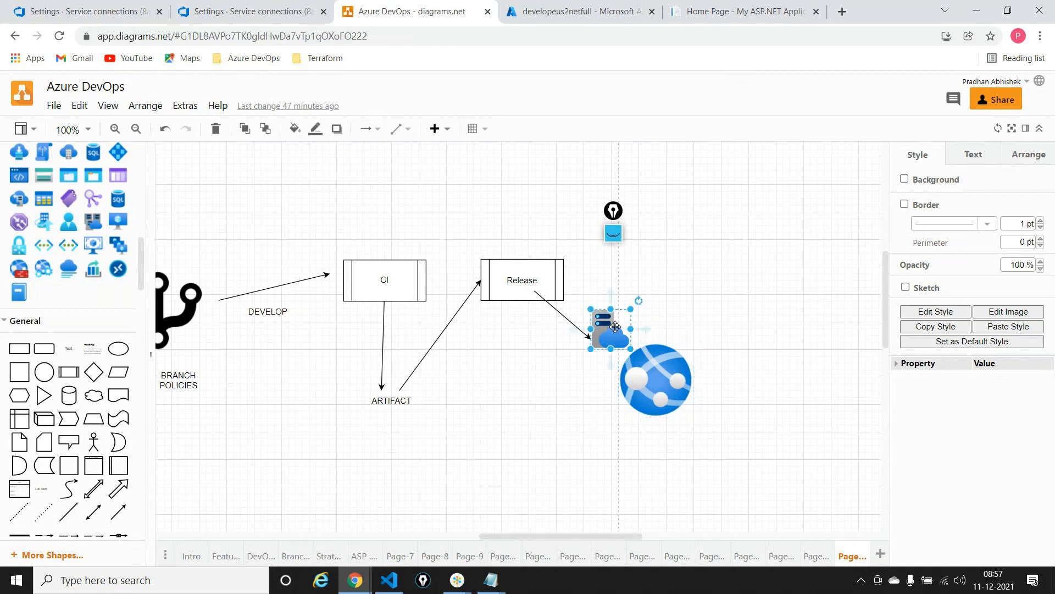
key(Delete)
click(659, 366)
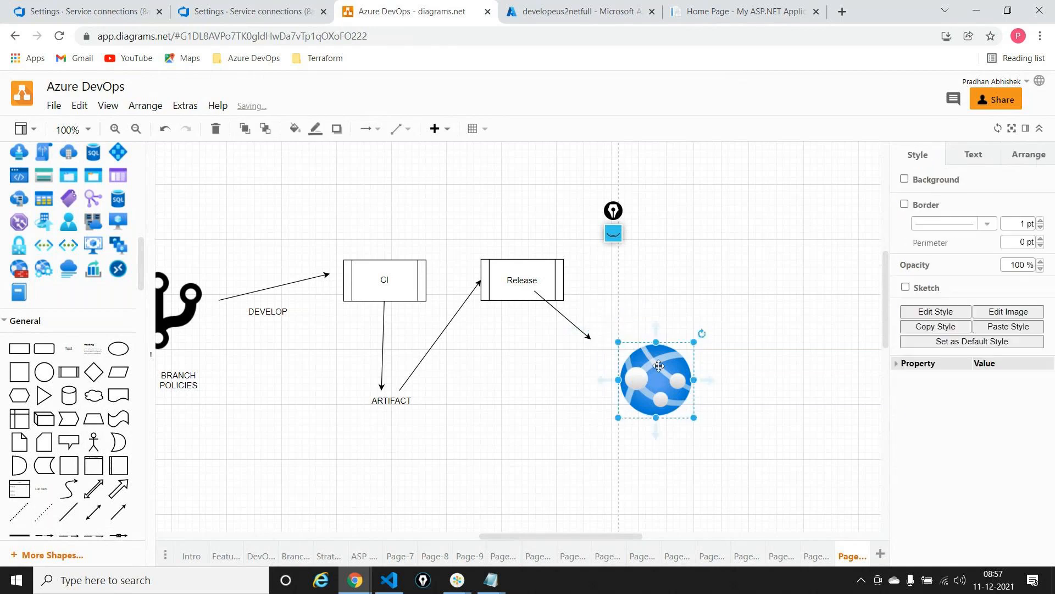
key(Delete)
click(565, 317)
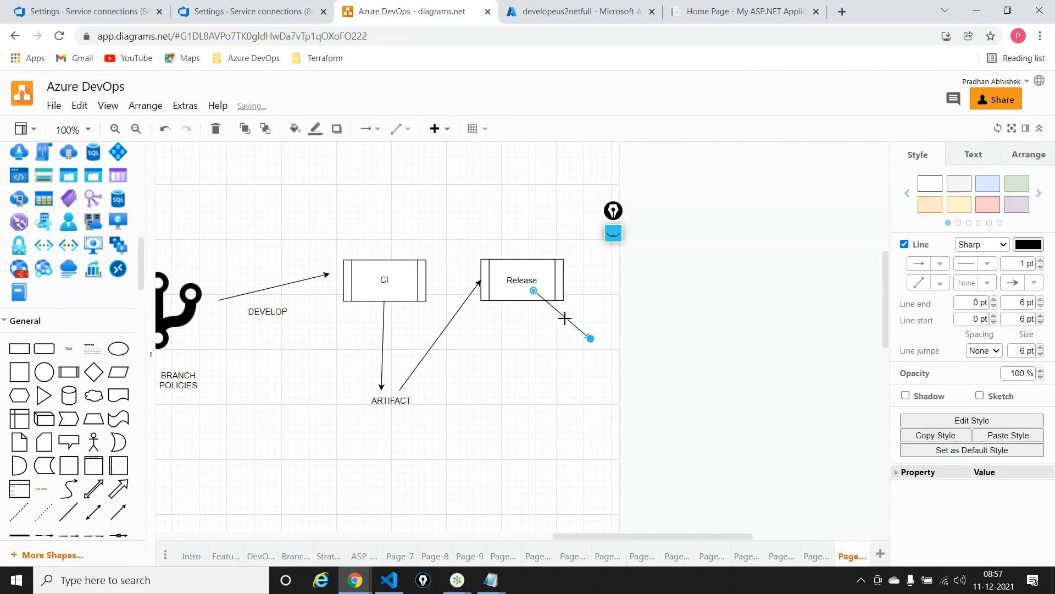
key(Delete)
Add a rounded rectangle below the pipeline flow and enlarge it into a wide container box
scroll(567, 324, down, 3)
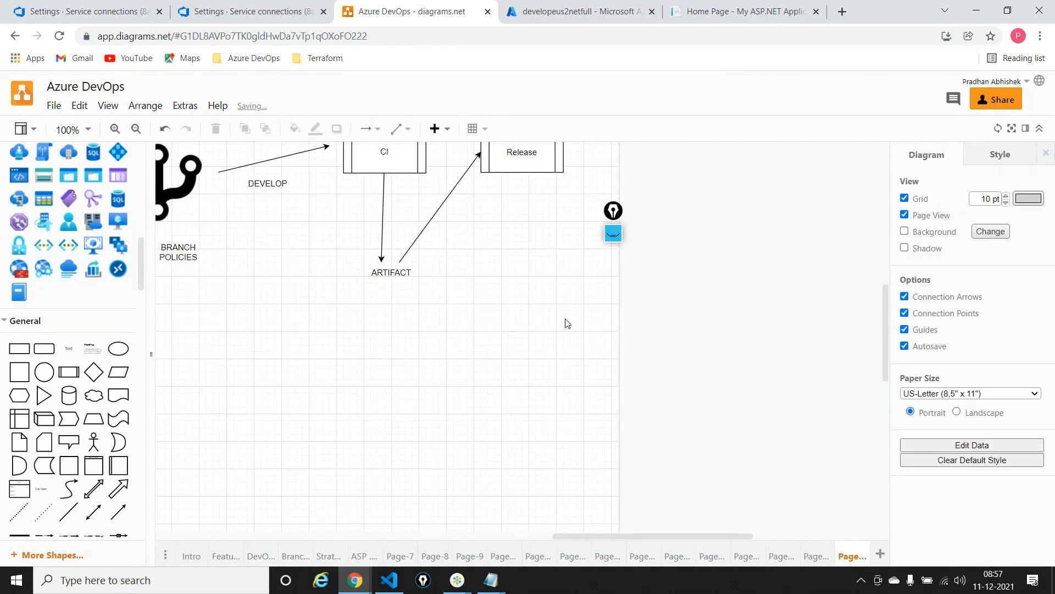
scroll(567, 323, up, 2)
scroll(567, 323, left, 10)
scroll(567, 323, right, 6)
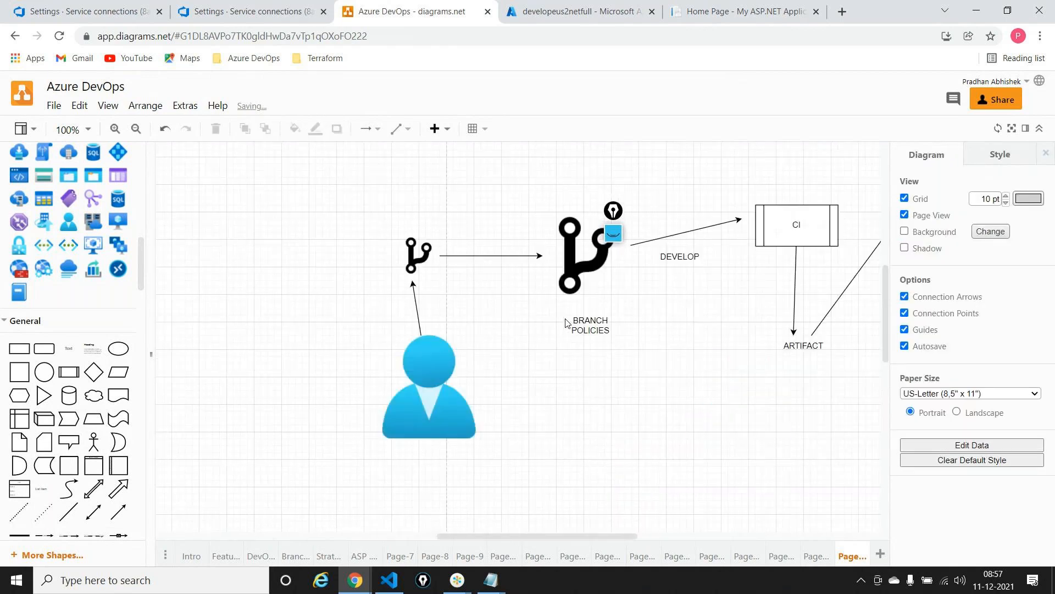
scroll(567, 323, right, 3)
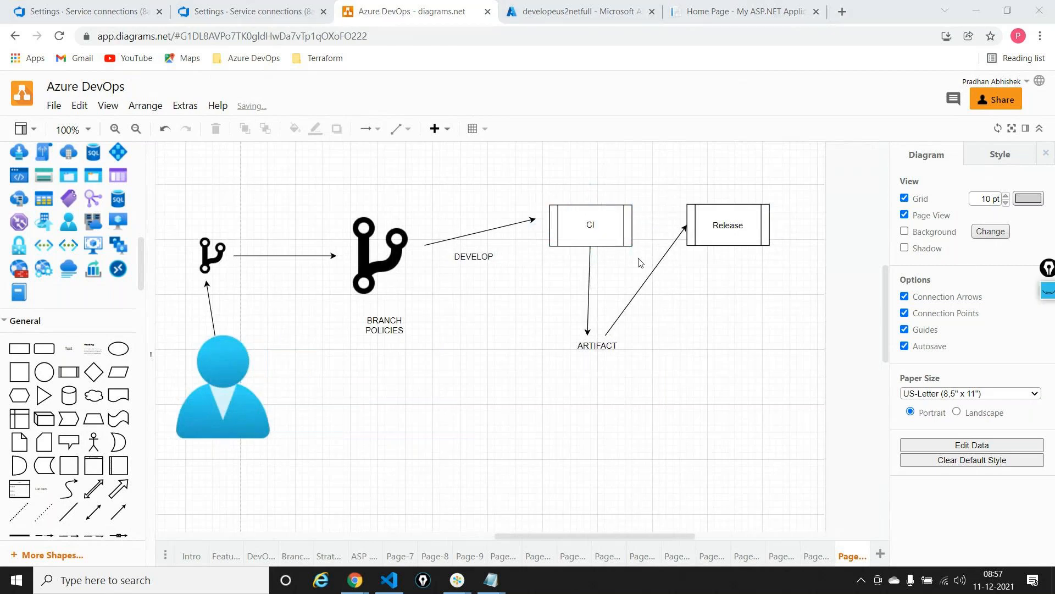
scroll(640, 263, down, 3)
drag(44, 348, 413, 386)
drag(460, 412, 778, 497)
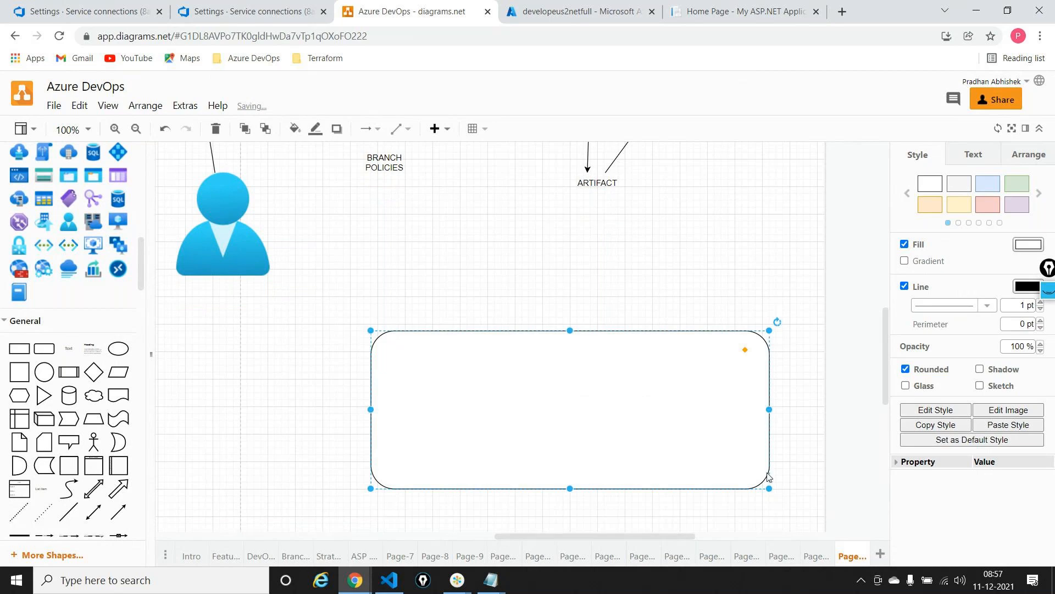
Place an Azure resource group icon in the upper-left corner of the rounded container and shrink it to fit
scroll(77, 309, up, 3)
scroll(77, 308, up, 1)
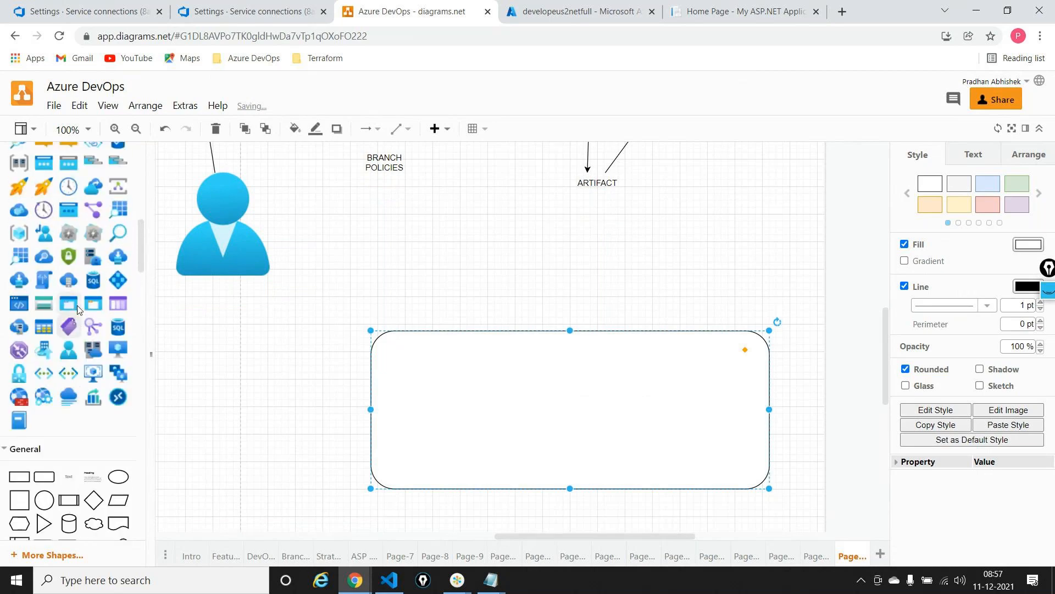
scroll(71, 299, up, 2)
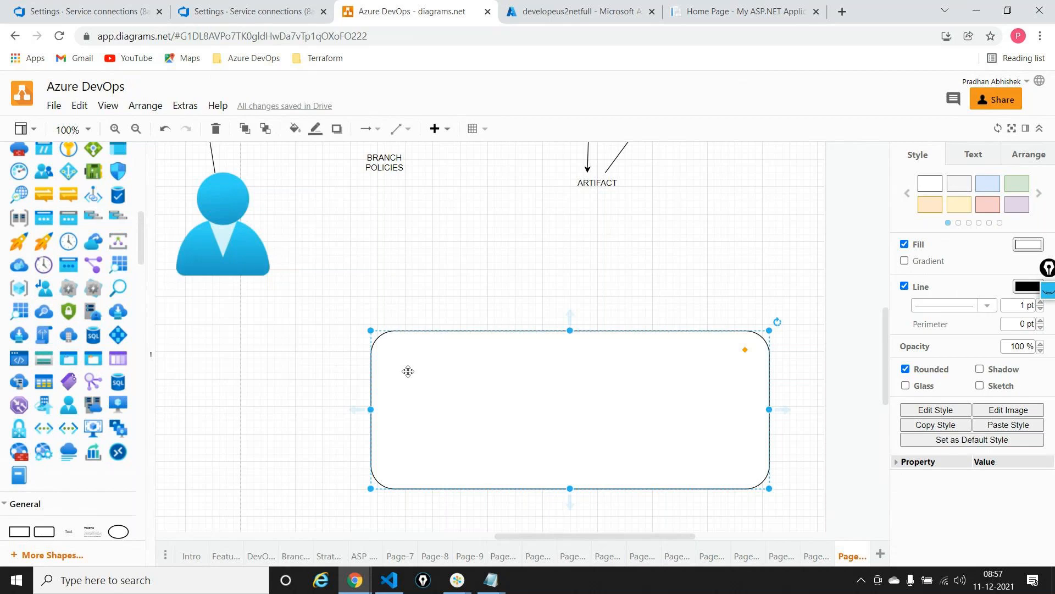
drag(18, 288, 425, 376)
drag(508, 444, 454, 392)
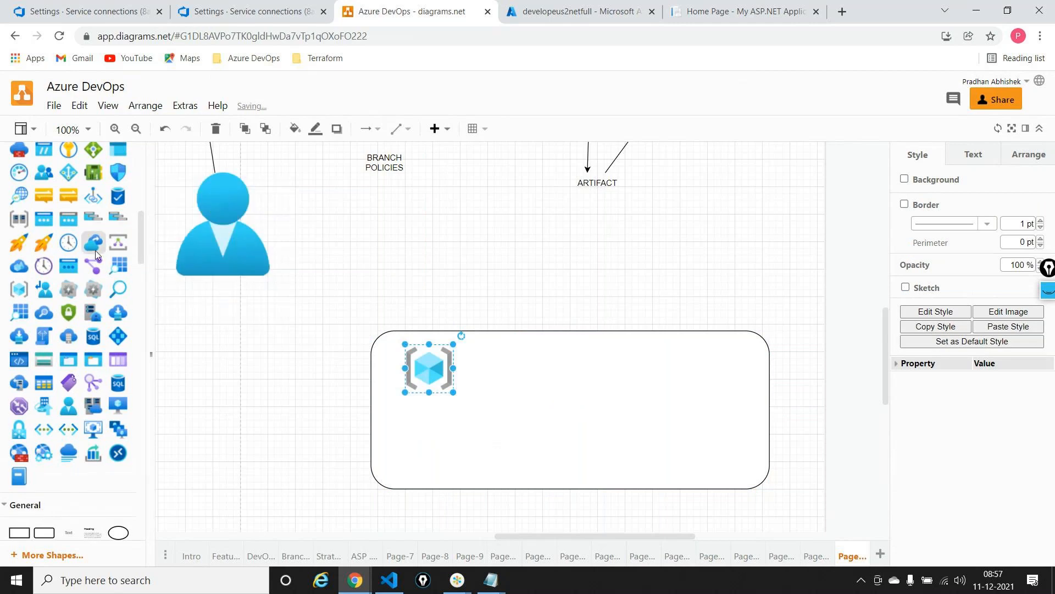
Place an App Services icon inside the rounded container below the resource group icon, shrunk to the same size
scroll(94, 249, up, 4)
drag(93, 199, 547, 421)
drag(553, 484, 437, 457)
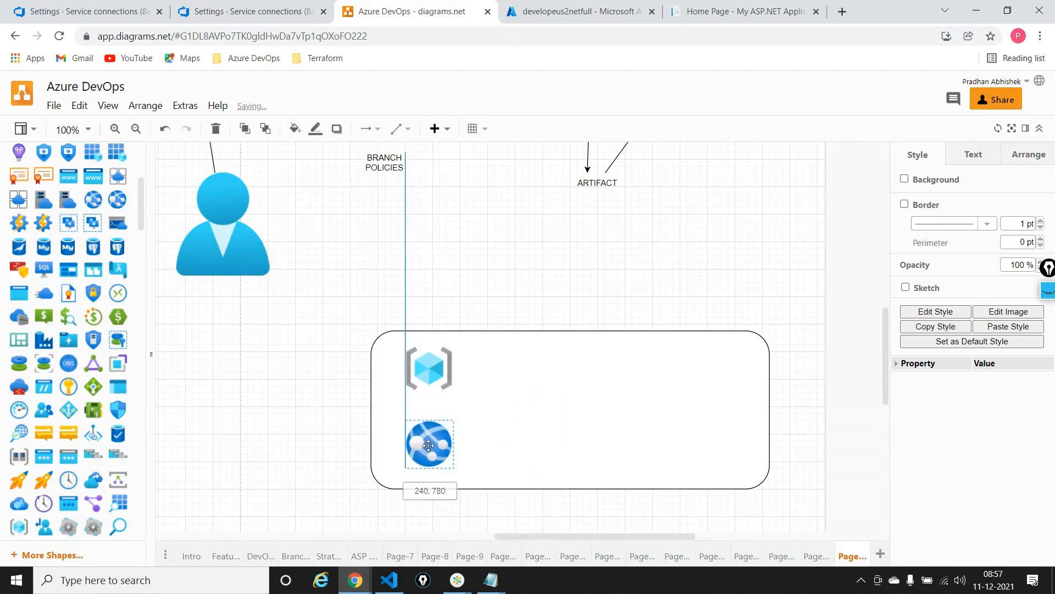
click(525, 441)
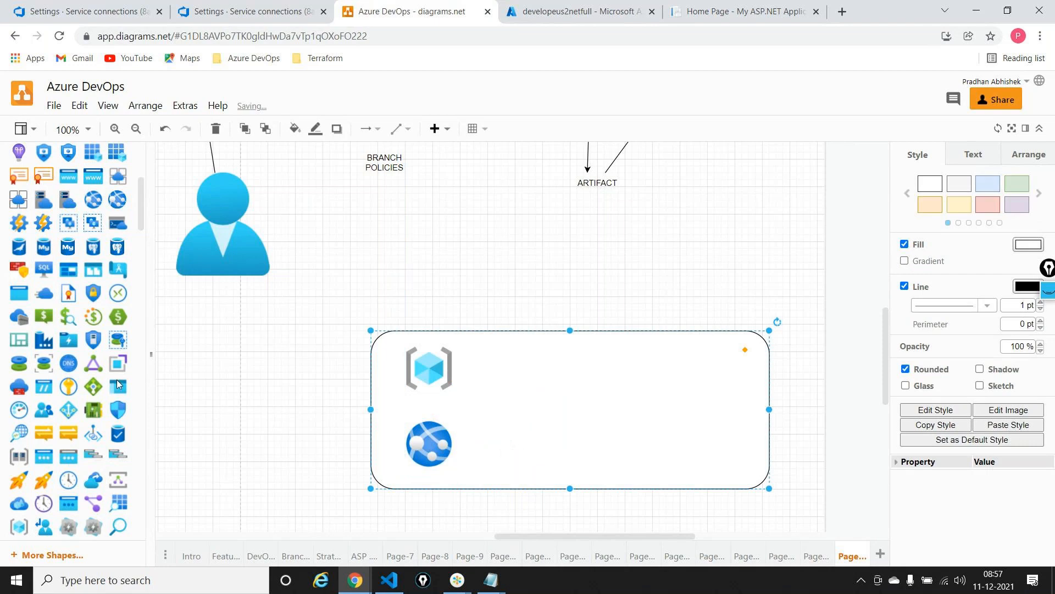
Add the text label "dev" just above the rounded container, over the resource group icon
mouse_move(69, 303)
scroll(69, 303, down, 5)
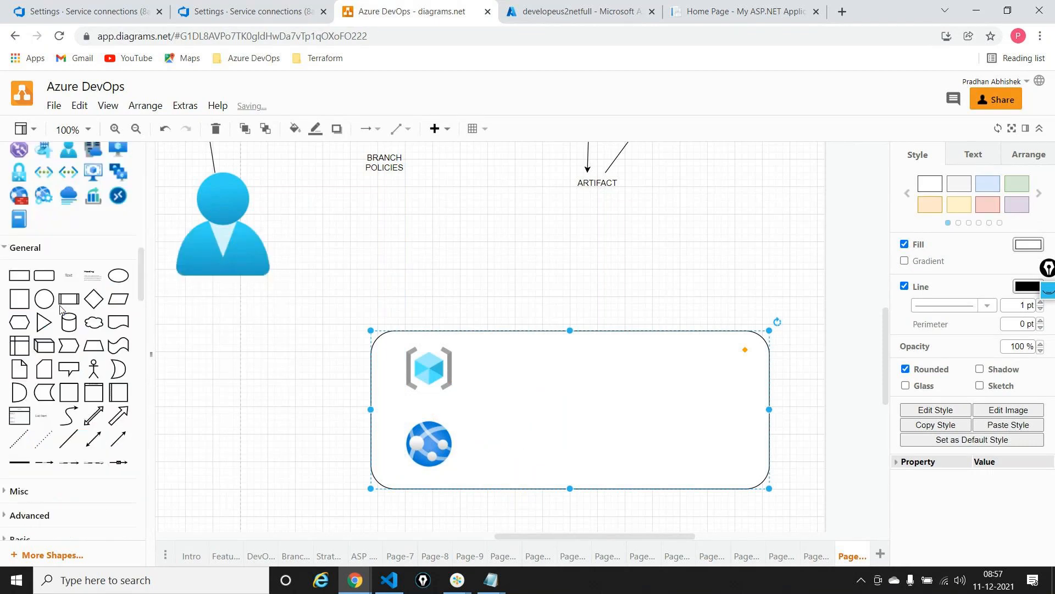
drag(68, 275, 423, 311)
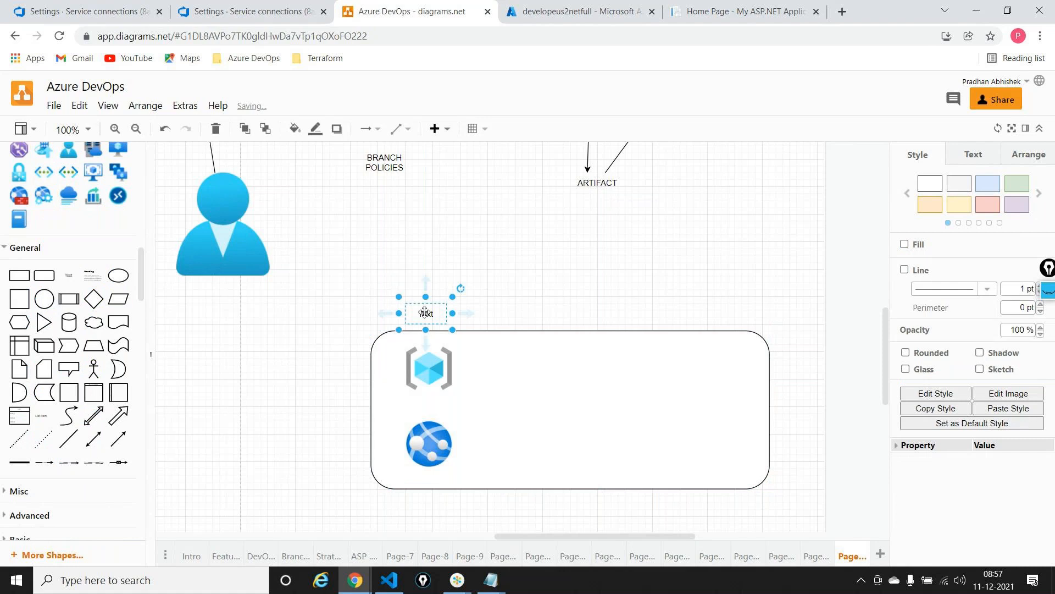
text(dev)
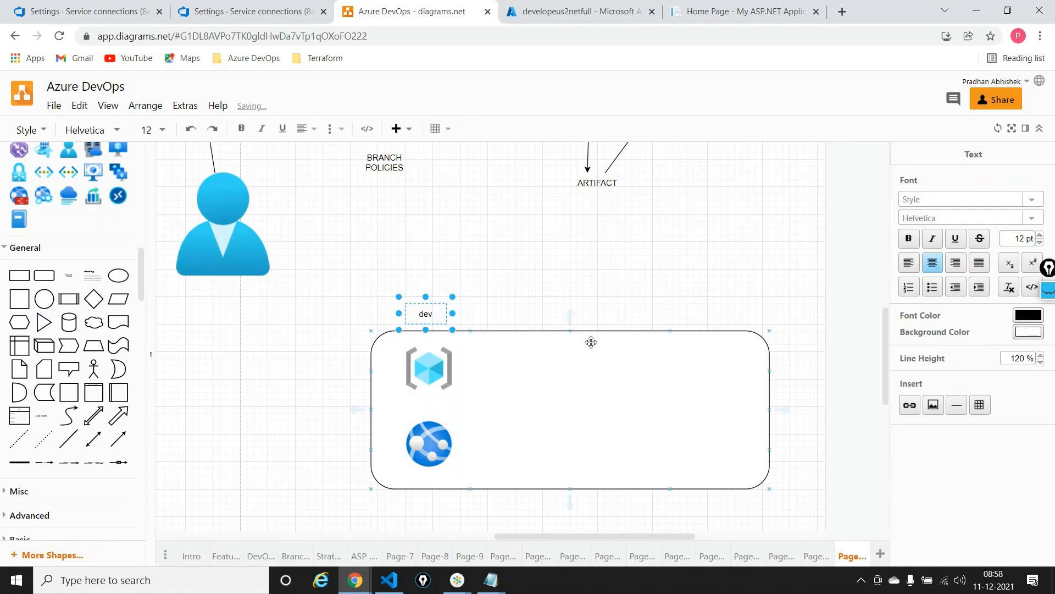
click(564, 379)
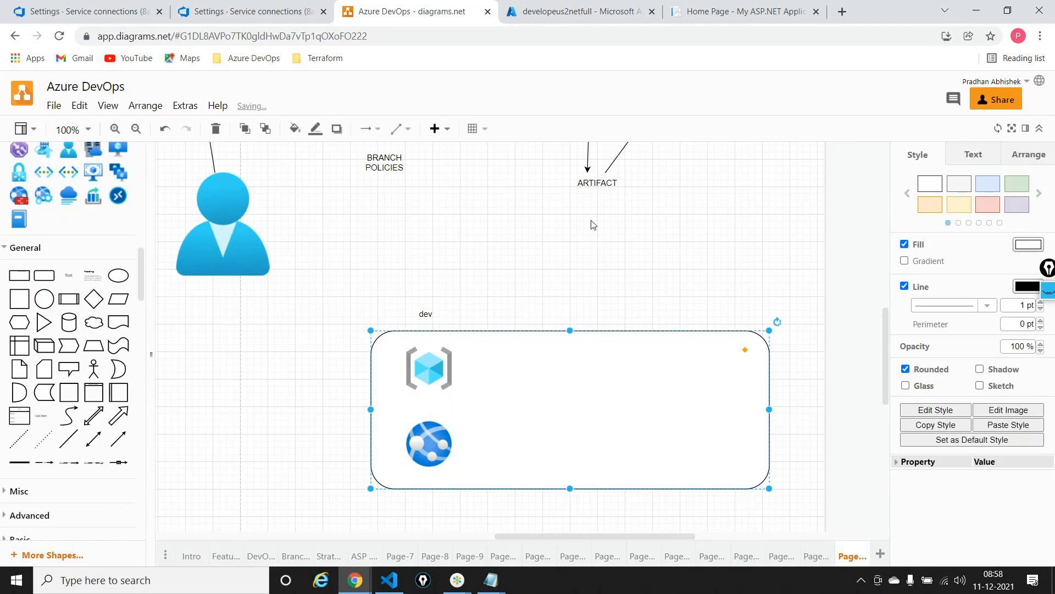
Draw an arrow from the Release box down to the dev container's upper edge, beside its label
scroll(591, 224, up, 3)
click(730, 158)
drag(731, 189, 434, 419)
click(697, 368)
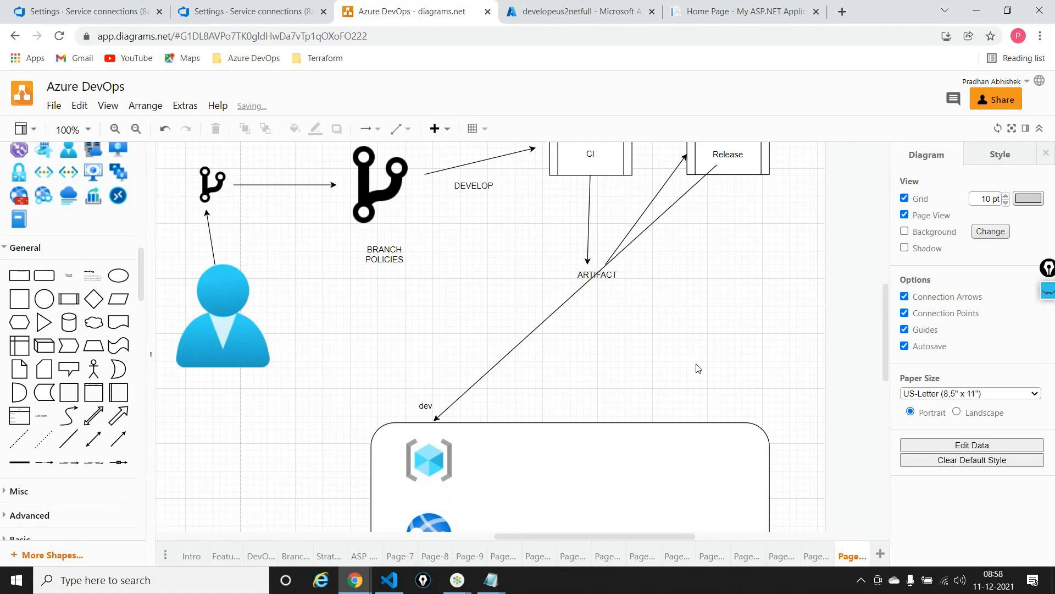
Copy the resource group and App Services icons into a second column inside the rounded container, aligned with the dev icons
scroll(697, 369, down, 3)
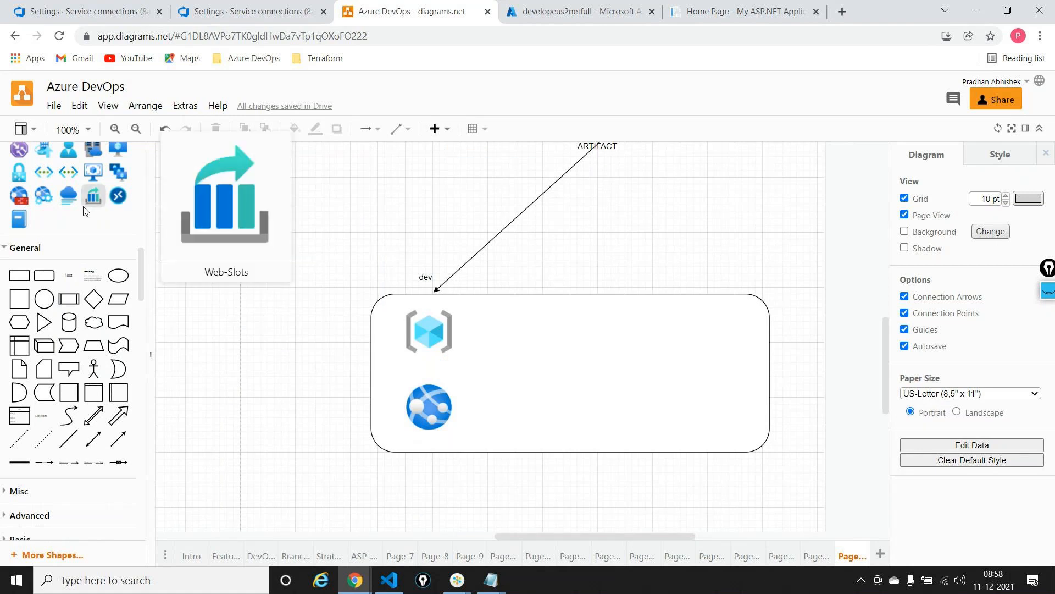
scroll(83, 206, up, 2)
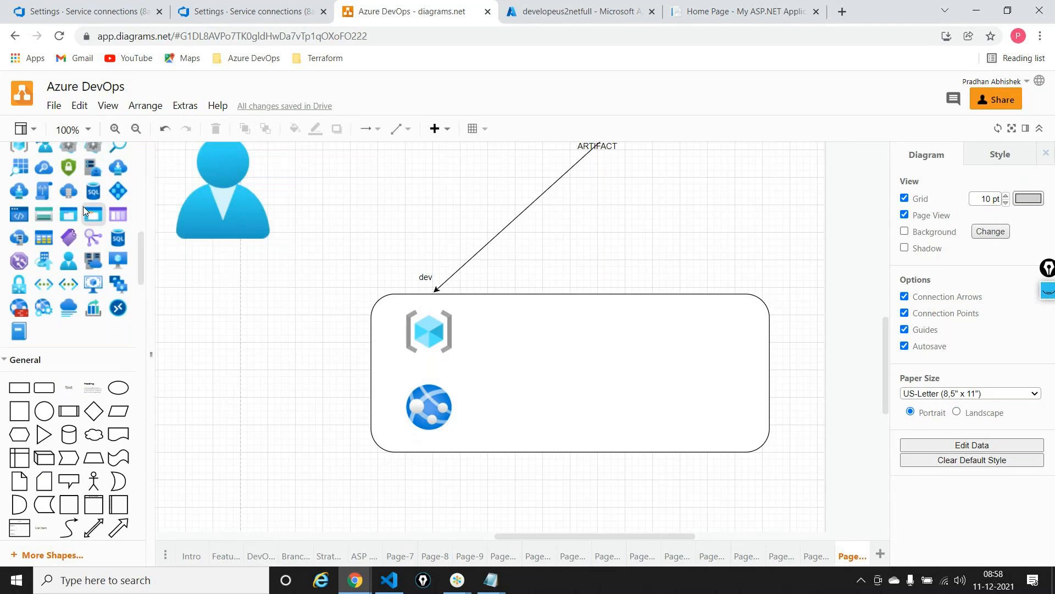
scroll(83, 207, up, 1)
drag(19, 197, 493, 316)
drag(599, 411, 550, 346)
click(443, 400)
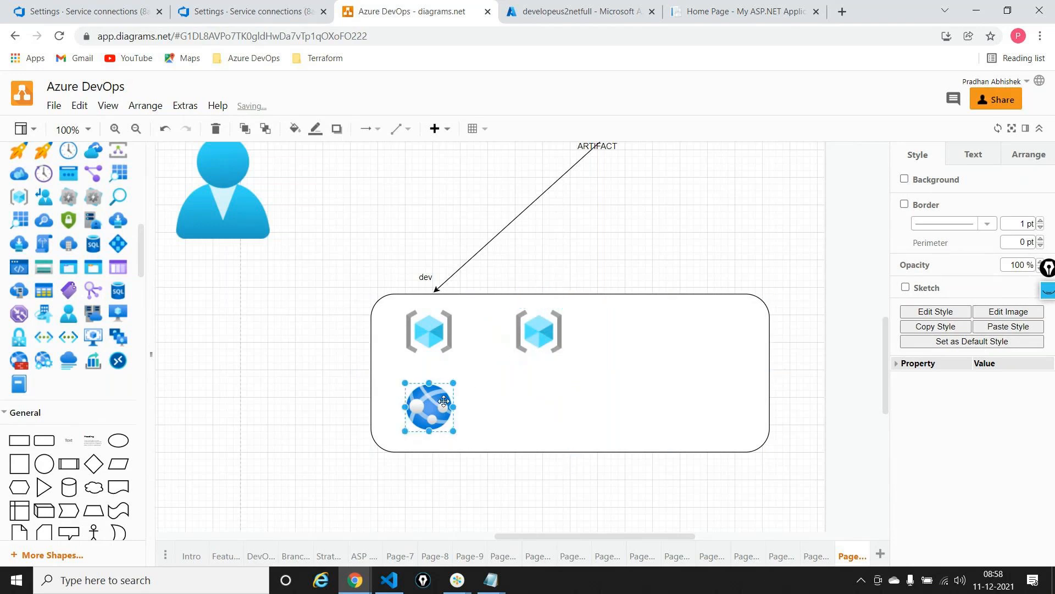
drag(443, 401, 562, 408)
click(626, 398)
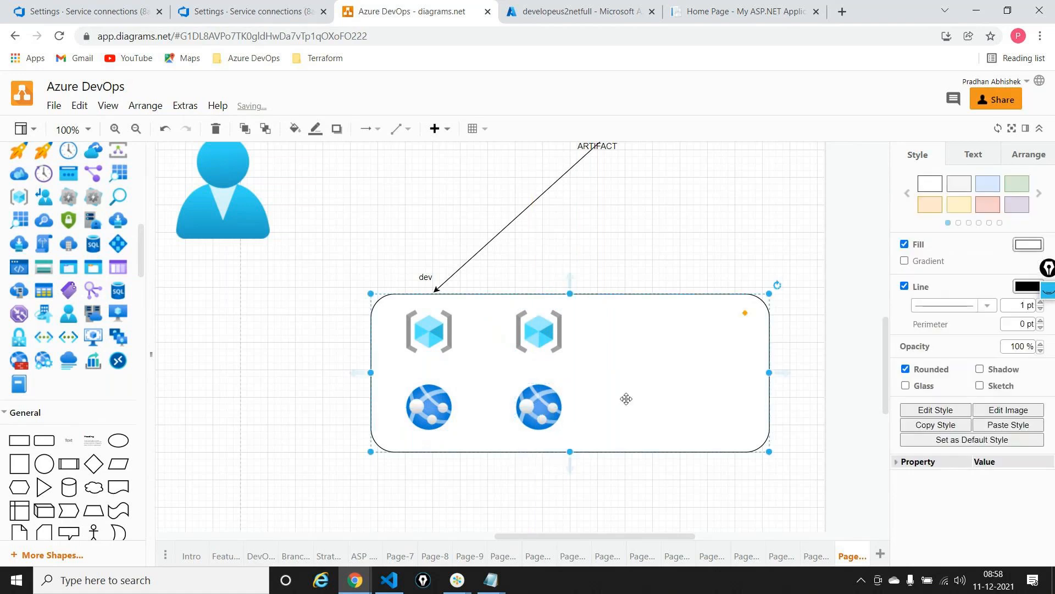
Add the text label "QA" just above the container, over the second column of icons
drag(69, 439, 521, 275)
key(Return)
text(QA)
click(680, 270)
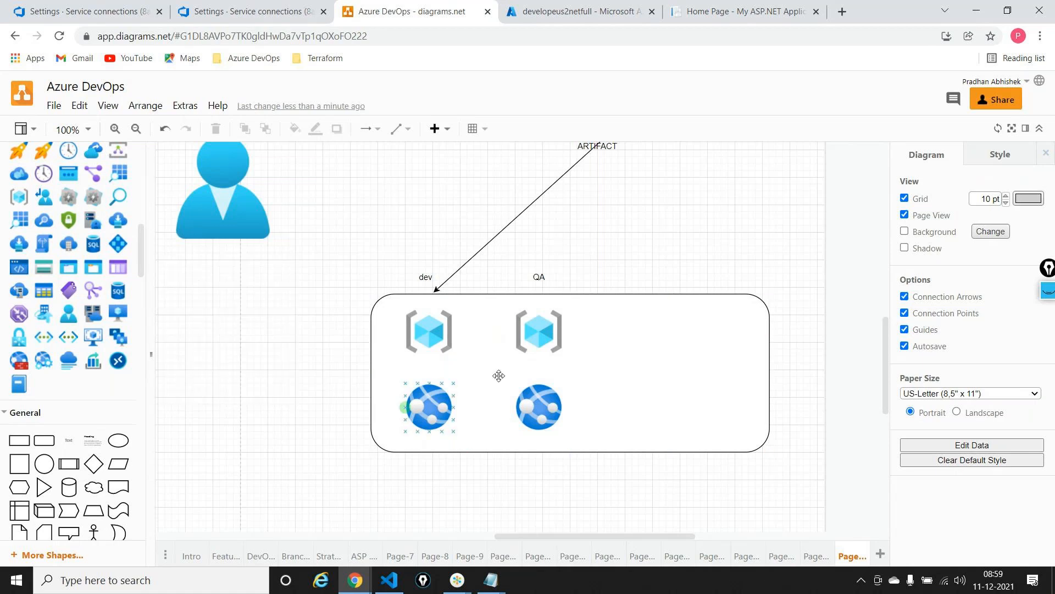
Copy the QA column's resource group and App Services icons toward the container's far side and label the new column "Prod"
click(553, 331)
drag(553, 332, 709, 336)
drag(70, 441, 684, 273)
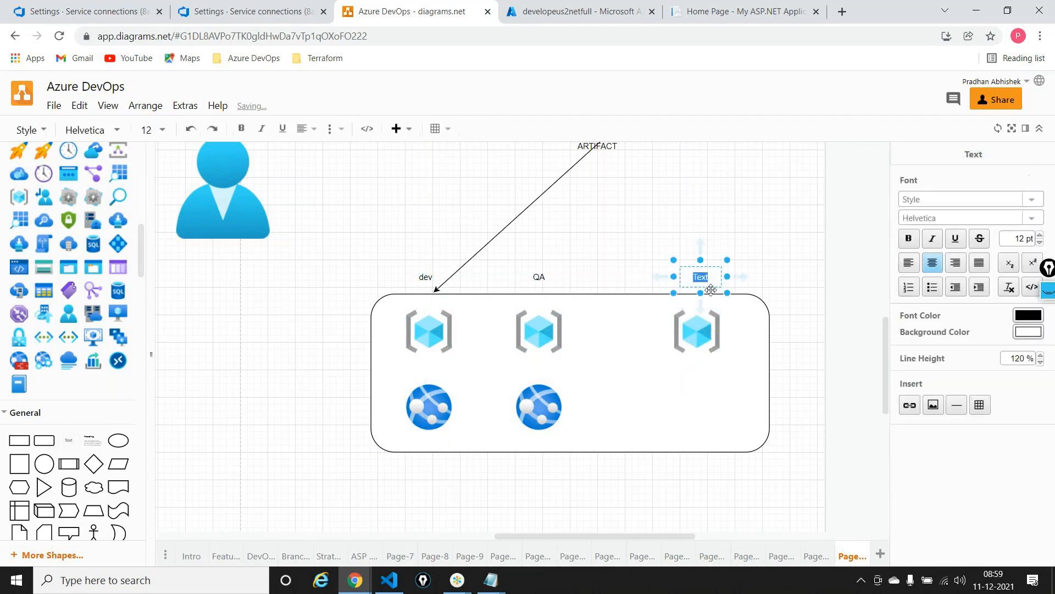
text(Prod)
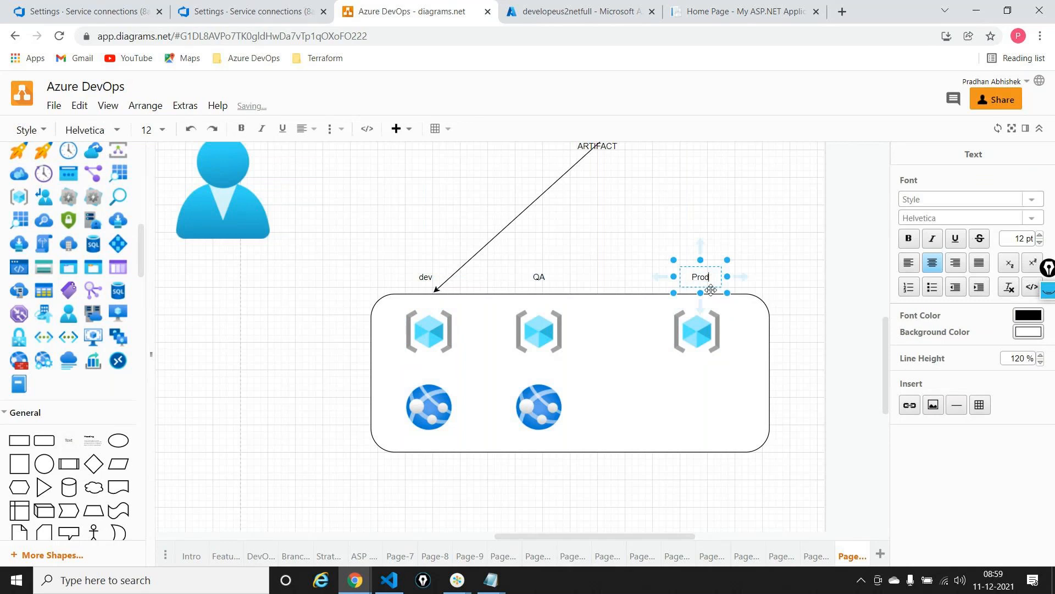
click(539, 411)
drag(539, 411, 704, 407)
click(697, 331)
Place an Actor figure above and beside the Prod label and draw an arrow from it to the Prod resource group icon
drag(94, 542, 769, 203)
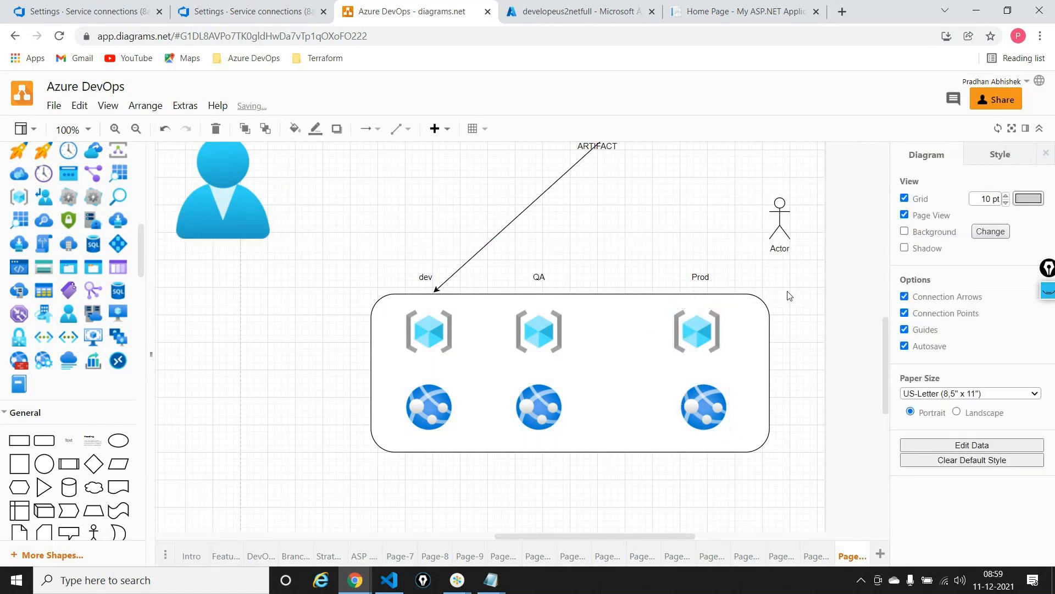
click(779, 216)
drag(751, 220, 720, 313)
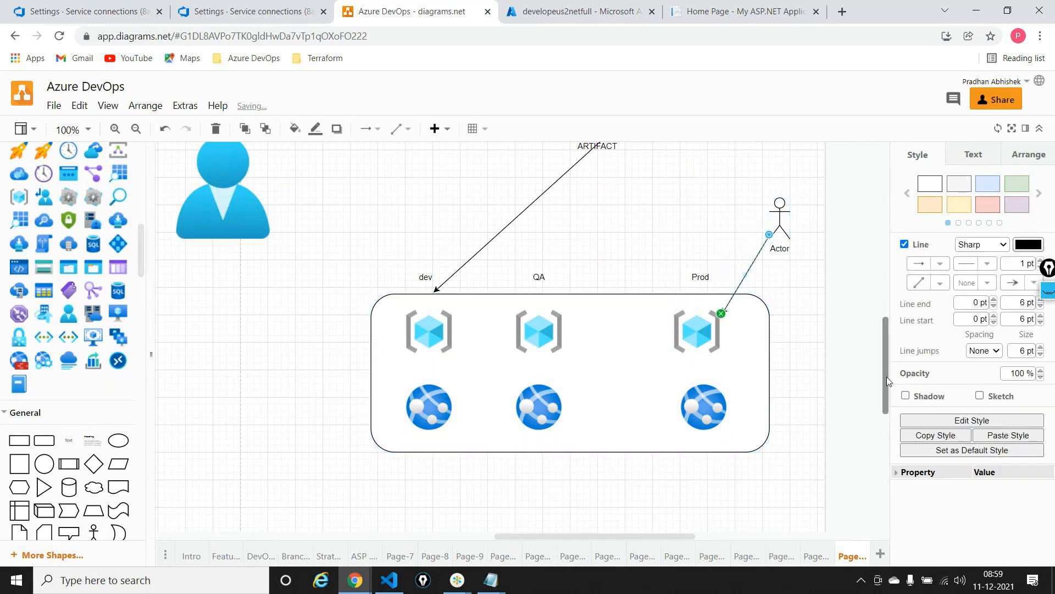
click(792, 344)
Connect the resource group icons with arrows from dev to QA and from QA to Prod
click(440, 335)
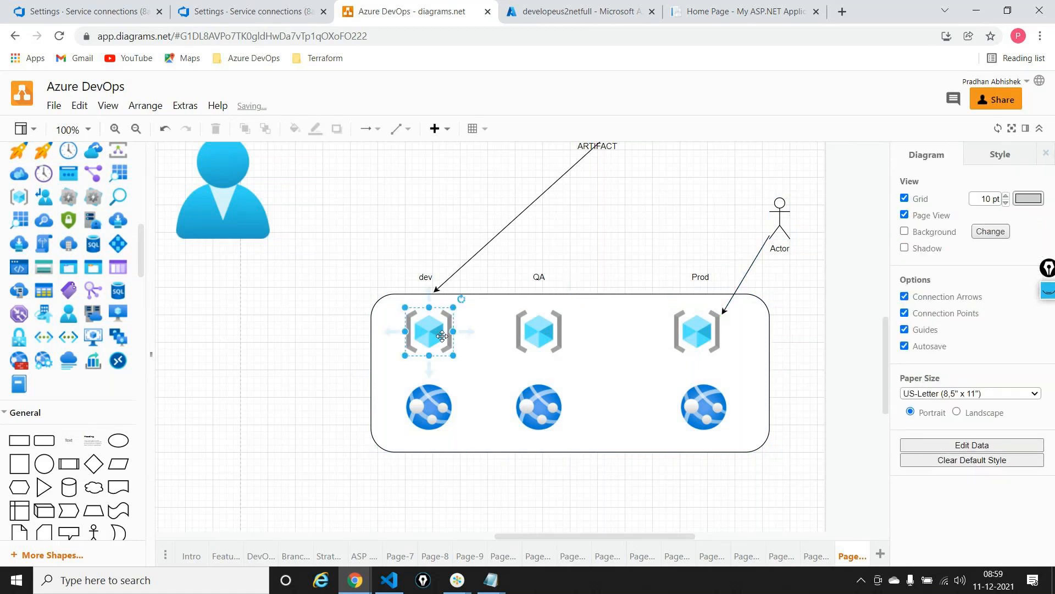
drag(467, 332, 547, 335)
click(549, 336)
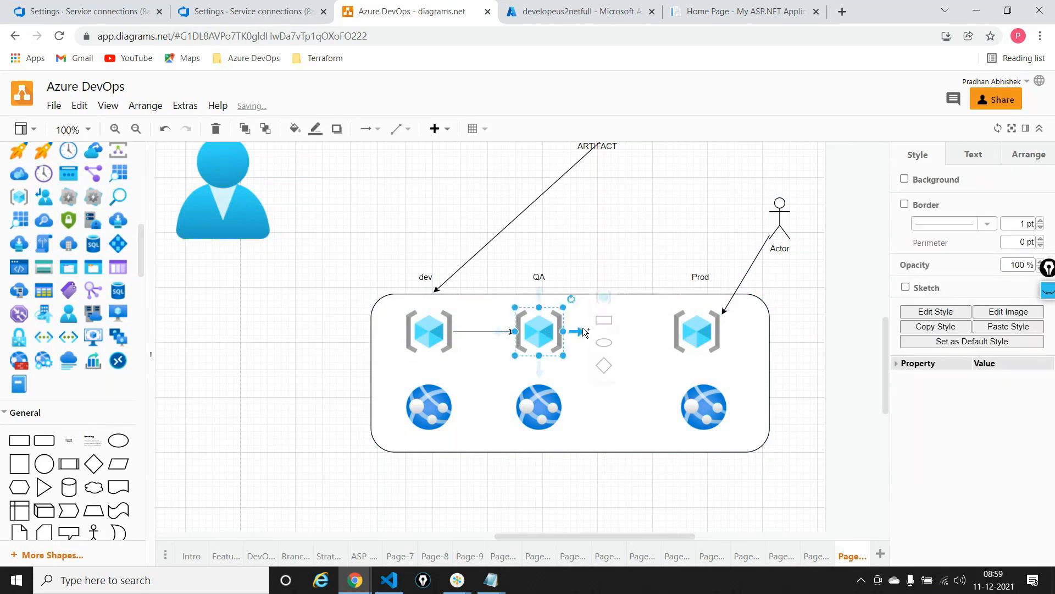
click(640, 328)
drag(640, 328, 696, 334)
click(649, 410)
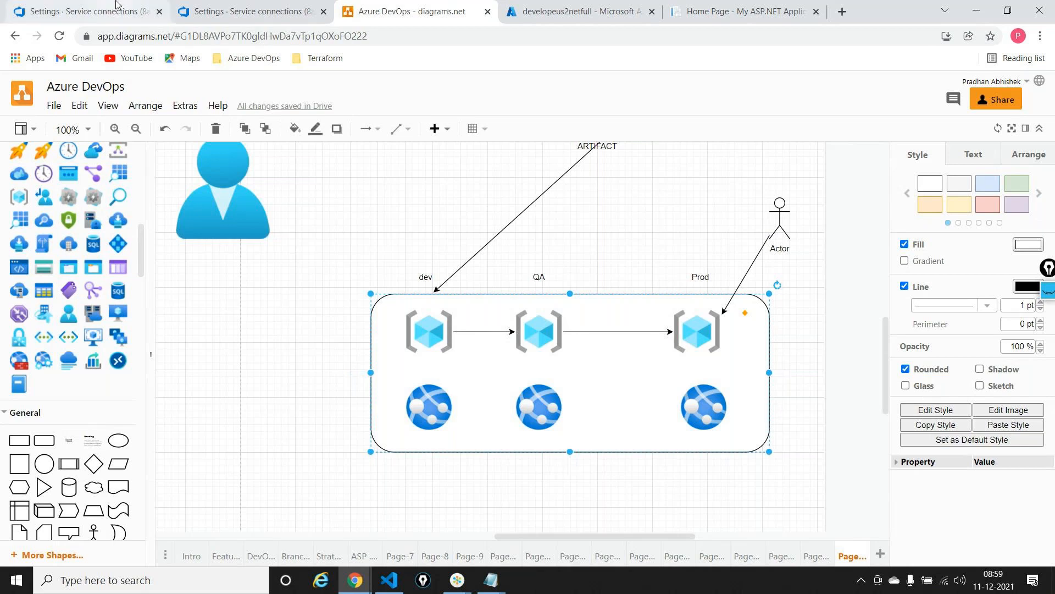
Switch to Azure DevOps and open the netpipeline-release definition for editing from the project's releases
click(270, 14)
mouse_move(24, 287)
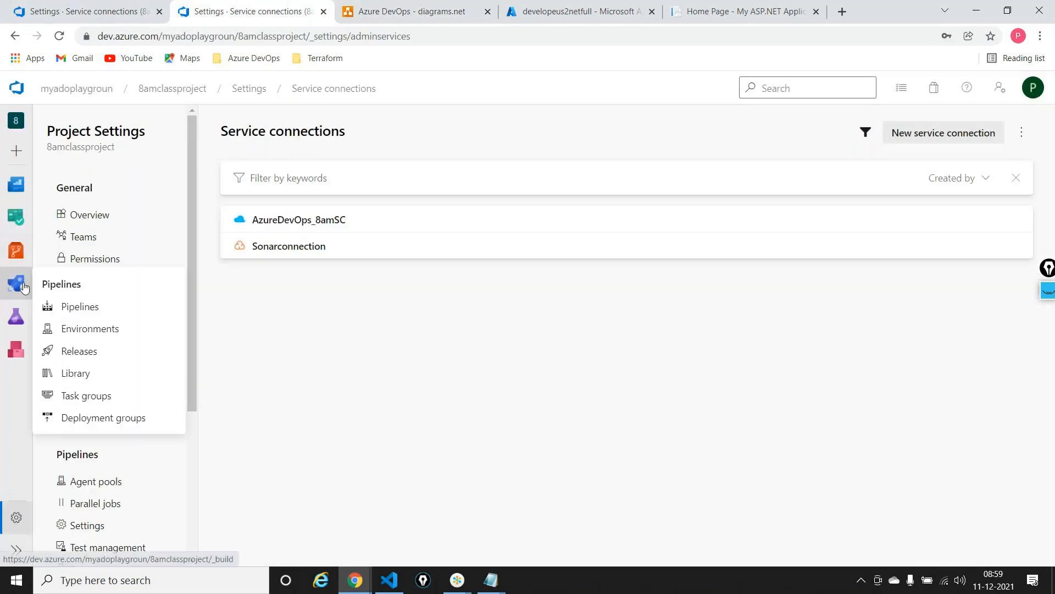
click(80, 352)
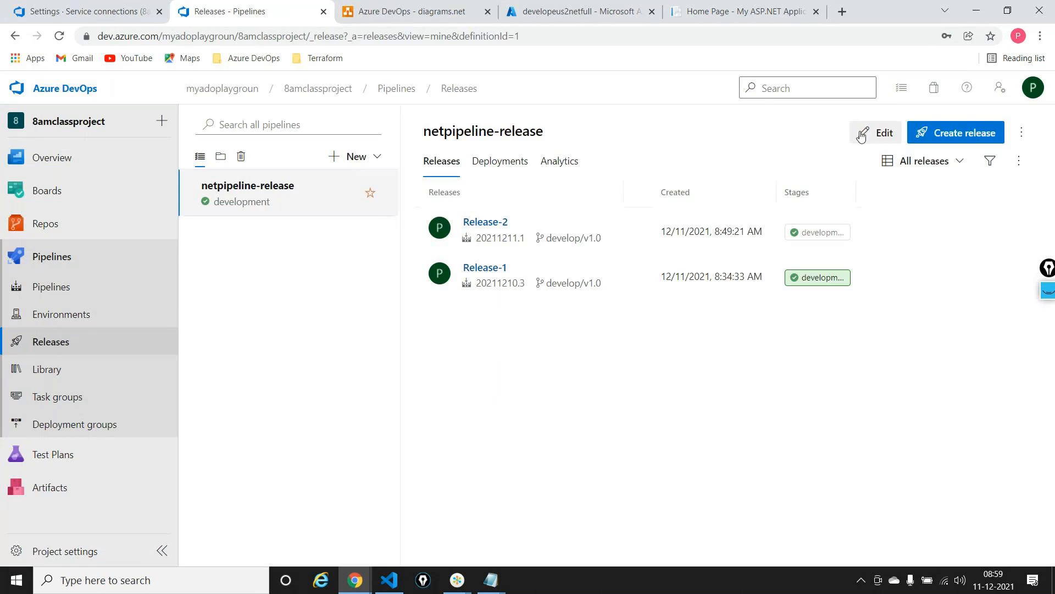
click(879, 134)
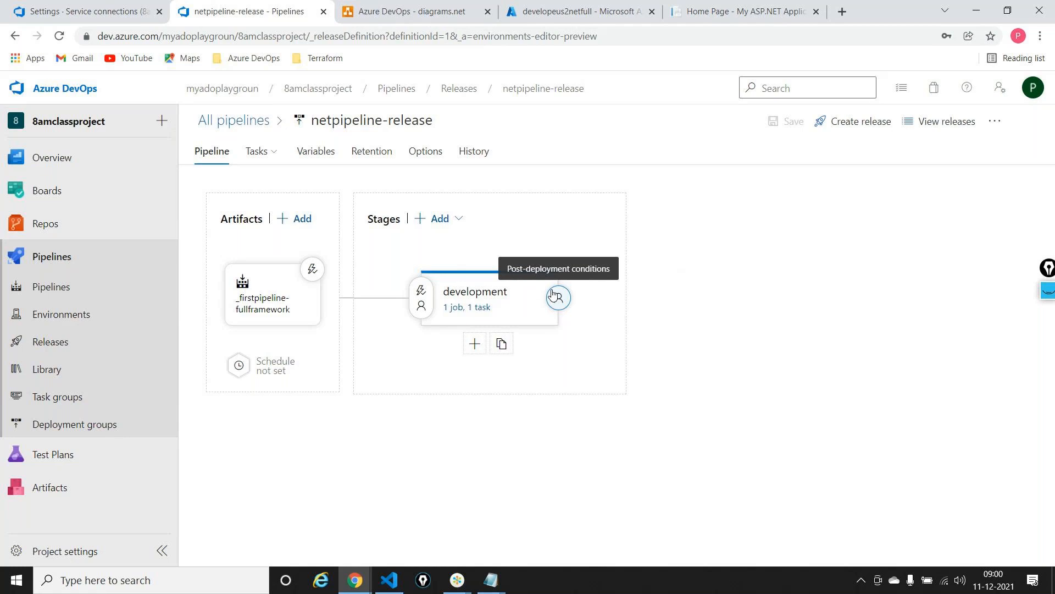
Handwrite and circle "ARM" beside the stages with the annotation pen, circle Repos, and clear all annotations
click(1048, 292)
mouse_move(1048, 323)
click(1014, 325)
mouse_move(676, 297)
mouse_down()
mouse_move(680, 309)
mouse_move(683, 278)
mouse_move(707, 280)
mouse_move(742, 242)
mouse_move(774, 272)
mouse_up()
mouse_move(752, 194)
mouse_down()
mouse_move(737, 330)
mouse_move(733, 214)
mouse_up()
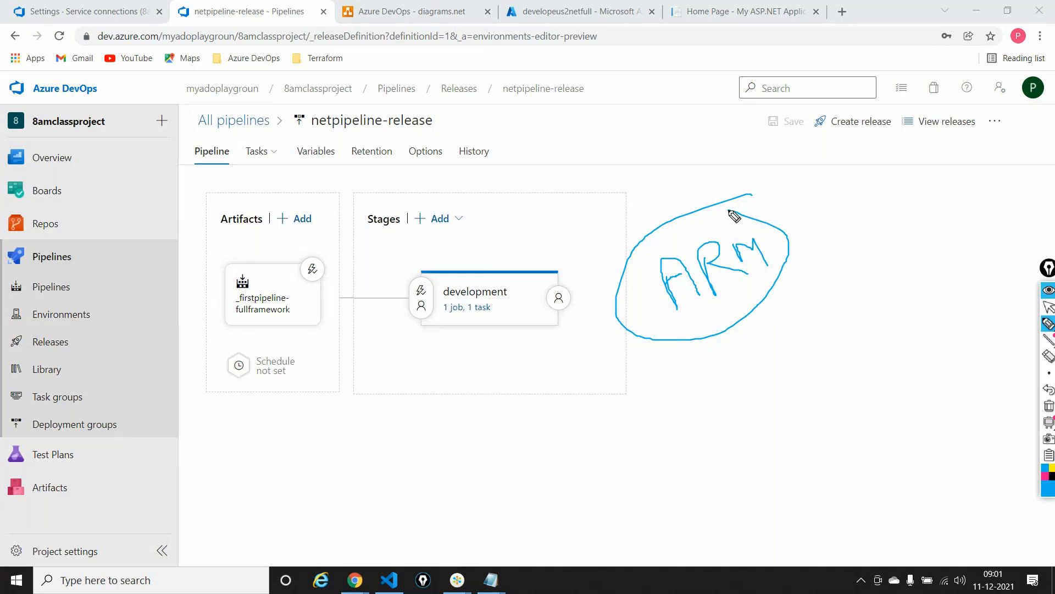
mouse_move(54, 211)
mouse_down()
mouse_move(17, 210)
mouse_move(16, 236)
mouse_move(71, 230)
mouse_move(25, 212)
mouse_up()
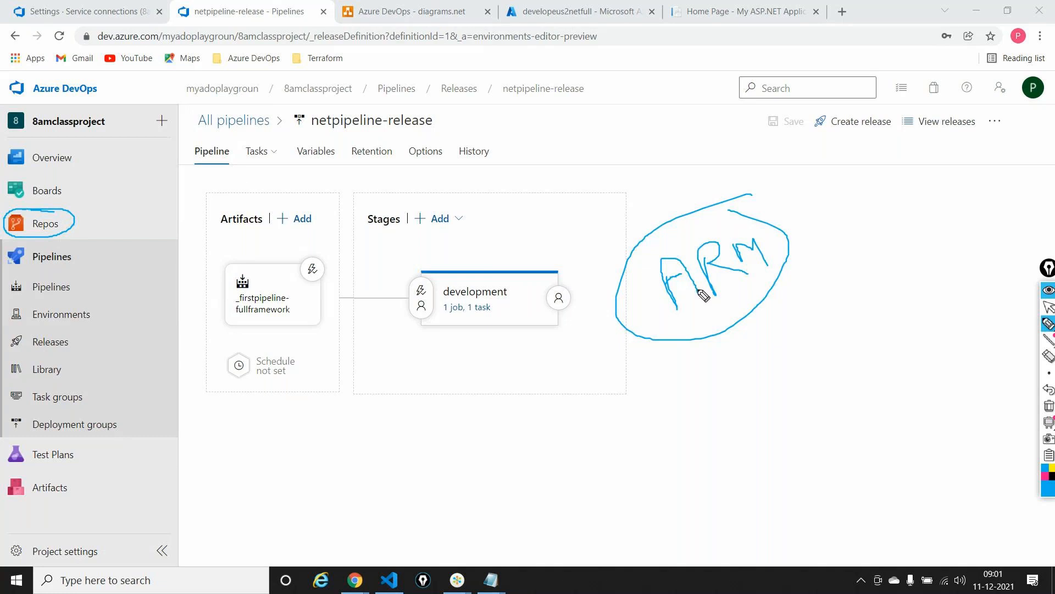
click(1049, 406)
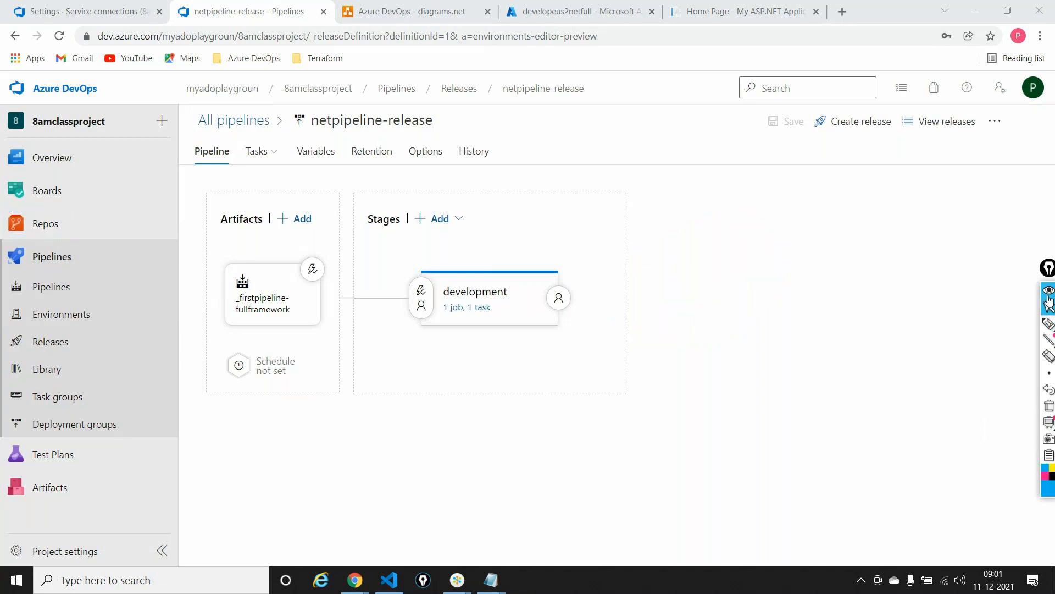
Switch to Visual Studio Code and open a new maximized window
click(388, 581)
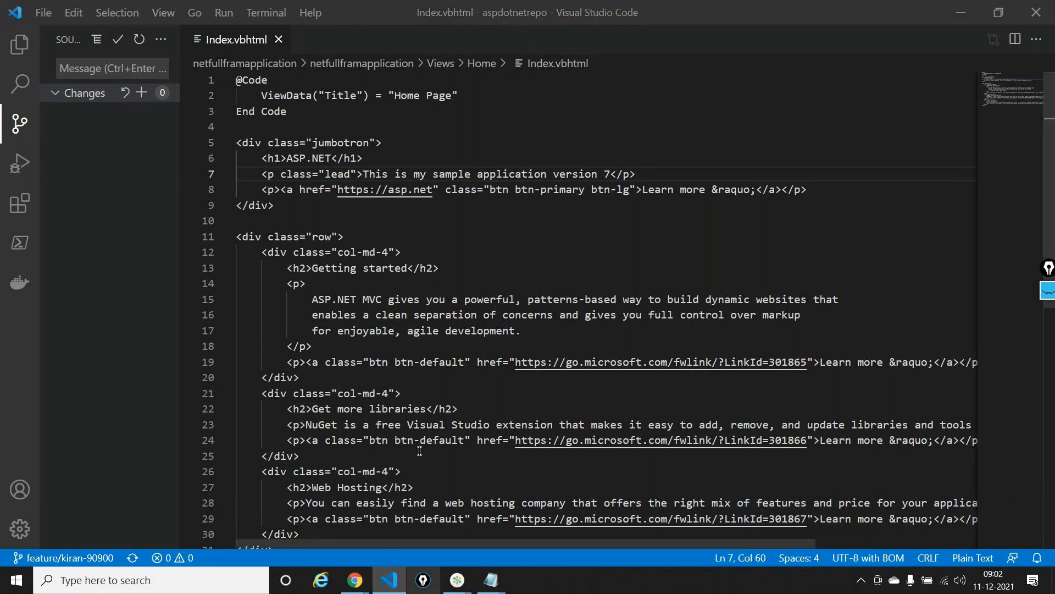
right_click(389, 580)
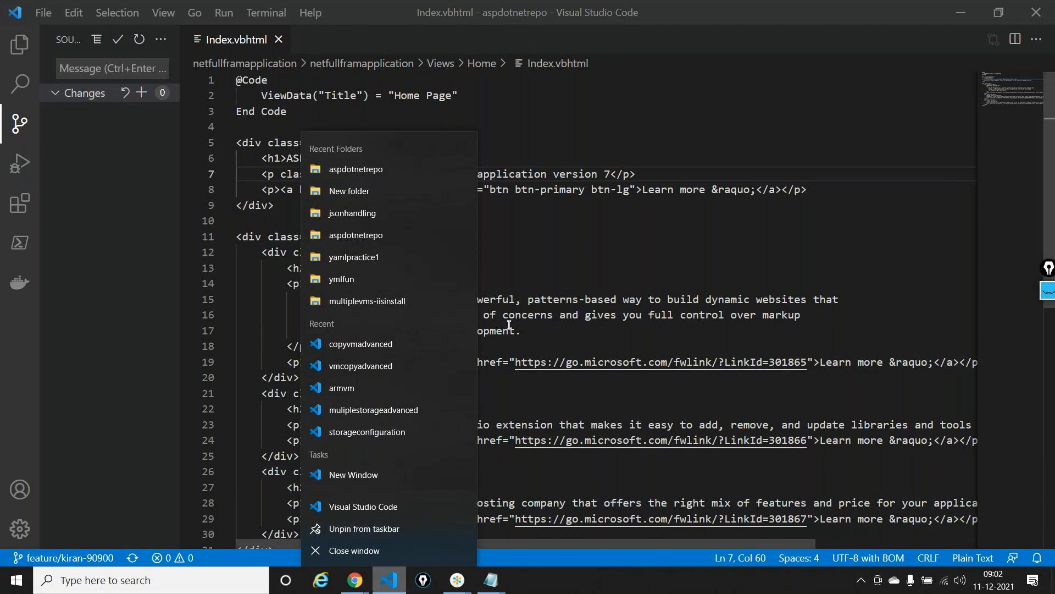
click(690, 318)
click(687, 315)
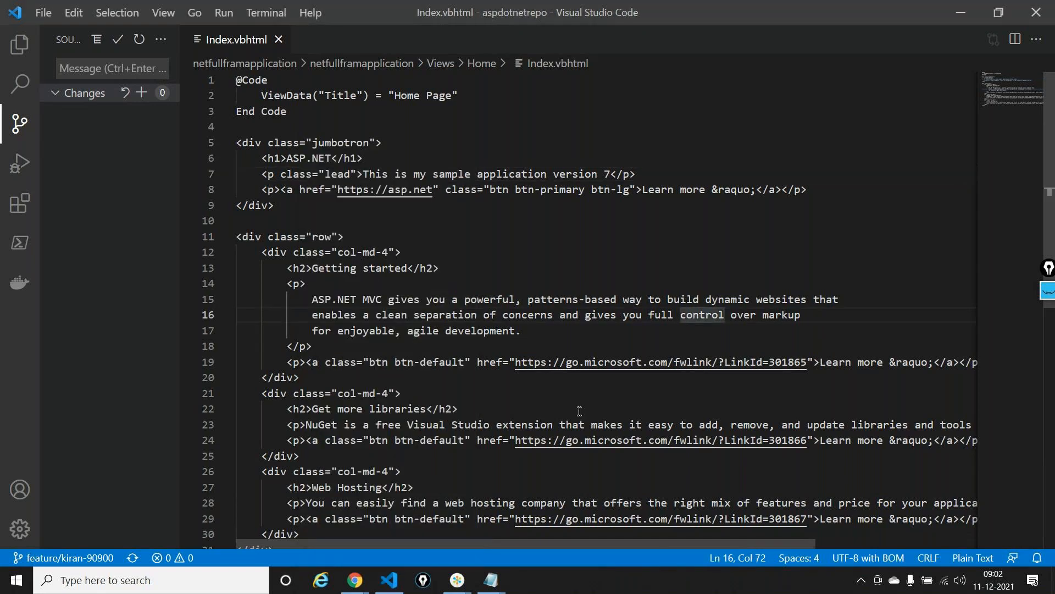
middle_click(396, 584)
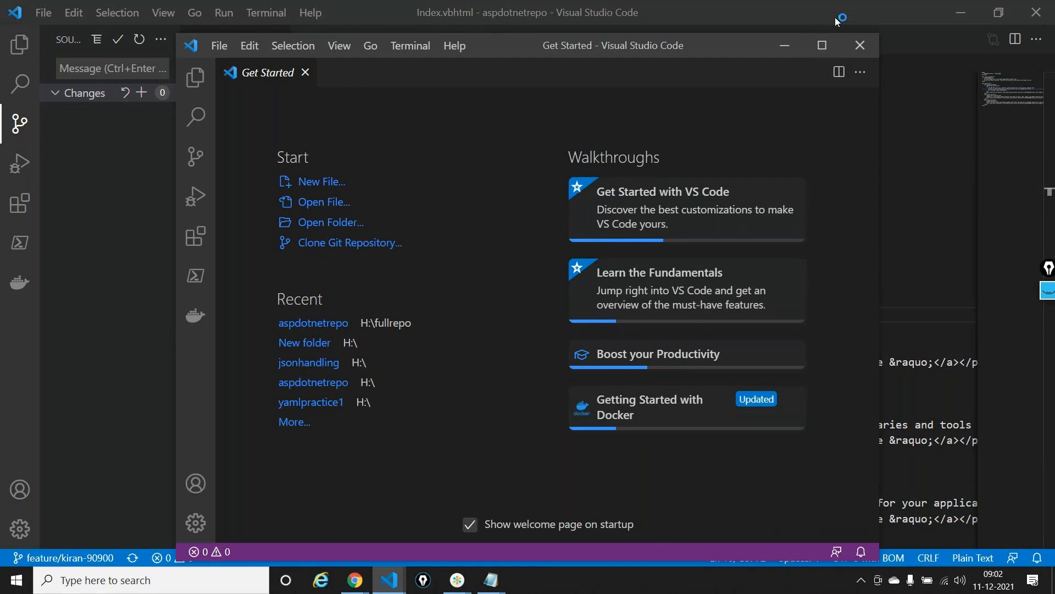
click(822, 46)
Create a new untitled file and set its language mode to Azure Resource Manager Template
click(167, 172)
click(124, 70)
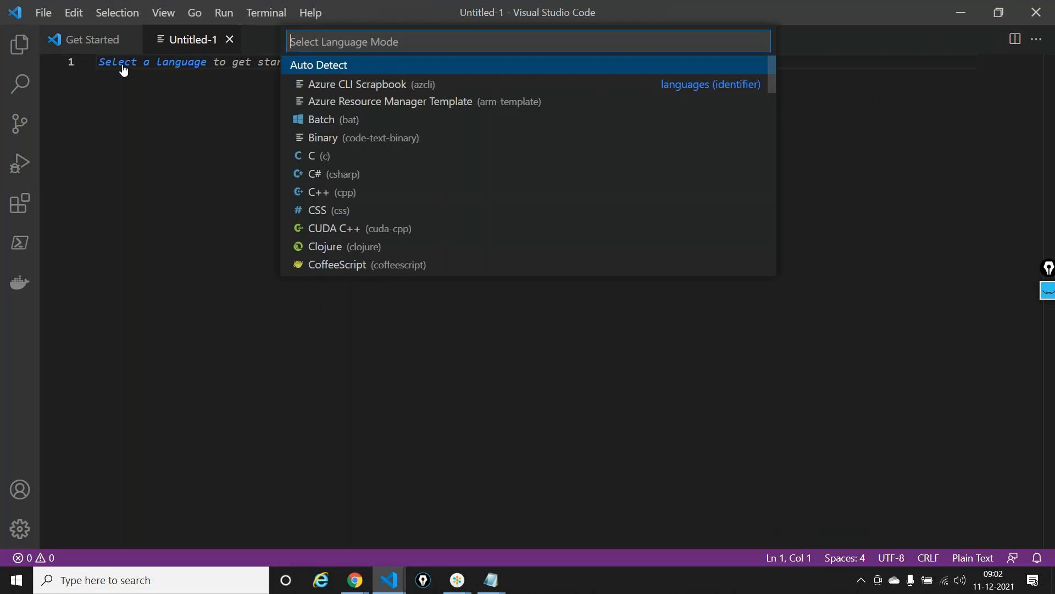
click(383, 101)
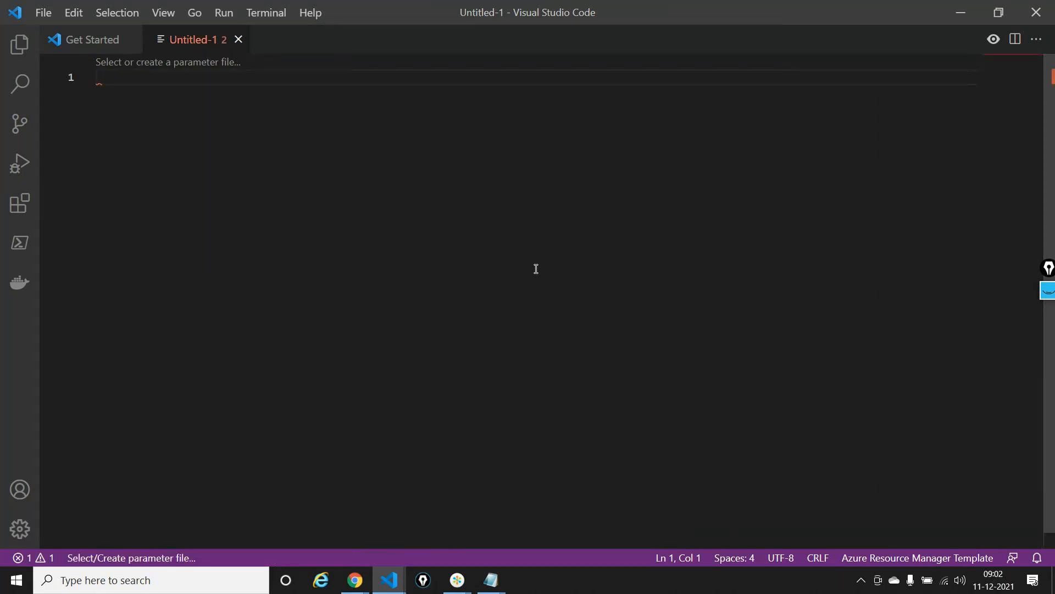
Insert the arm! resource group template snippet and delete the section that follows resources, including the trailing comma
text(arm)
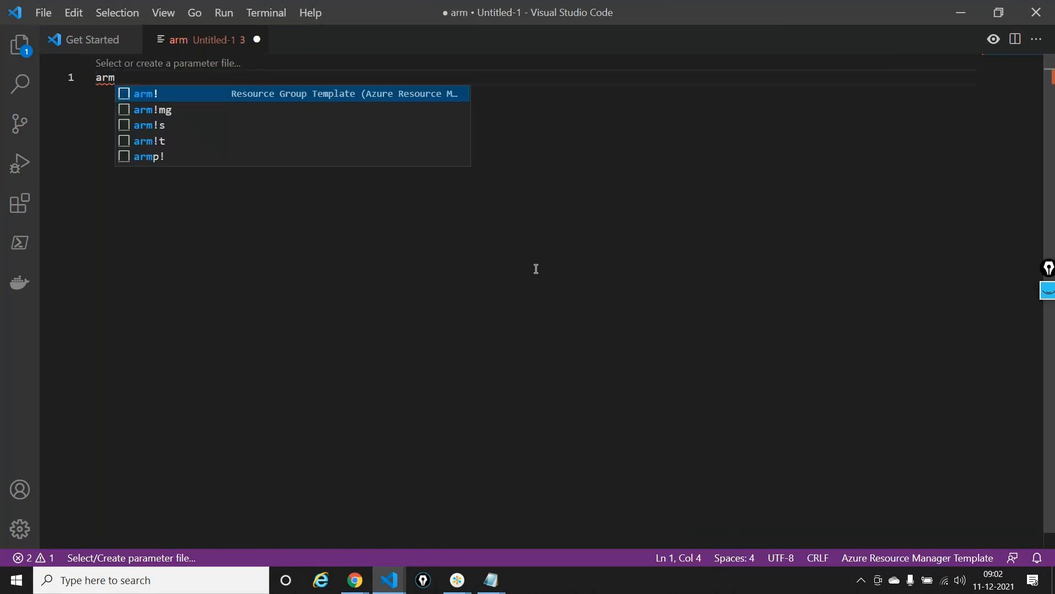
key(Return)
drag(204, 187, 121, 187)
key(BackSpace)
key(BackSpace)
key(BackSpace)
key(BackSpace)
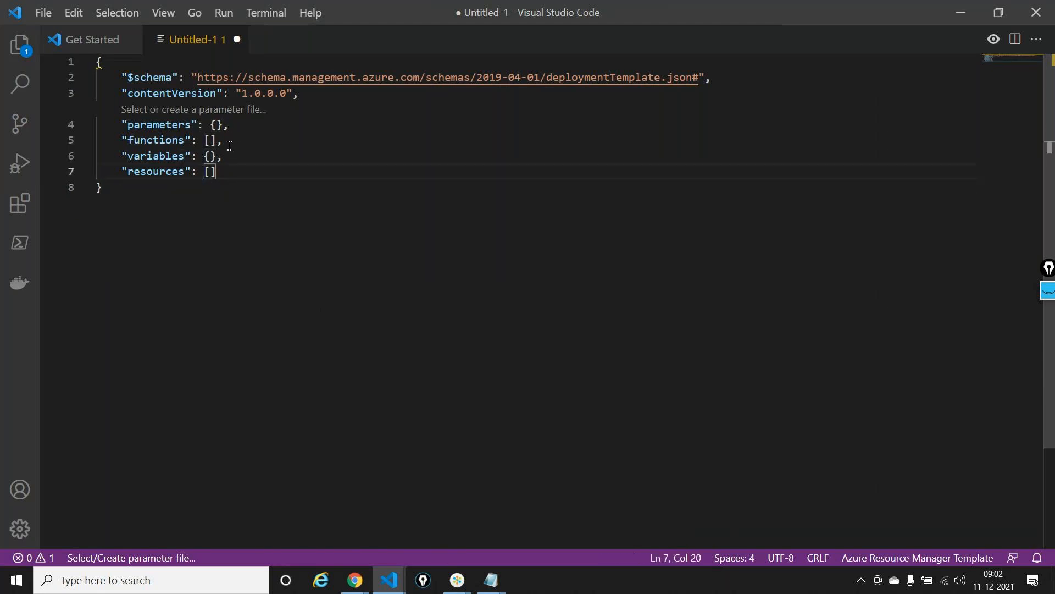
Delete the functions section from the template, leaving parameters, variables and resources
drag(224, 142, 120, 143)
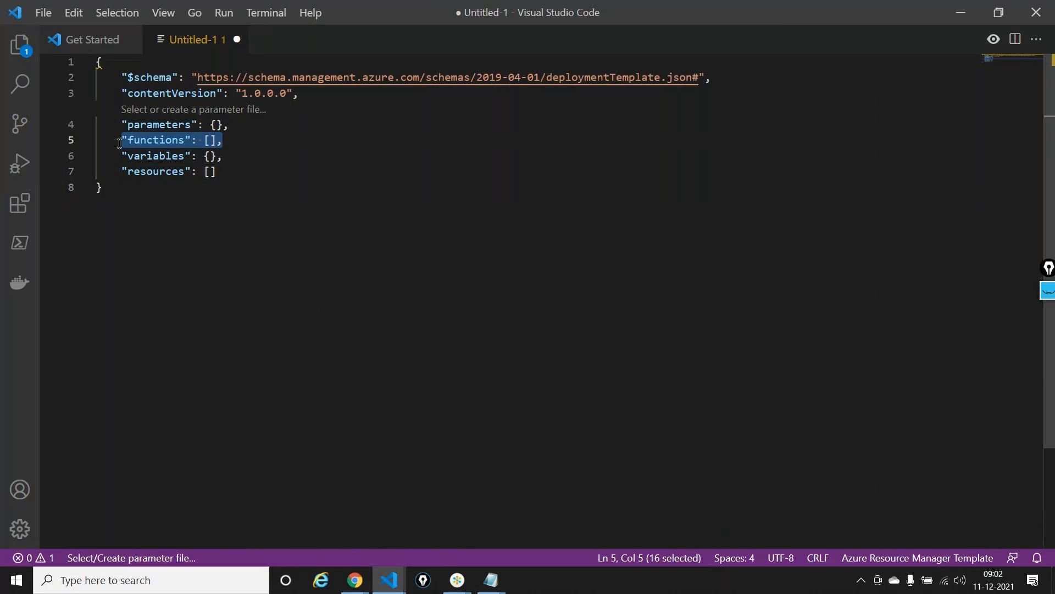
key(BackSpace)
key(BackSpace)
key(BackSpace)
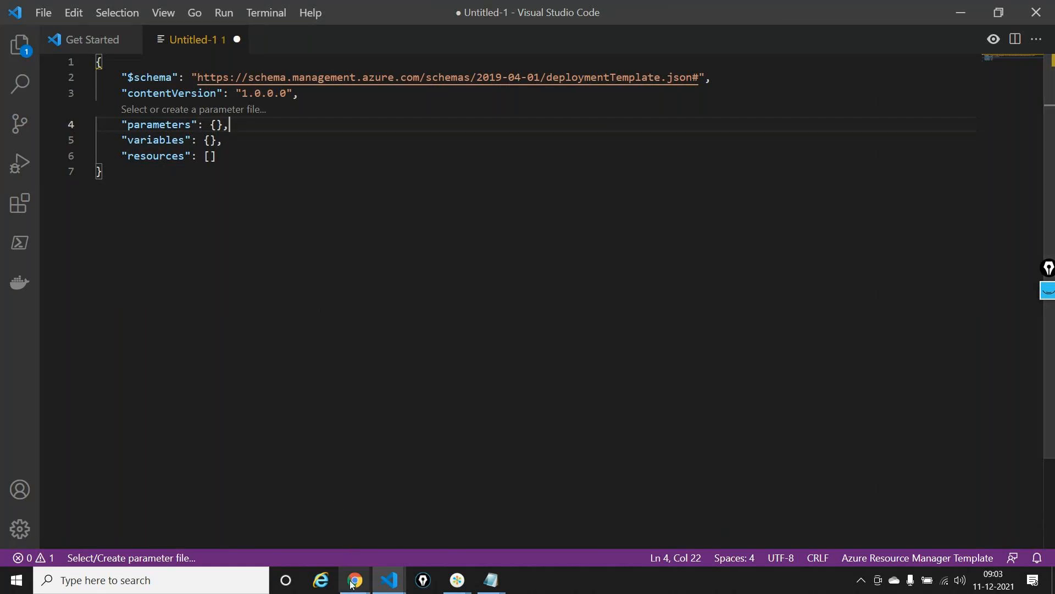
Switch to the Azure portal and open the development resource group from the developeus2netfull App Service overview
mouse_move(353, 582)
click(318, 541)
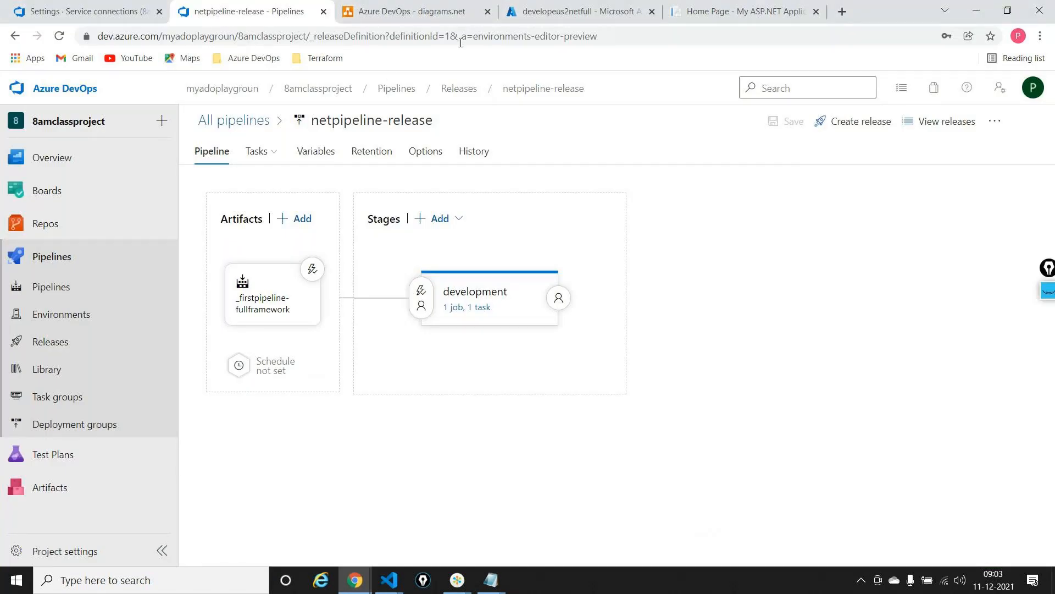
click(529, 8)
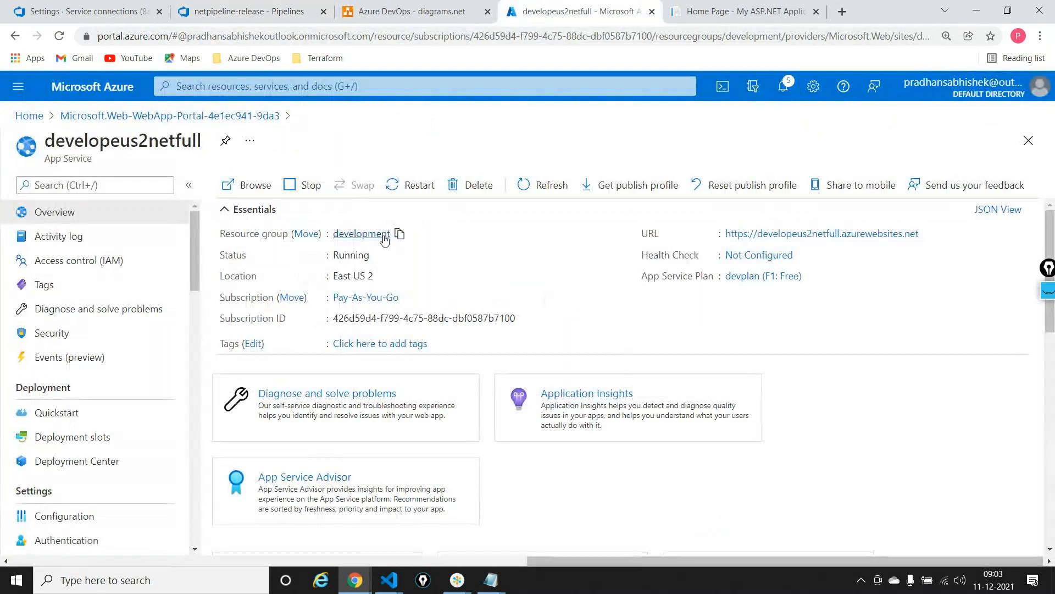
click(386, 240)
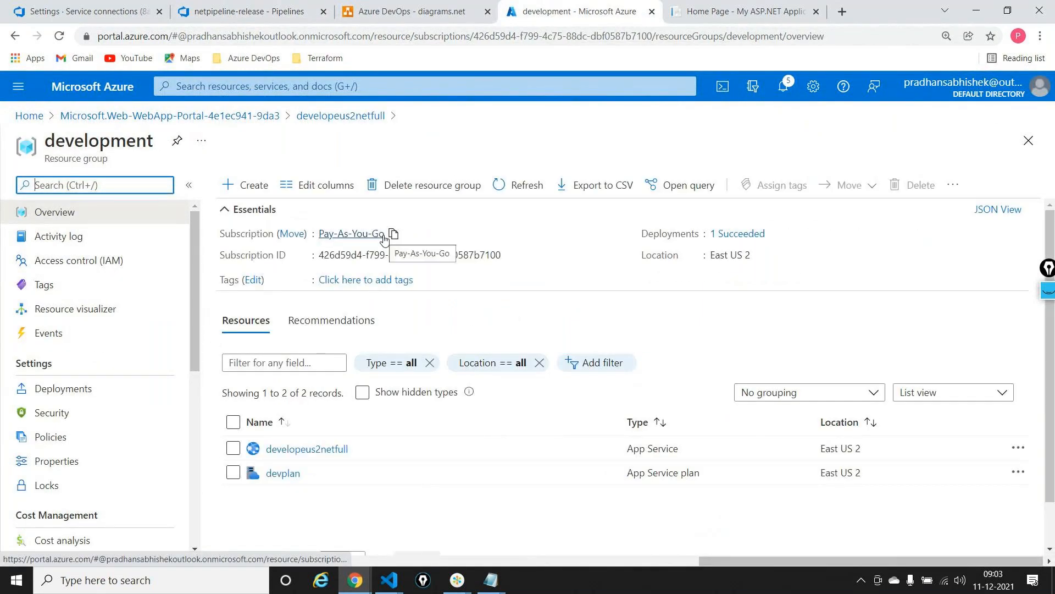
Delete the development resource group with all its resources, confirming with the name "development"
click(429, 185)
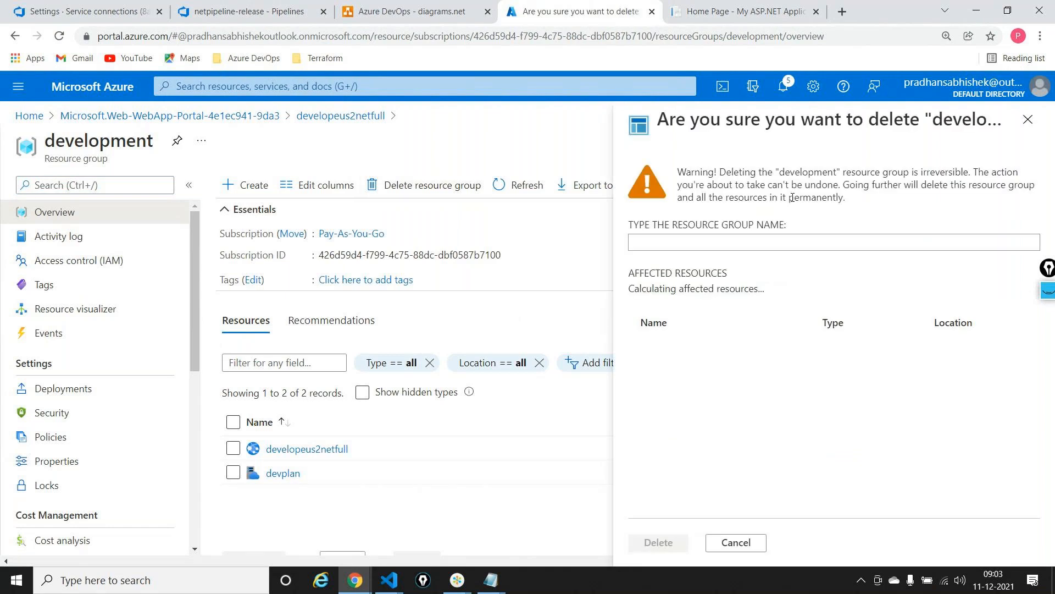
double_click(803, 176)
key(ctrl+c)
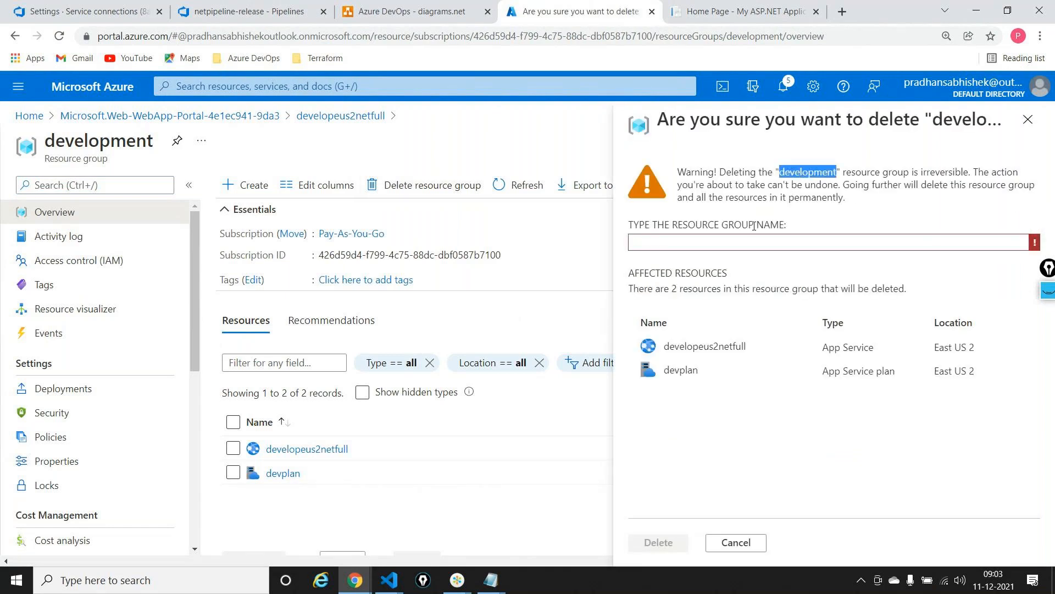
click(729, 245)
key(ctrl+v)
click(658, 542)
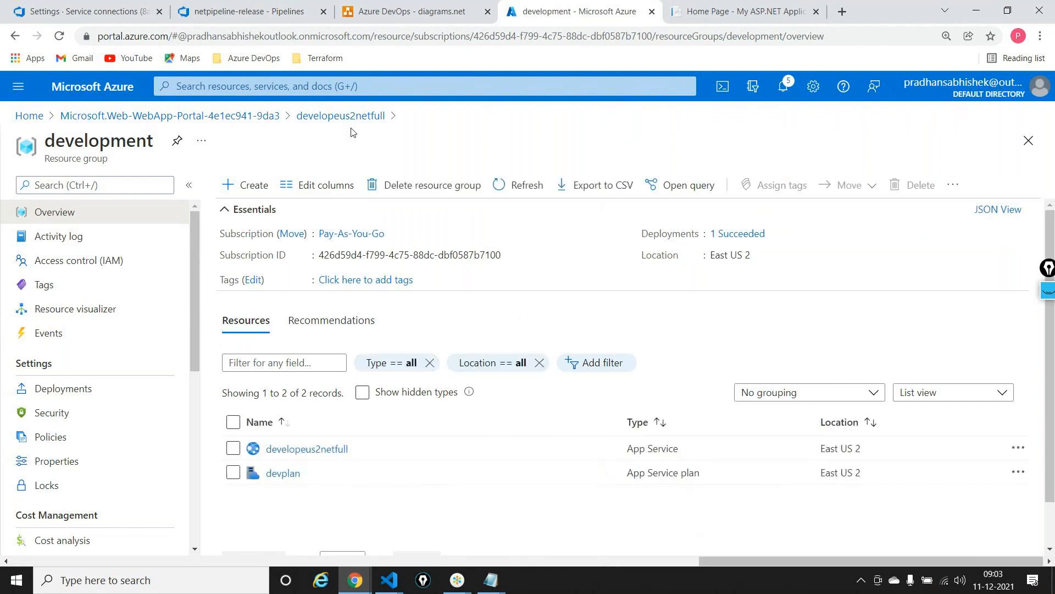
Switch to the untitled template in VS Code and try to bring up an "arm-" resource snippet inside the resources array
mouse_move(392, 587)
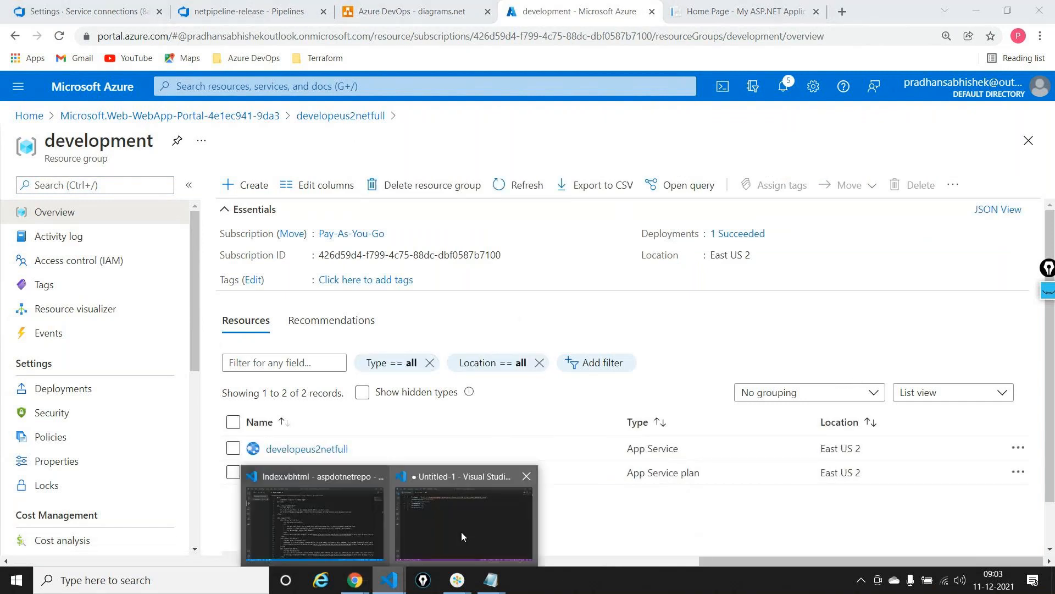
click(462, 532)
click(209, 157)
key(Return)
key(Return)
text(arm)
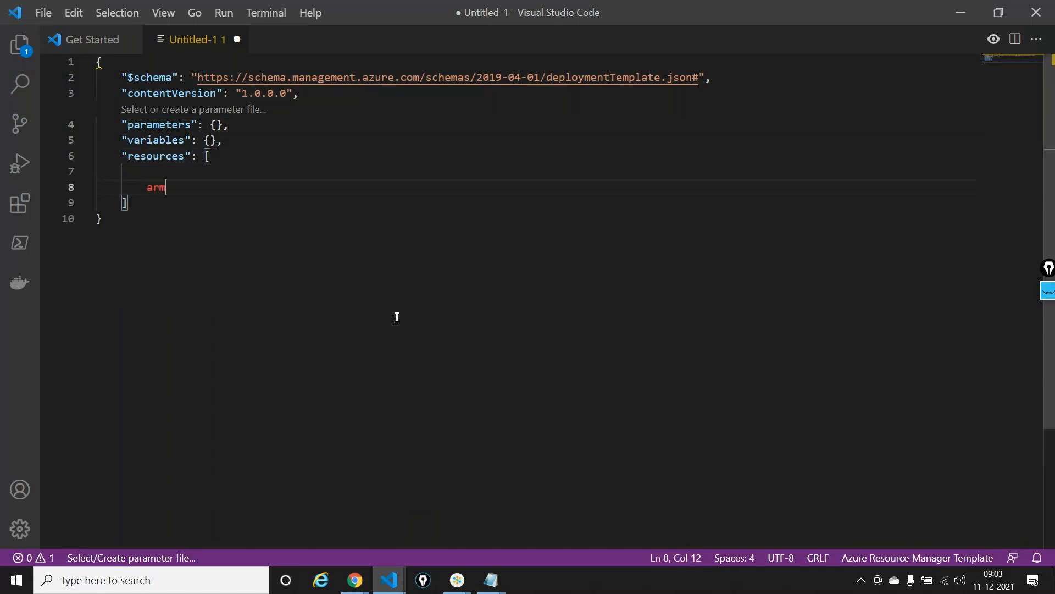
text(-)
key(BackSpace)
key(BackSpace)
key(BackSpace)
key(BackSpace)
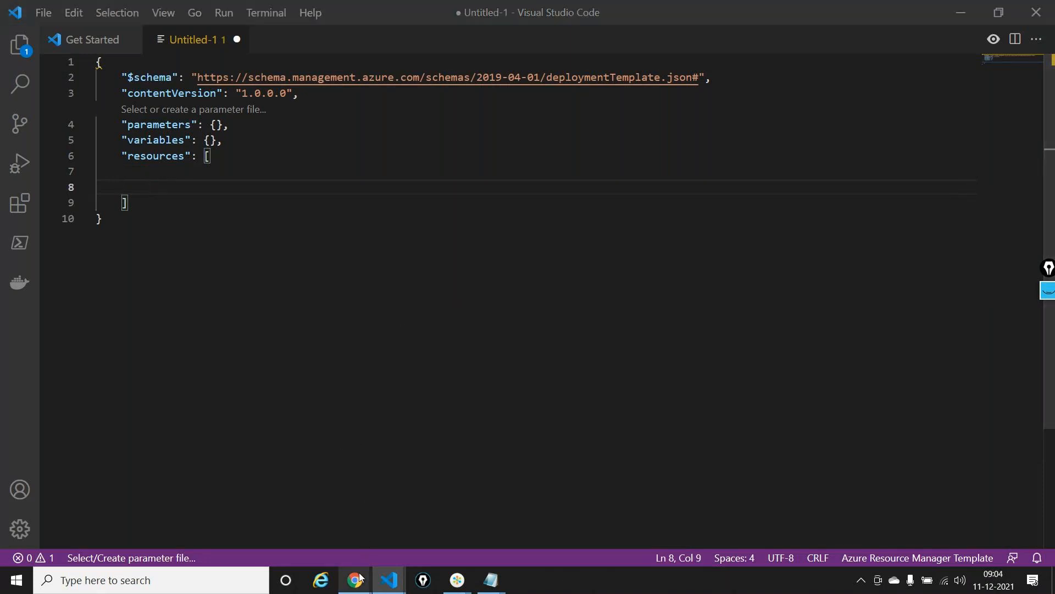
Switch to the incognito Chrome window and open the automation repository of the myclassesrepo project in Azure DevOps
mouse_move(357, 578)
mouse_move(410, 476)
click(419, 500)
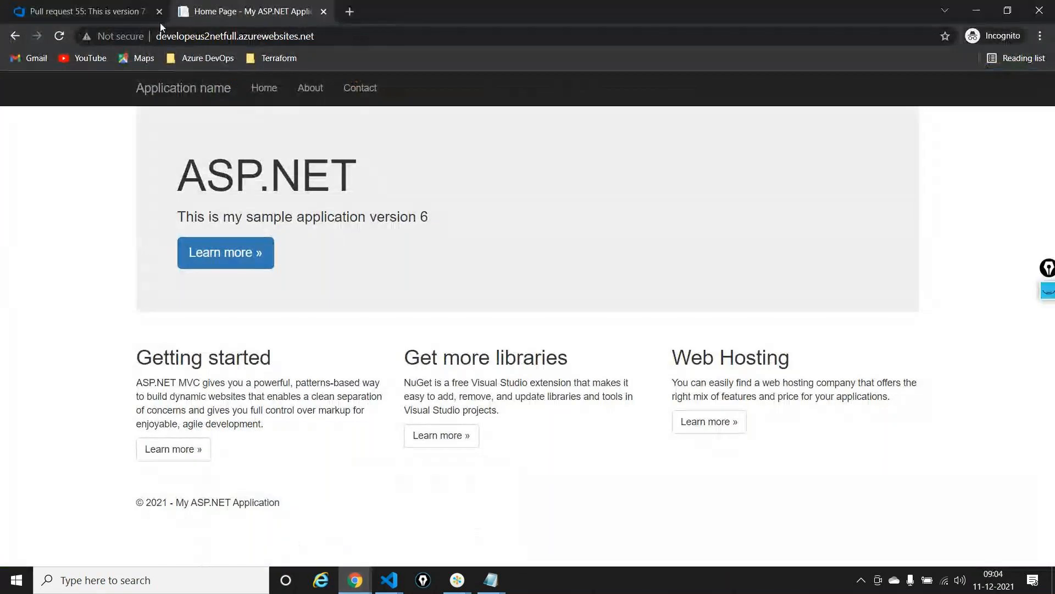
click(50, 16)
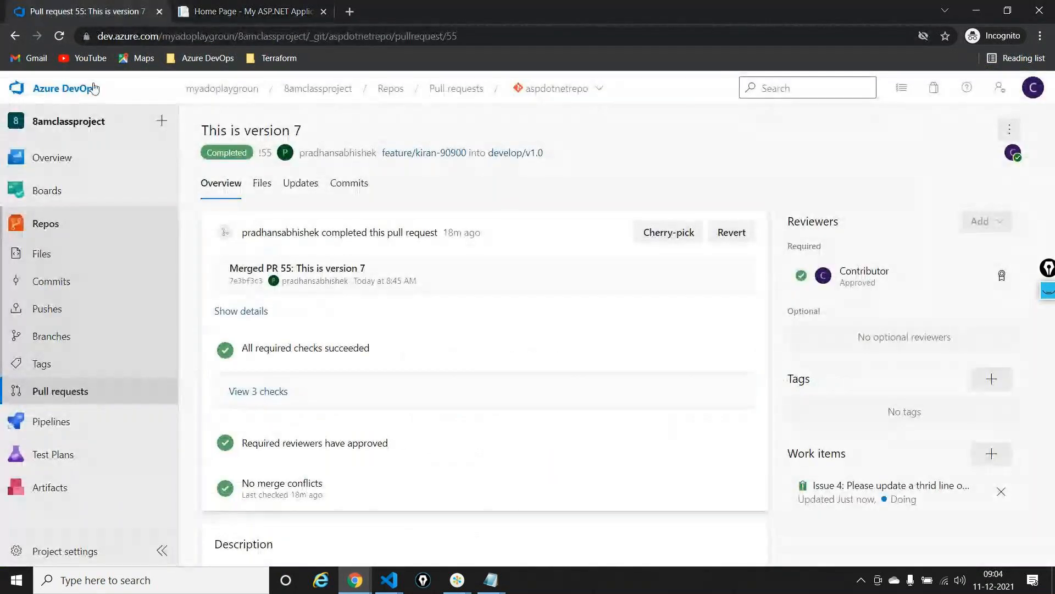
click(50, 94)
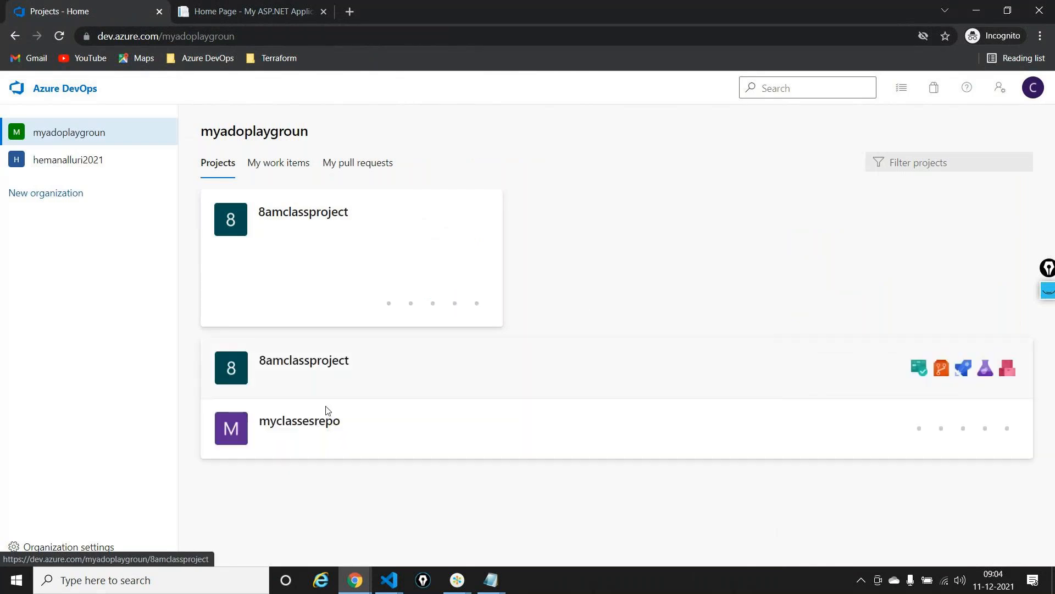
click(305, 437)
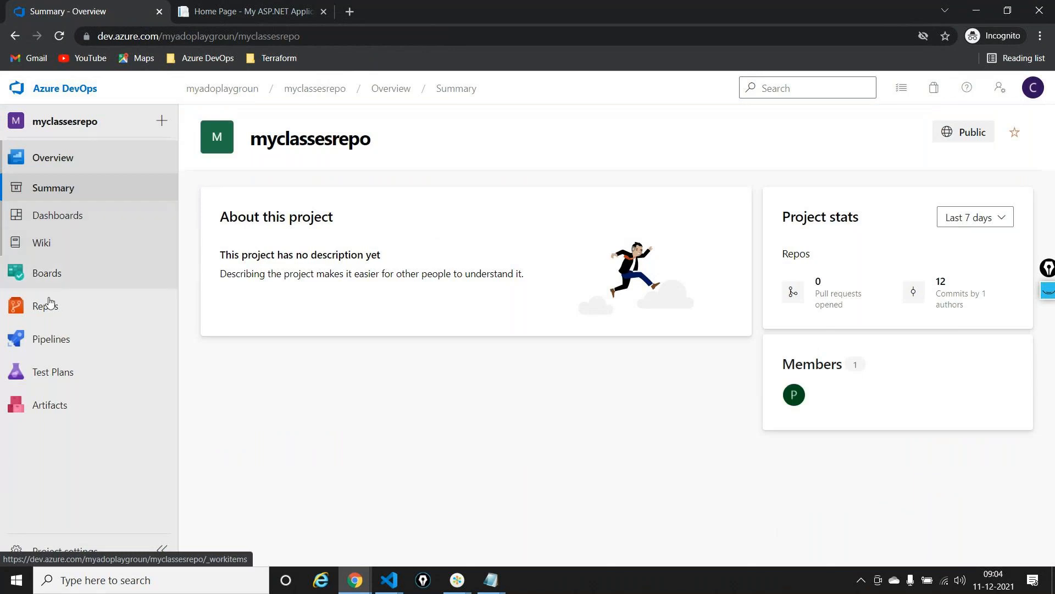
mouse_move(49, 303)
click(206, 328)
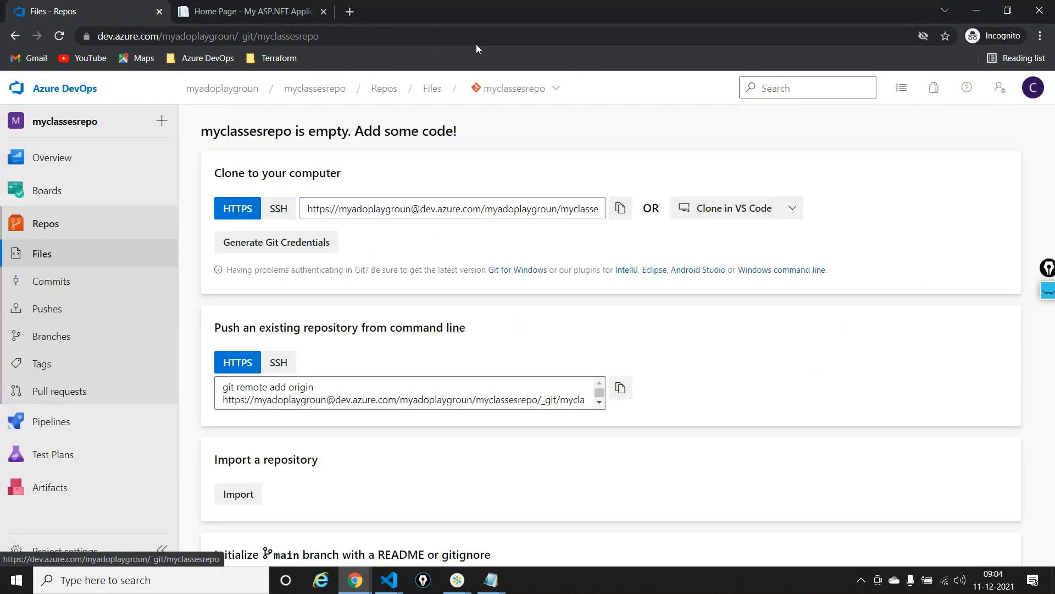
click(514, 88)
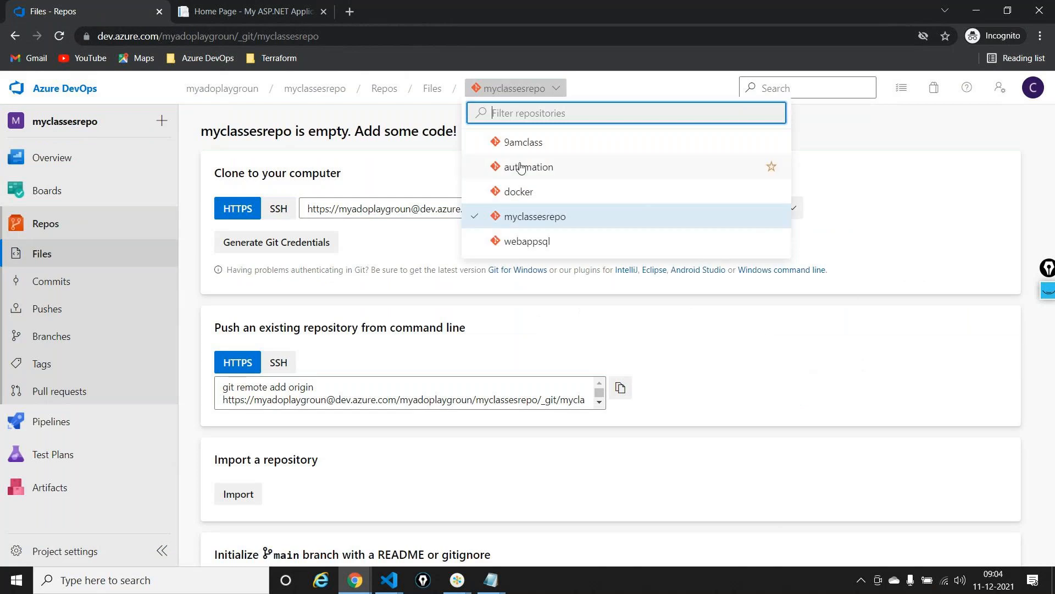
click(521, 168)
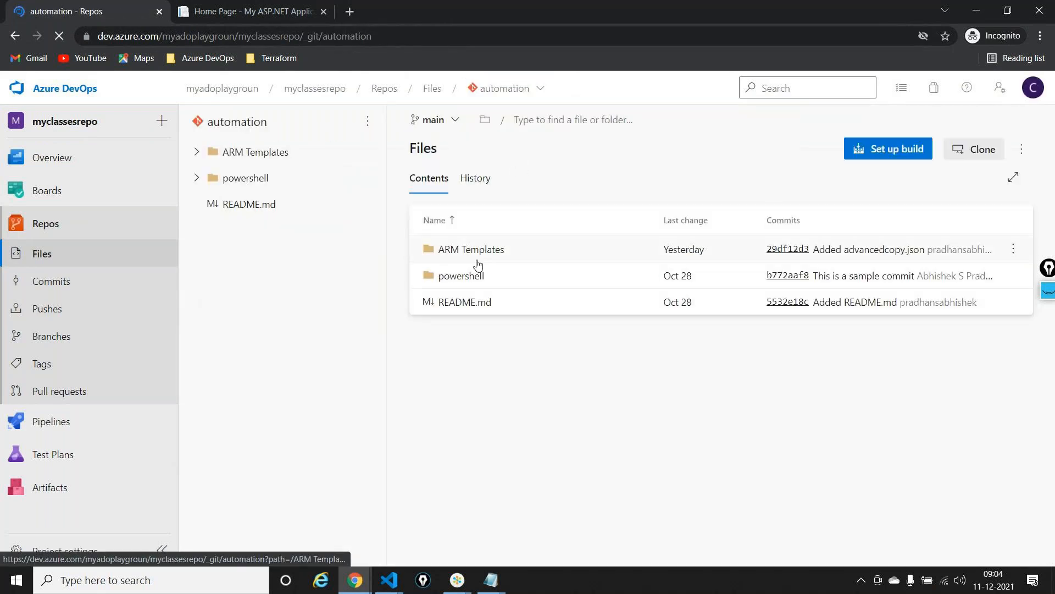
Open webapplicationtemplate.json under ARM Templates/WebApp and review its parameters and resources
click(476, 262)
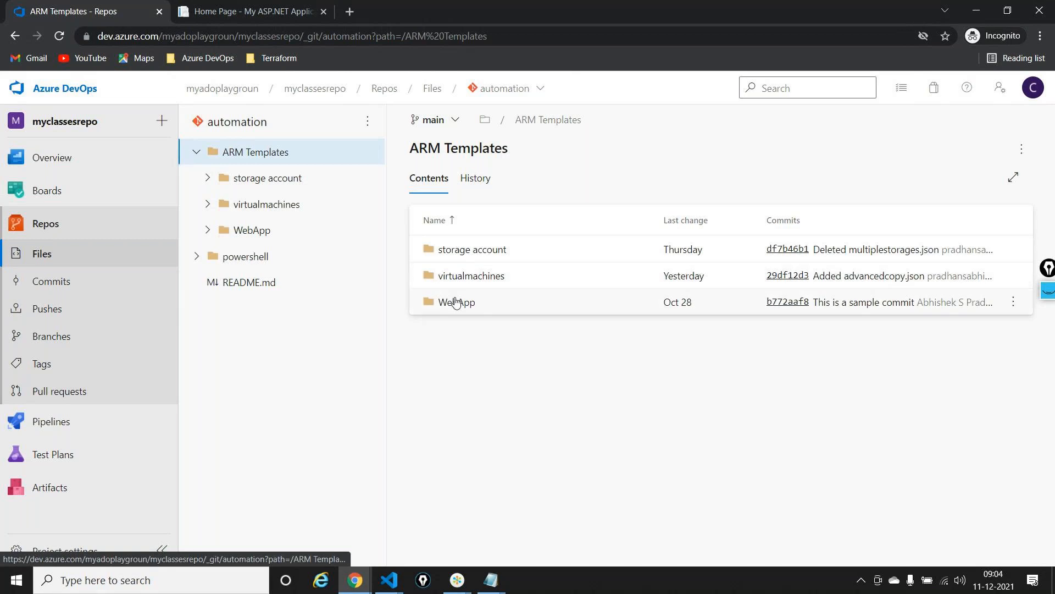
click(456, 302)
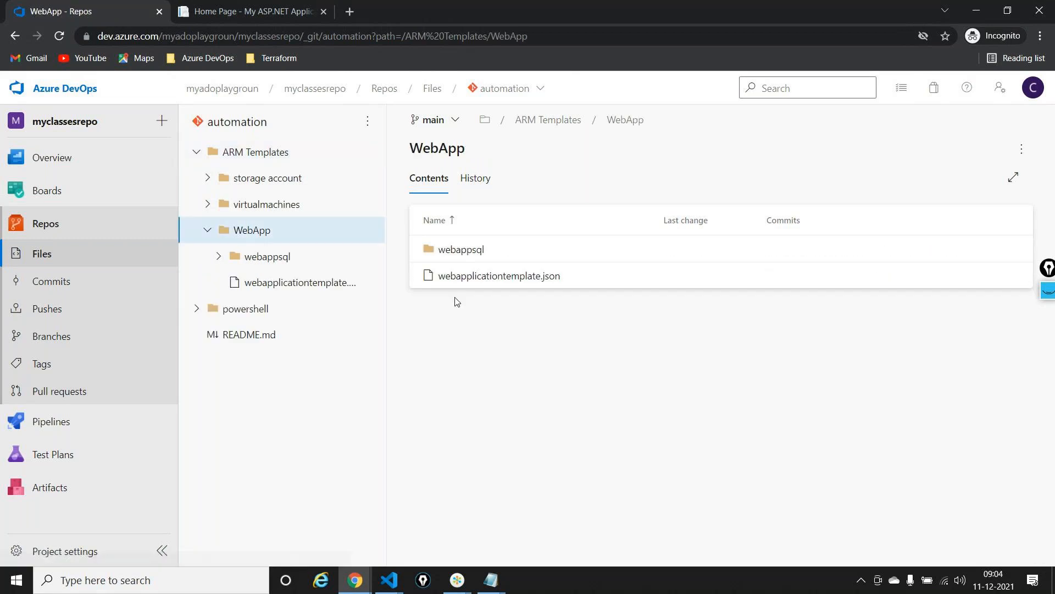
click(473, 252)
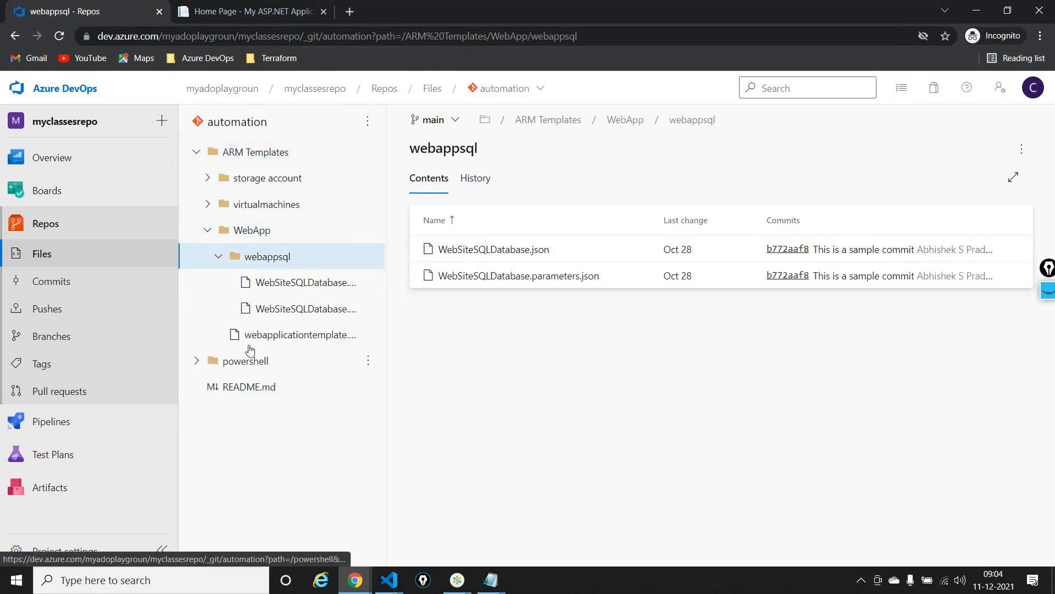
click(317, 336)
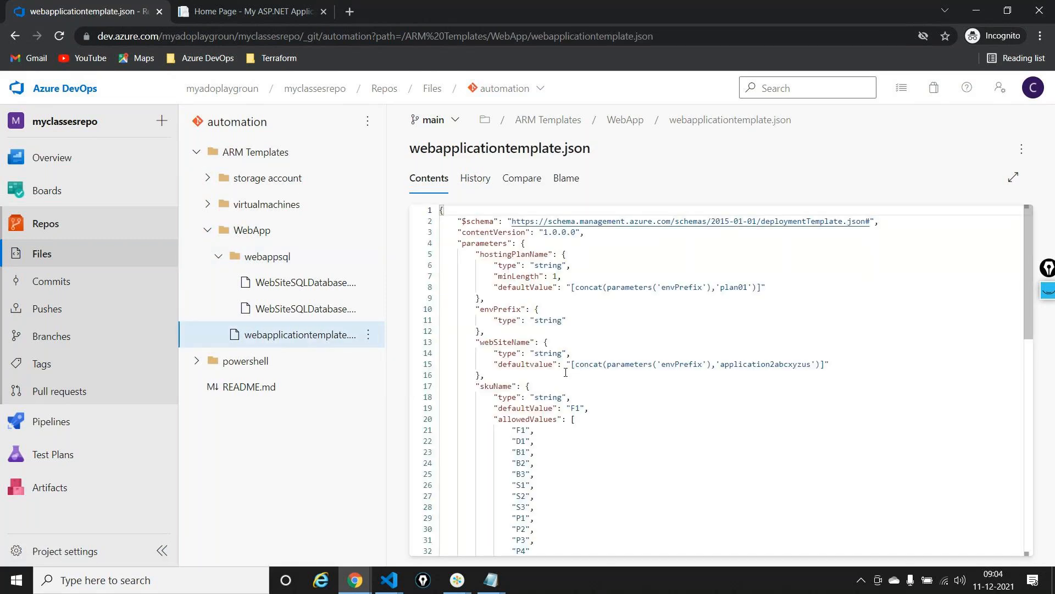
scroll(565, 373, down, 4)
scroll(565, 373, down, 4)
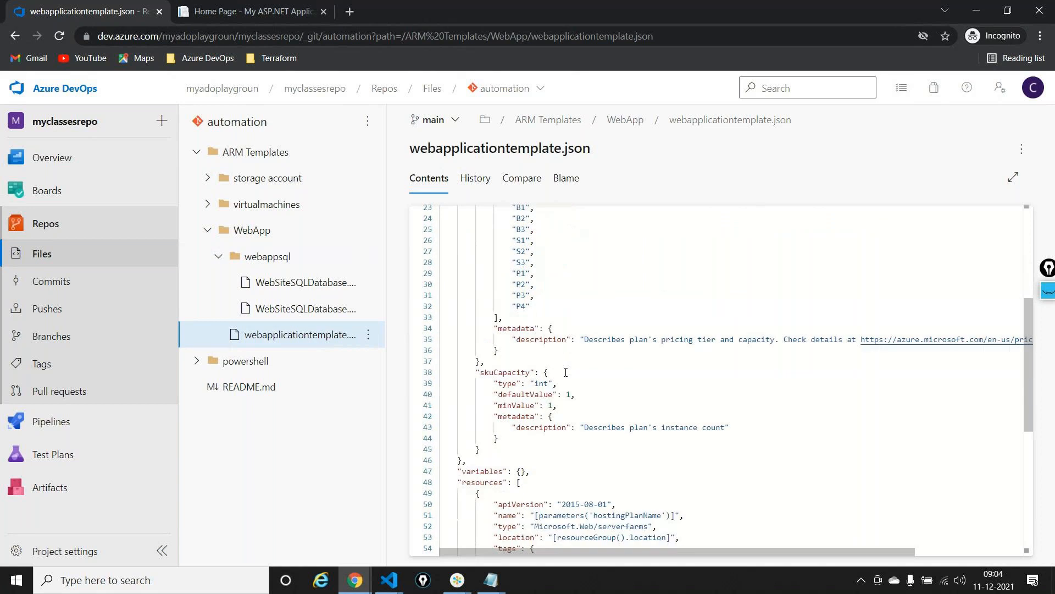
scroll(566, 372, down, 3)
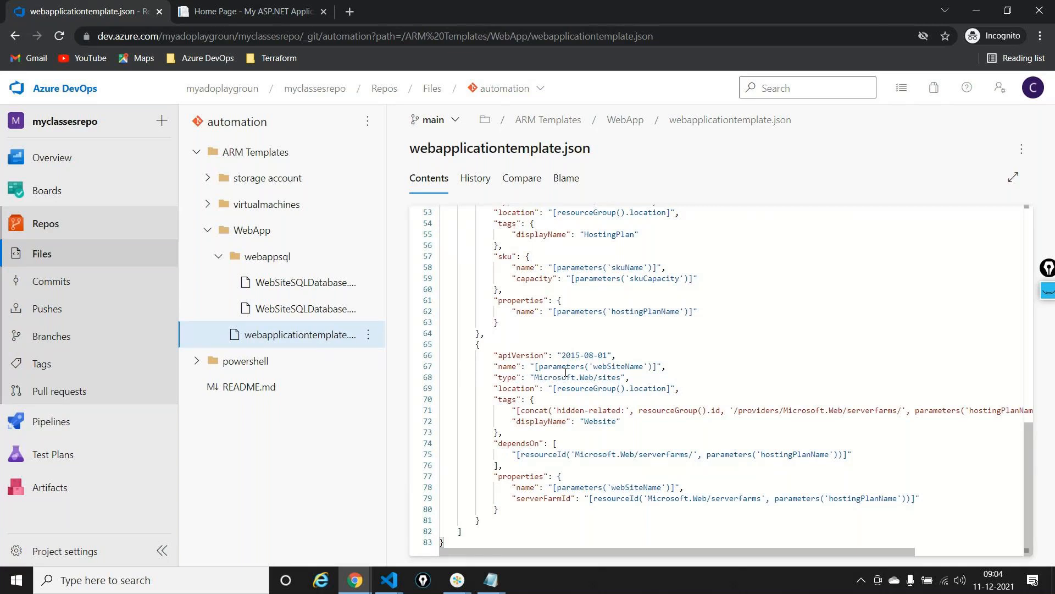
Replace the untitled template's content in VS Code with a copy of webapplicationtemplate.json and review its parameters and resources
click(389, 580)
text(arm)
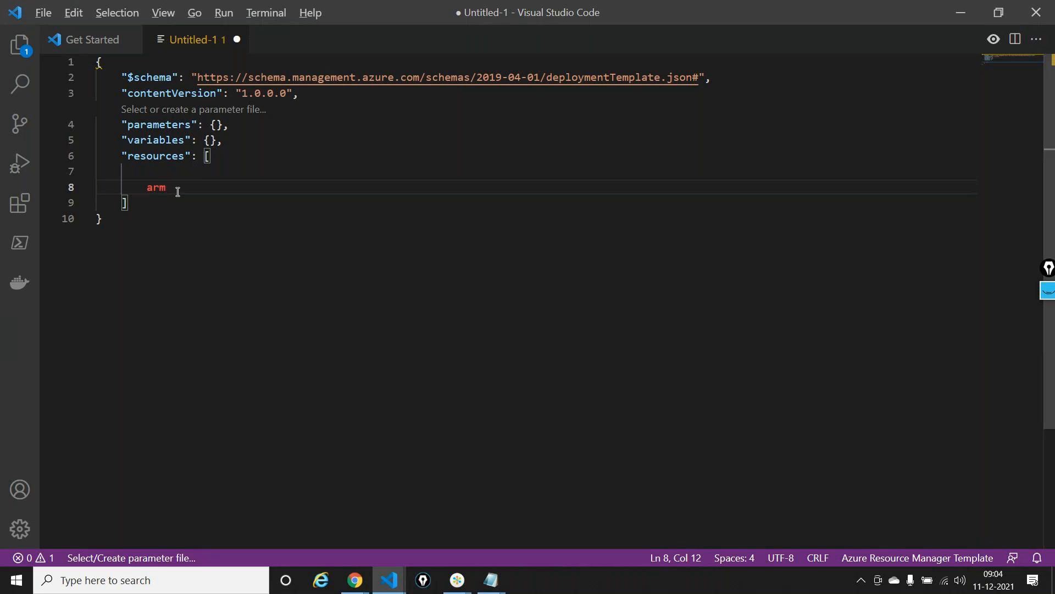
key(alt+Tab)
key(ctrl+a)
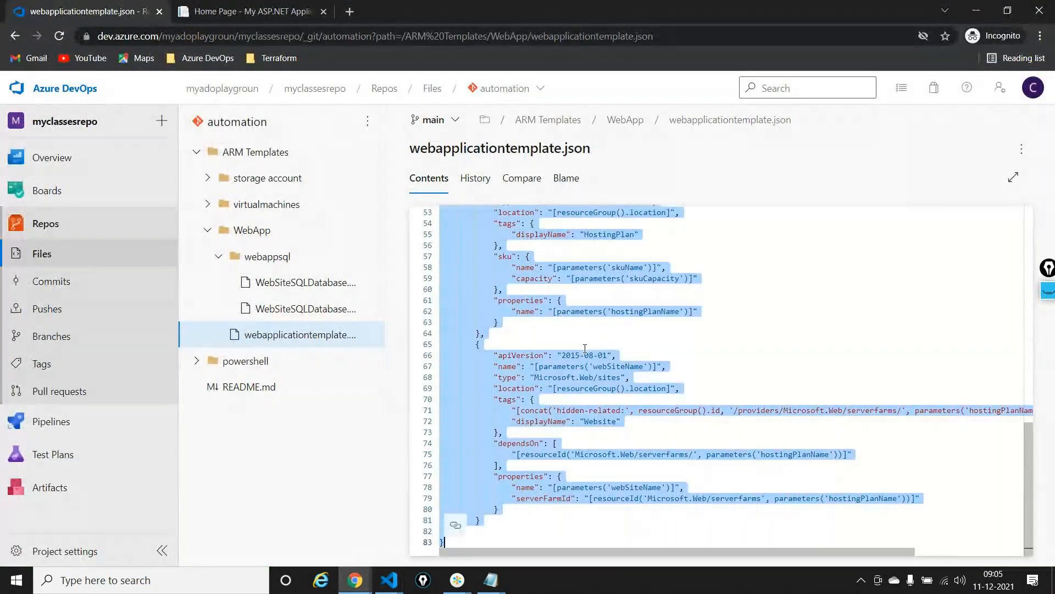
key(alt+Tab)
key(ctrl+a)
key(Delete)
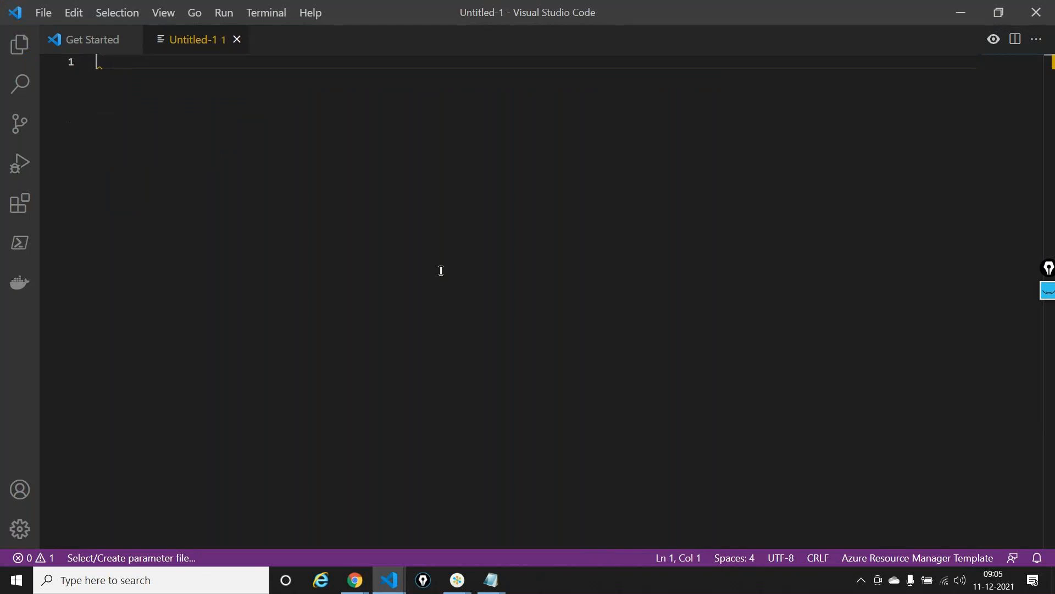
key(ctrl+v)
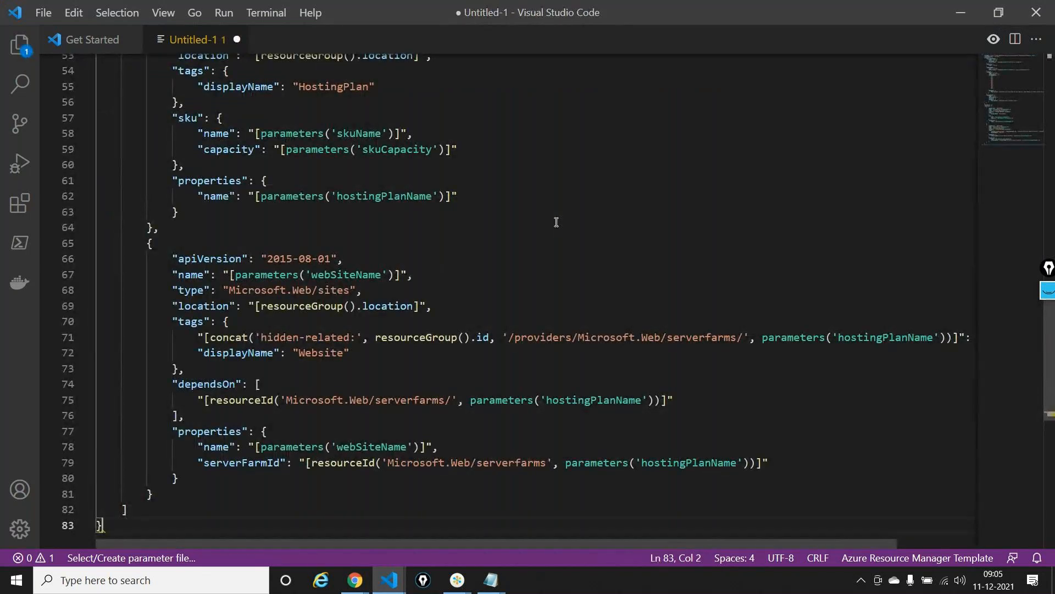
scroll(557, 222, up, 17)
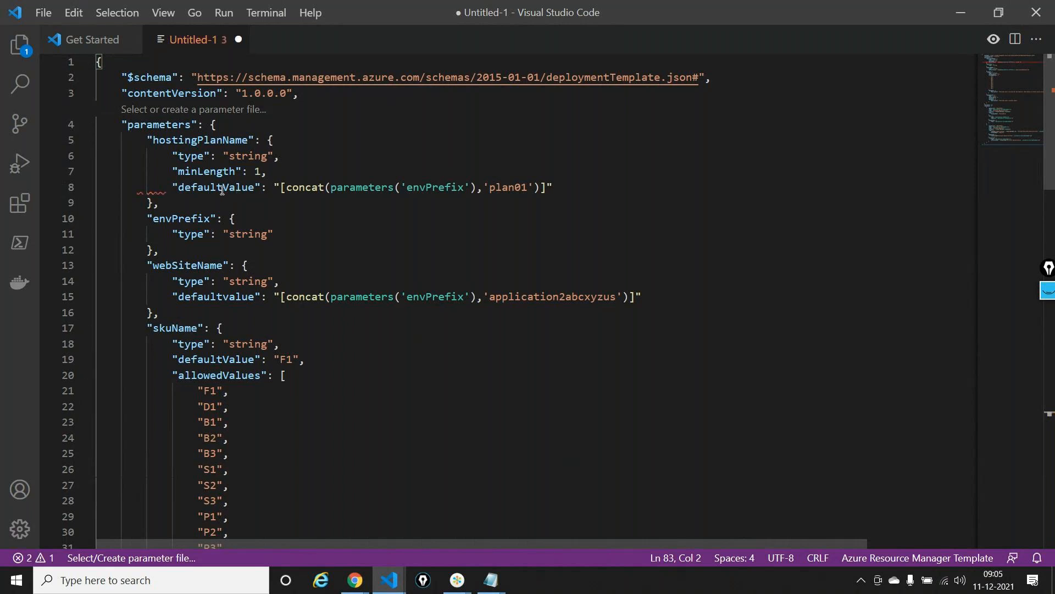
scroll(221, 206, down, 15)
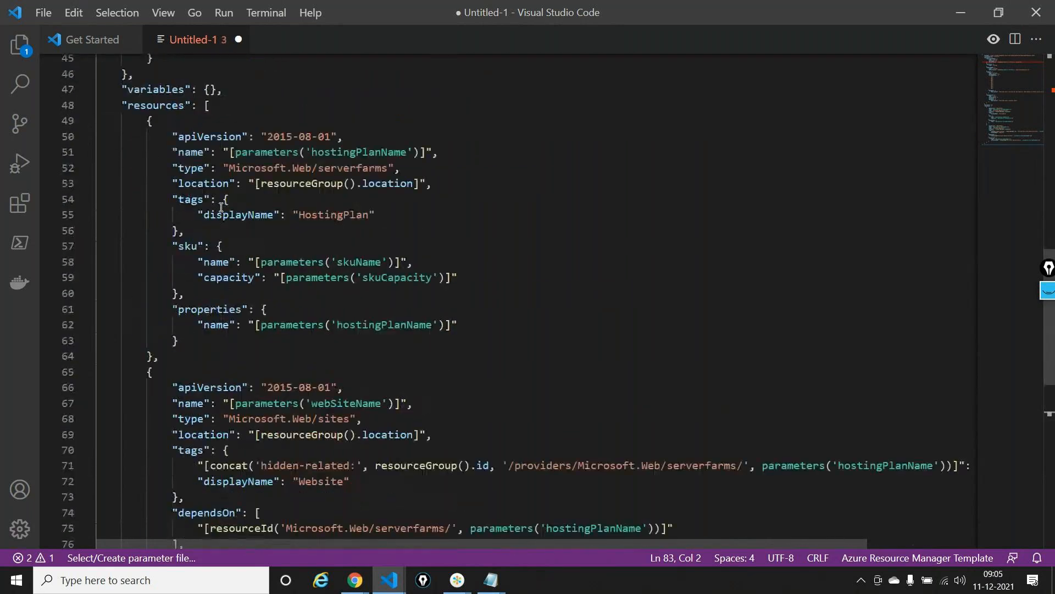
scroll(221, 207, down, 5)
scroll(222, 207, up, 20)
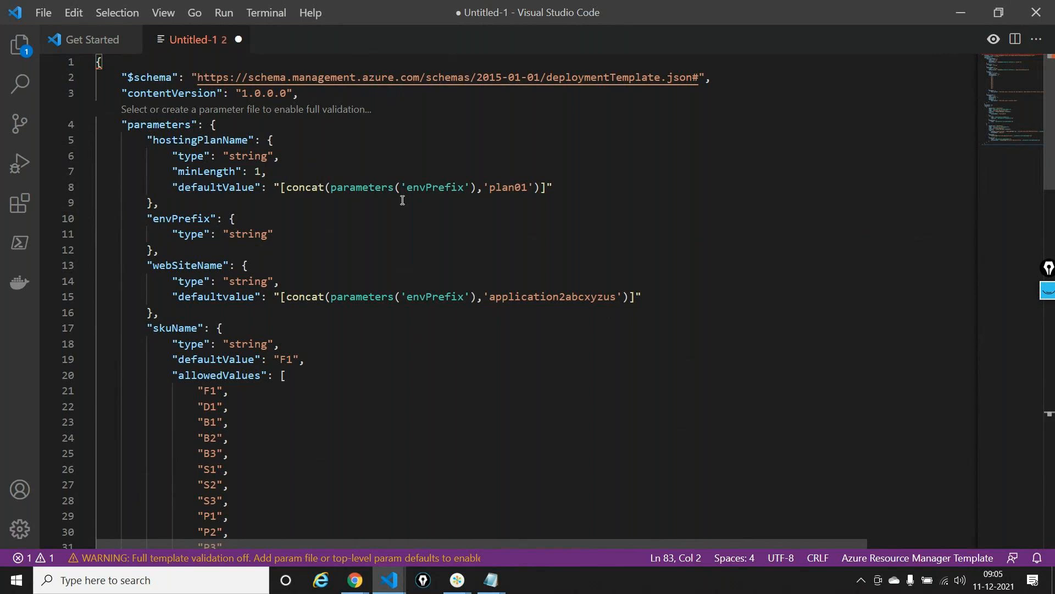
Clear the whole template and try to bring up the "arm" snippet suggestions in the same file
key(ctrl+a)
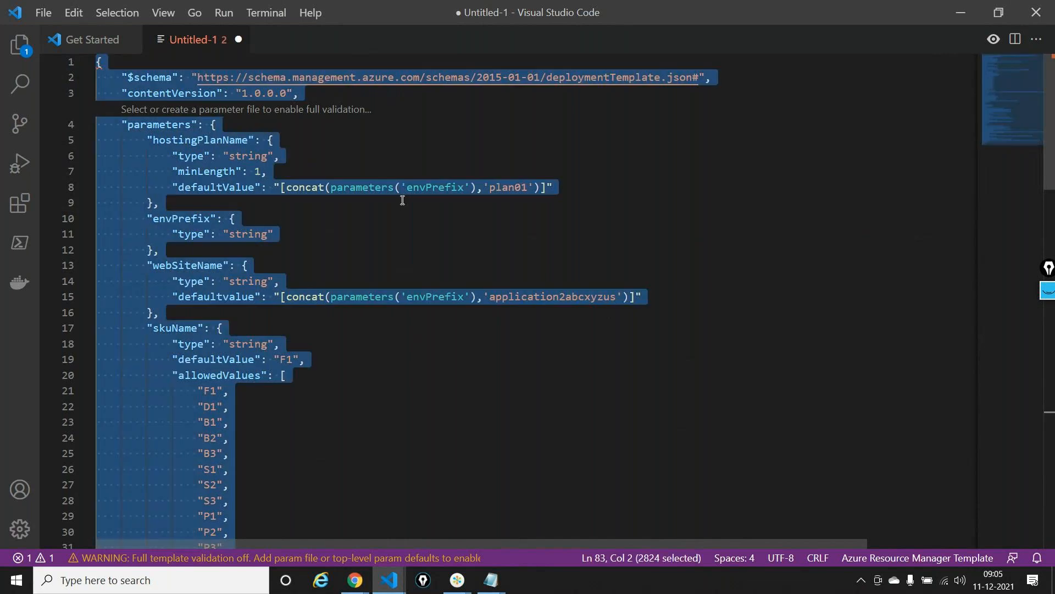
text(arm)
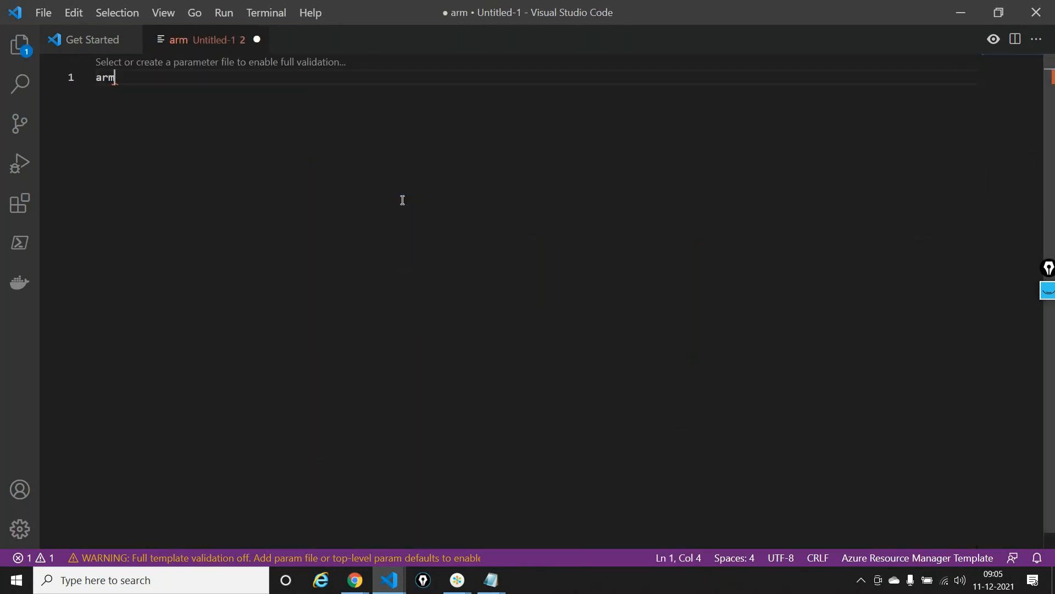
key(ctrl+space)
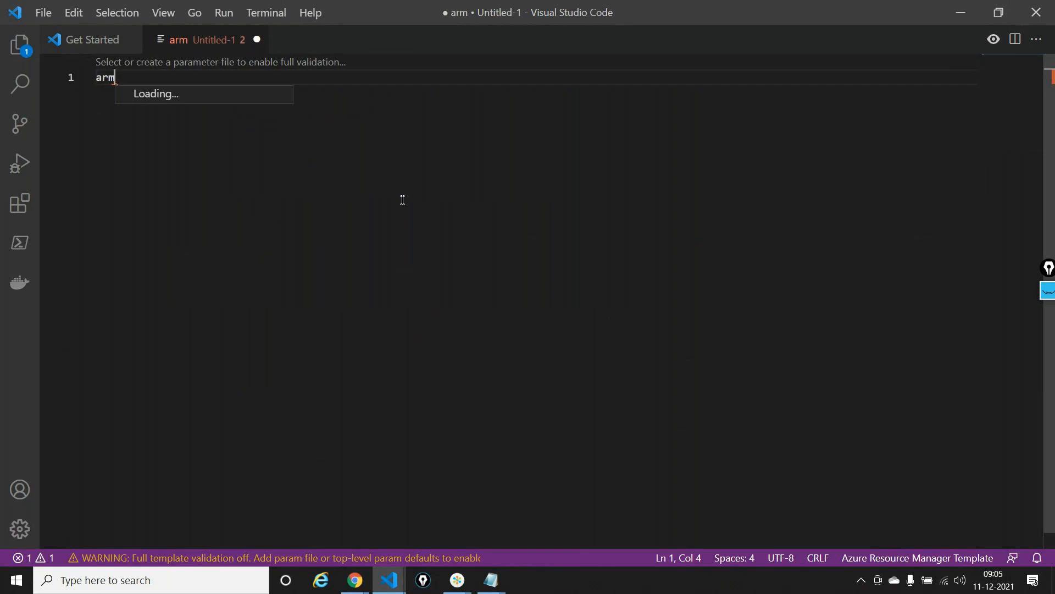
key(BackSpace)
key(BackSpace)
key(BackSpace)
text(arm)
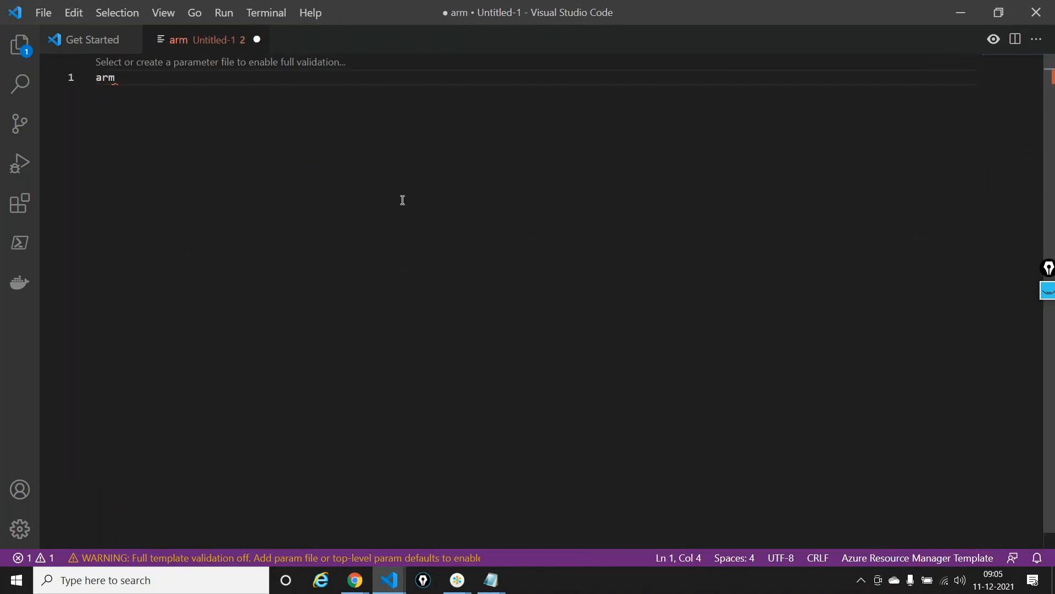
key(BackSpace)
key(BackSpace)
key(BackSpace)
Create a new file in the Azure Resource Manager Template language and insert the arm! resource group template snippet
key(ctrl+n)
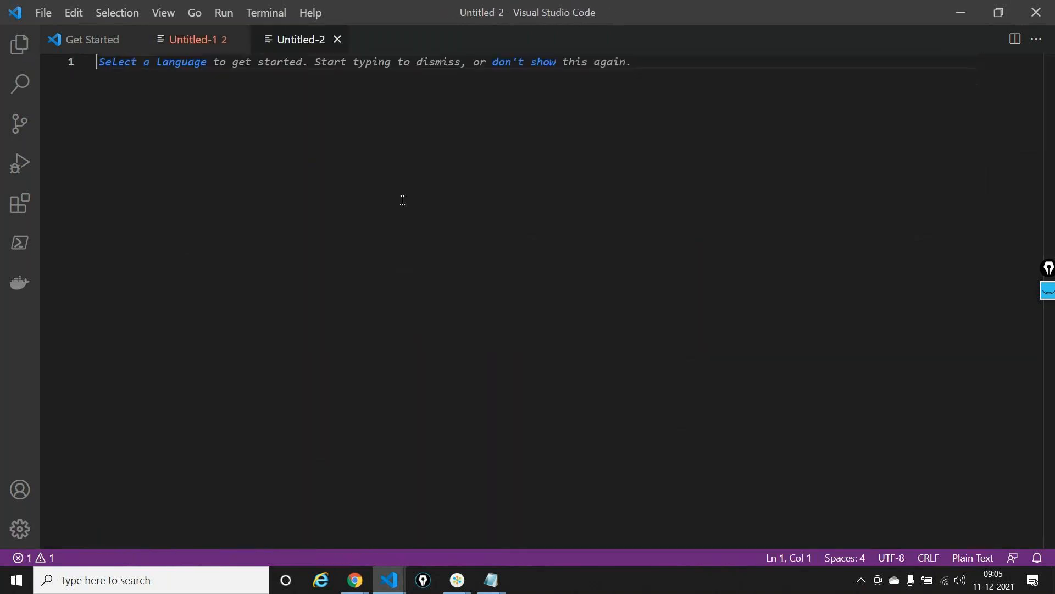
click(152, 63)
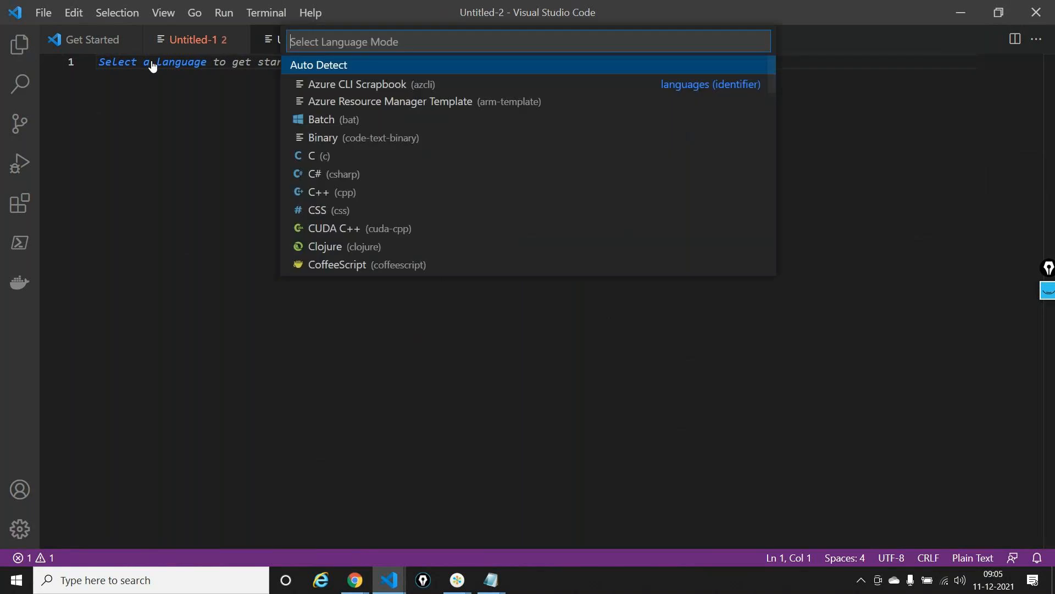
click(363, 108)
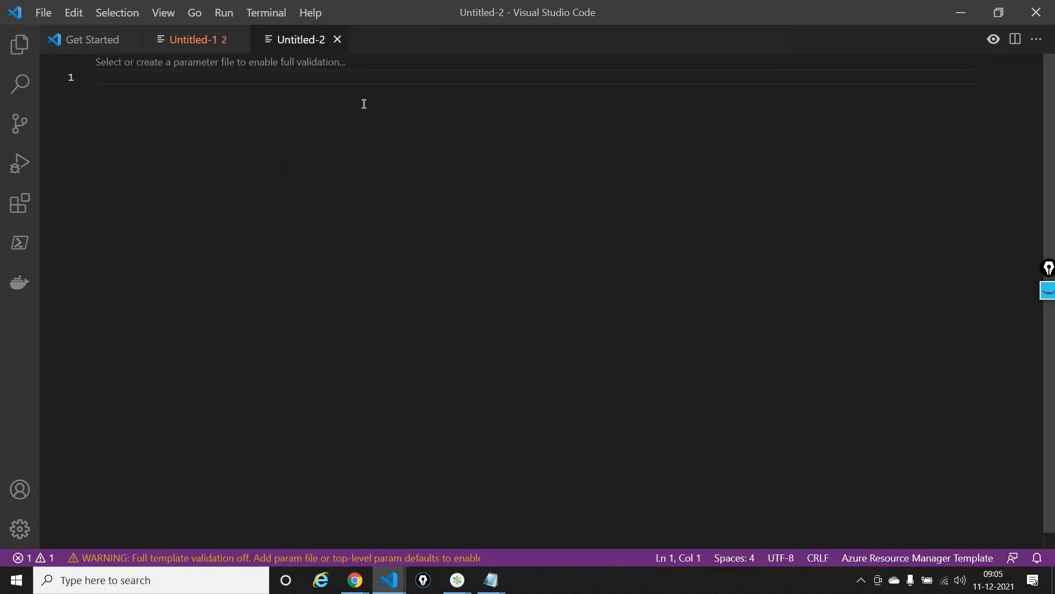
text(arm)
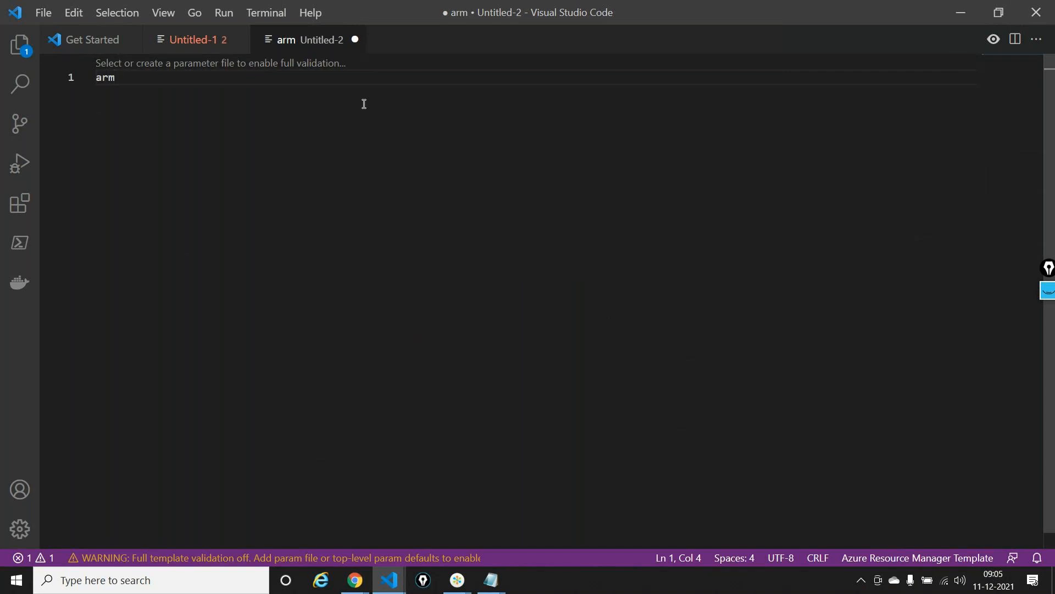
key(ctrl+space)
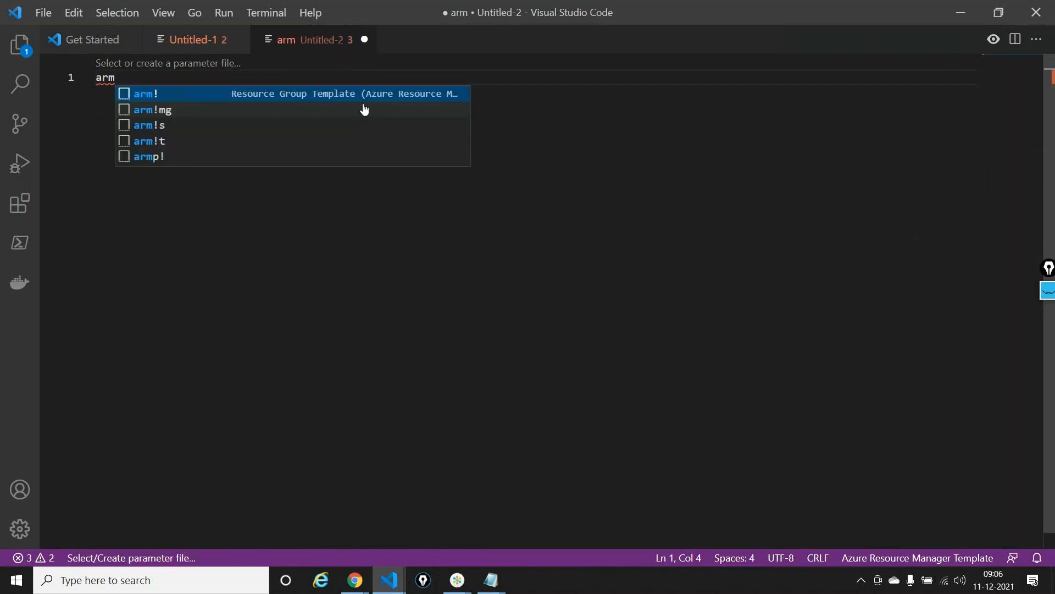
key(Return)
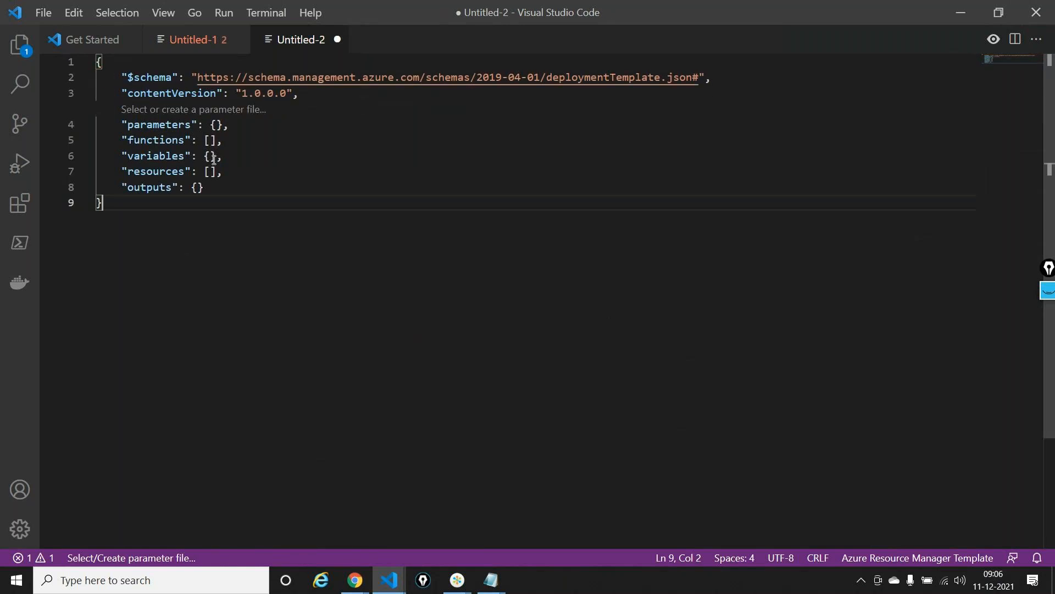
Insert the arm-plan App Service plan snippet into the template's resources array
click(214, 166)
key(Return)
text(arm)
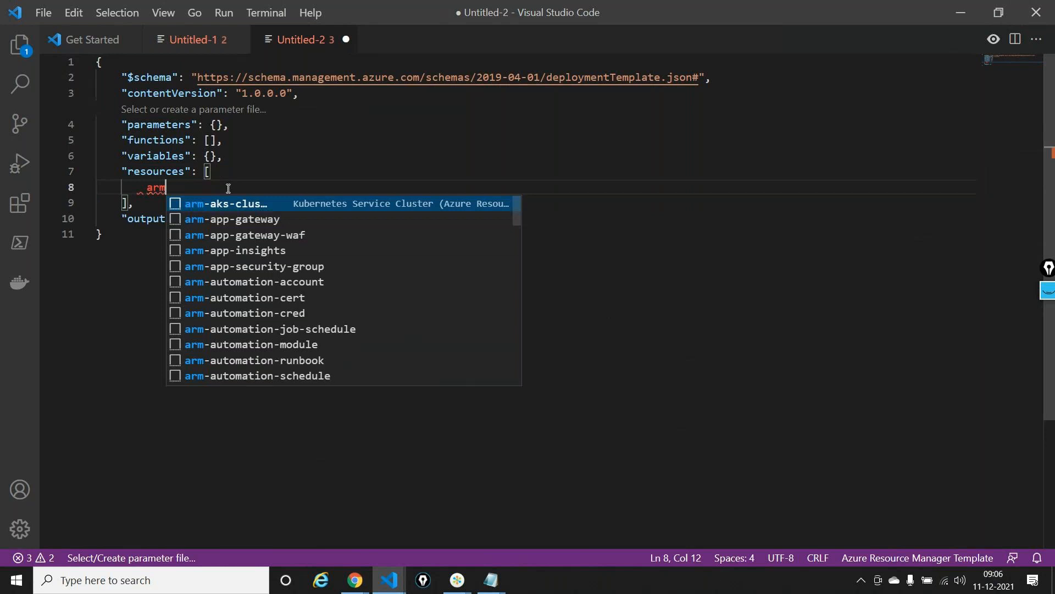
text(-app)
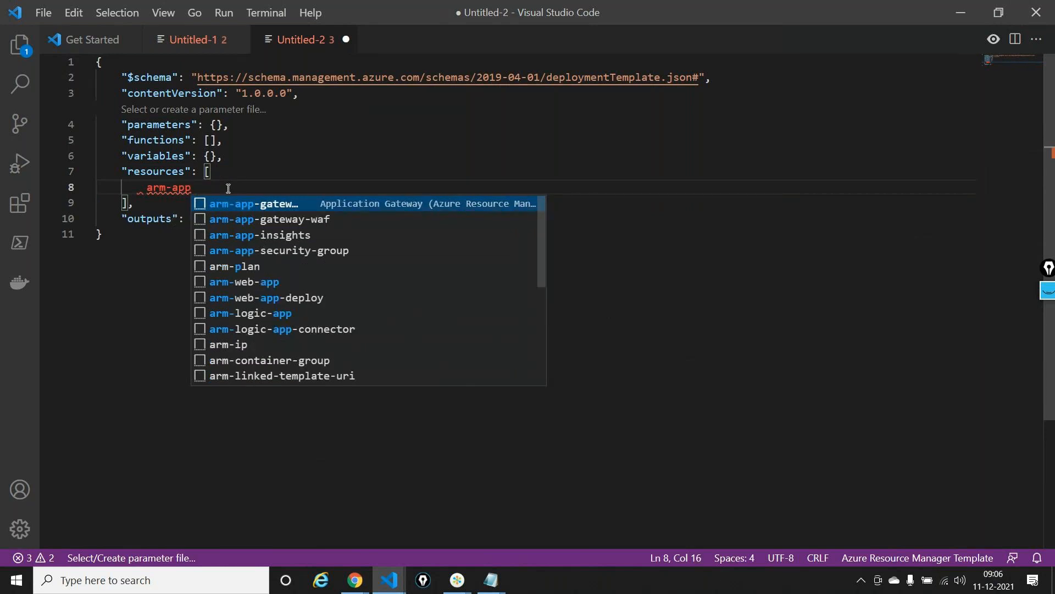
key(Down)
key(Down)
key(Down)
key(Down)
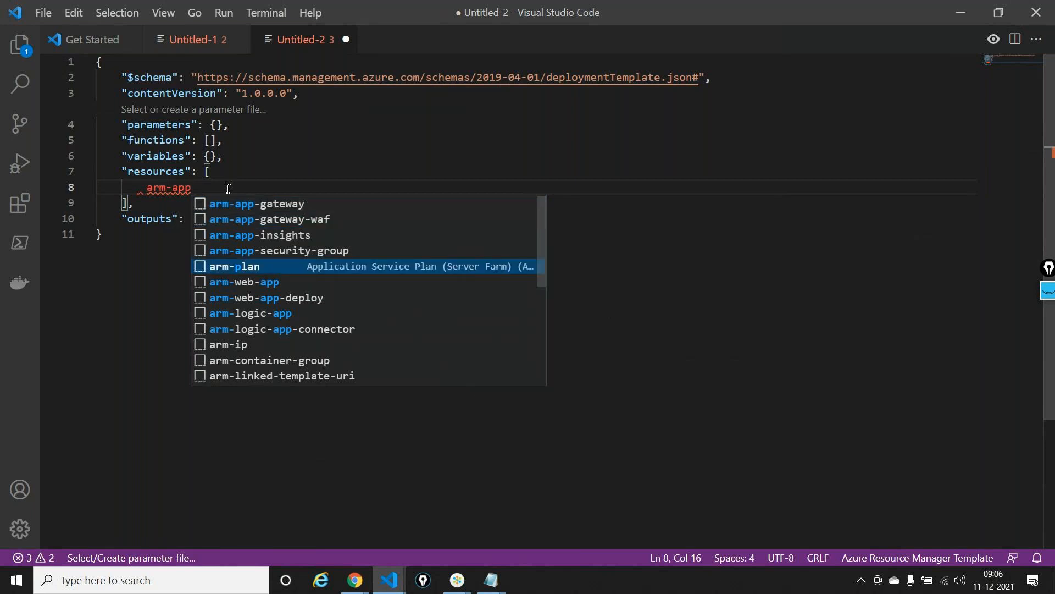
key(Return)
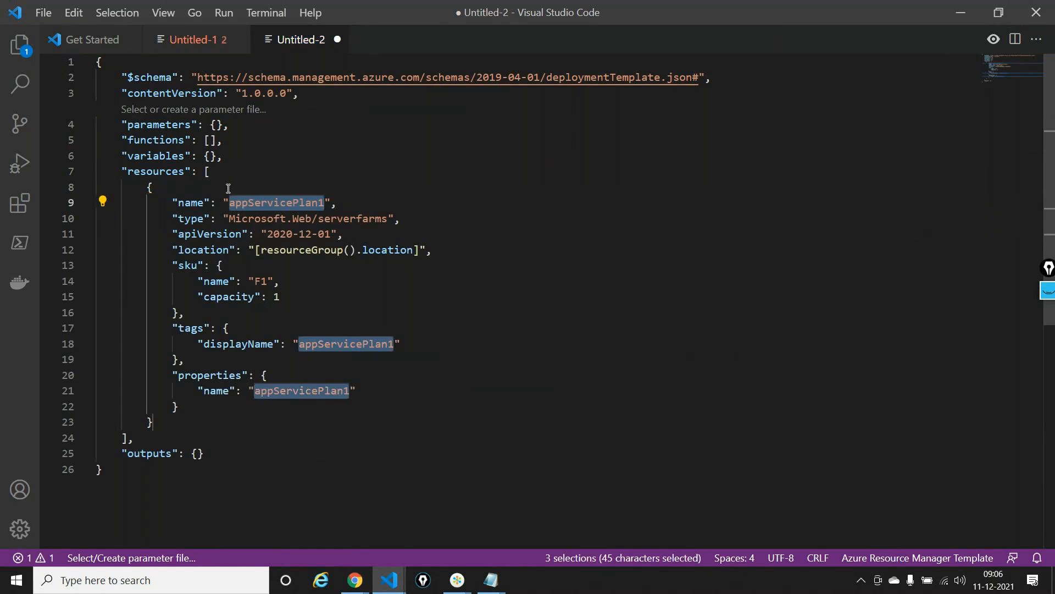
Set the App Service plan resource's top-level name to "[parameters('appserviceplanName')]"
double_click(275, 207)
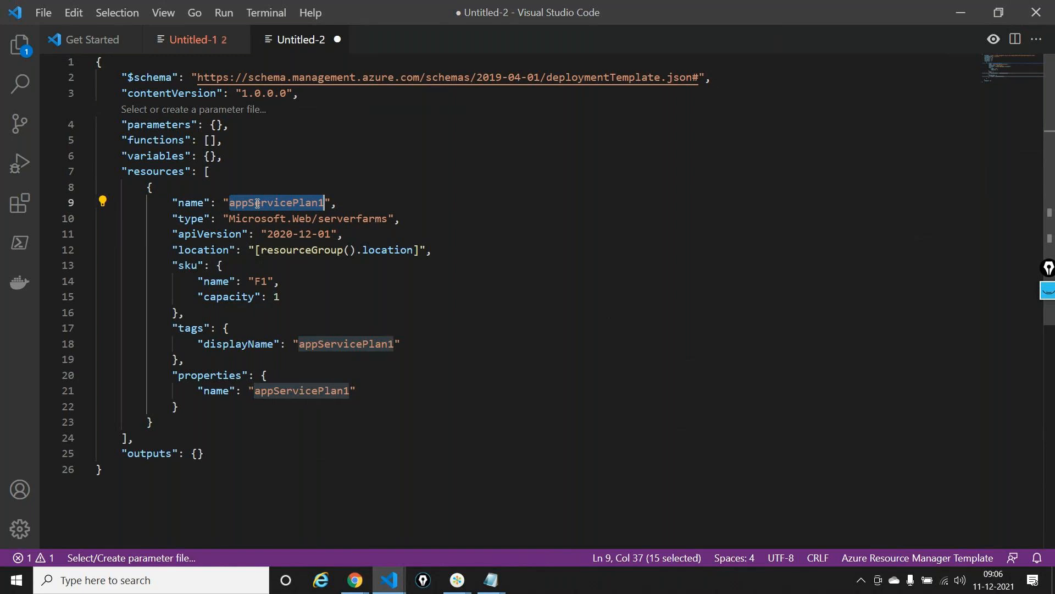
text([)
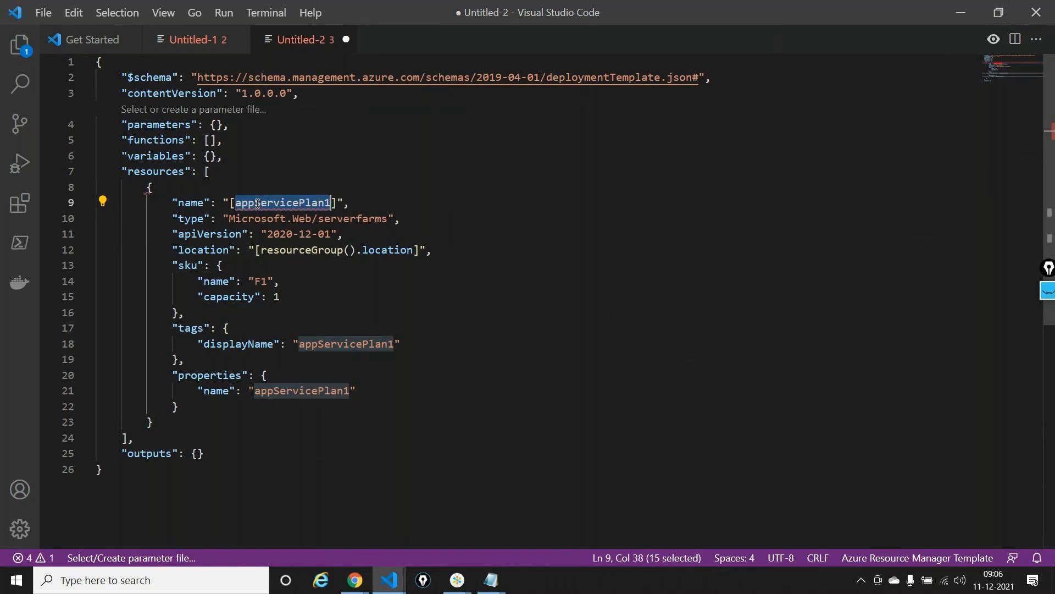
text(pa)
key(Return)
text(()
text('appse)
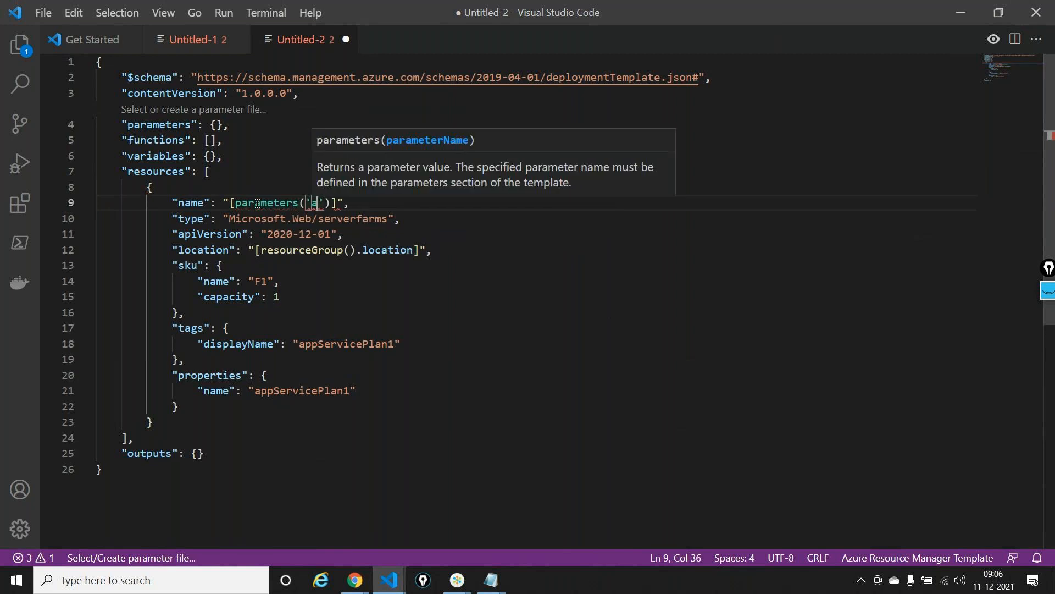
text(rvicep)
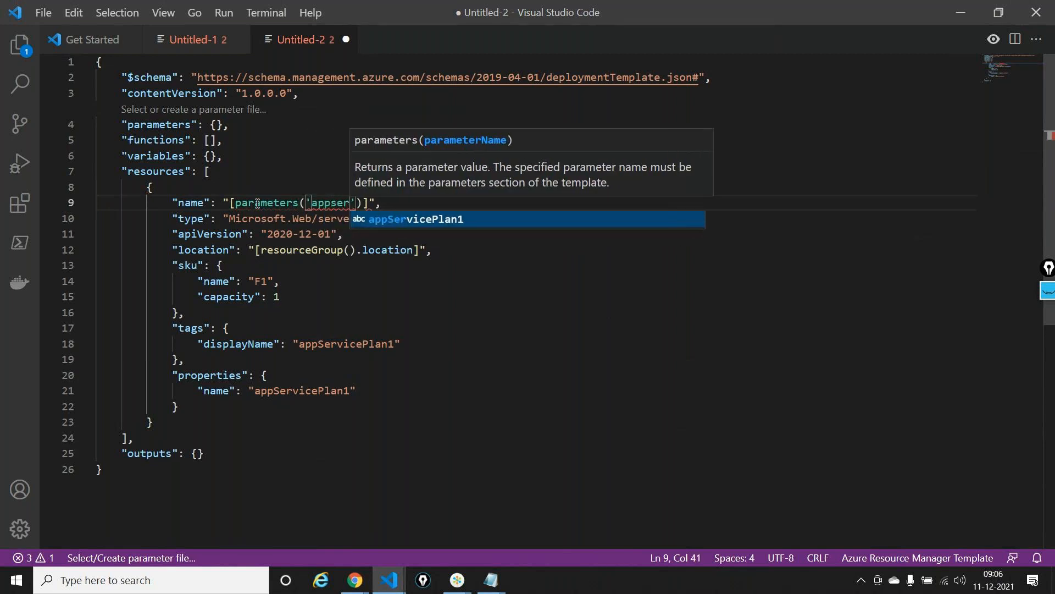
text(lanName)
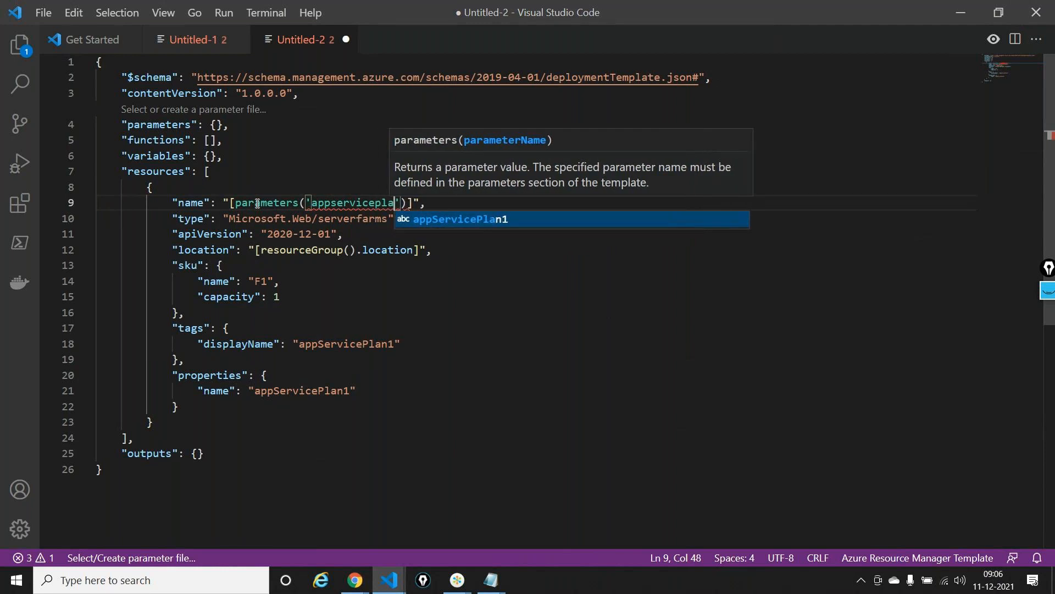
click(483, 250)
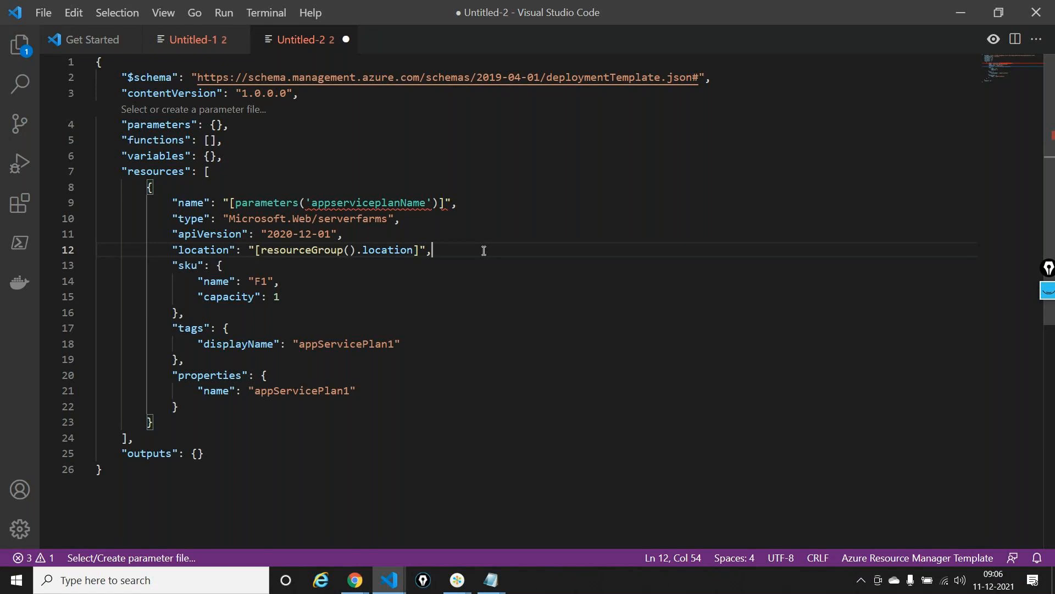
Replace the sku name of the App Service plan with "[parameters('skuName')]"
click(267, 281)
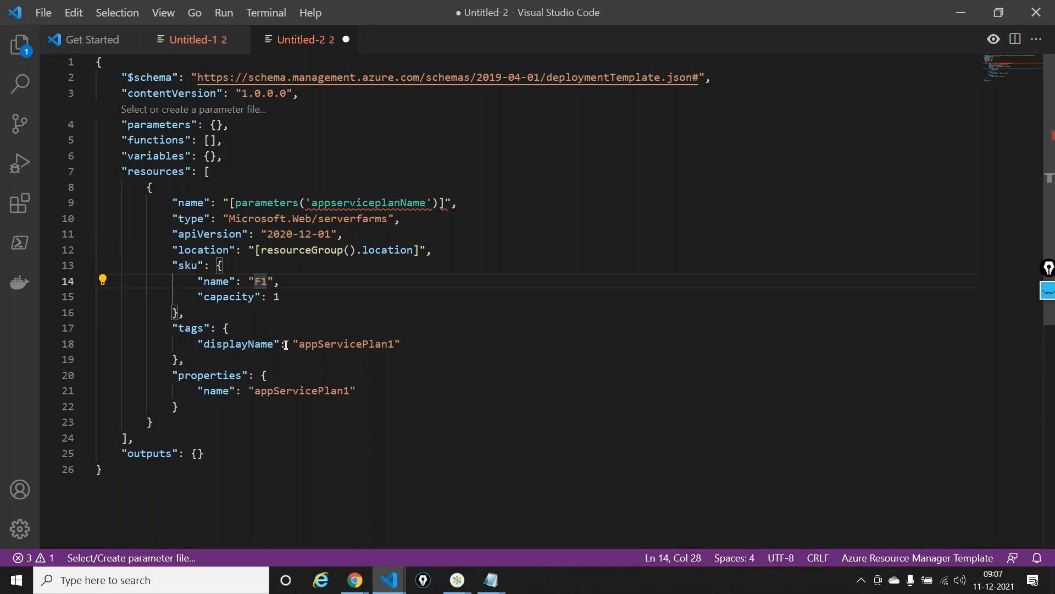
key(BackSpace)
key(BackSpace)
text([)
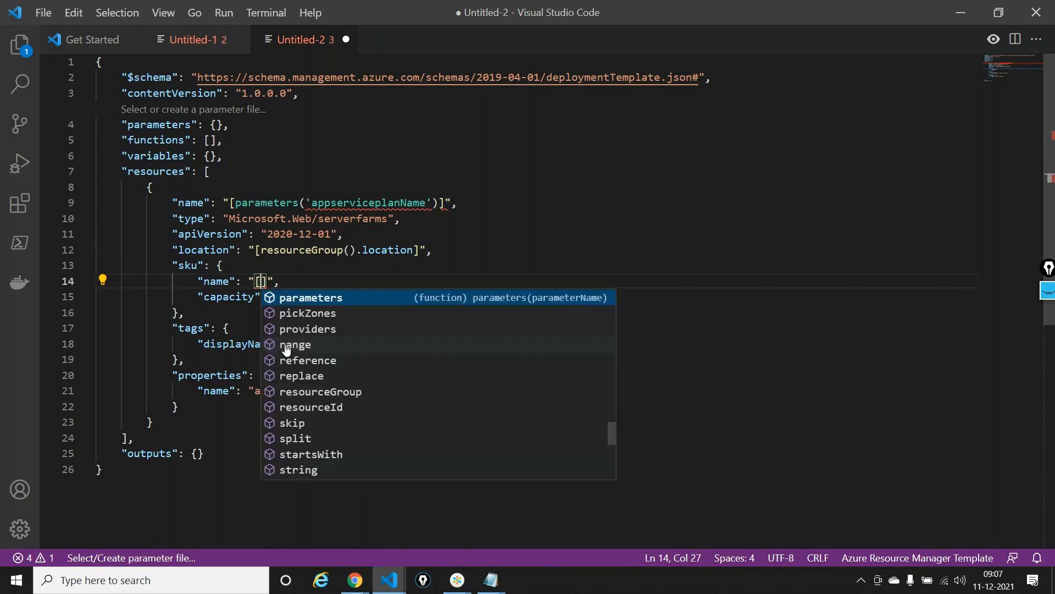
key(Return)
text(()
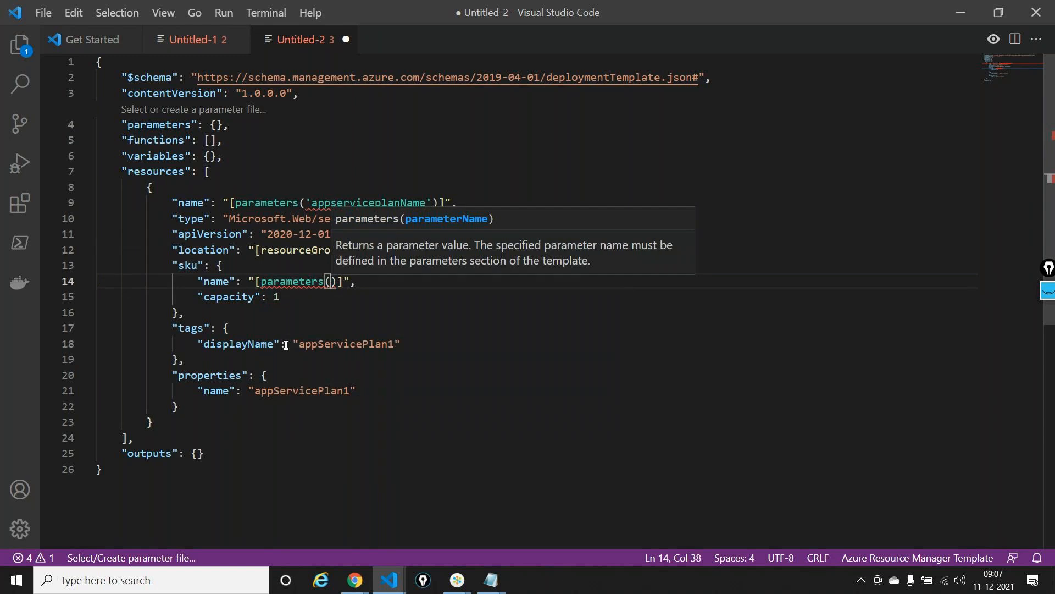
text('skuN)
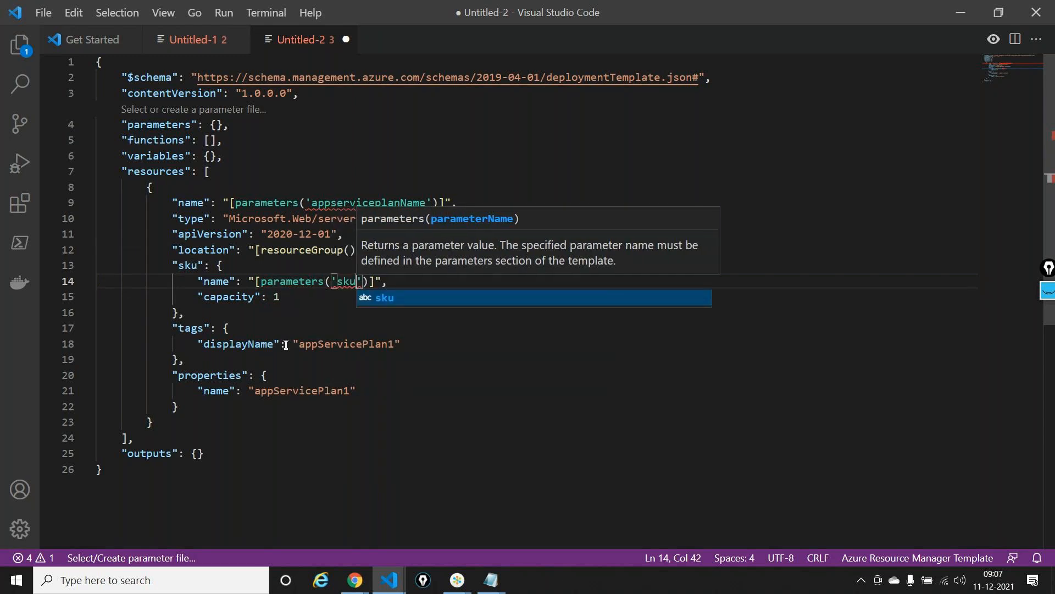
text(ame)
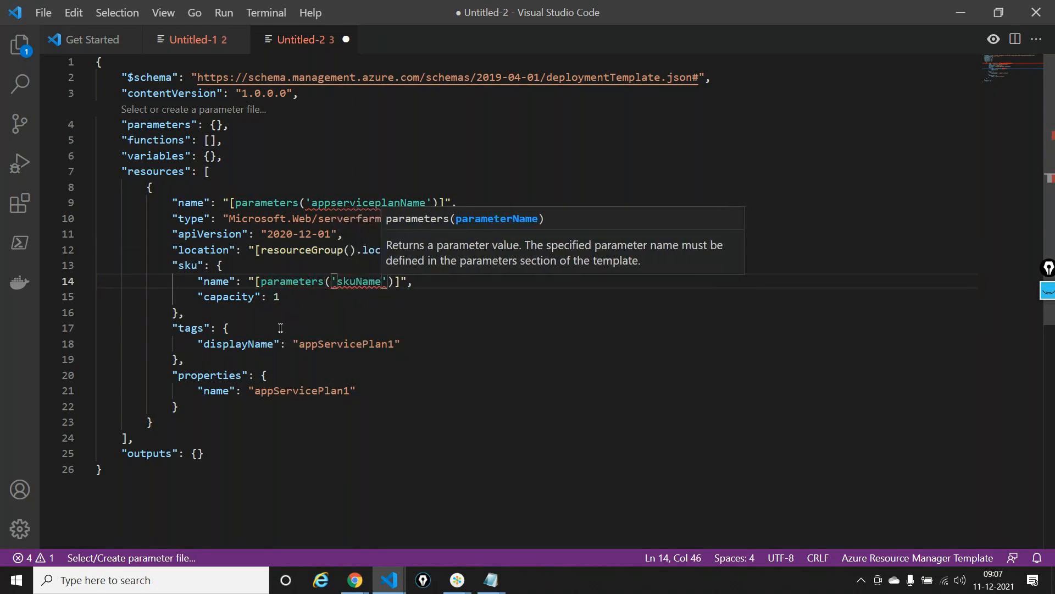
click(385, 328)
Delete the tags block with its displayName from the App Service plan resource
click(179, 335)
drag(180, 336, 185, 360)
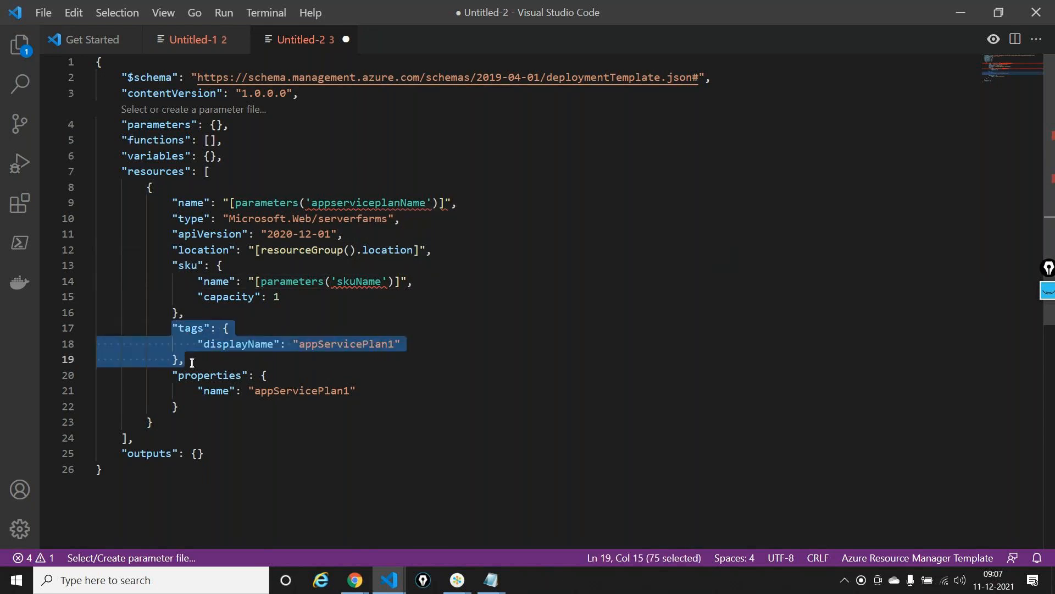
key(BackSpace)
key(BackSpace)
key(BackSpace)
key(BackSpace)
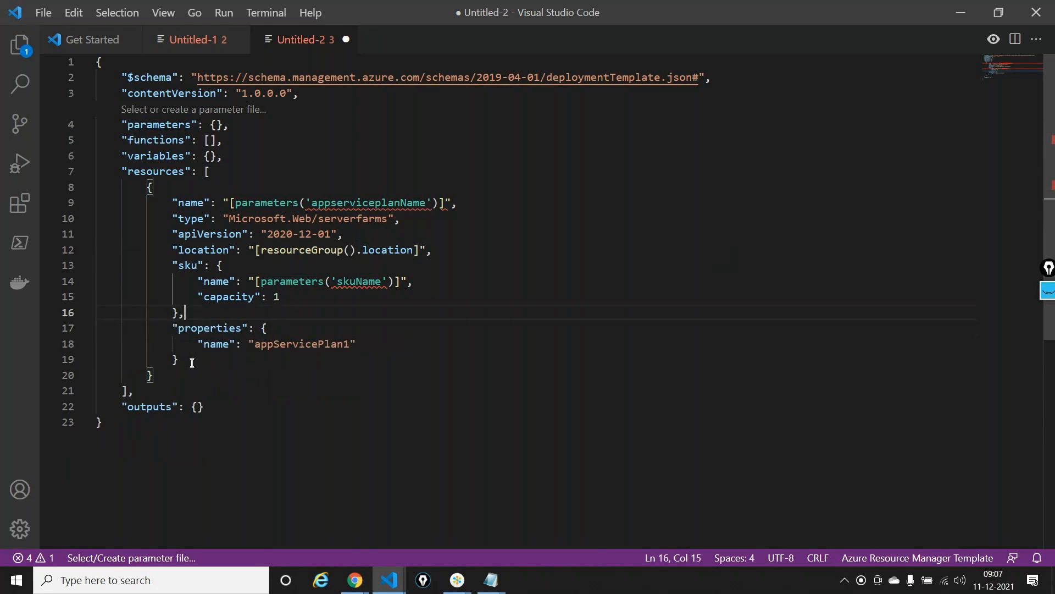
Set the name inside the plan's properties block to "[parameters('appserviceplanName')]"
double_click(297, 344)
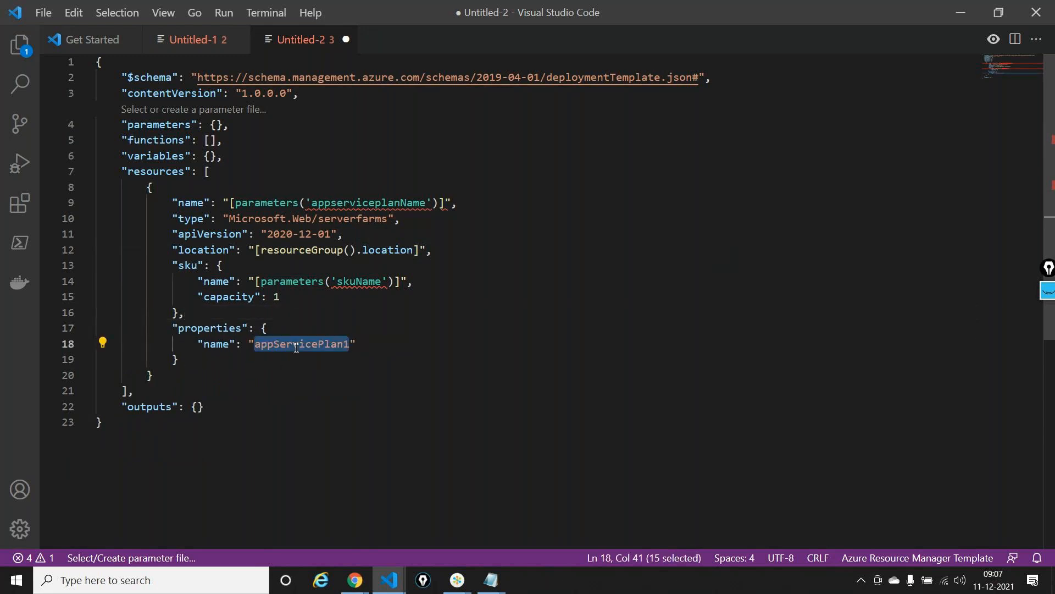
text([parameters)
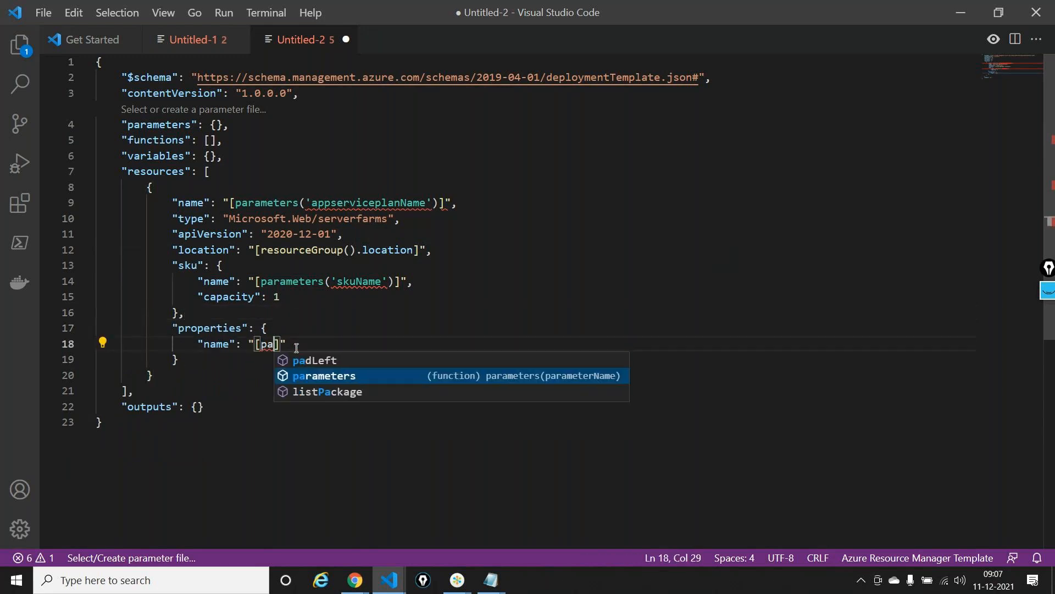
text(()
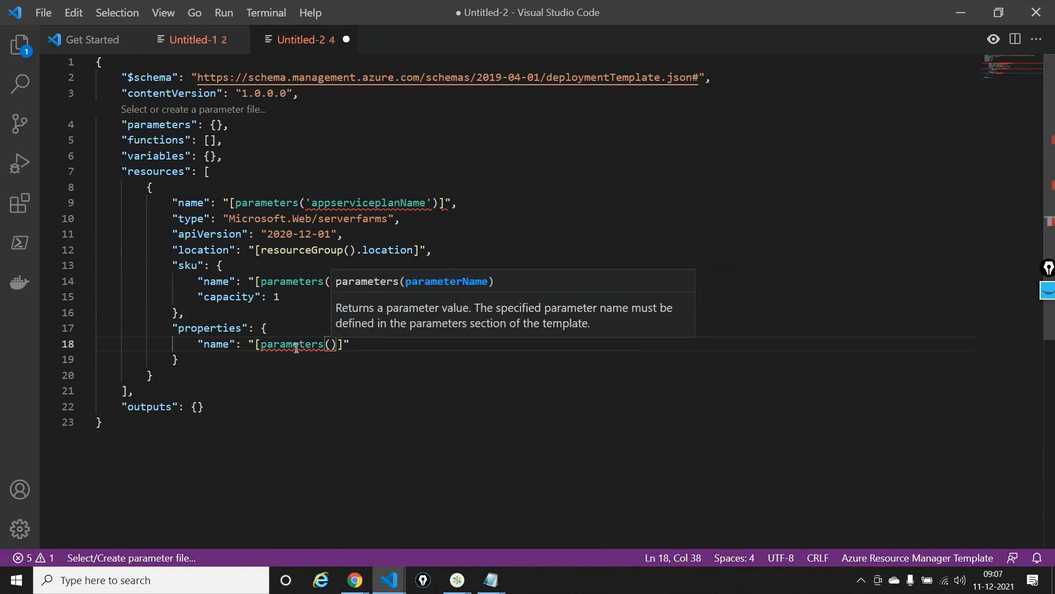
text('appserviceplanName)
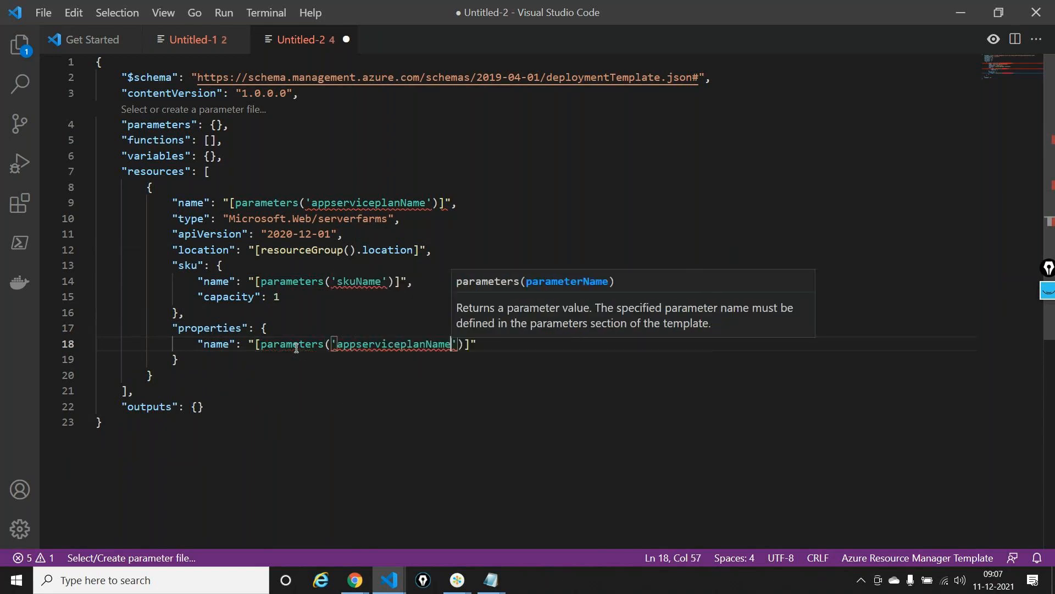
Add a string parameter named appserviceplanName to the parameters section using the new-parameter snippet
double_click(359, 202)
key(ctrl+c)
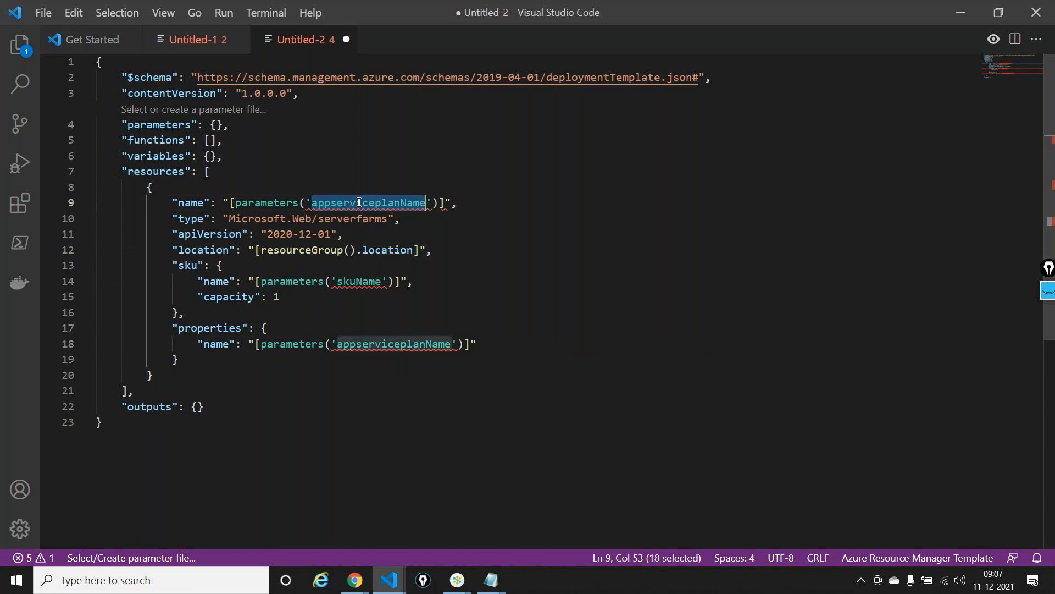
click(216, 125)
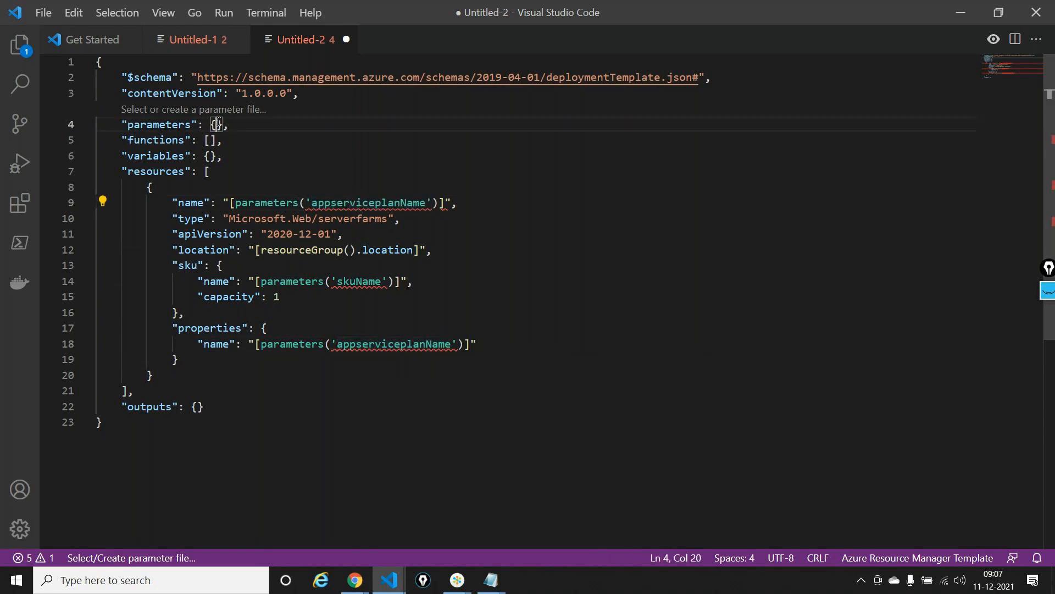
key(Return)
text(")
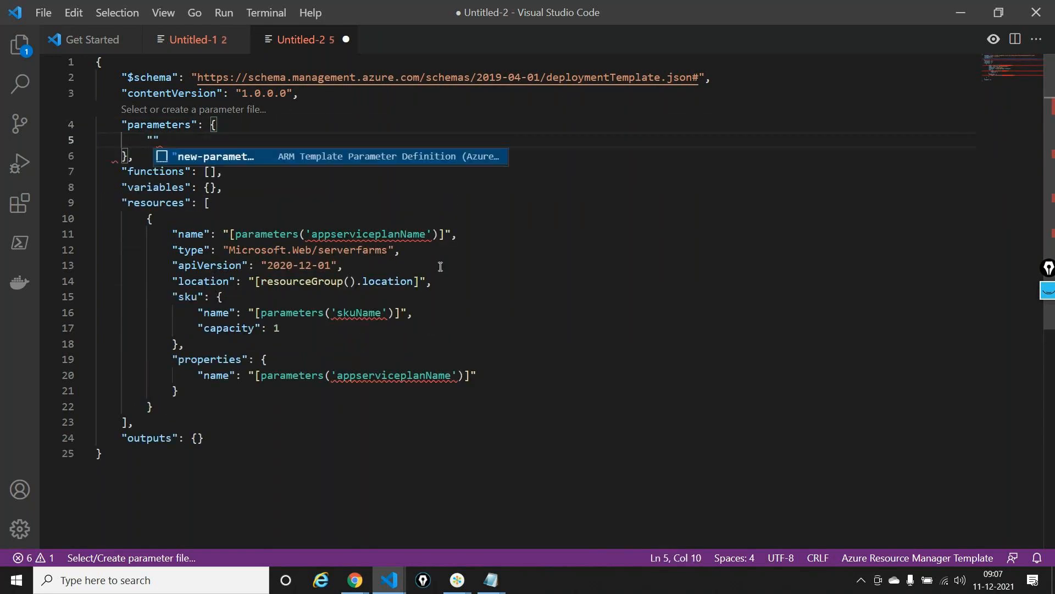
key(Return)
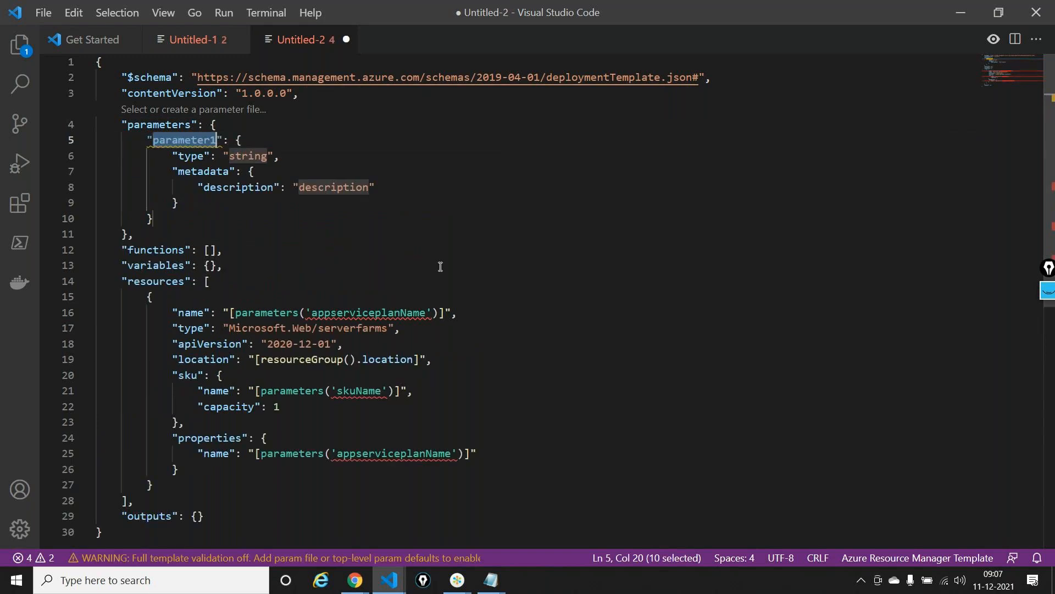
key(ctrl+v)
key(Tab)
key(Tab)
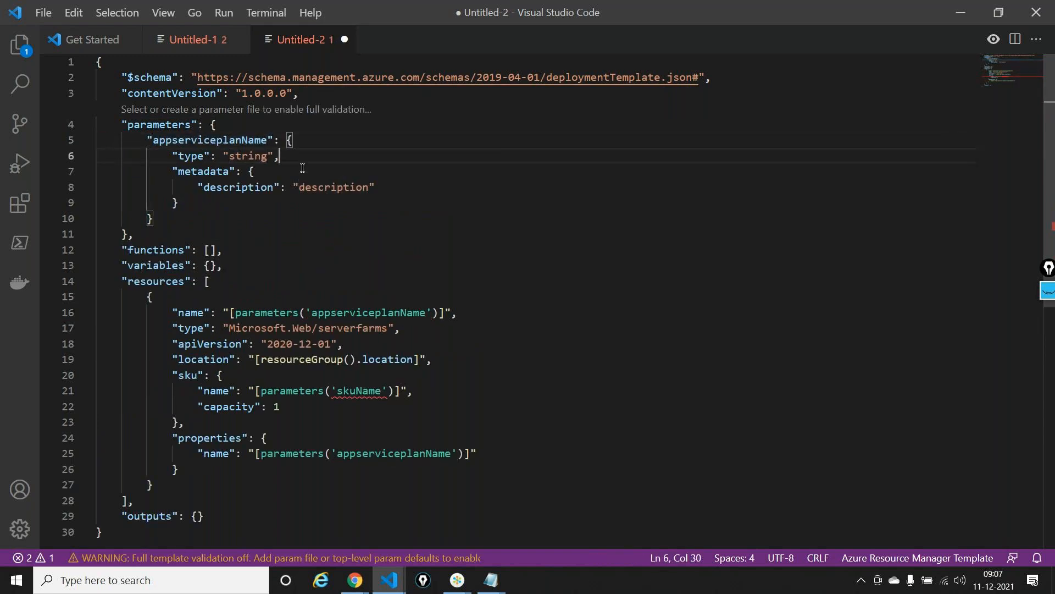
Set the description of the appserviceplanName parameter to "This is the name of the ASP"
text(T)
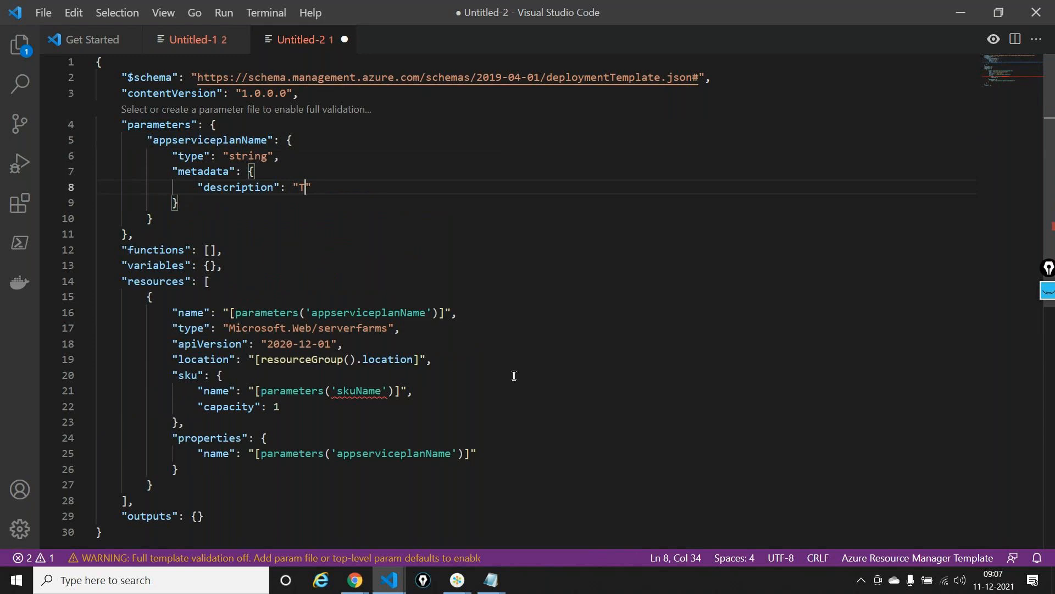
text(his is teh)
key(BackSpace)
key(BackSpace)
text(he name of the )
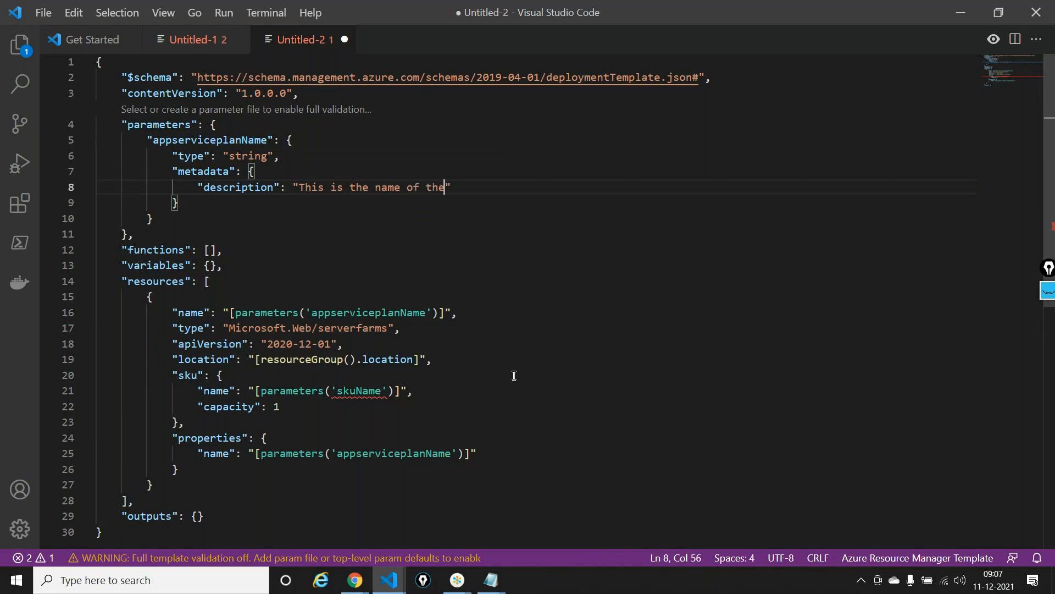
text(ASP)
Add a second string parameter named skuName after appserviceplanName using the new-parameter snippet
click(362, 391)
double_click(362, 390)
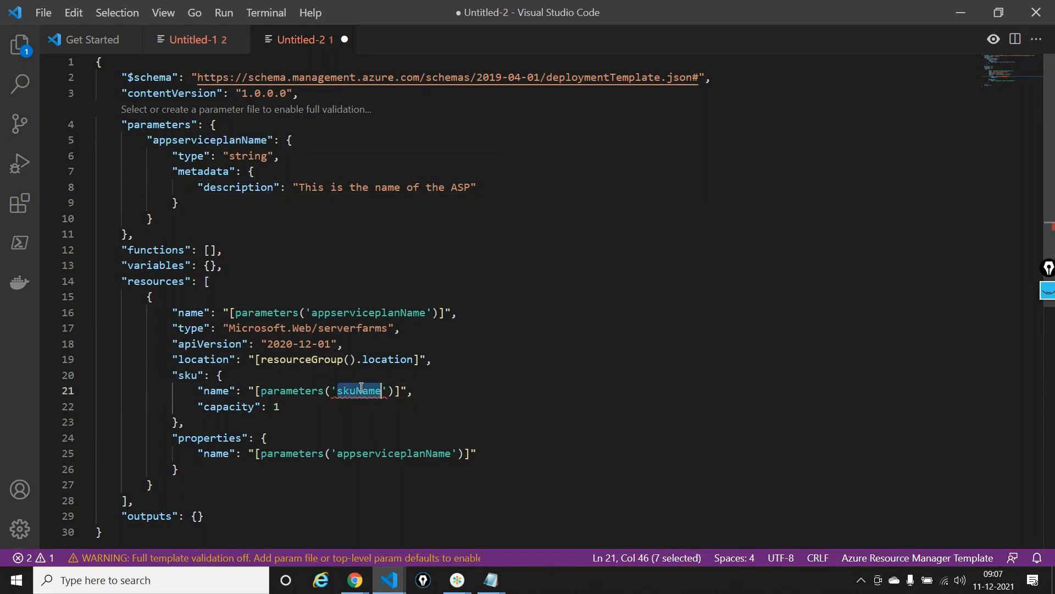
click(291, 140)
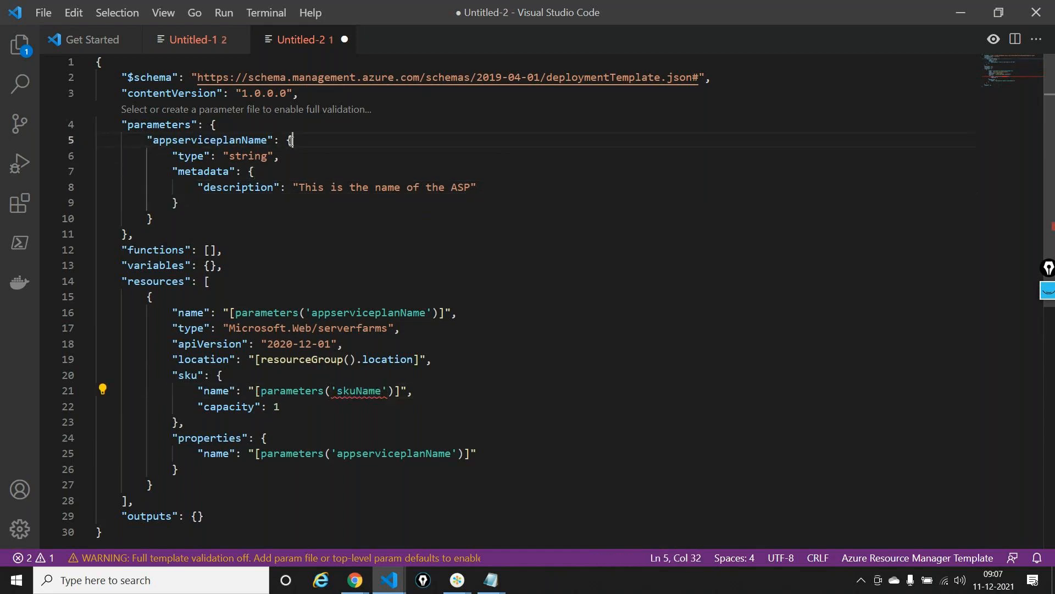
click(198, 216)
text(,)
key(Return)
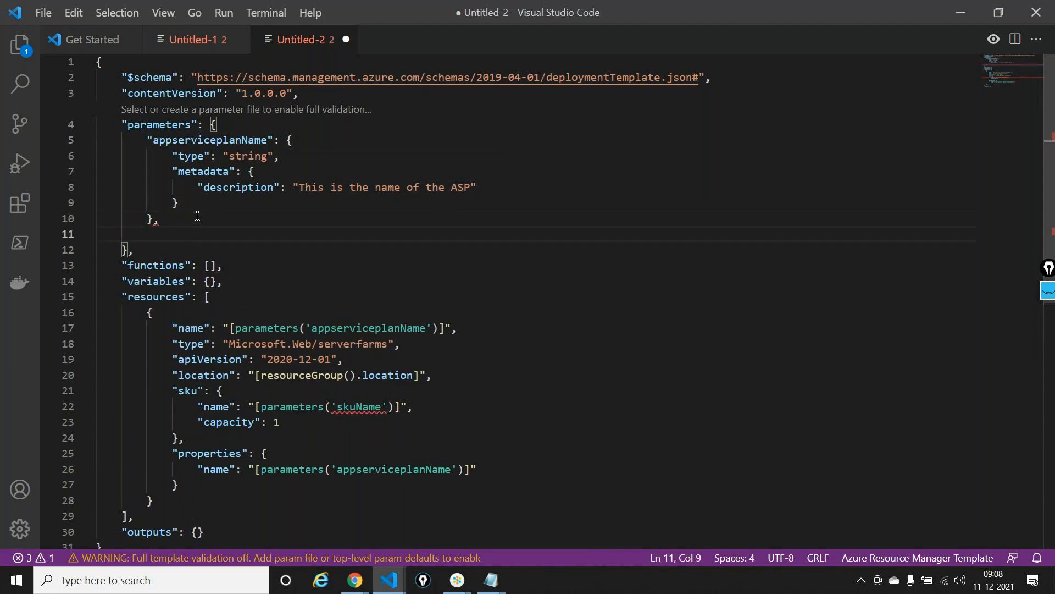
key(Home)
key(BackSpace)
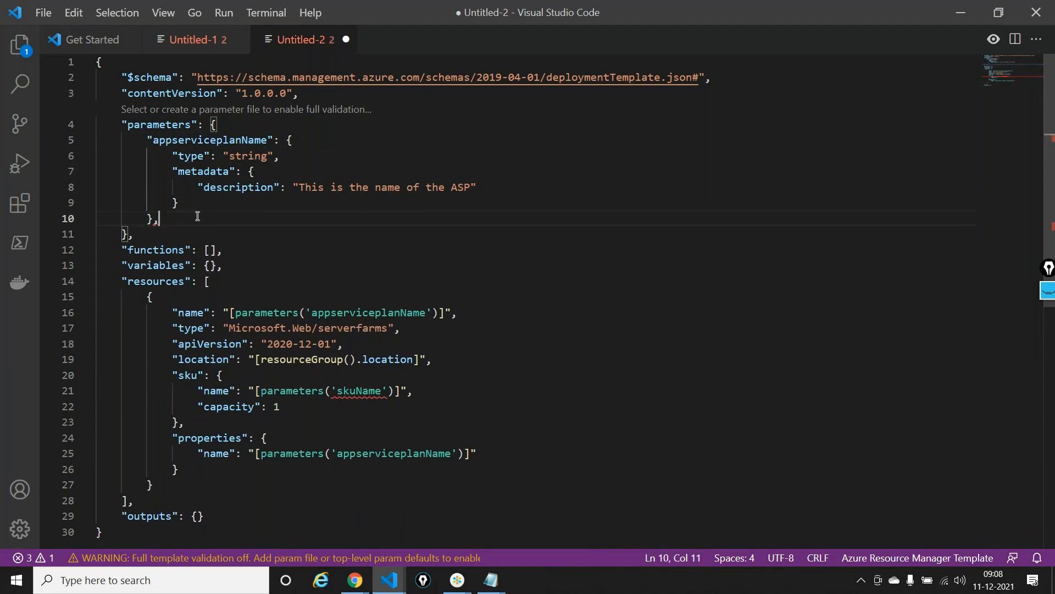
key(BackSpace)
text(,)
key(Return)
text(")
key(Return)
text(skuName": {)
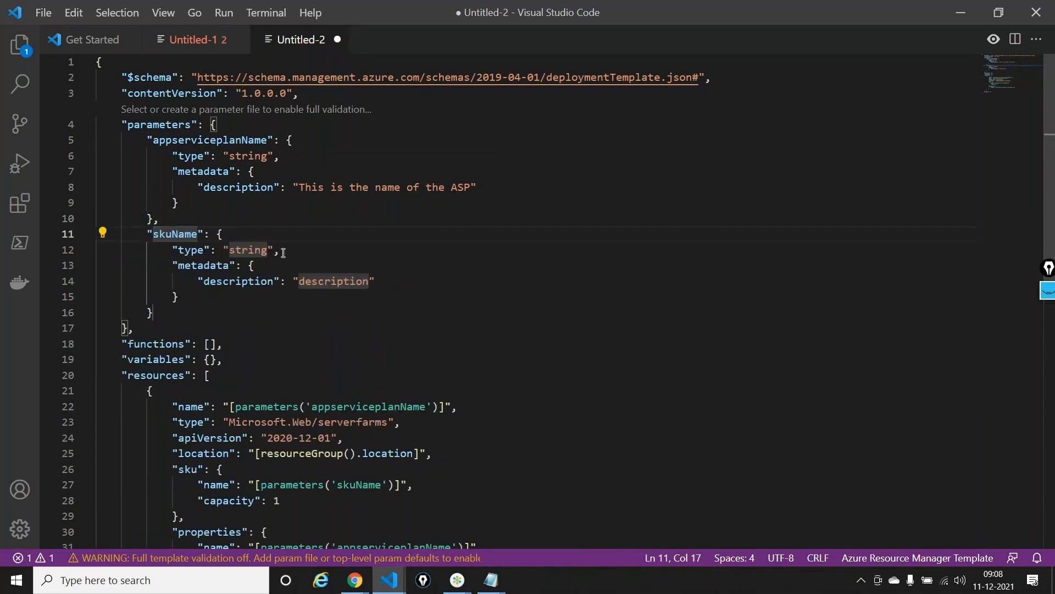
Set the description of the skuName parameter to "This is the name of the SKU"
click(291, 253)
click(339, 281)
double_click(338, 281)
text(This is the name )
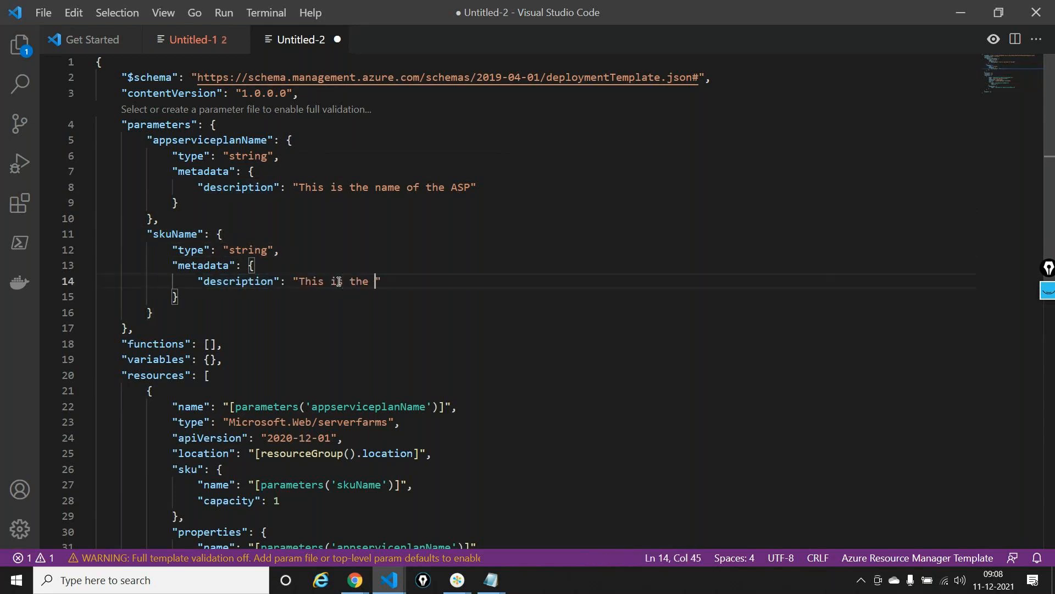
text(of the SKU)
Add an allowedValues array to the skuName parameter between its type and metadata
click(294, 249)
key(Return)
text(")
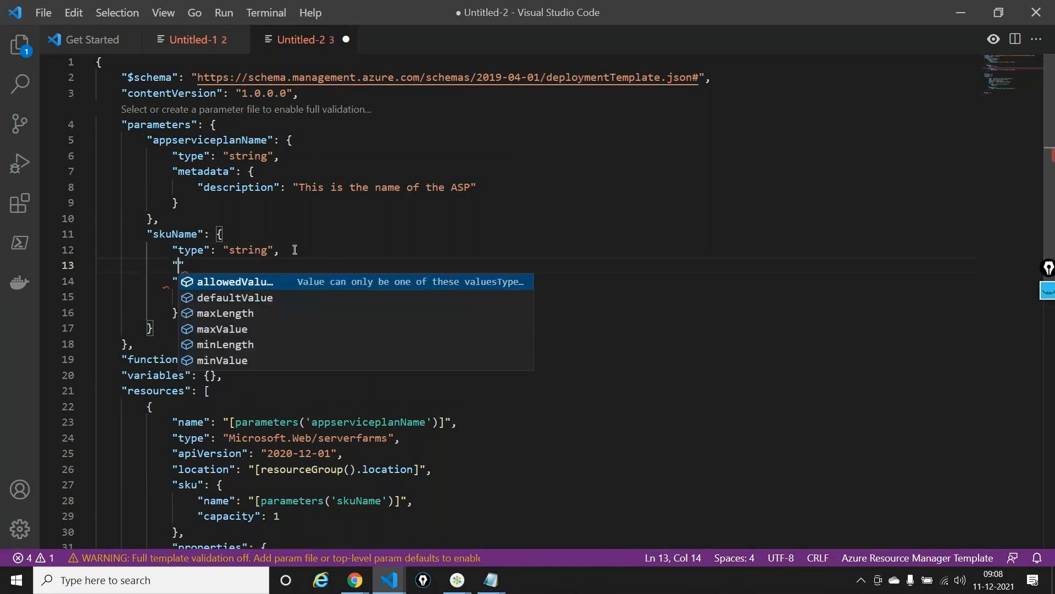
key(Return)
text(: [].)
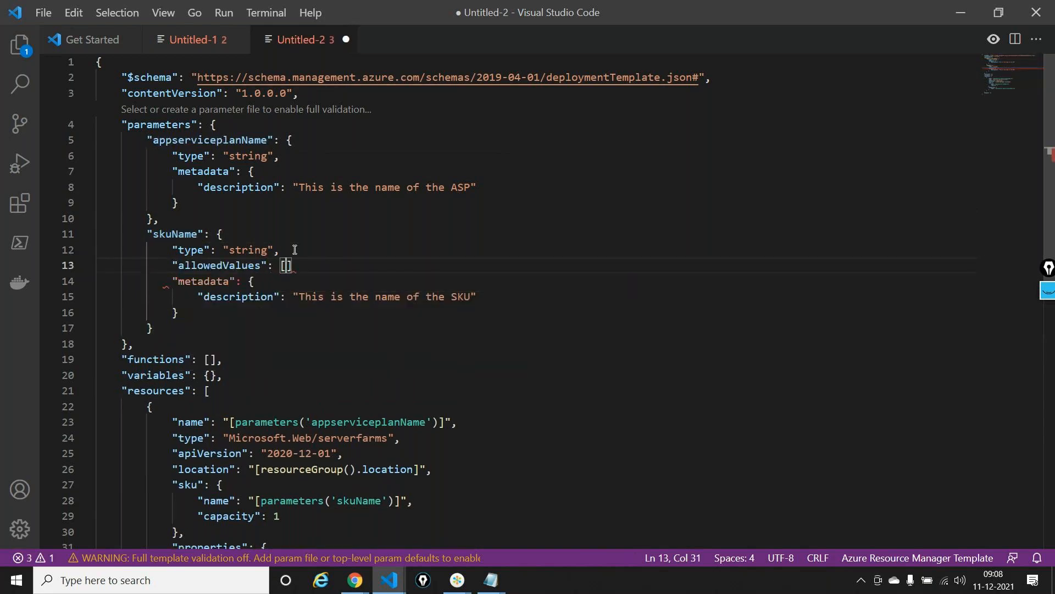
key(BackSpace)
text(,)
List "F1" and "B1" as the allowed values of the skuName parameter
key(Left)
key(Left)
key(Return)
text("F1",)
key(Return)
text(")
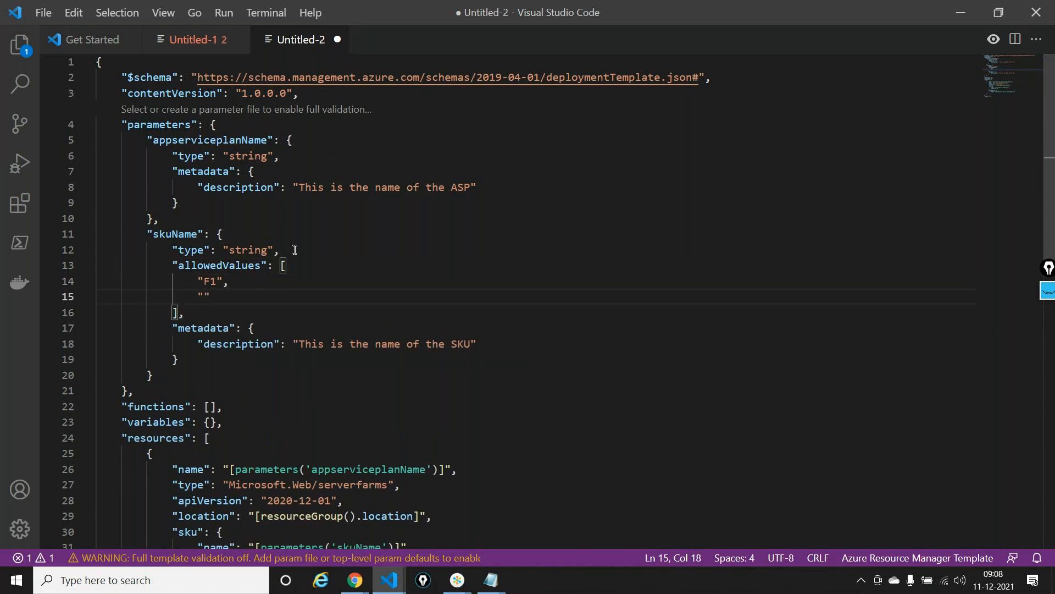
text(B1)
Set the App Service plan resource's location to the expression [parameters('location')]
scroll(356, 243, down, 5)
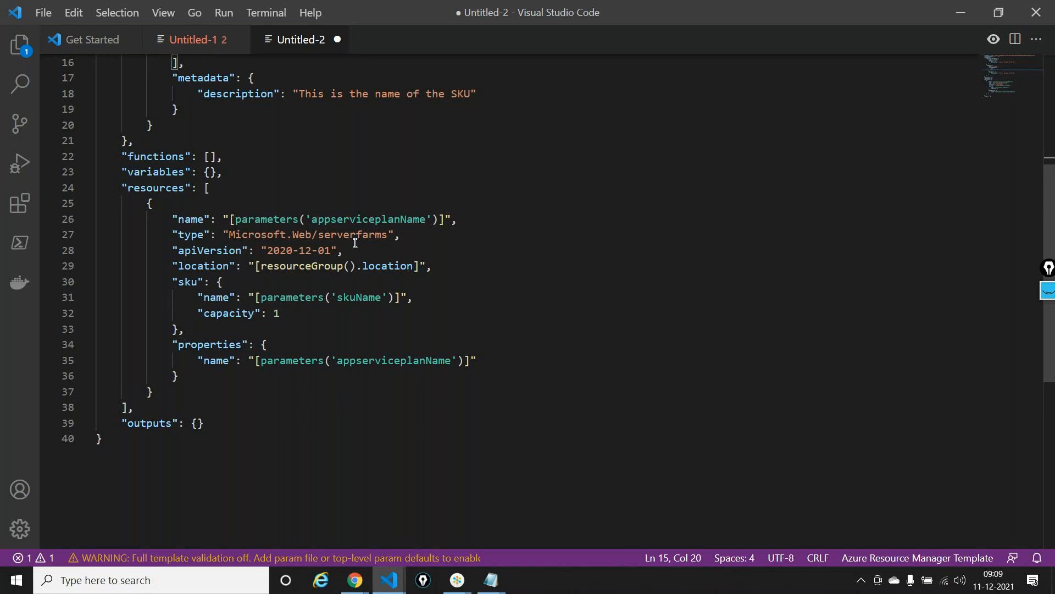
drag(261, 266, 415, 266)
text(pa)
key(Return)
text(()
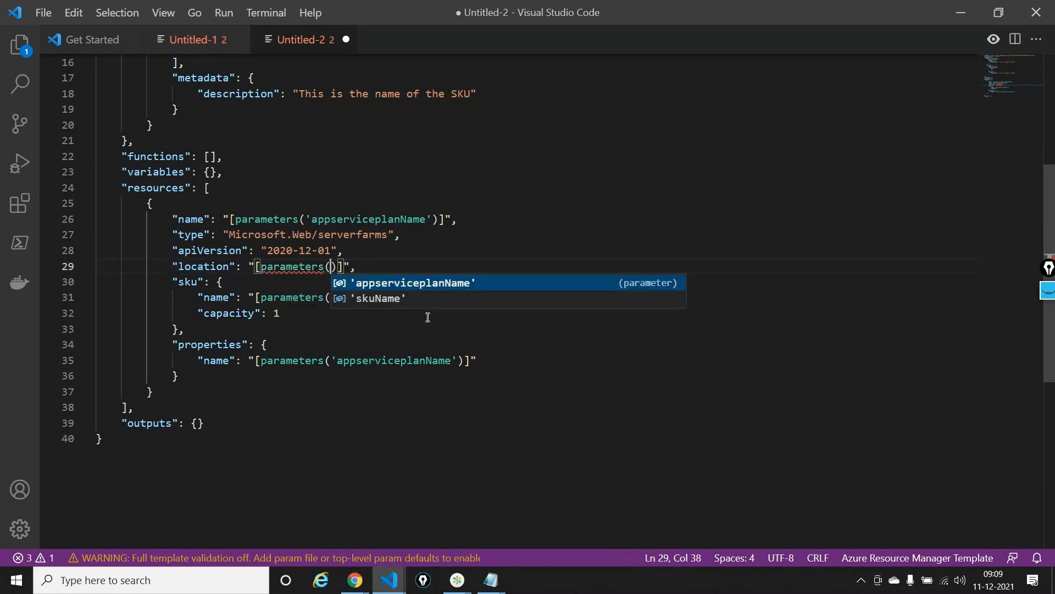
text('locatio)
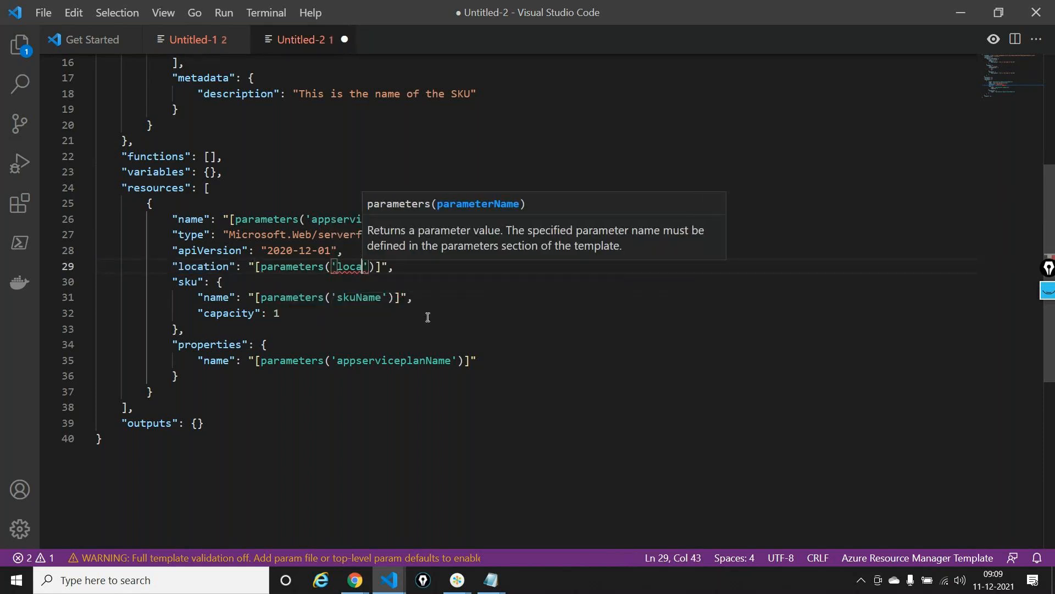
text(n)
Add a string parameter named location after skuName using the new-parameter snippet
scroll(332, 225, up, 2)
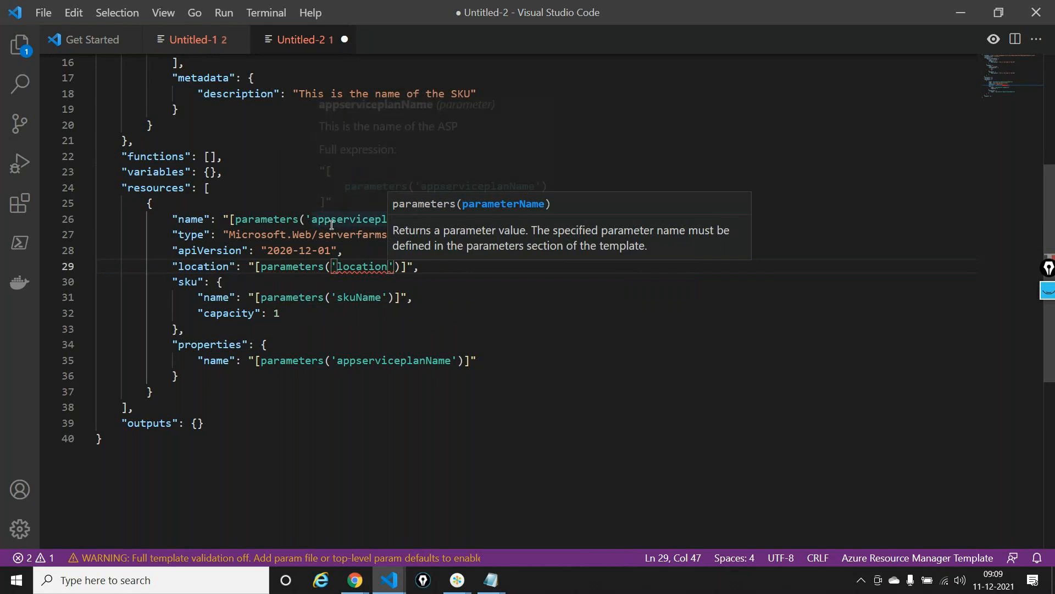
scroll(332, 225, up, 5)
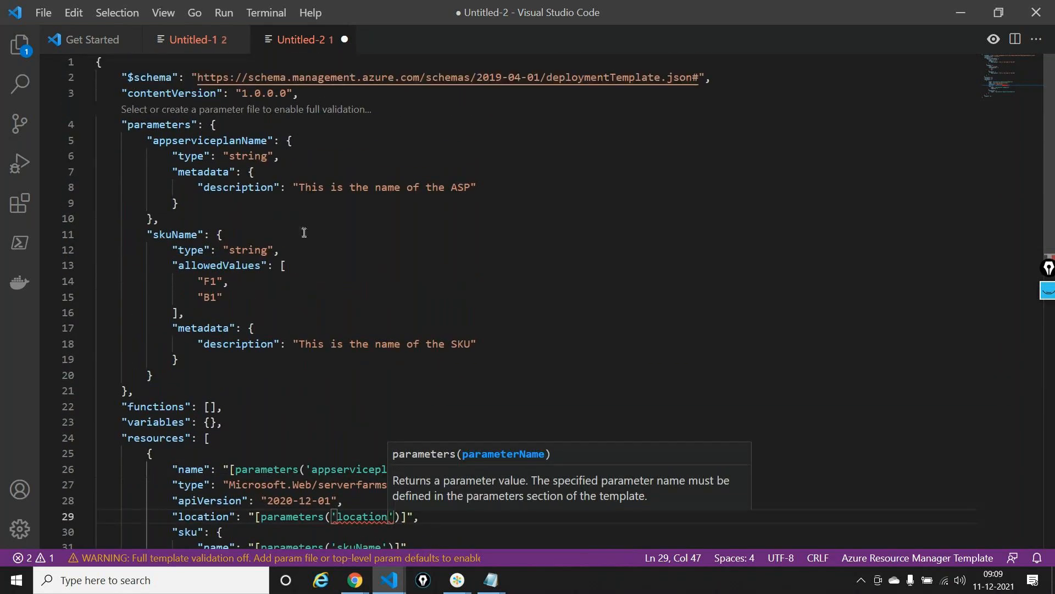
click(226, 236)
click(173, 375)
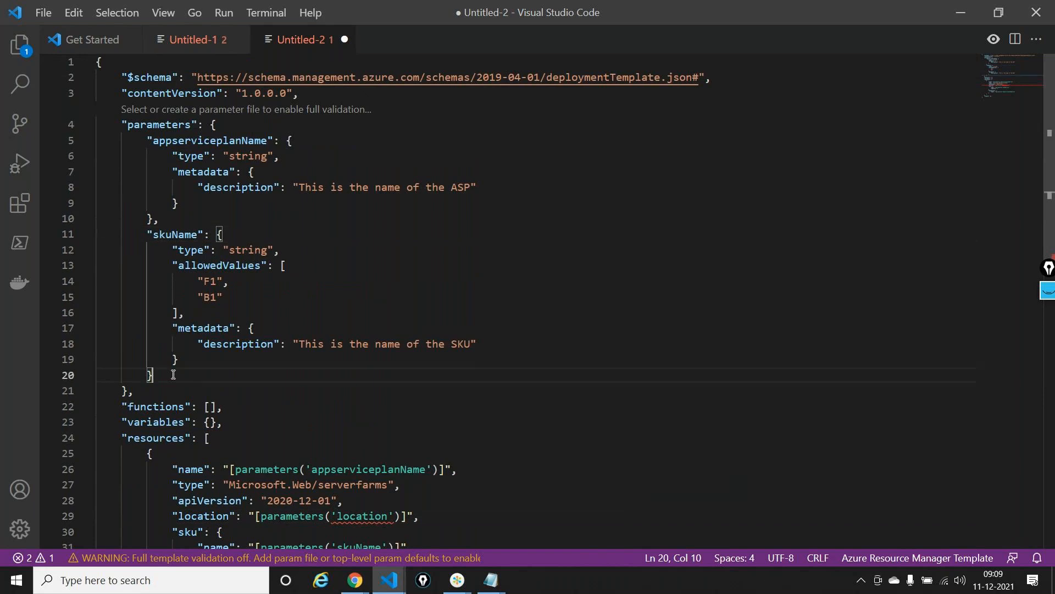
text(,)
key(Return)
text(")
key(Return)
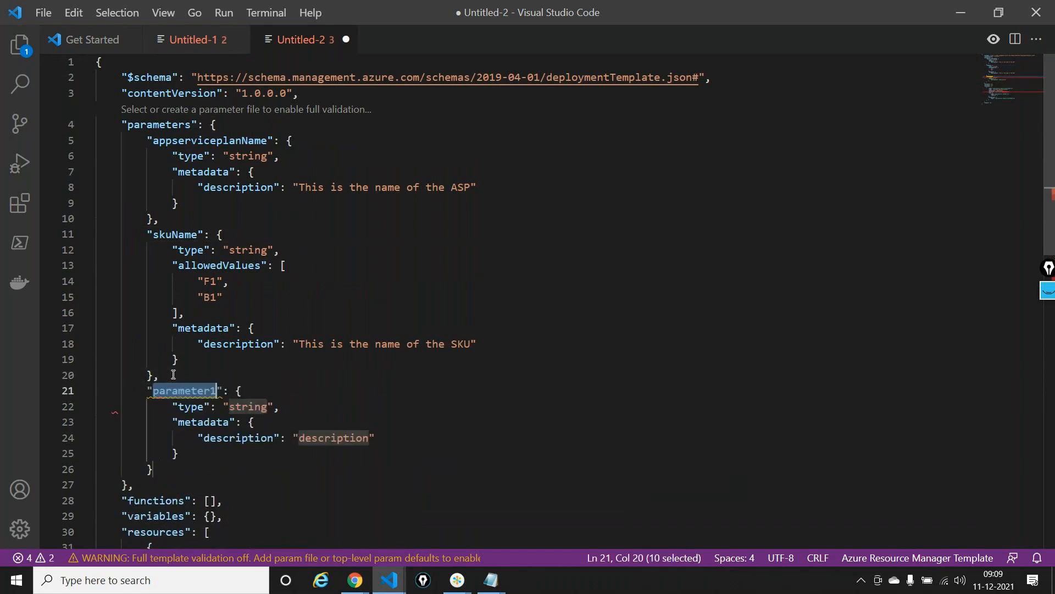
text(skuName)
mouse_move(218, 391)
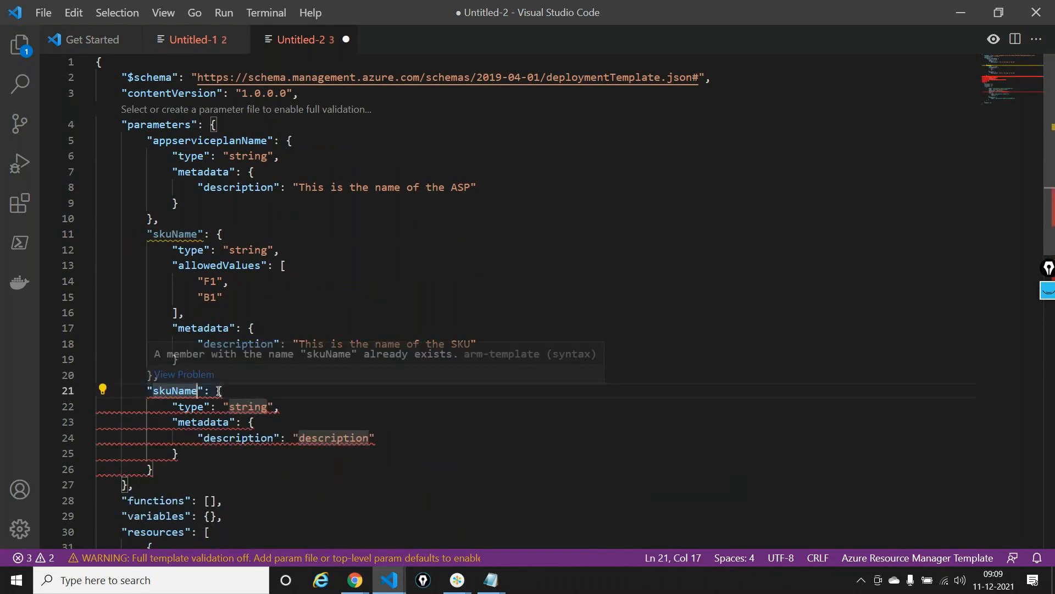
double_click(175, 391)
text(loca)
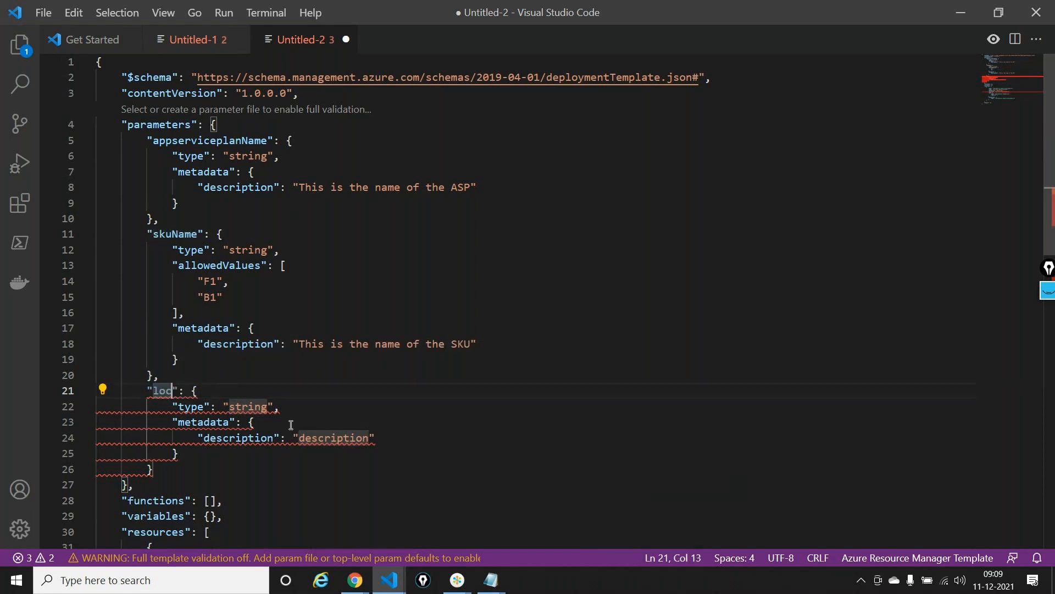
text(tion)
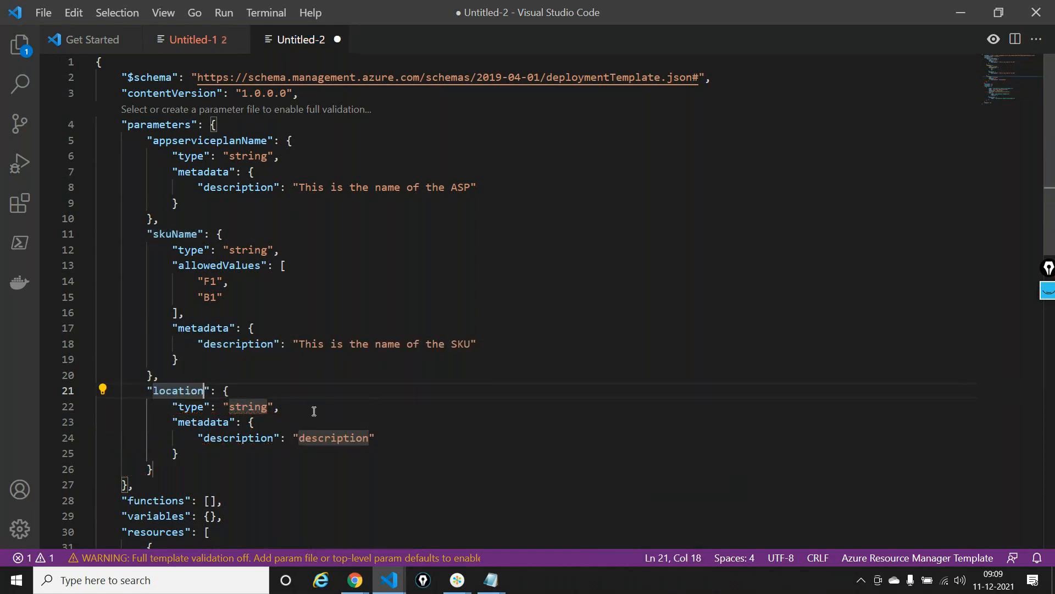
Set the description of the location parameter to "This is the name of the location"
click(311, 407)
double_click(334, 438)
text(This)
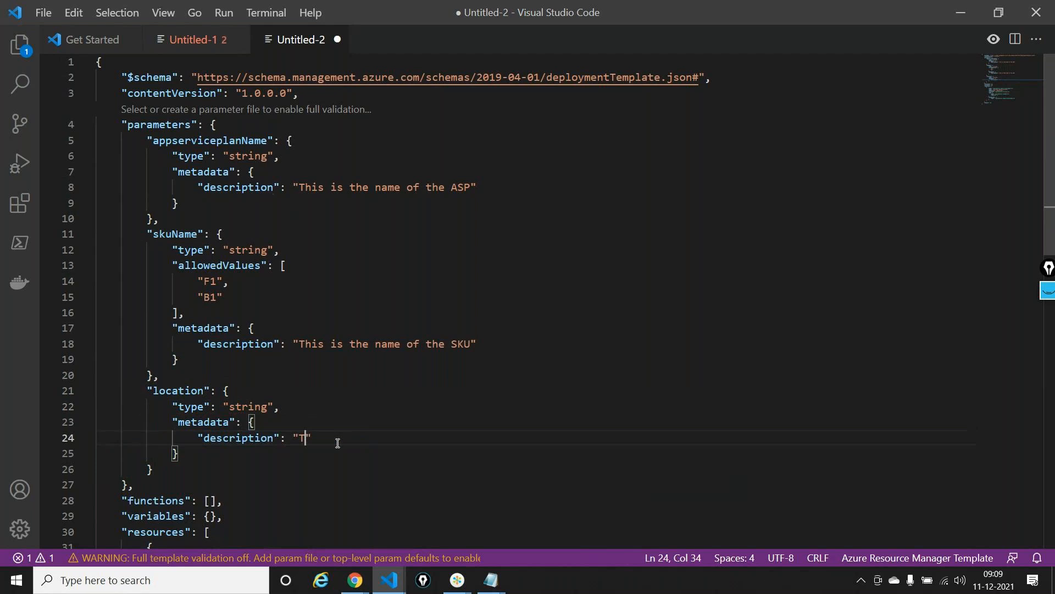
text( is the name o)
text(f the location)
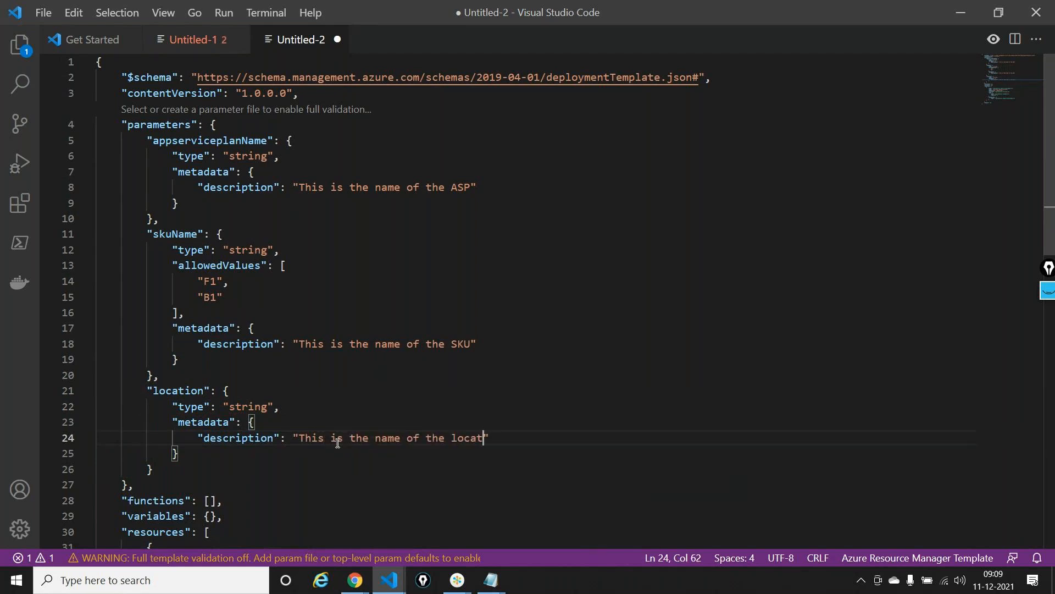
Collapse the App Service plan resource and insert a web app resource after it using the arm-web-app snippet
scroll(337, 400, down, 6)
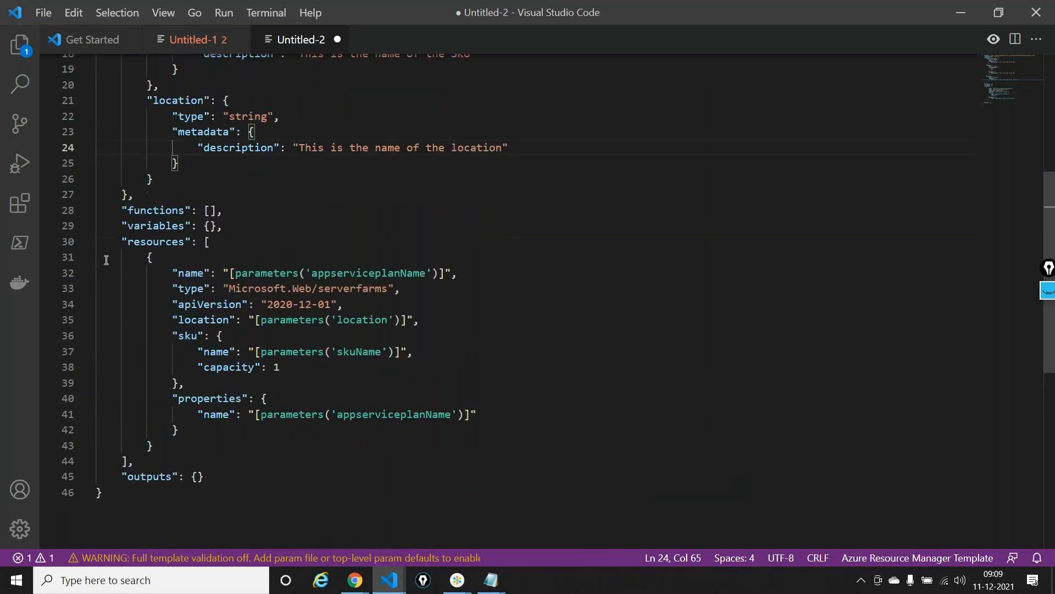
click(86, 257)
click(180, 281)
click(174, 274)
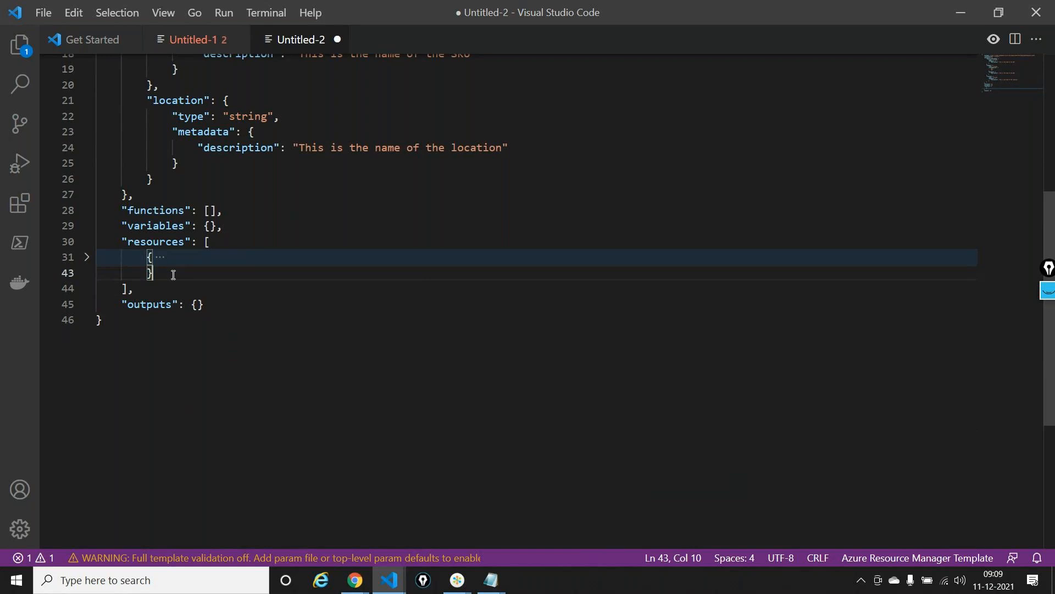
text(,)
key(Return)
text(arm-)
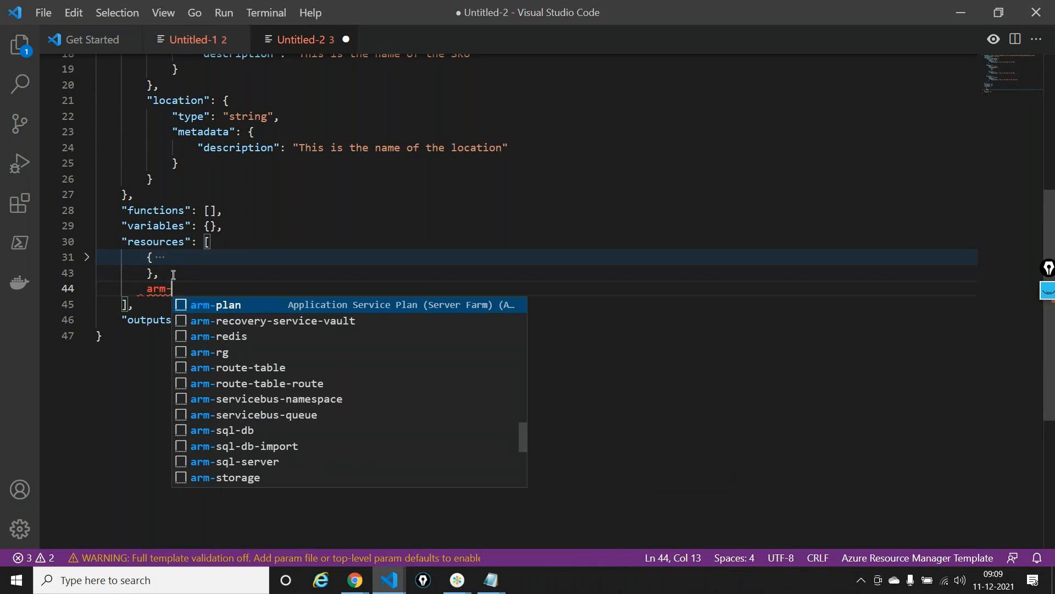
text(app)
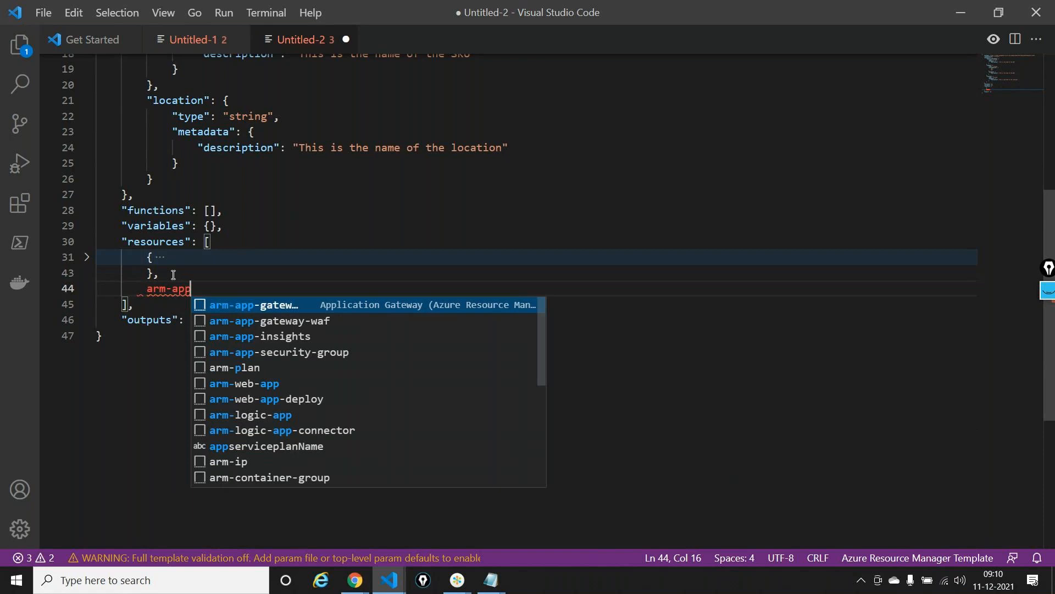
key(Down)
key(Down)
key(Down)
key(Down)
key(Down)
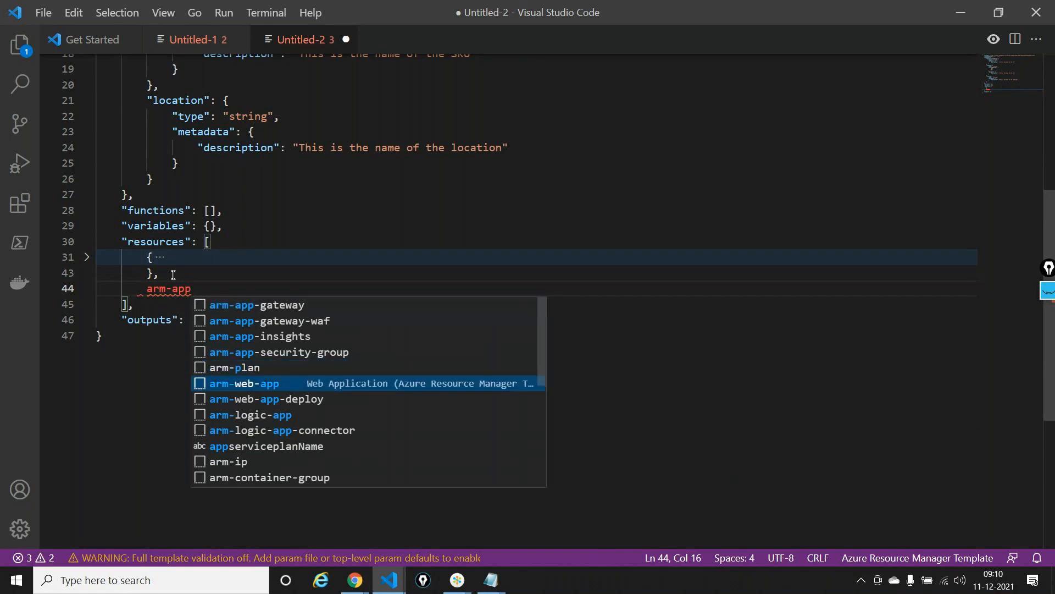
key(Return)
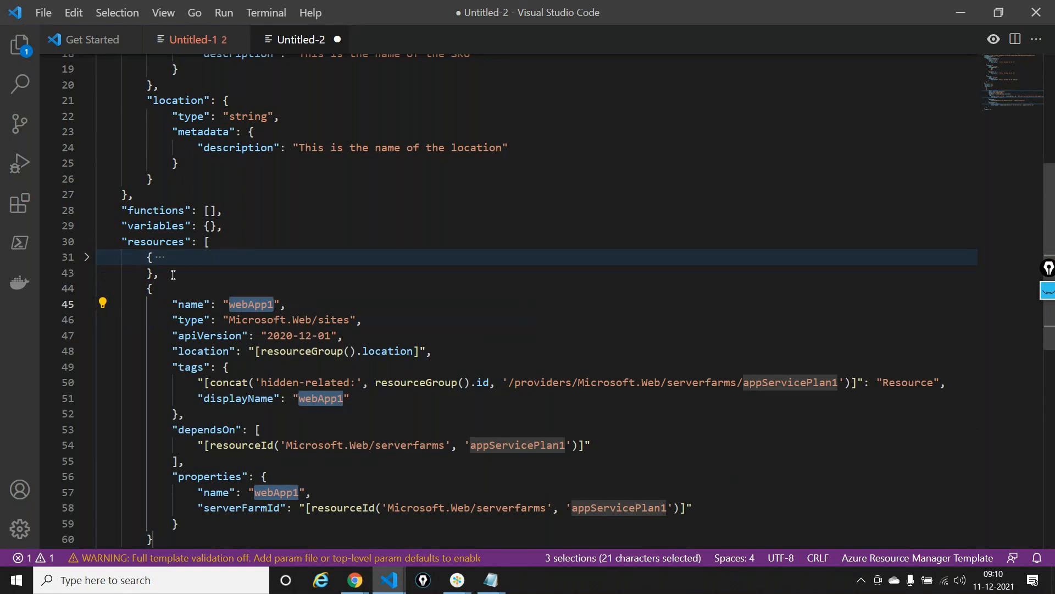
Set the top-level name of the web app resource to [parameters('webAppName')]
click(516, 368)
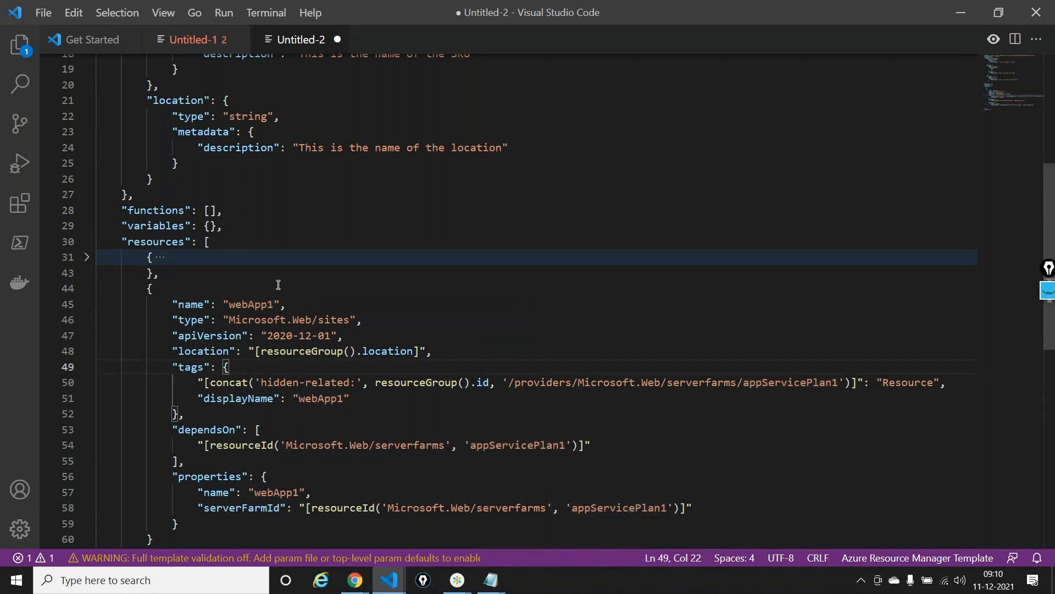
double_click(258, 304)
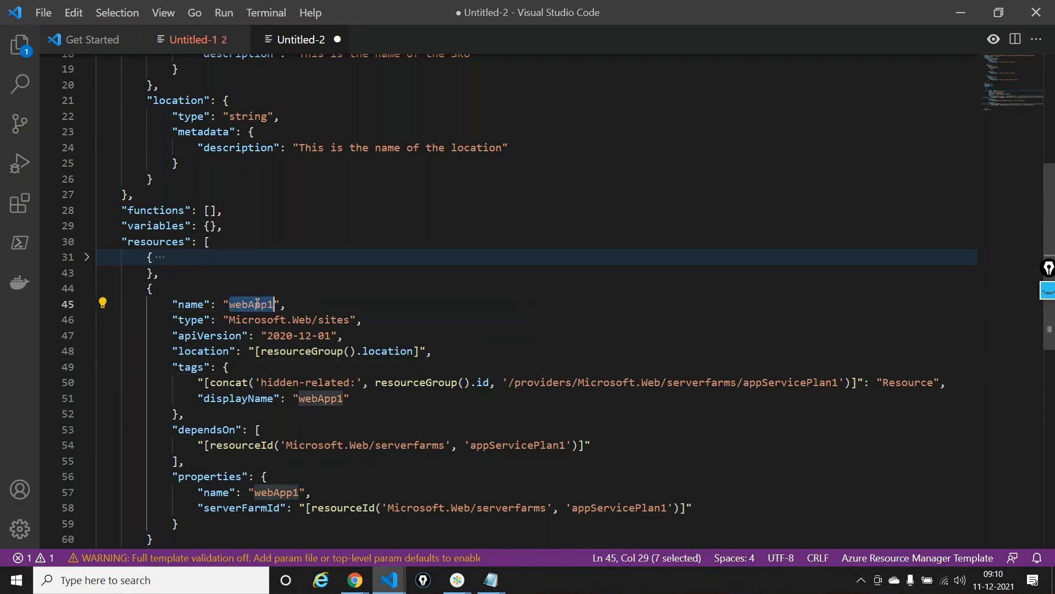
text([)
text(parameters()
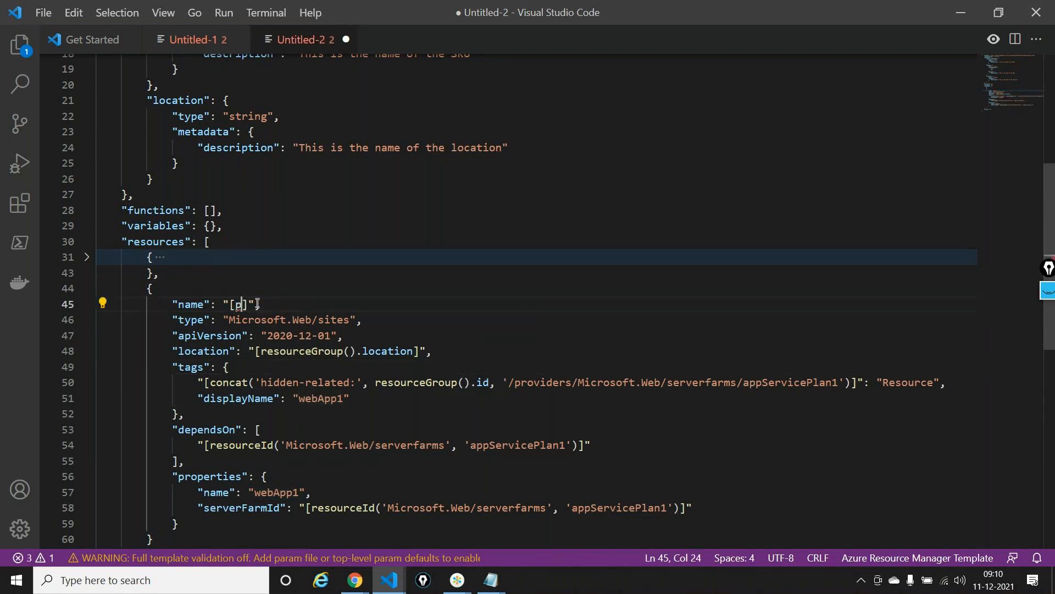
text('webAp)
text(pName)
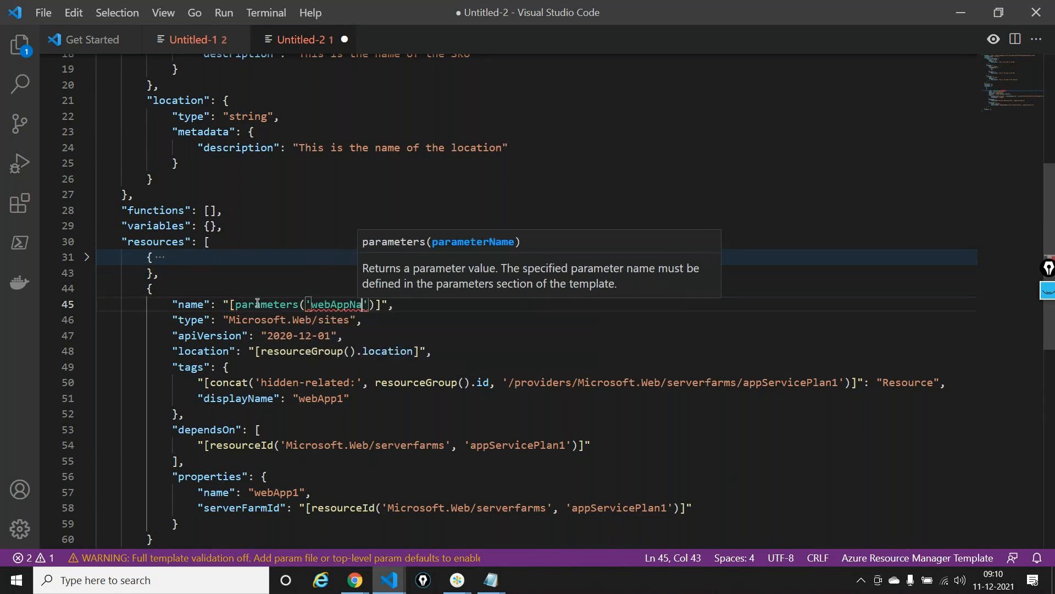
Set the web app resource's location to [parameters('location')]
click(253, 320)
double_click(254, 320)
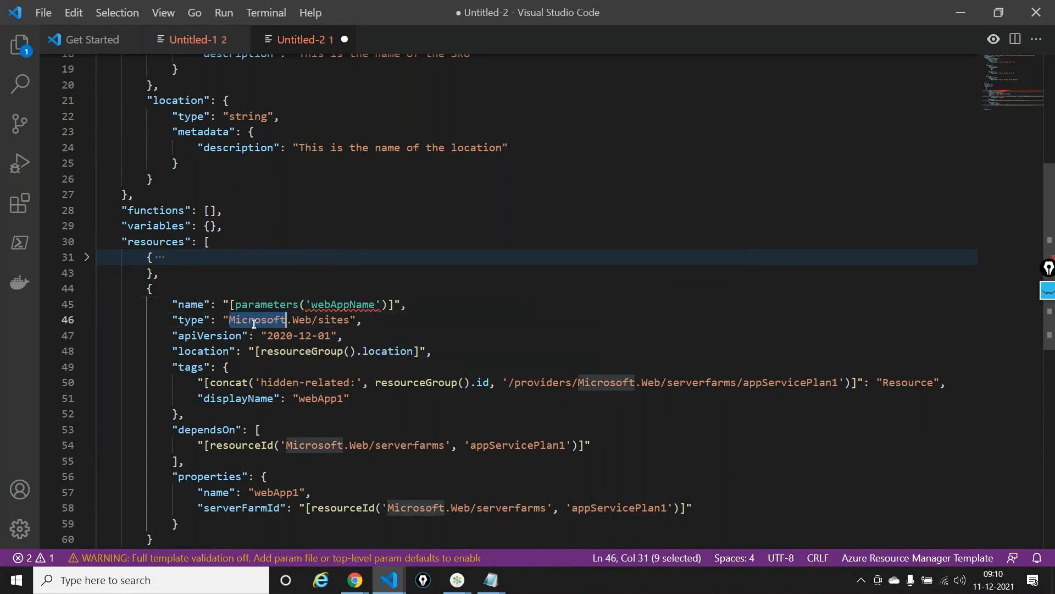
double_click(309, 321)
mouse_move(264, 353)
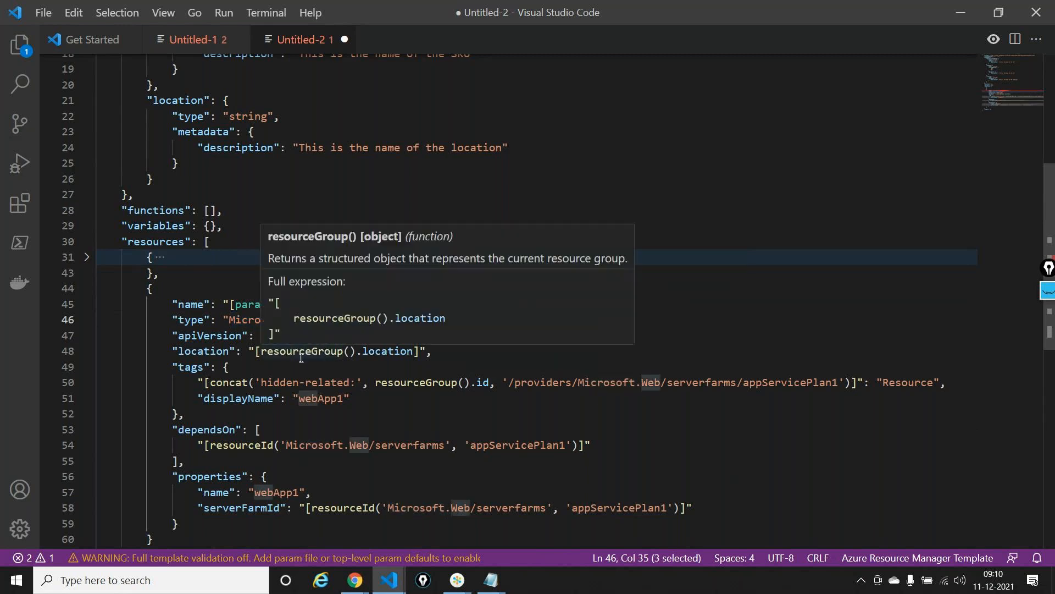
drag(264, 352, 415, 353)
text(pa)
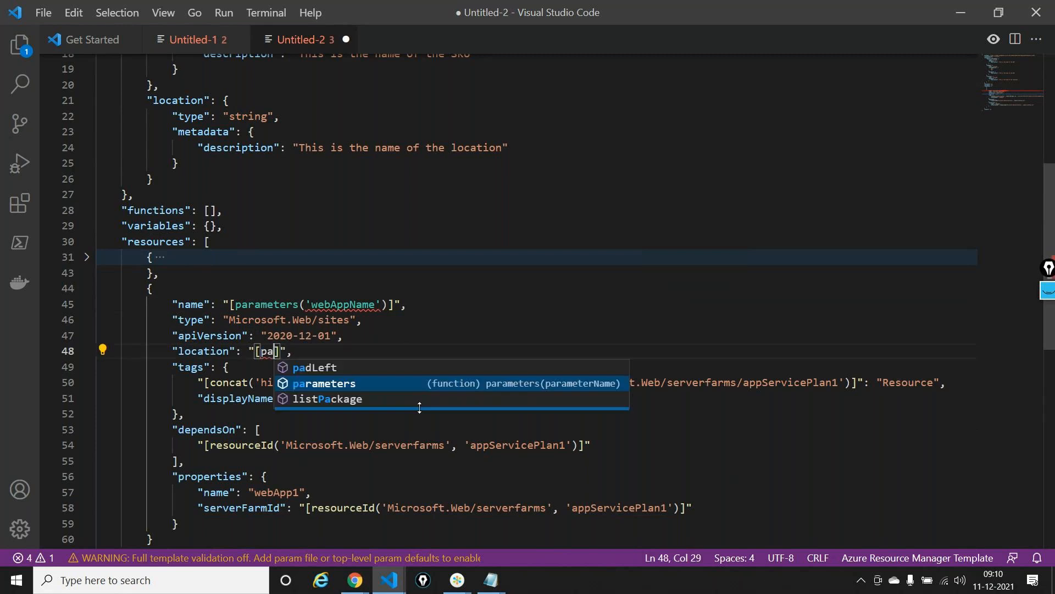
key(Return)
key(Down)
key(Return)
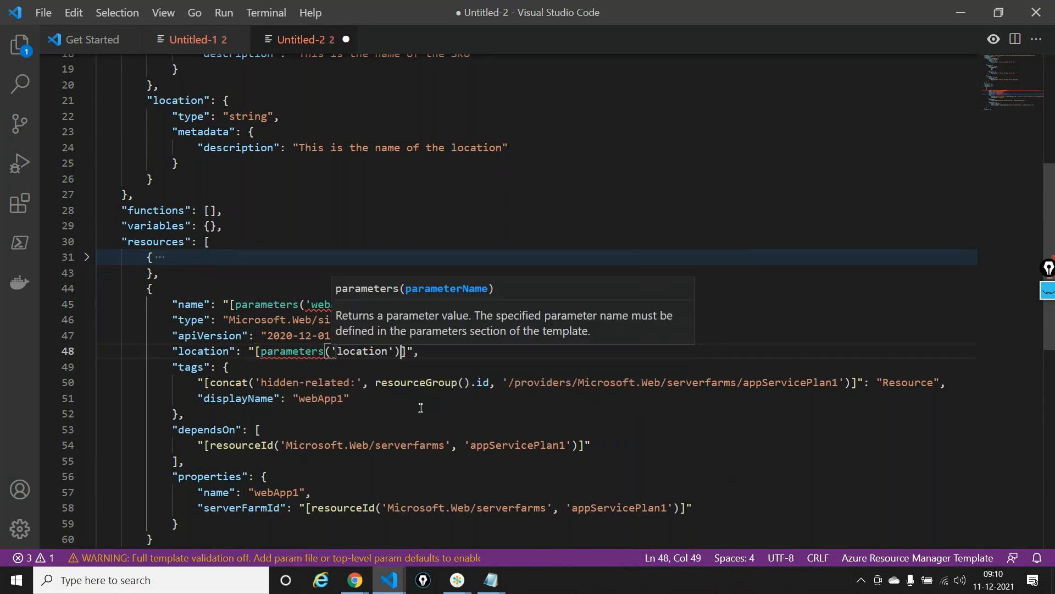
Delete the whole tags block, including its displayName entry, from the web app resource
click(364, 397)
drag(364, 397, 199, 397)
key(BackSpace)
key(BackSpace)
key(BackSpace)
key(BackSpace)
key(BackSpace)
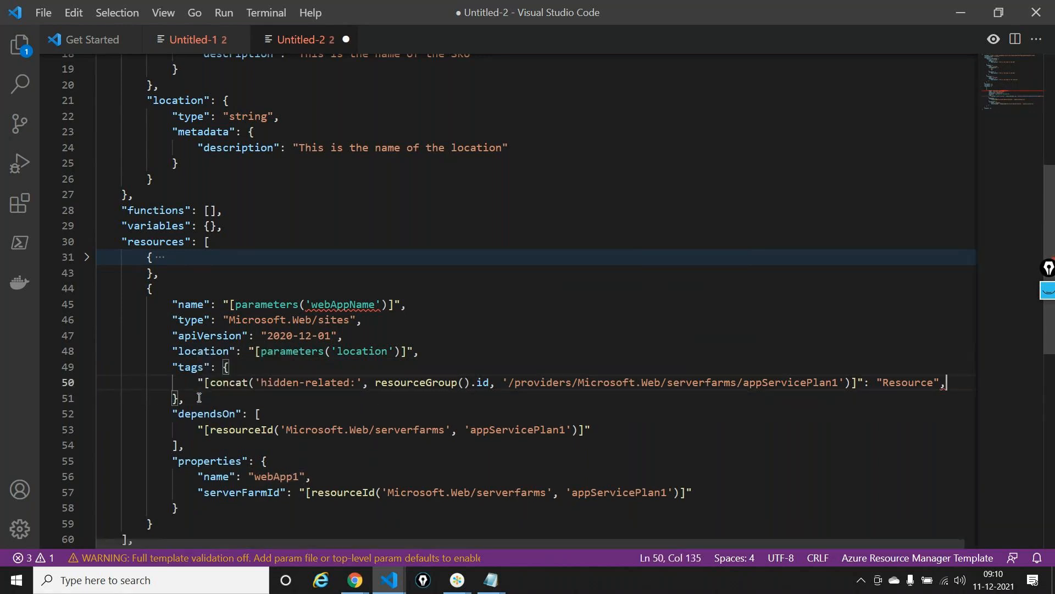
click(173, 366)
drag(173, 367, 186, 398)
key(BackSpace)
key(BackSpace)
key(BackSpace)
key(BackSpace)
key(BackSpace)
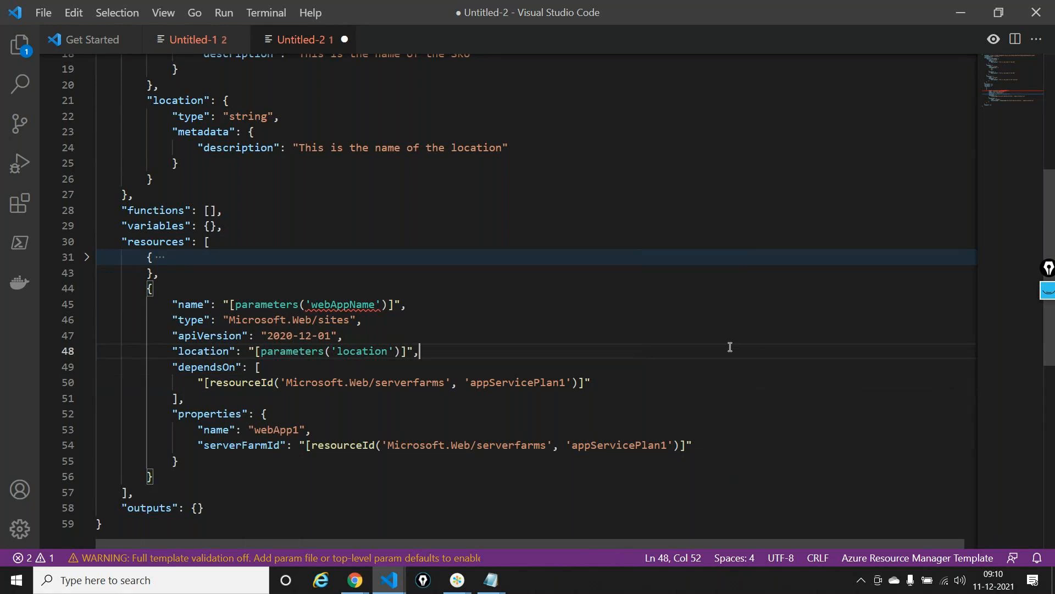
In the web app's dependsOn entry, replace 'appServicePlan1' with parameters('appserviceplanName')
click(465, 380)
drag(466, 380, 572, 389)
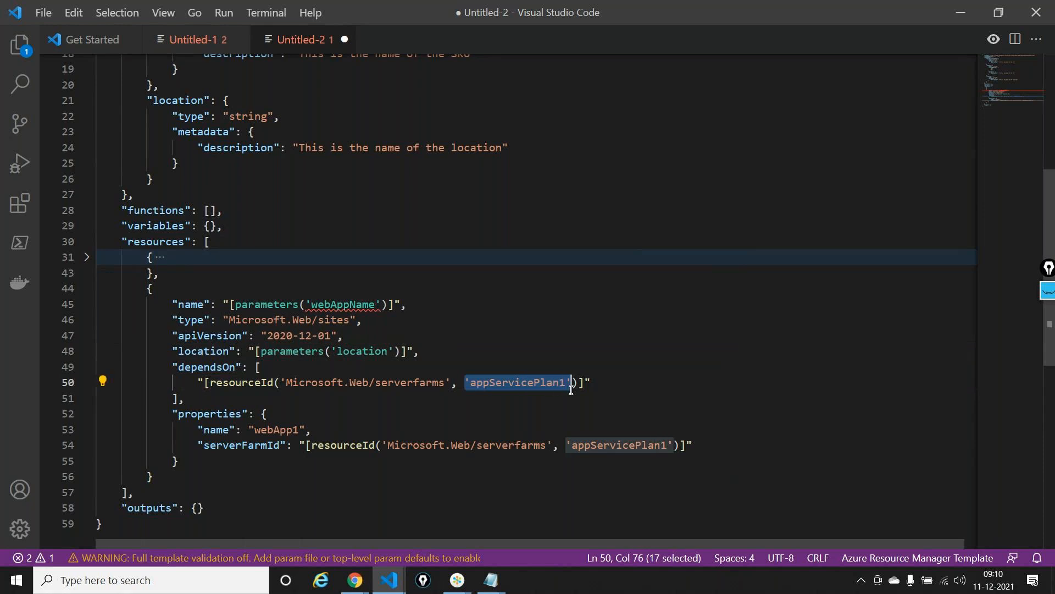
text(pa)
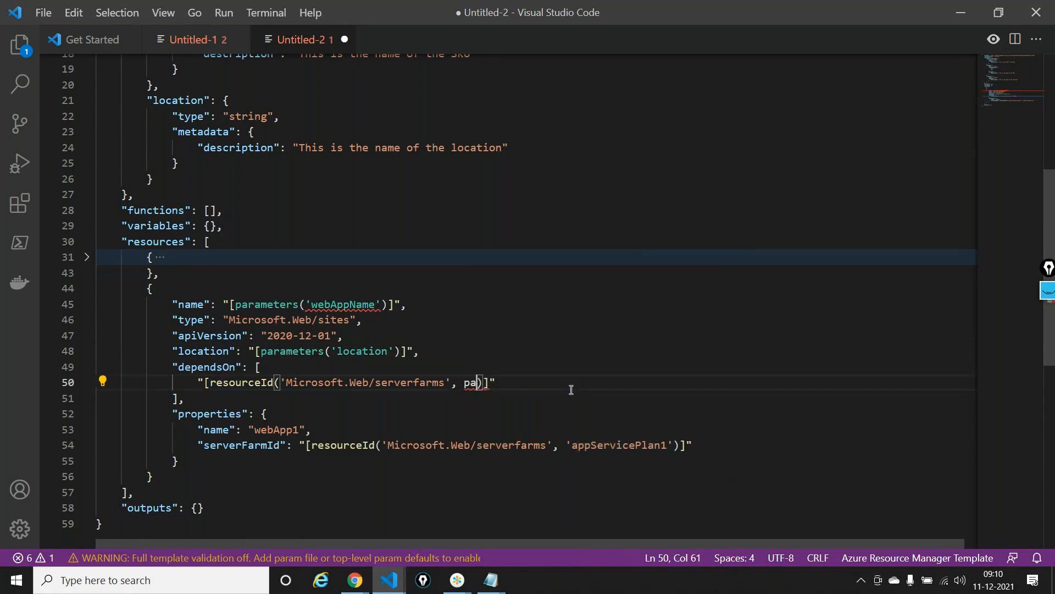
key(Return)
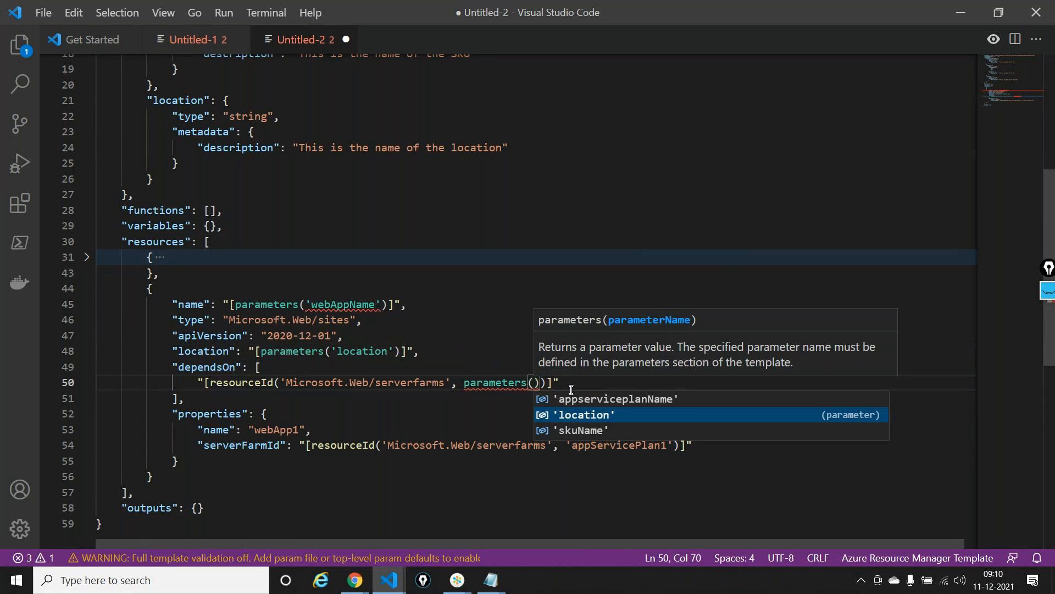
key(Up)
key(Return)
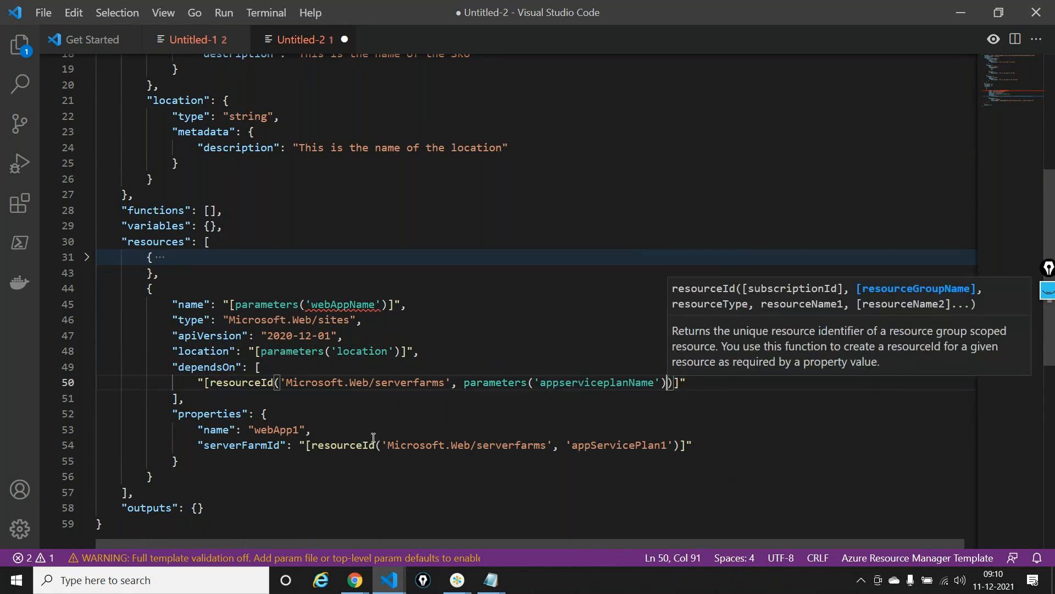
Set the name inside the web app's properties block to [parameters('webAppName')]
double_click(283, 431)
text([pa)
key(Return)
text(()
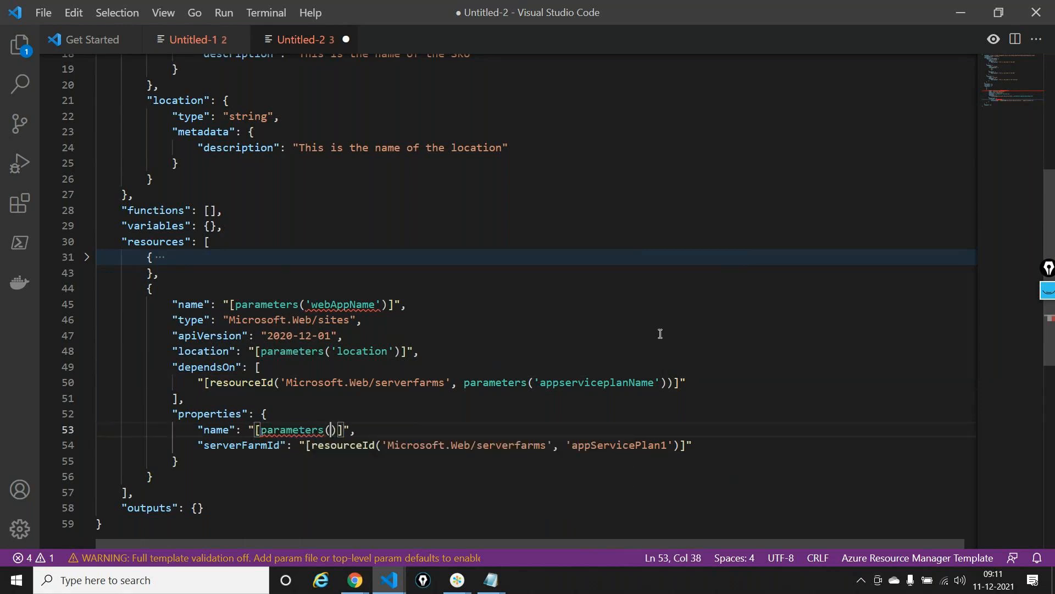
text('webA)
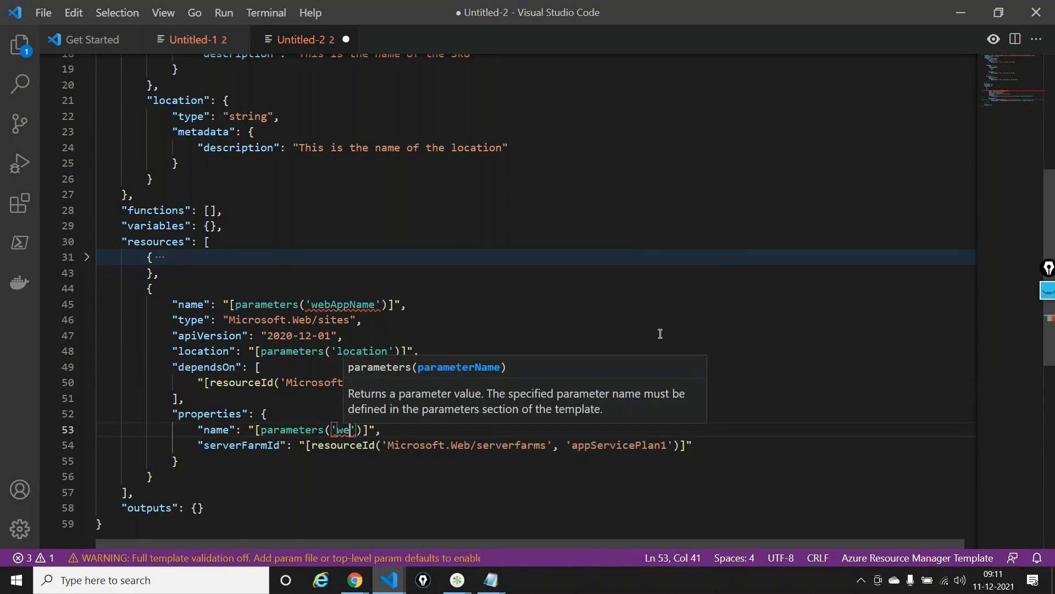
text(ppNam)
key(BackSpace)
key(BackSpace)
key(BackSpace)
text(Name)
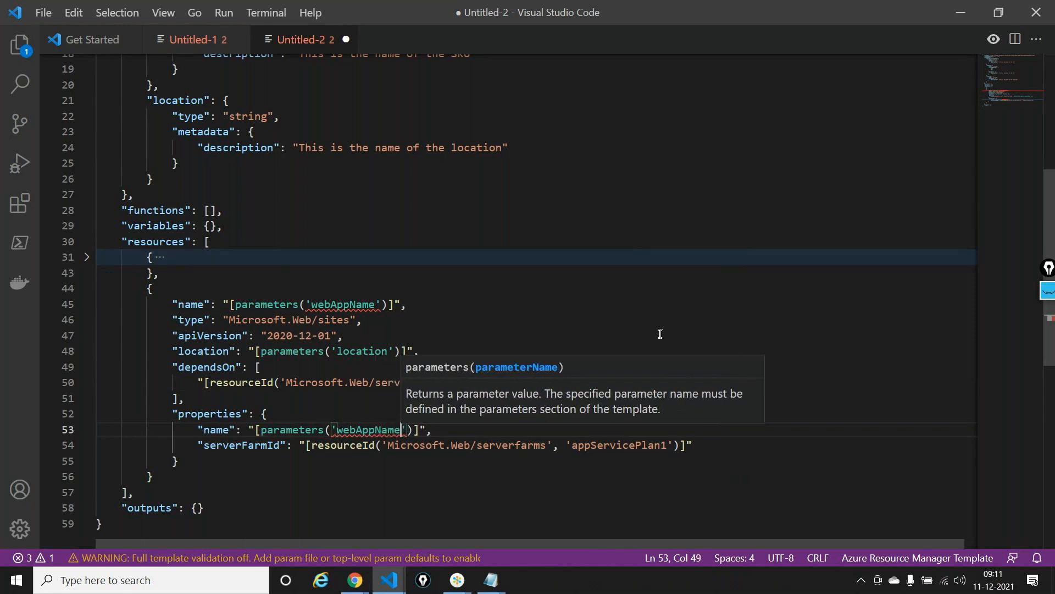
click(634, 460)
In the web app's serverFarmId, replace 'appServicePlan1' with parameters('appserviceplanName')
mouse_move(572, 447)
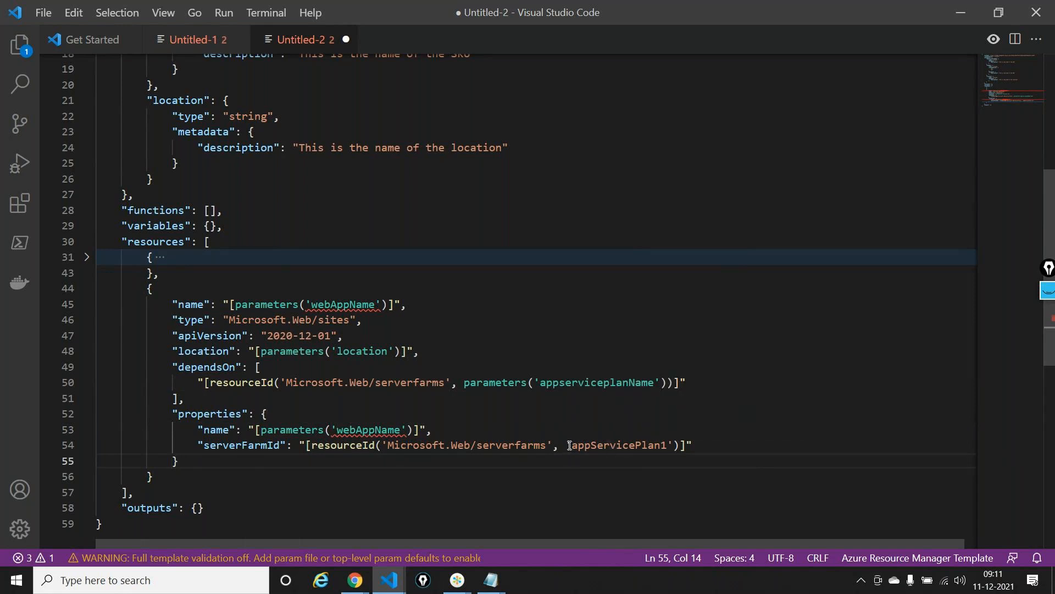
click(565, 444)
drag(566, 445, 675, 445)
key(BackSpace)
text(parameters()
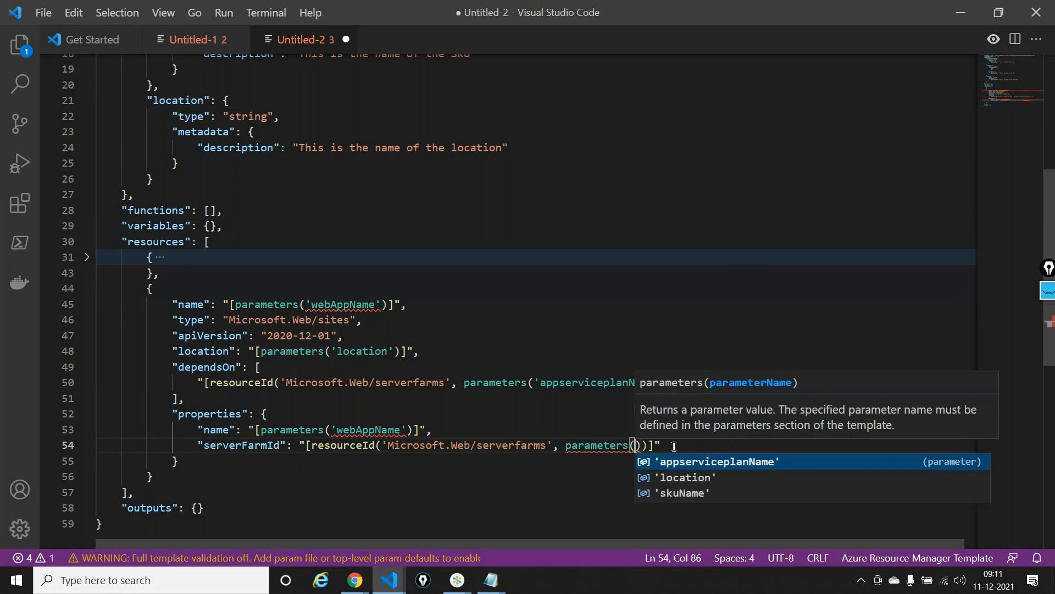
key(Return)
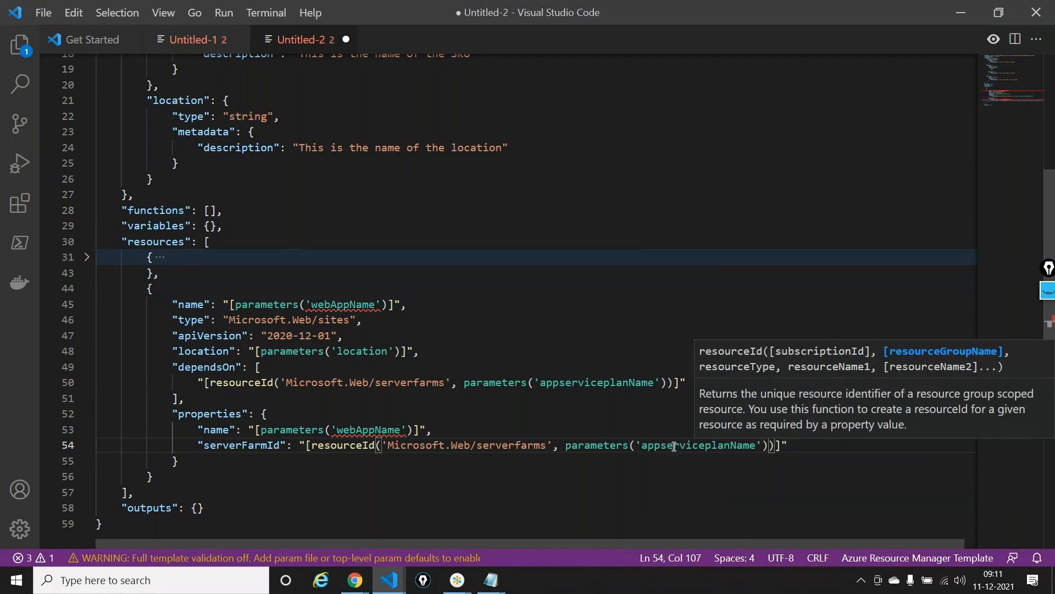
Add a webAppName parameter of type string with the default metadata description after the location parameter
double_click(343, 304)
key(ctrl+c)
scroll(389, 264, up, 2)
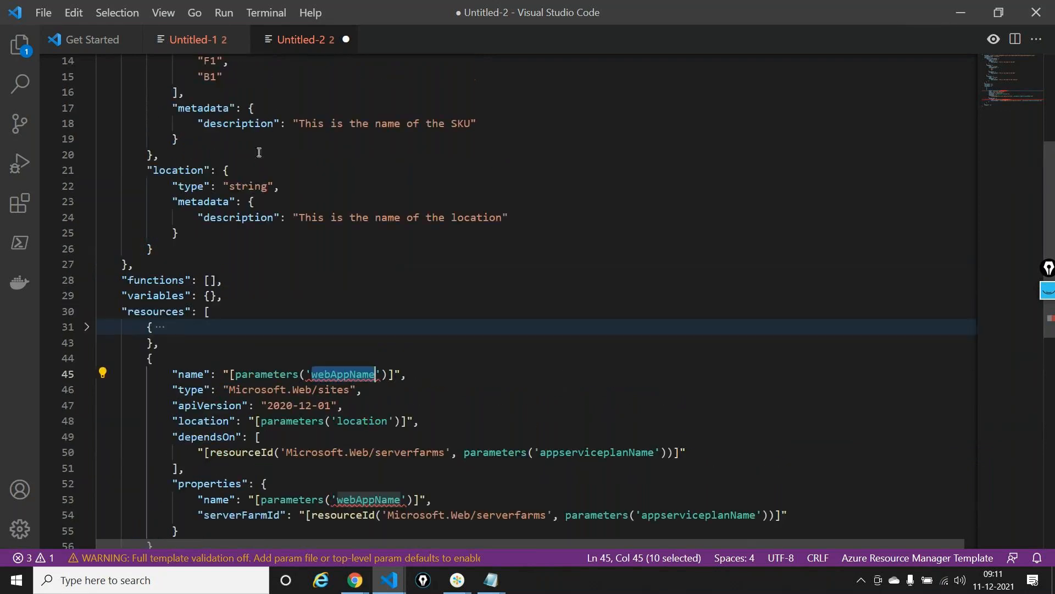
click(226, 173)
click(181, 247)
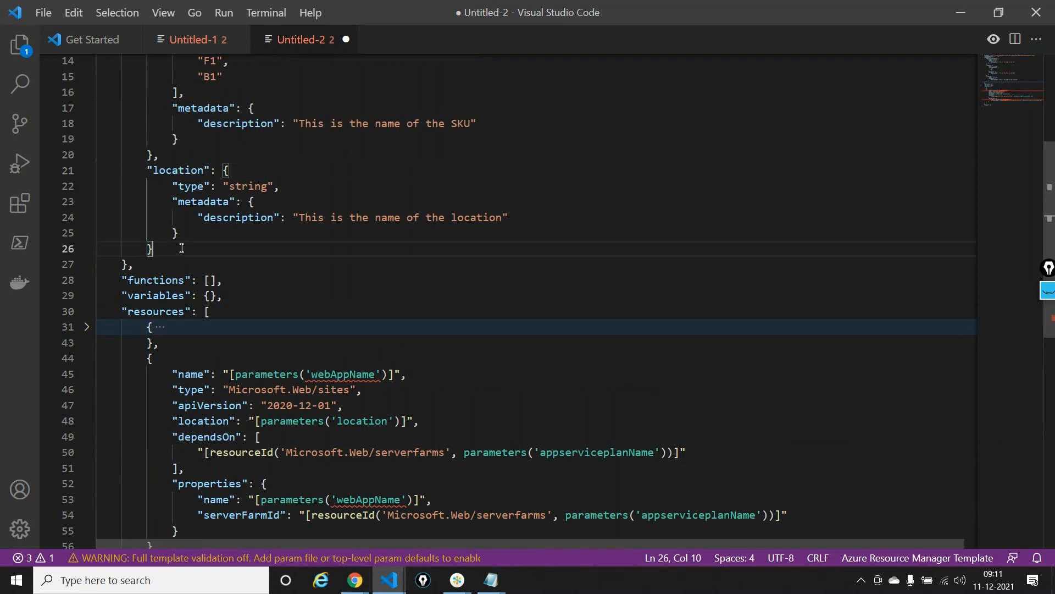
text(,)
key(Return)
text(")
key(Return)
key(ctrl+v)
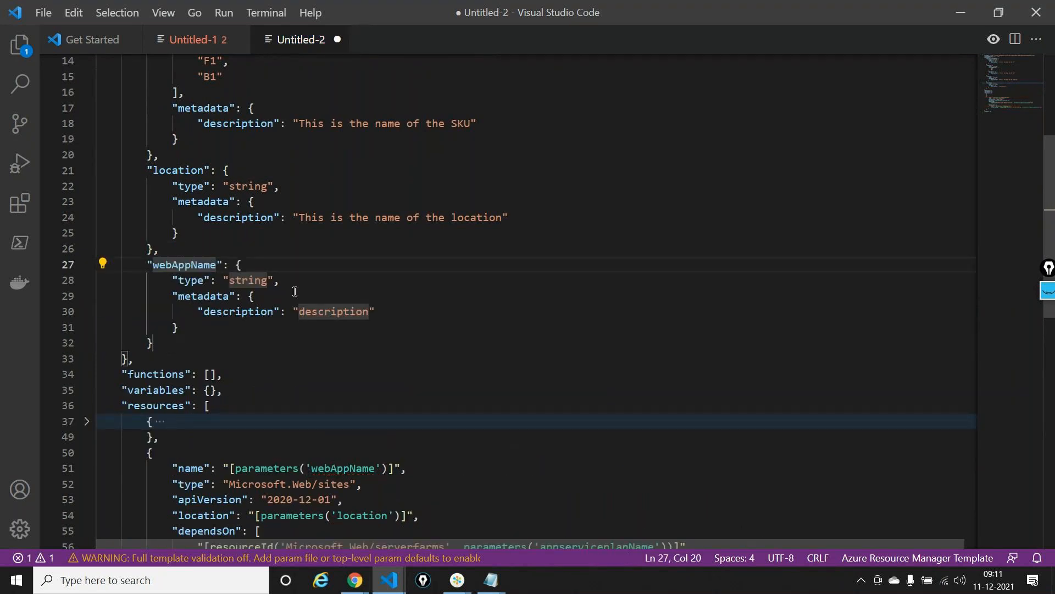
click(295, 287)
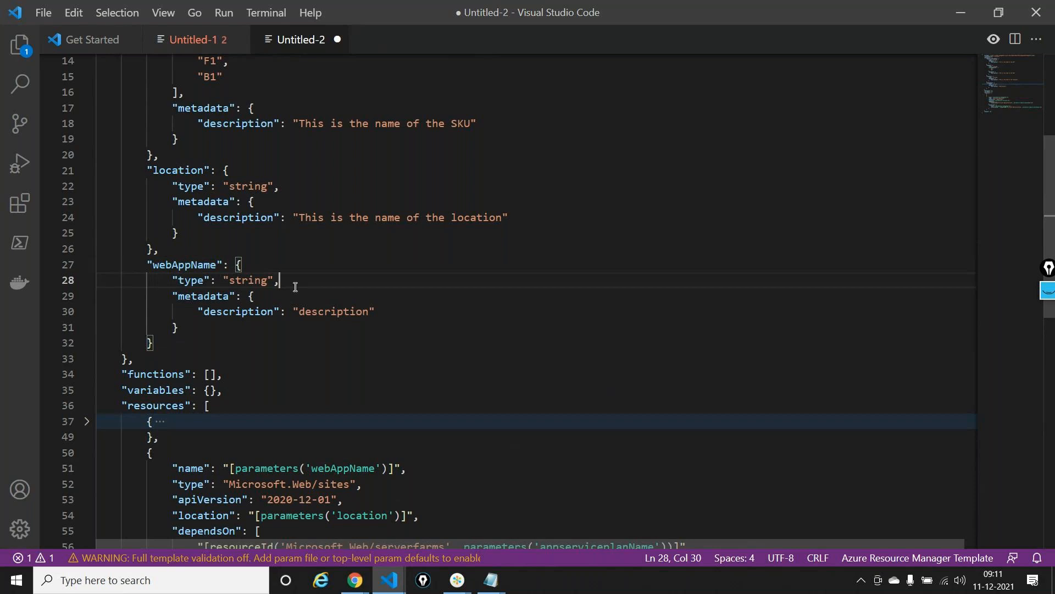
Switch to a blank Notepad document and start the first line with "DEVElopmemnt - devrg, devplan, "
key(super+r)
key(Return)
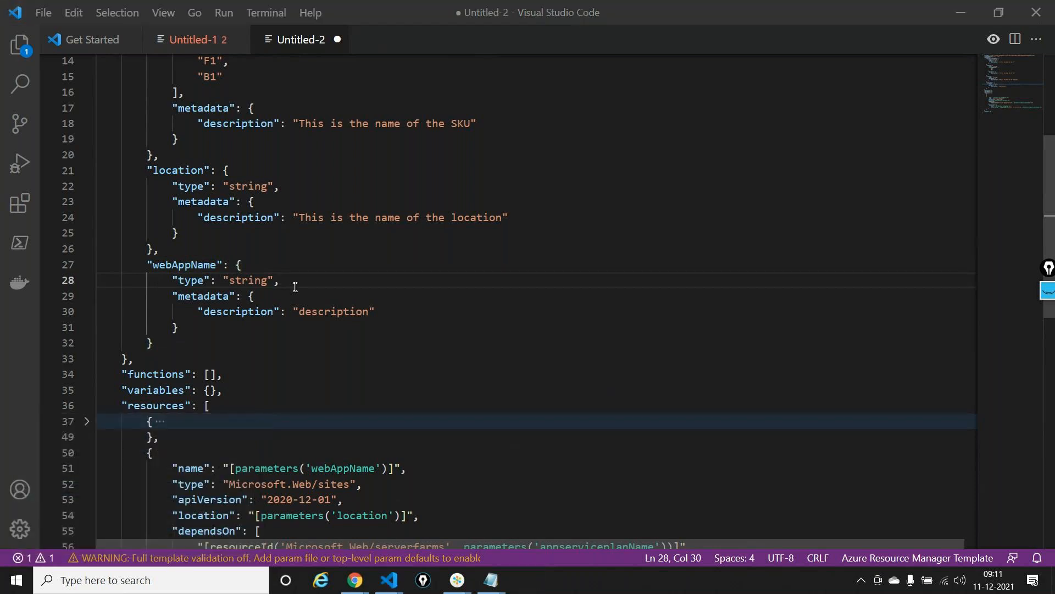
scroll(295, 286, up, 8)
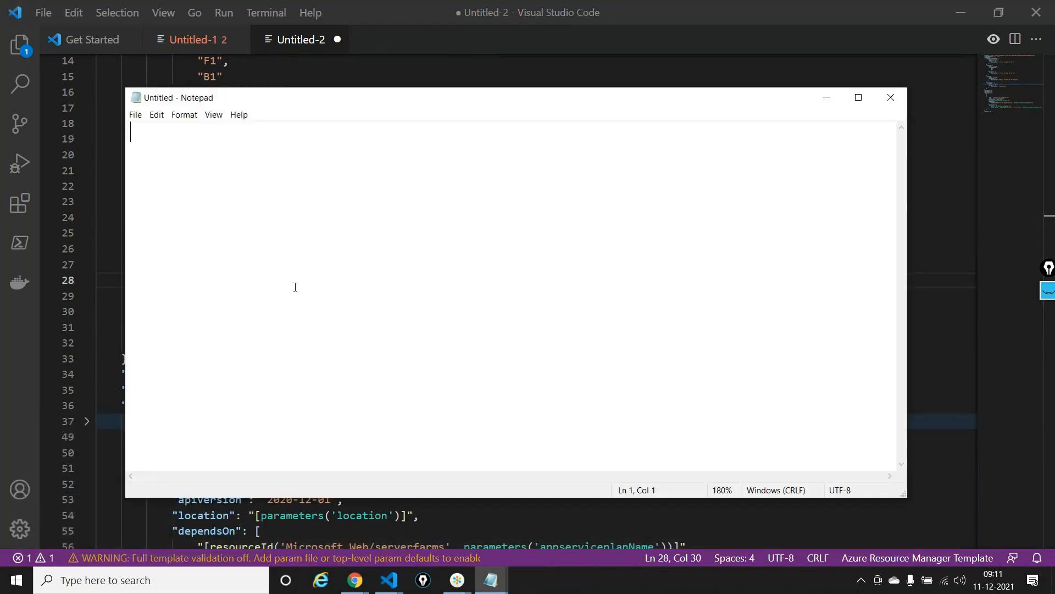
text(DEVElop)
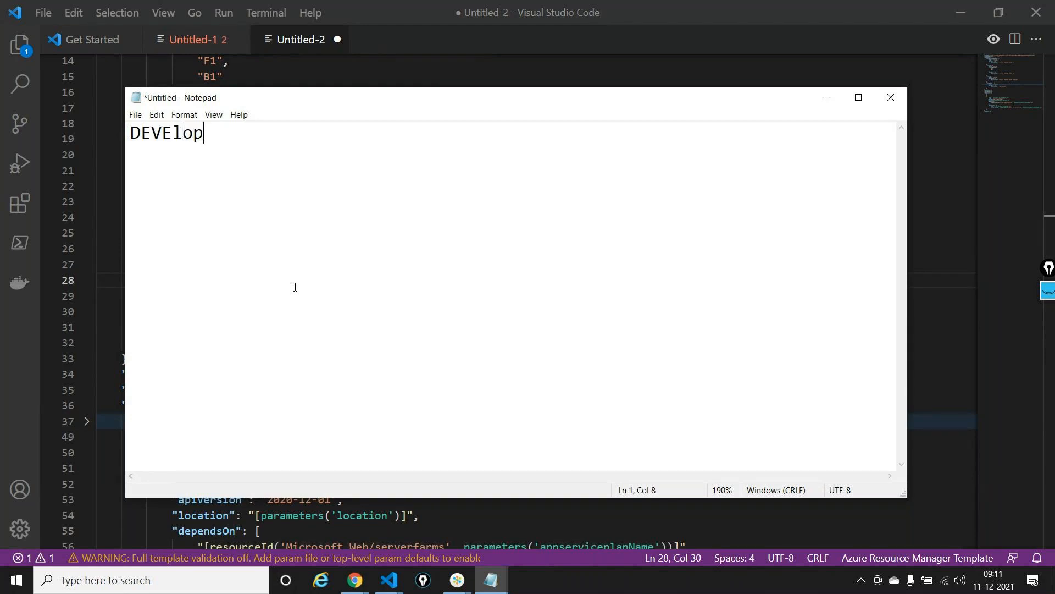
text(memnt -  dev)
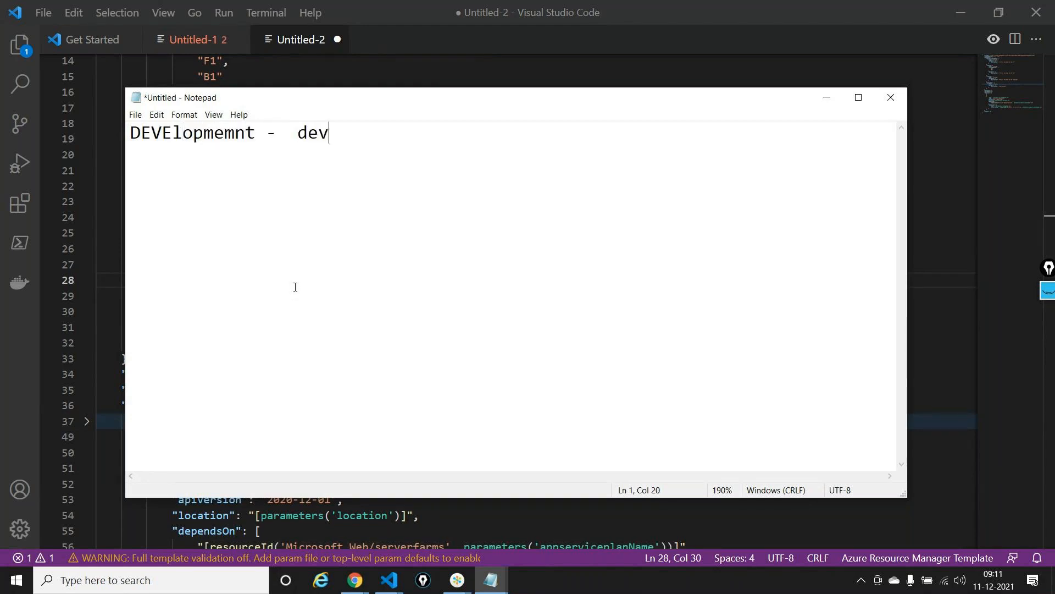
text(rg, devpa)
key(BackSpace)
text(lan, )
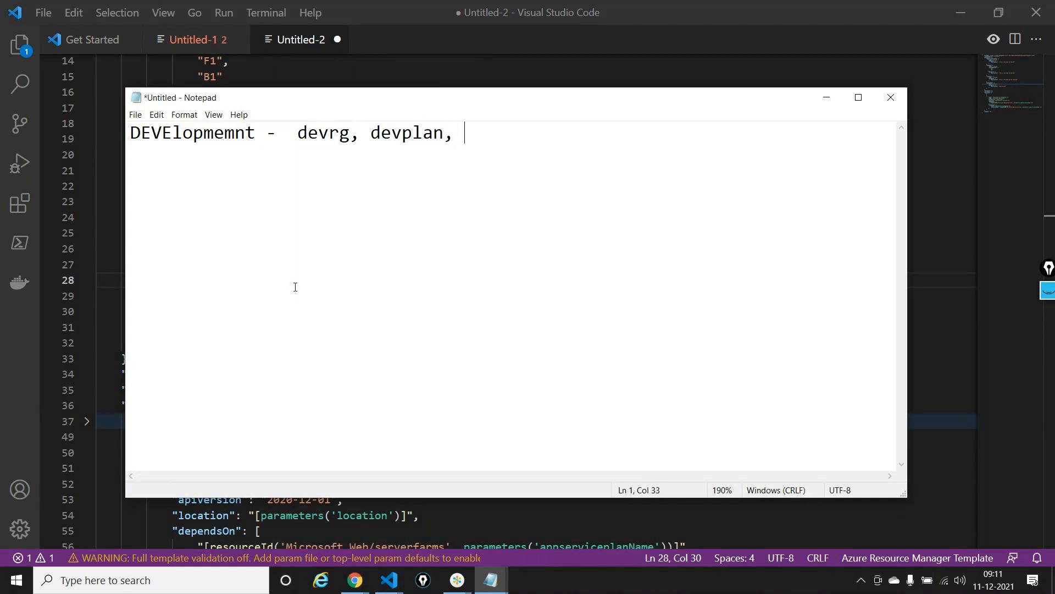
text(East us2, dev)
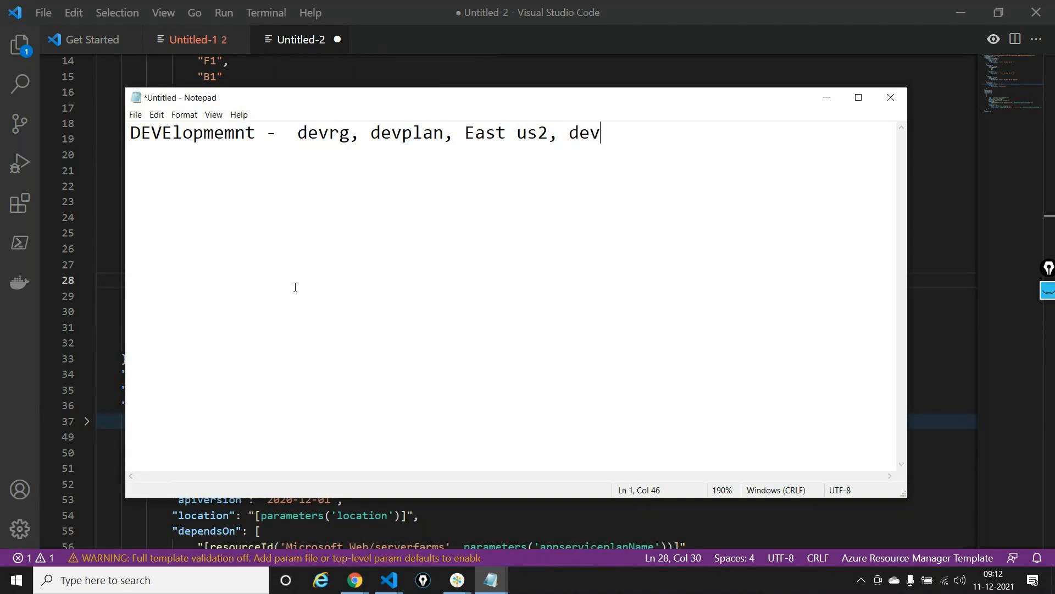
text(webappuse2ola)
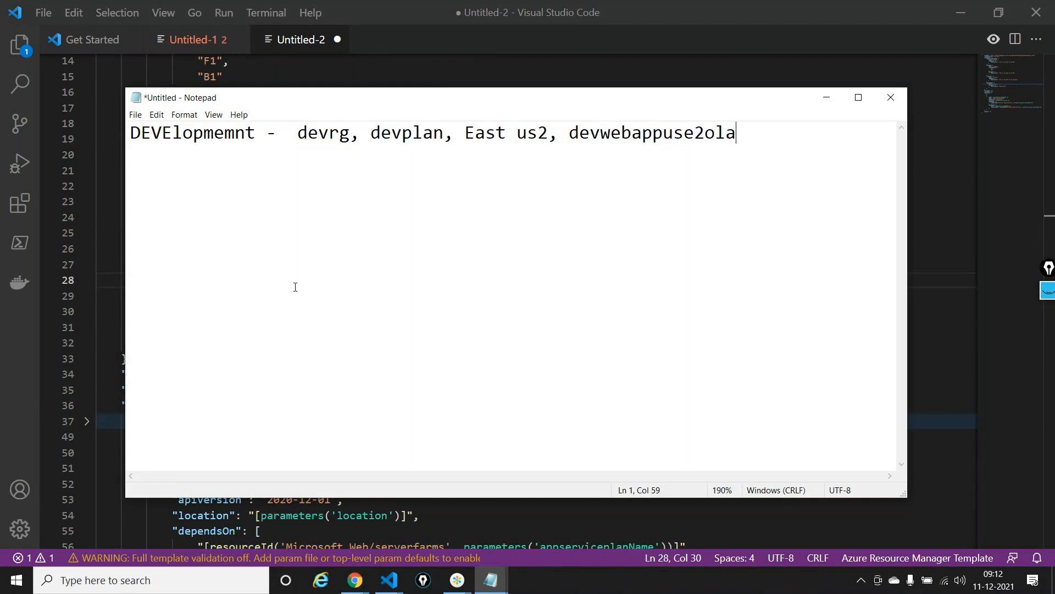
key(Return)
key(BackSpace)
text(, F1)
Add a second line for the QA environment starting with "QA --- qarg, qaplan"
key(Return)
text(QA ---  qard)
key(BackSpace)
text(g, qa)
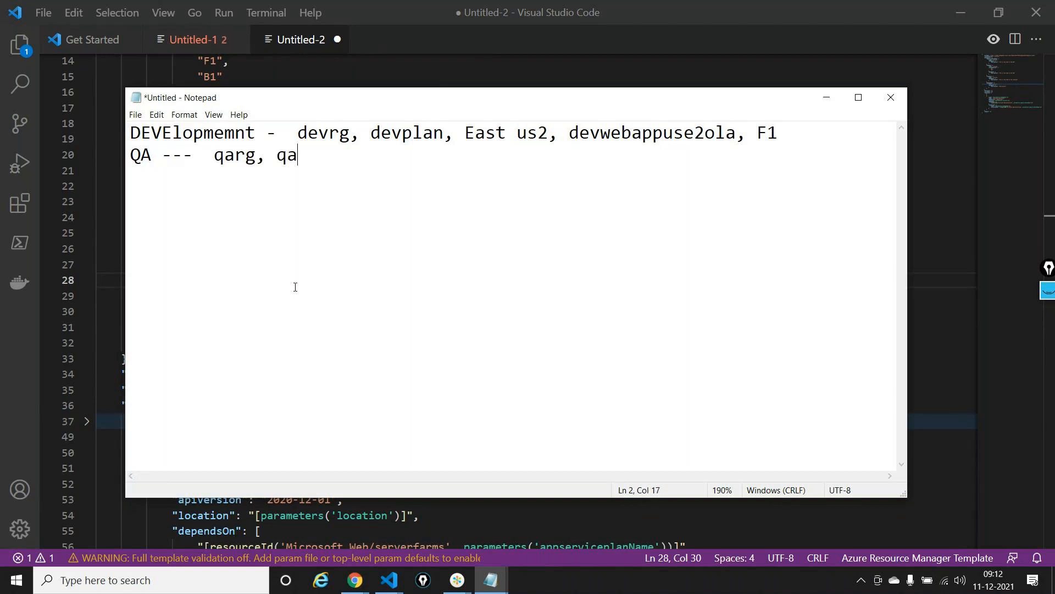
text(plan, north eur)
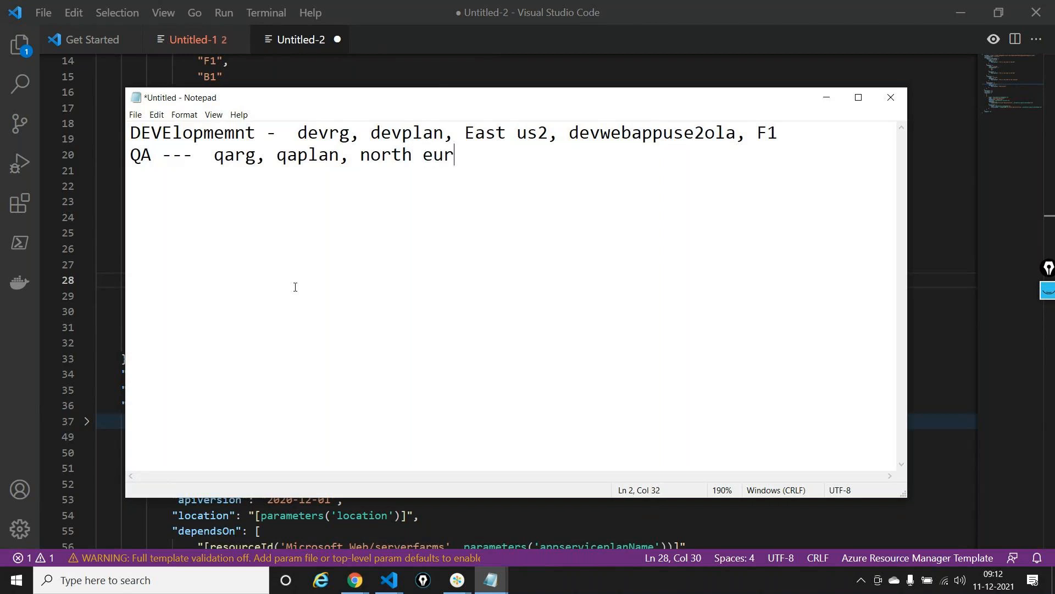
Complete the QA line with north europe, qawebappneuola and B1, separated by commas
text(ope, qawebapp)
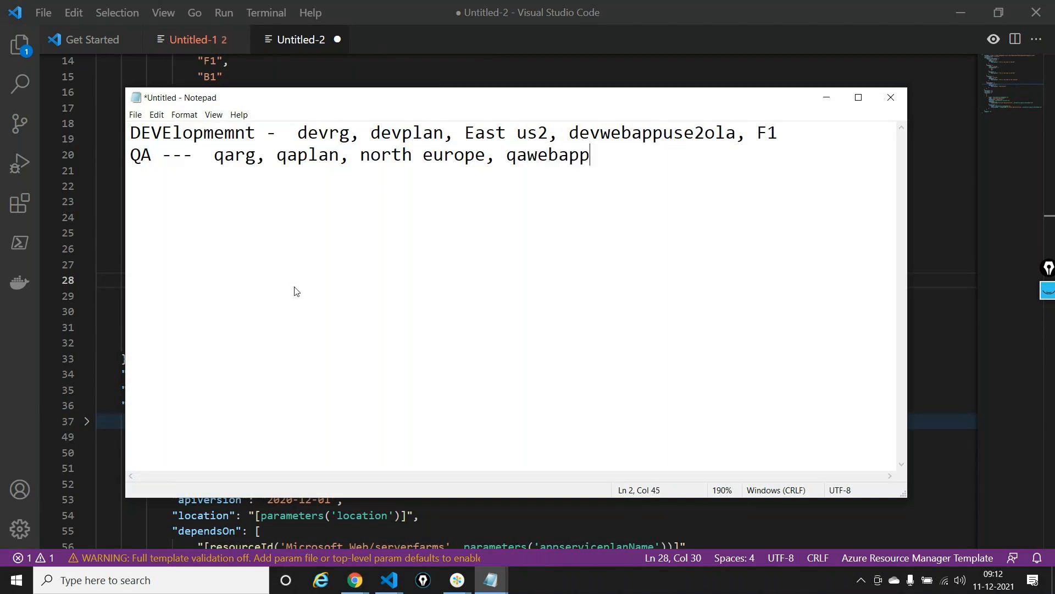
text(neuola, B1)
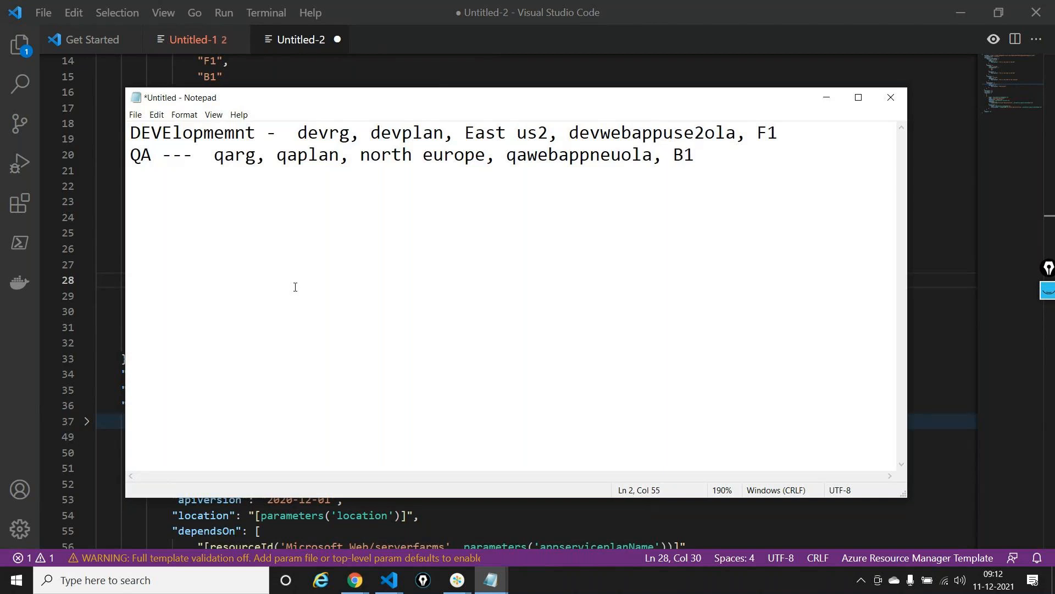
Add a third line for production starting with "prod -- prodrg, prodplan, "
key(Return)
text(prod --  prodrg)
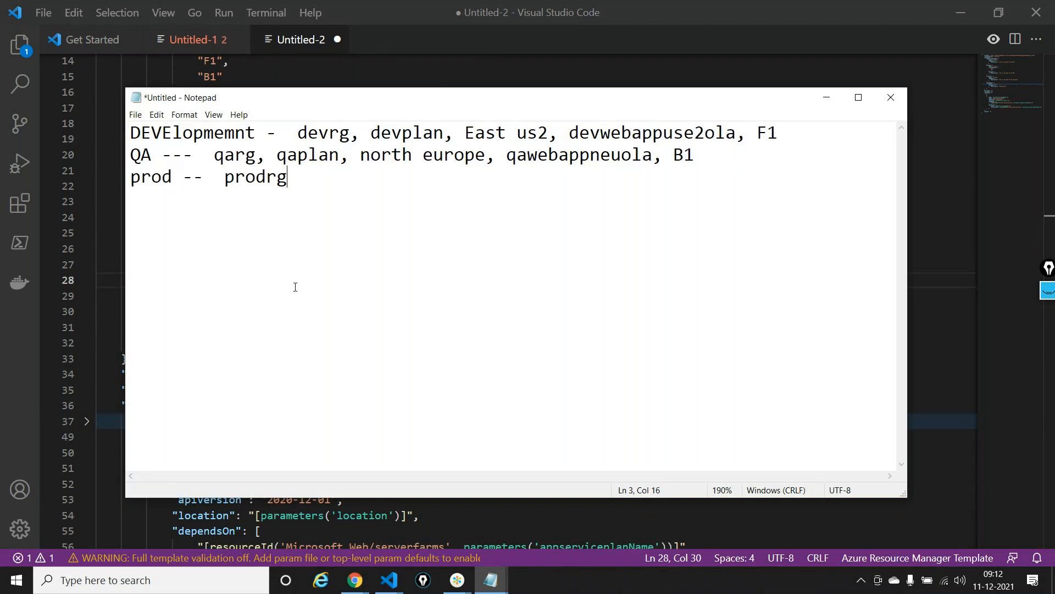
text(, prodf)
key(BackSpace)
text(plan, )
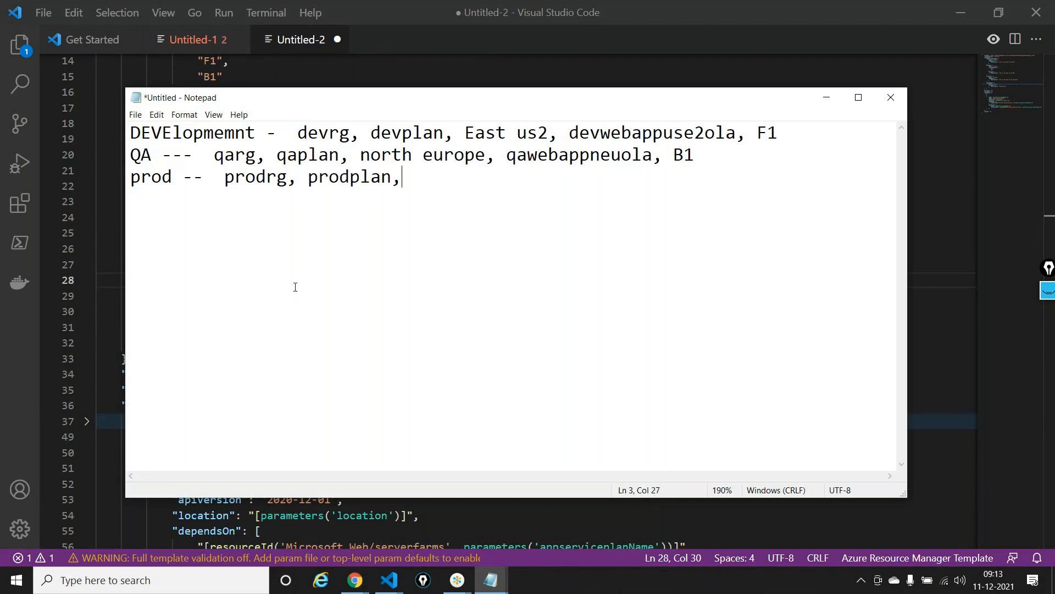
text(Central US)
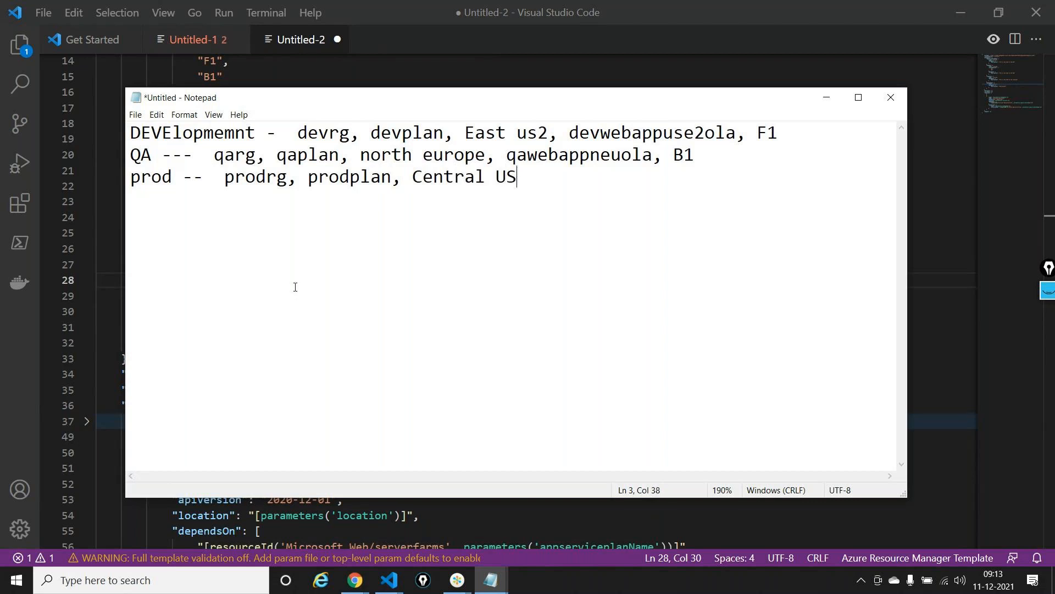
Complete the prod line with Central US, prodwebappcusola and B1, separated by commas
text(, prodweb)
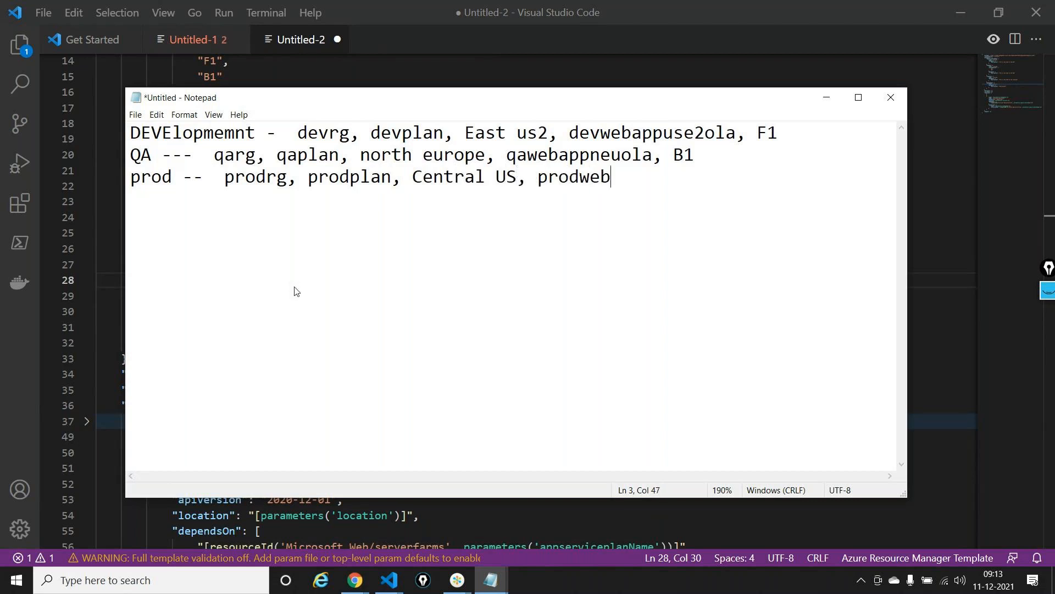
text(appcusola)
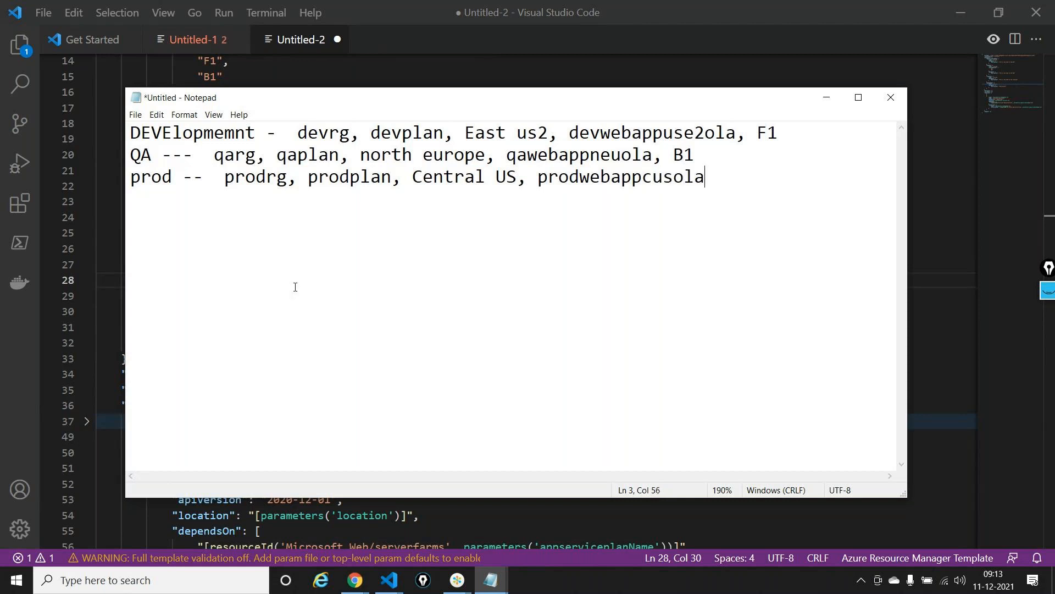
text(, B1)
Return to the template in Visual Studio Code and review the appserviceplanName and skuName parameters
click(826, 98)
scroll(241, 269, up, 2)
scroll(241, 269, up, 3)
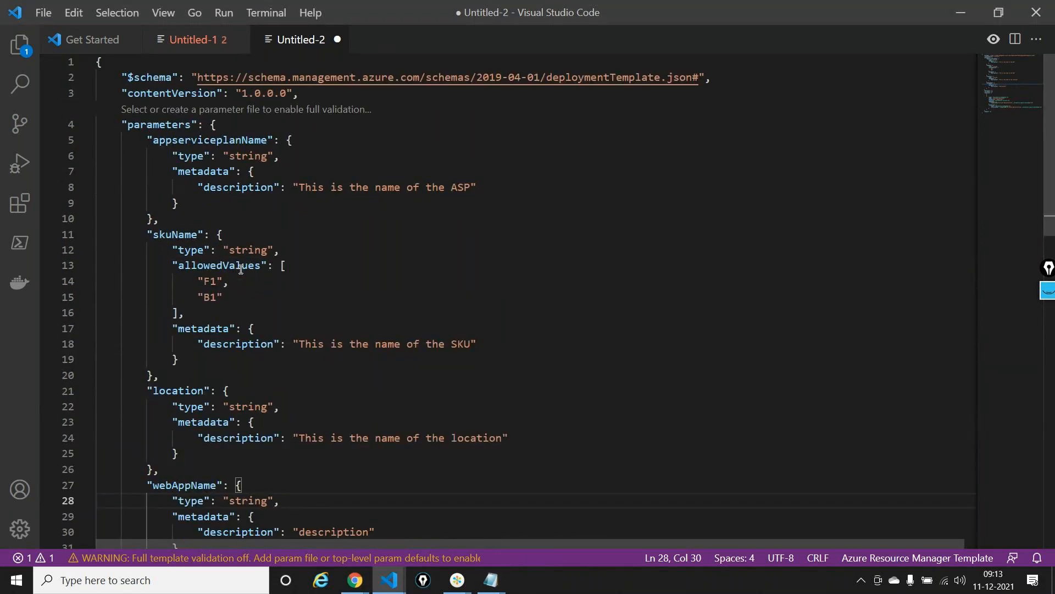
double_click(223, 139)
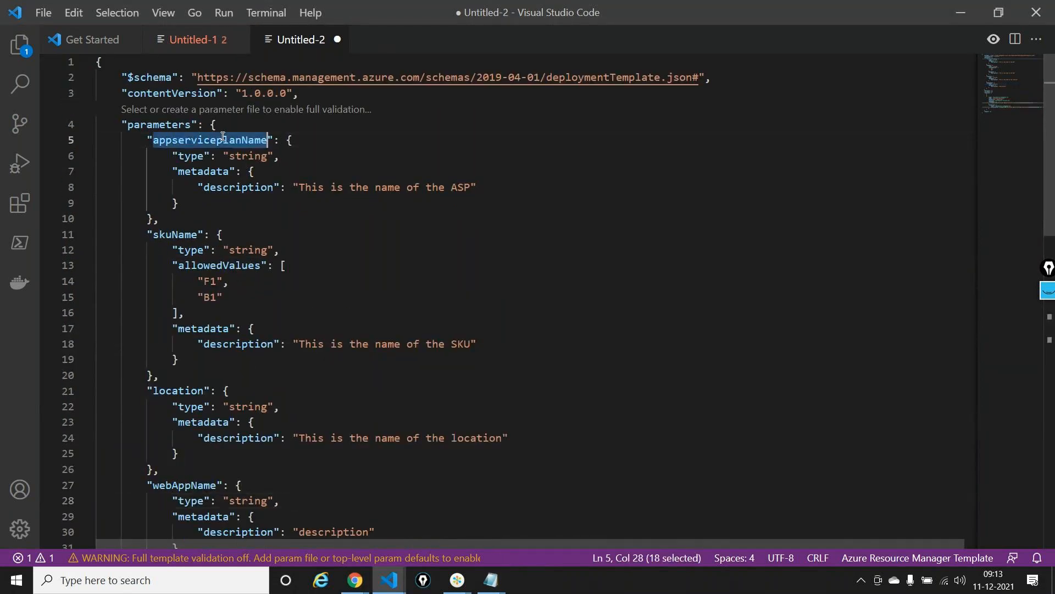
double_click(175, 234)
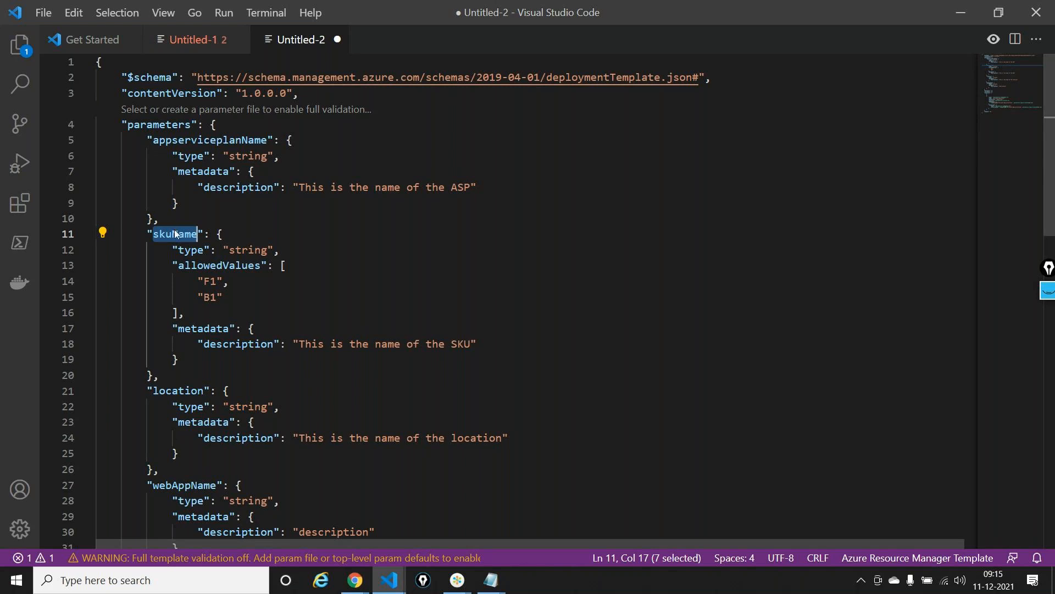
Start saving the template under the file name webaparm, with JSON as the file type
key(ctrl+s)
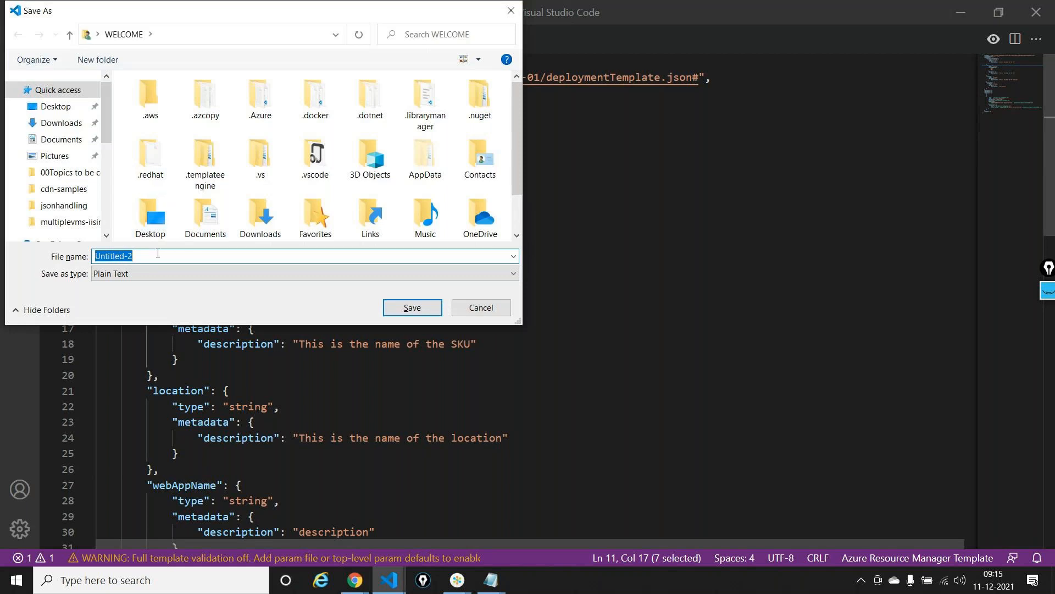
text(webaparm)
click(157, 273)
click(132, 269)
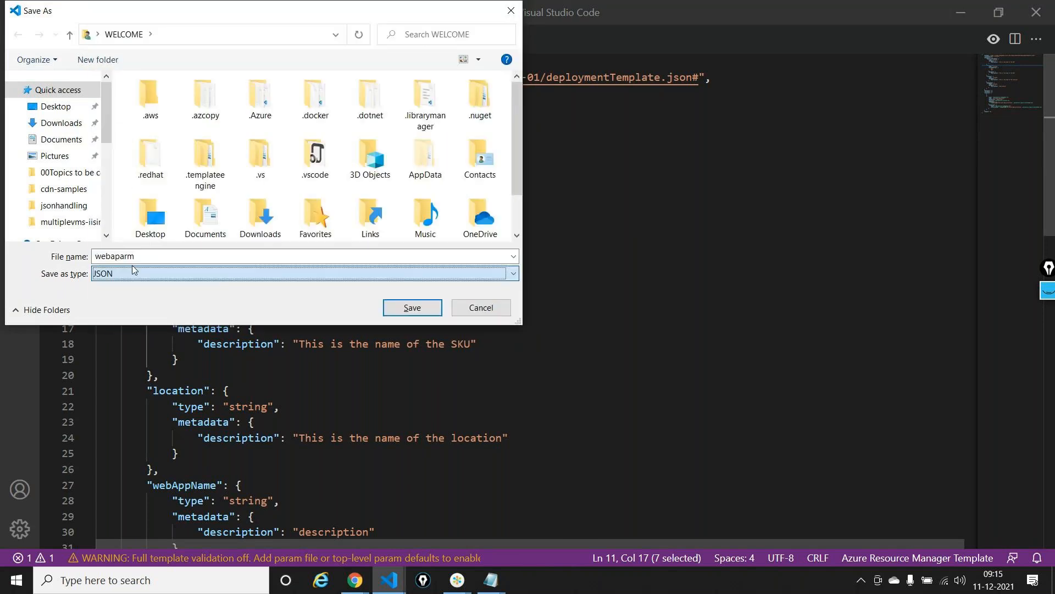
Set the save location to the fullrepo\aspdotnetrepo folder on New Volume (H:)
scroll(109, 173, down, 2)
scroll(109, 173, down, 3)
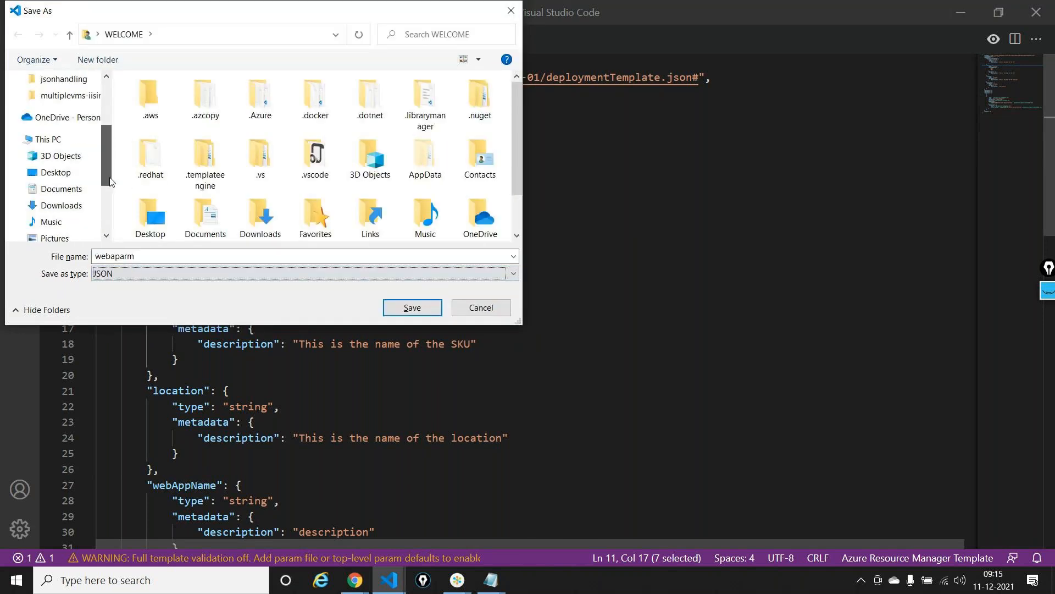
click(60, 200)
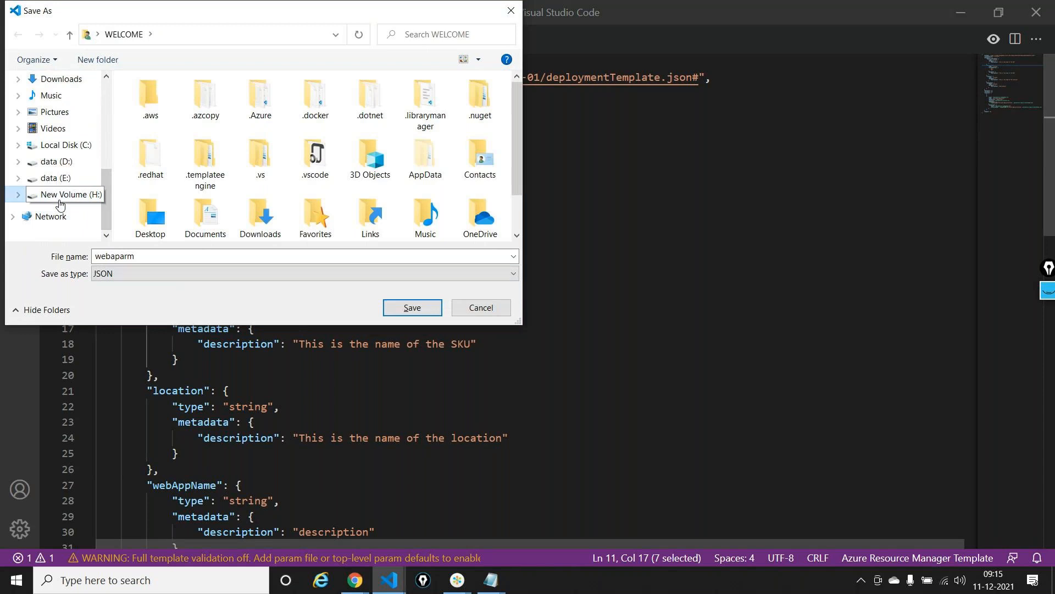
double_click(176, 100)
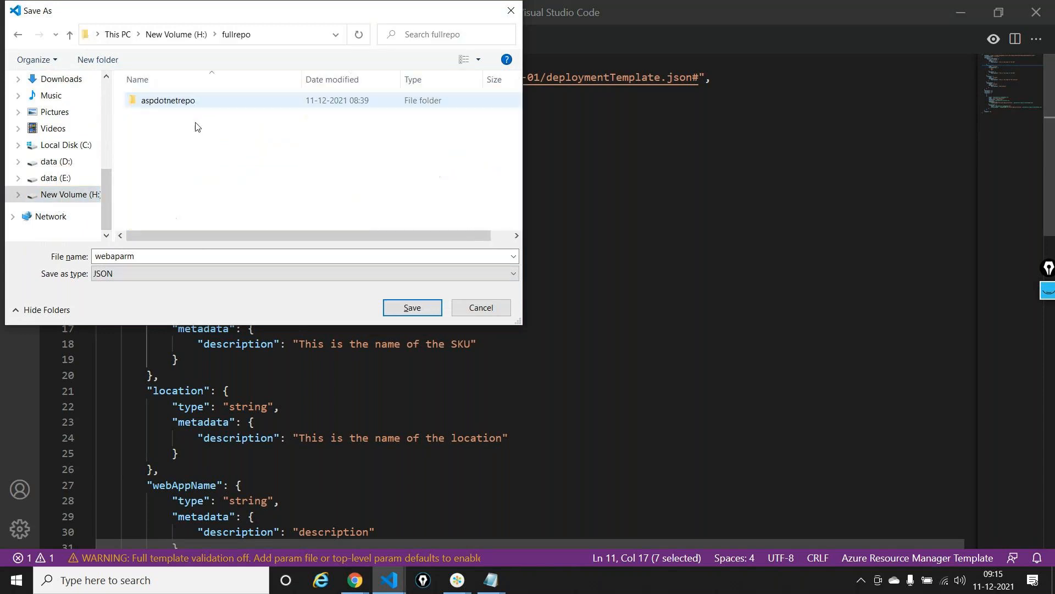
double_click(176, 100)
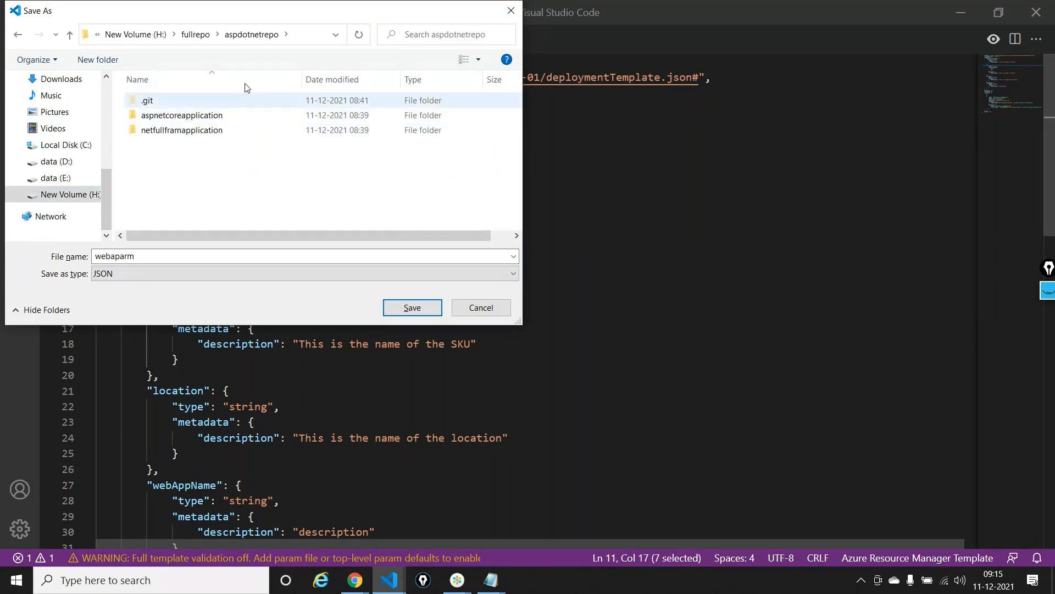
Create a folder named ARMTemplates inside aspdotnetrepo and save the template file in it
click(97, 60)
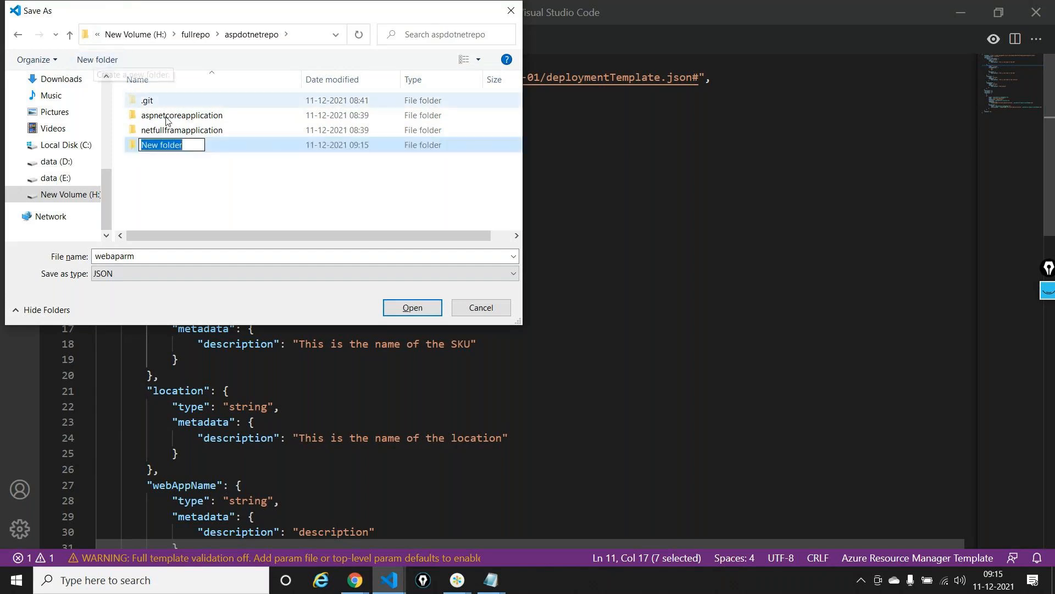
text(ARM)
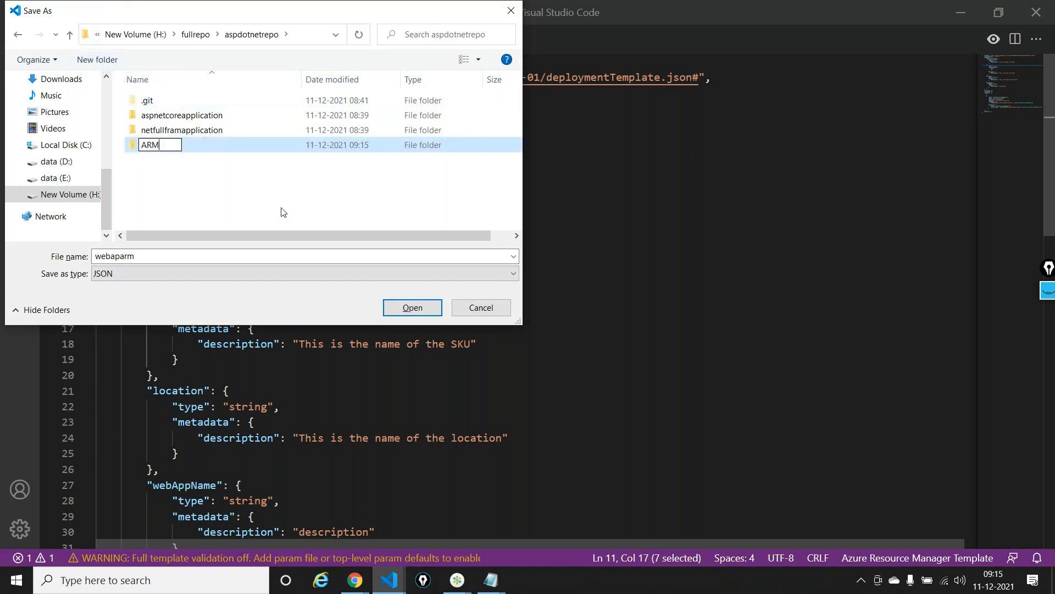
text(Templaes)
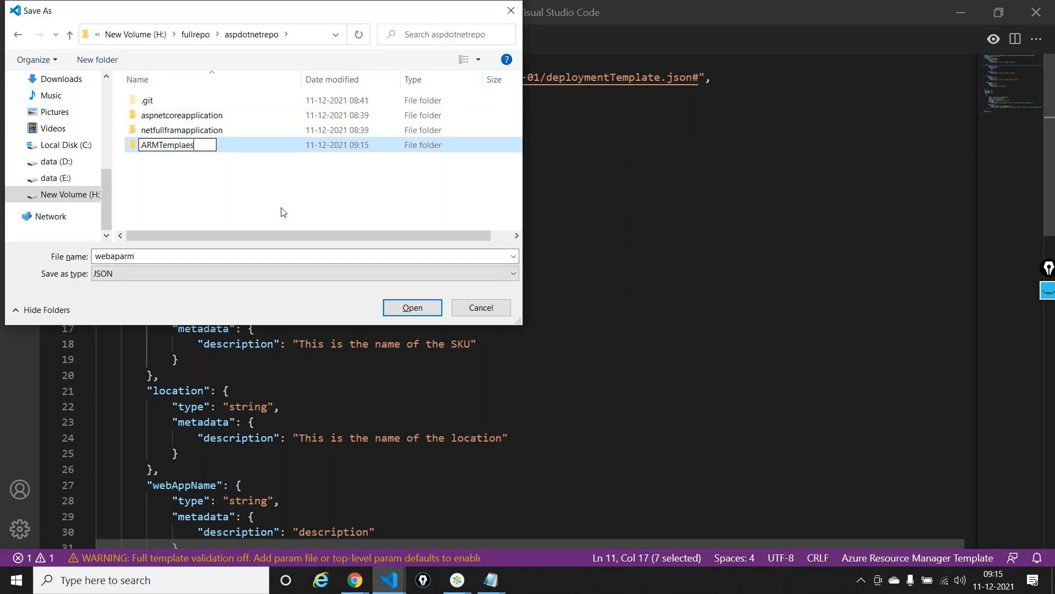
key(BackSpace)
key(BackSpace)
text(tes)
key(Return)
key(Return)
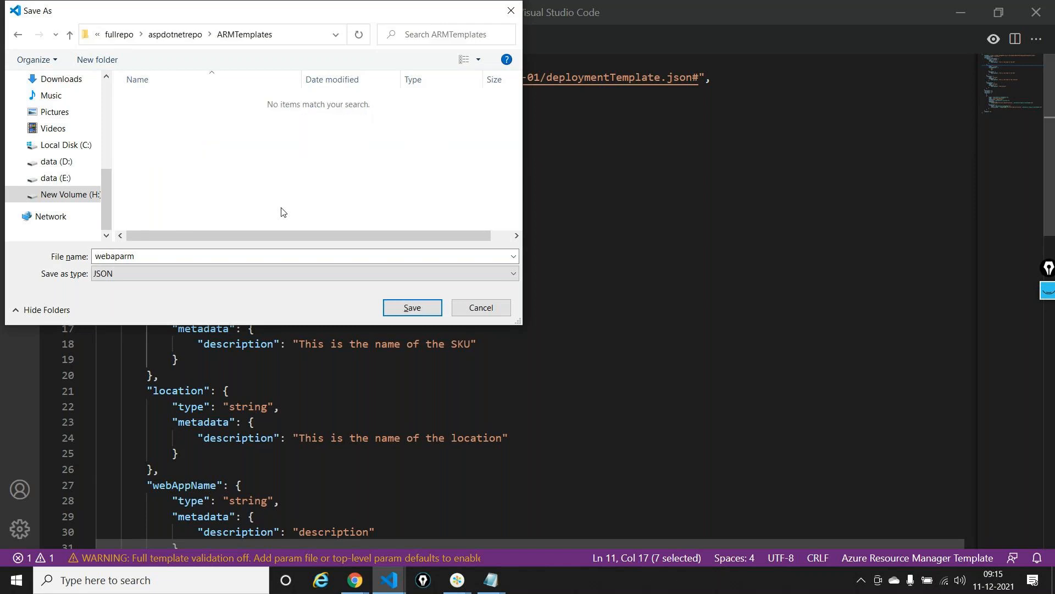
click(410, 306)
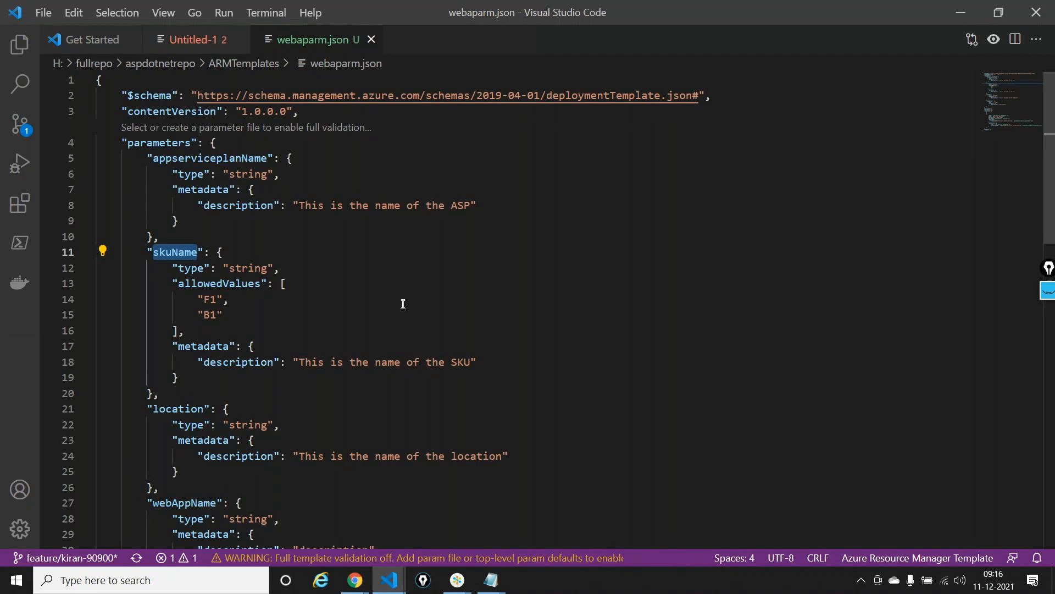
In the aspdotnetrepo Visual Studio Code window, create the branch feature/kiraaerm-78787 from main
click(392, 581)
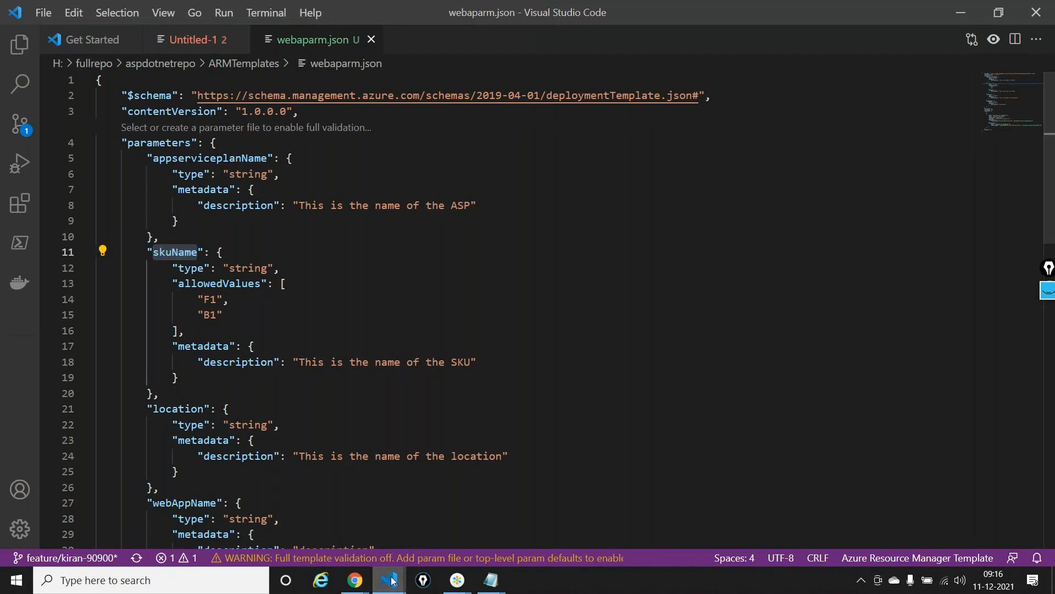
click(316, 509)
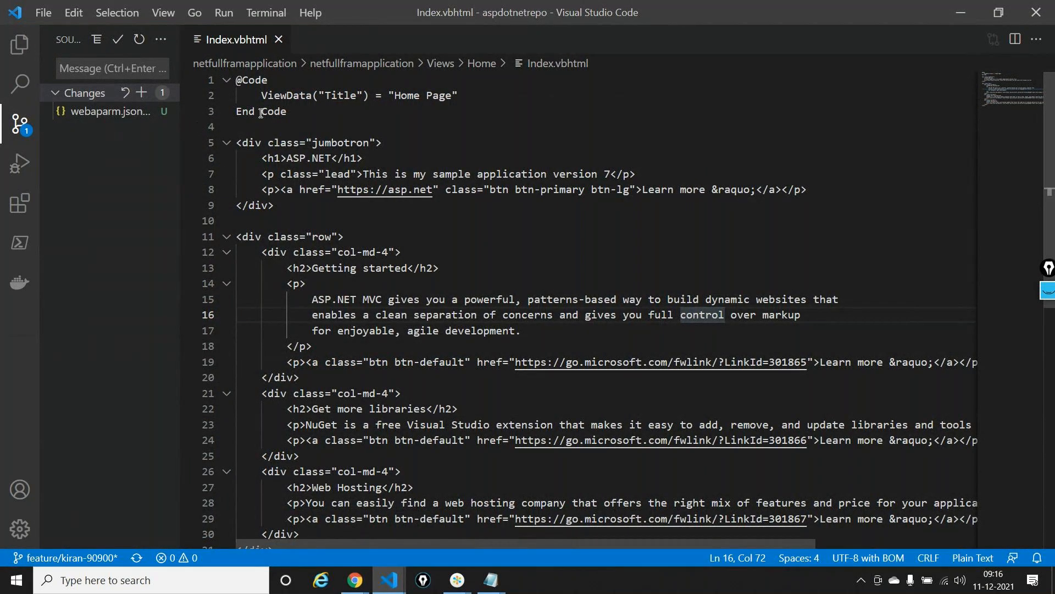
click(45, 558)
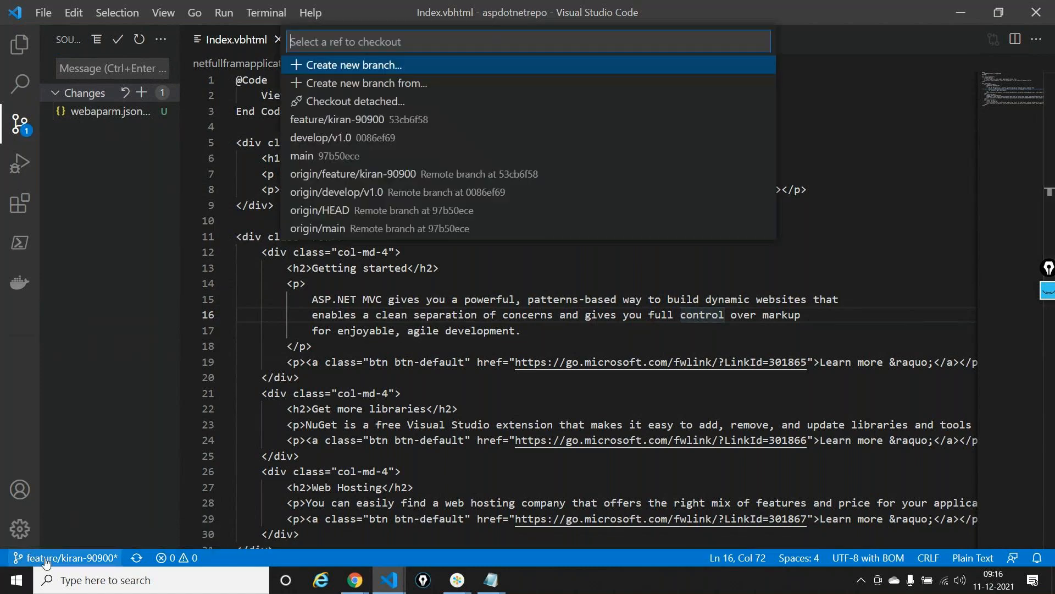
click(405, 82)
text(fea)
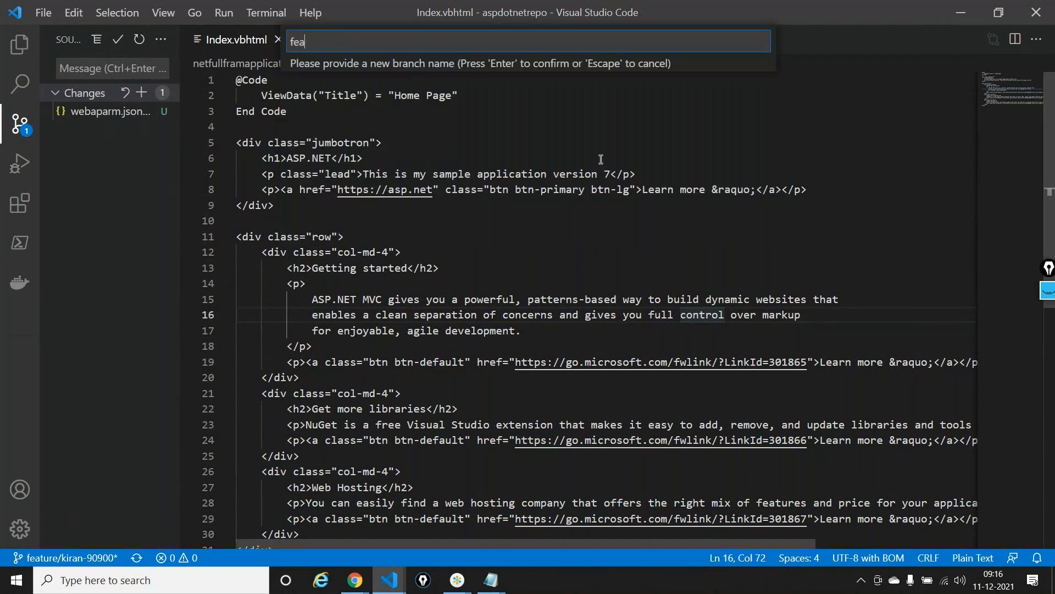
text(ture/kiraaerm-78787)
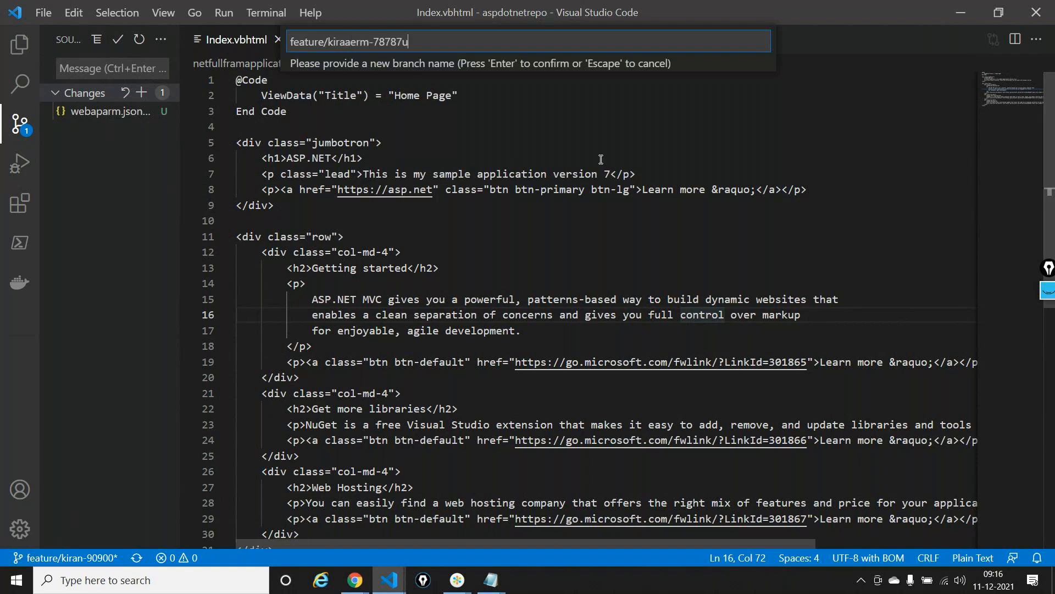
key(Return)
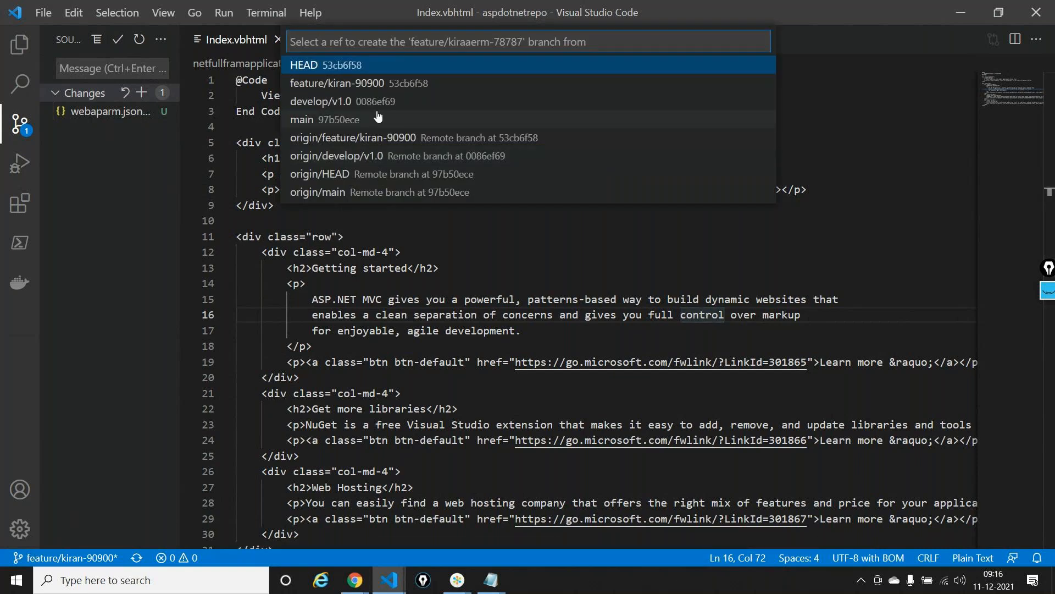
click(377, 116)
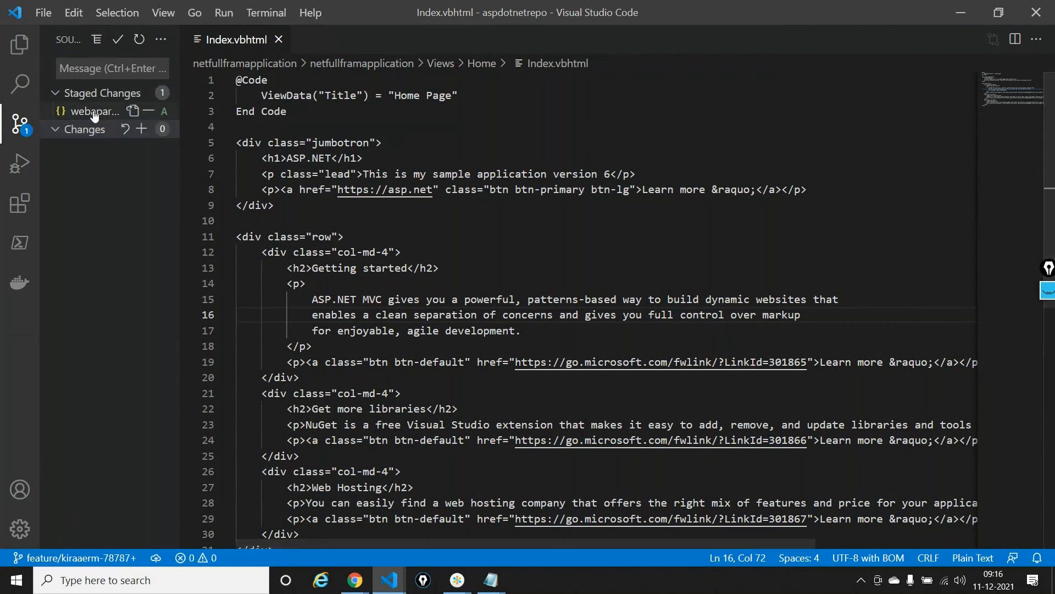
Commit webaparm.json with the message "Pushing ARM template" and publish the branch
click(98, 77)
text(Pushin)
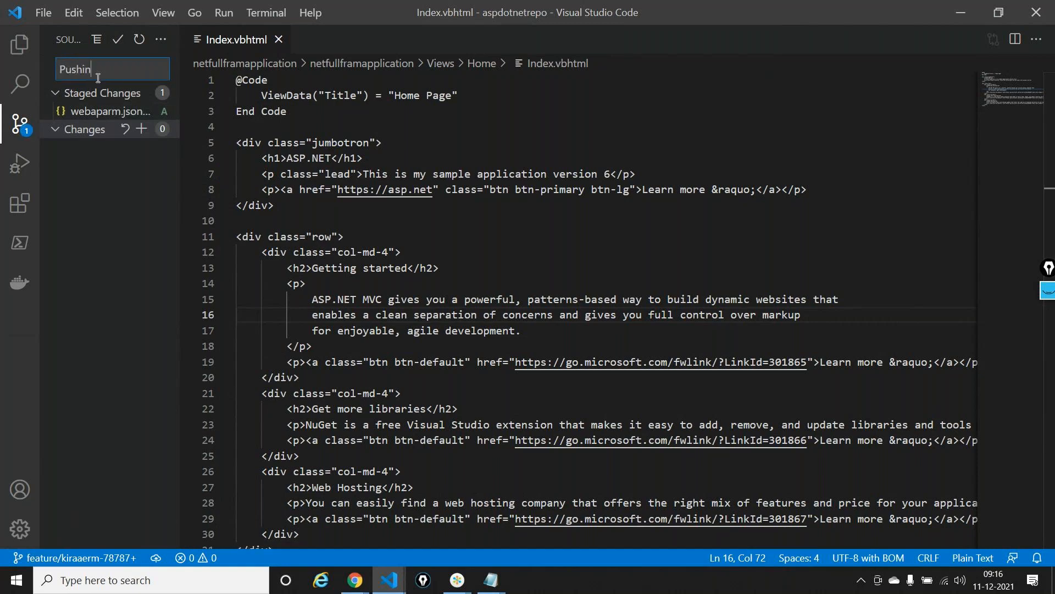
text(g ARM template)
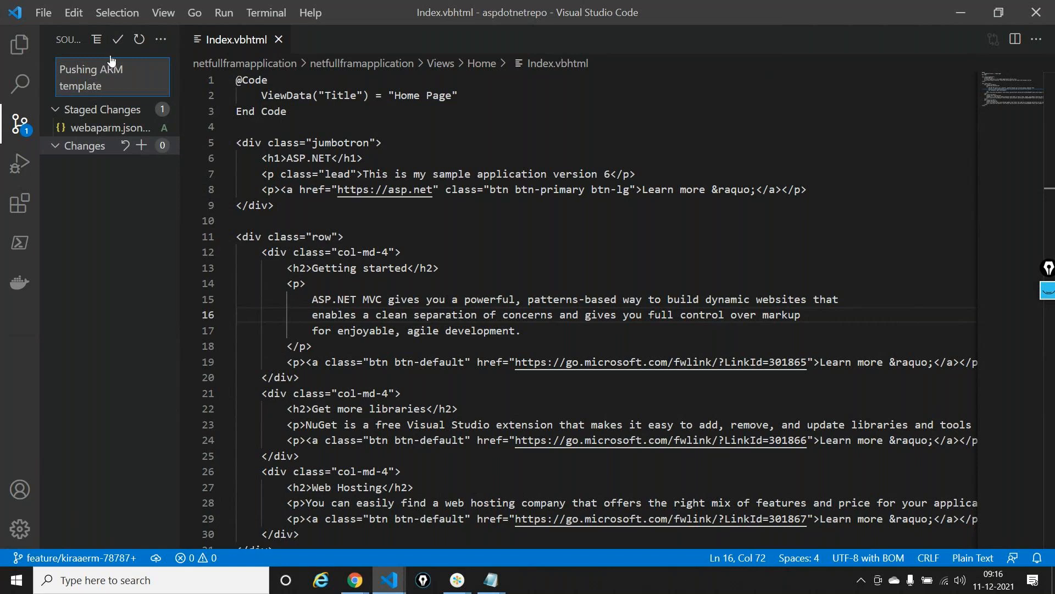
click(114, 44)
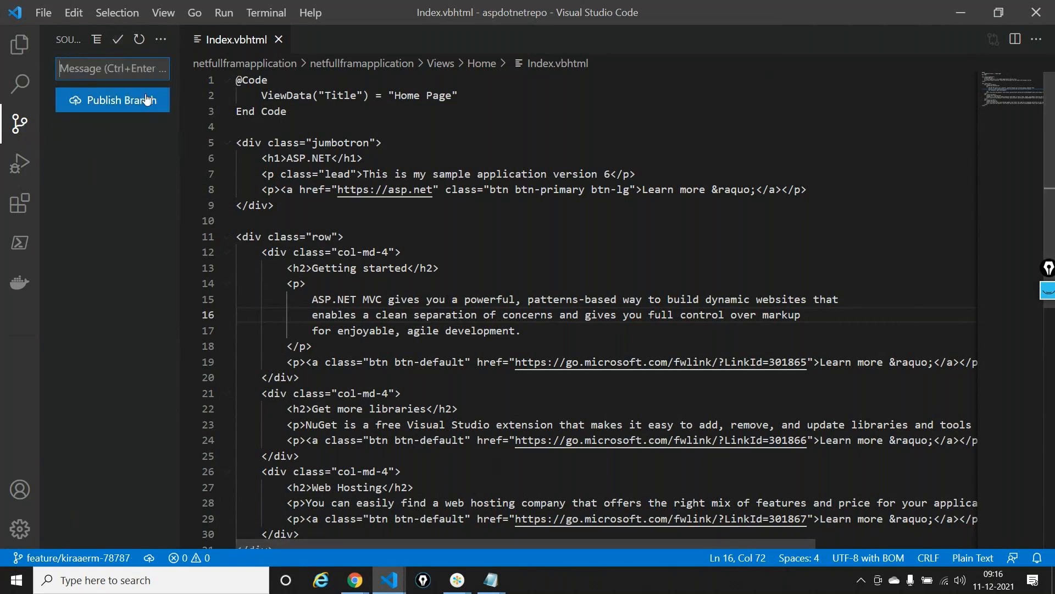
click(146, 100)
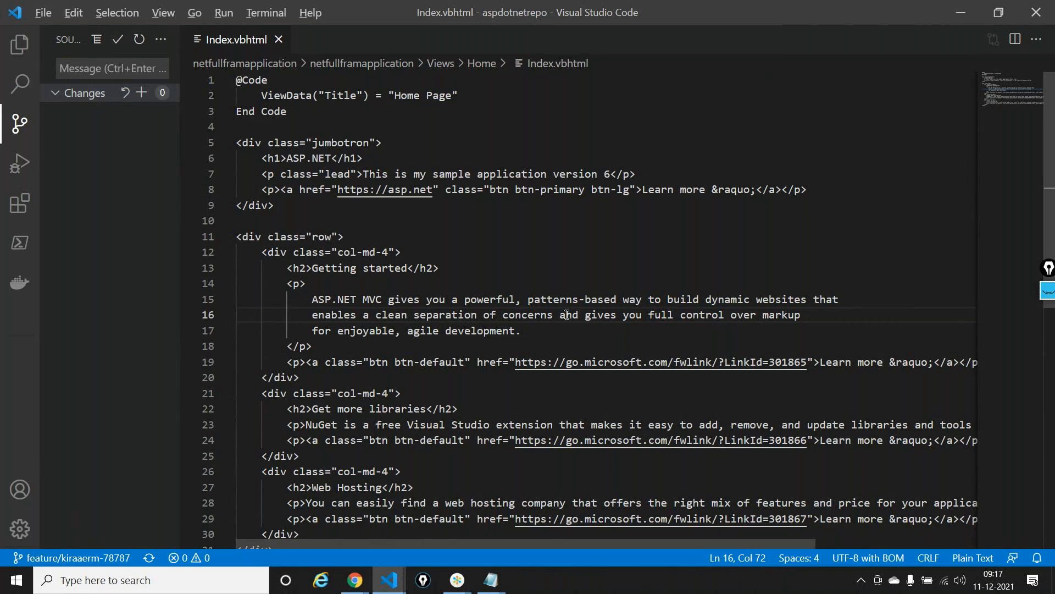
Switch to the Chrome window with the netpipeline-release definition in Azure DevOps and close the ASP.NET home page
key(alt+Tab)
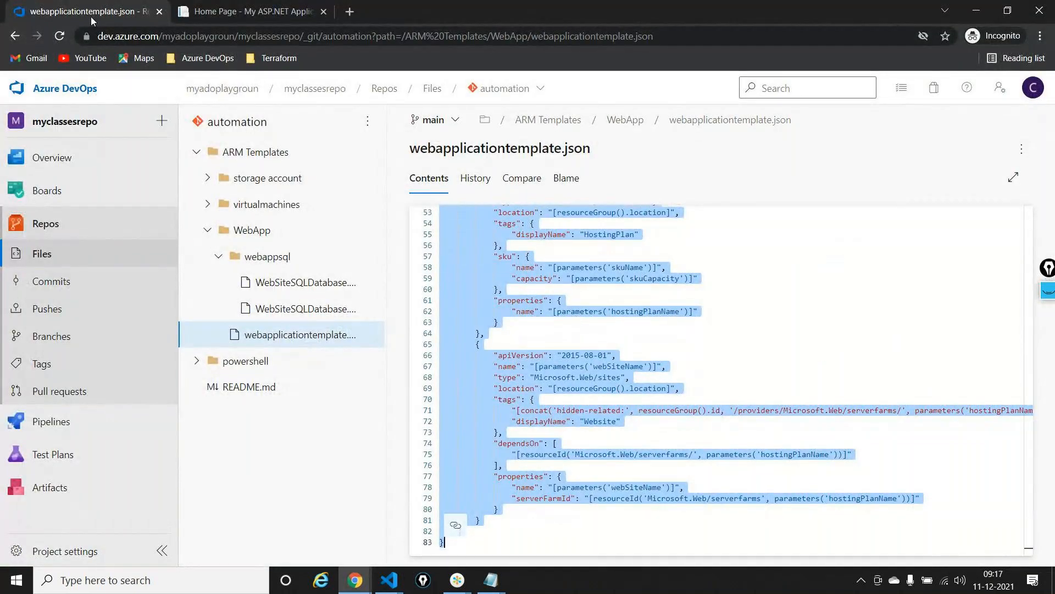
click(350, 586)
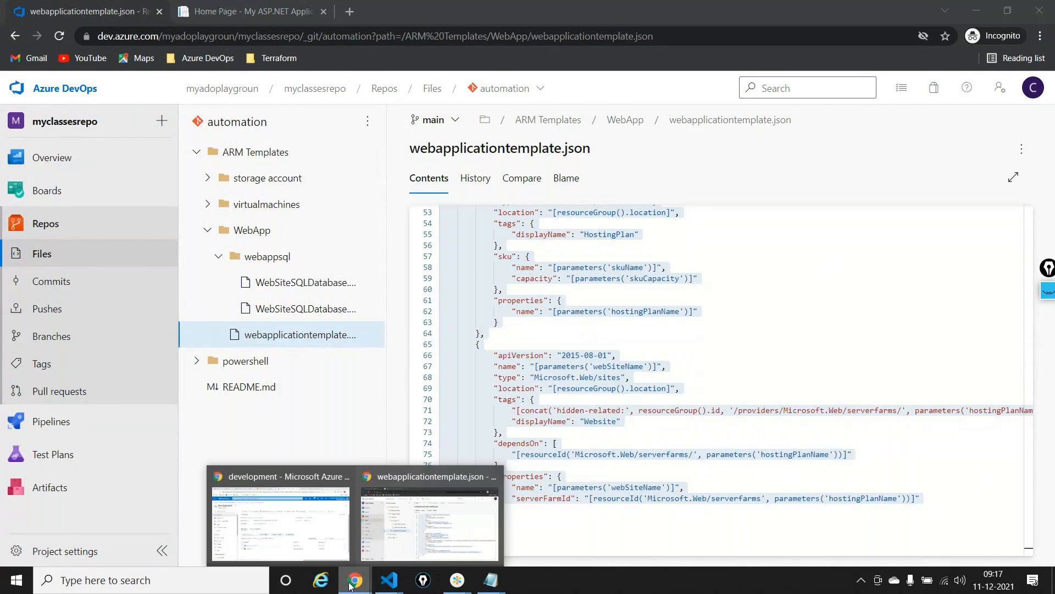
click(281, 517)
click(231, 12)
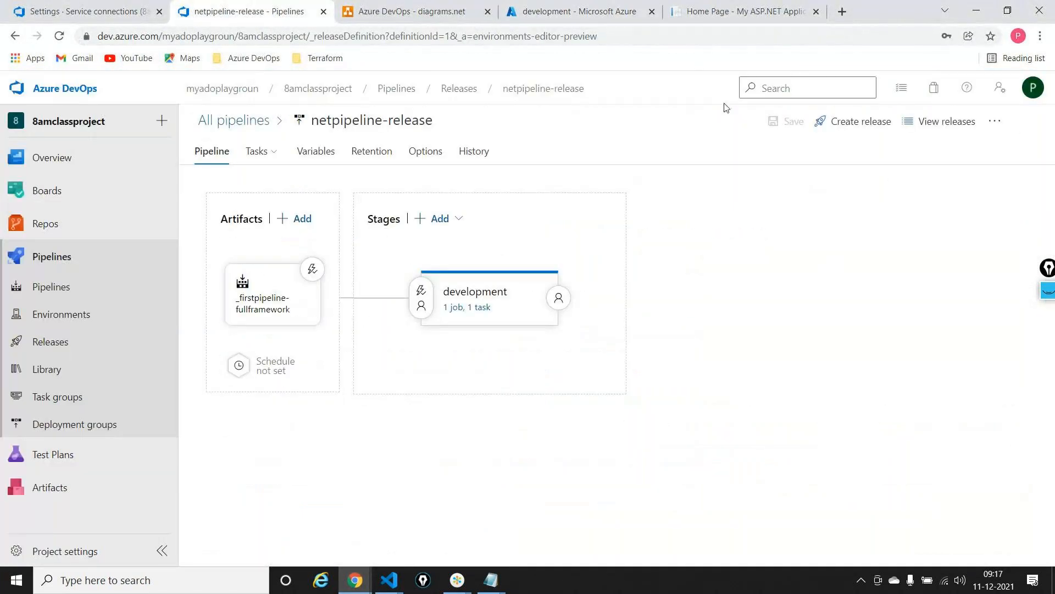
click(816, 11)
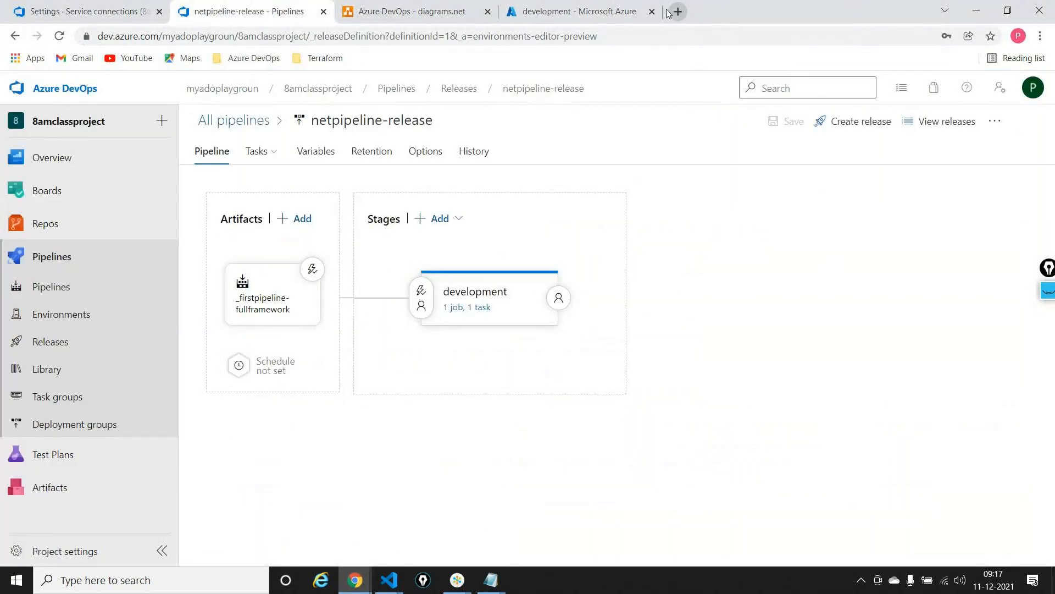
In the Azure portal, delete the DefaultResourceGroup-EUS2 resource group, confirming the deletion with its name
click(615, 11)
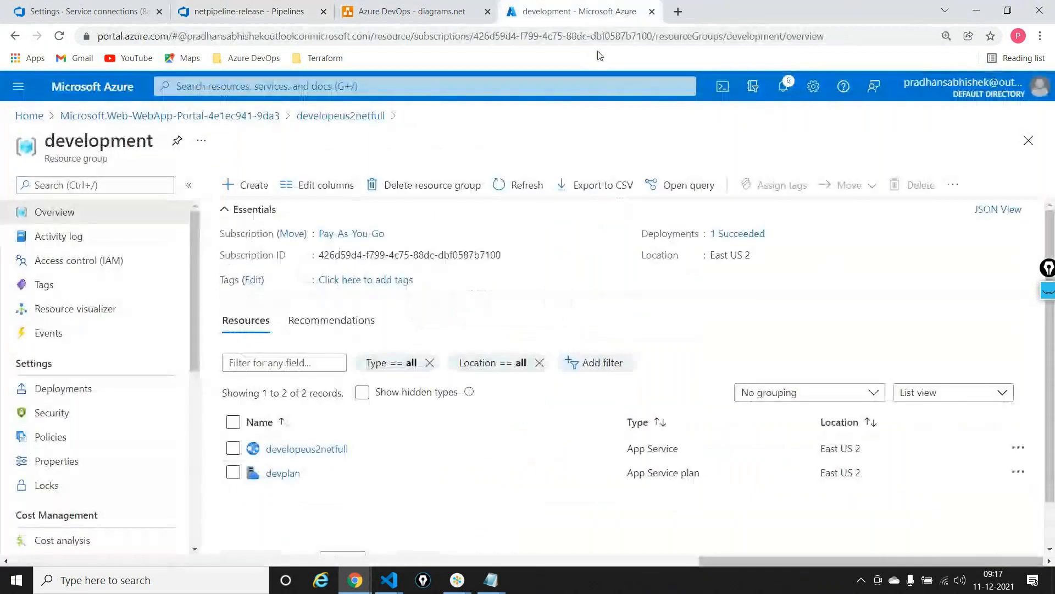
click(93, 87)
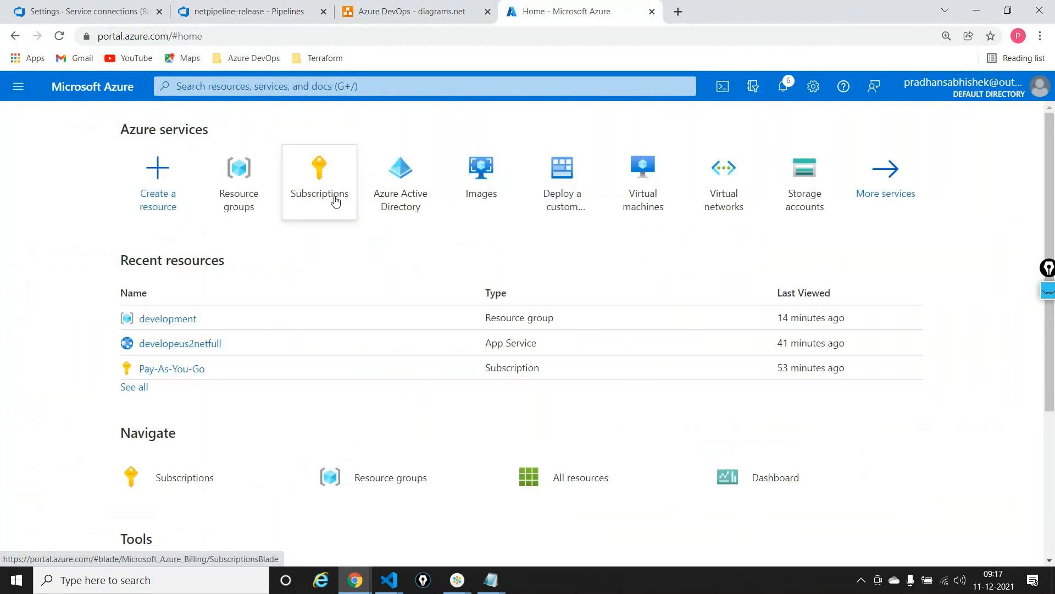
click(263, 189)
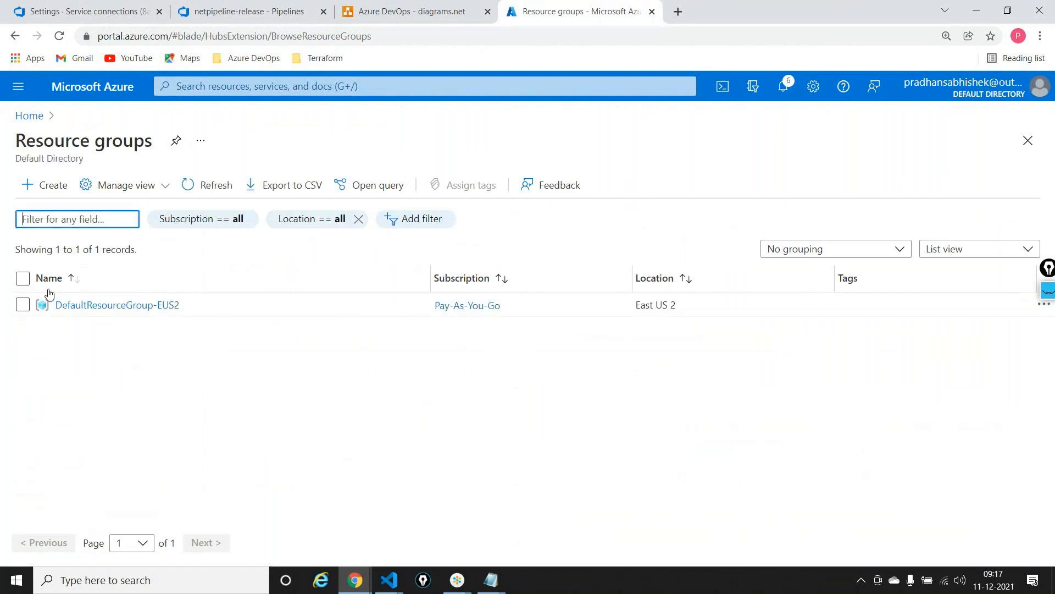
click(84, 305)
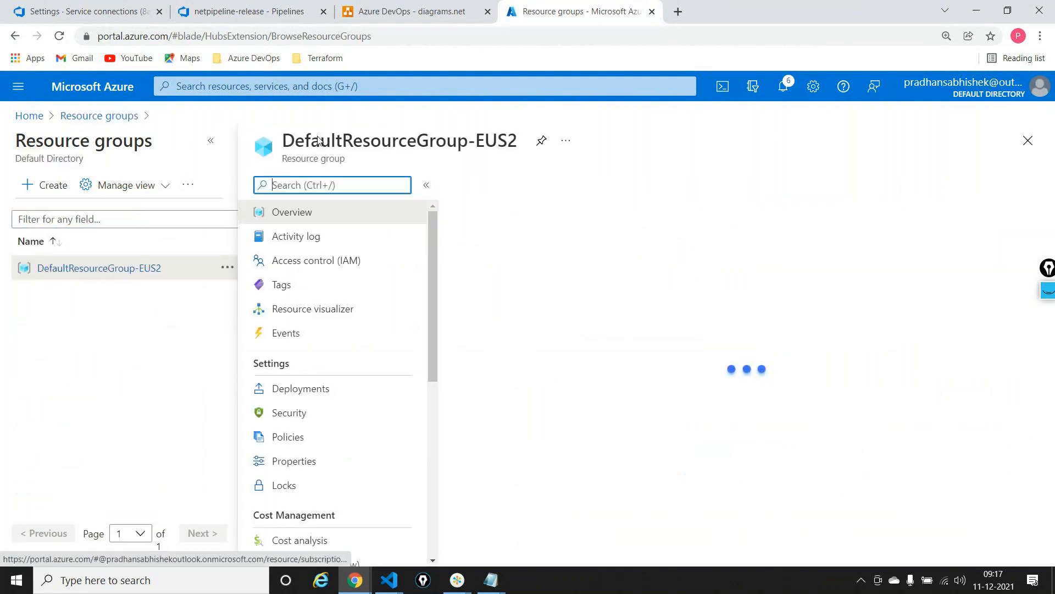
triple_click(318, 137)
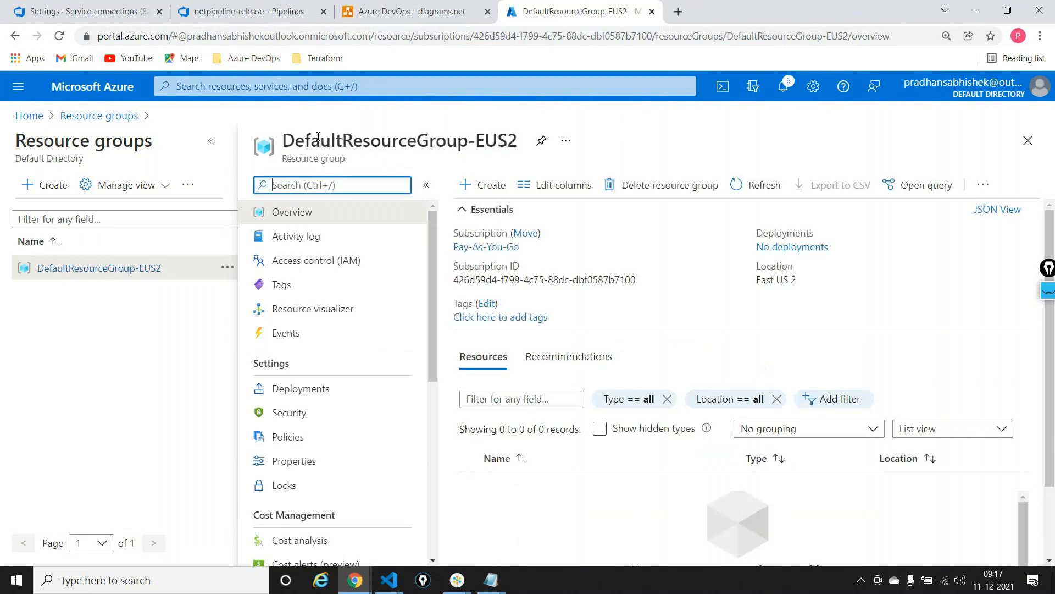
triple_click(384, 141)
key(ctrl+c)
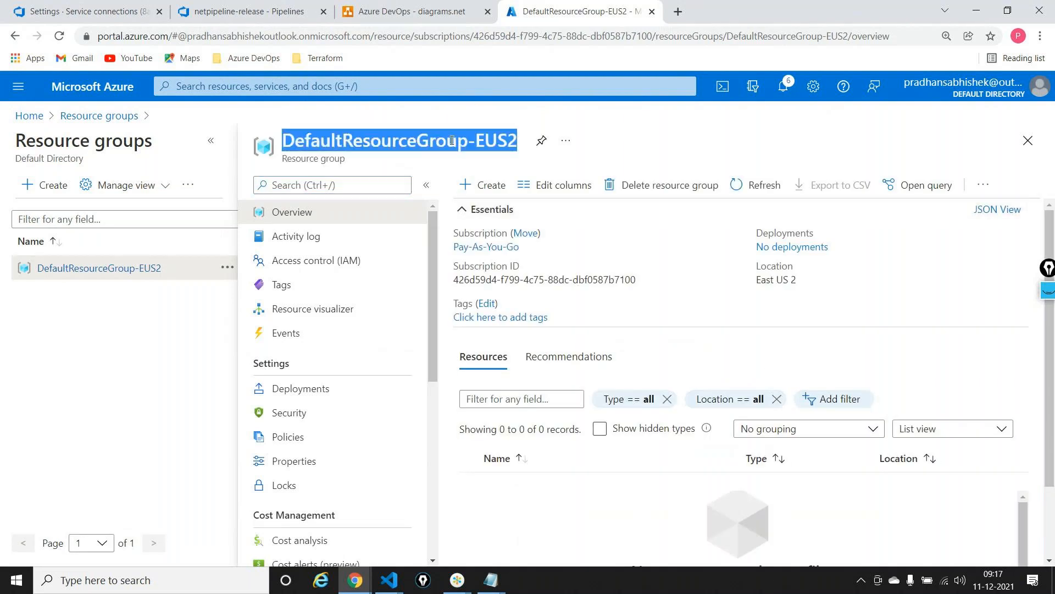
click(664, 184)
click(655, 219)
key(ctrl+v)
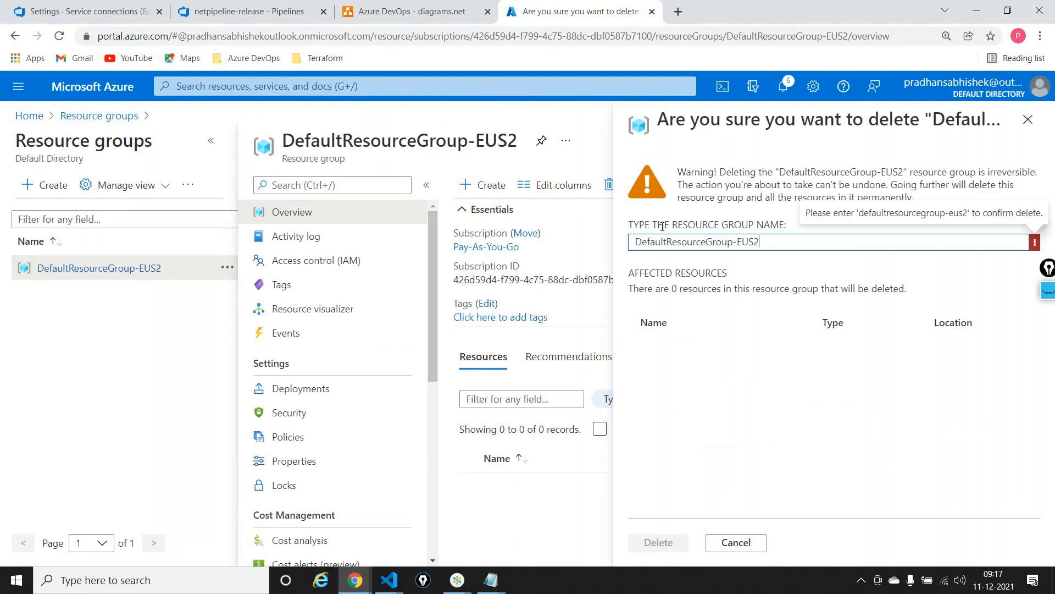
click(658, 542)
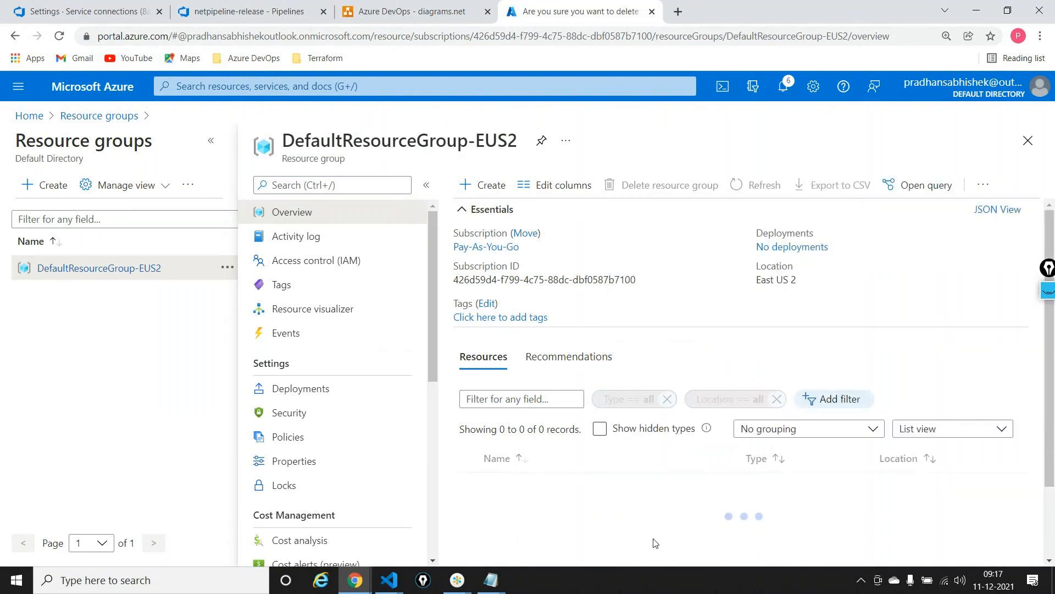
Return to Azure DevOps, close the service connections page and open the ARMTemplates folder on aspdotnetrepo's feature/kiraaerm-78787 branch
click(242, 11)
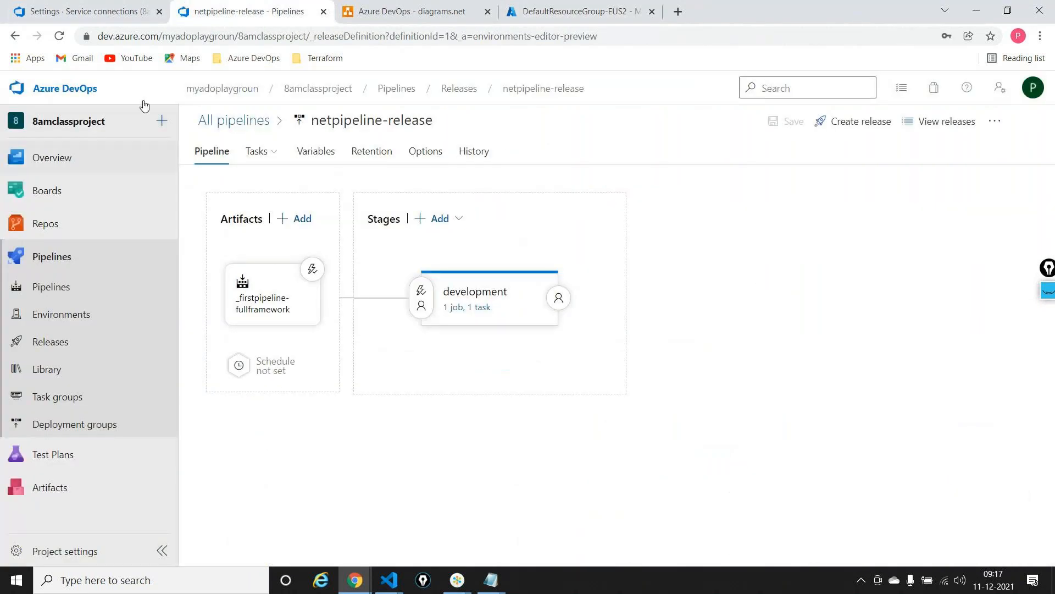
click(159, 11)
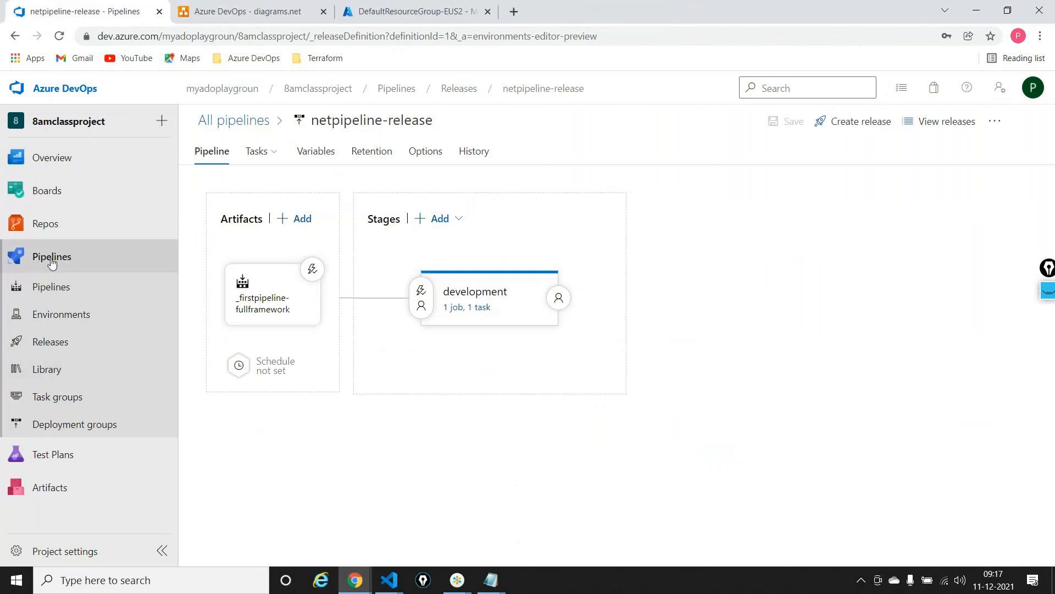
mouse_move(44, 224)
click(240, 248)
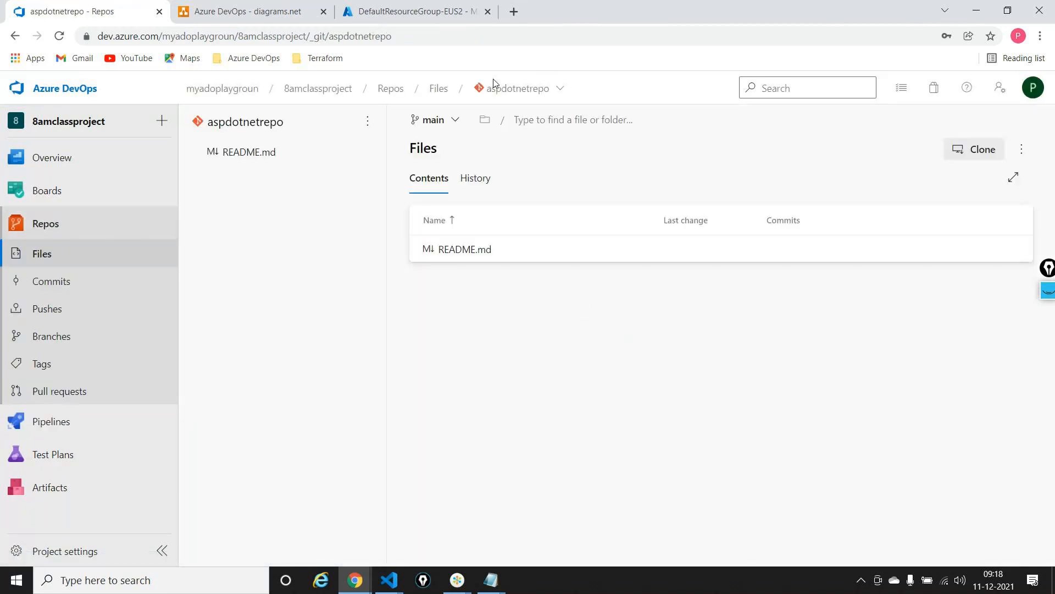
click(450, 119)
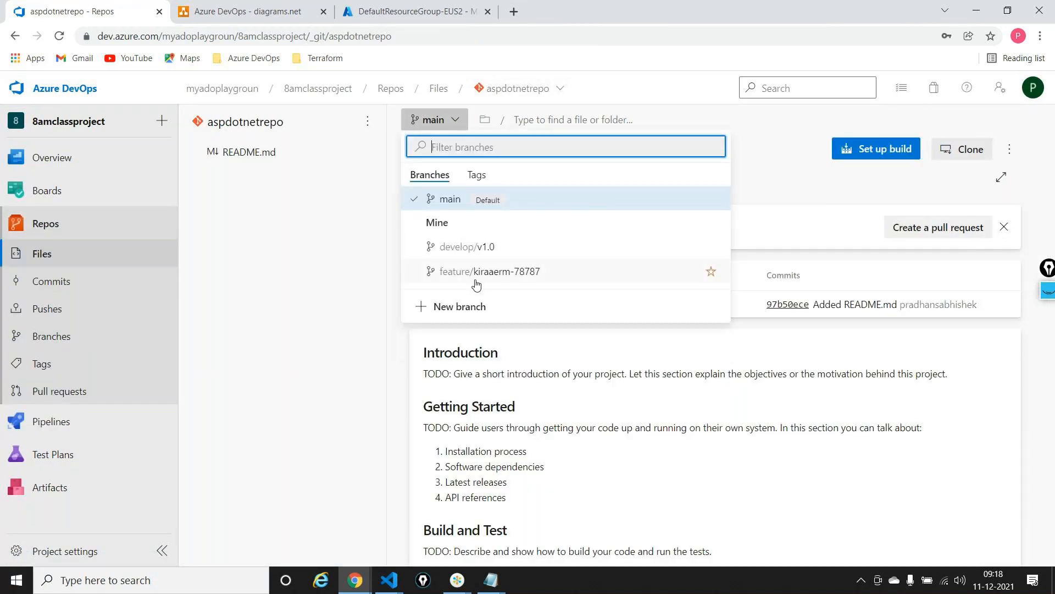
click(475, 278)
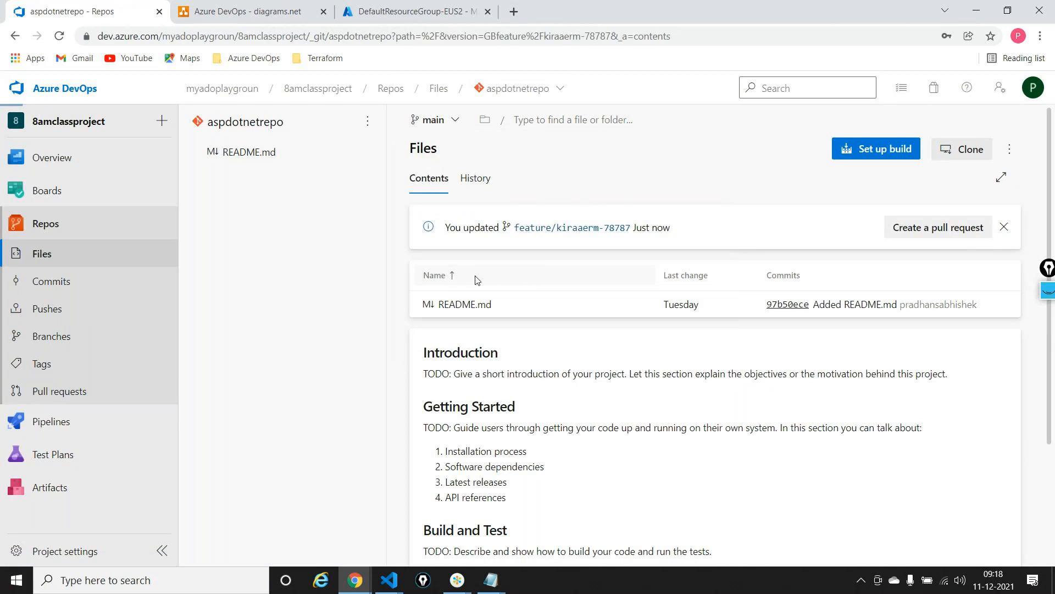
click(482, 302)
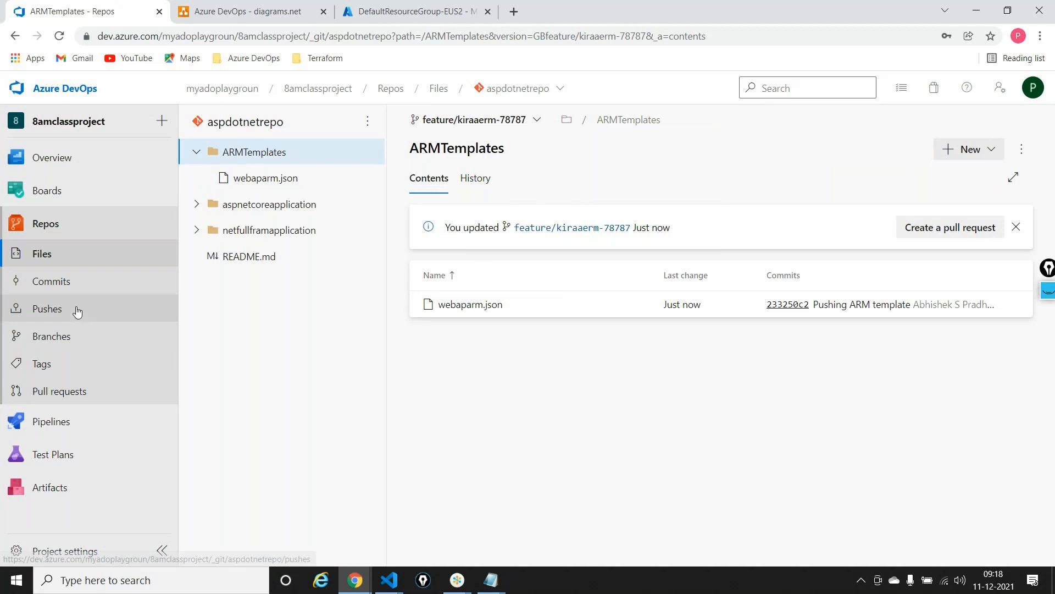
Open the build pipeline firstpipeline-fullframework for editing and bring its full task list into view
mouse_move(78, 422)
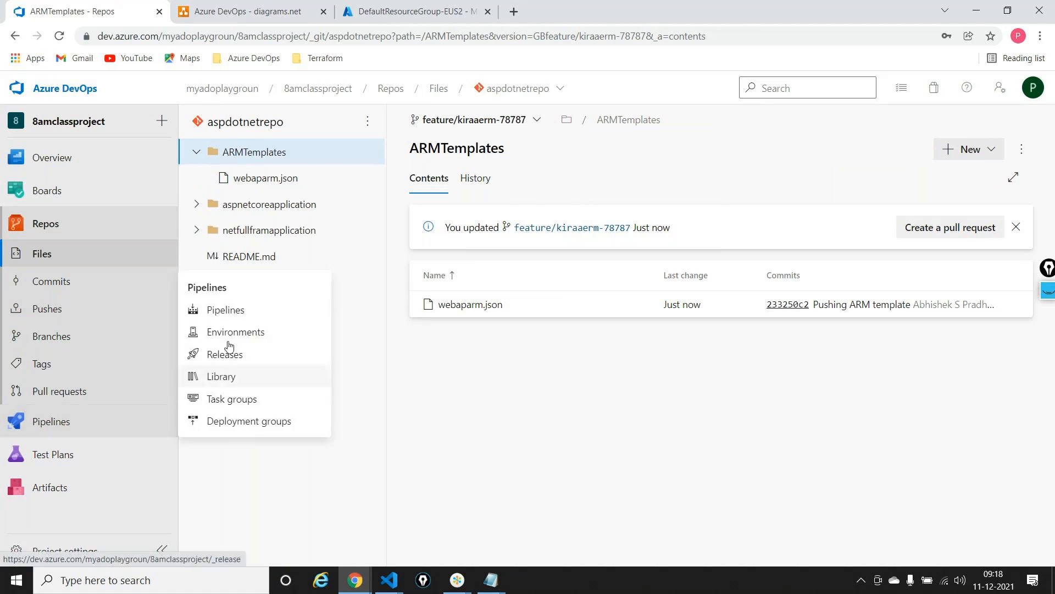
click(229, 312)
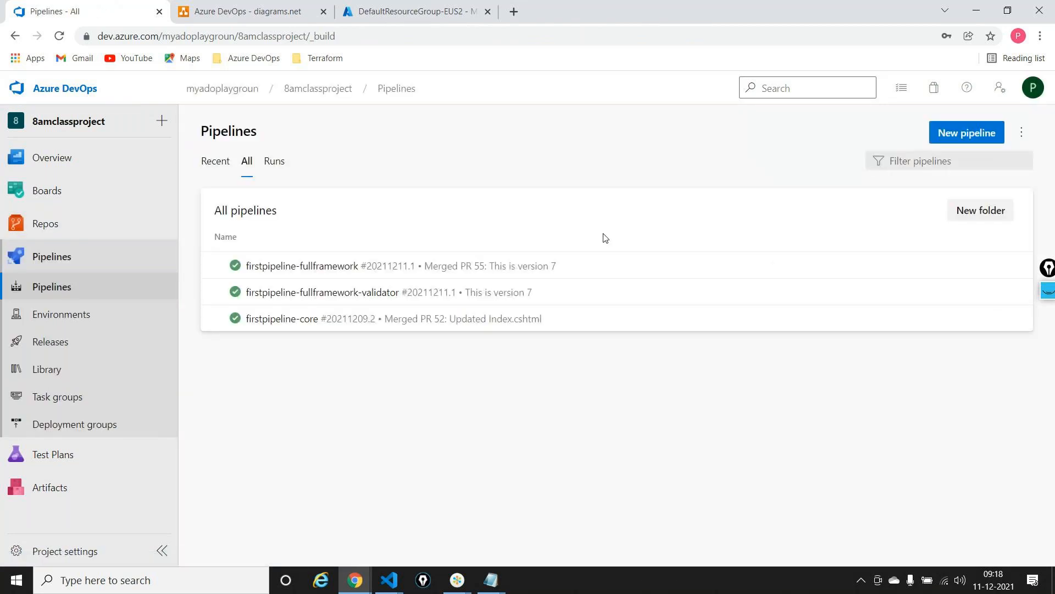
click(324, 268)
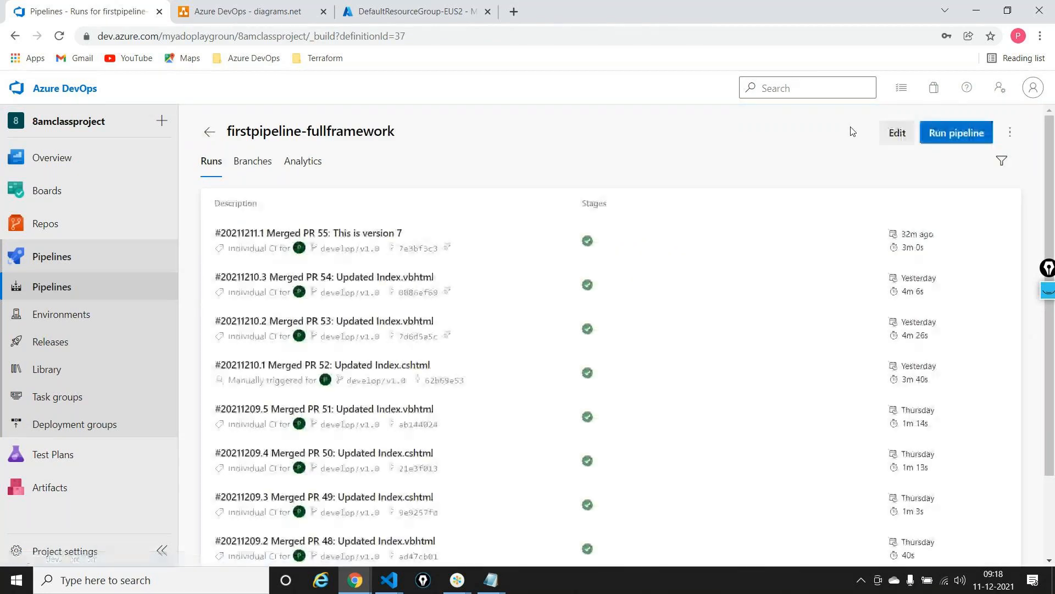
click(897, 132)
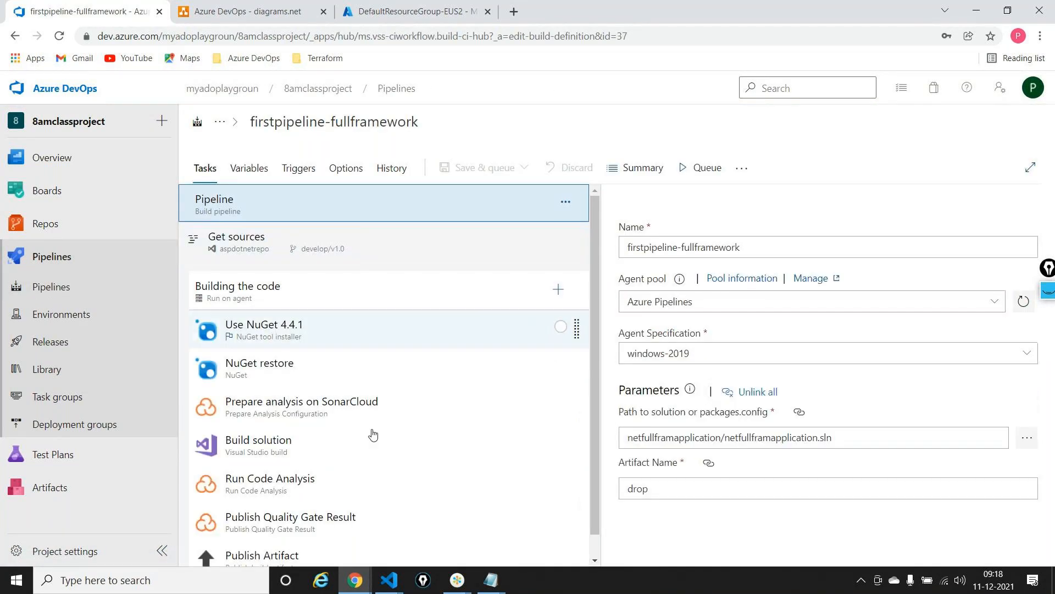
scroll(371, 437, down, 1)
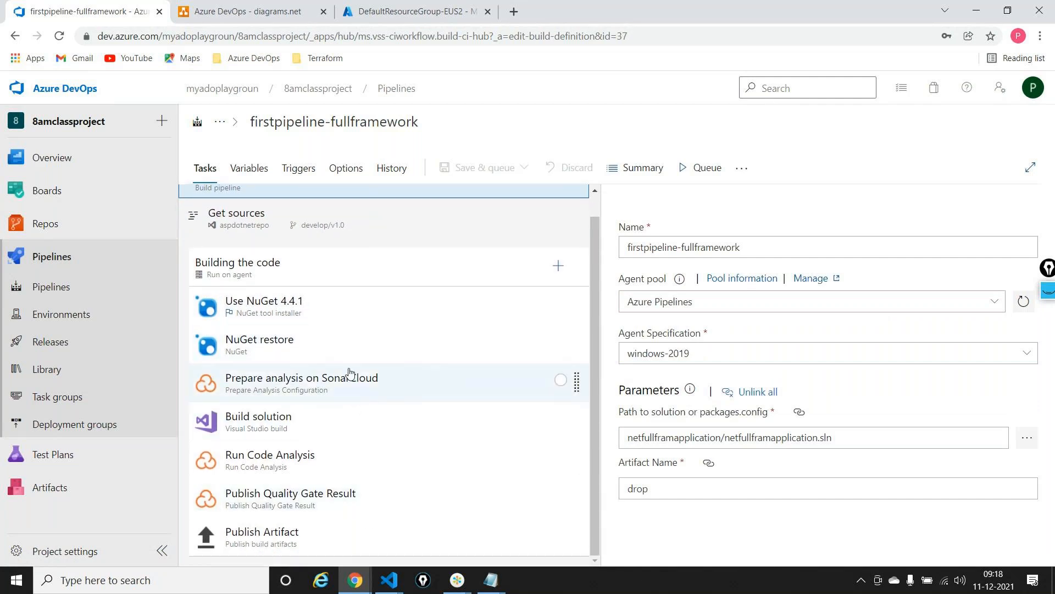
Disable the tasks Prepare analysis on SonarCloud, Run Code Analysis and Publish Quality Gate Result in the build pipeline
click(349, 373)
right_click(349, 373)
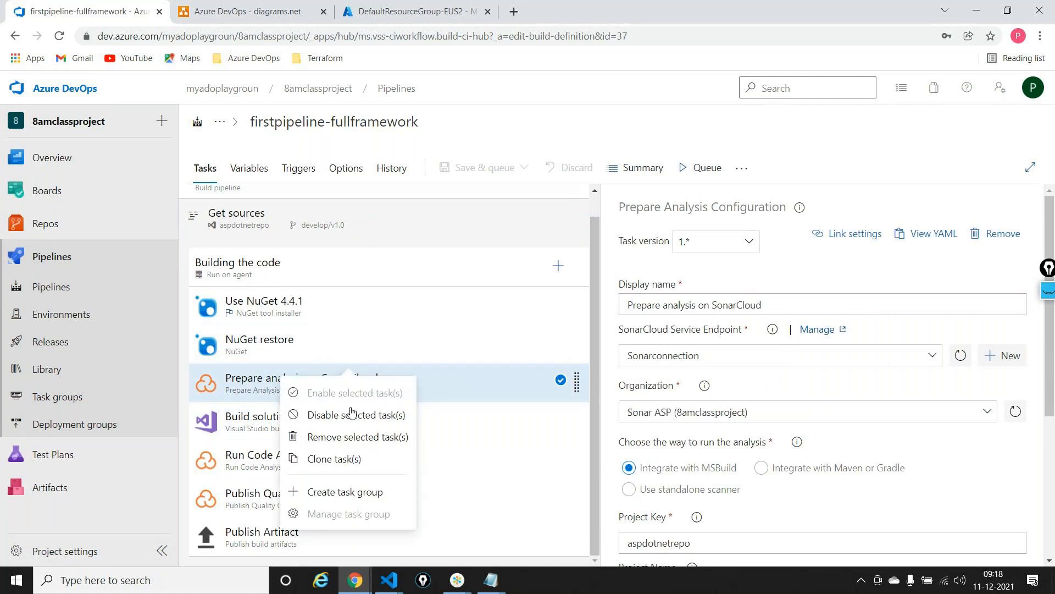
click(352, 413)
click(294, 459)
right_click(294, 460)
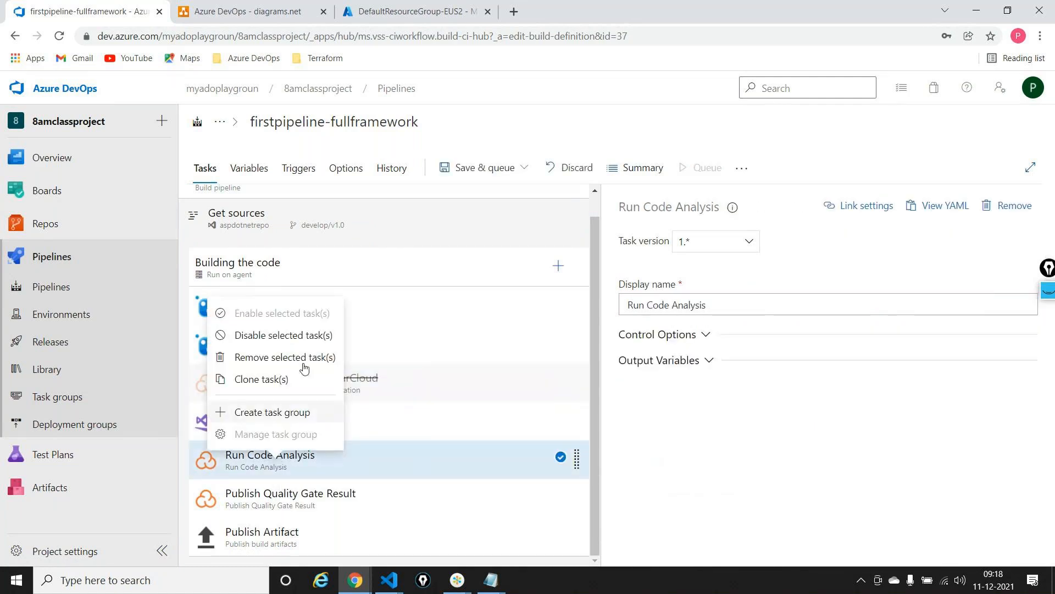
click(283, 334)
click(328, 498)
right_click(328, 497)
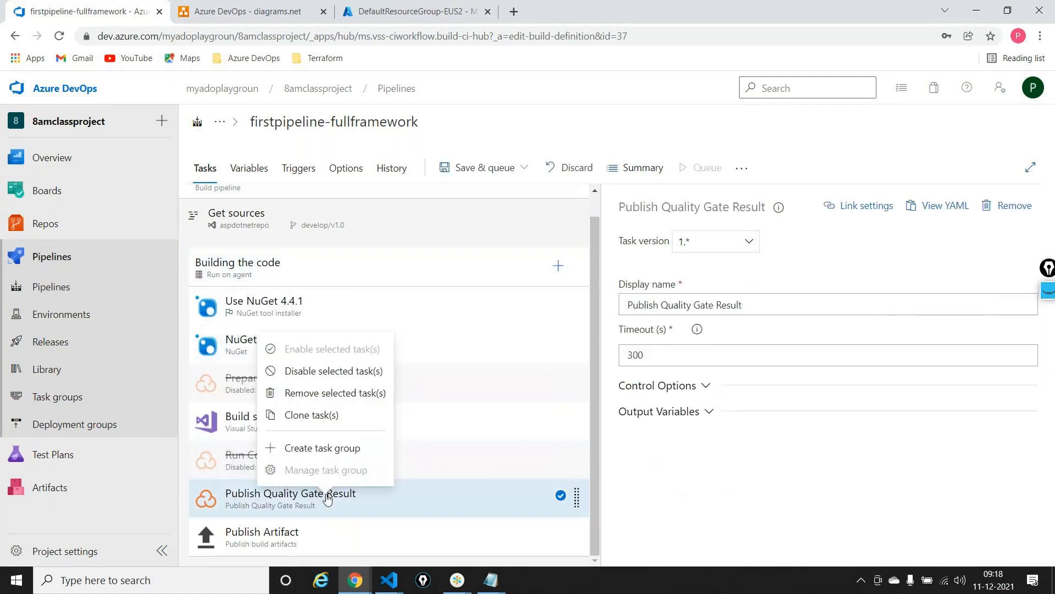
click(347, 370)
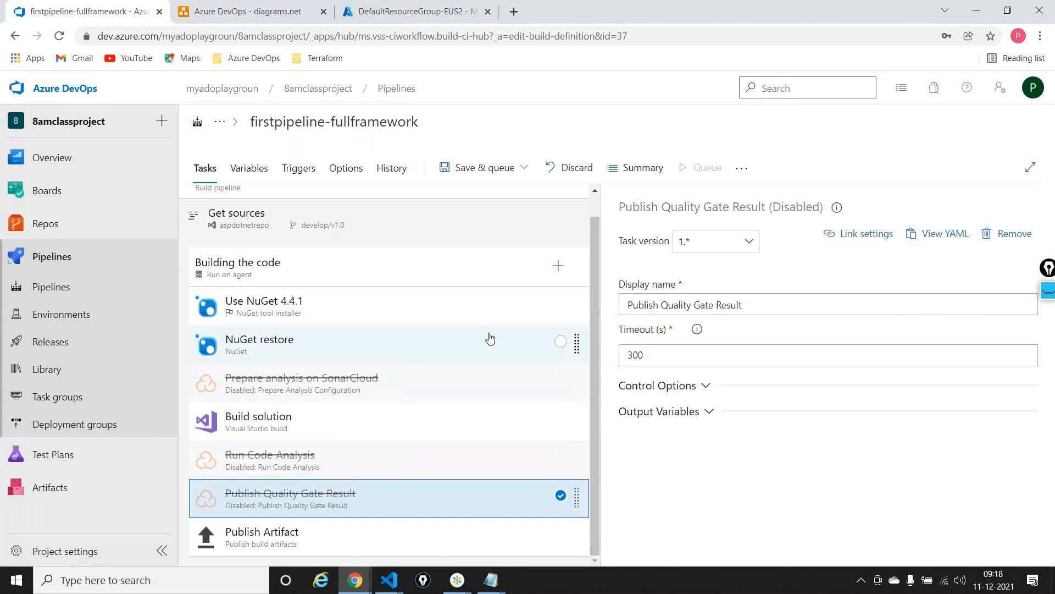
Turn off continuous integration for aspdotnetrepo in the build pipeline's triggers and save the pipeline without queuing a build
click(294, 170)
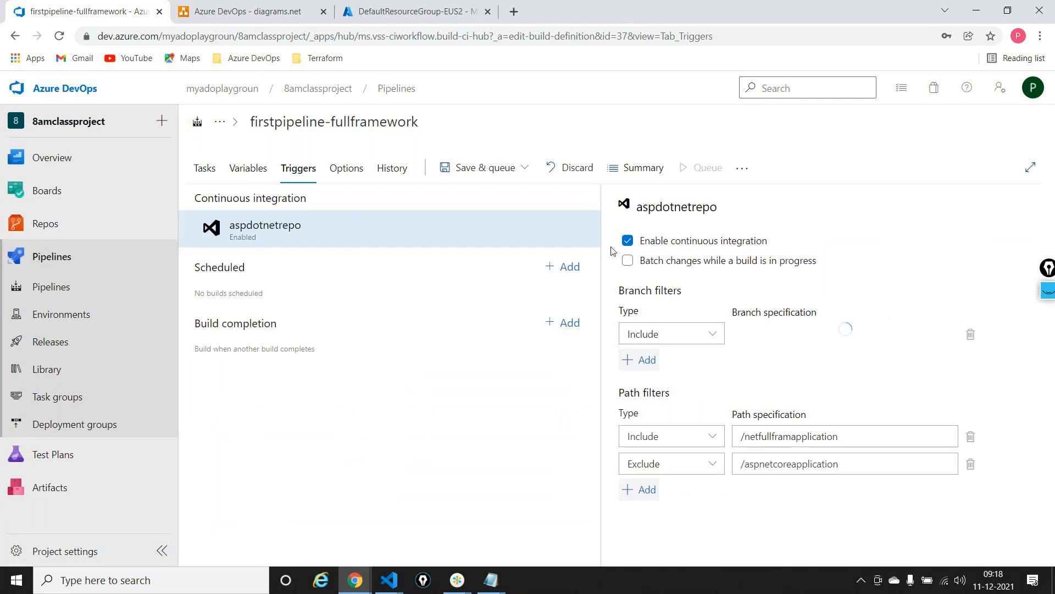
click(627, 240)
click(204, 167)
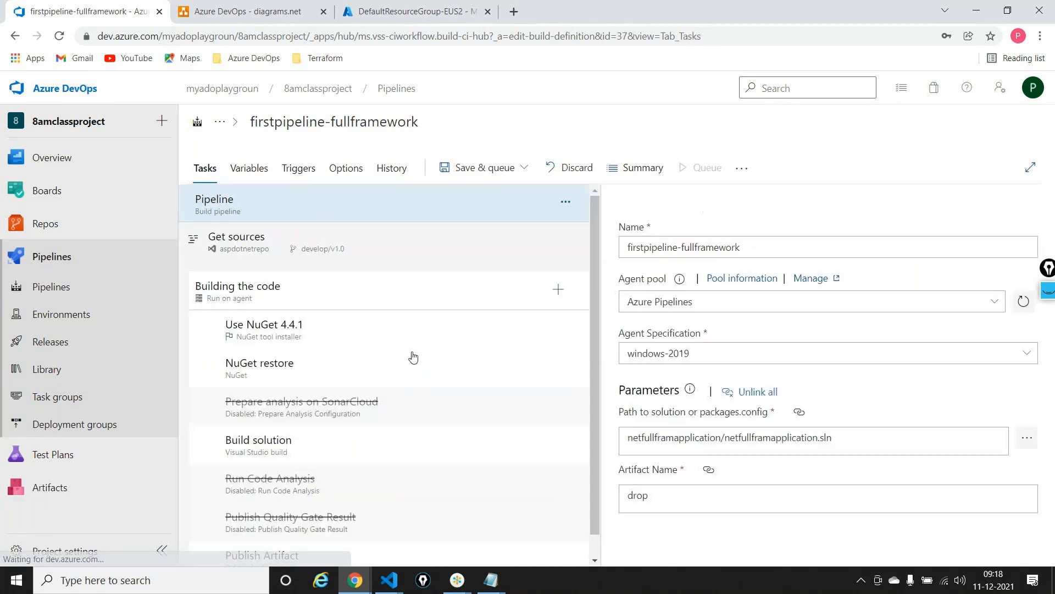
click(486, 167)
click(467, 217)
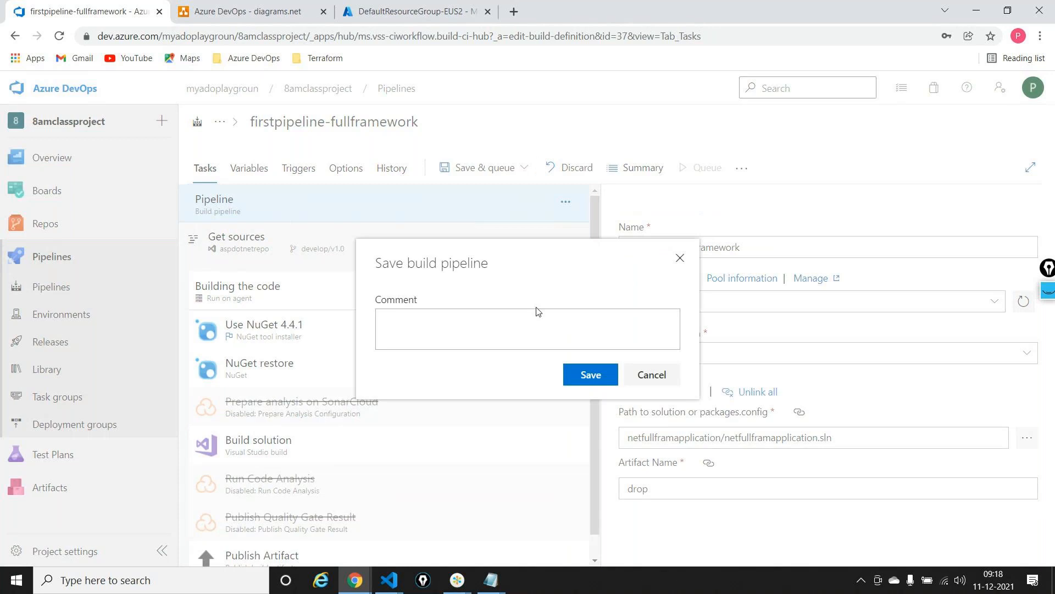
click(570, 370)
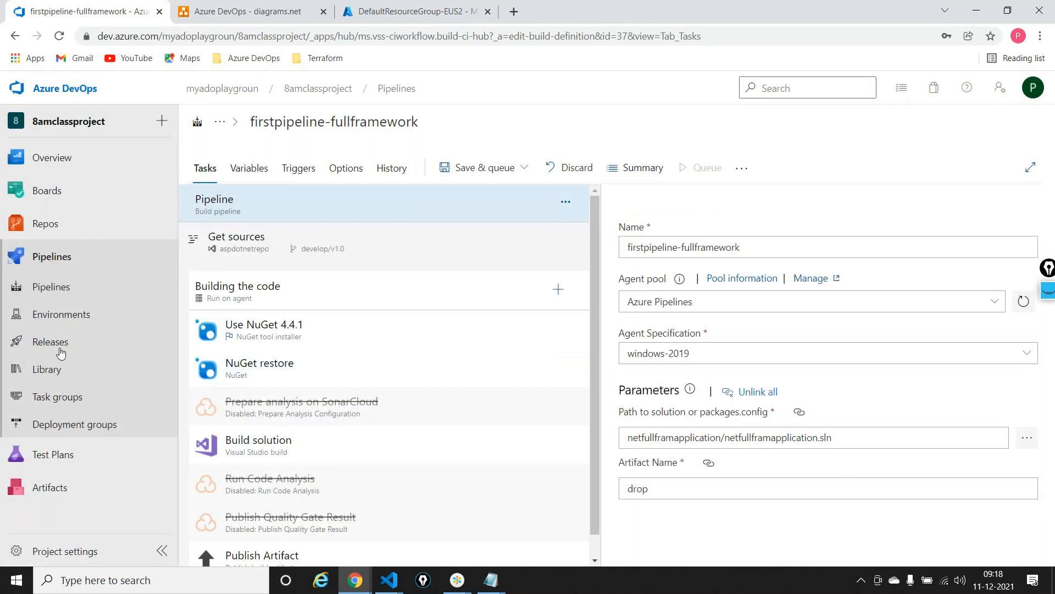
In the netpipeline-release definition, disable the continuous deployment trigger of the _firstpipeline-fullframework artifact and save the release pipeline
click(60, 349)
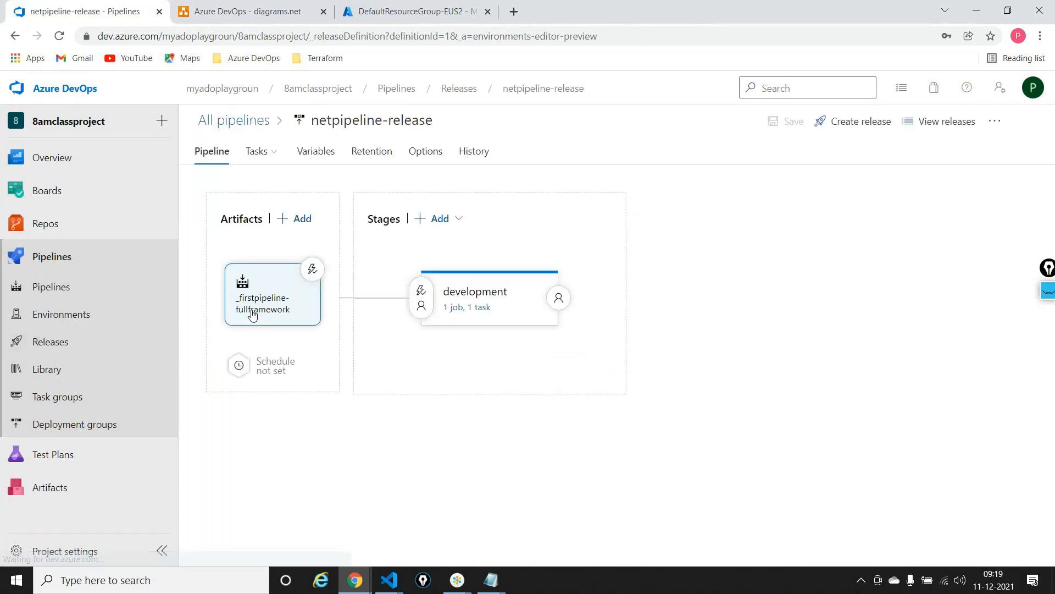
click(313, 269)
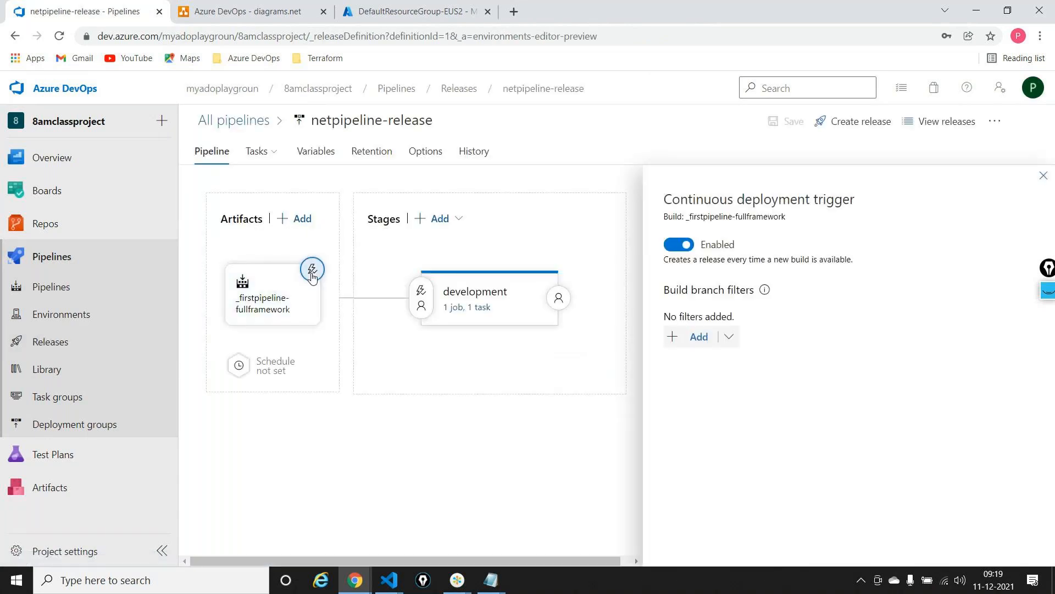
click(687, 244)
click(1043, 175)
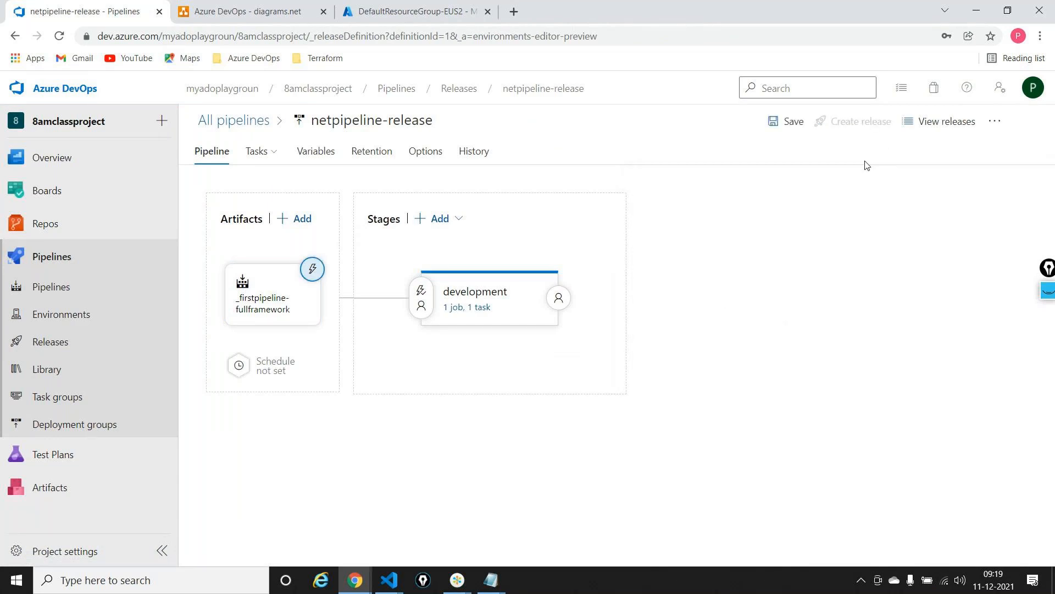
click(771, 121)
click(607, 378)
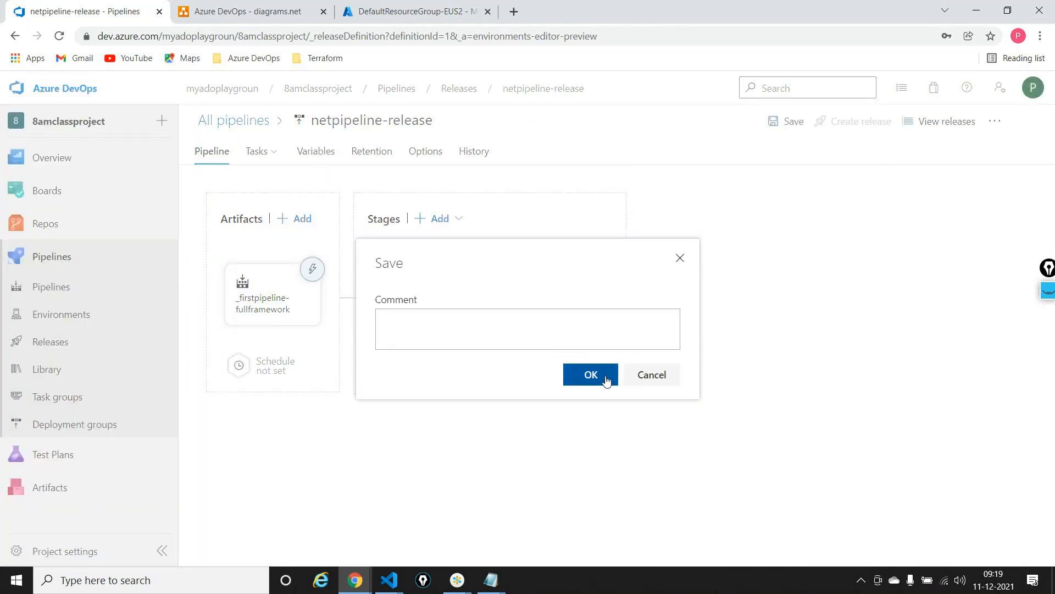
In the branch policies of develop/v1.0, turn off the Sonar Validation build validation
mouse_move(97, 231)
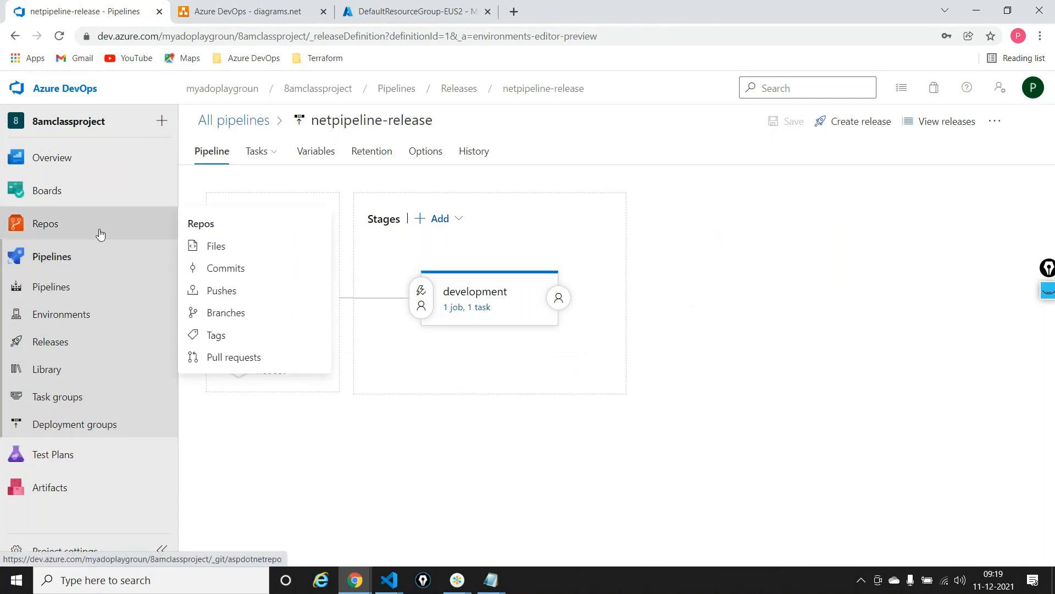
click(227, 313)
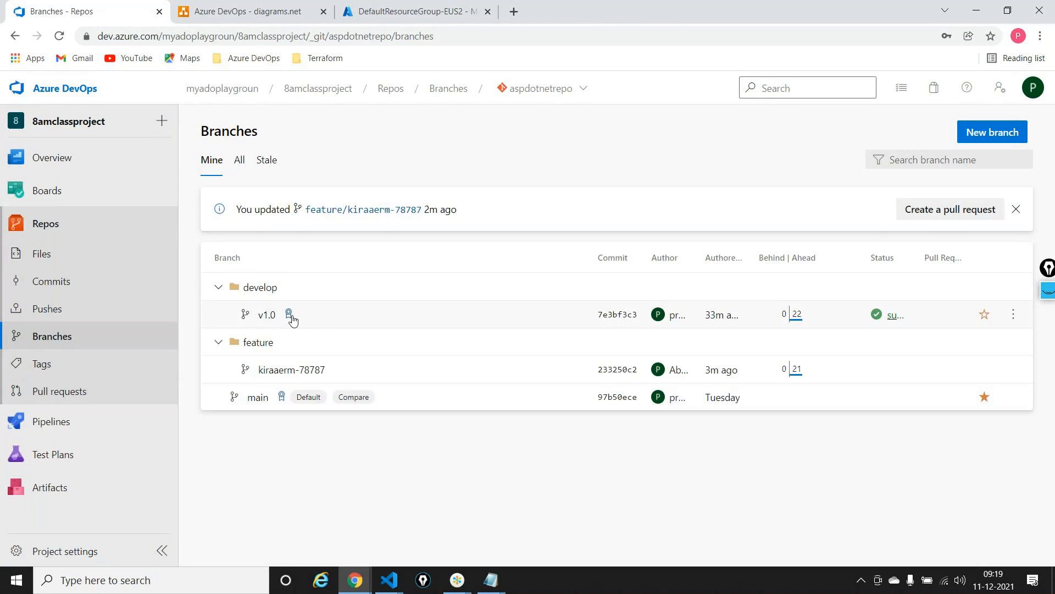
click(289, 315)
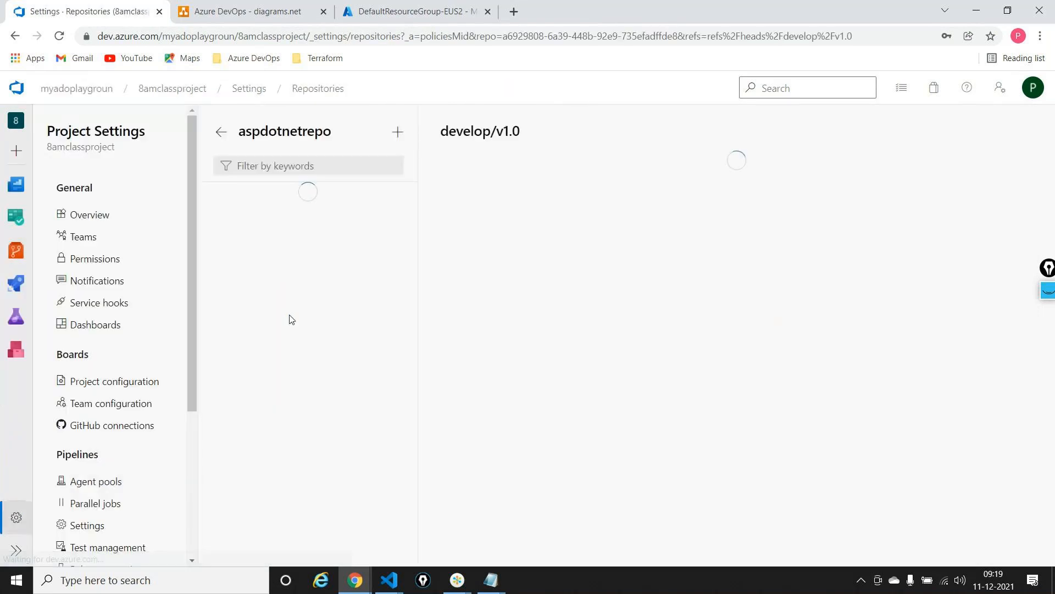
scroll(710, 354, down, 10)
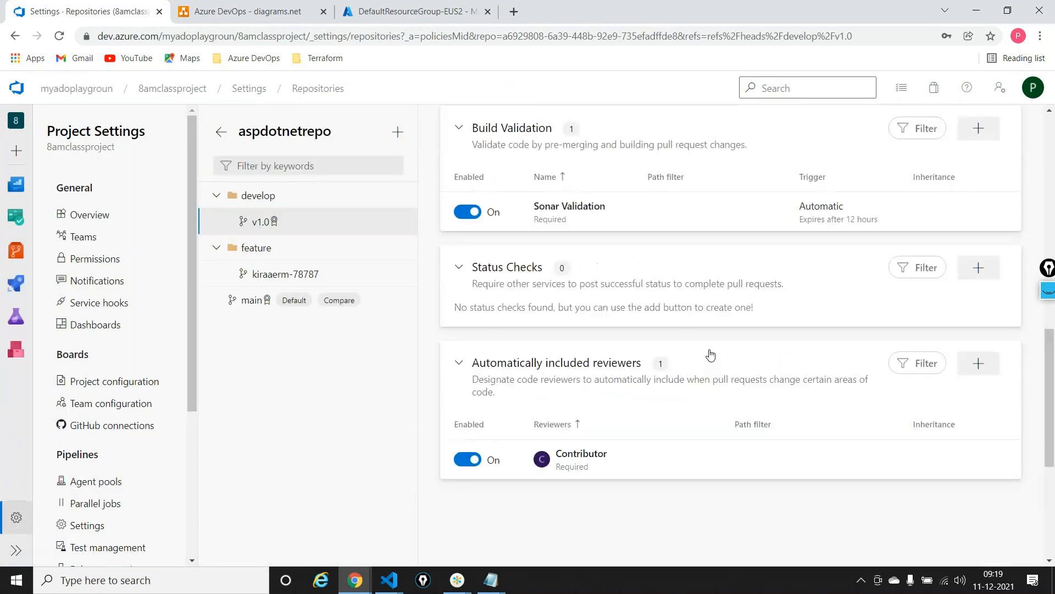
click(475, 212)
scroll(661, 245, up, 10)
Create a pull request titled "Pushing ARM template" from feature/kiraaerm-78787 into develop/v1.0
mouse_move(16, 255)
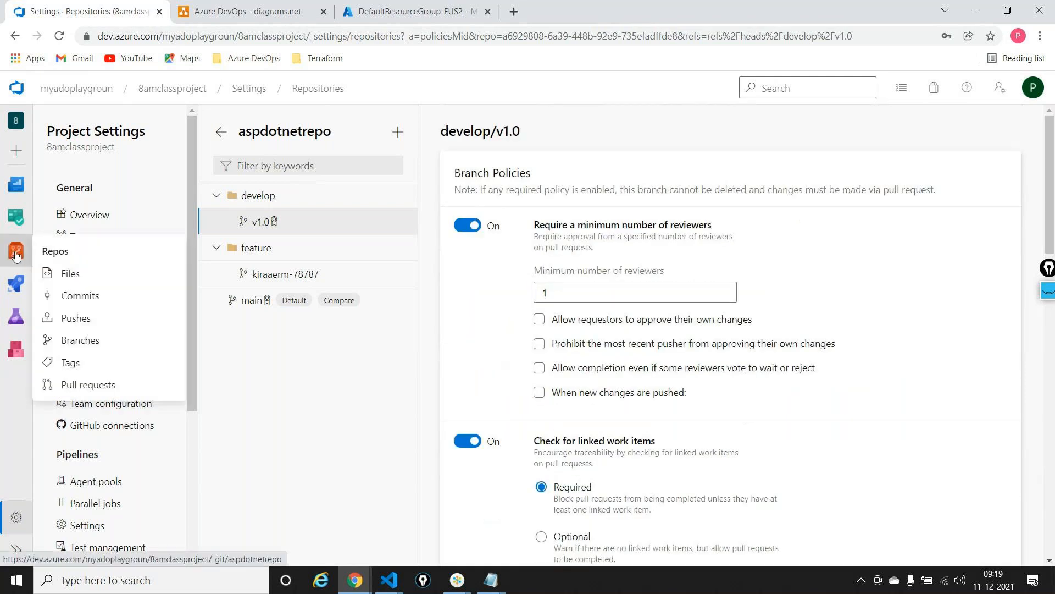
click(73, 341)
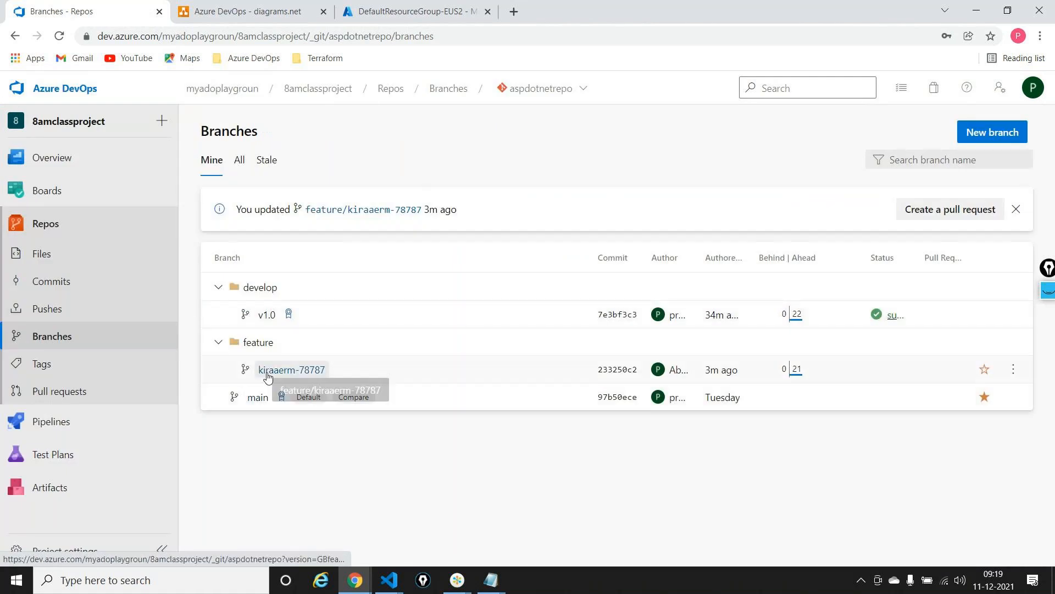
click(268, 370)
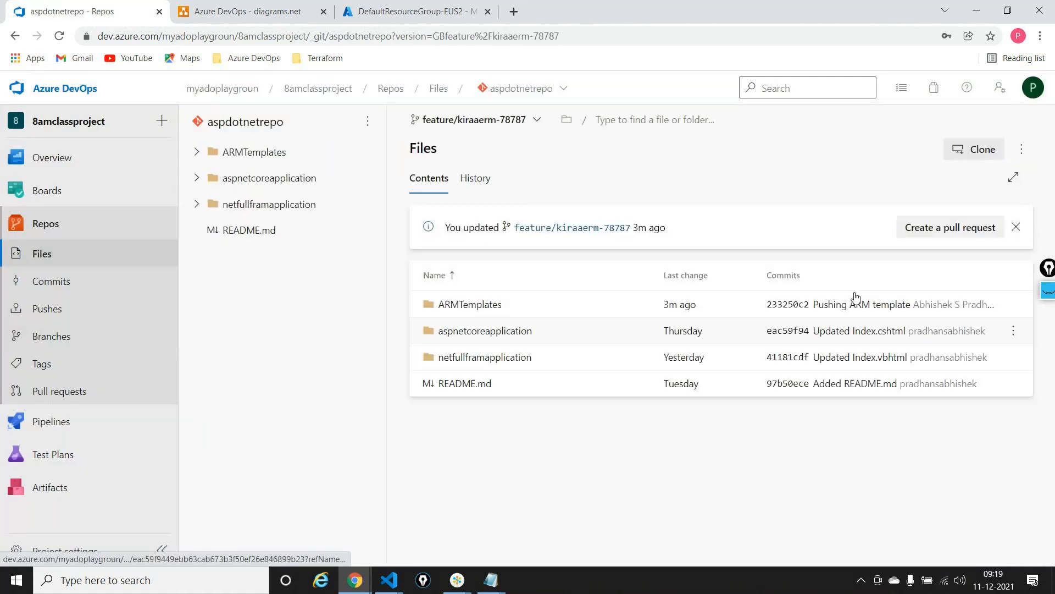
click(932, 235)
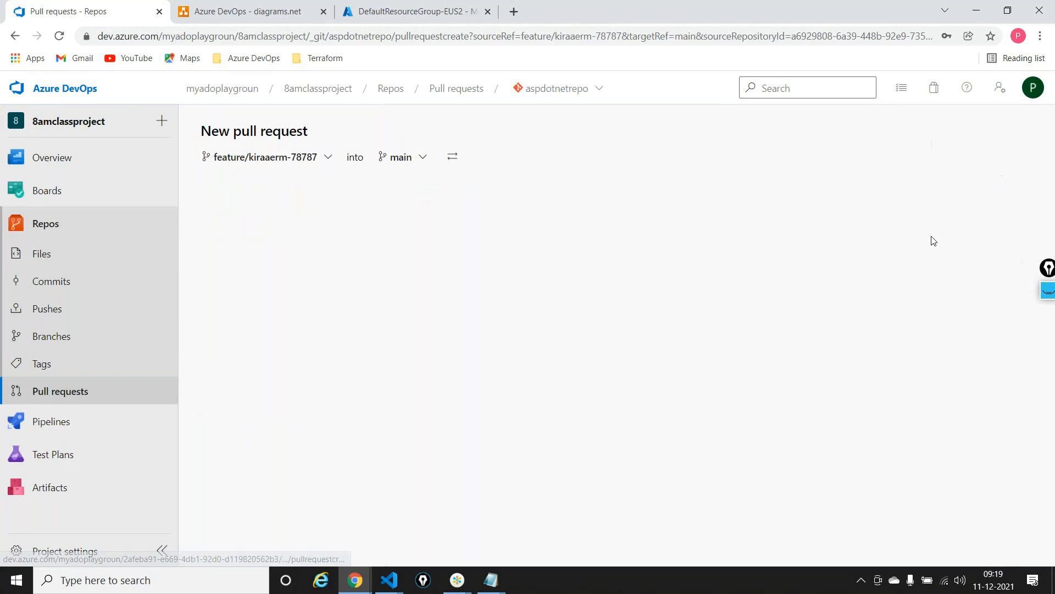
click(412, 157)
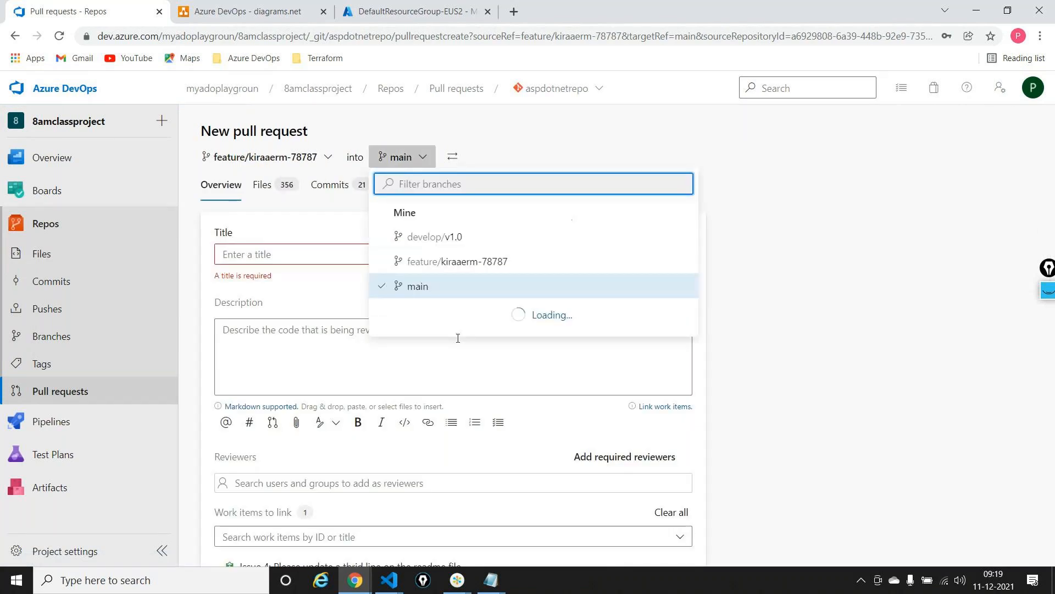
click(432, 236)
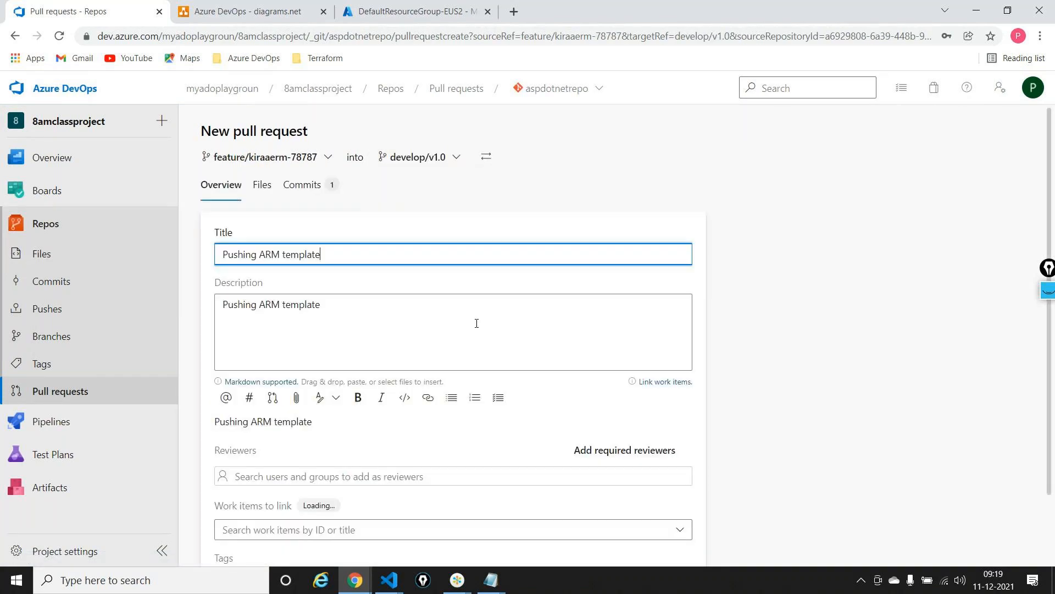
scroll(476, 324, down, 2)
click(638, 532)
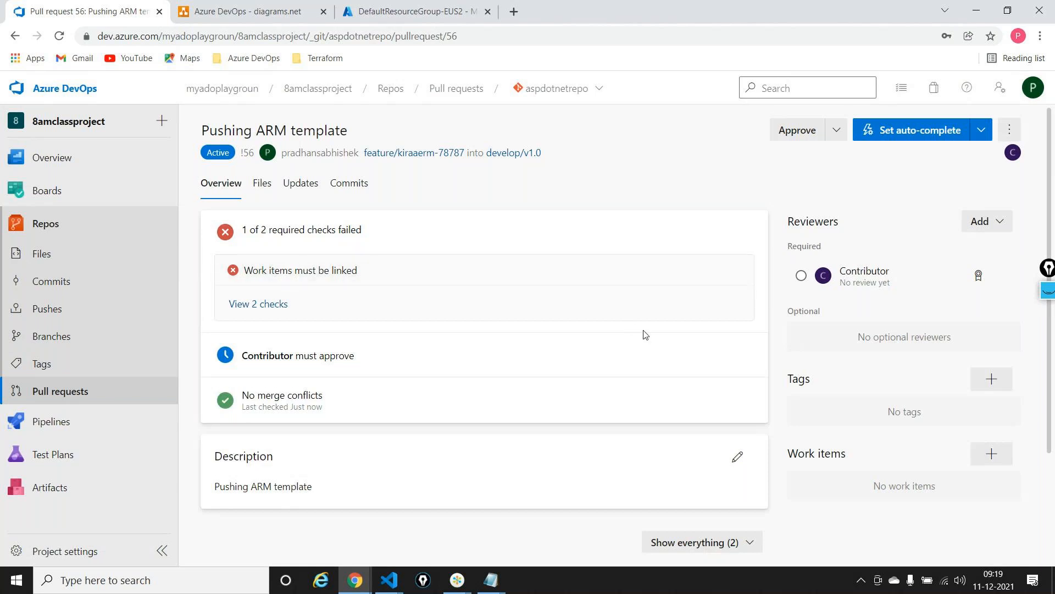
Link the Issue 4 work item to the "Pushing ARM template" pull request
scroll(646, 336, down, 1)
scroll(646, 335, up, 1)
scroll(645, 335, down, 2)
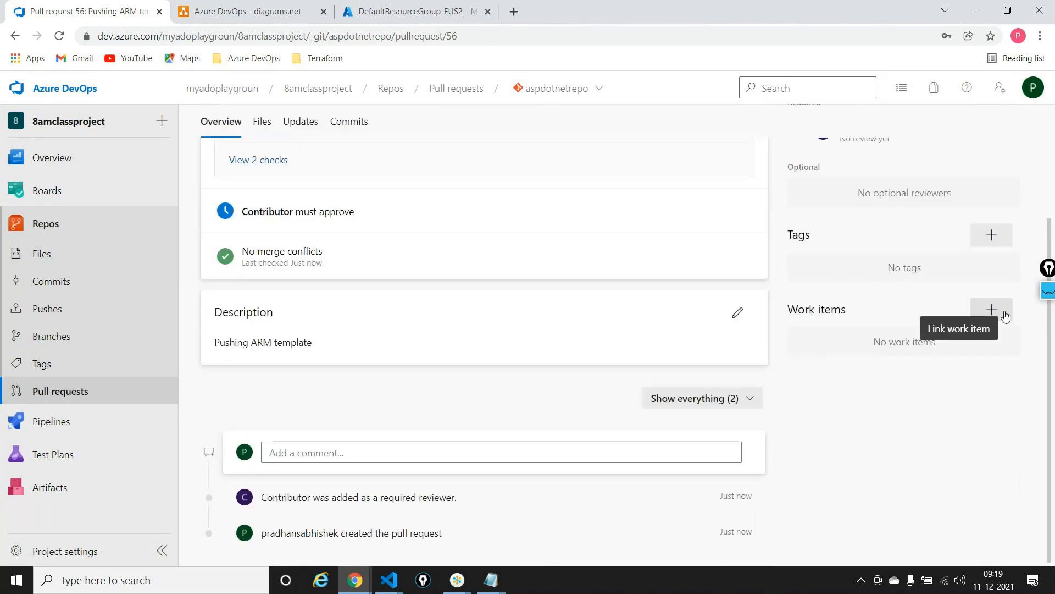
click(1006, 316)
click(871, 366)
Set the pull request to auto-complete with Merge (no fast forward), deleting feature/kiraaerm-78787 after merging
scroll(314, 214, up, 2)
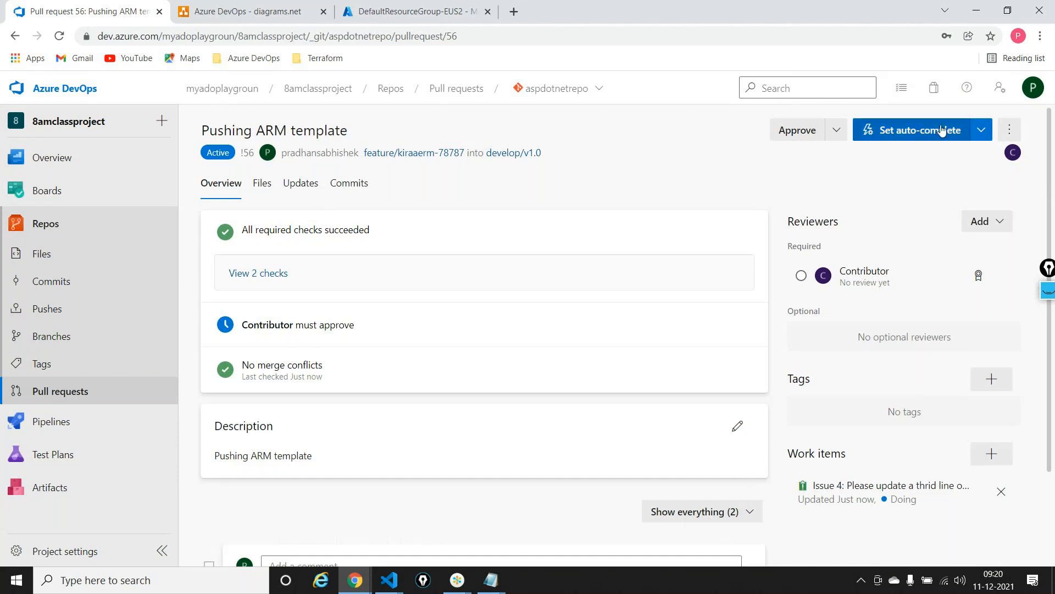
click(912, 129)
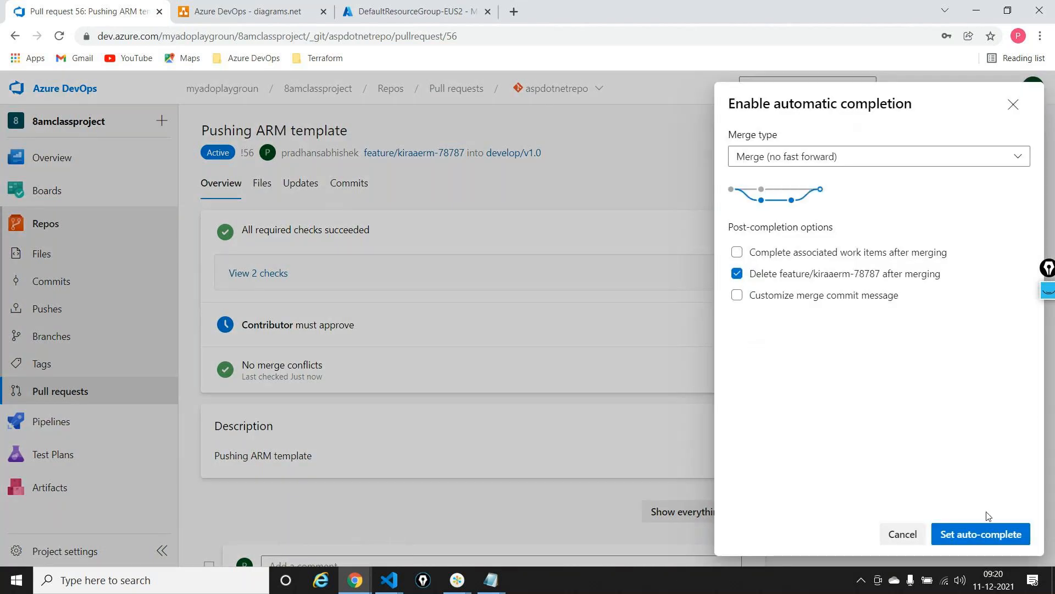
click(978, 542)
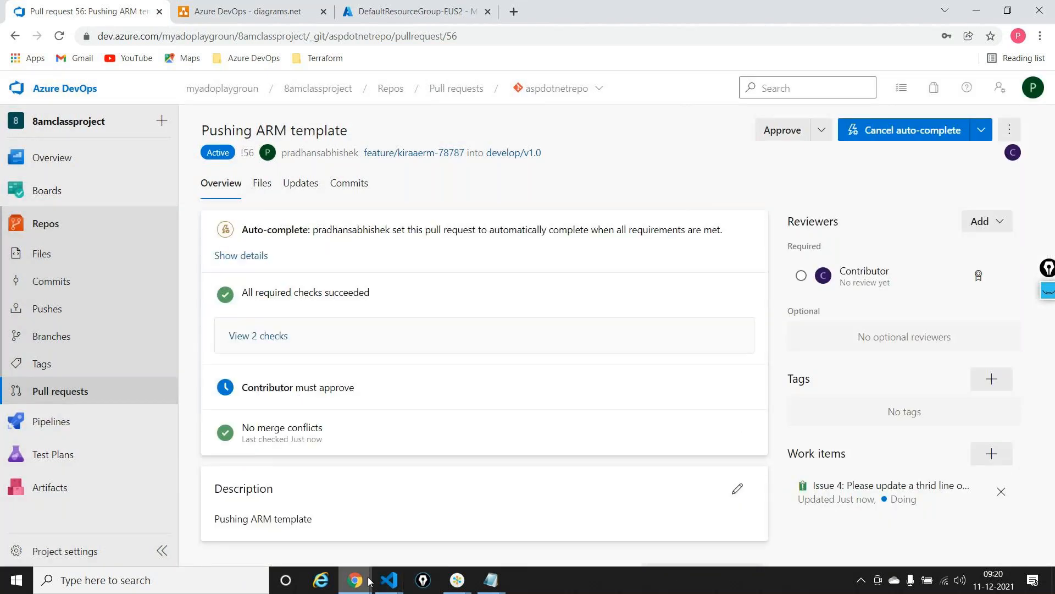
In the incognito window signed in as Contributor, approve the "Pushing ARM template" pull request in 8amclassproject, then return to the main window
mouse_move(355, 578)
click(441, 529)
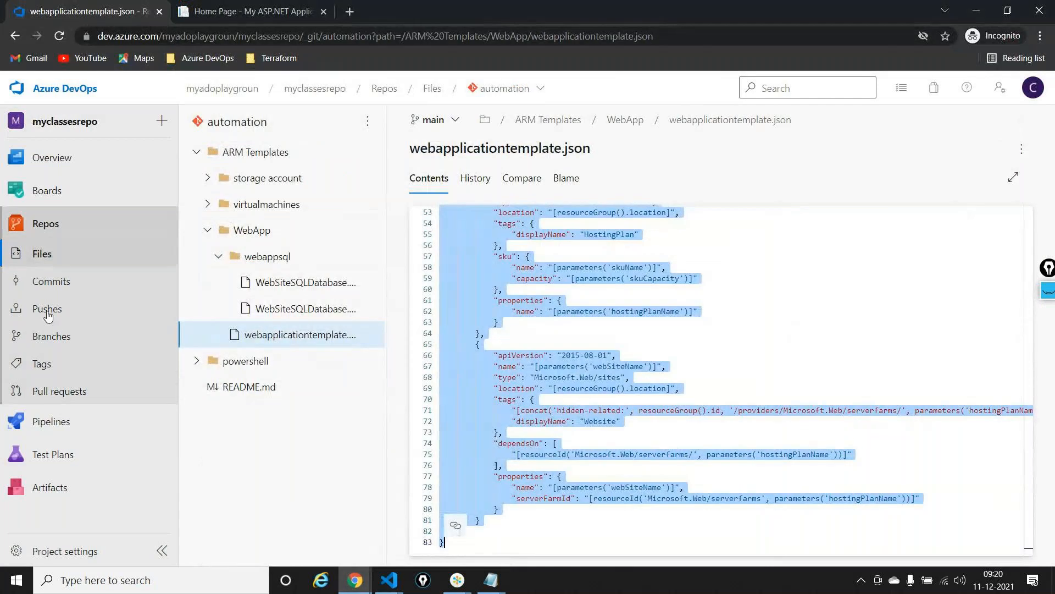
click(62, 402)
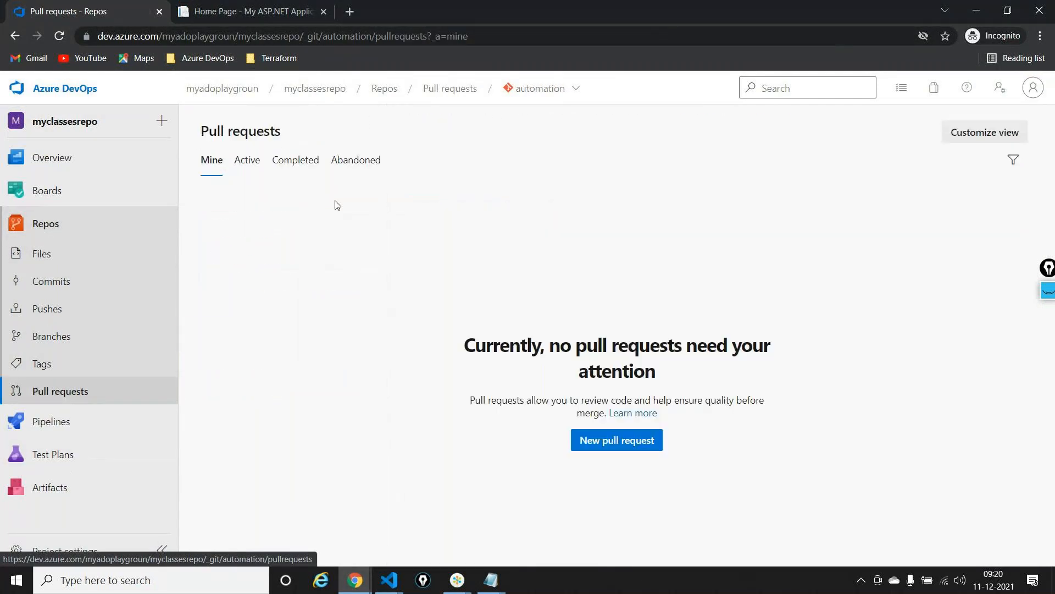
click(57, 87)
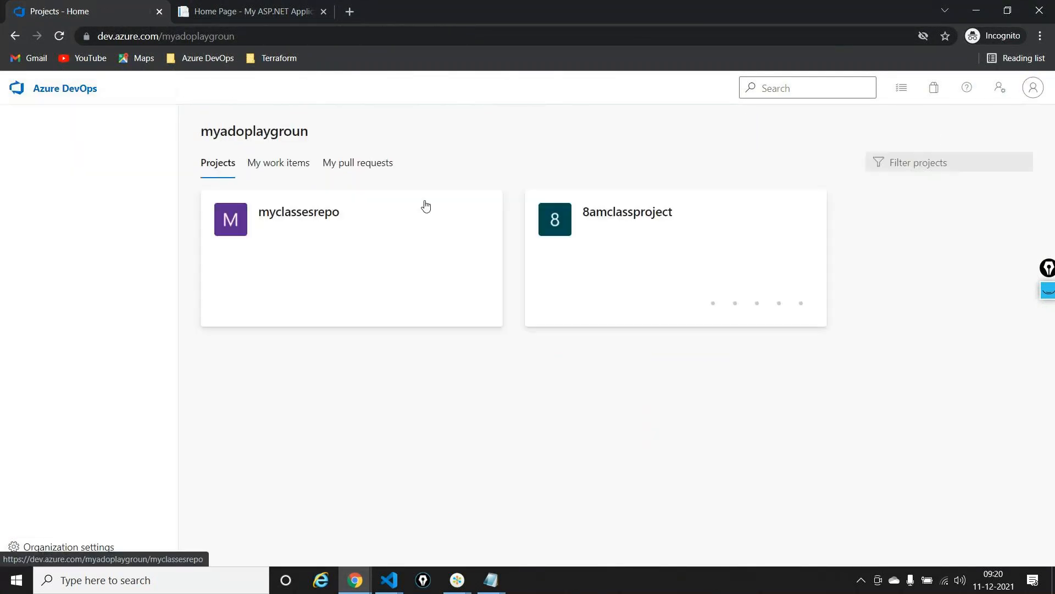
click(667, 226)
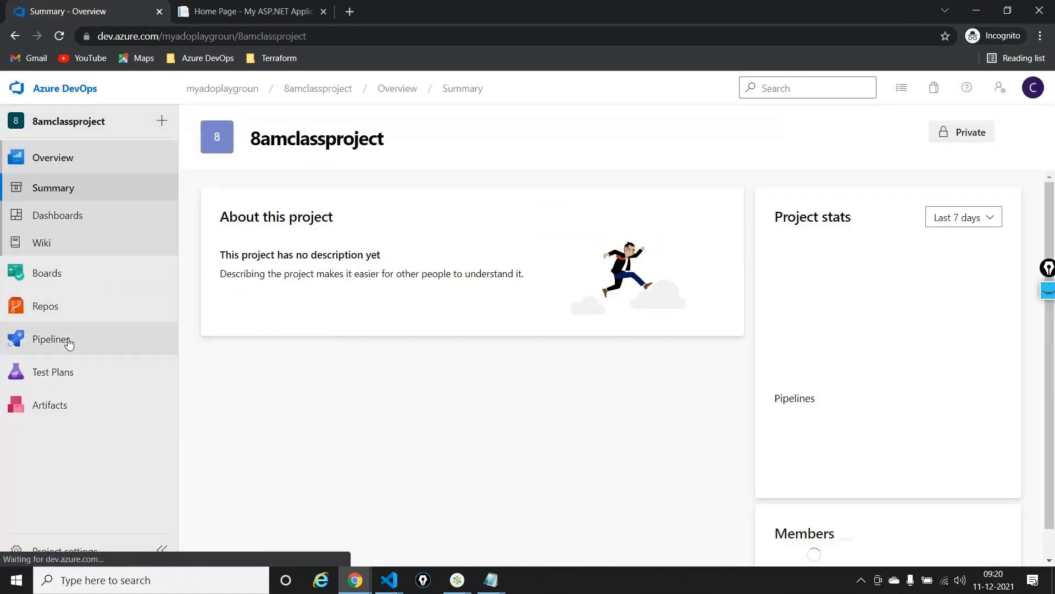
mouse_move(83, 305)
click(216, 438)
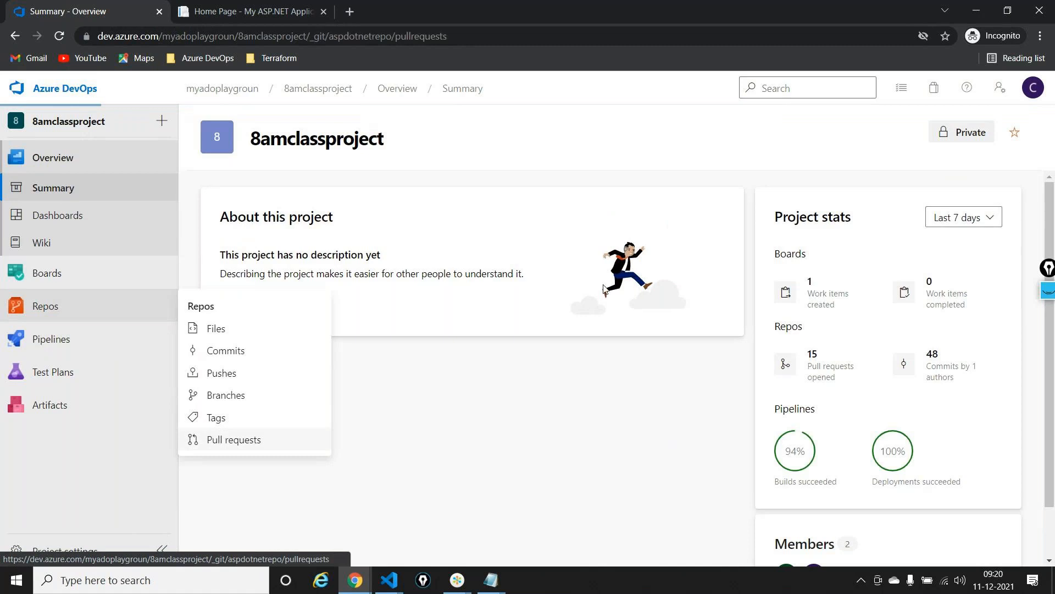
click(311, 249)
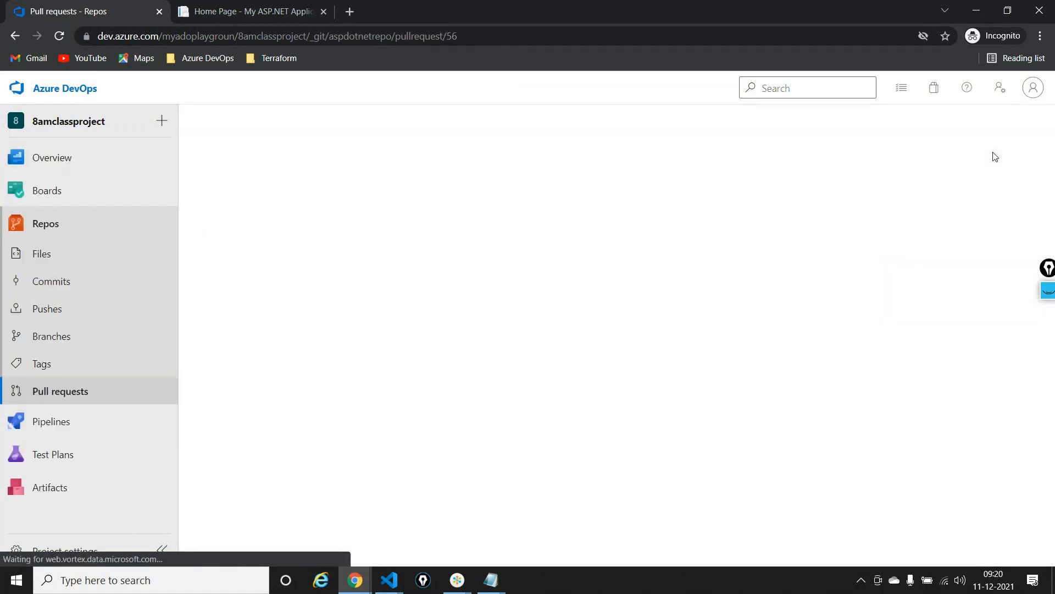
click(778, 130)
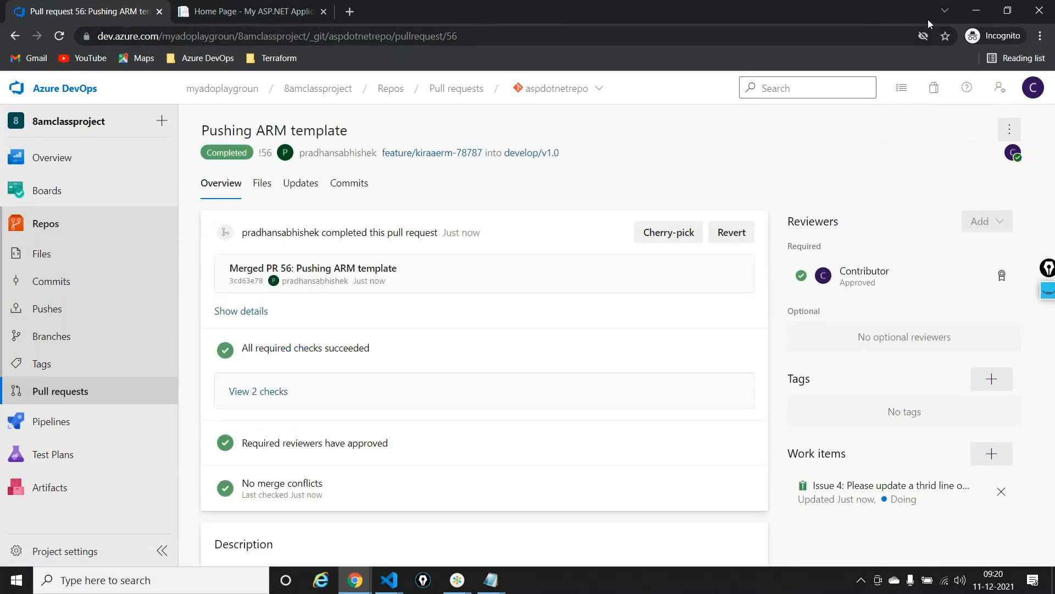
click(976, 10)
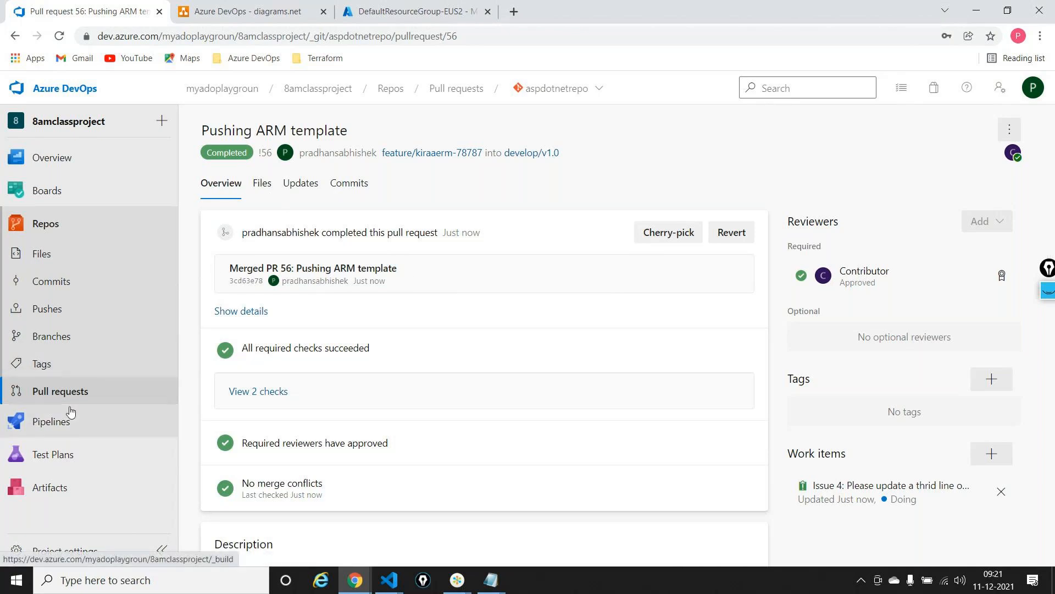
Edit the firstpipeline-fullframework build pipeline and add a Copy files task directly after Build solution
mouse_move(68, 424)
click(245, 308)
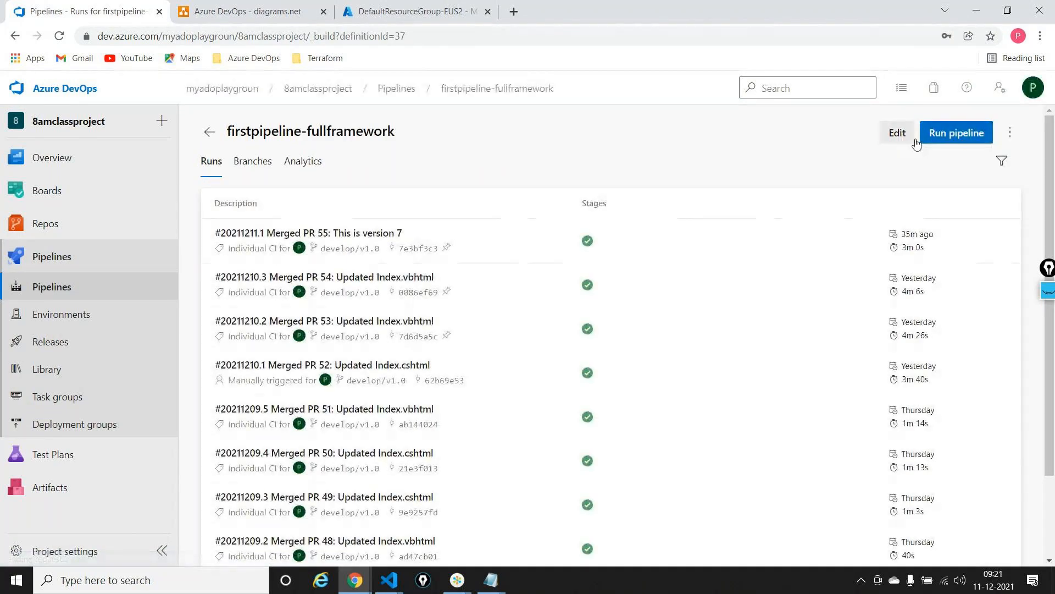
click(898, 133)
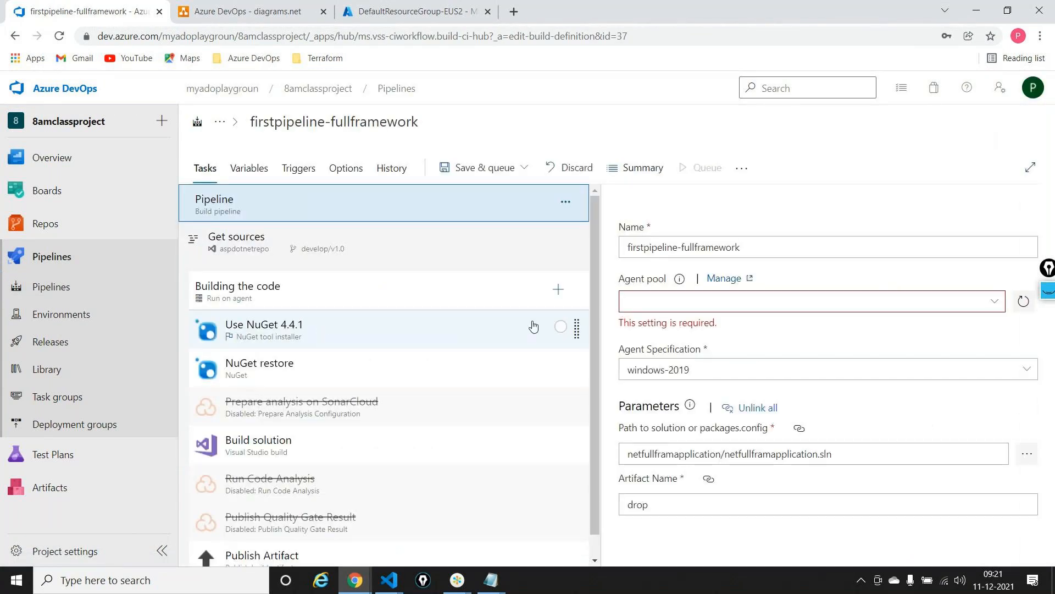
click(557, 290)
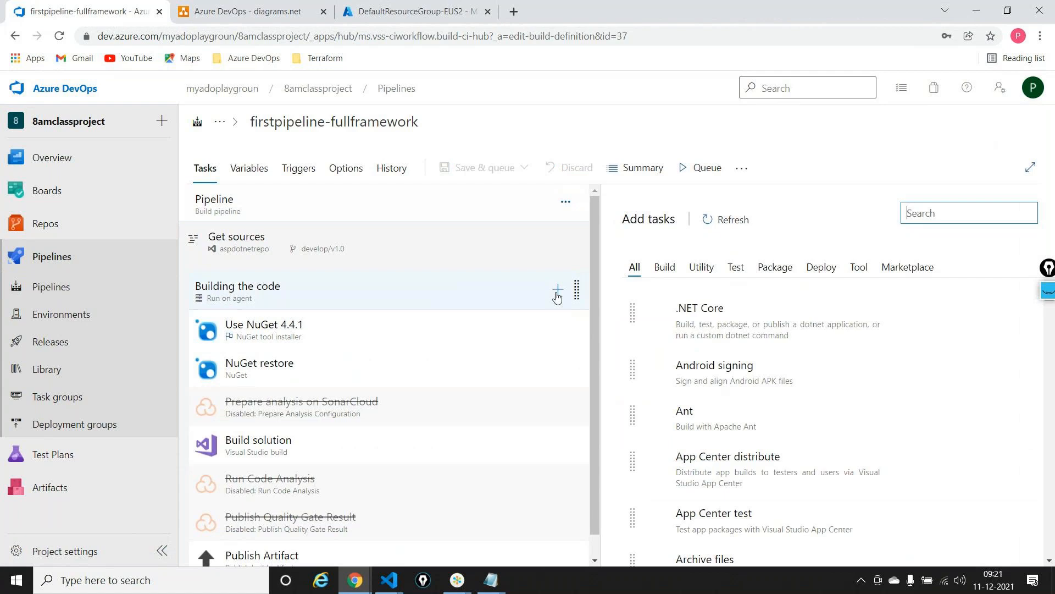
text(co)
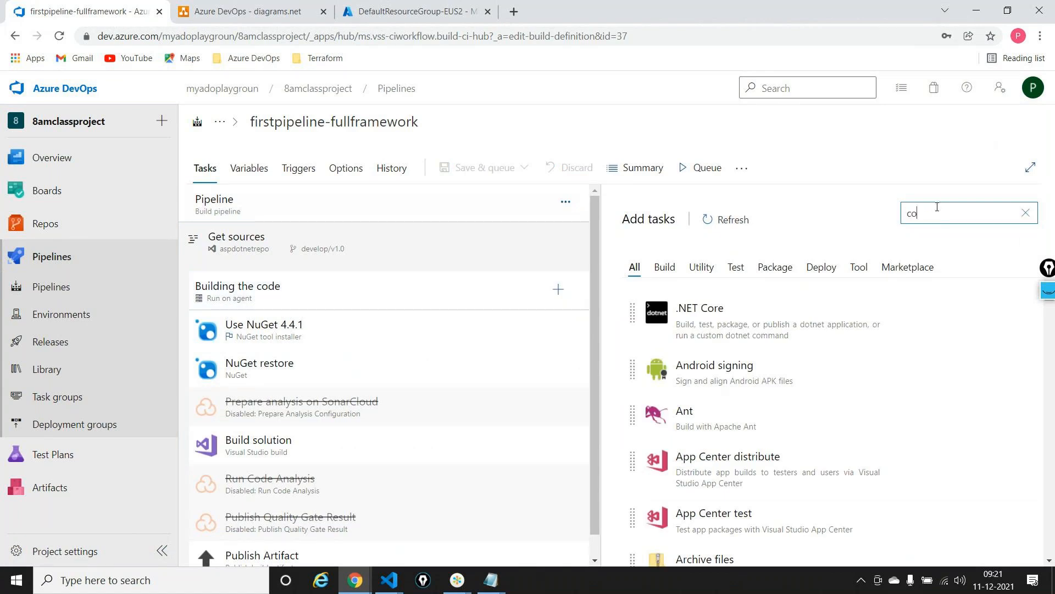
text(py file)
mouse_move(949, 423)
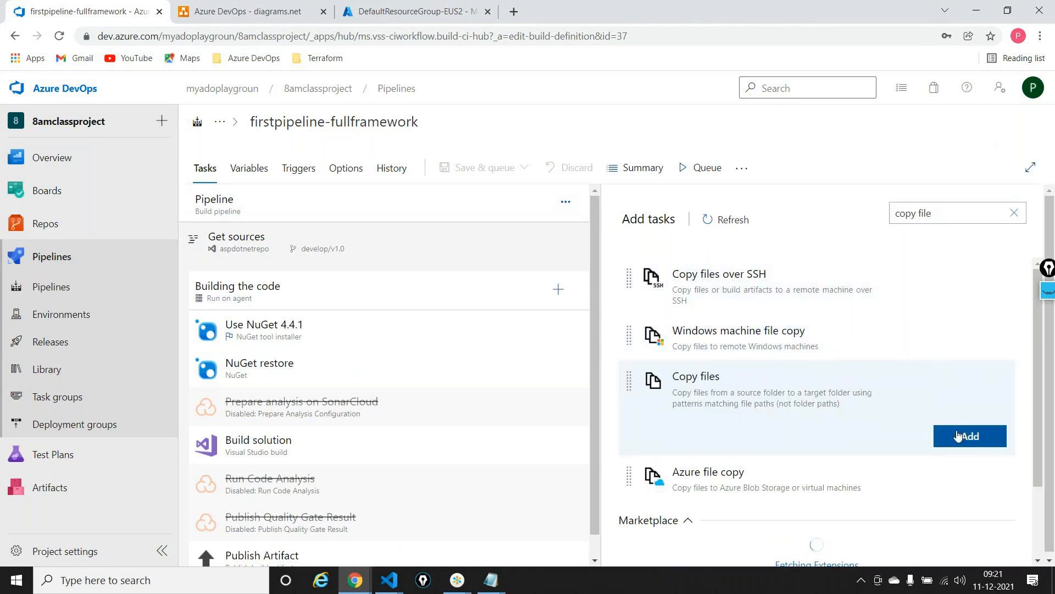
click(958, 436)
drag(310, 548, 308, 486)
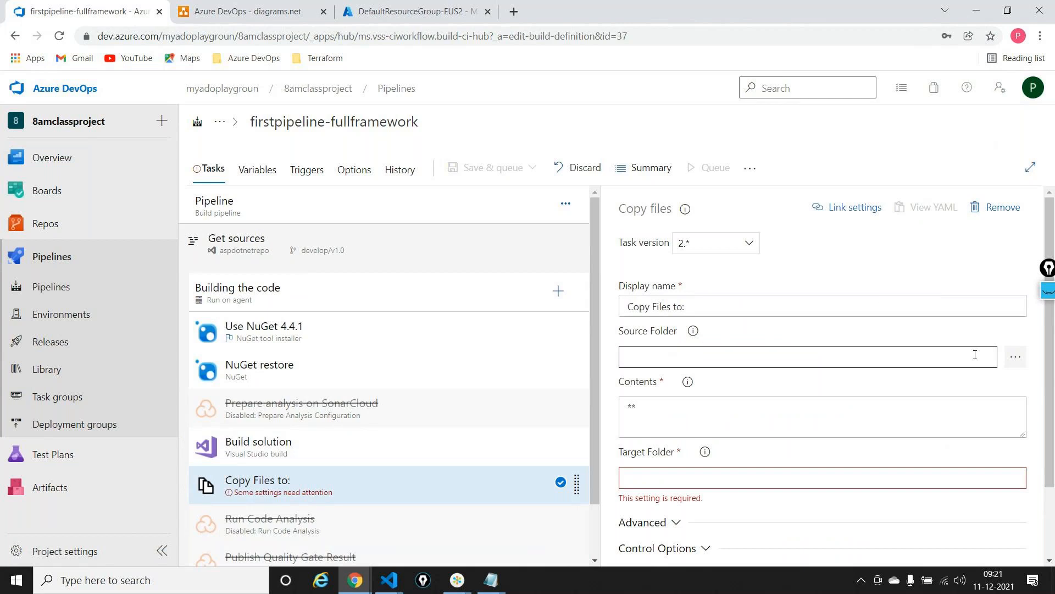
Set the Copy files task's source folder to ARMTemplates and its contents pattern to **.json
click(1013, 363)
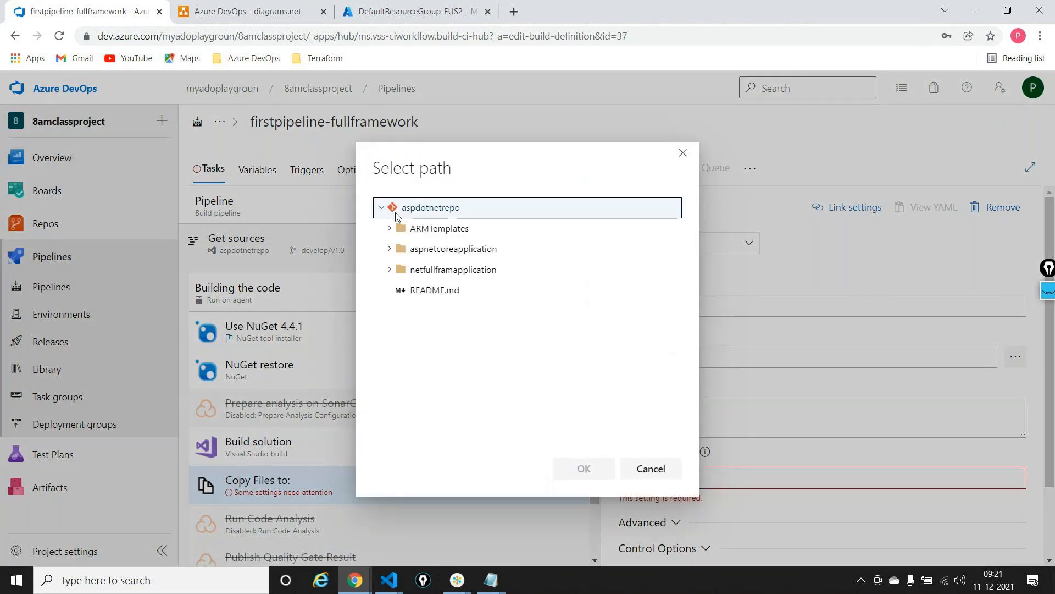
click(389, 229)
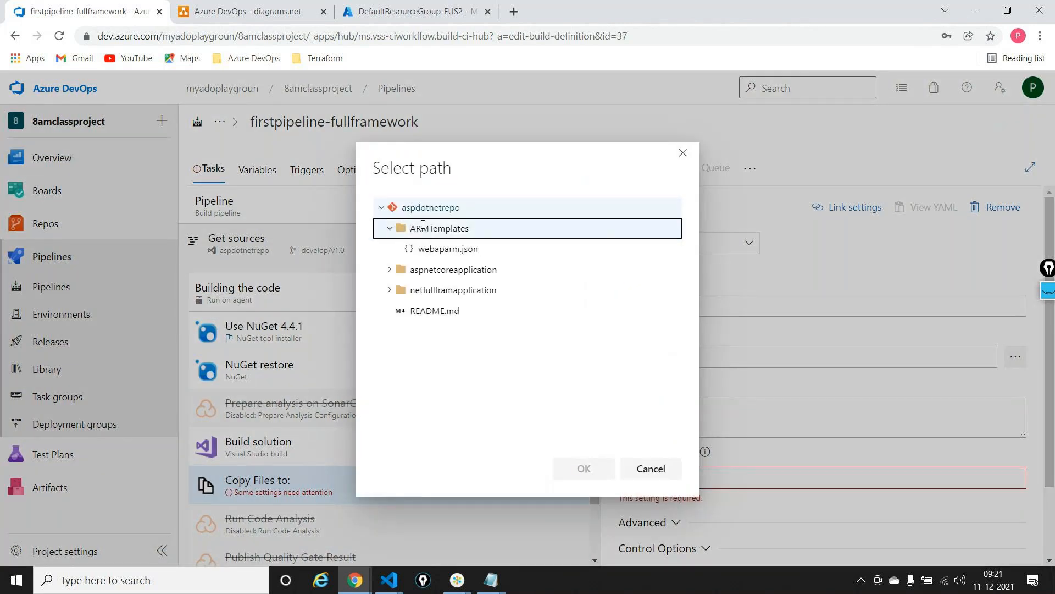
click(480, 250)
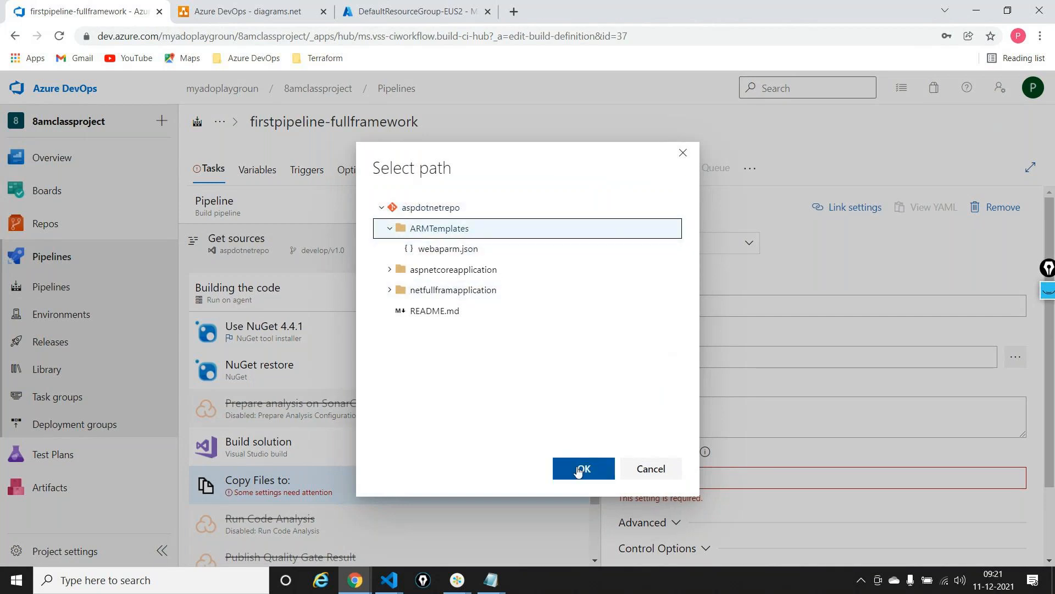
click(580, 469)
click(673, 403)
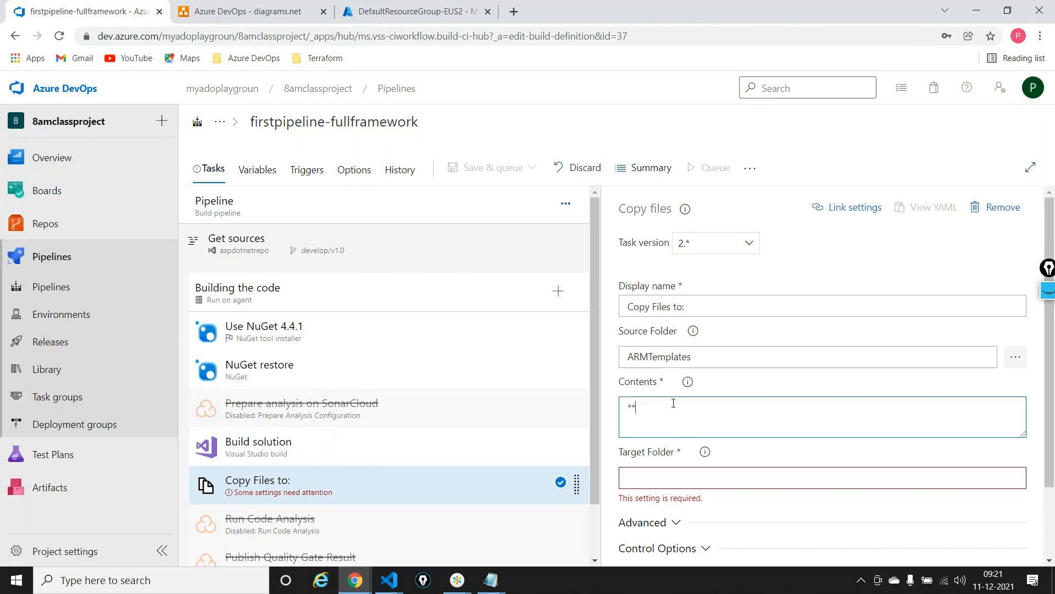
text(.json)
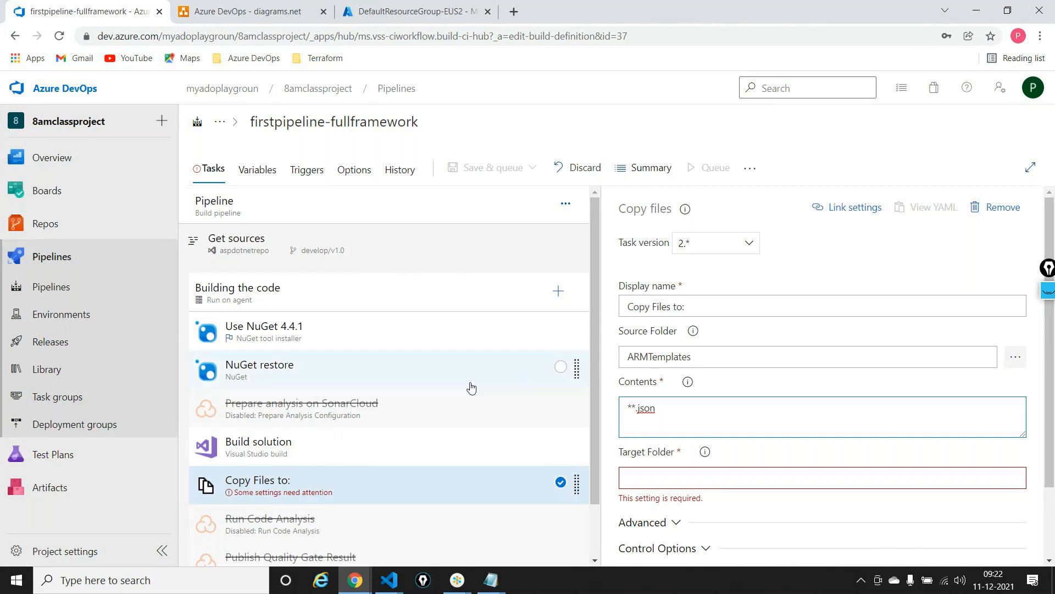
Copy the publish path $(build.artifactstagingdirectory) from the Publish Artifact task into the Copy files task's target folder
scroll(462, 389, down, 1)
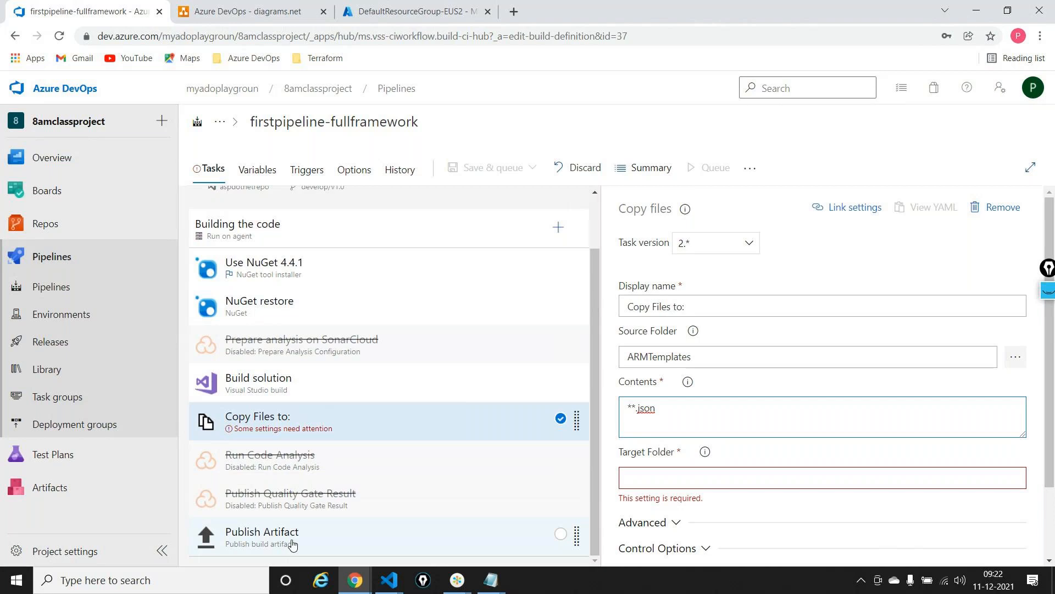
click(292, 545)
click(768, 358)
key(ctrl+a)
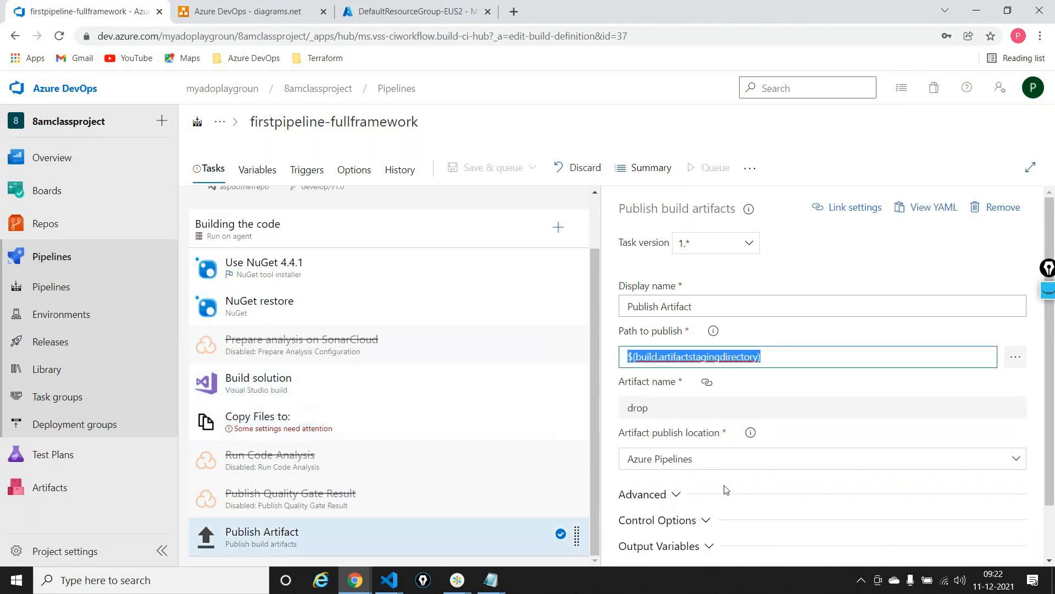
click(370, 420)
click(726, 482)
key(ctrl+v)
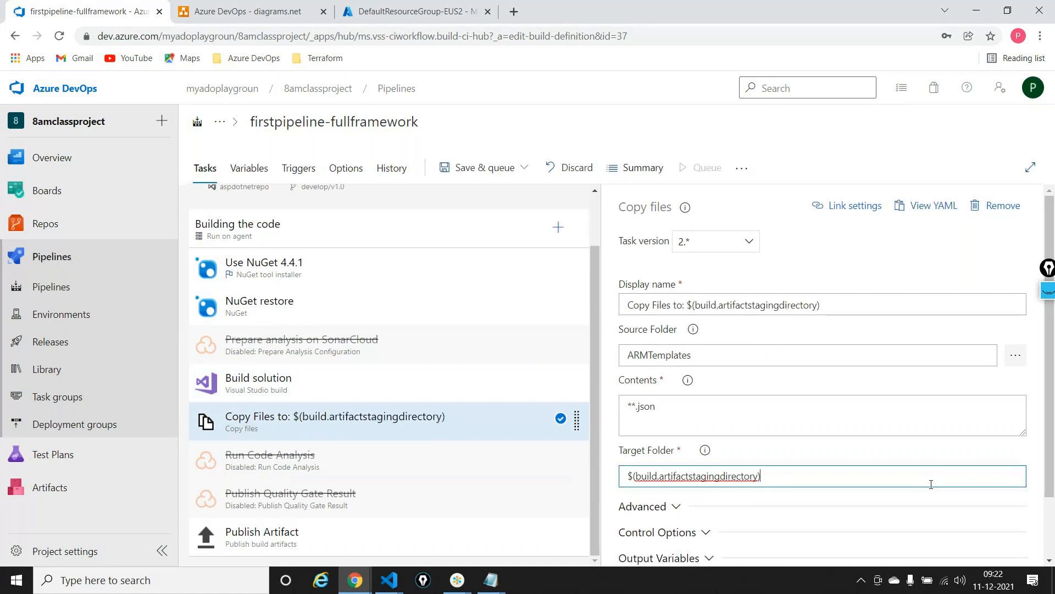
Save and run the build pipeline on develop/v1.0, and open the log of its "Building the code" job
click(482, 169)
click(493, 199)
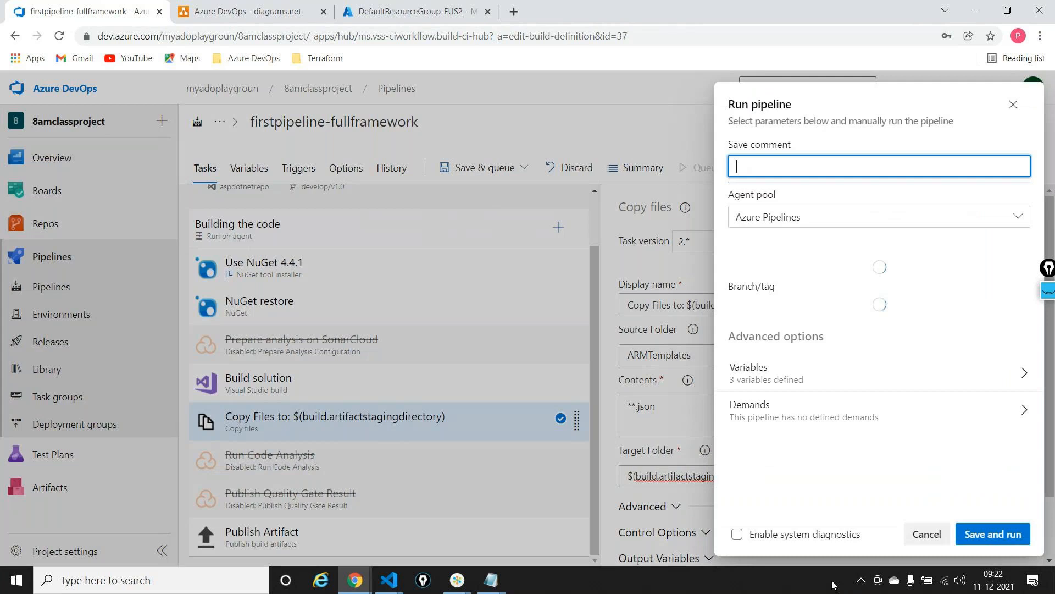
click(997, 536)
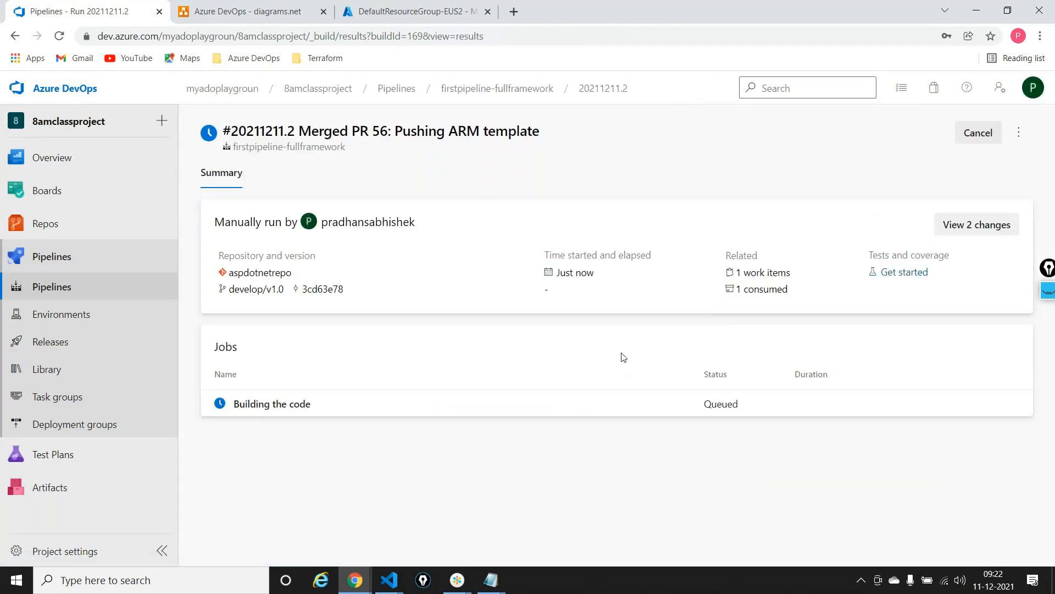
click(457, 406)
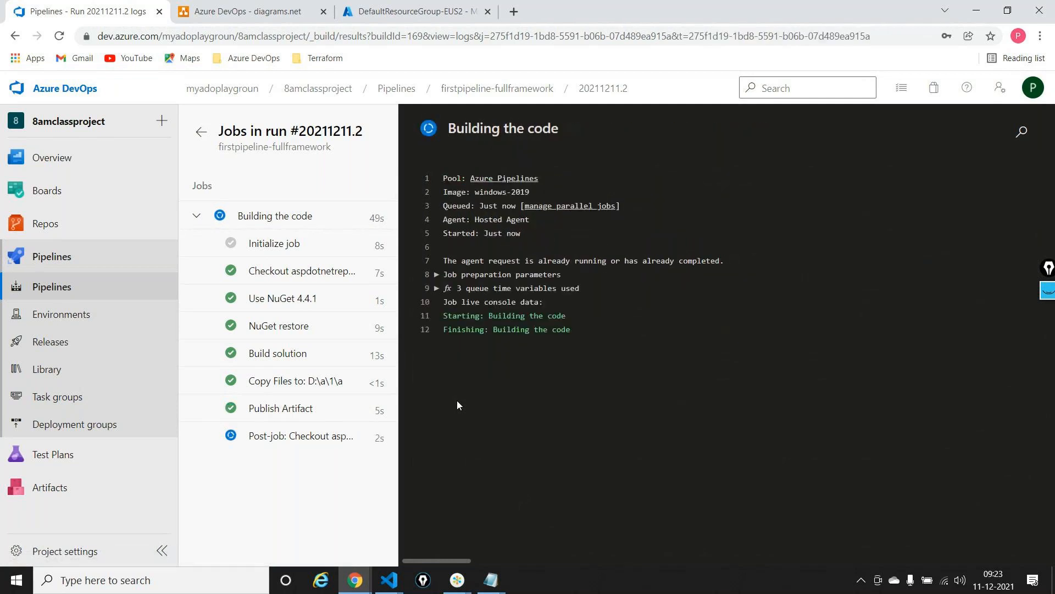
Check the build run's published artifacts by expanding the drop folder's contents
click(201, 132)
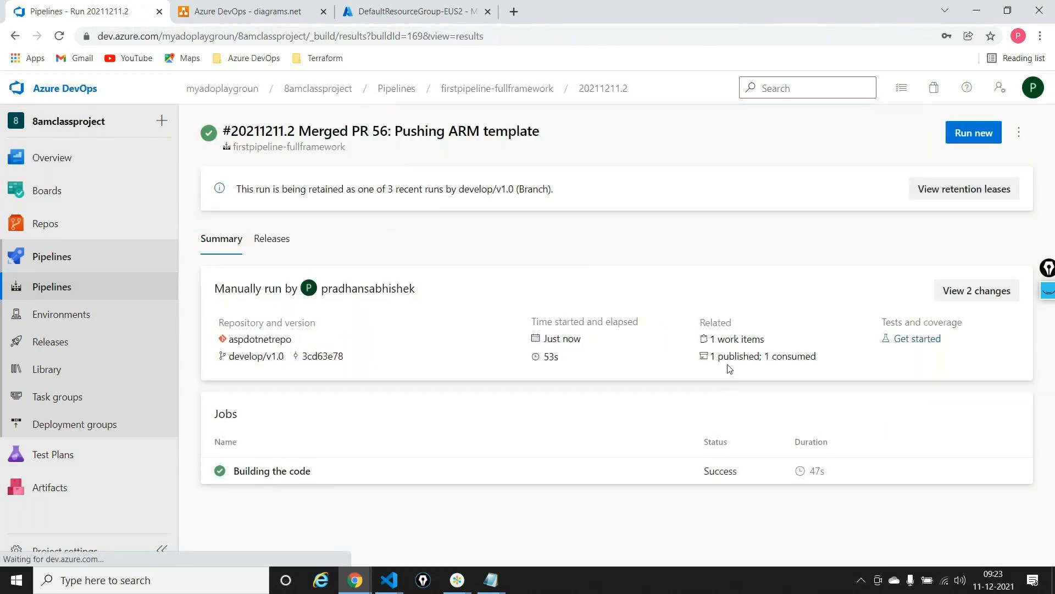
click(726, 360)
click(220, 236)
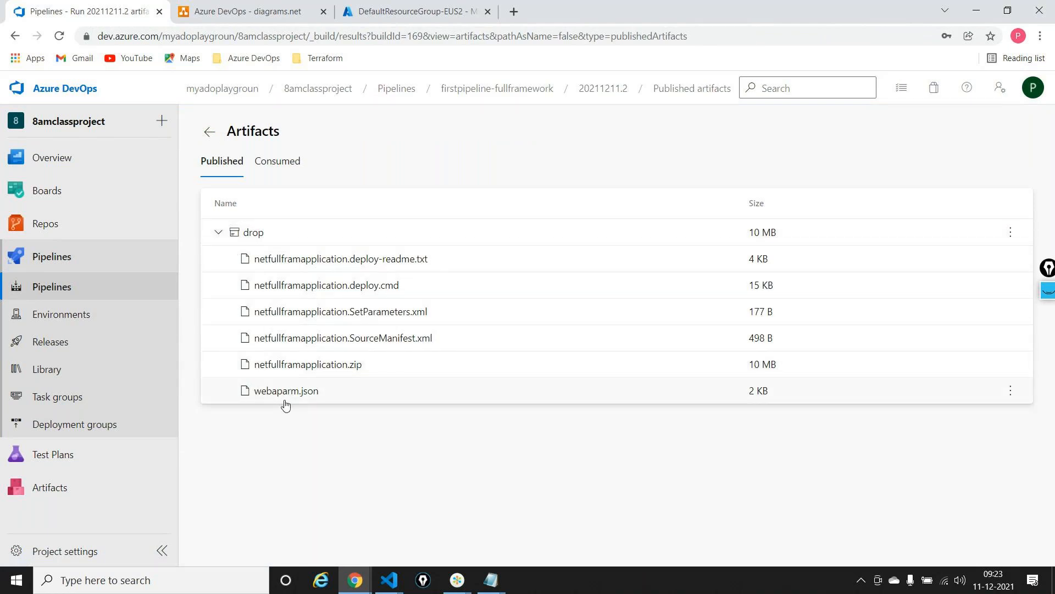
Open netpipeline-release for editing and check the App Service name in the development stage's Azure App Service Deploy task
click(60, 345)
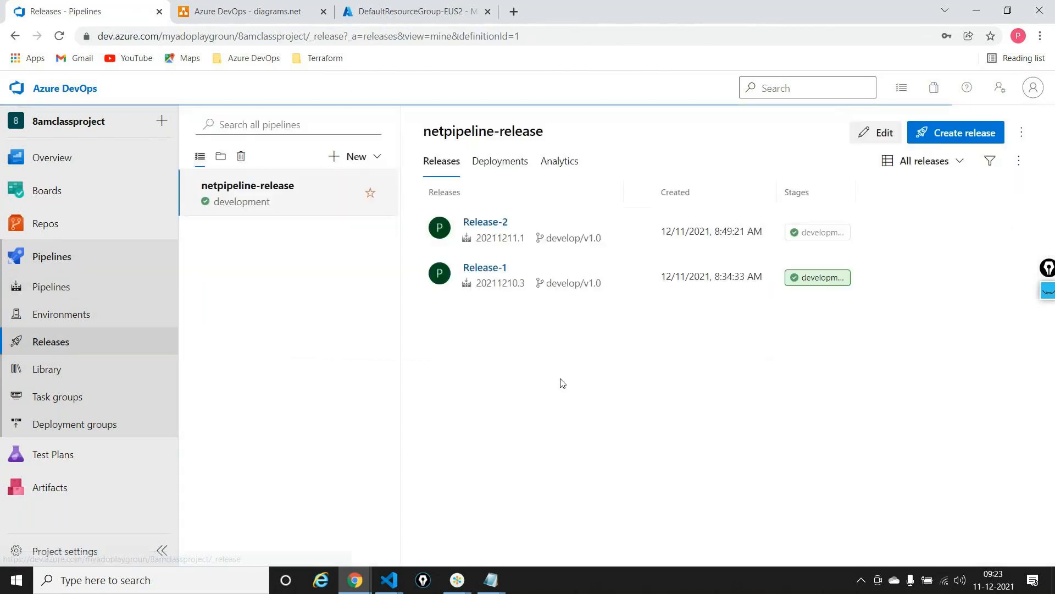
click(870, 131)
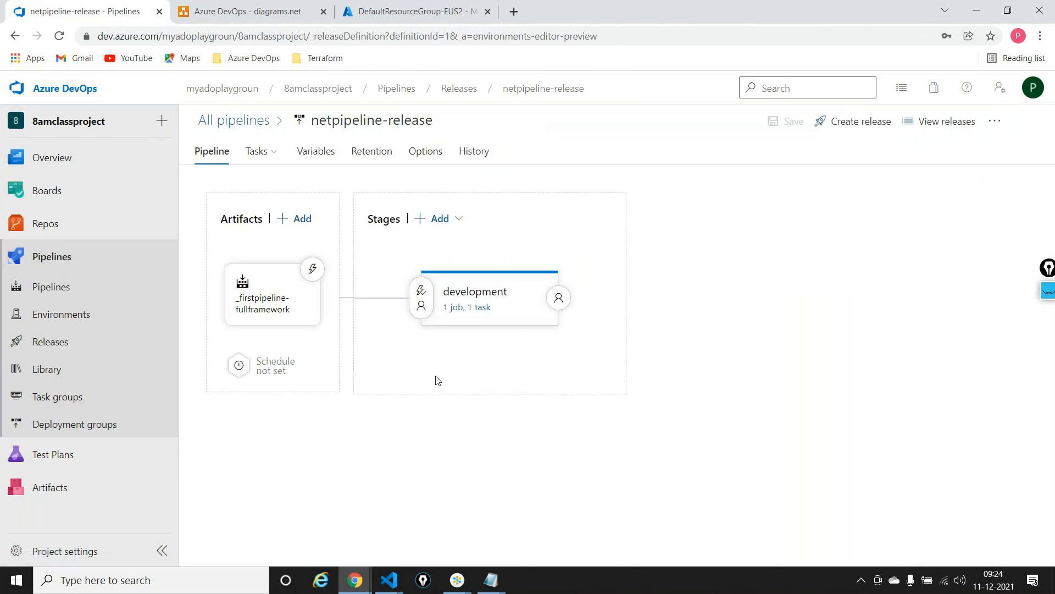
click(475, 309)
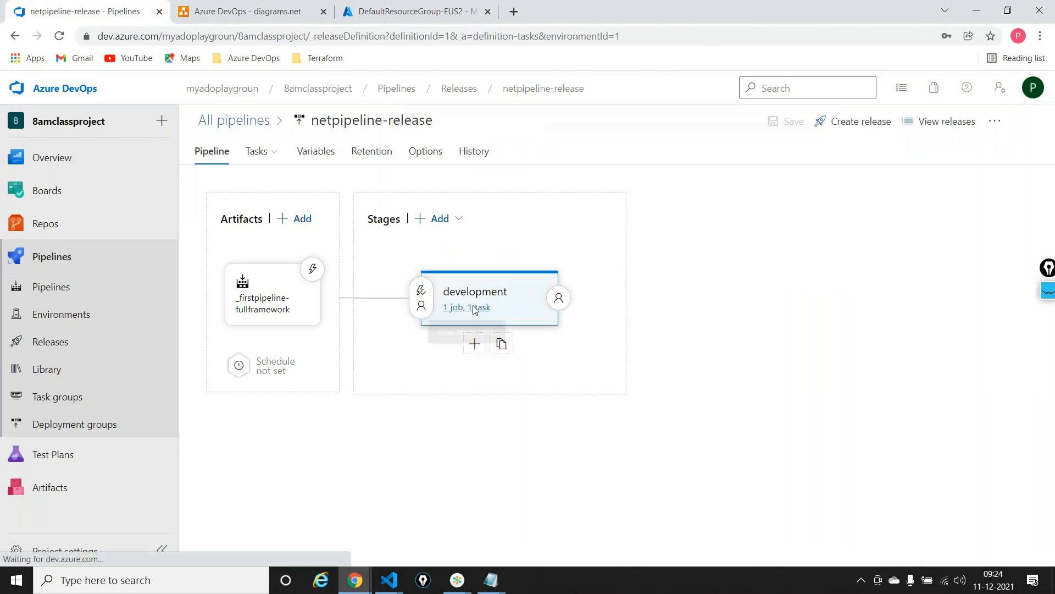
click(479, 282)
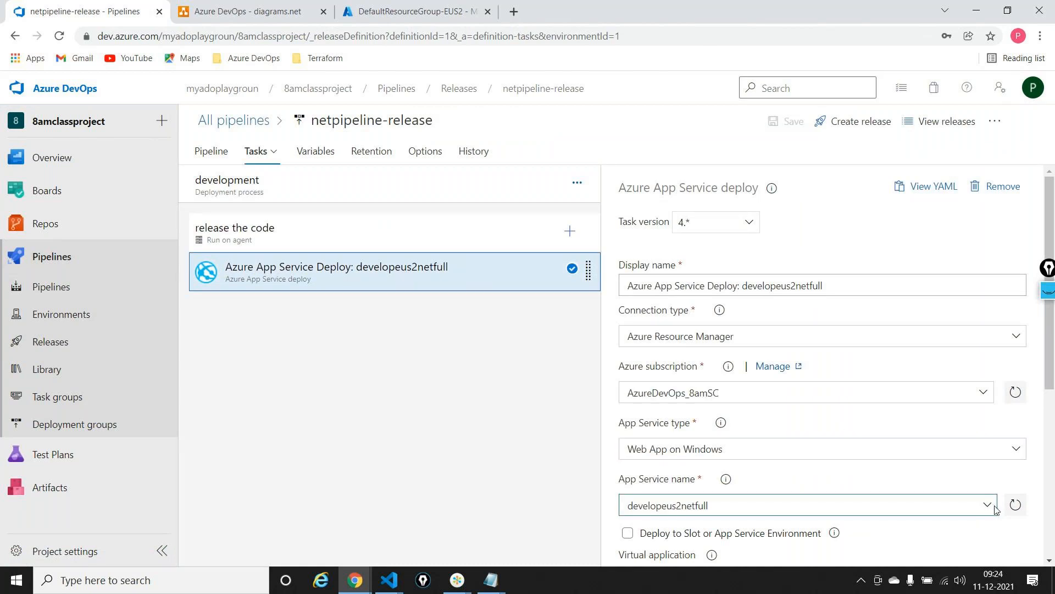
click(706, 510)
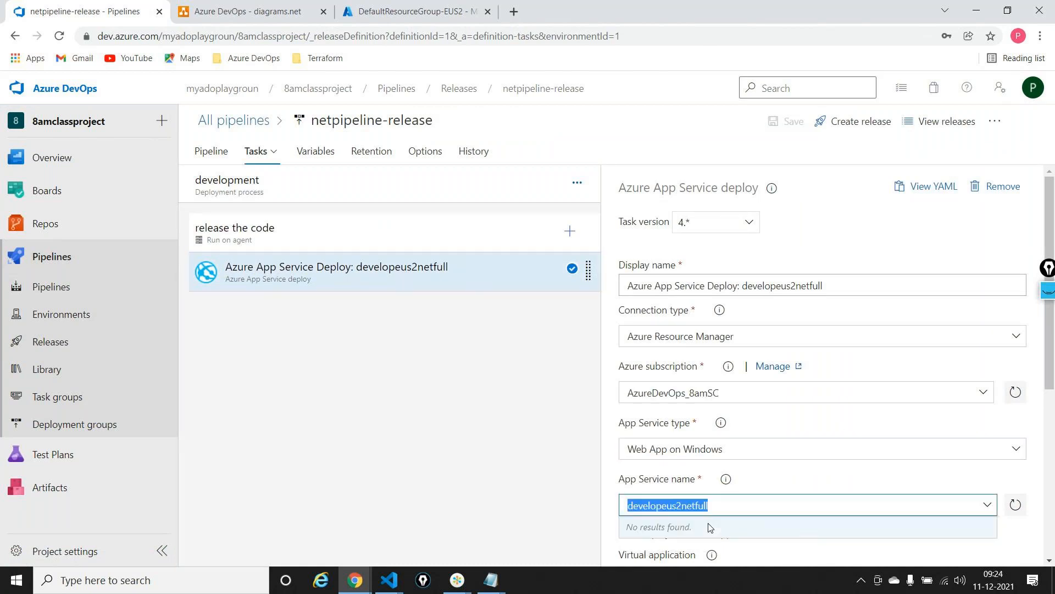
click(770, 492)
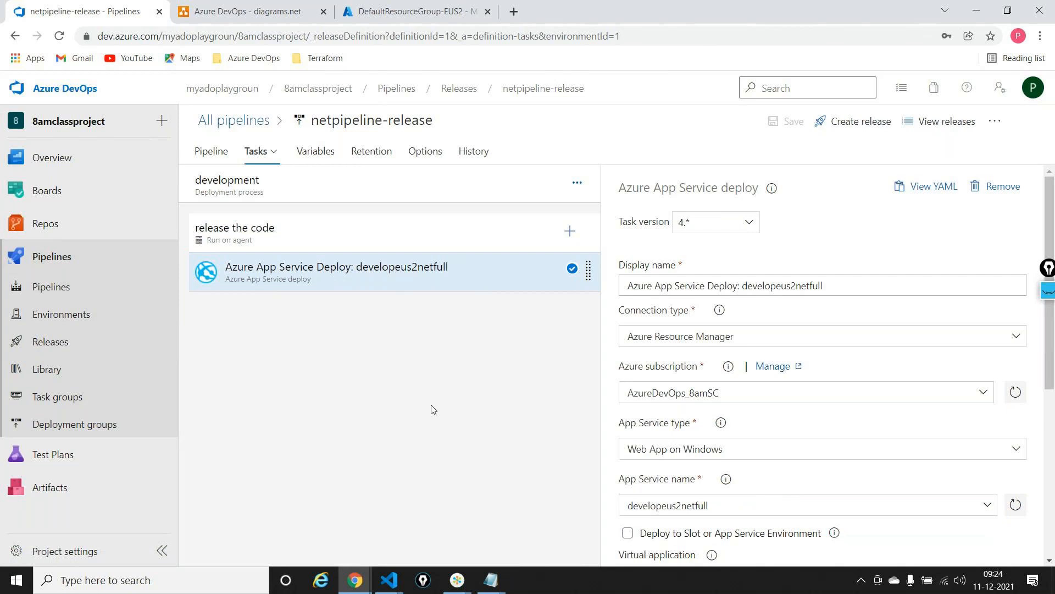
Add an ARM template deployment task to the "release the code" job and place it before the Azure App Service Deploy task
click(569, 231)
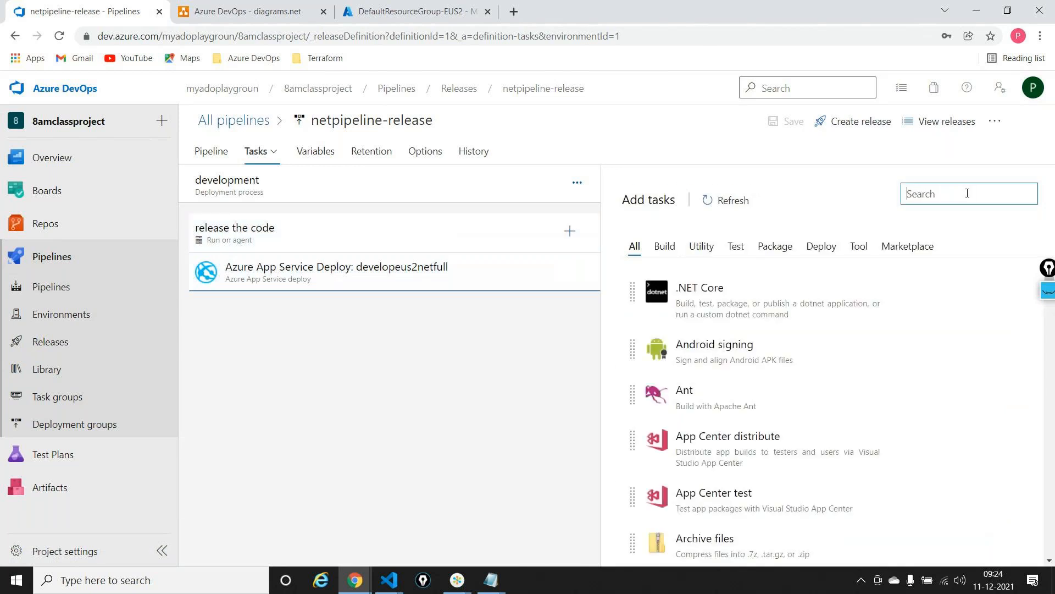
text(arm te)
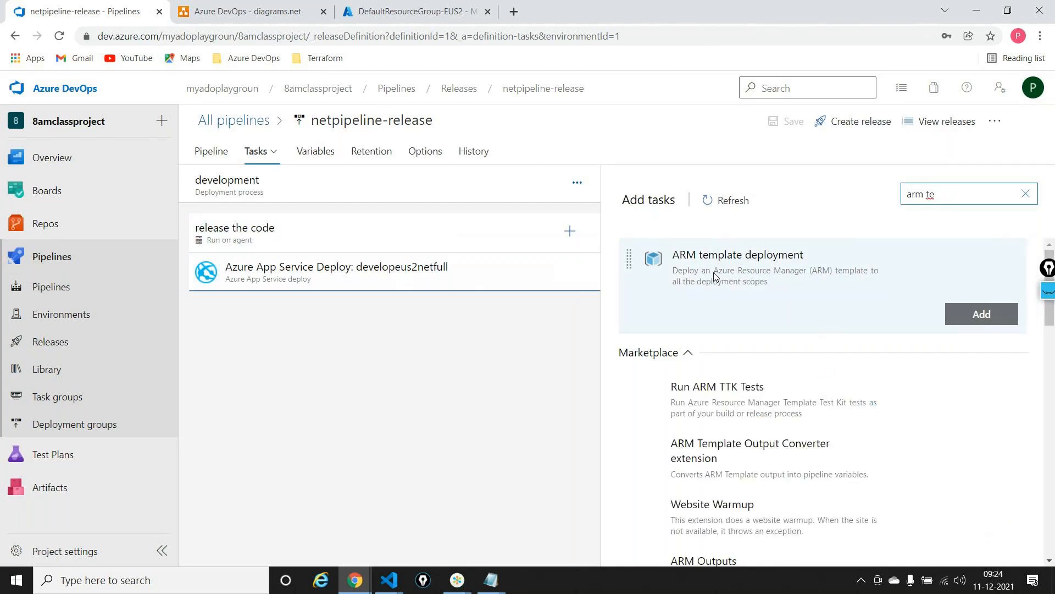
click(962, 314)
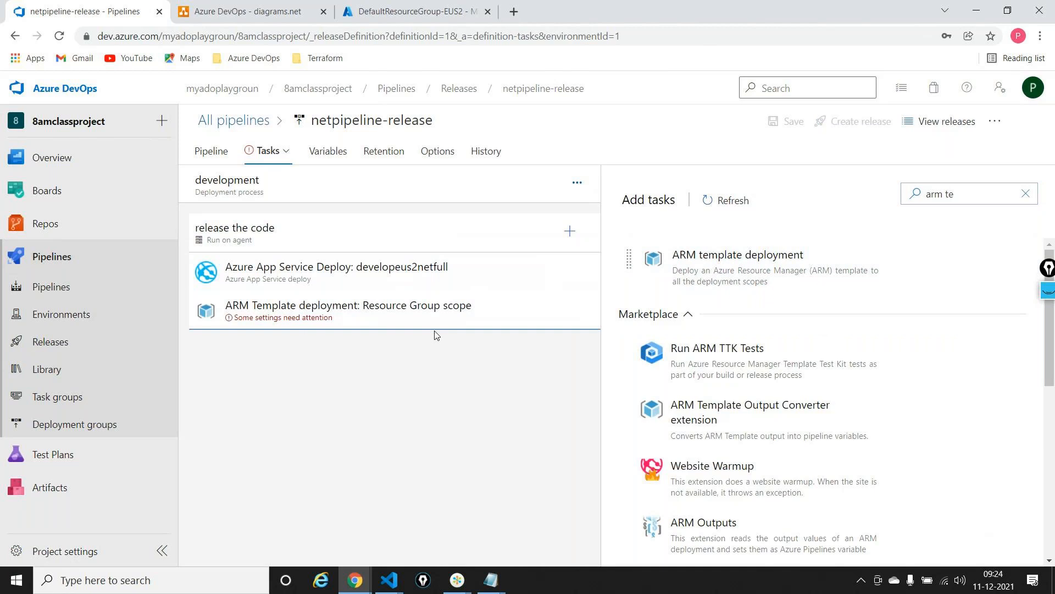
drag(423, 323, 395, 269)
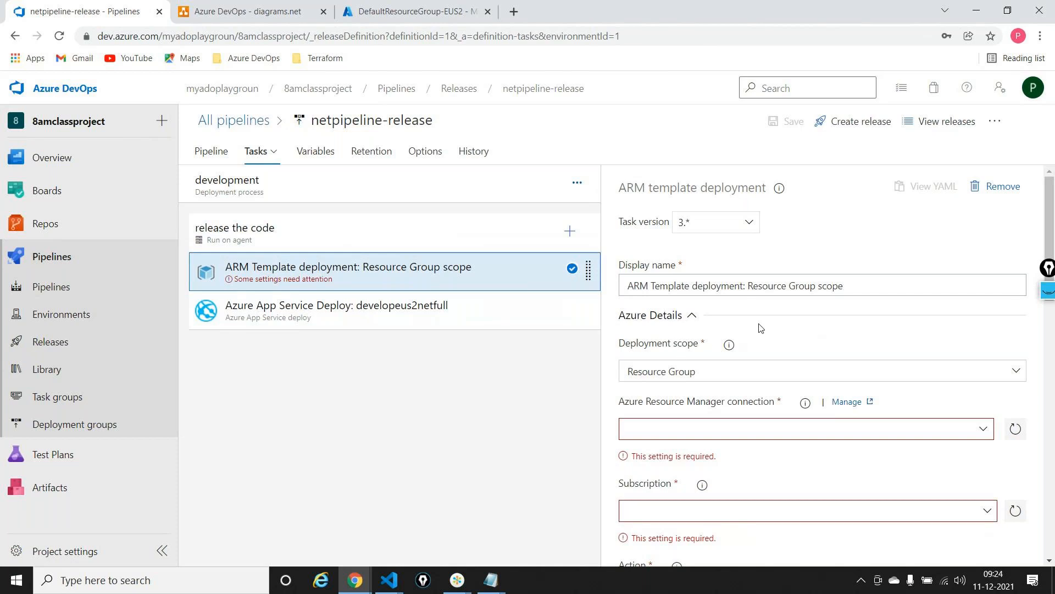
Set the ARM deployment task's Azure Resource Manager connection to AzureDevOps_8amSC and its subscription to Pay-As-You-Go
scroll(779, 351, down, 1)
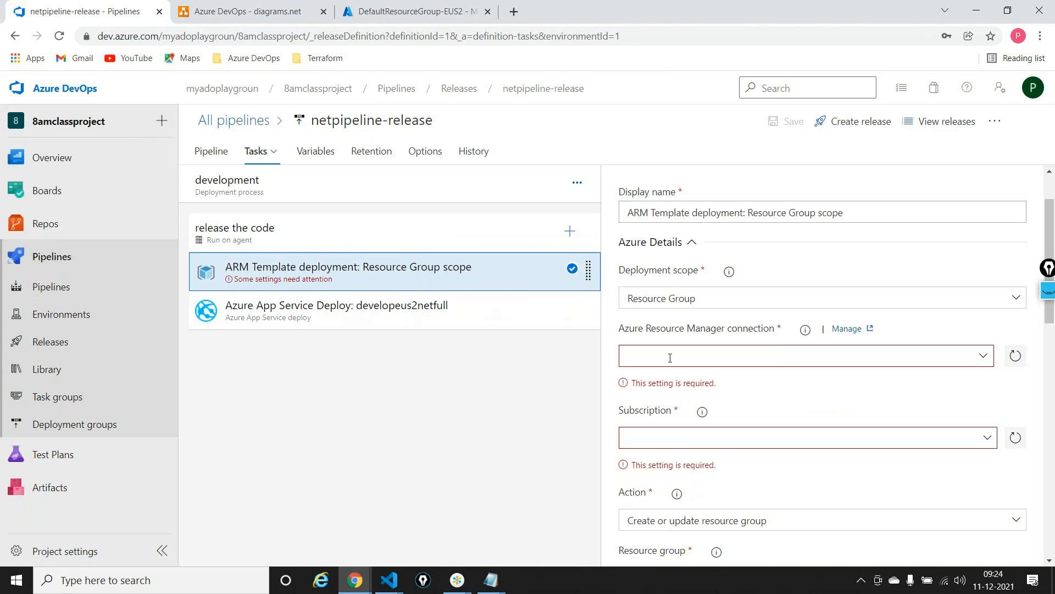
click(983, 357)
click(681, 401)
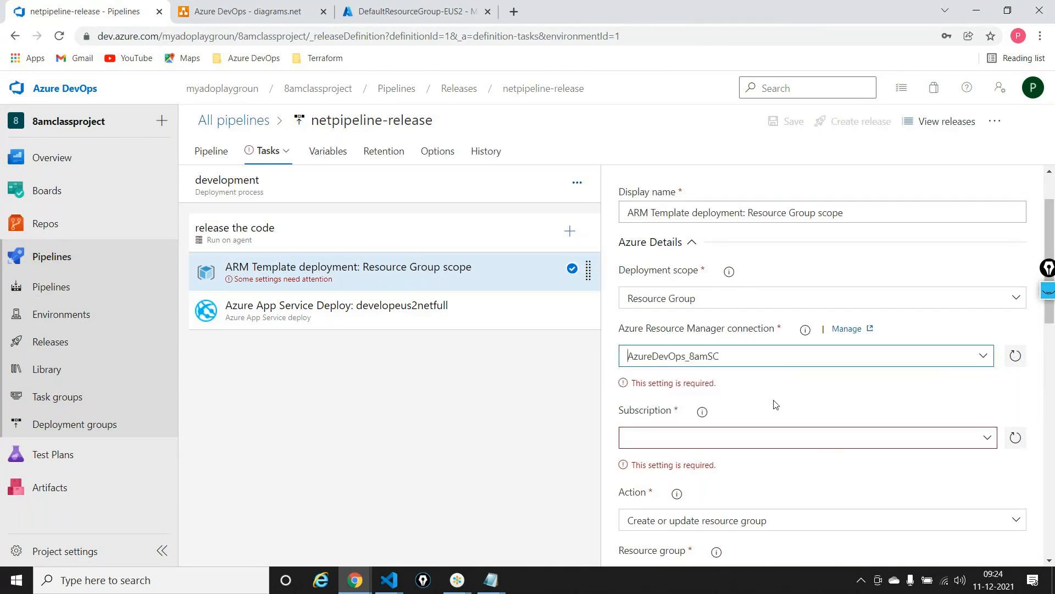
scroll(775, 404, down, 1)
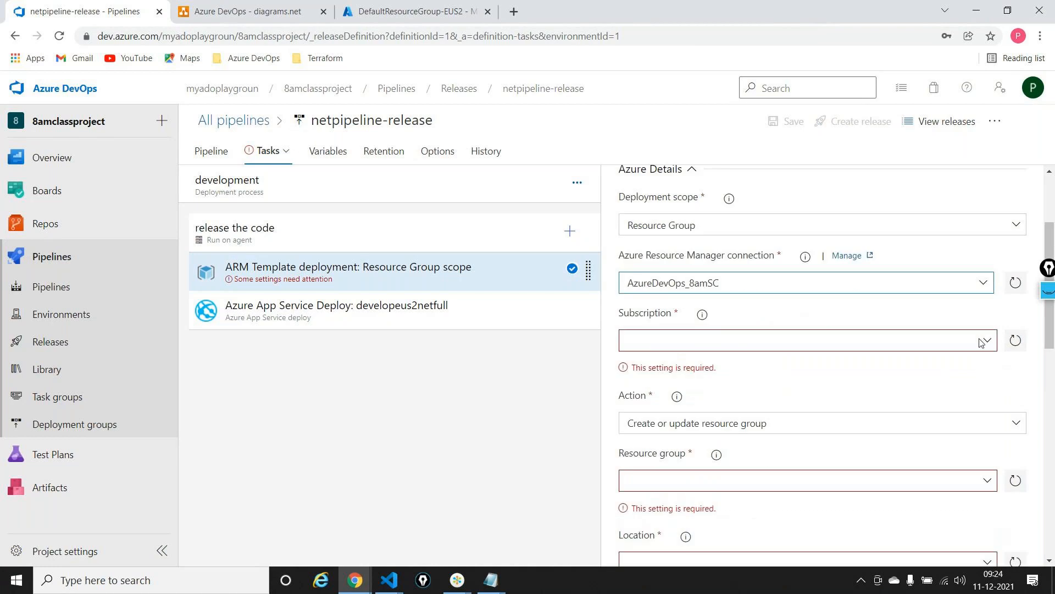
click(987, 342)
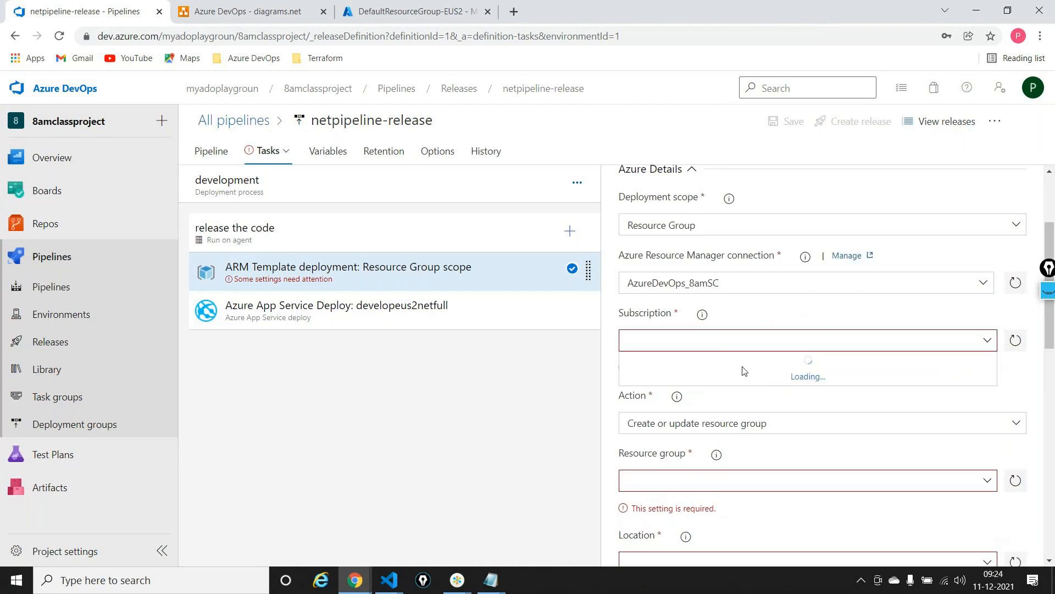
click(736, 361)
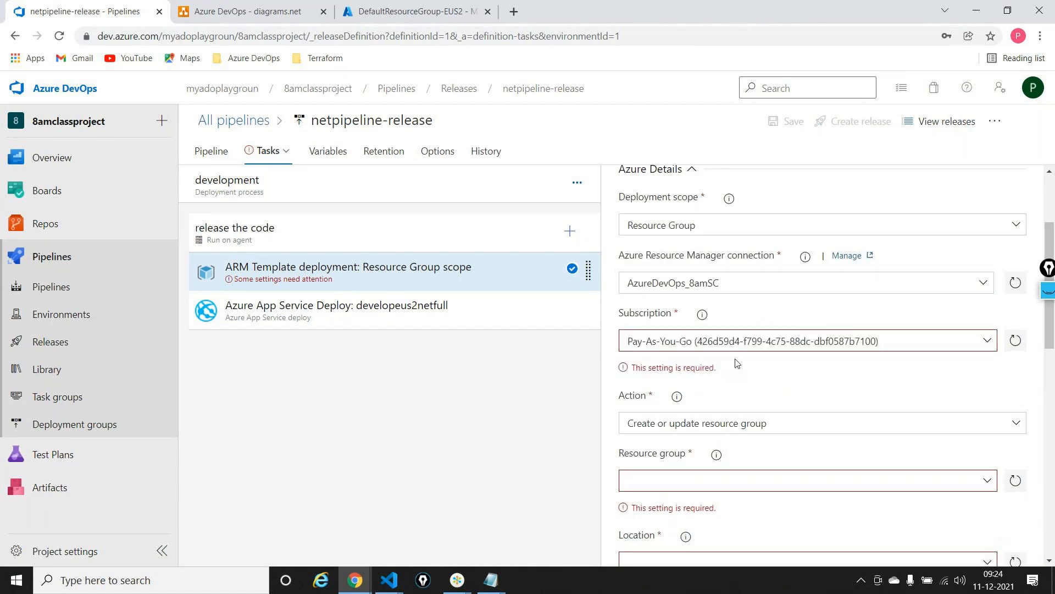
Set the ARM deployment task's resource group to devrg
scroll(699, 401, down, 1)
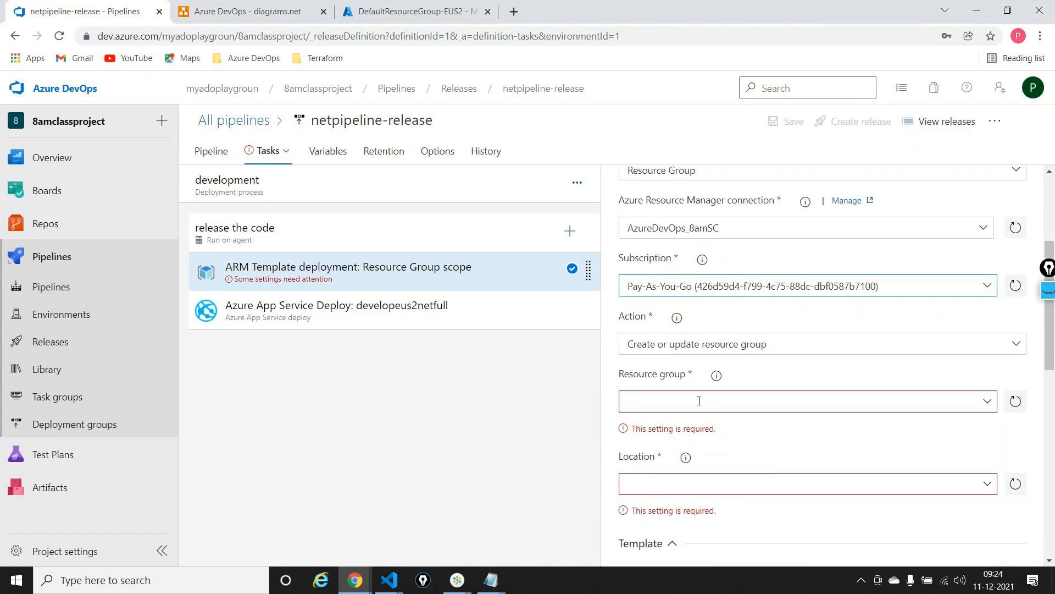
text(dev)
key(BackSpace)
key(BackSpace)
key(BackSpace)
click(693, 401)
text(dev)
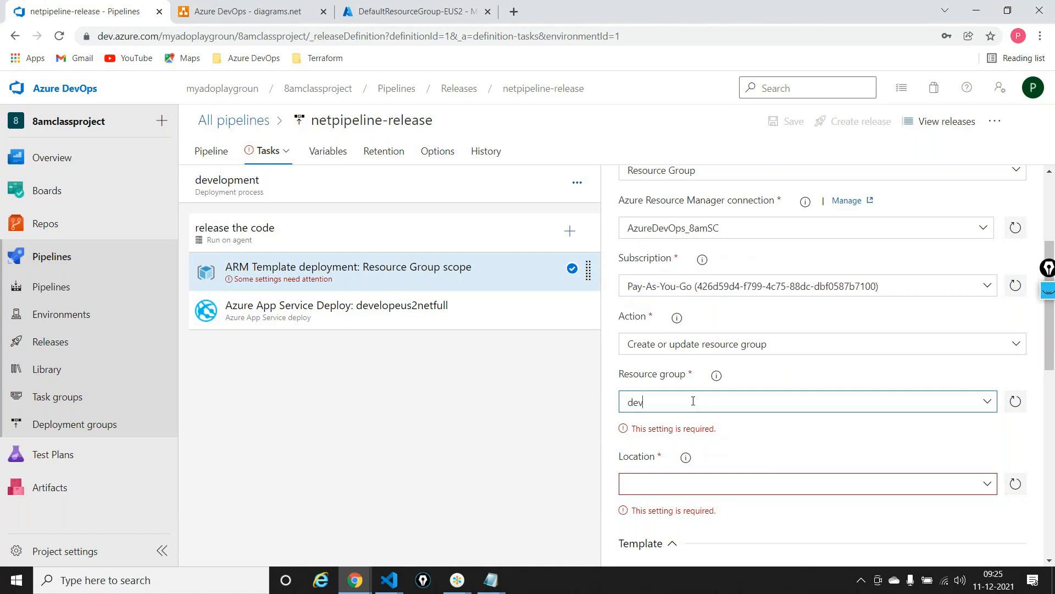
text(Rg)
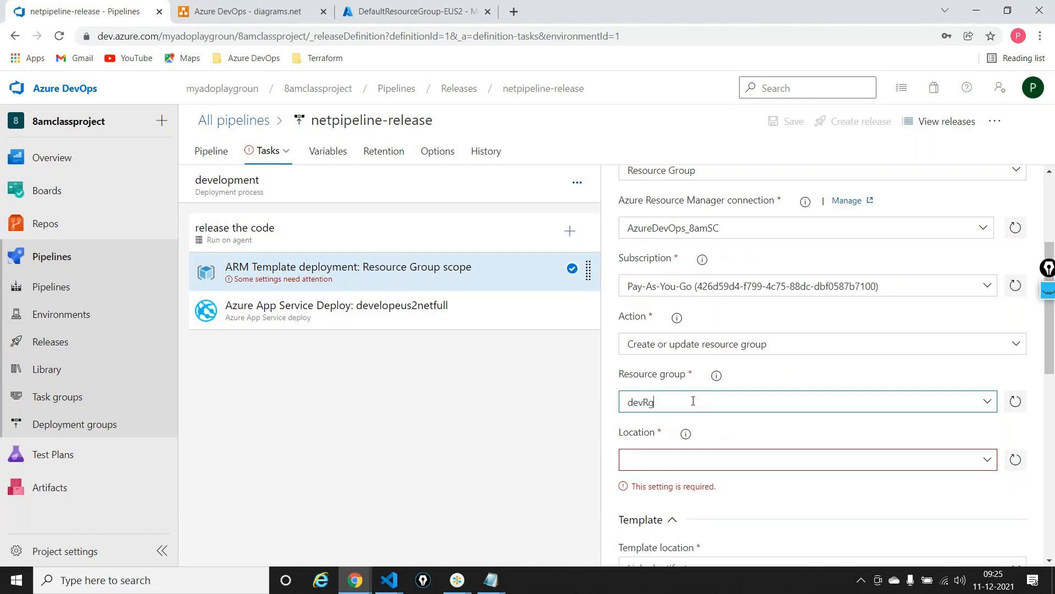
key(BackSpace)
key(BackSpace)
text(rg)
Set the ARM deployment task's location to the variable $(location)
click(697, 463)
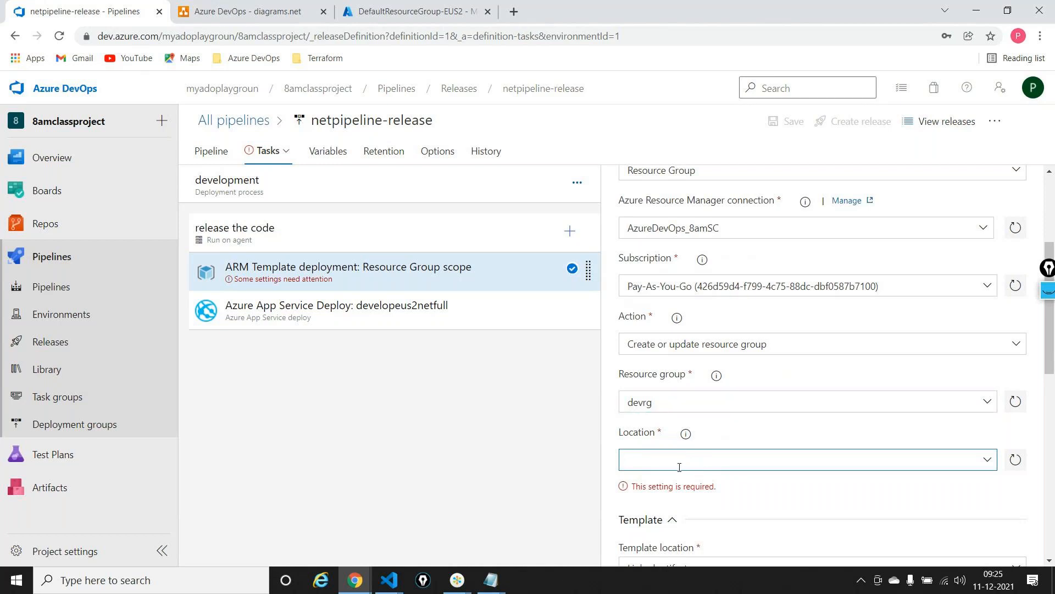
text($)
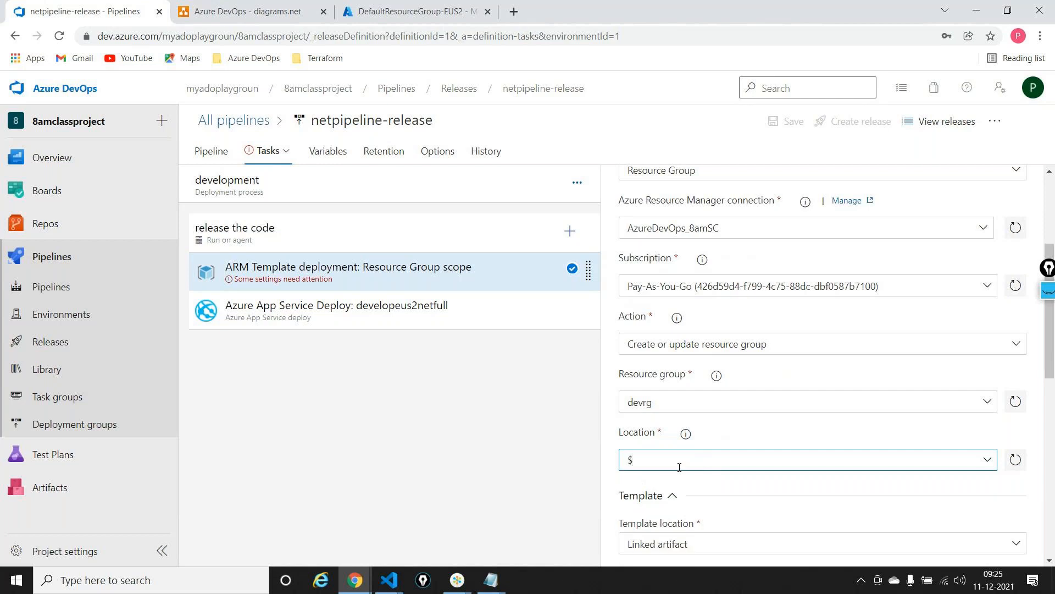
text(())
text(location)
Select webaparm.json from the drop folder of the linked firstpipeline-fullframework build artifact as the deployment template
scroll(680, 467, down, 5)
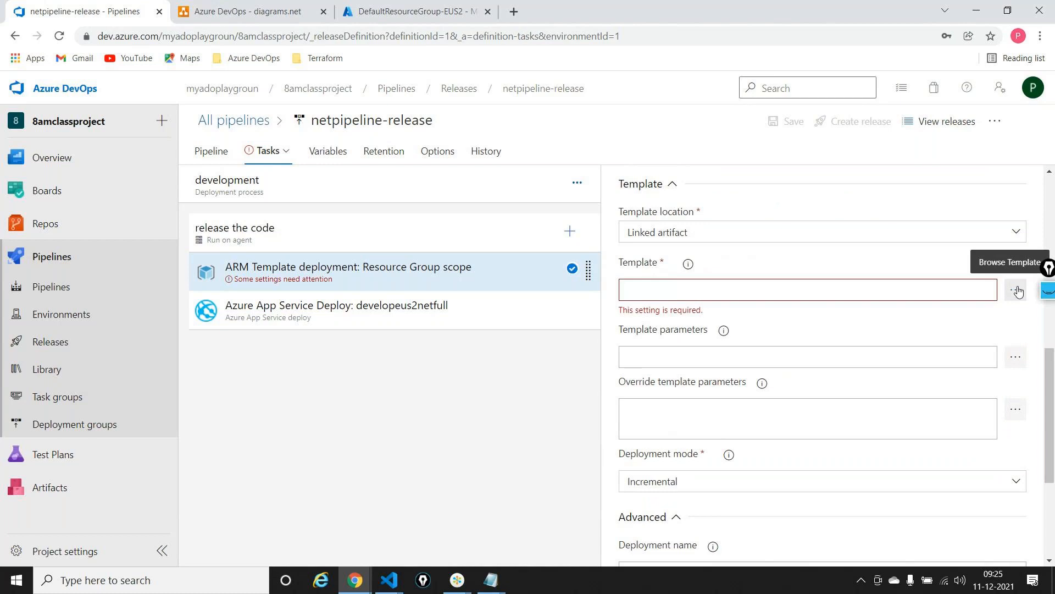
click(1017, 290)
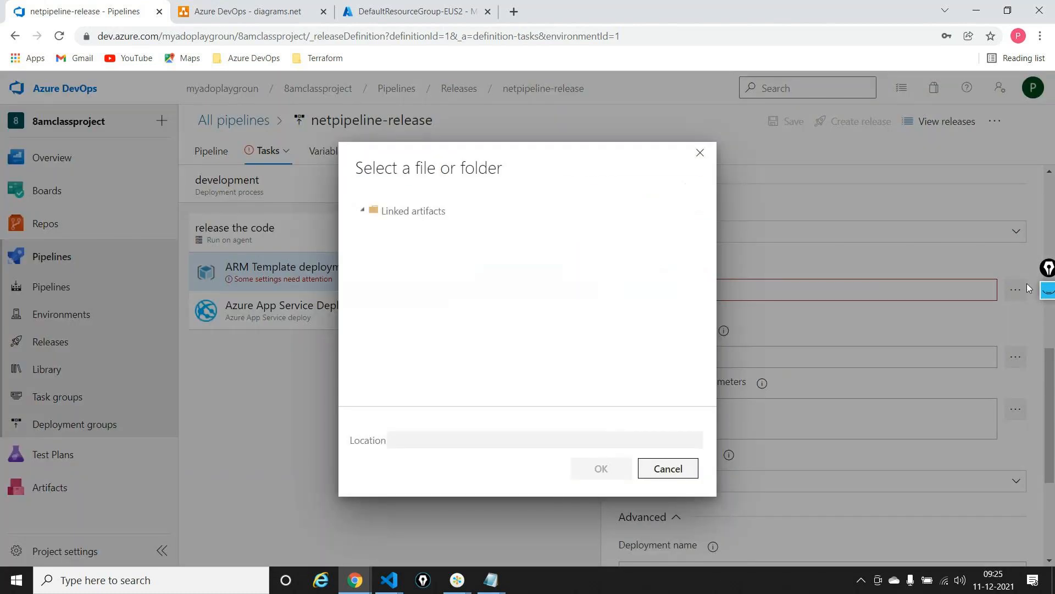
click(372, 227)
click(386, 243)
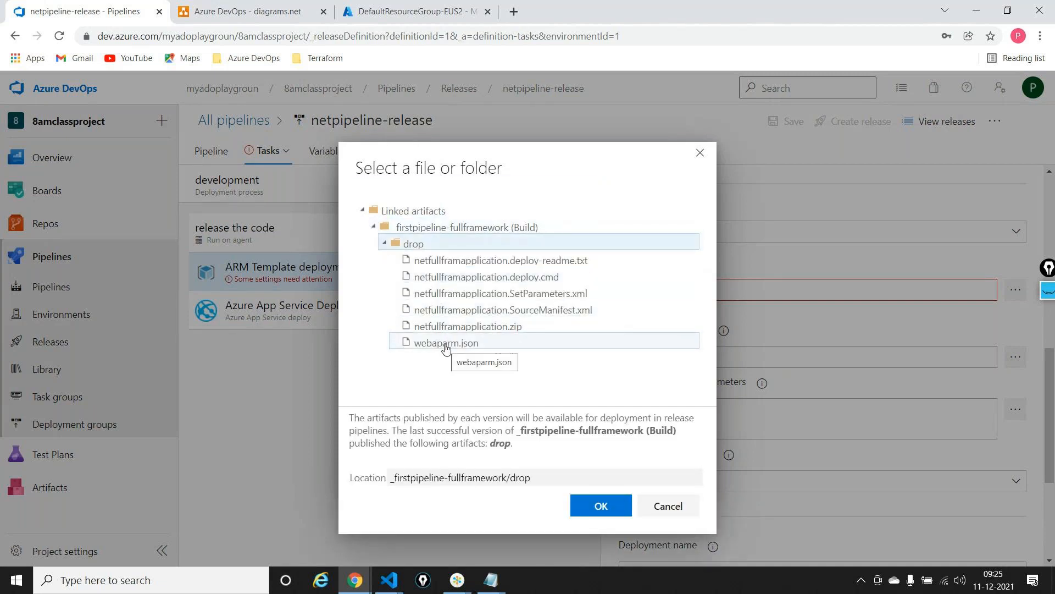
click(446, 345)
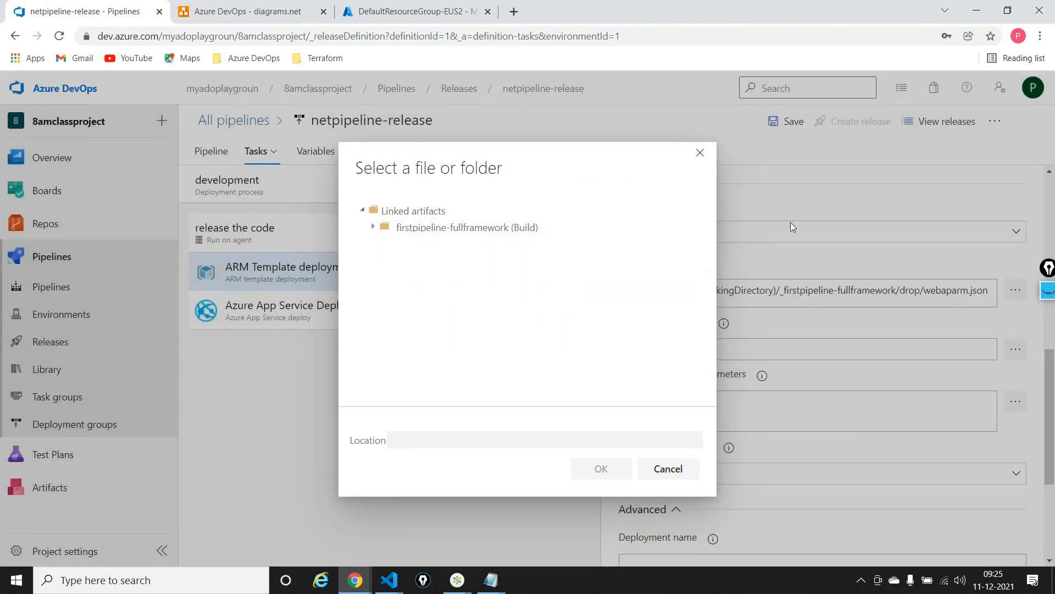
click(707, 163)
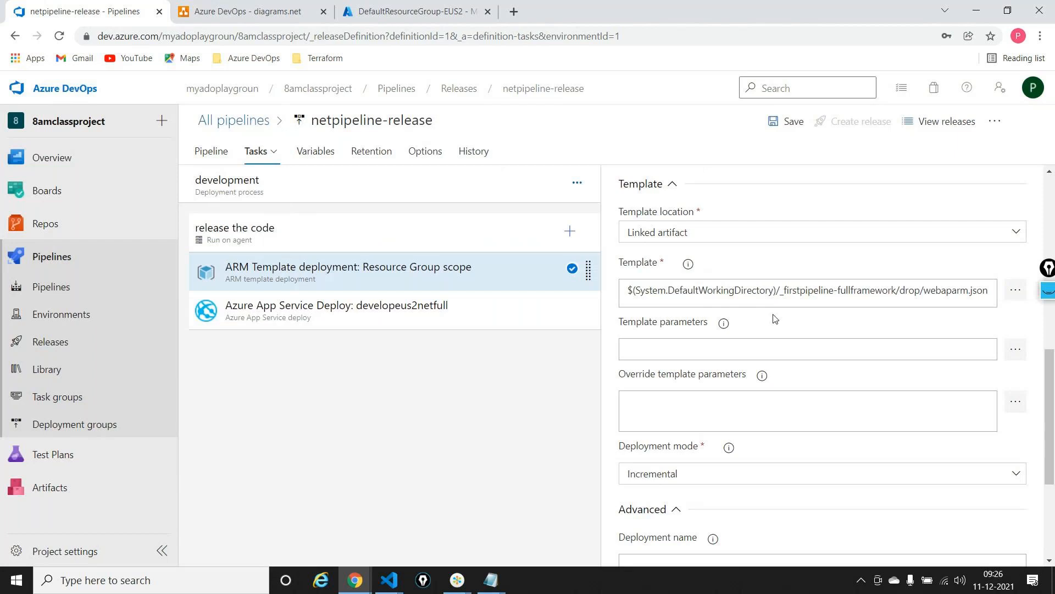
Open the override template parameters and set appserviceplanName to $(appserviceplanName)
click(671, 345)
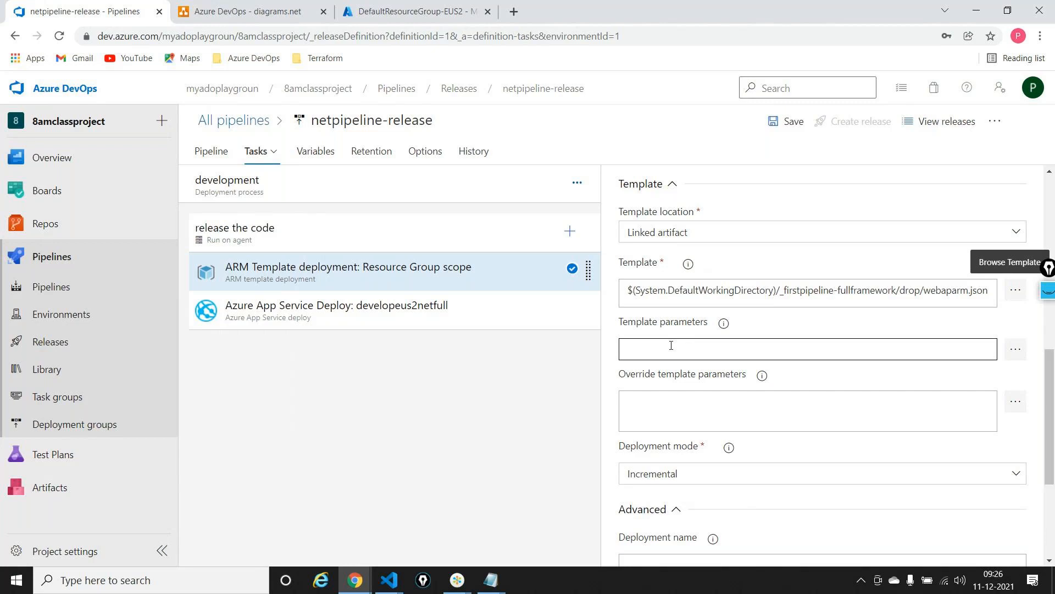
click(710, 393)
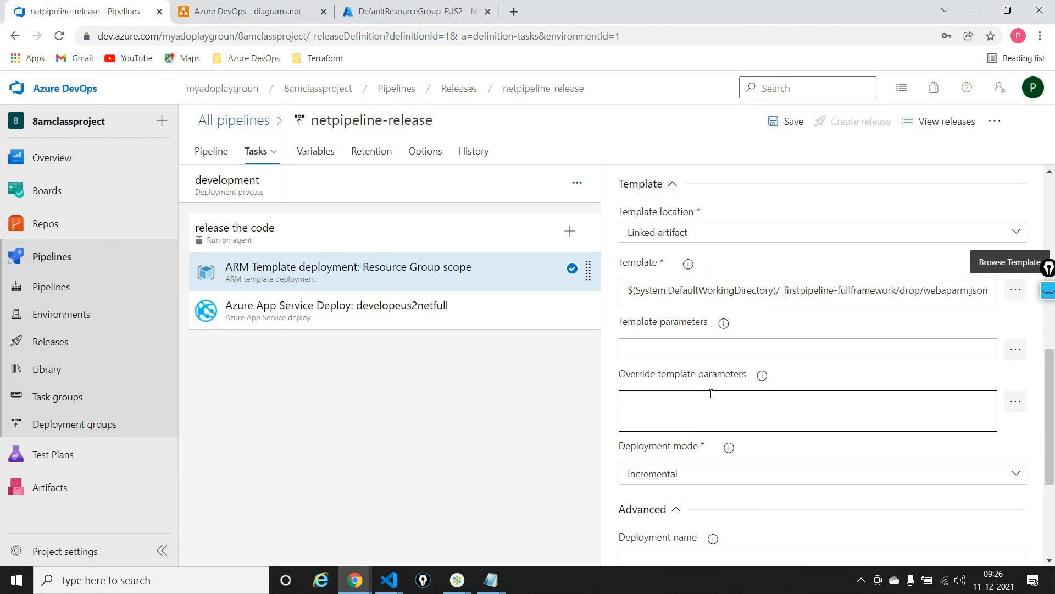
click(1014, 404)
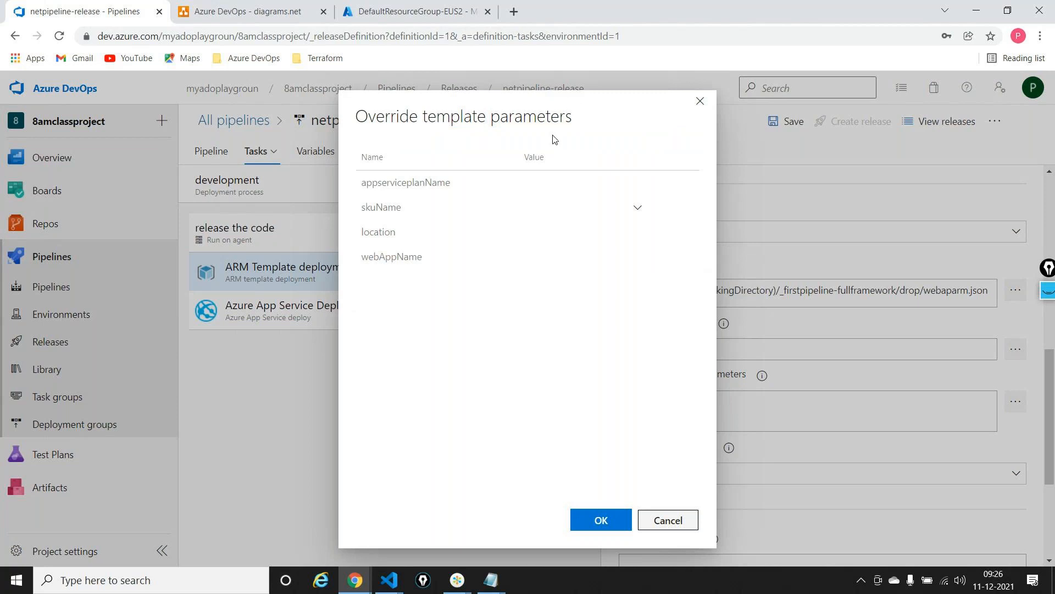
click(560, 183)
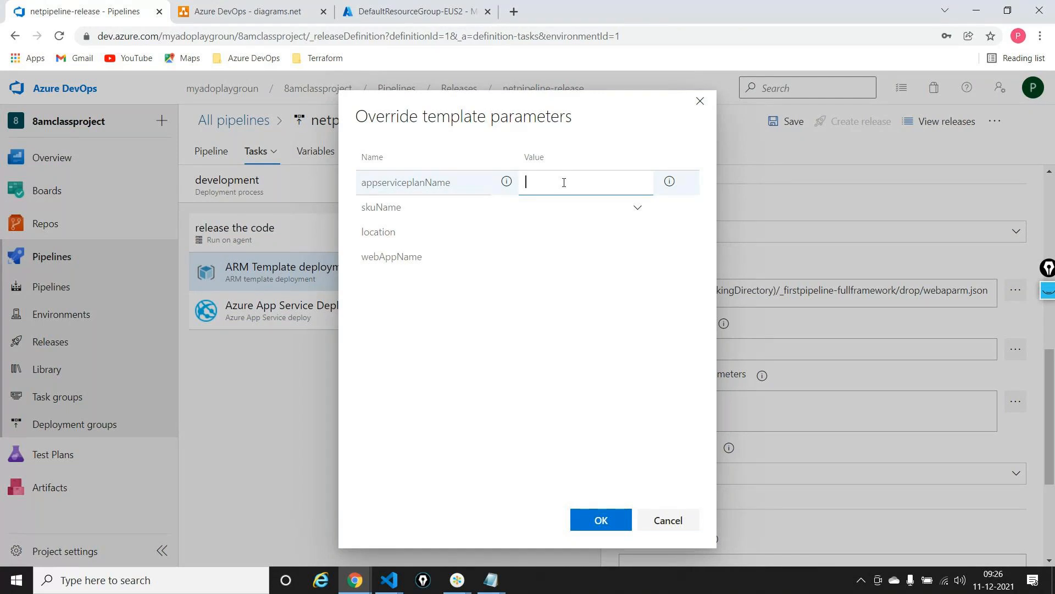
text($())
double_click(415, 184)
key(ctrl+c)
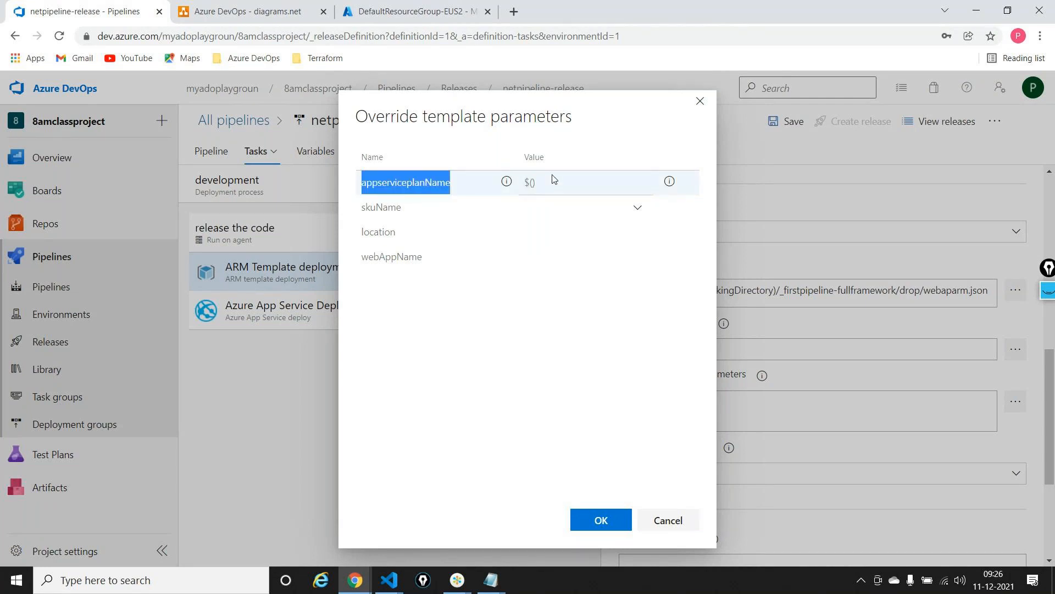
click(533, 182)
key(ctrl+v)
Override the skuName template parameter with the variable $(skuName)
click(409, 214)
double_click(393, 207)
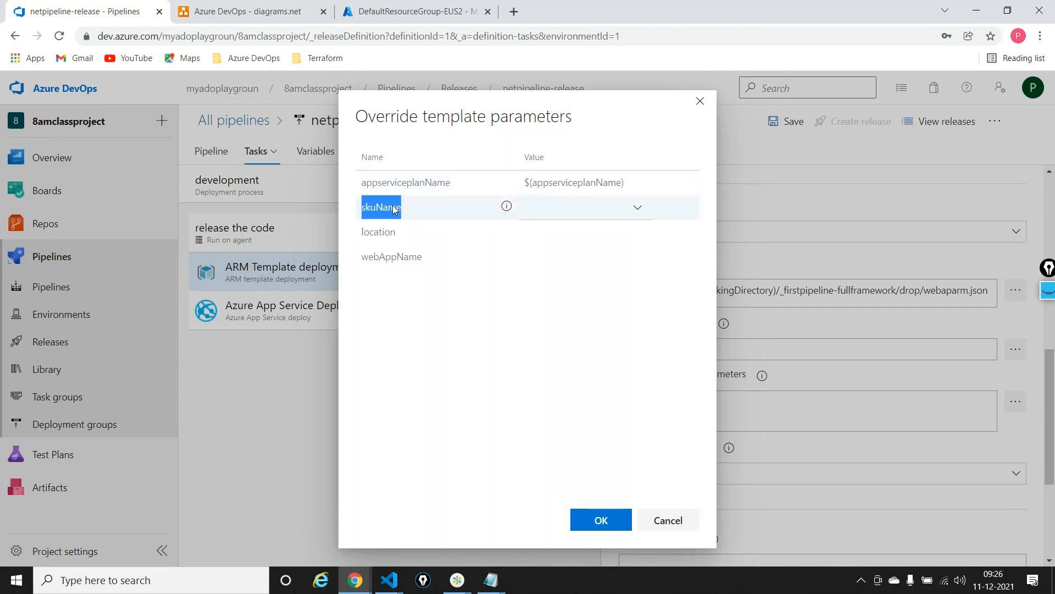
click(564, 206)
text($())
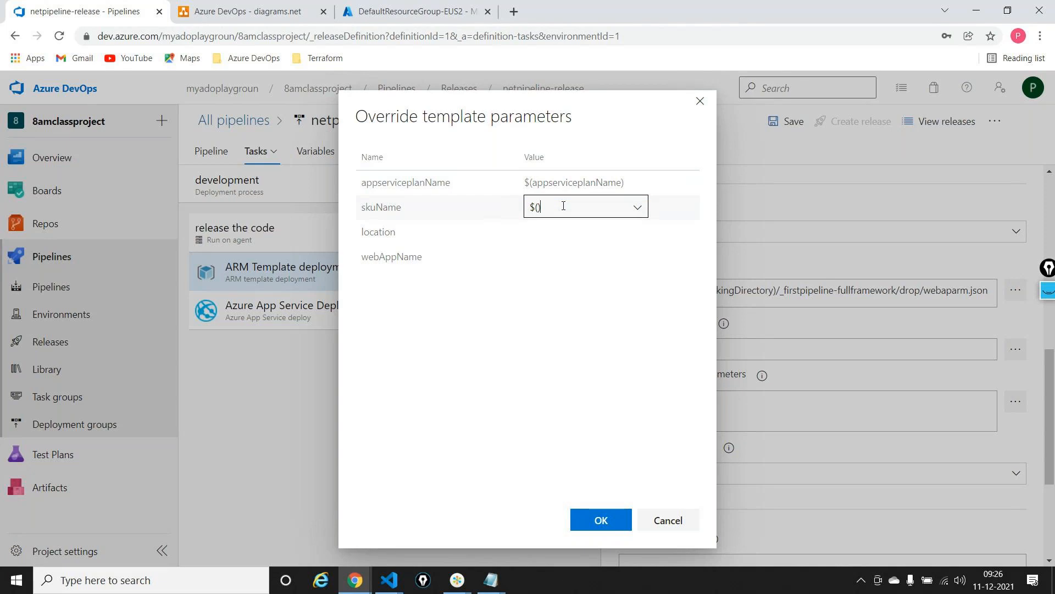
key(shift+Tab)
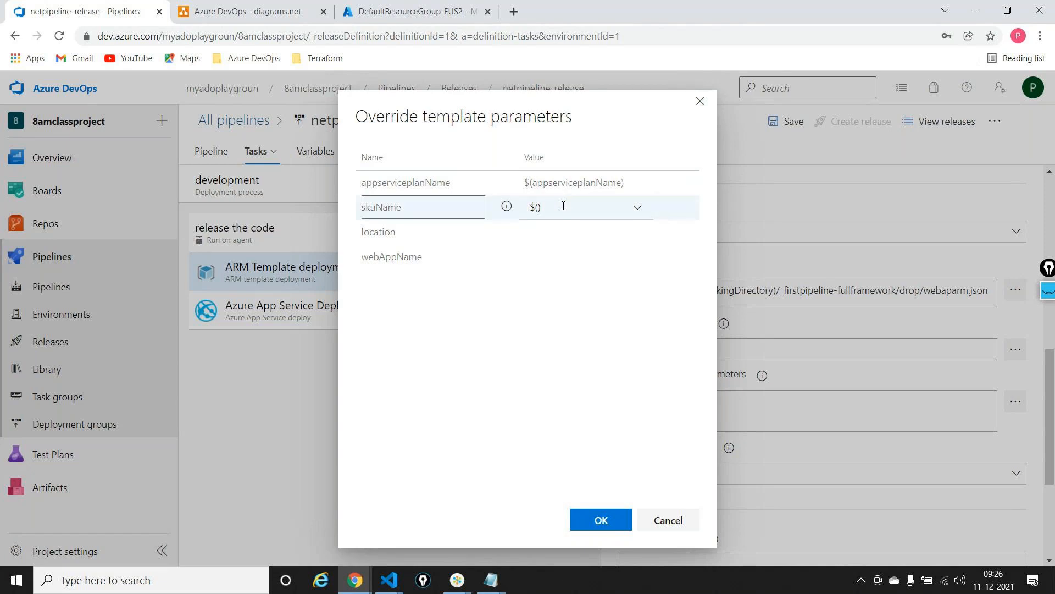
click(538, 208)
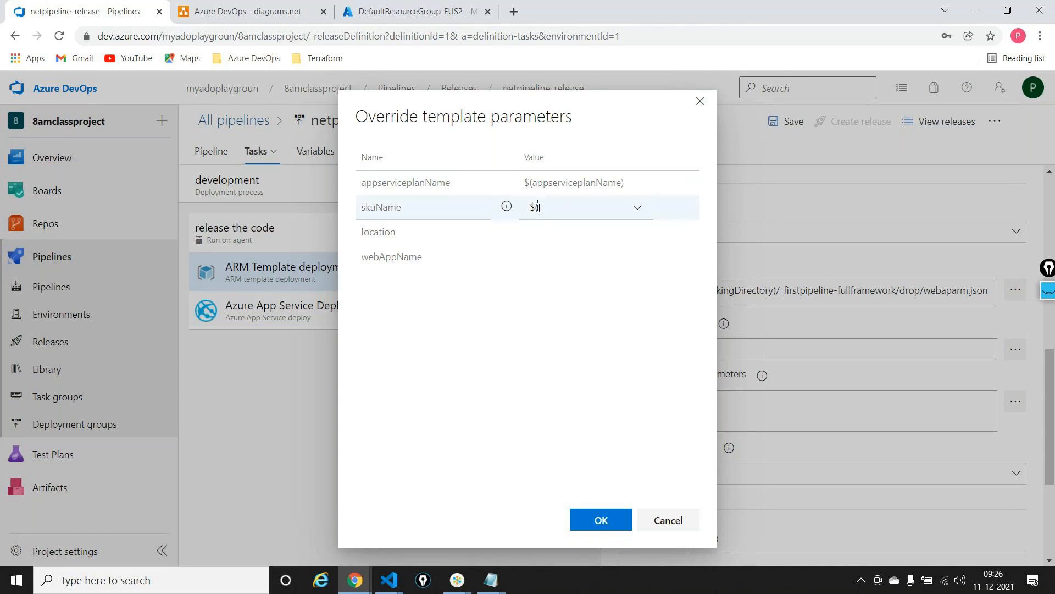
text(skuName)
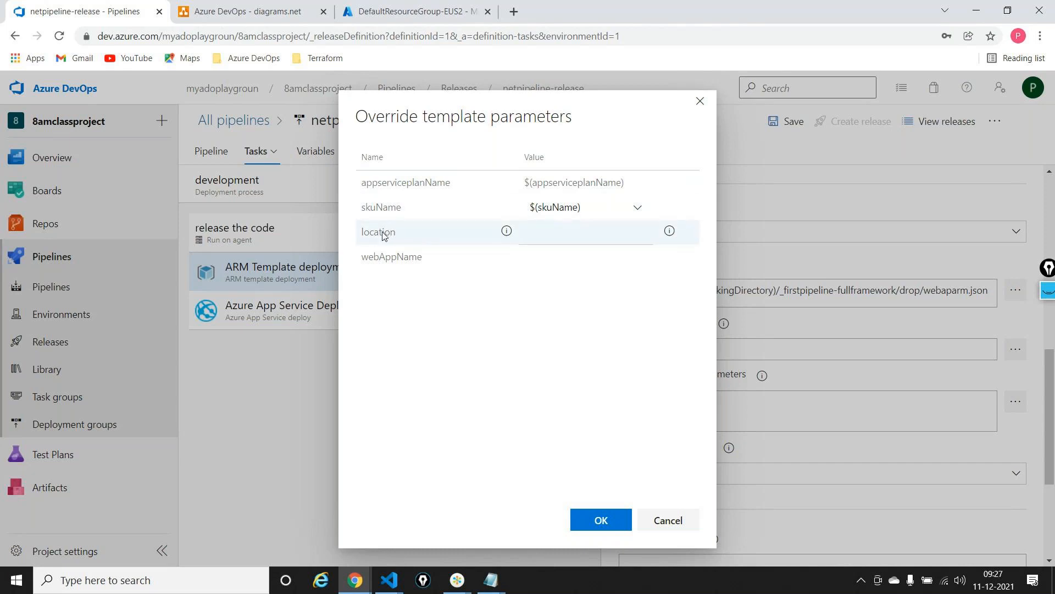
Override the location template parameter with the variable $(location)
click(585, 231)
text($())
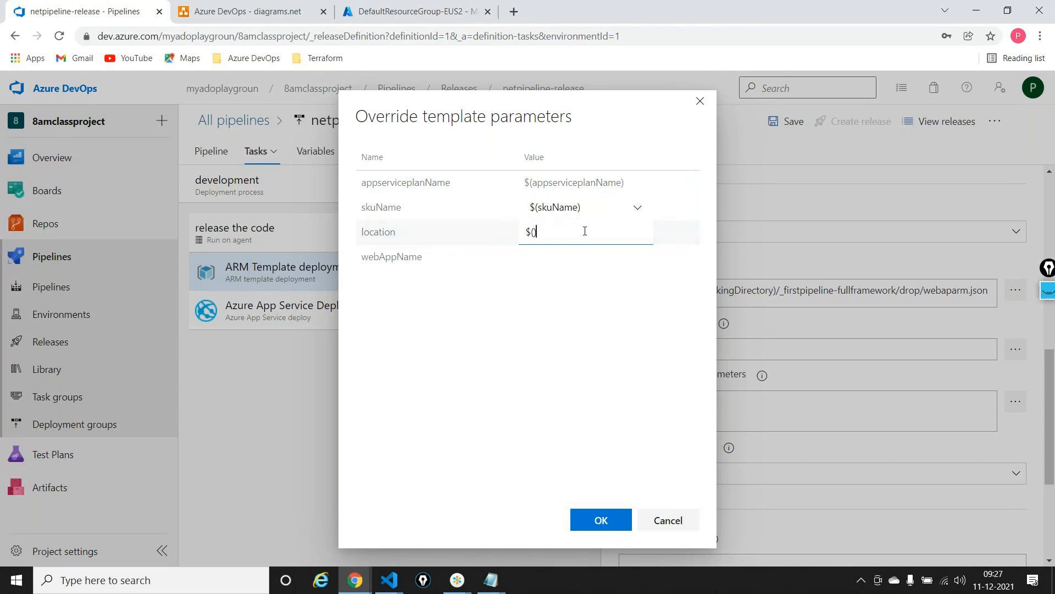
key(Left)
text(location)
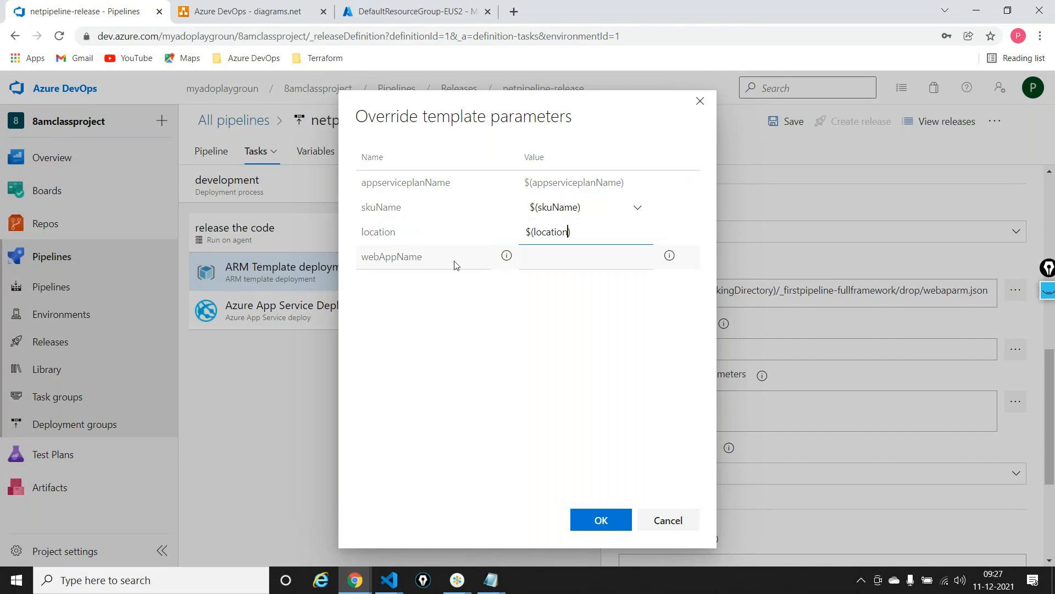
Override the webAppName template parameter with the variable $(webAppName) and apply the parameter overrides
click(550, 262)
text($(webAppName)
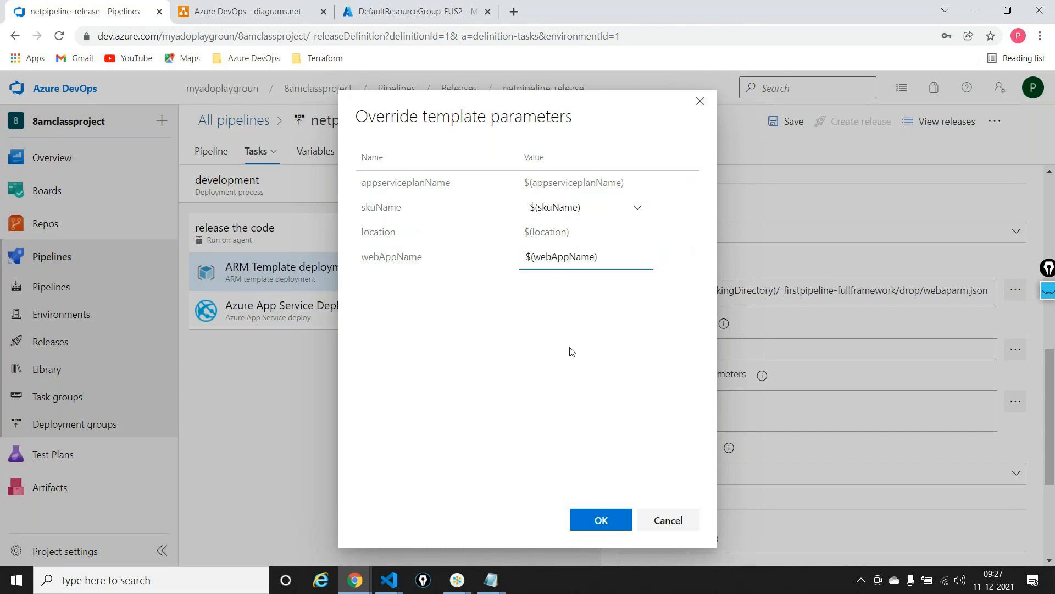
click(601, 519)
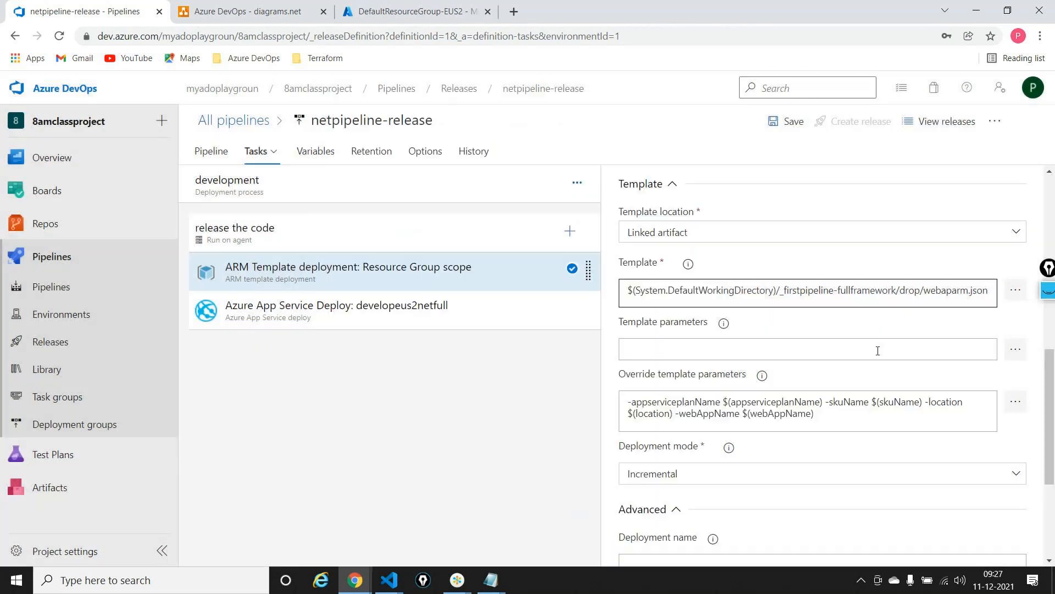
Replace the ARM deployment task's resource group with the variable $(rgName)
scroll(877, 350, up, 4)
click(656, 293)
drag(657, 293, 606, 299)
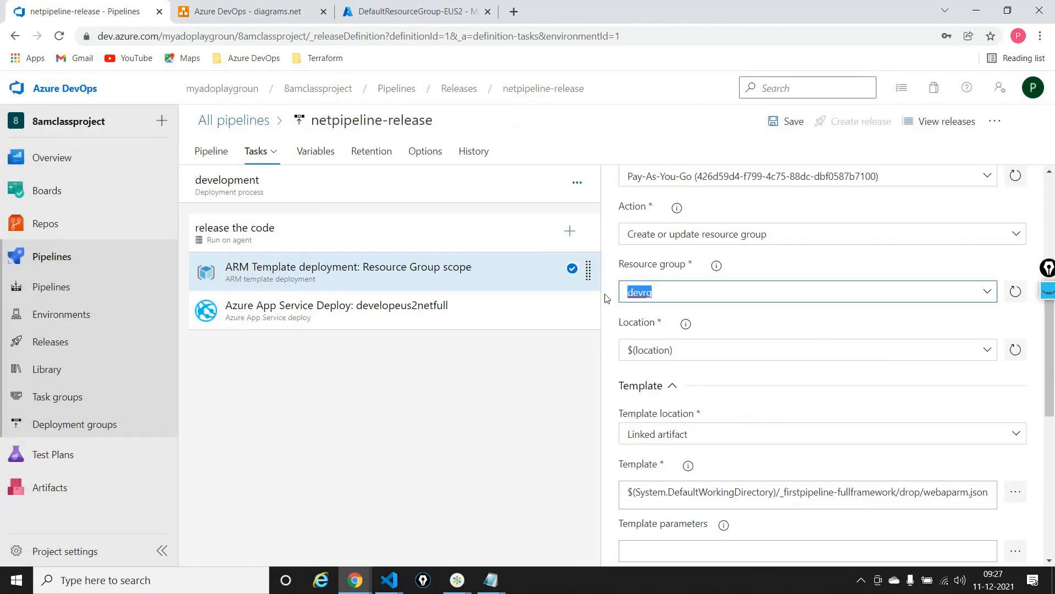
text($(rgName)
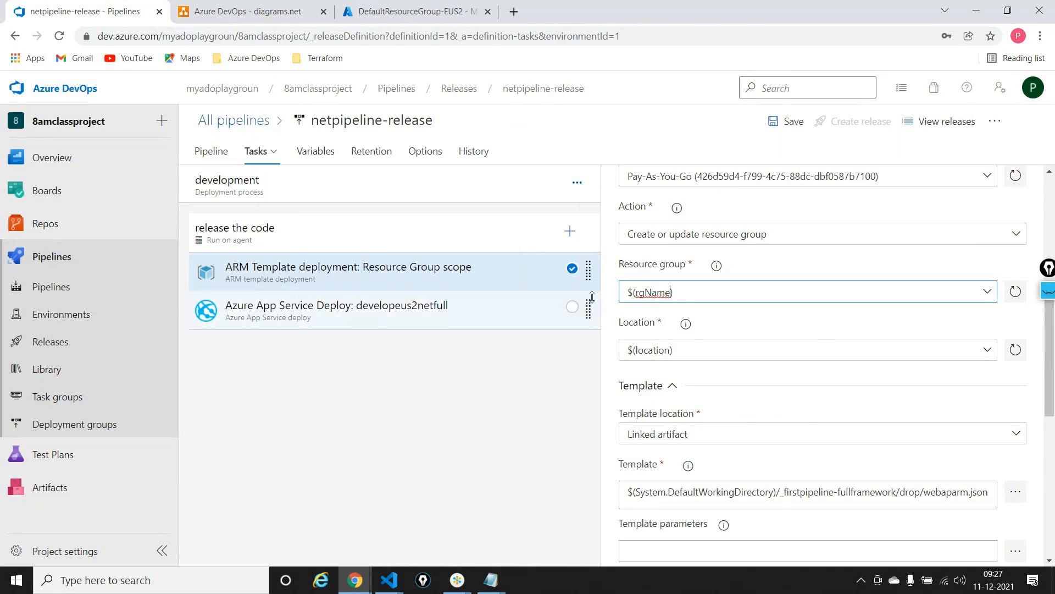
Set the Azure App Service deploy task's App Service name to $(webAppName), reusing the variable name from the ARM task's override parameters
click(500, 328)
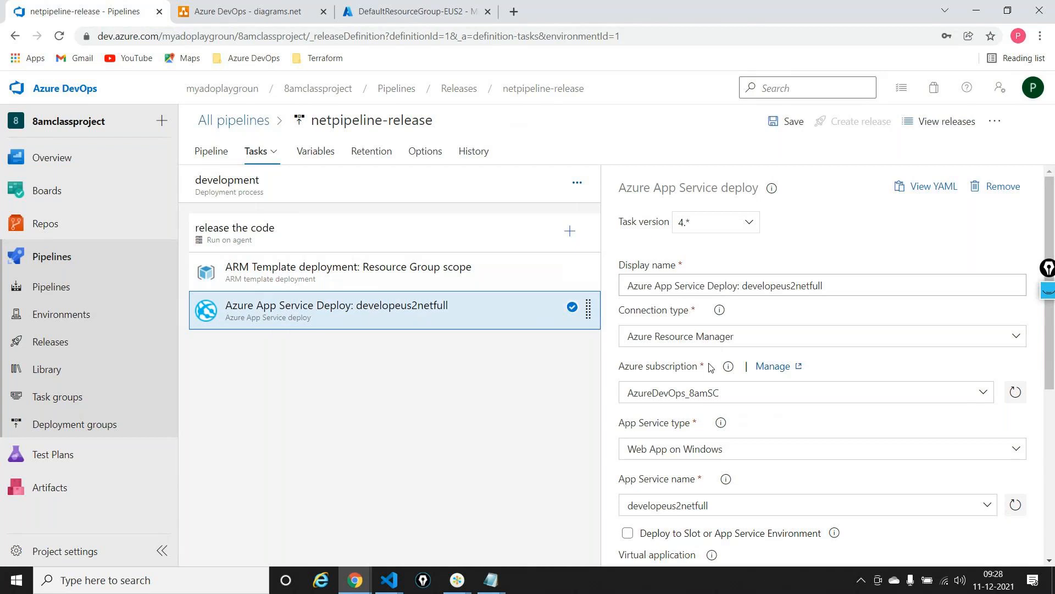
scroll(709, 367, down, 2)
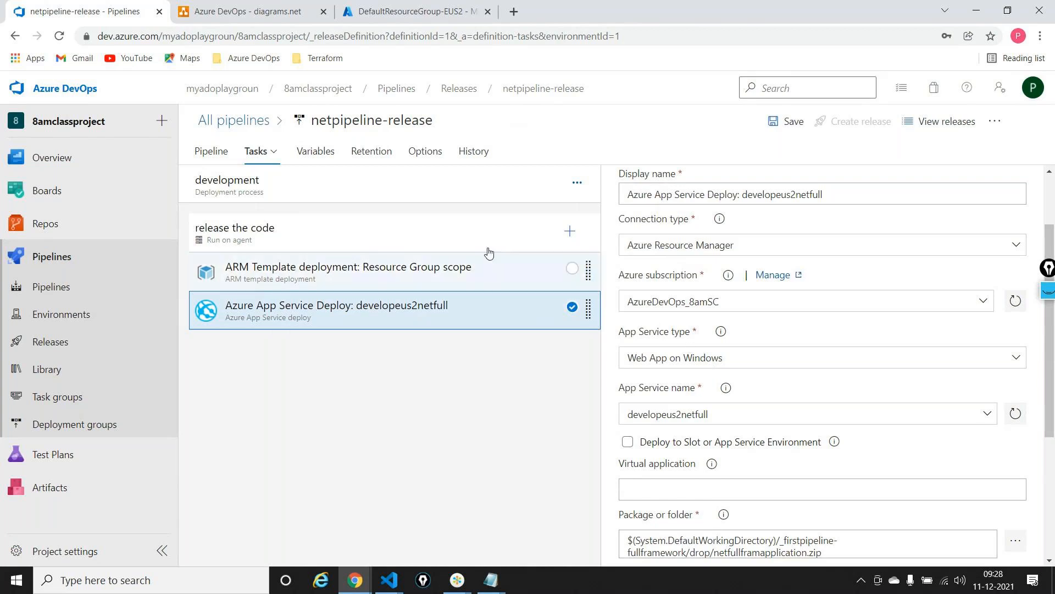
scroll(837, 370, down, 4)
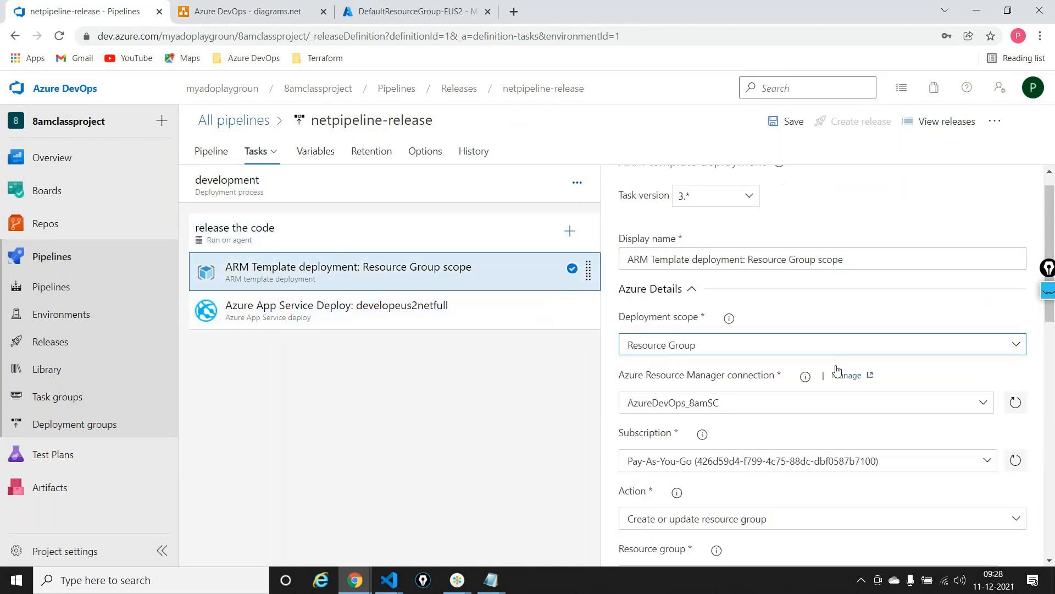
scroll(836, 370, down, 3)
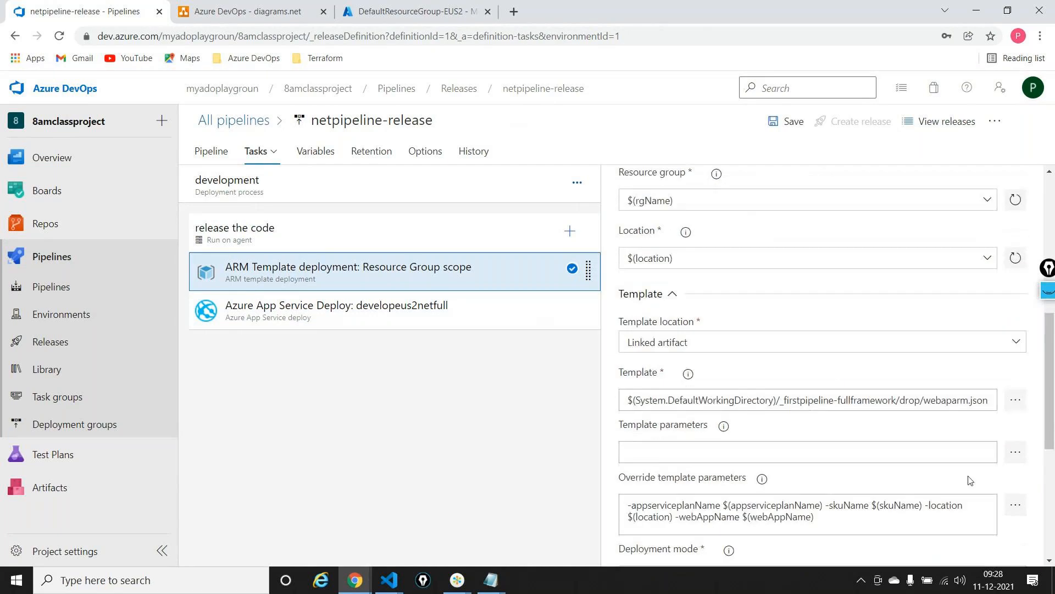
double_click(789, 520)
key(ctrl+c)
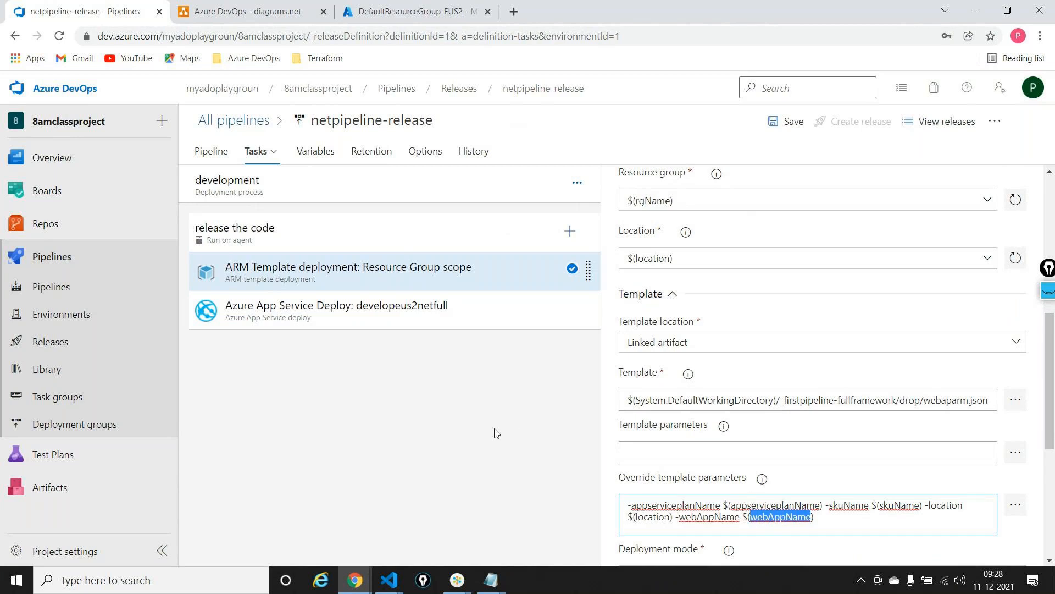
click(435, 318)
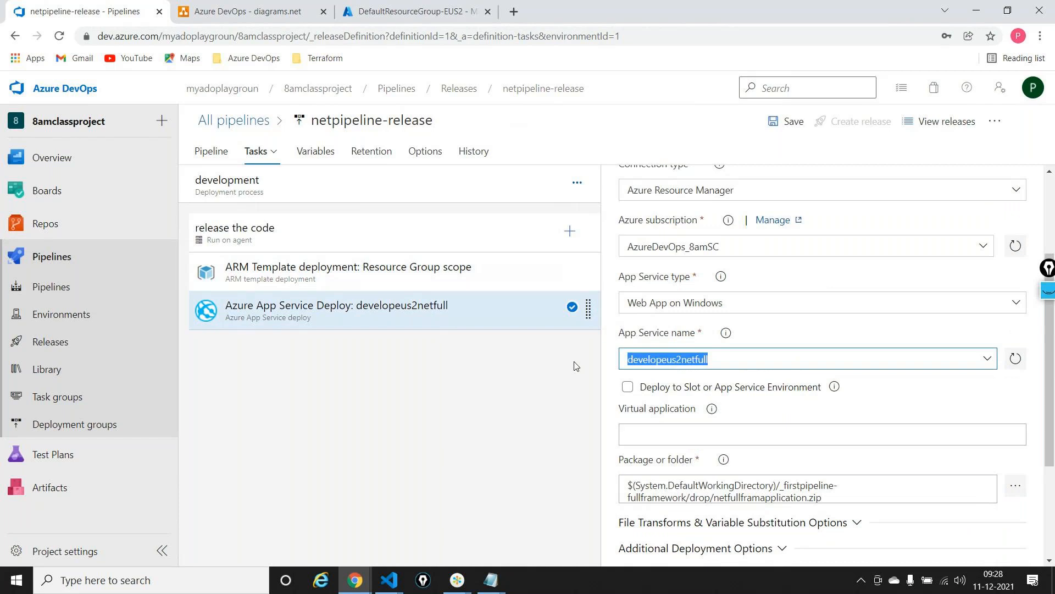
text($())
key(ctrl+v)
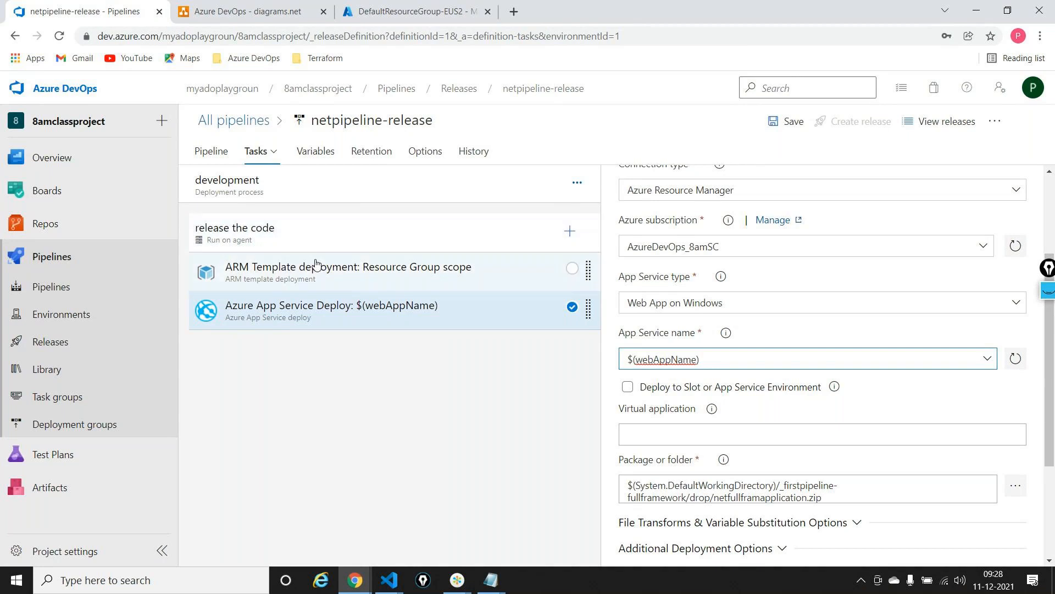
Review the variable references in the ARM deployment task and view the release's pipeline variables
scroll(735, 360, down, 5)
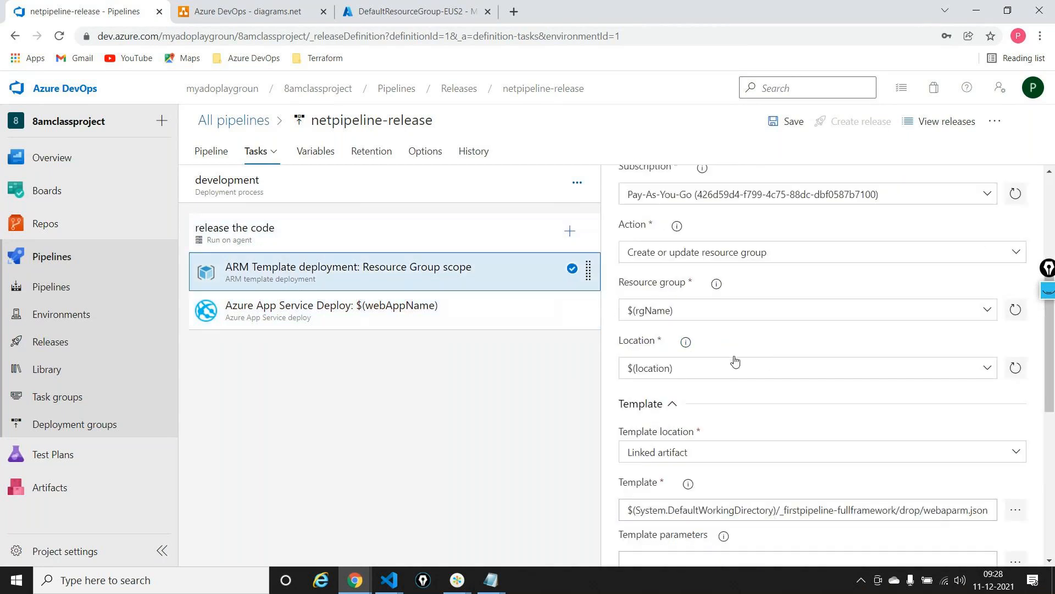
double_click(655, 367)
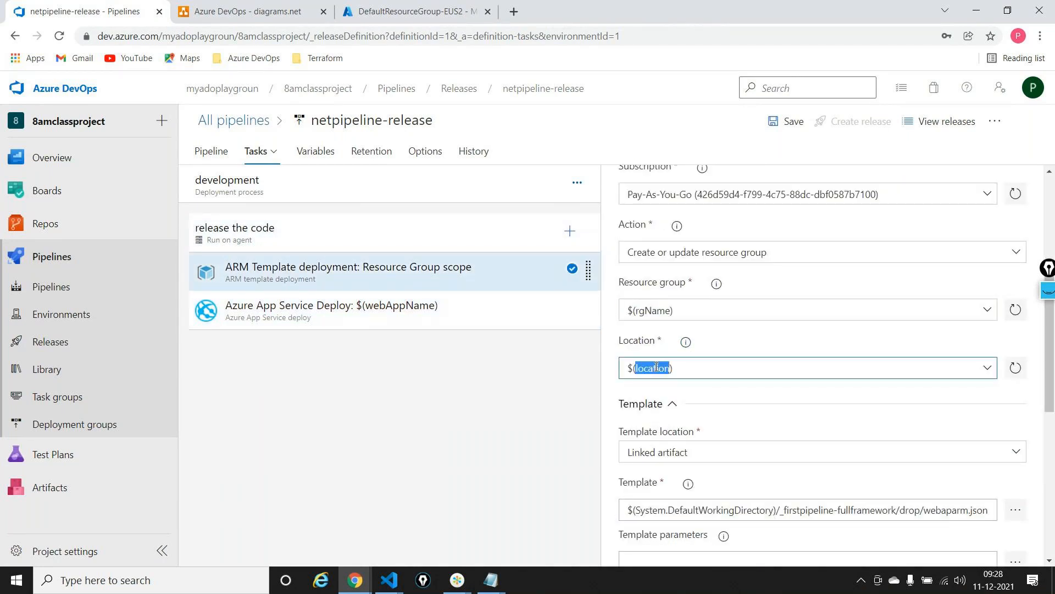
scroll(656, 367, down, 4)
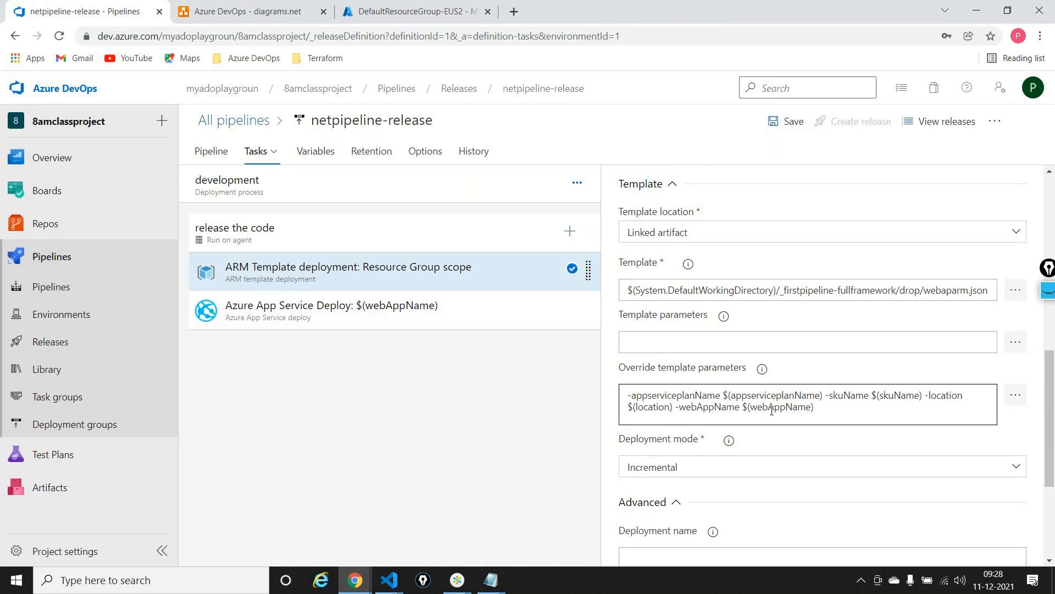
click(330, 158)
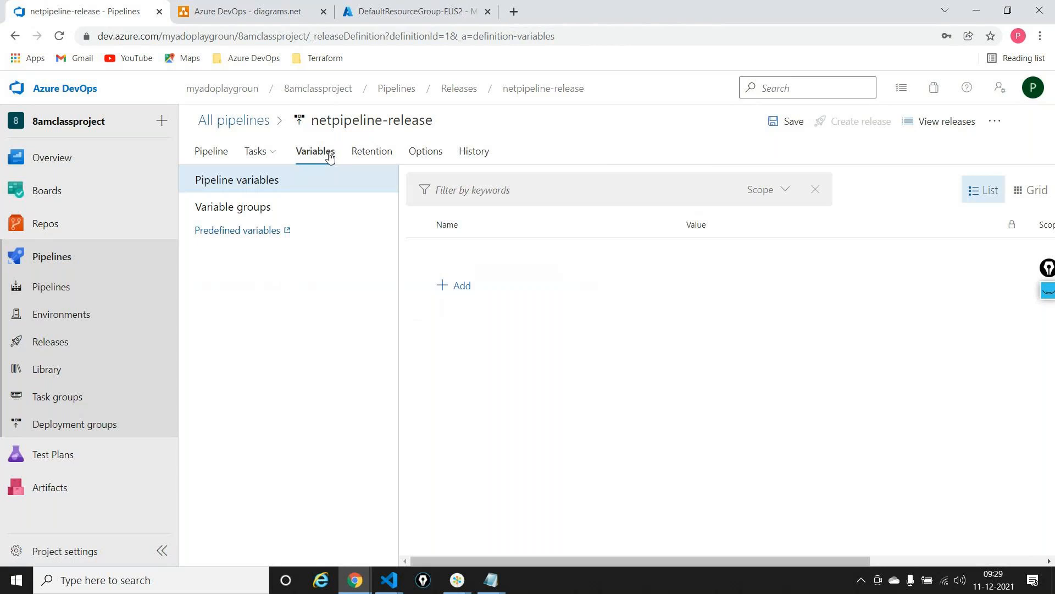
Return to the development stage's ARM deployment task and copy its resource group variable $(rgName) into a Notepad document
mouse_move(245, 157)
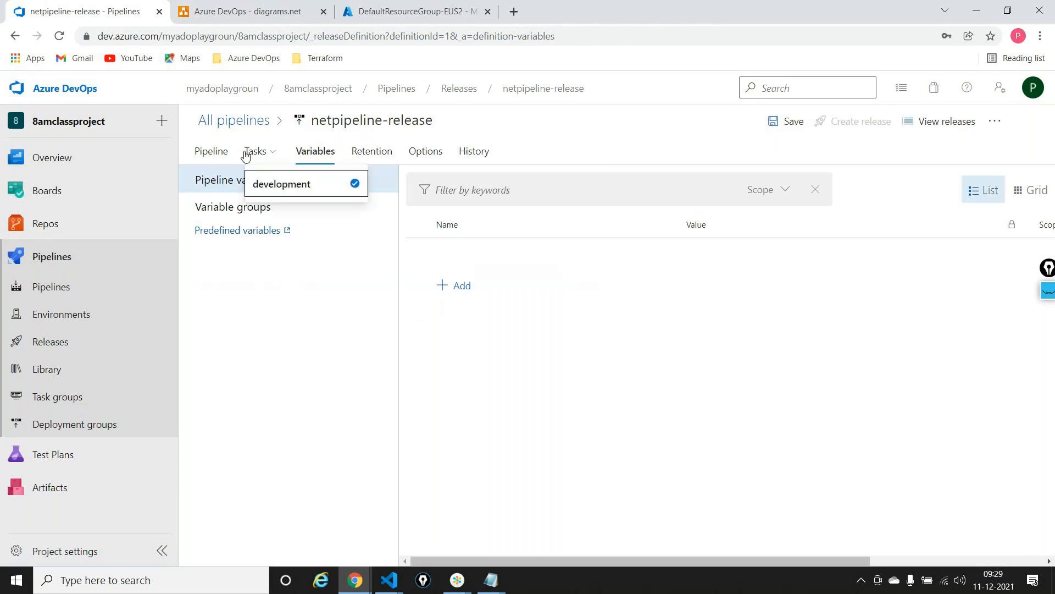
click(246, 156)
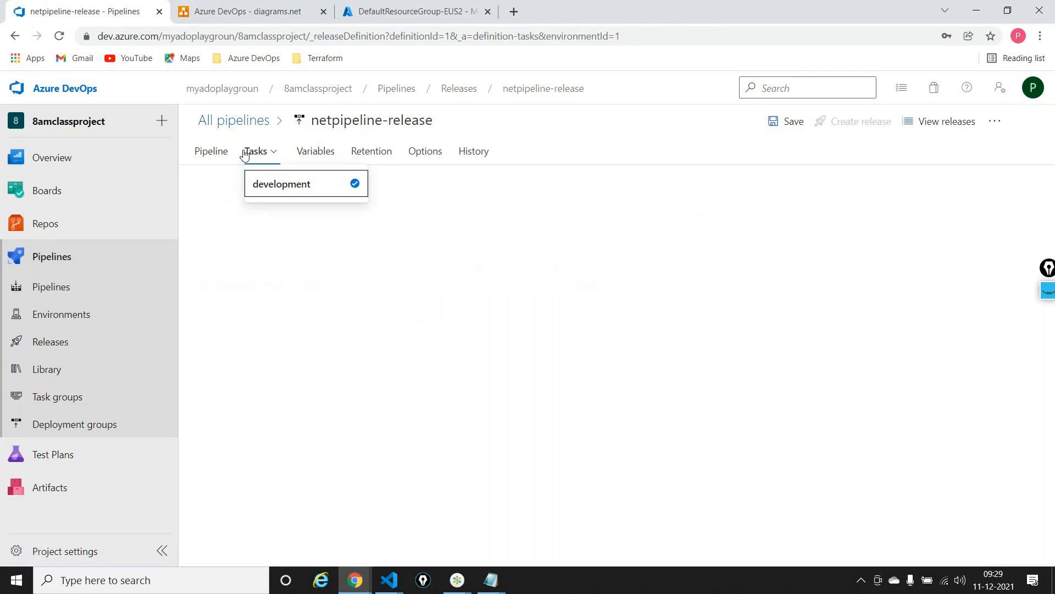
click(314, 281)
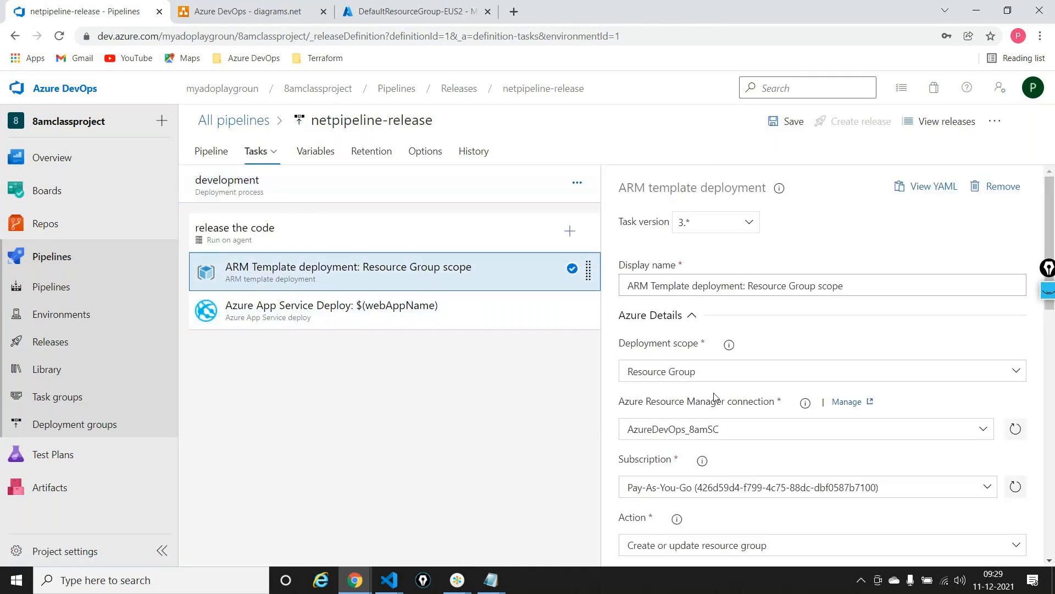
scroll(691, 374, down, 3)
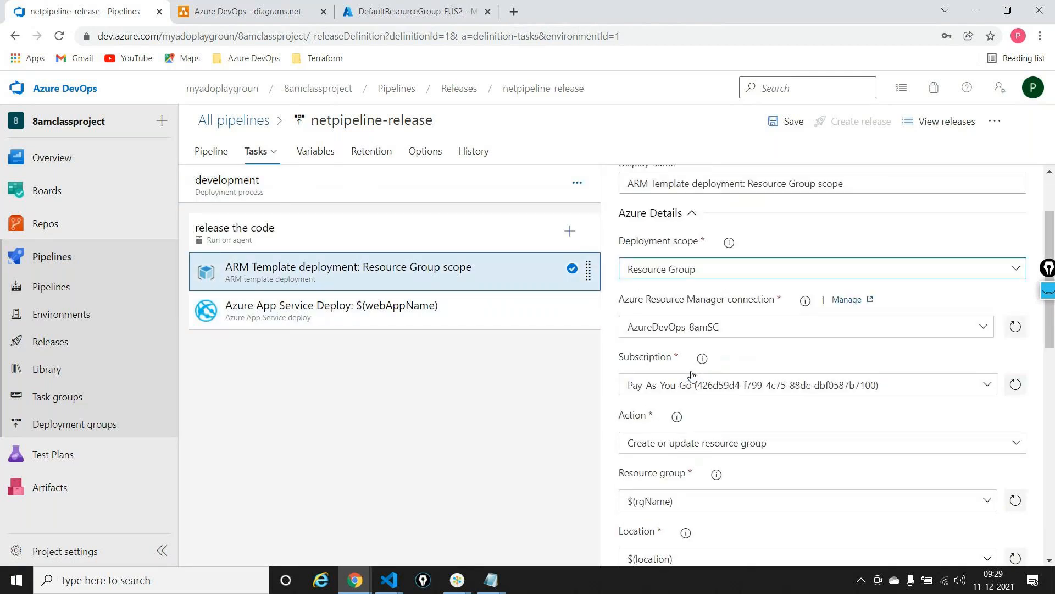
drag(687, 366, 621, 368)
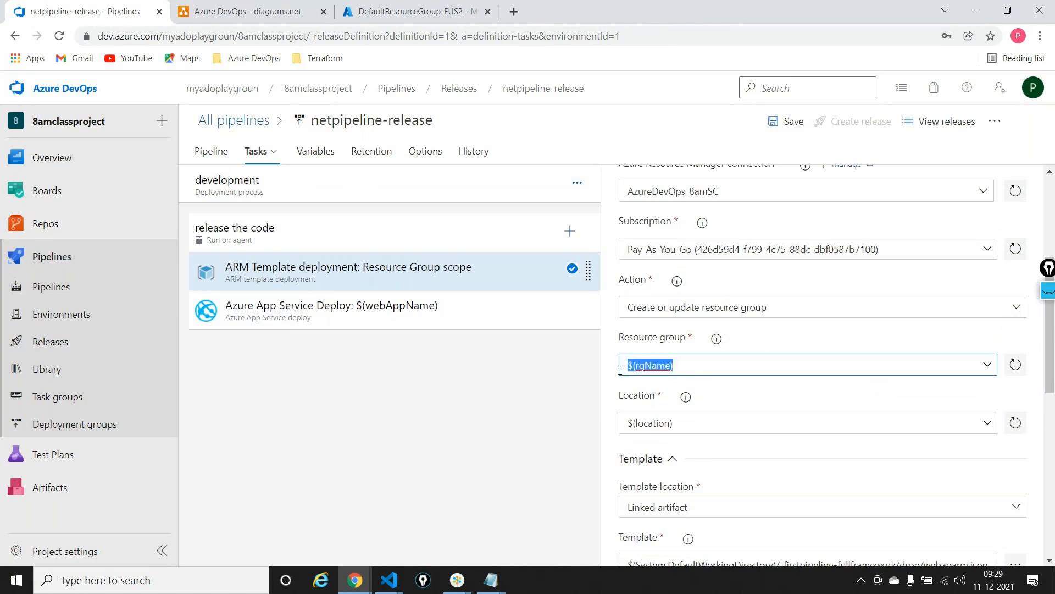
key(ctrl+c)
key(super+r)
key(Return)
key(ctrl+v)
key(Return)
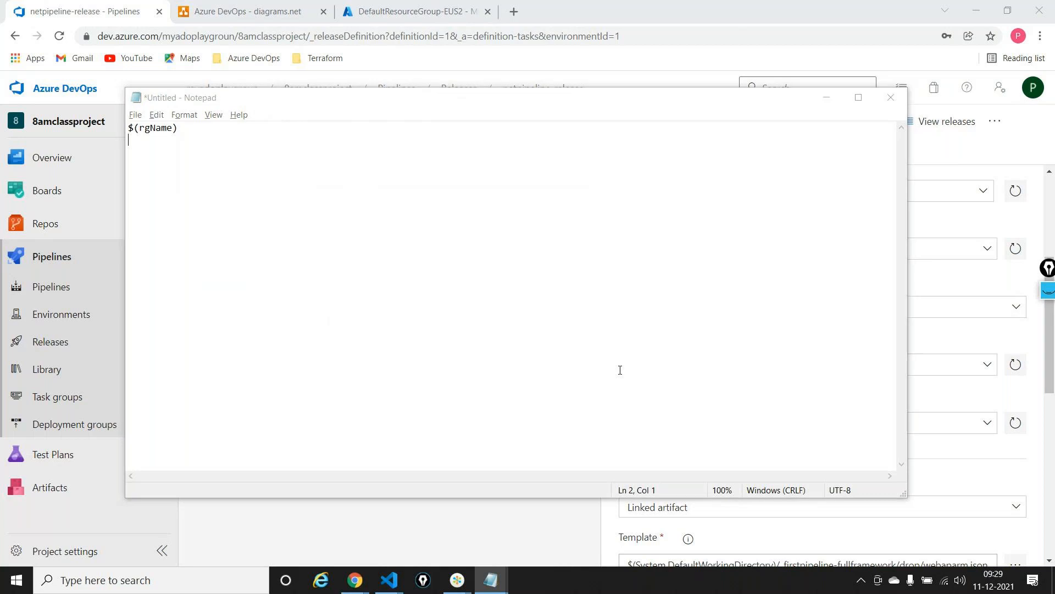
Copy the ARM task's location variable $(location) onto the second line of the Notepad list
key(alt+Tab)
key(Tab)
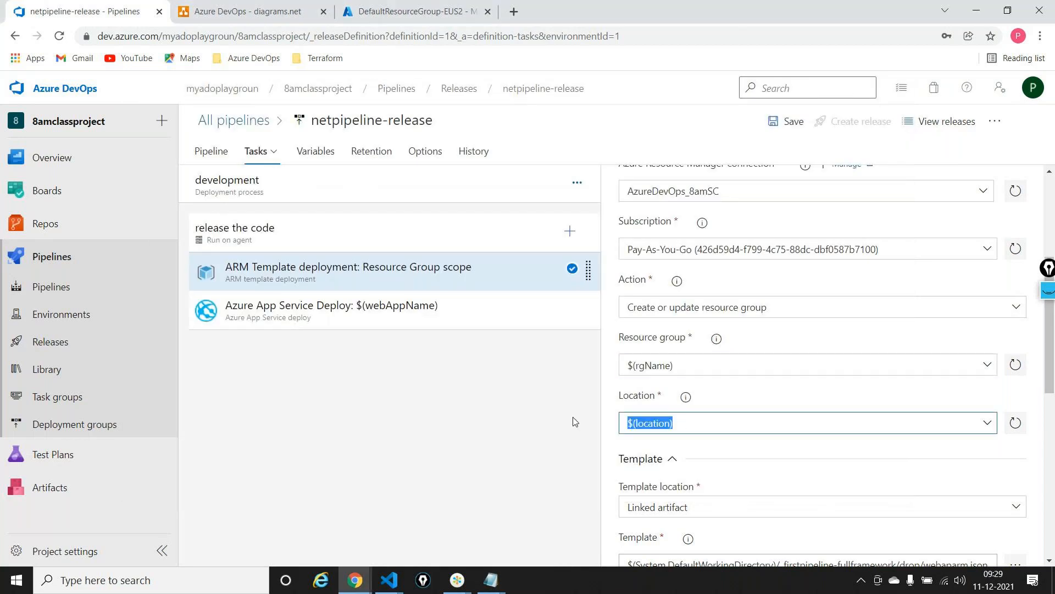
key(ctrl+c)
key(alt+Tab)
key(ctrl+v)
key(Return)
Copy the variable name appserviceplanName from the override template parameters into the Notepad list
key(alt+Tab)
scroll(719, 495, down, 5)
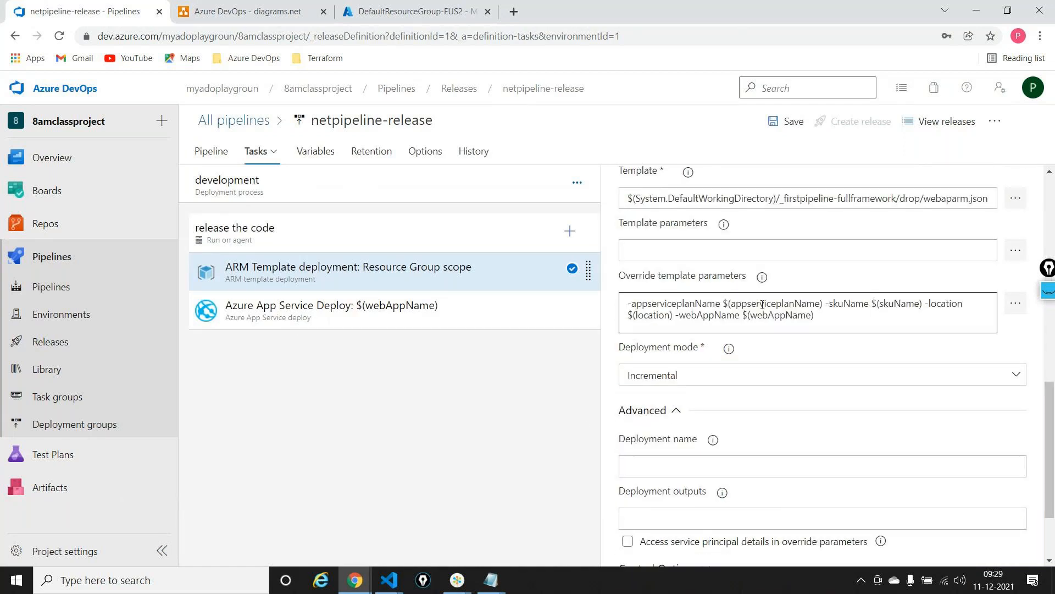
double_click(763, 304)
key(ctrl+c)
key(alt+Tab)
key(ctrl+v)
Copy the variable name skuName from the override template parameters into the Notepad list
key(alt+Tab)
click(902, 309)
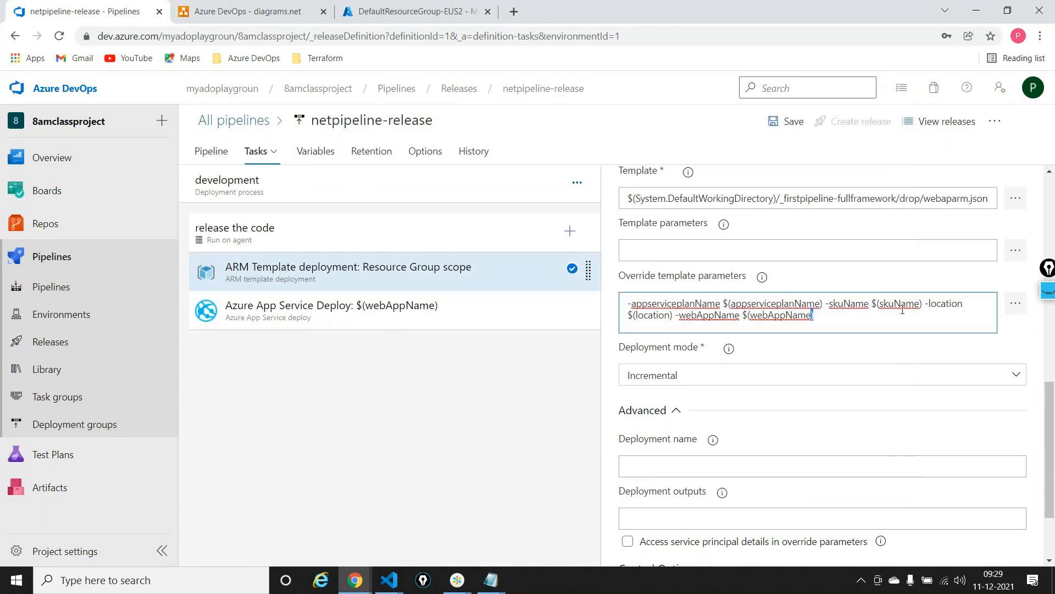
double_click(902, 304)
key(ctrl+c)
key(alt+Tab)
key(ctrl+v)
Copy the variable name webAppName from the override template parameters into the Notepad list
key(alt+Tab)
click(797, 317)
double_click(798, 318)
double_click(798, 318)
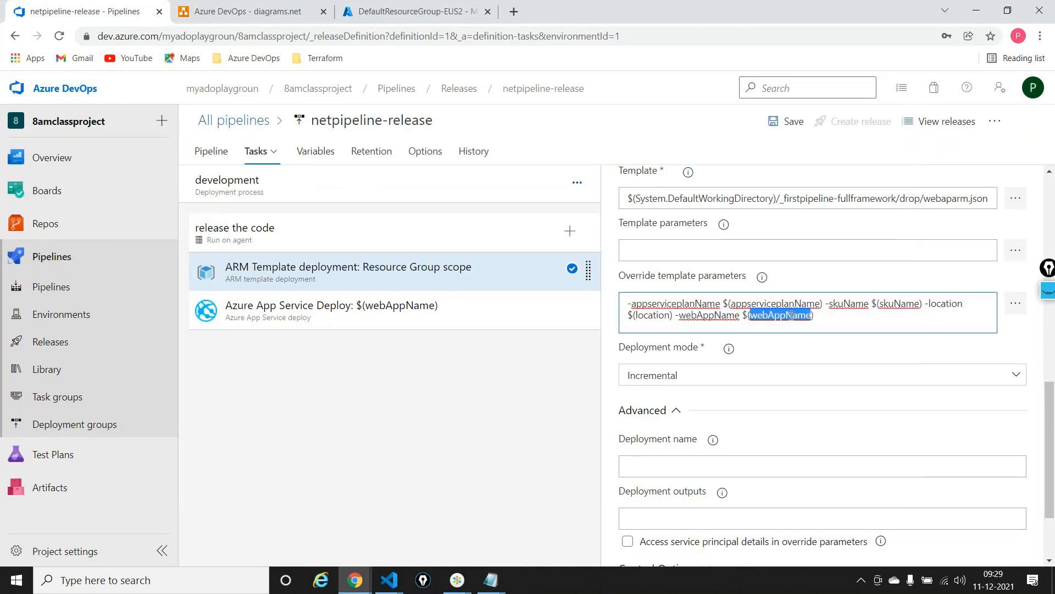
key(ctrl+c)
key(alt+Tab)
key(ctrl+v)
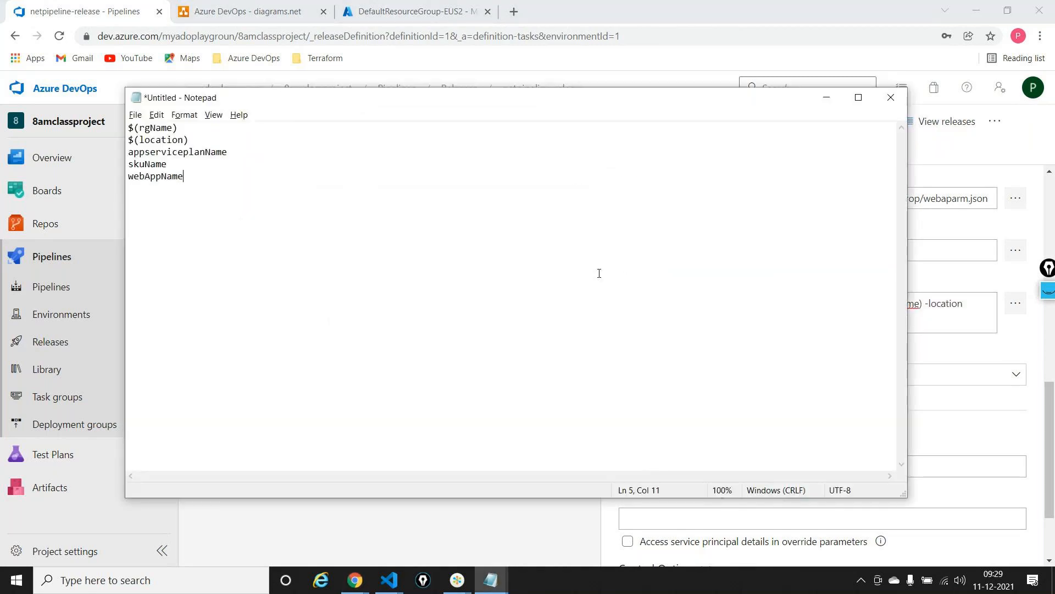
Add a release pipeline variable named rgName, taken from the Notepad list, with the value dev-rg
key(alt+Tab)
click(315, 151)
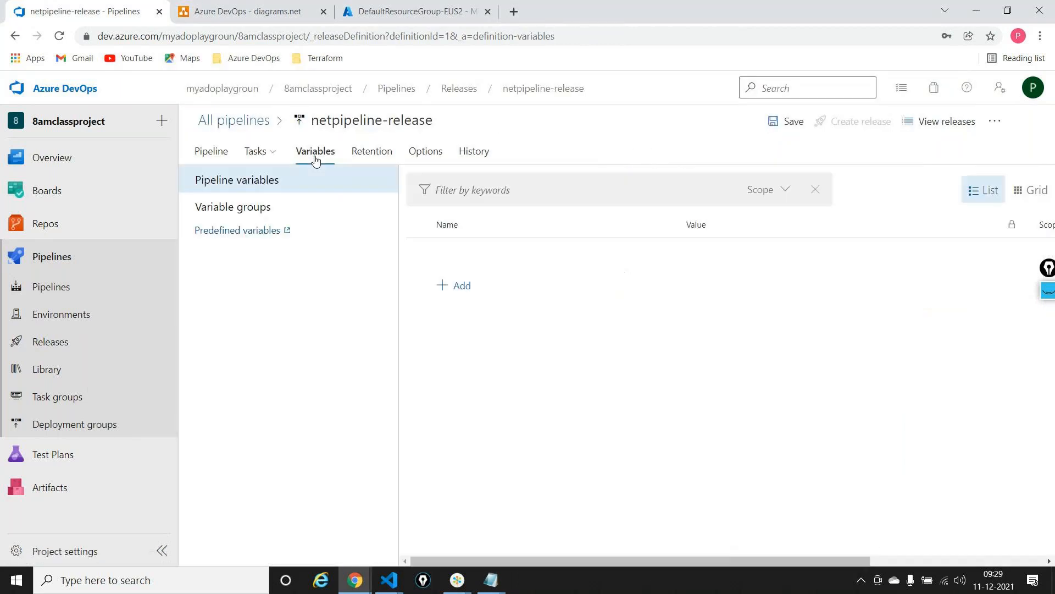
click(445, 285)
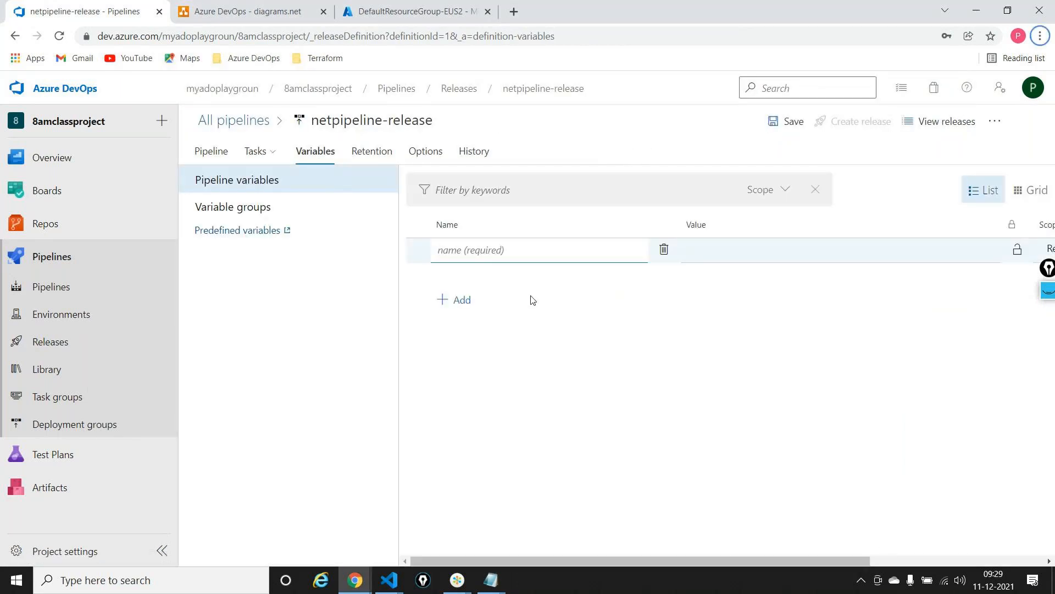
key(alt+Tab)
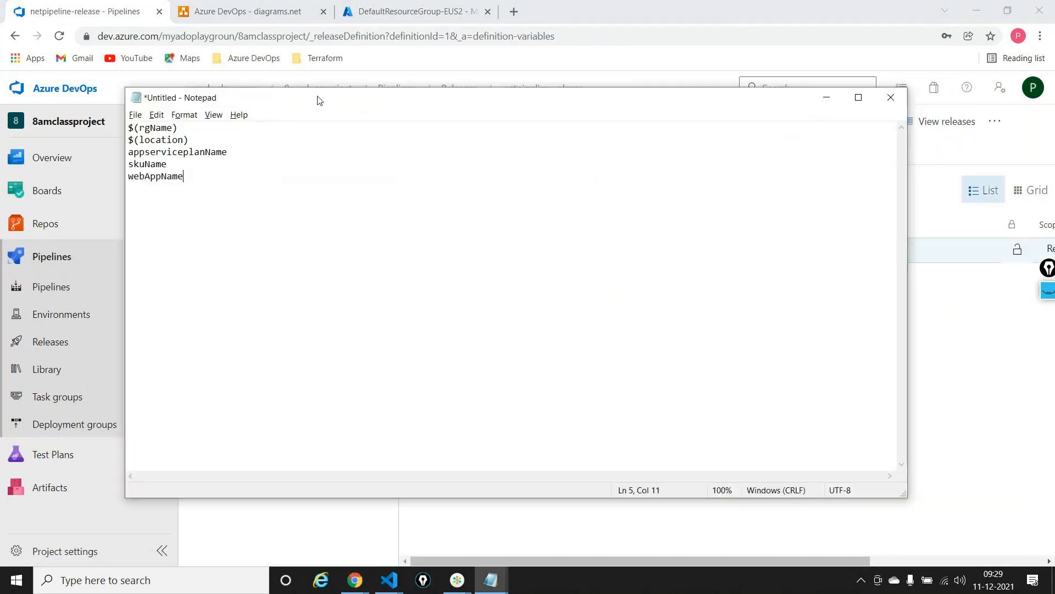
double_click(162, 128)
key(alt+Tab)
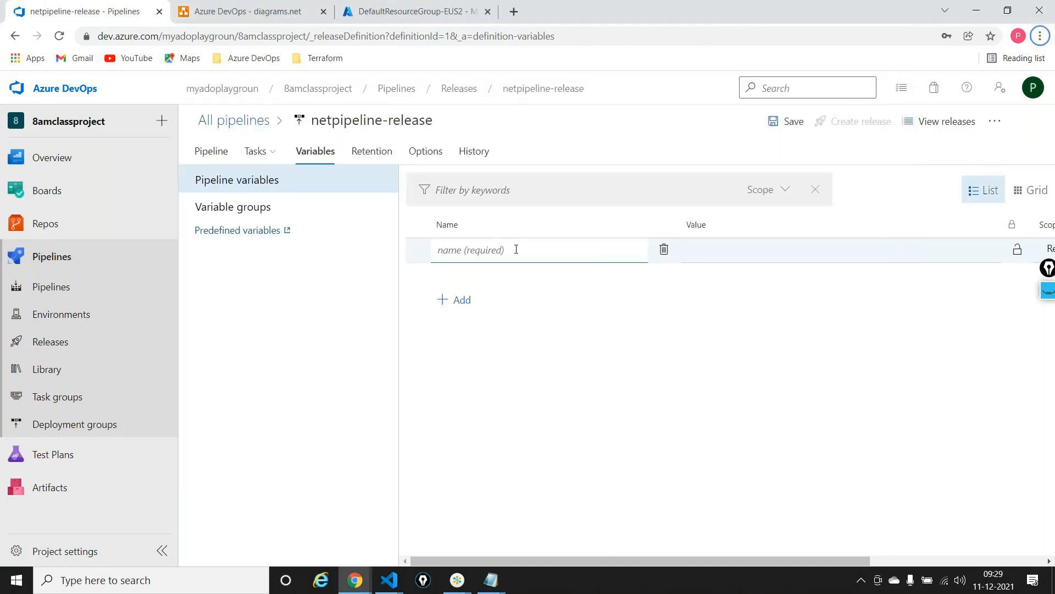
text(rgName)
click(763, 248)
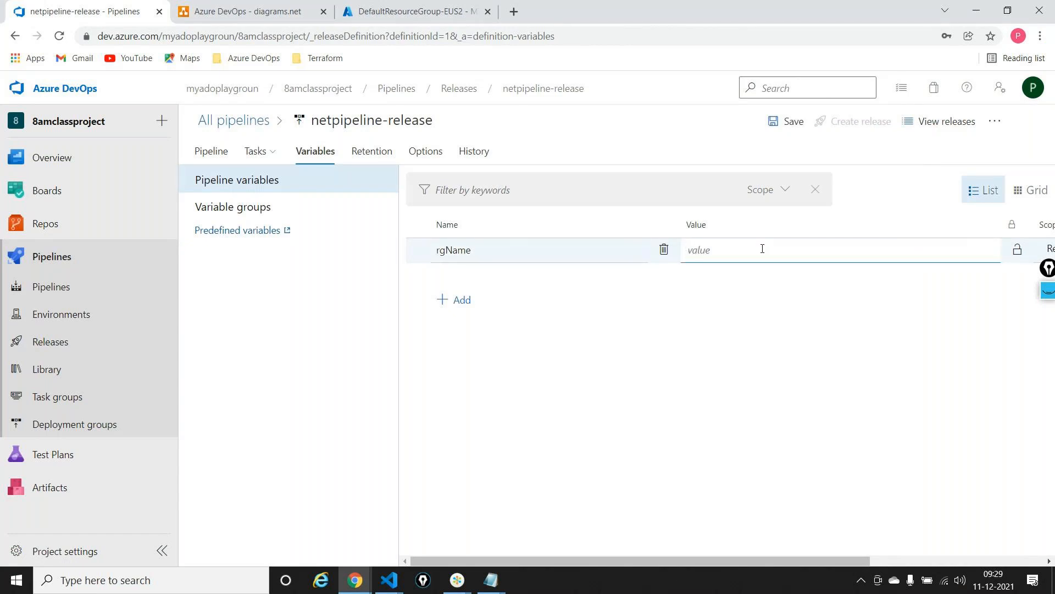
text(dev-rg)
Add a release pipeline variable named location, following the Notepad list, with the value East US2
click(443, 313)
key(alt+Tab)
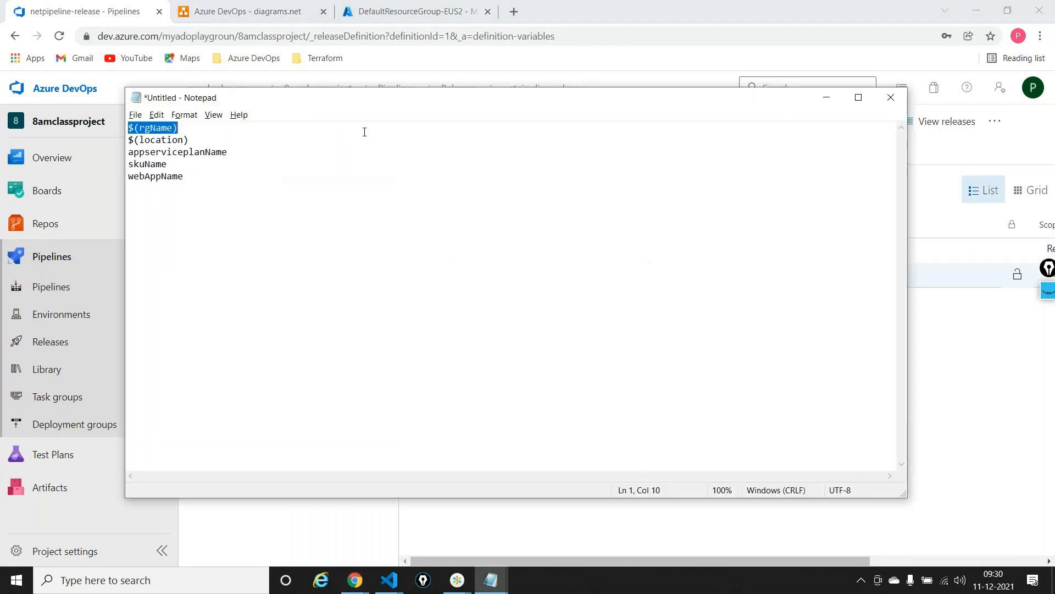
double_click(171, 142)
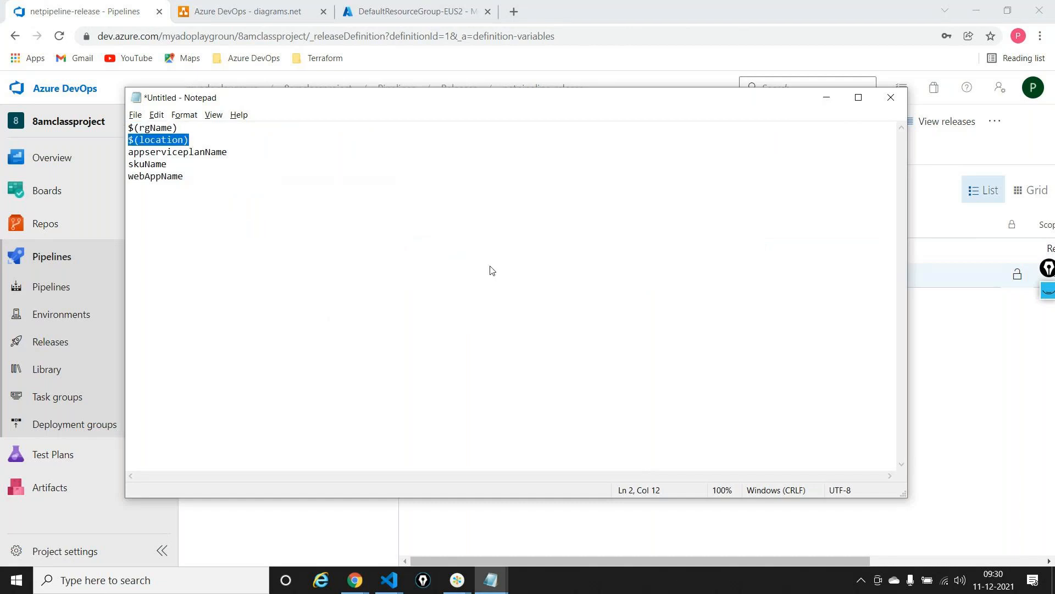
key(alt+Tab)
text(locatoioon)
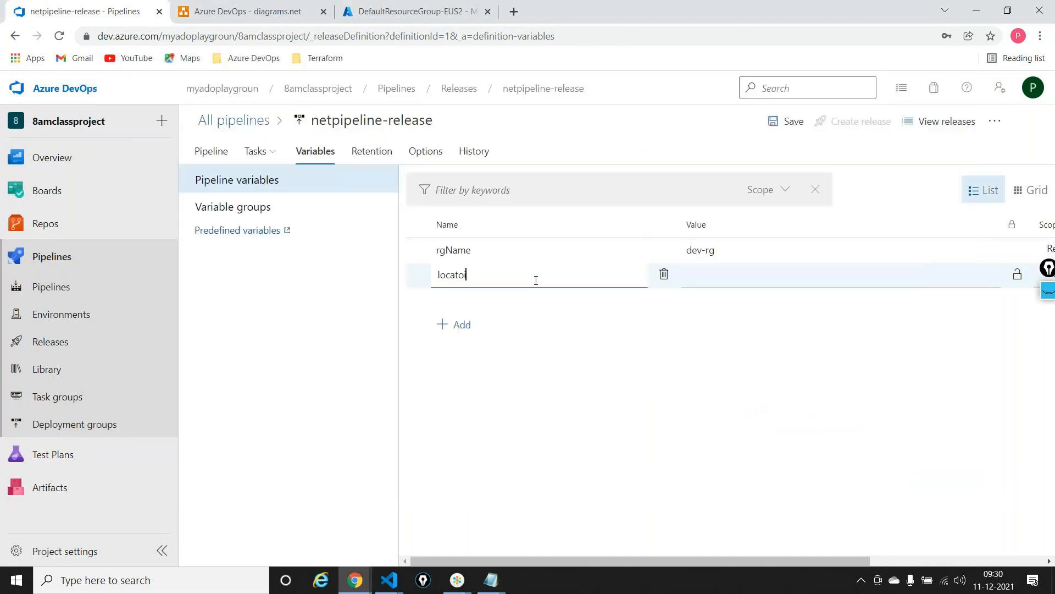
key(BackSpace)
key(BackSpace)
key(BackSpace)
key(BackSpace)
key(BackSpace)
text(ion)
click(736, 273)
text(East US2)
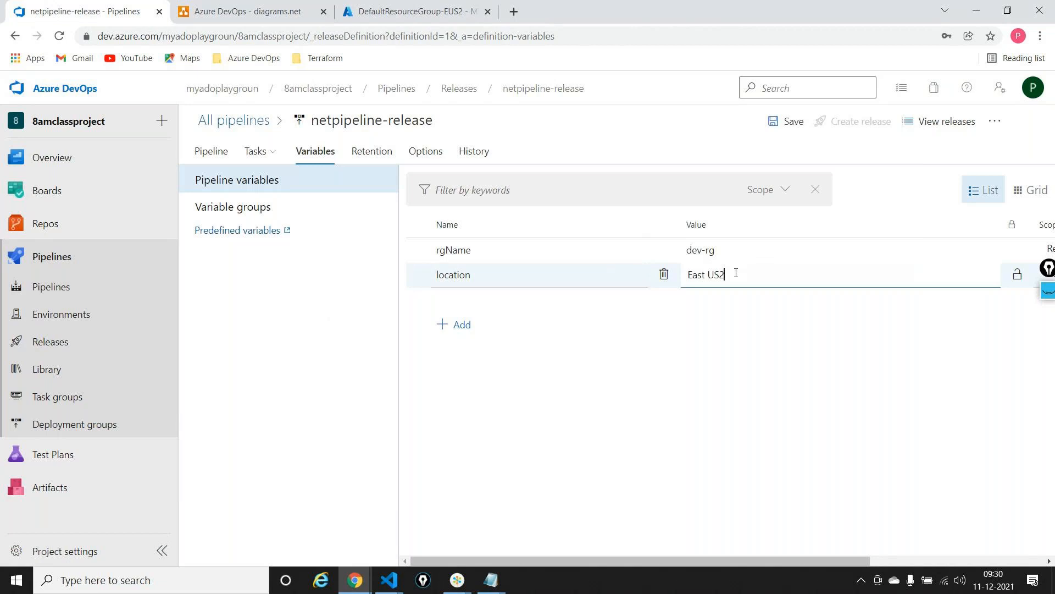
Add a release pipeline variable named appserviceplanName, copied from the Notepad list, with the value devplan
click(458, 326)
key(alt+Tab)
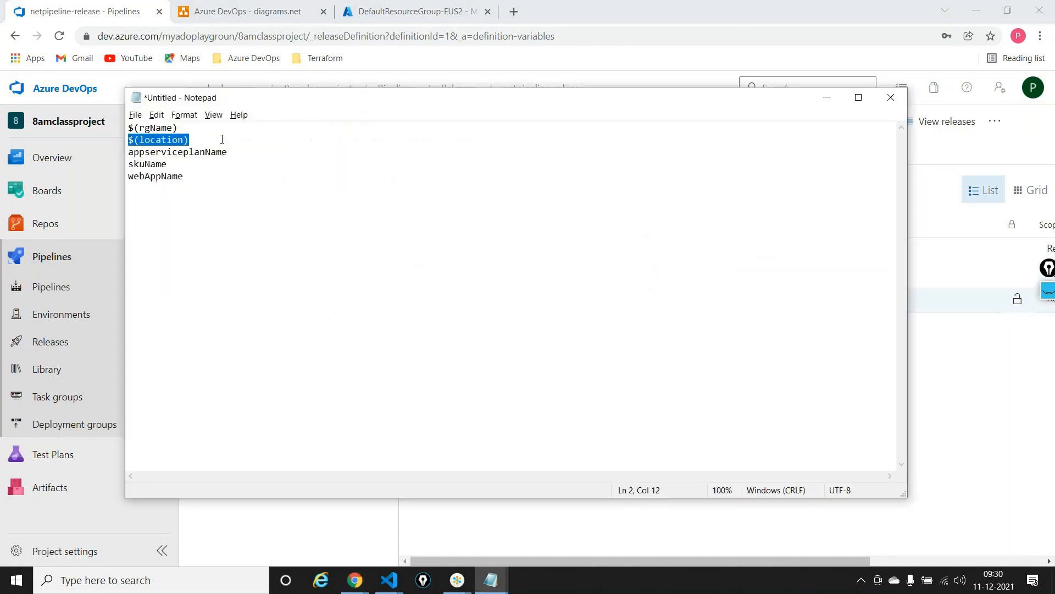
double_click(207, 151)
key(ctrl+c)
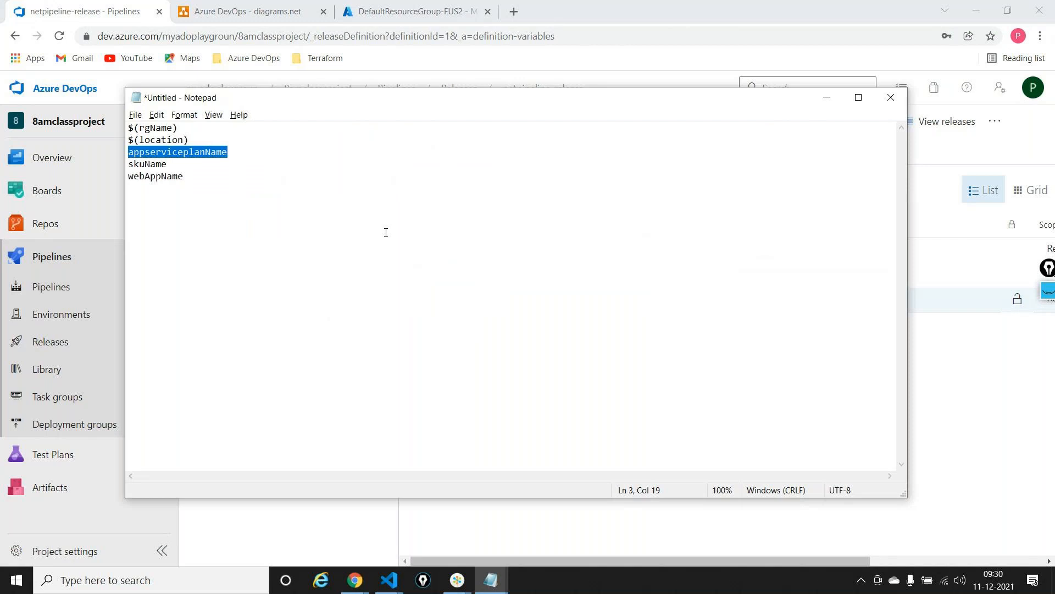
key(alt+Tab)
key(ctrl+v)
click(730, 294)
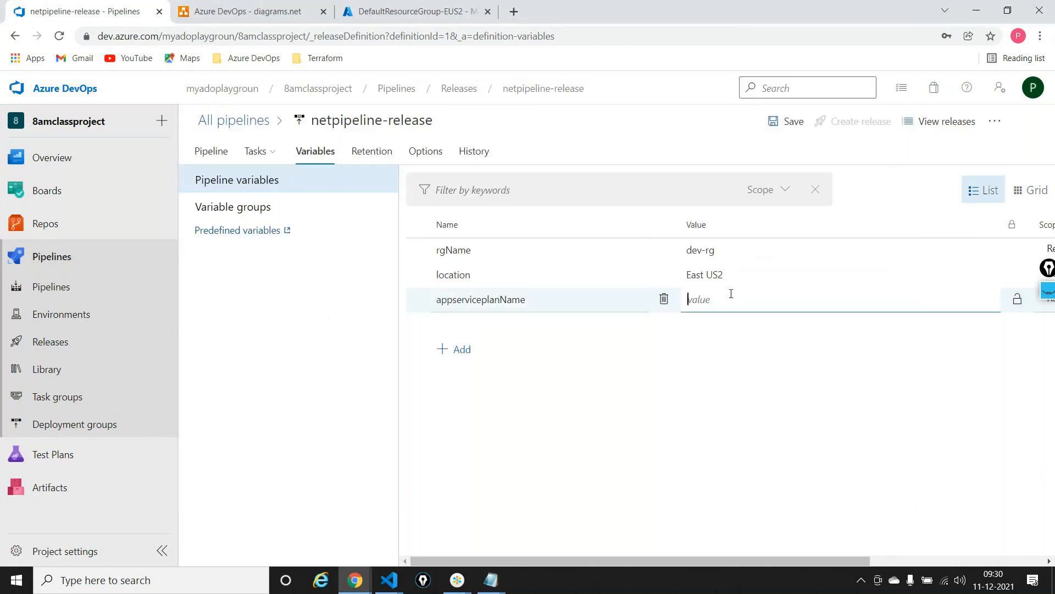
text(devplan)
Add a release pipeline variable named skuName, copied from the Notepad list, with the value F1
key(alt+Tab)
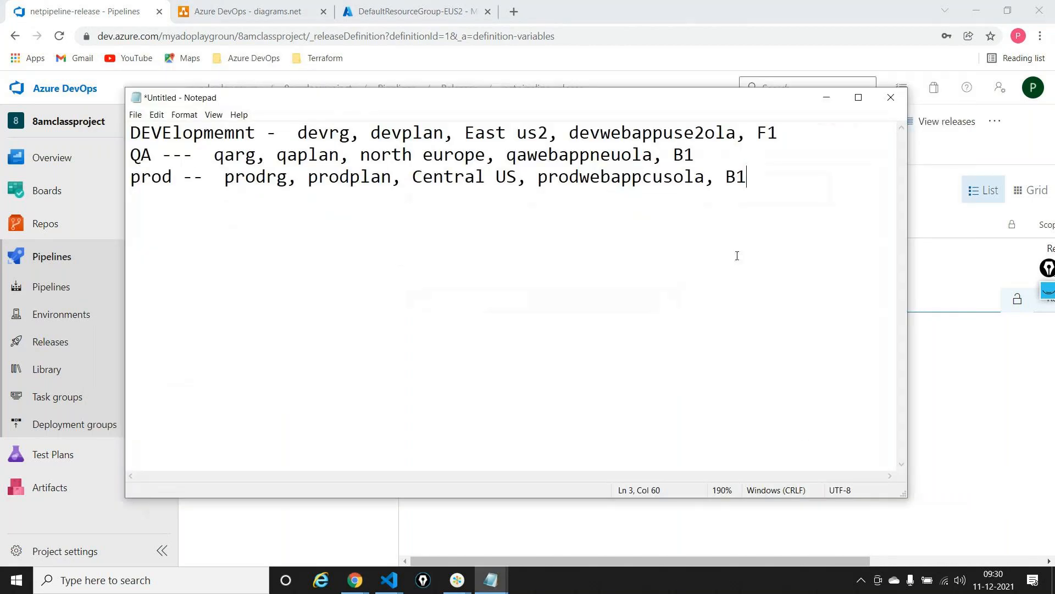
drag(568, 133, 757, 133)
key(alt+Tab)
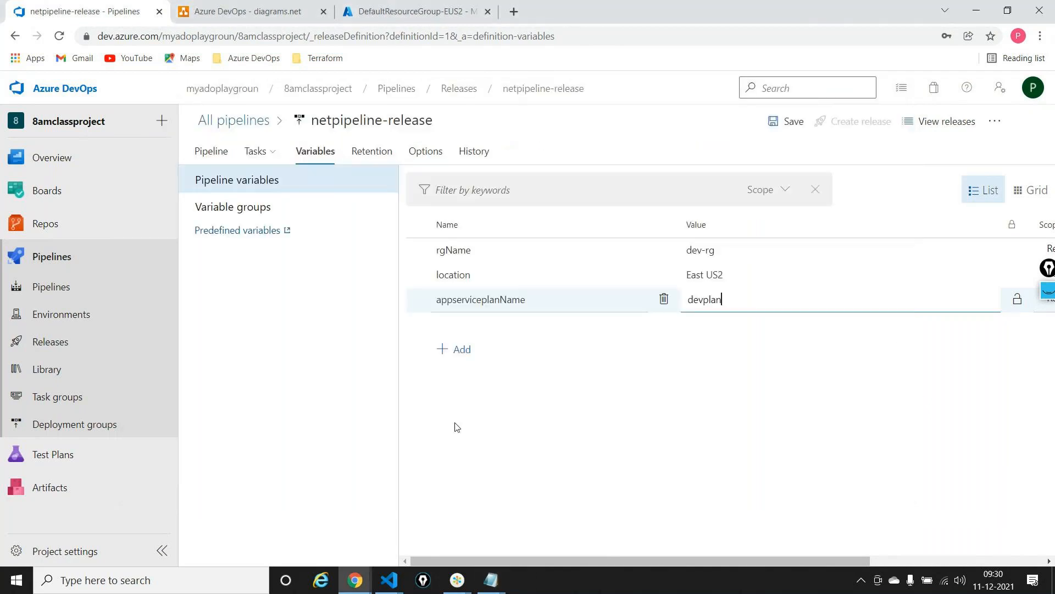
click(492, 587)
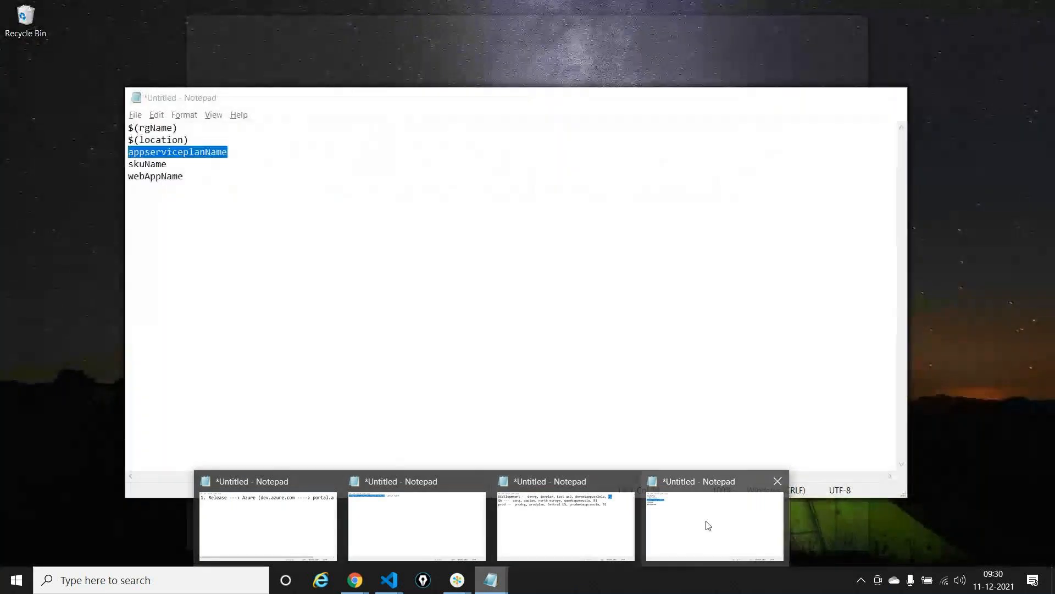
click(709, 526)
drag(168, 164, 124, 165)
key(ctrl+c)
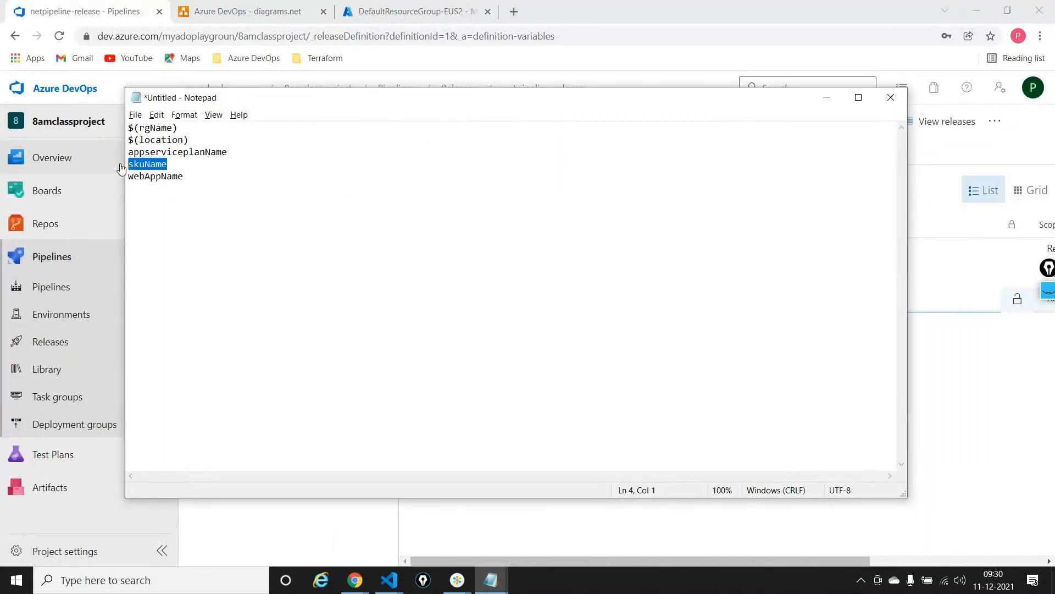
key(alt+Tab)
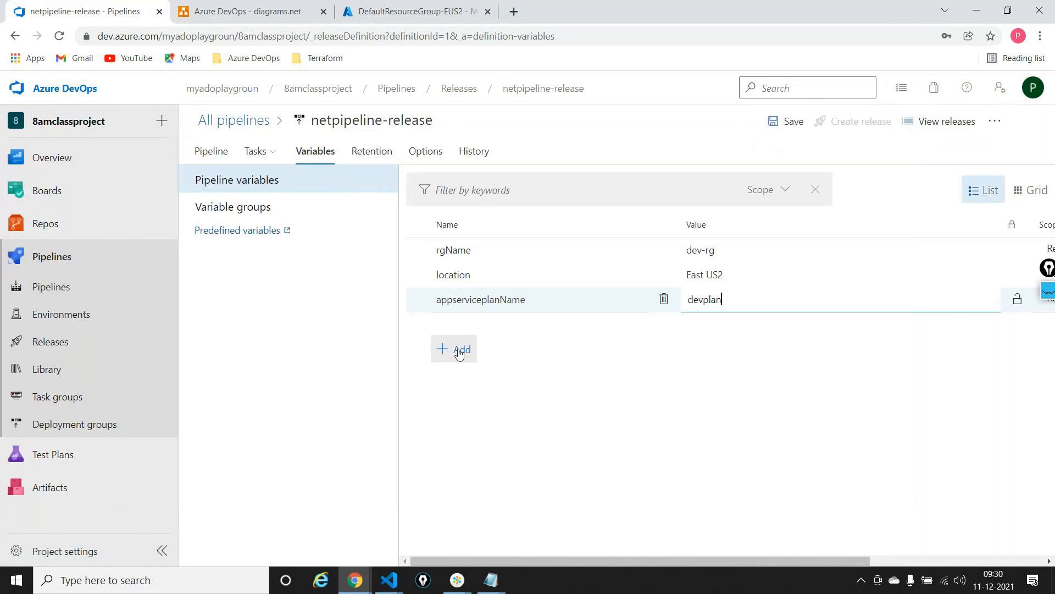
click(460, 348)
key(ctrl+v)
click(713, 327)
text(F1)
Add a release pipeline variable named webAppName, copied from the Notepad list of variable names
click(460, 379)
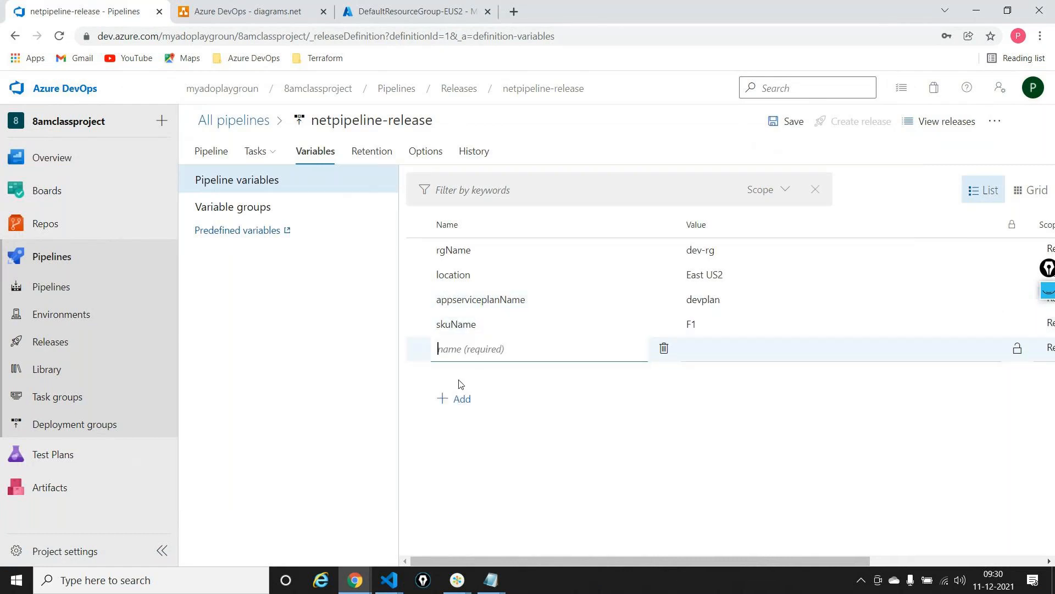
key(alt+Tab)
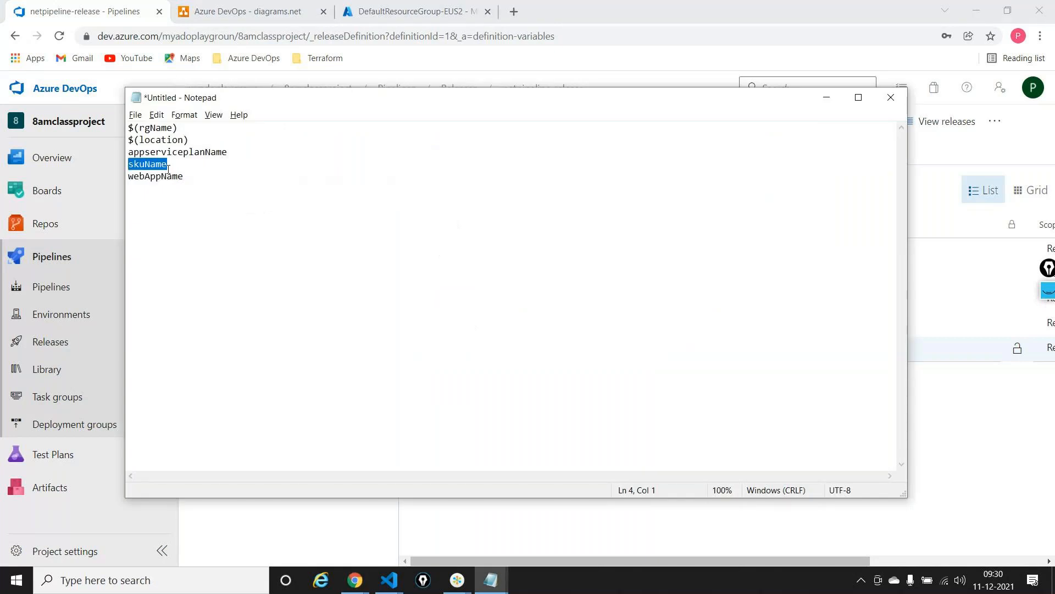
double_click(168, 176)
key(ctrl+c)
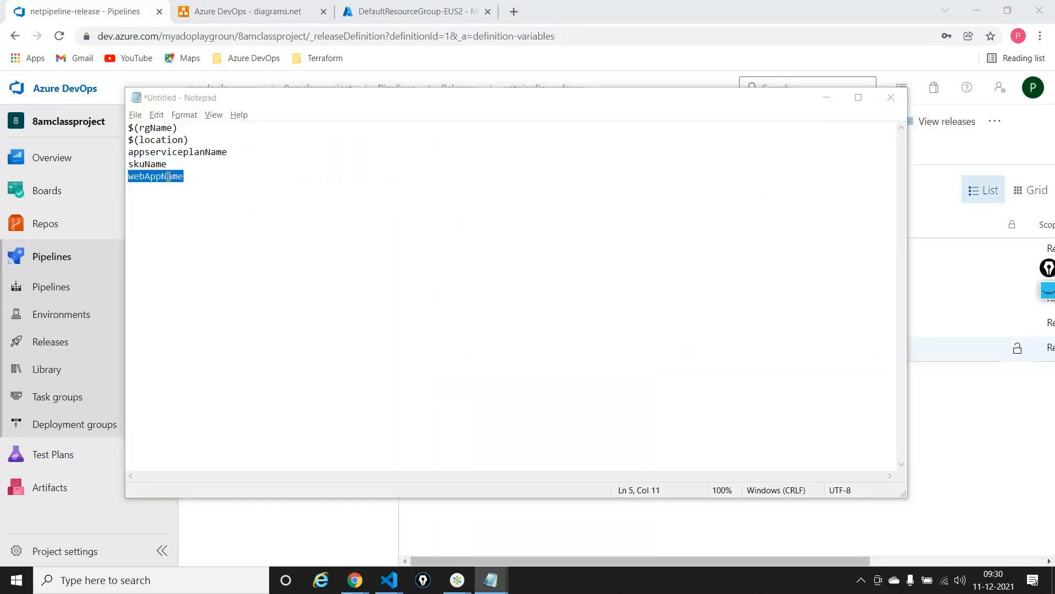
key(alt+Tab)
key(ctrl+v)
click(753, 344)
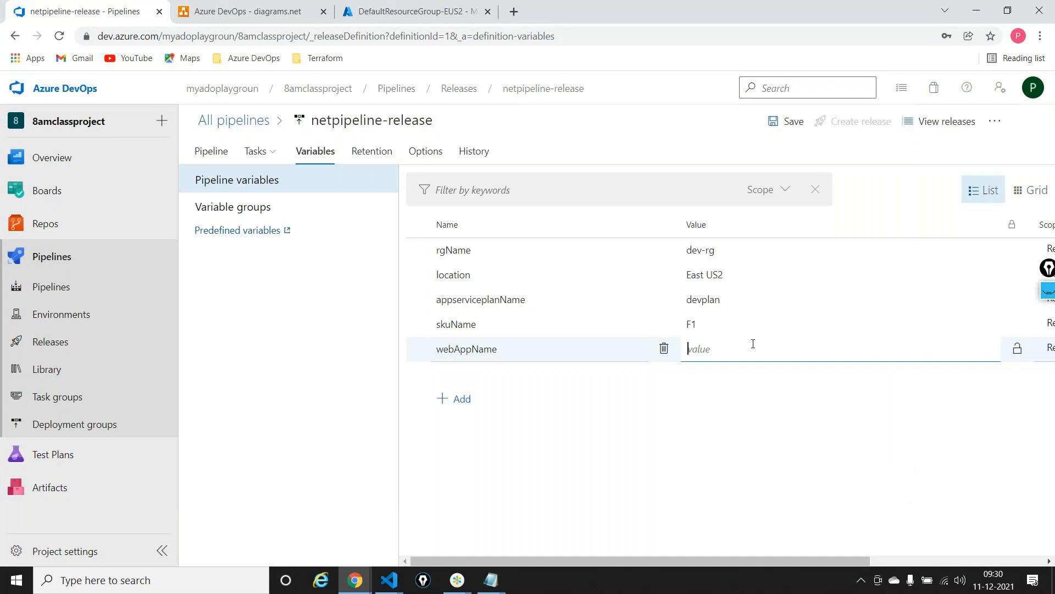
Set the webAppName variable's value to devwebappuse2ola, copied from the development line in the Notepad environment notes
key(alt+Tab)
key(alt+Tab)
key(Tab)
double_click(654, 133)
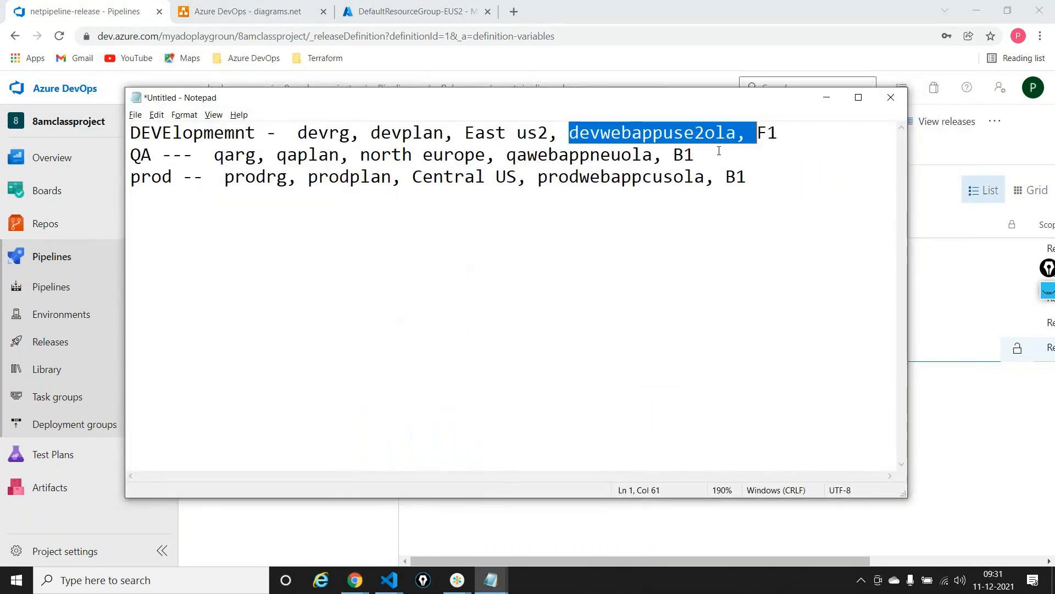
click(736, 134)
drag(736, 133, 570, 133)
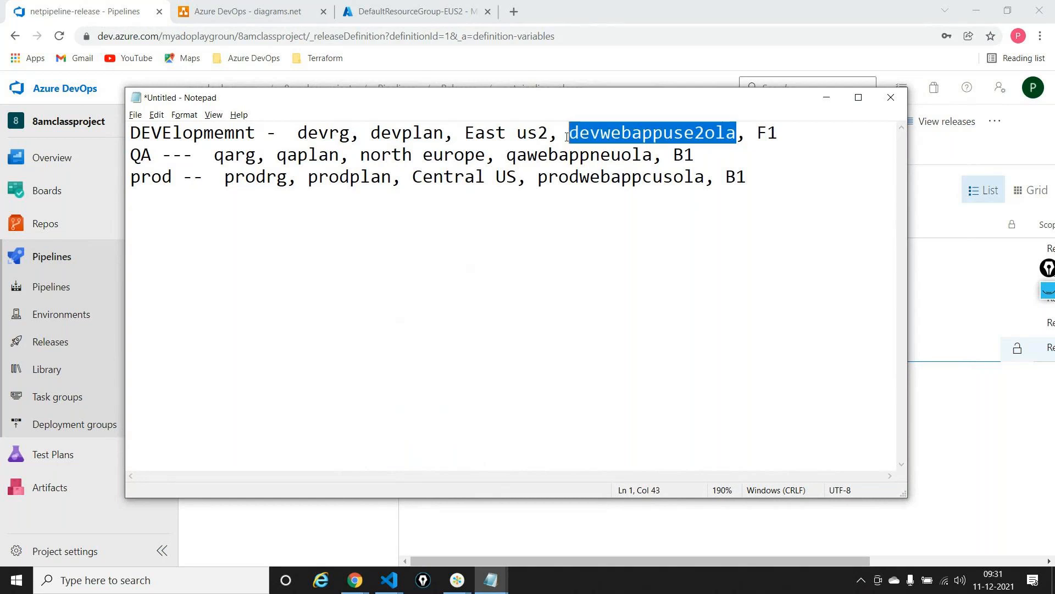
key(alt+Tab)
key(alt+Tab)
key(Tab)
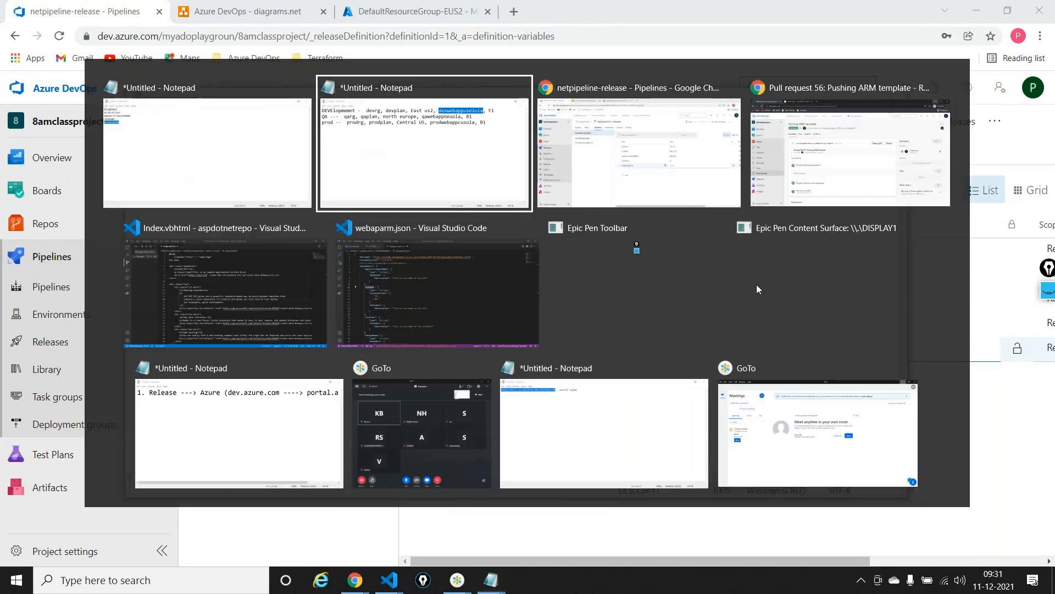
key(ctrl+v)
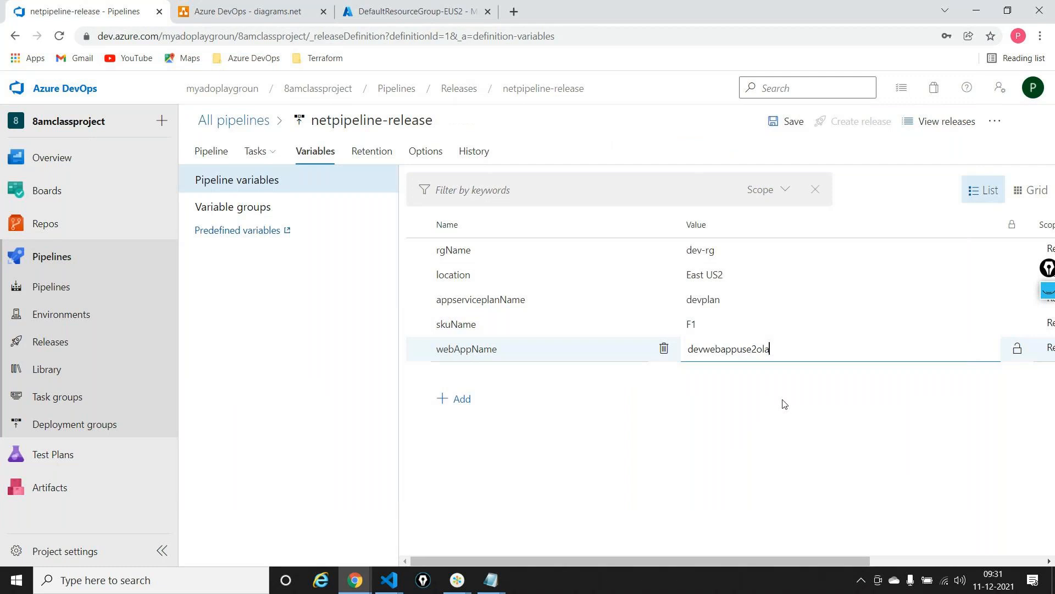
click(784, 412)
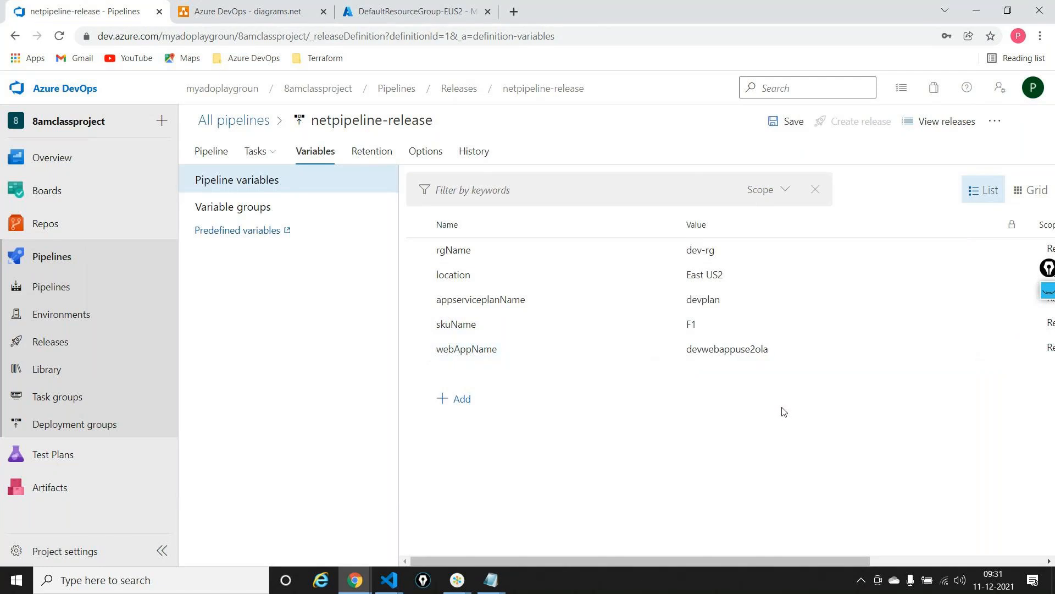
Save the release pipeline with the comment "ARM template"
click(256, 151)
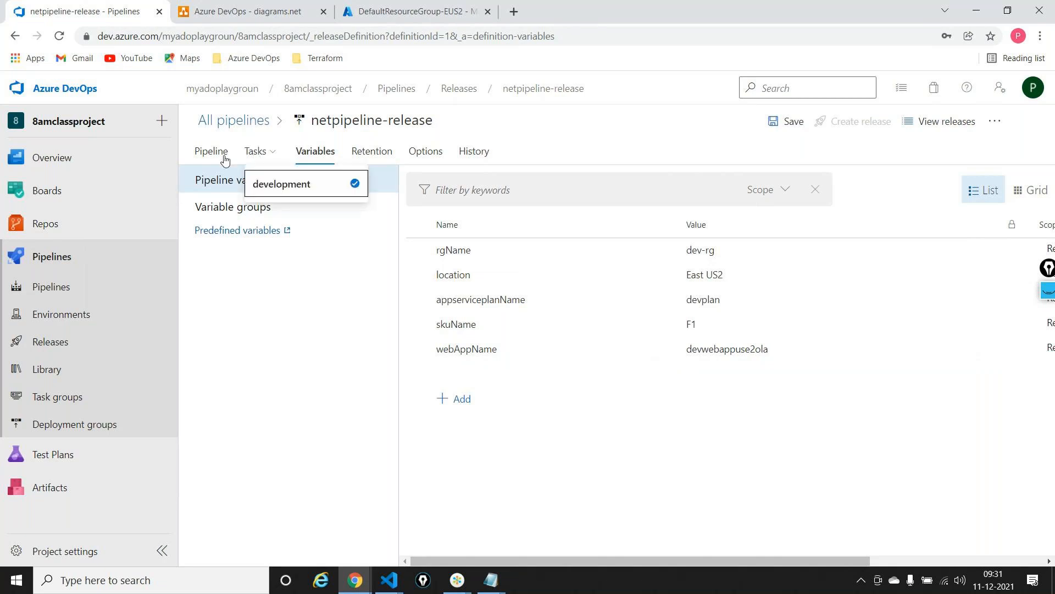
click(223, 158)
click(768, 132)
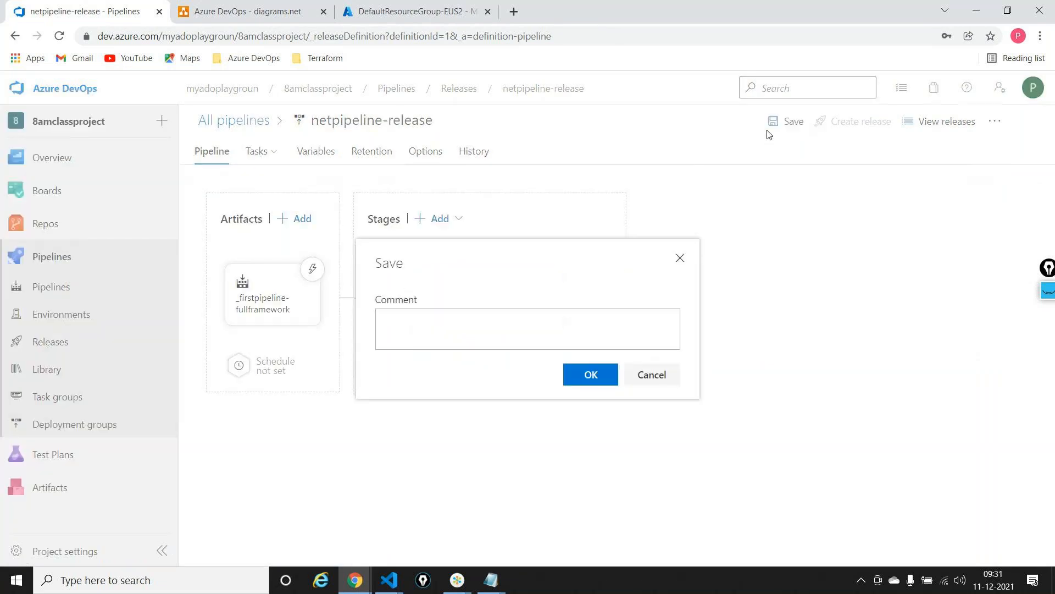
click(569, 337)
text(Ad)
key(BackSpace)
text(d)
key(BackSpace)
text(RM template)
click(591, 375)
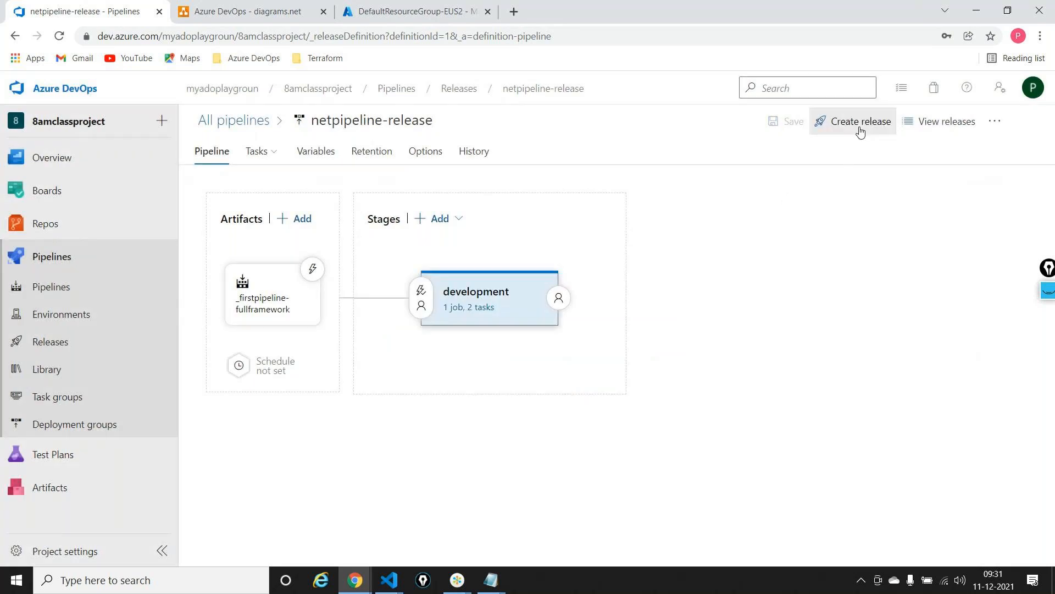
Create a new release using artifact version 20211211.2 and open the deployment logs of its development stage
click(860, 122)
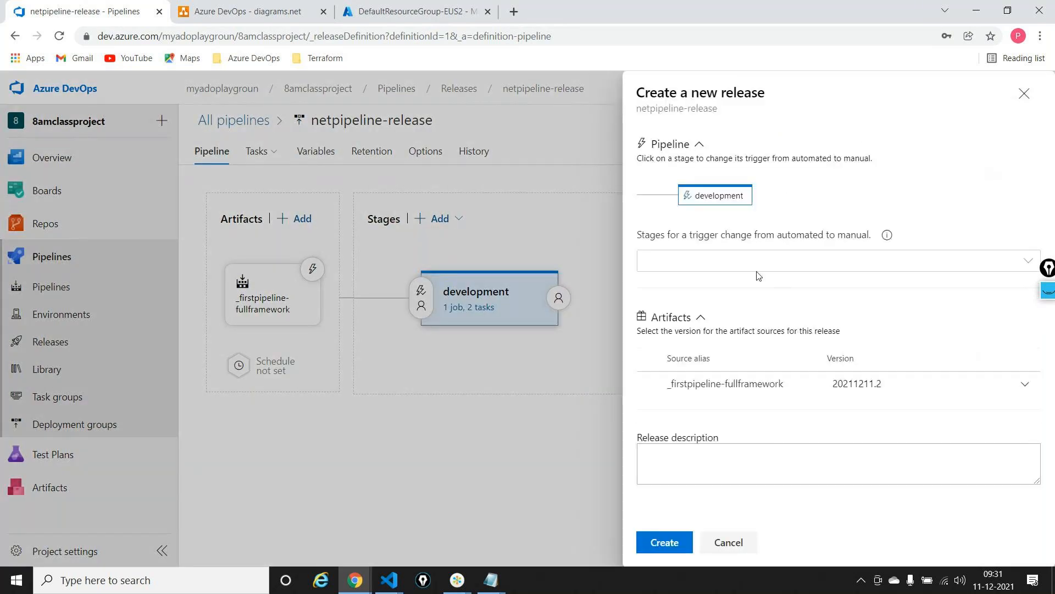
click(658, 551)
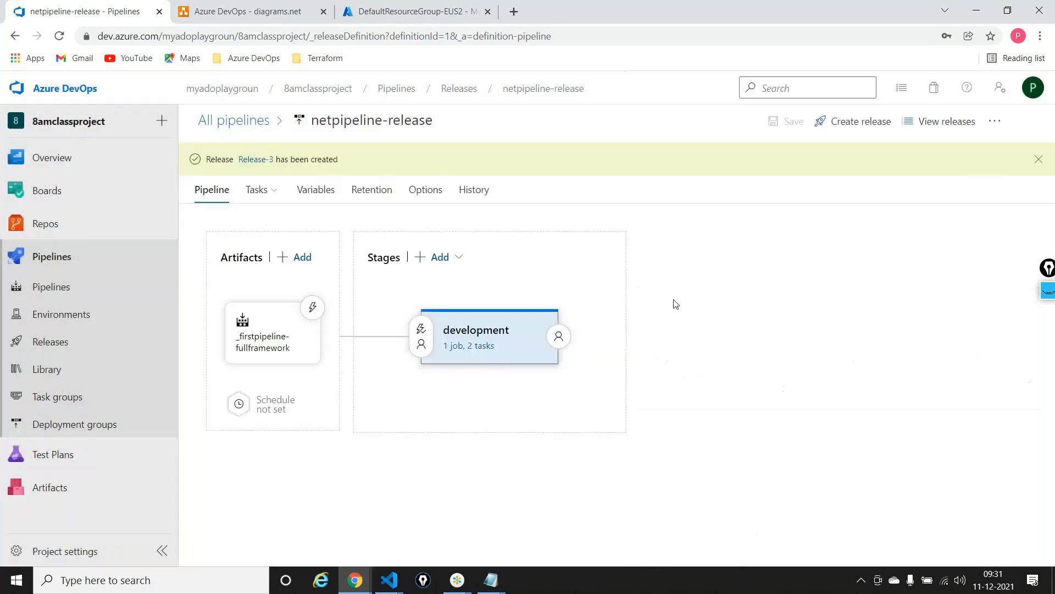
click(256, 159)
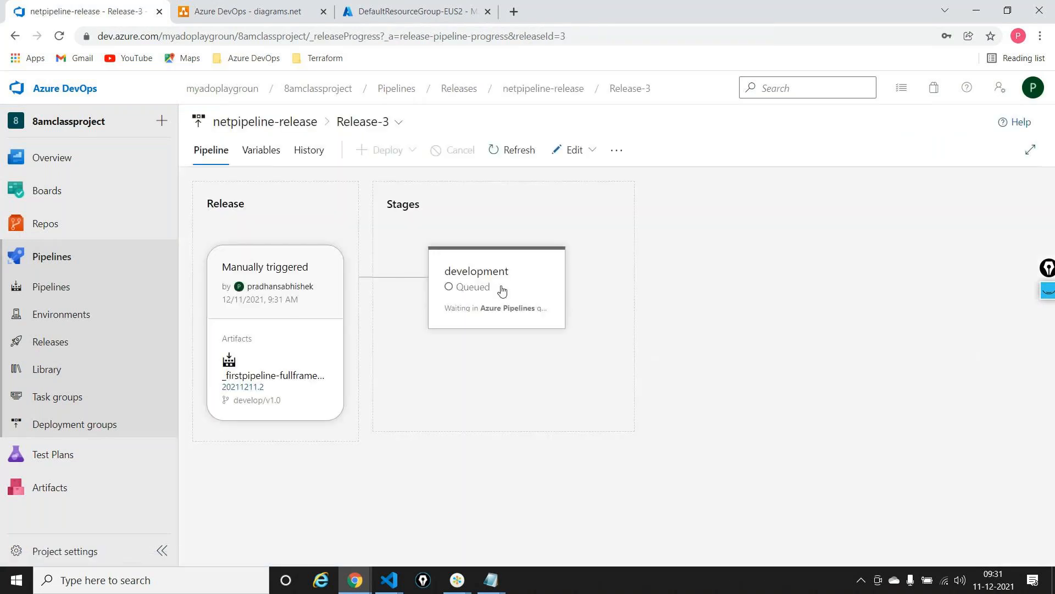
click(536, 345)
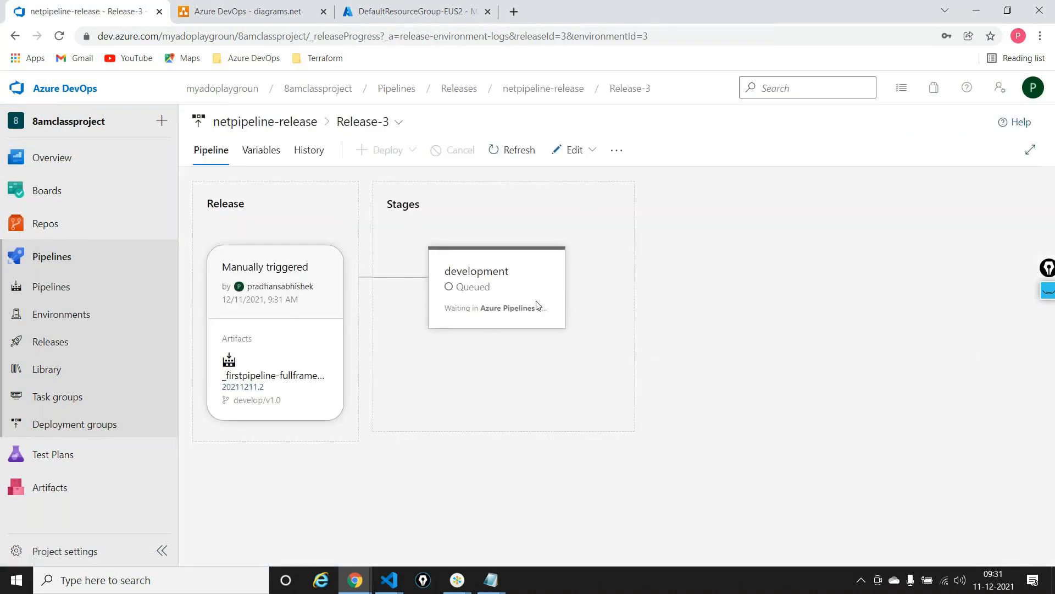
drag(387, 200, 472, 294)
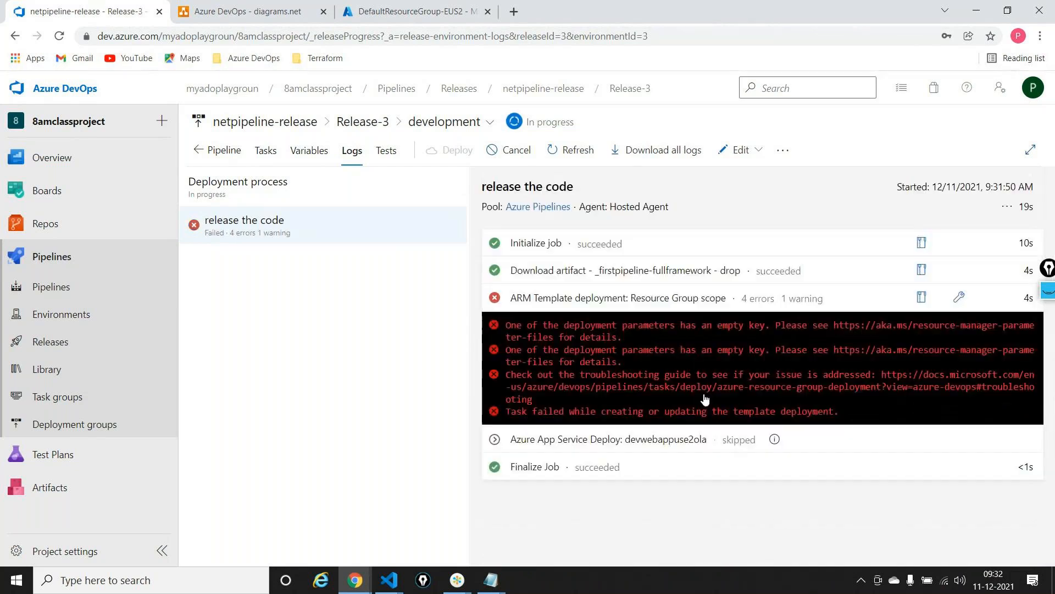
Read the log of the ARM Template deployment task for the cause of its errors
click(618, 311)
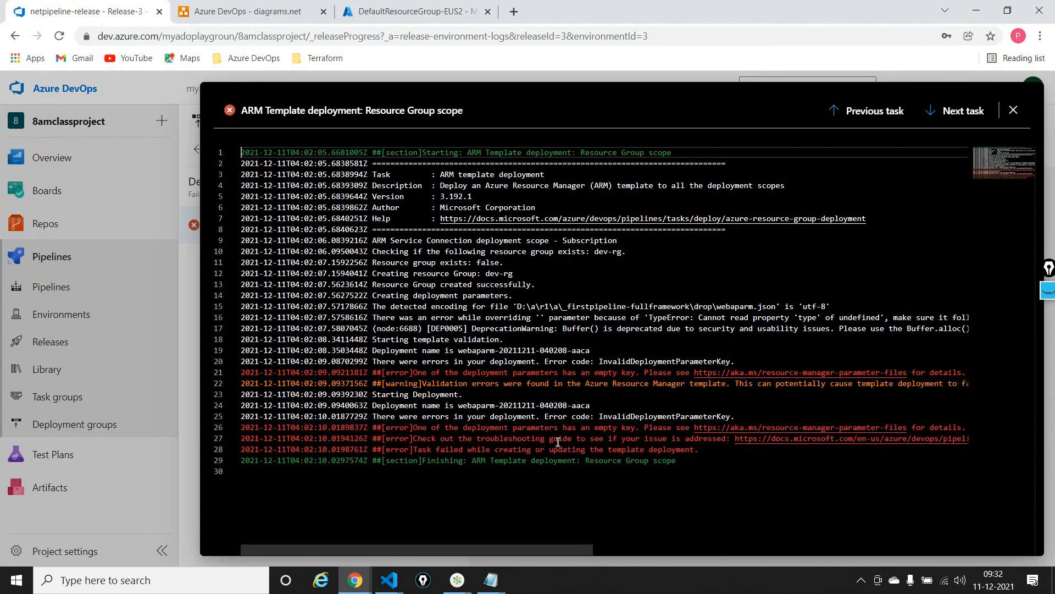
scroll(558, 442, right, 10)
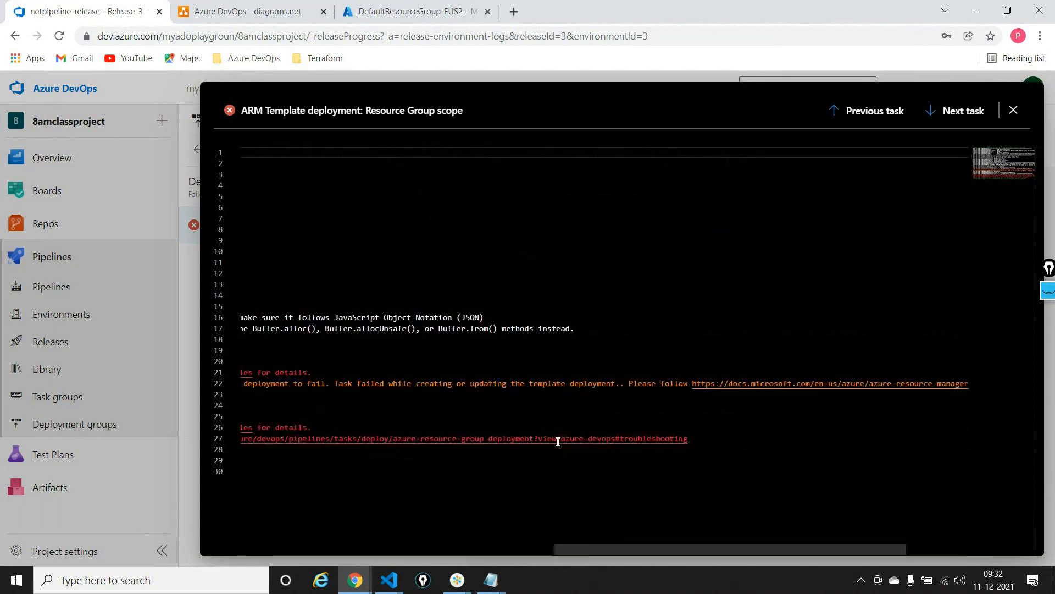
scroll(558, 442, left, 10)
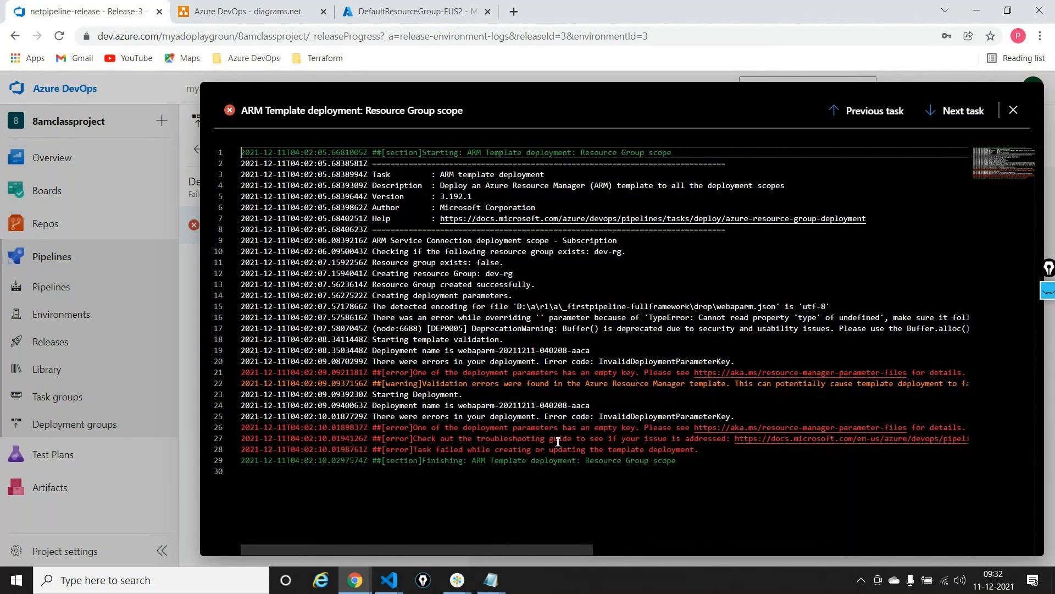
click(1014, 110)
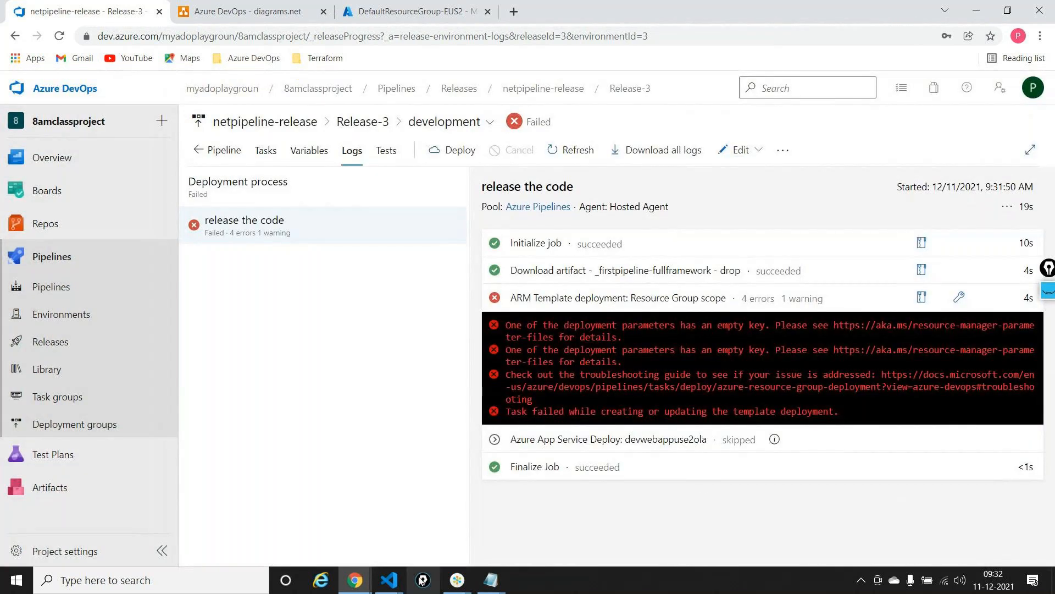
Switch to Visual Studio Code and bring up webaparm.json to check the template's parameters
mouse_move(389, 580)
mouse_move(451, 500)
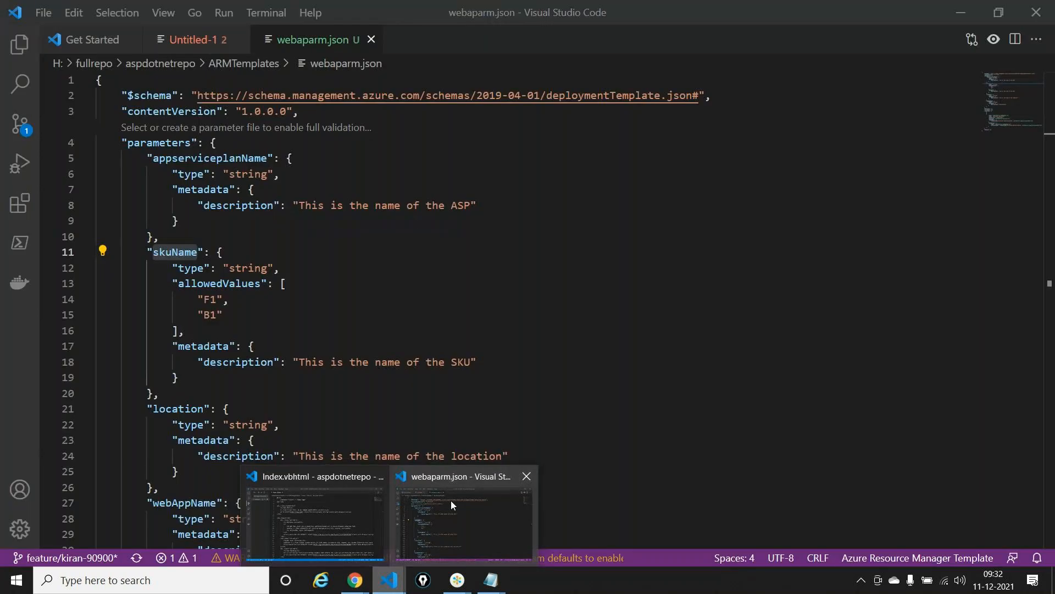
click(446, 500)
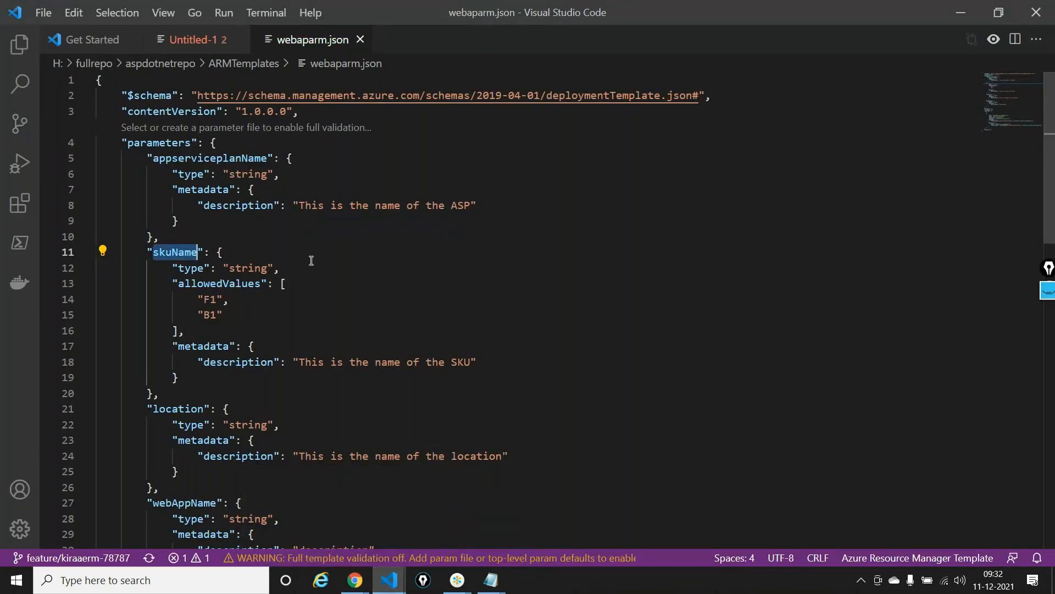
Expand the collapsed App Service plan resource in webaparm.json and review how the template's resources use the parameters
scroll(311, 260, down, 2)
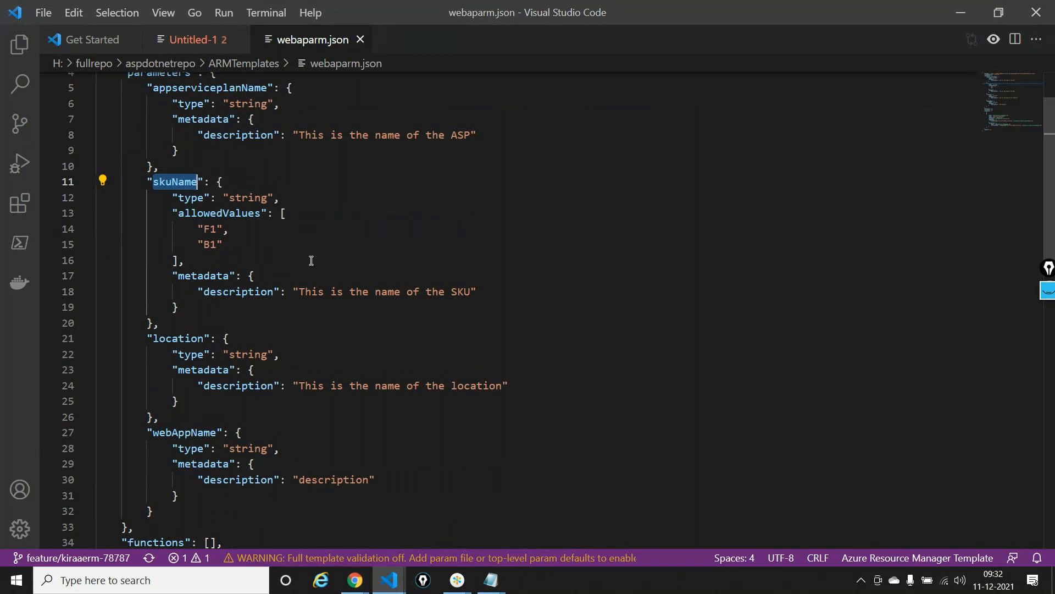
scroll(311, 260, down, 5)
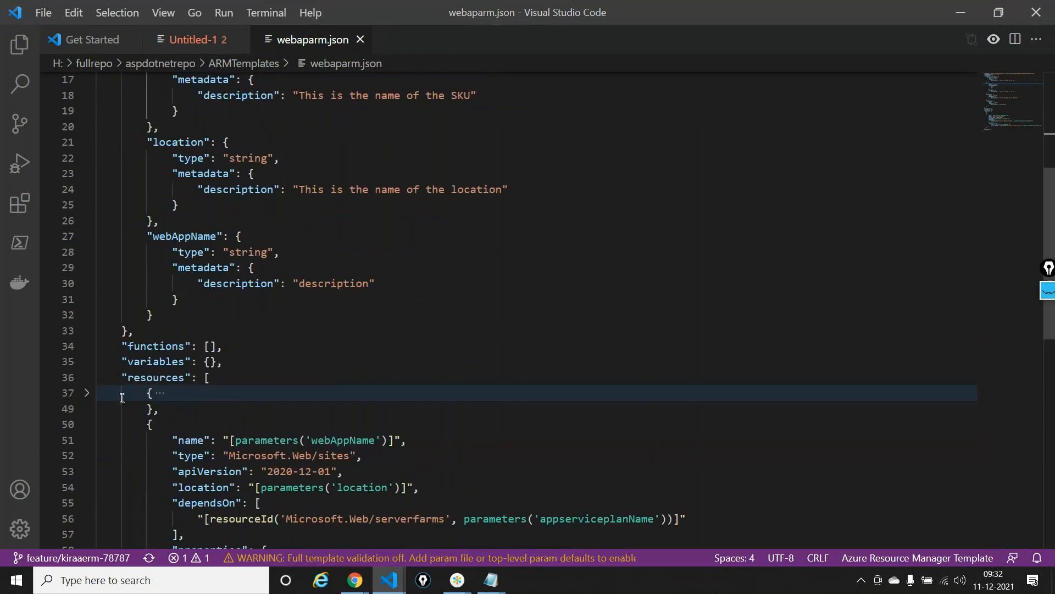
click(86, 393)
scroll(433, 393, down, 5)
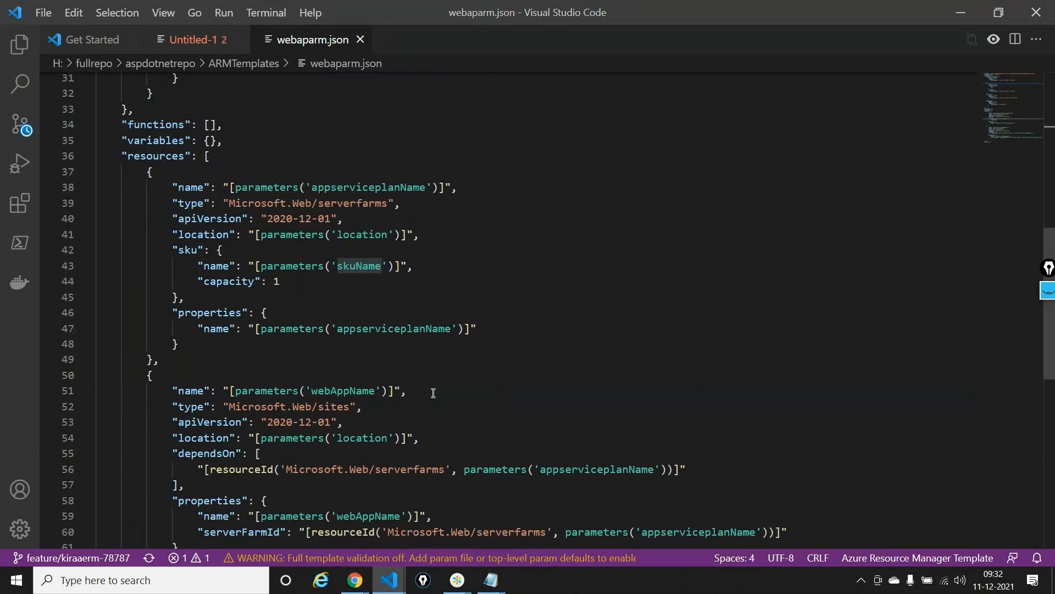
Switch back to Azure DevOps in the browser and examine the error code in the ARM Template deployment task's log
key(alt+Tab)
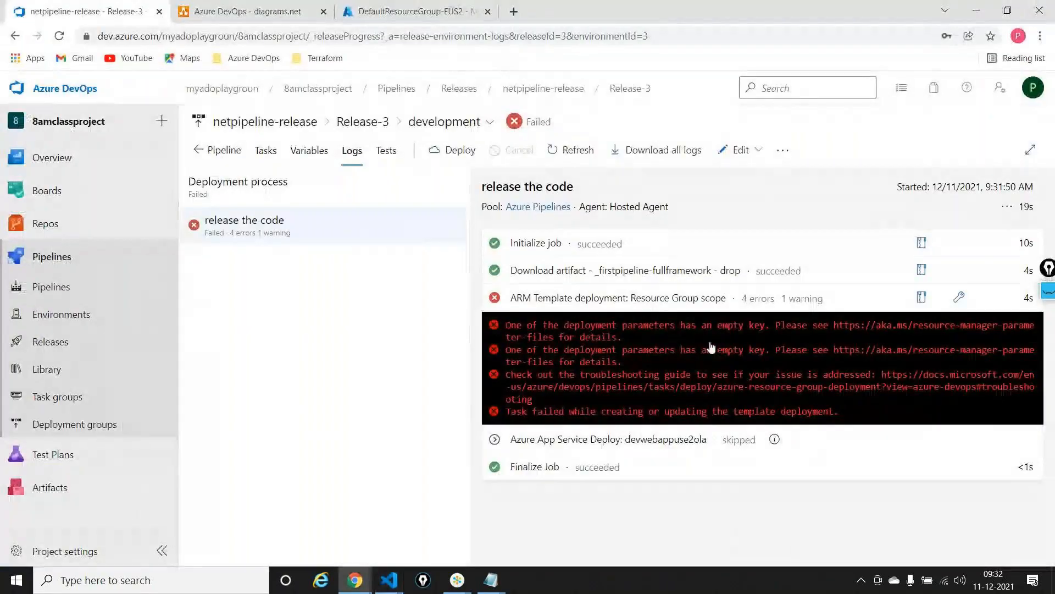
click(707, 348)
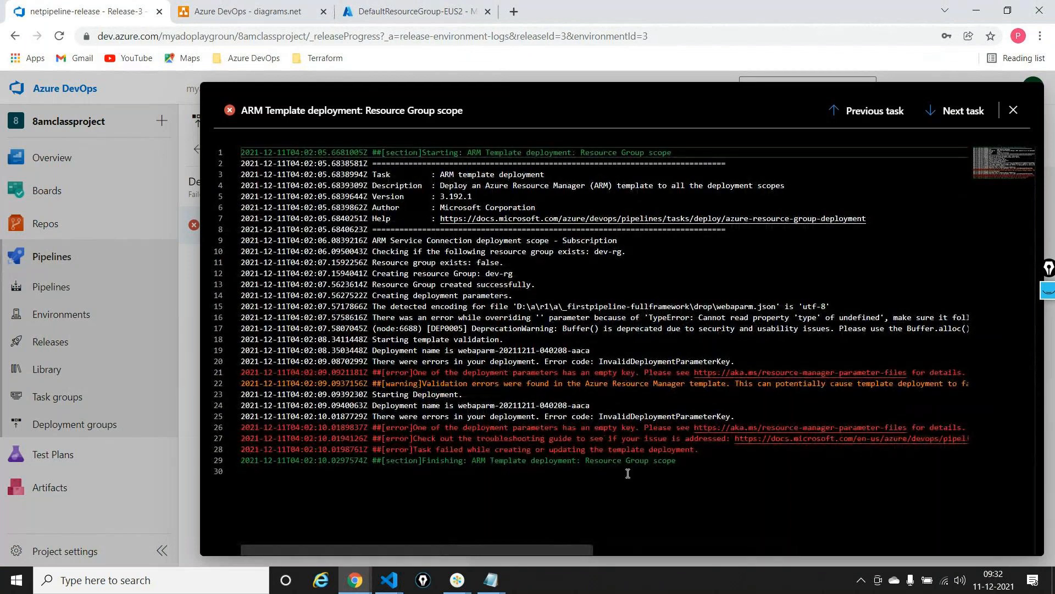
double_click(610, 417)
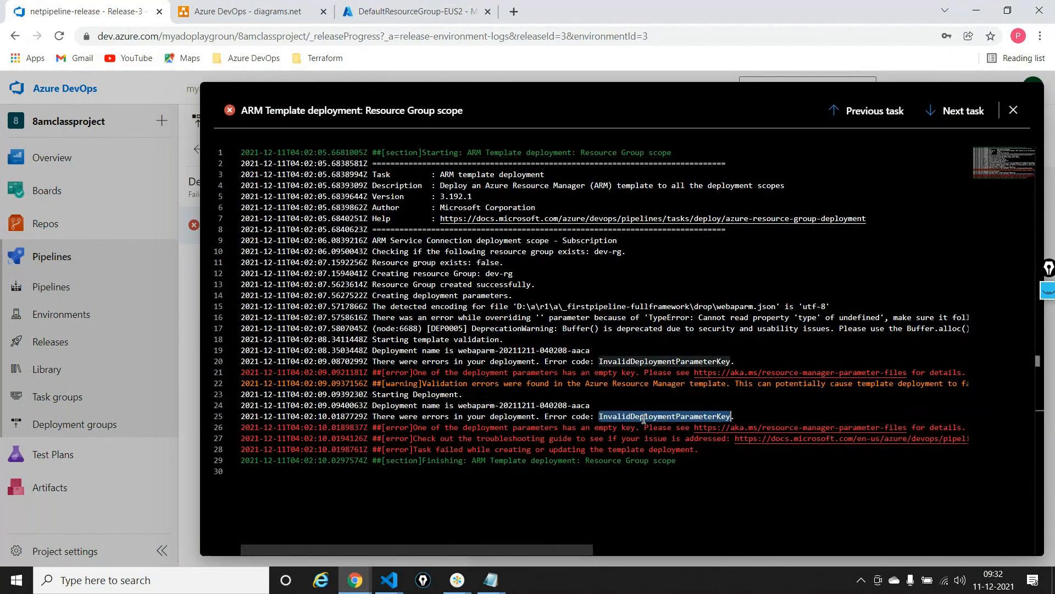
scroll(664, 499, right, 3)
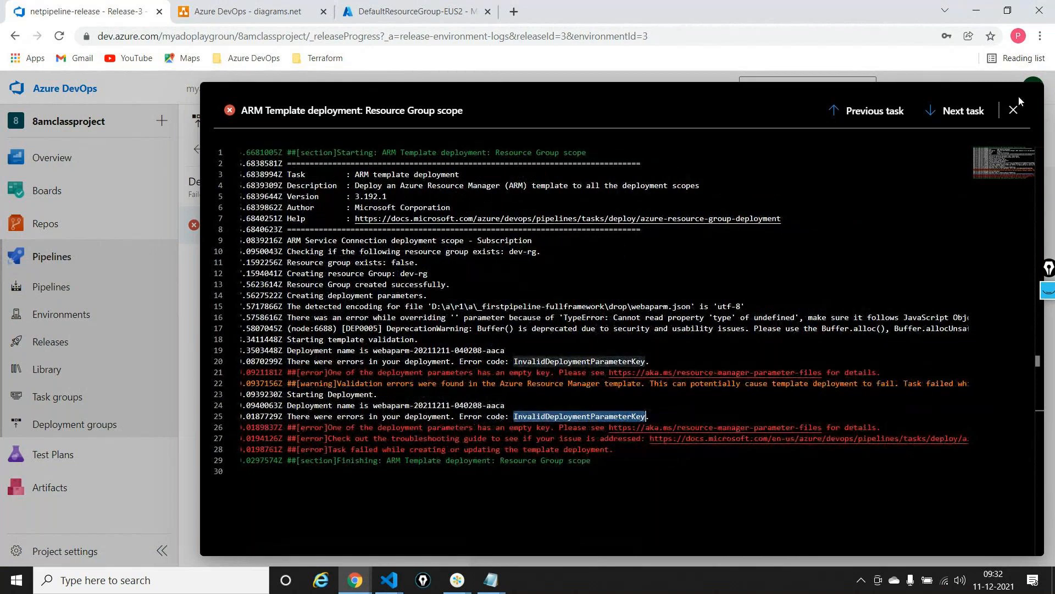
key(Escape)
Compare Release-3's variables with the parameter references in webaparm.json in Visual Studio Code, checking the uses of appserviceplanName
click(308, 151)
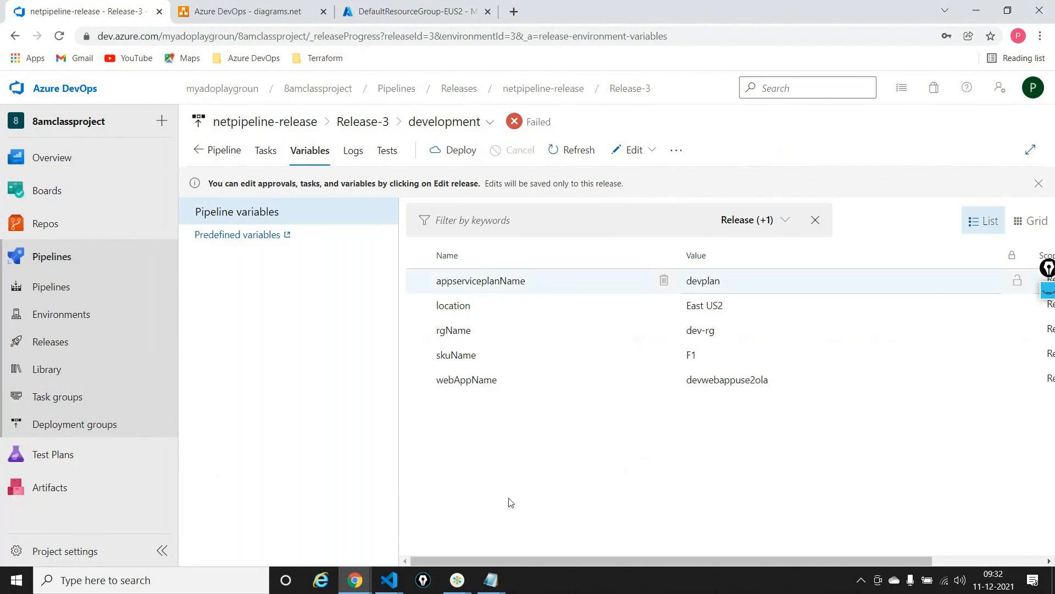
click(396, 581)
click(431, 532)
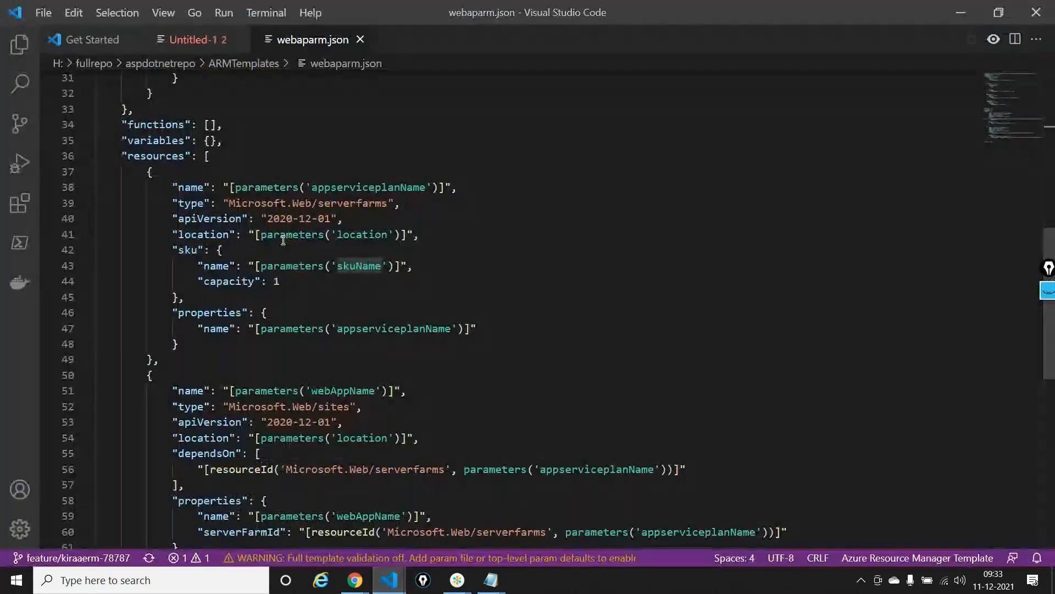
scroll(299, 259, up, 3)
scroll(300, 259, down, 1)
scroll(299, 259, down, 1)
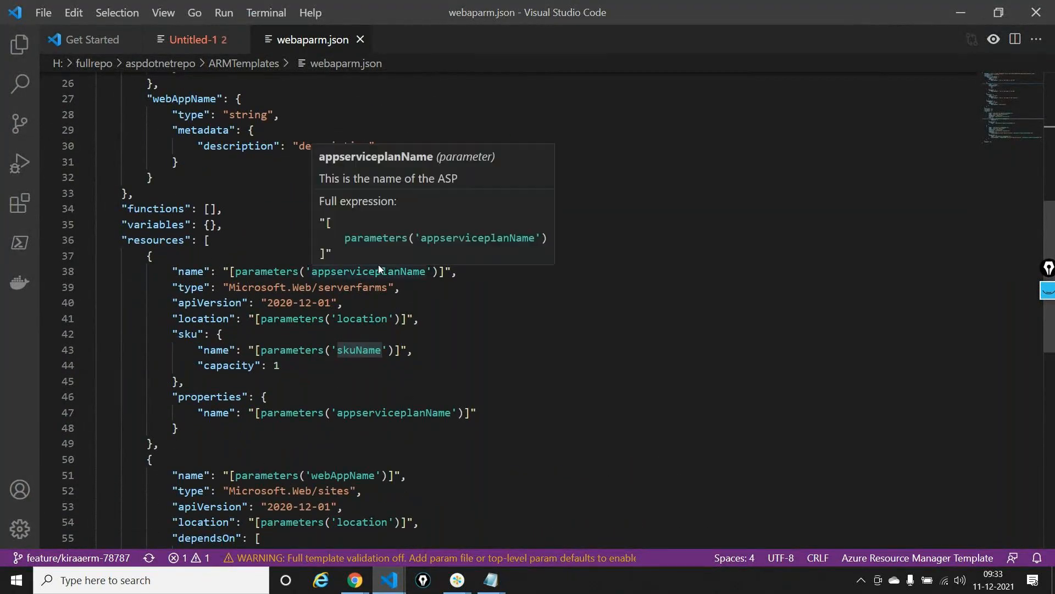
click(402, 271)
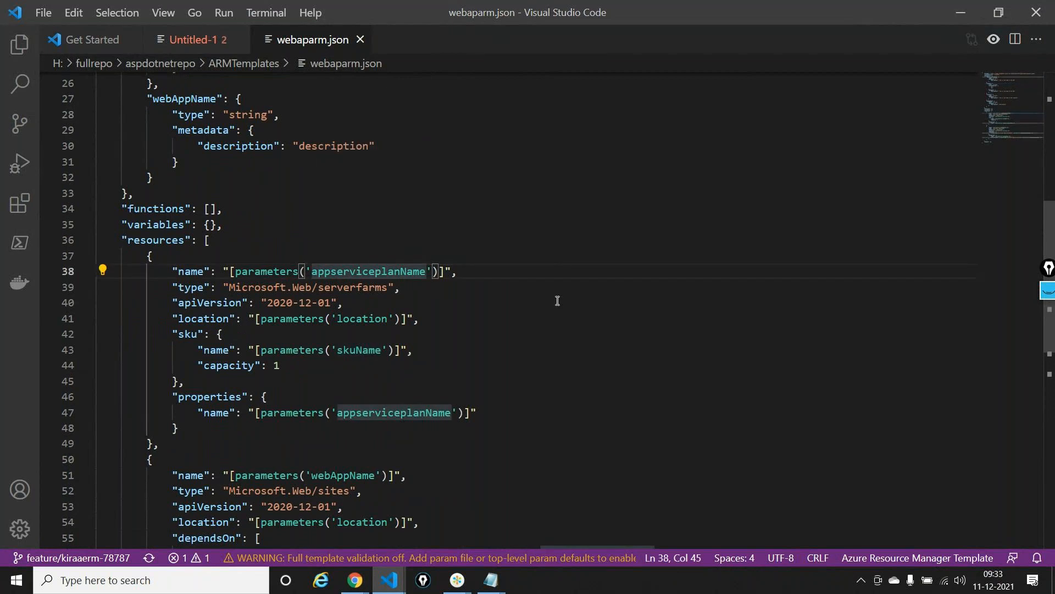
scroll(557, 300, down, 5)
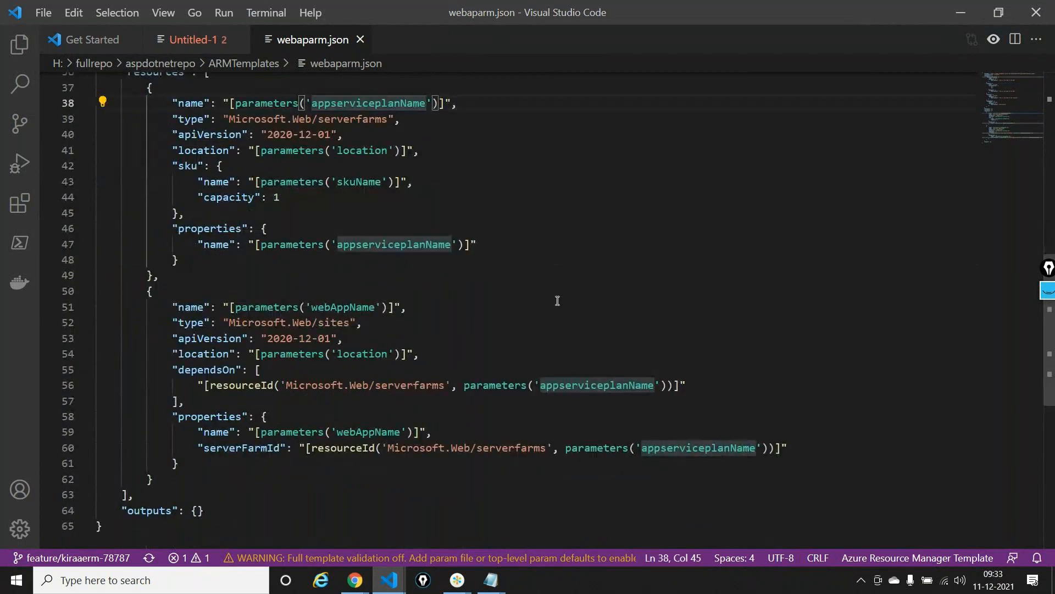
Return to Azure DevOps, edit the release pipeline and open the override template parameters of the development stage's ARM Template deployment task
key(alt+Tab)
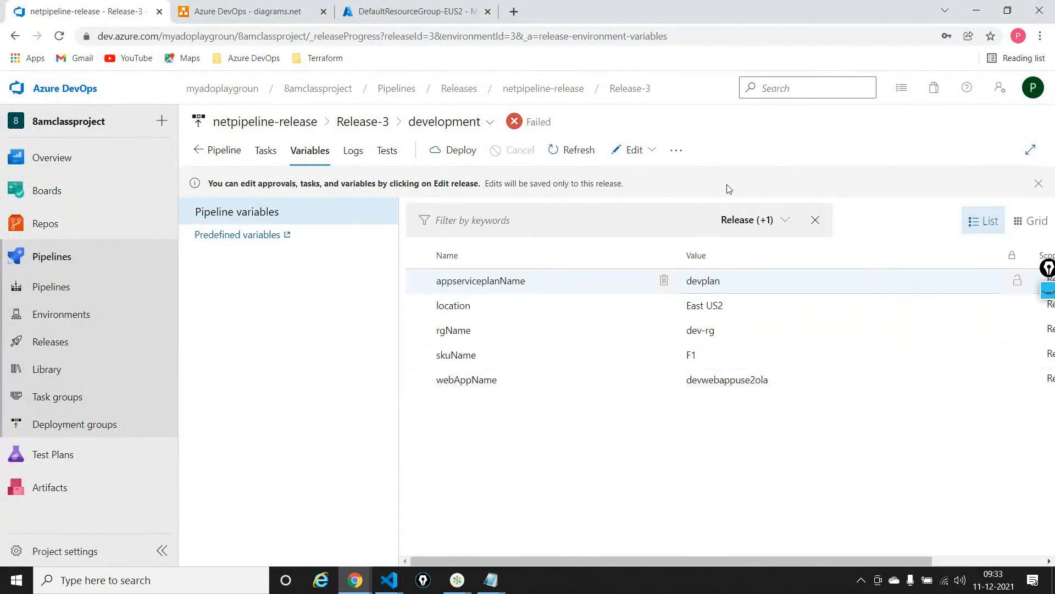
click(633, 151)
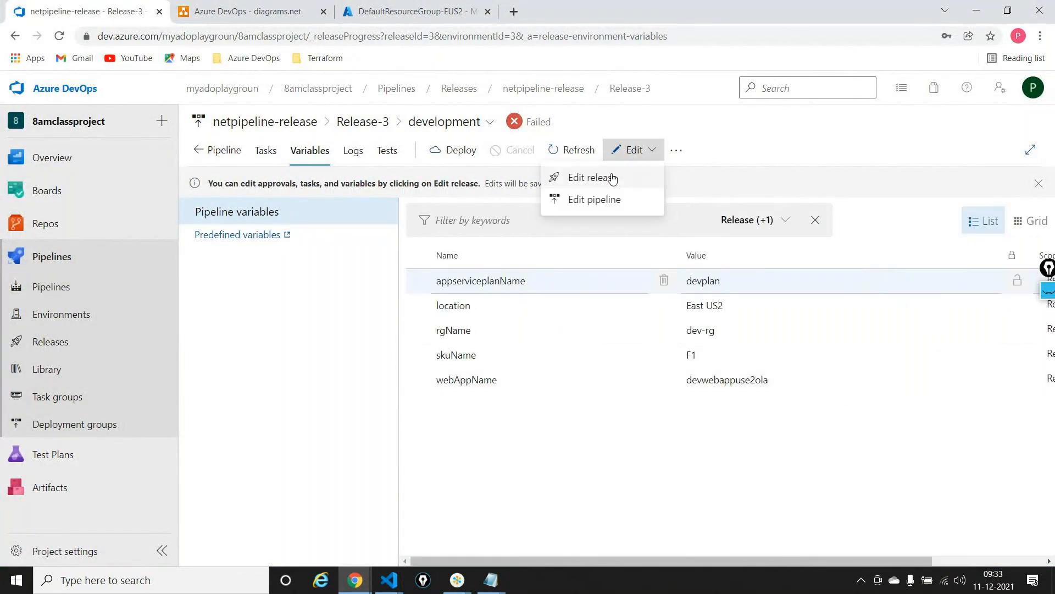
click(602, 201)
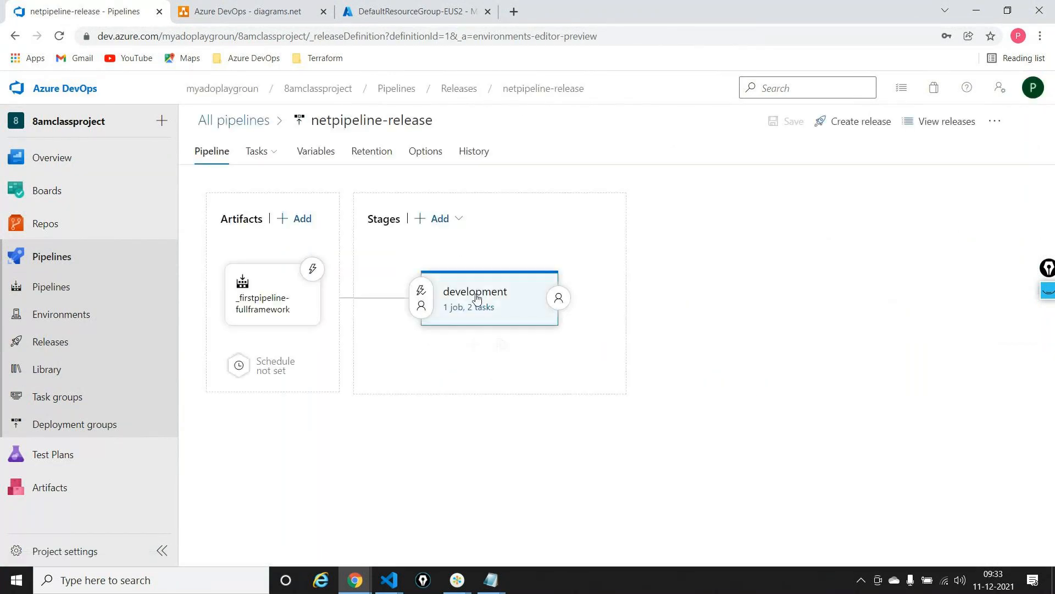
click(477, 307)
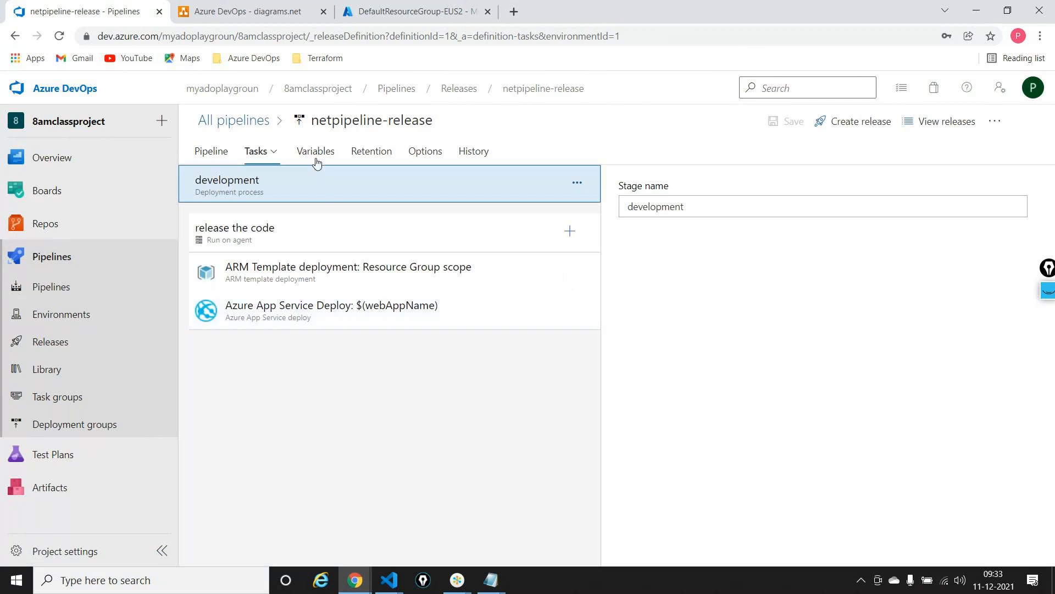
click(365, 287)
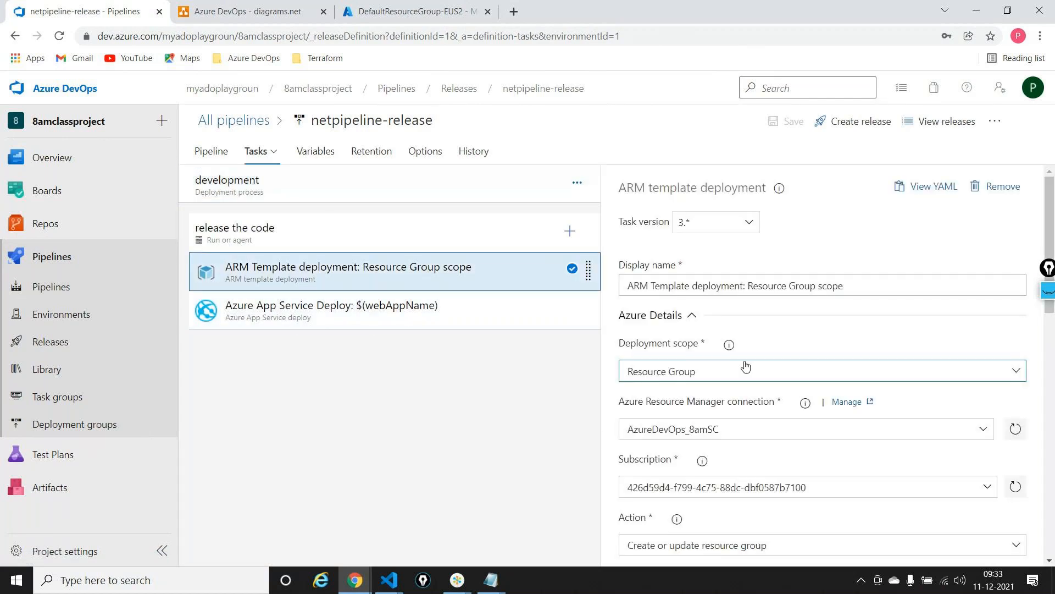
scroll(745, 366, down, 9)
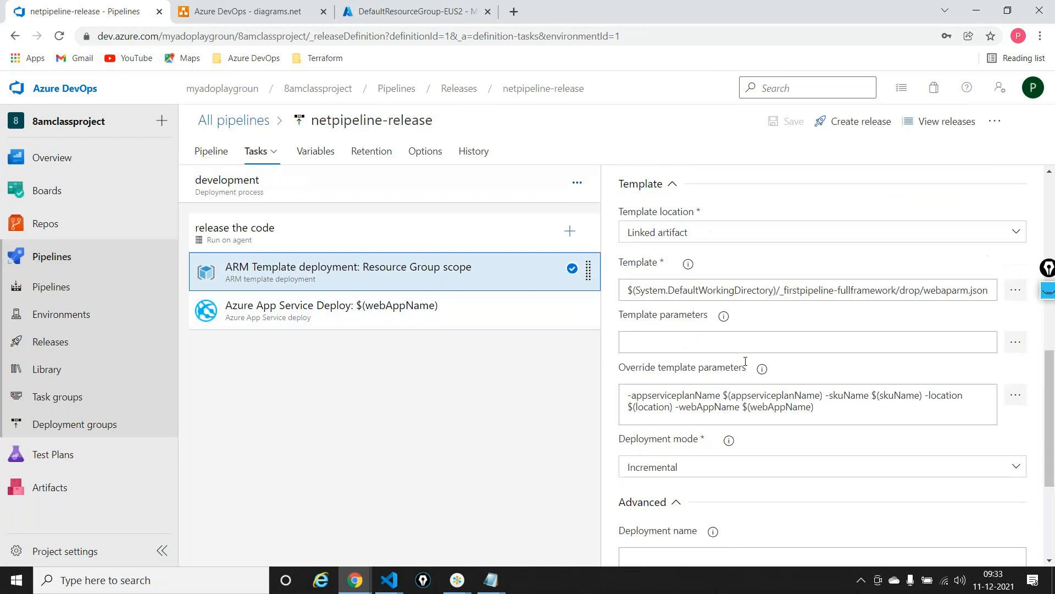
click(1015, 395)
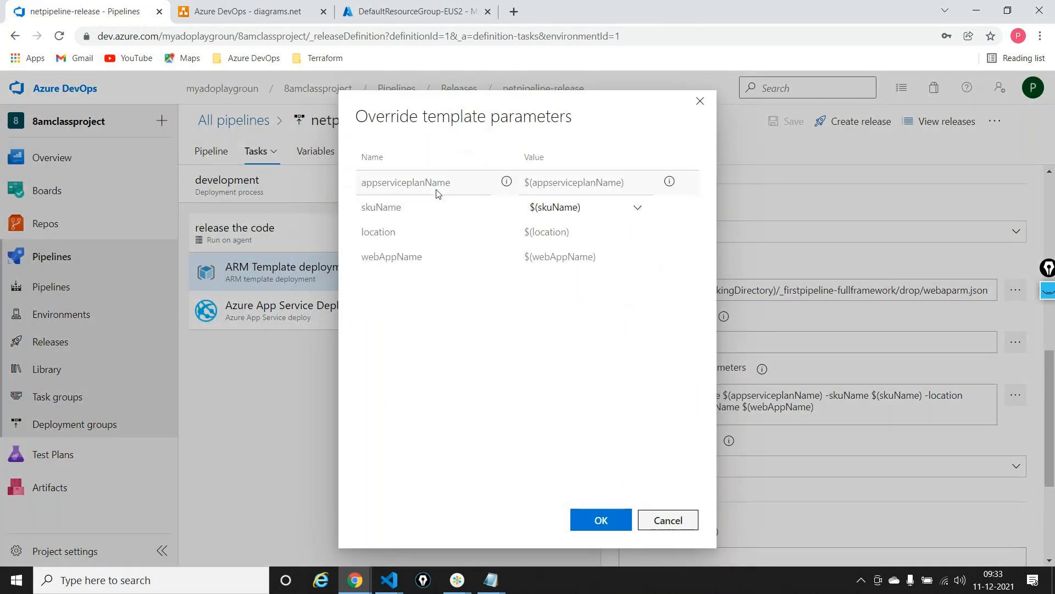
Set the skuName override parameter to F1 and apply the override template parameters
double_click(568, 183)
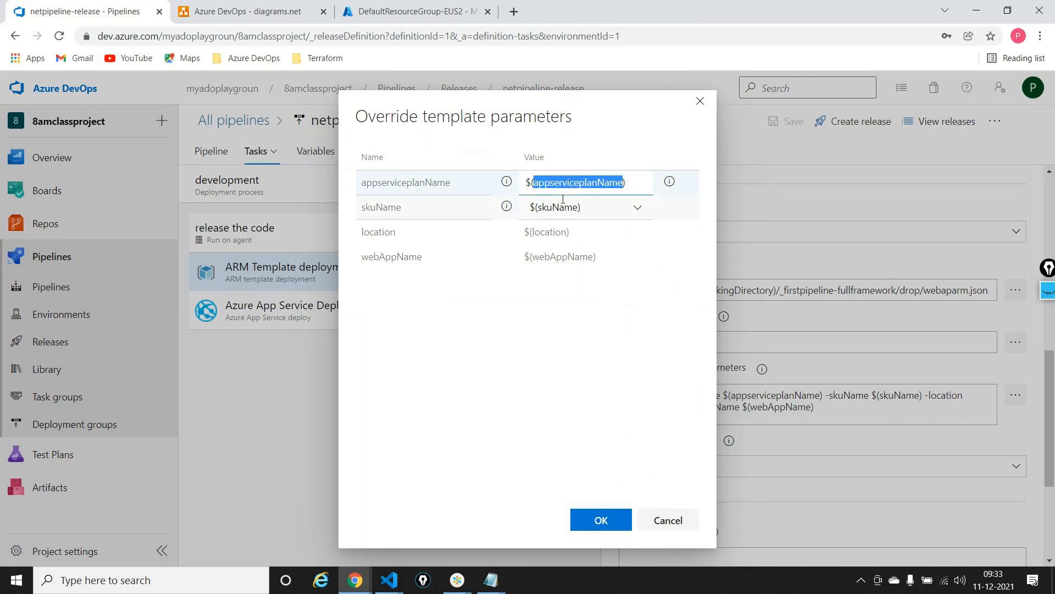
double_click(559, 207)
click(638, 207)
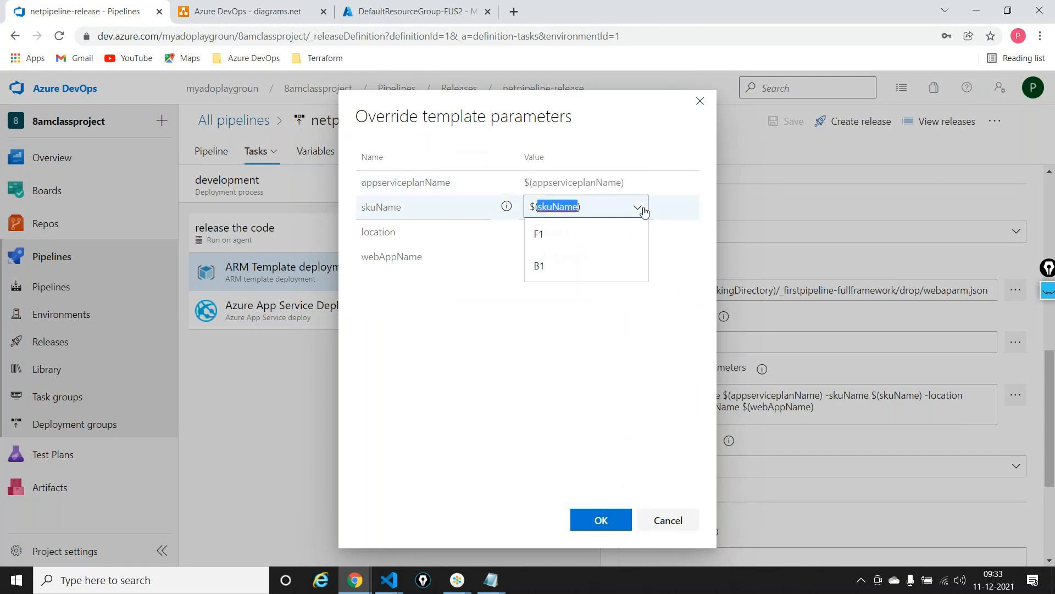
click(563, 248)
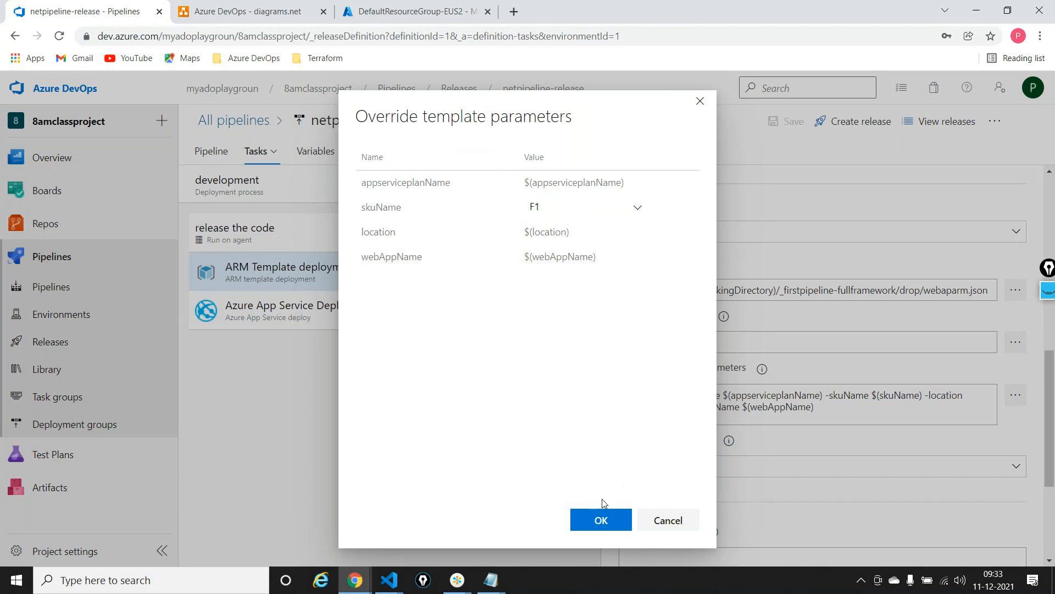
click(603, 519)
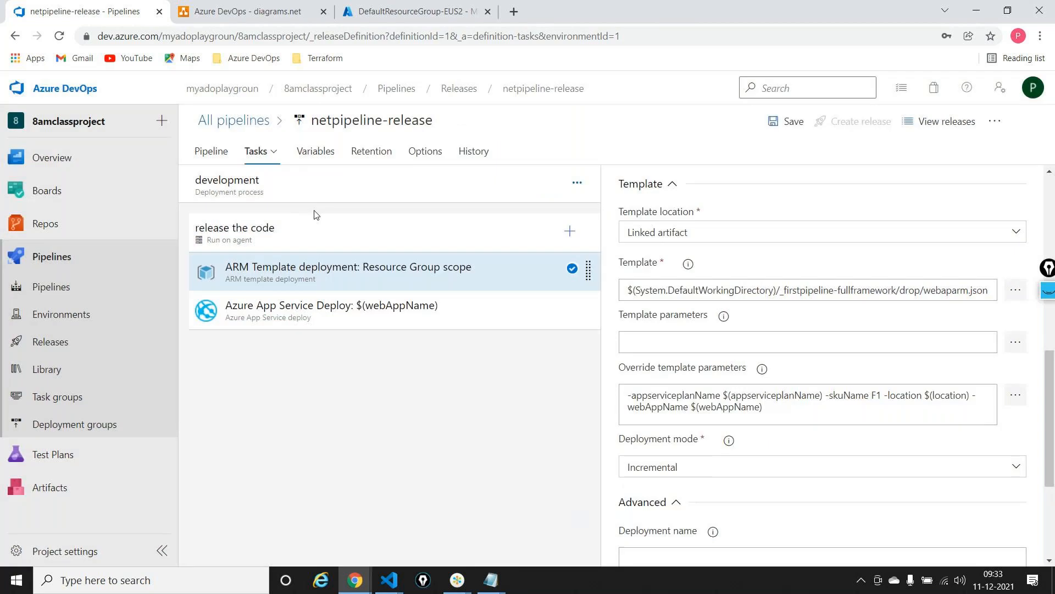
Enclose the location pipeline variable's value in double quotes as "East US2" and save the release pipeline
click(318, 160)
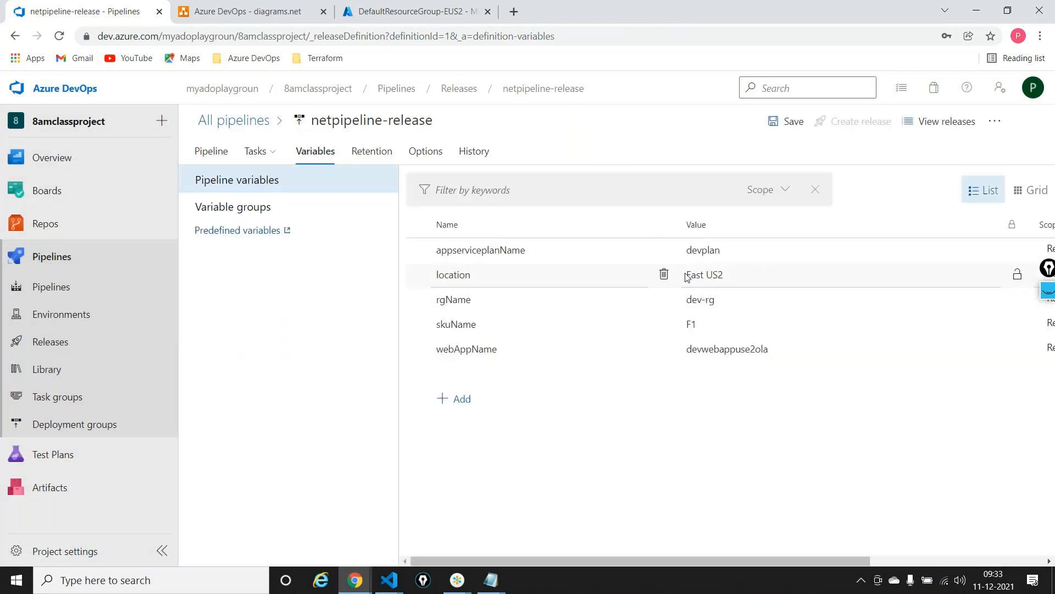
click(690, 277)
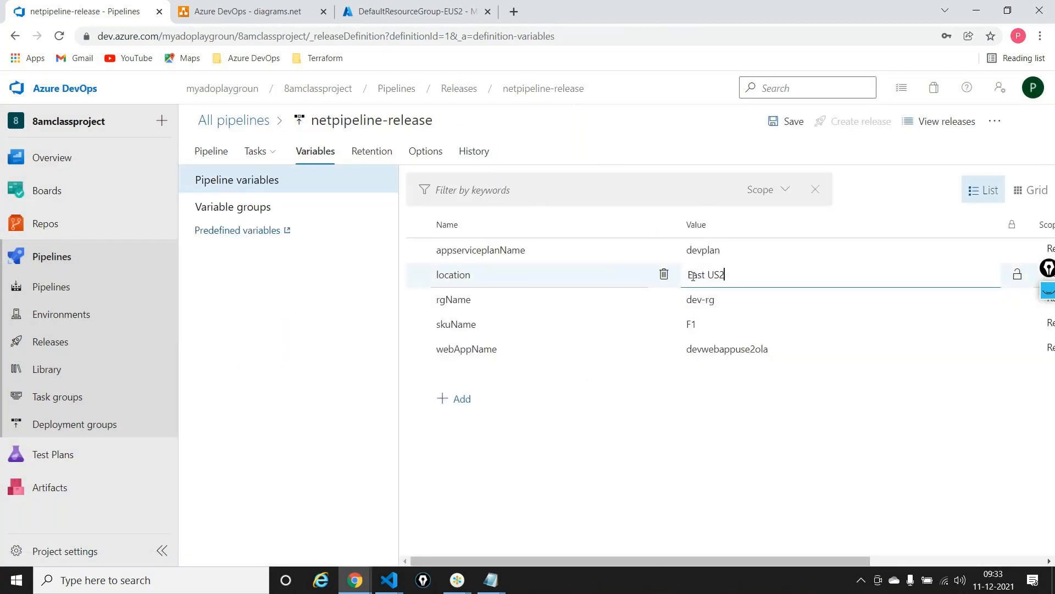
key(Left)
key(Left)
key(Left)
key(Left)
key(Left)
key(Left)
text(")
click(891, 171)
click(708, 349)
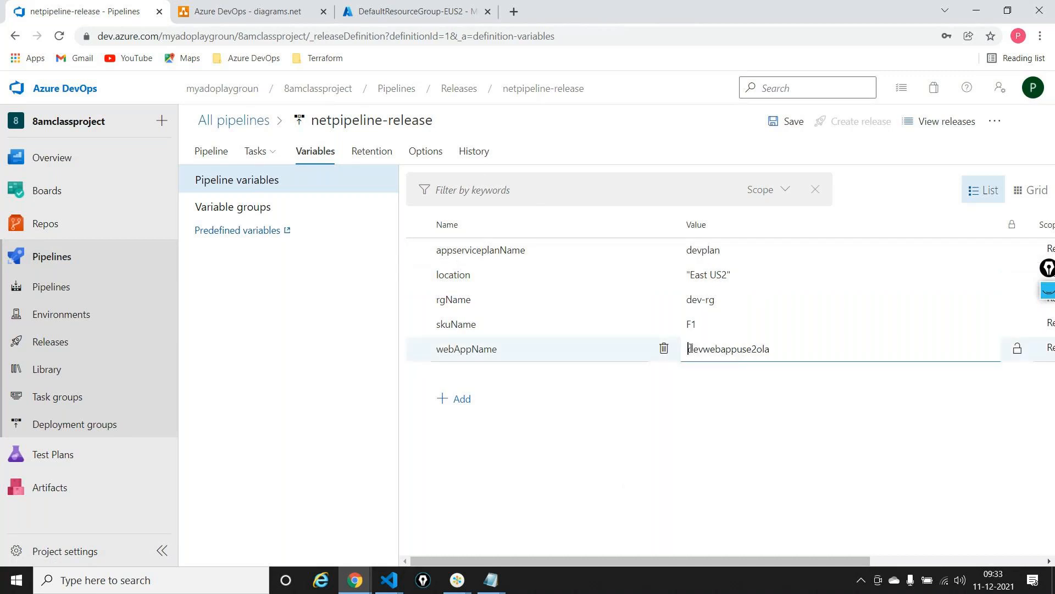
click(790, 123)
click(582, 378)
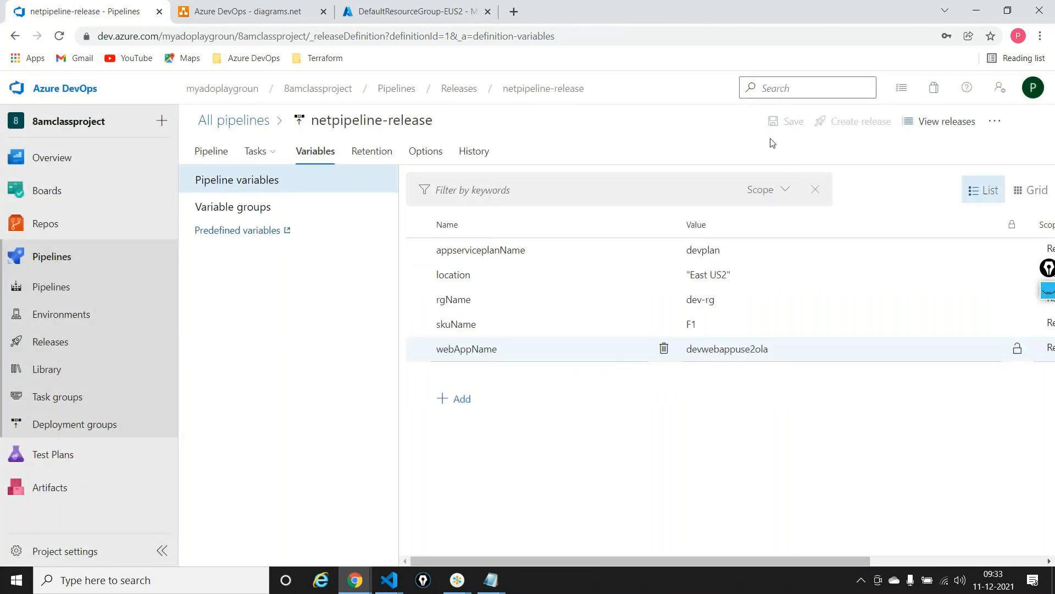
Create a new release from the updated pipeline and open the deployment logs of its development stage
click(835, 124)
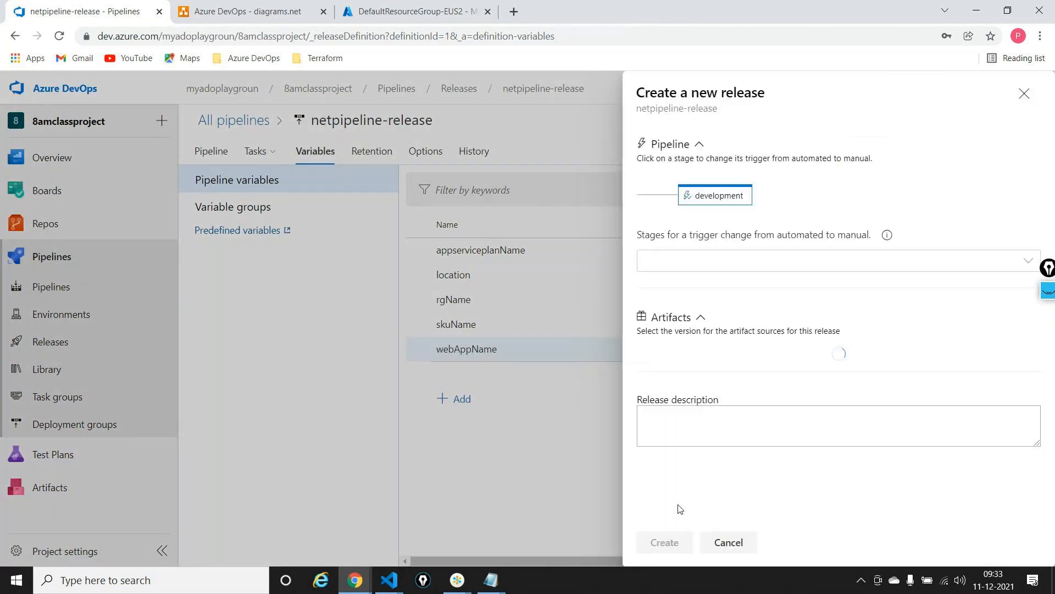
click(675, 541)
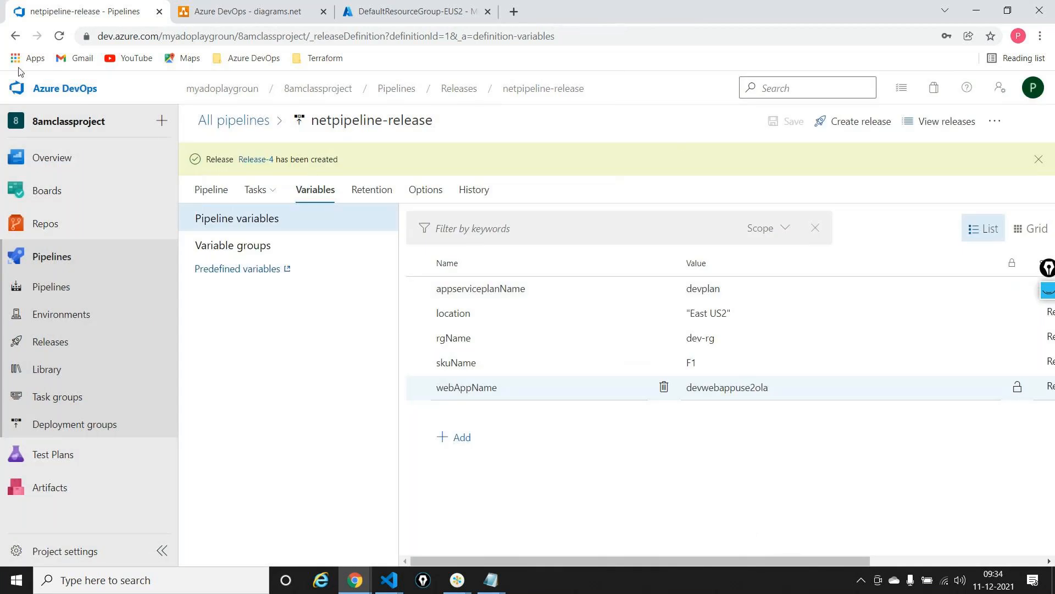
click(257, 159)
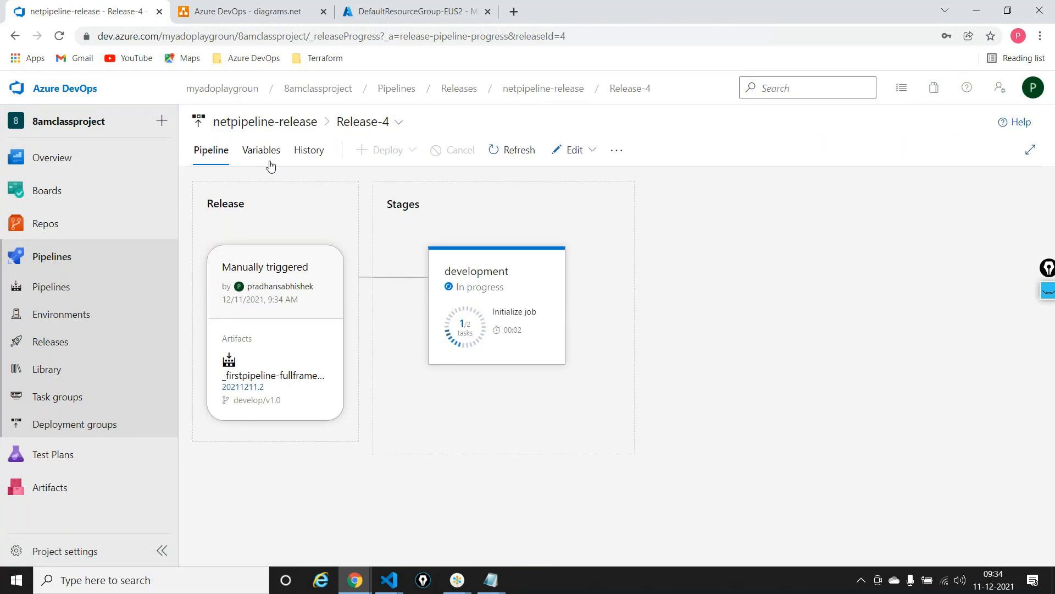
mouse_move(485, 270)
click(529, 381)
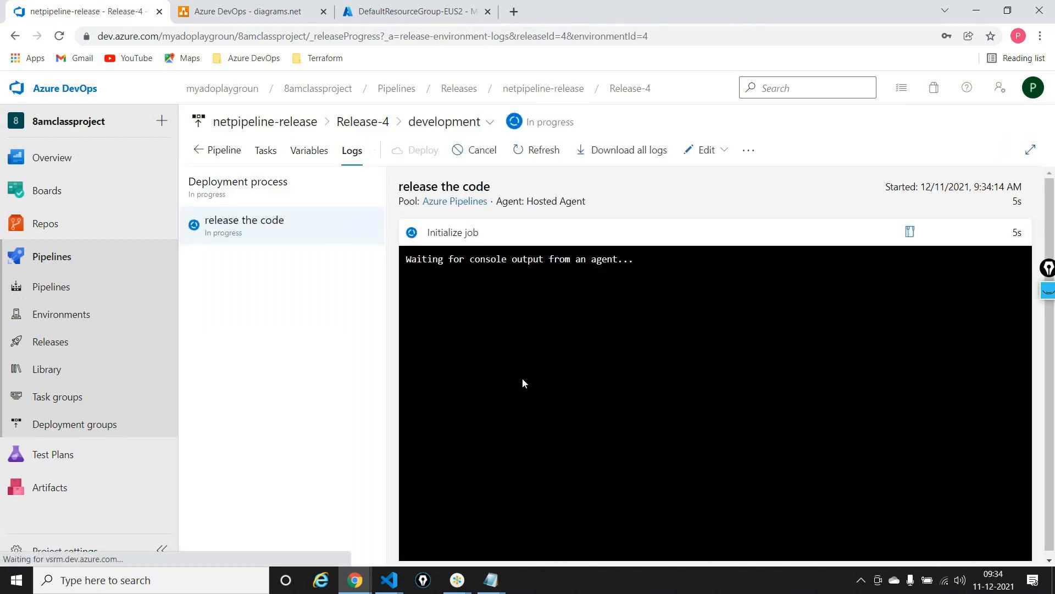
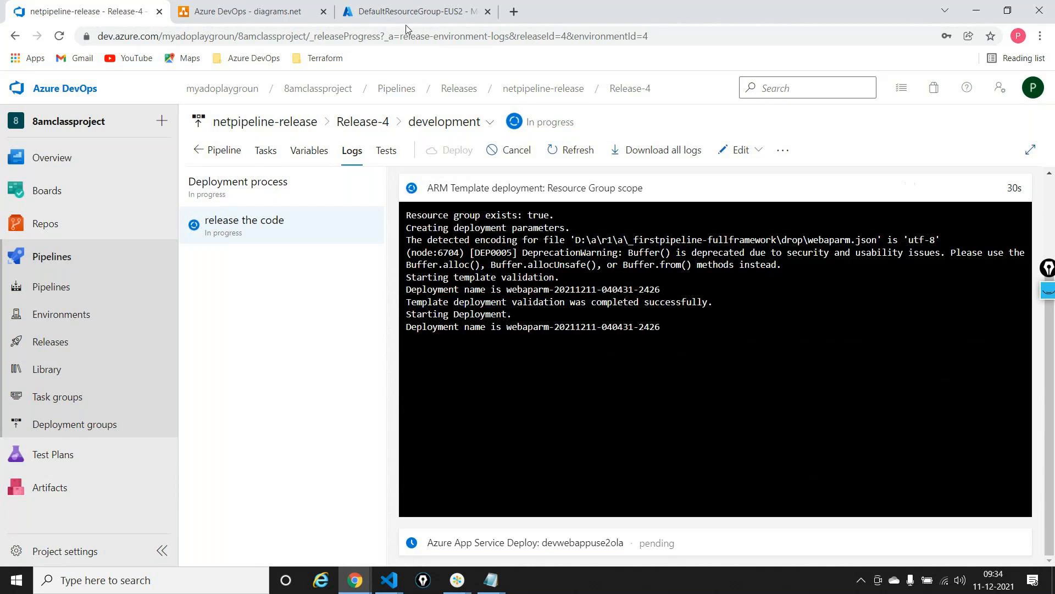
Switch to the Azure portal to inspect the dev-rg resource group's webaparm deployment, and return to Azure DevOps to check the development stage's release log
click(396, 11)
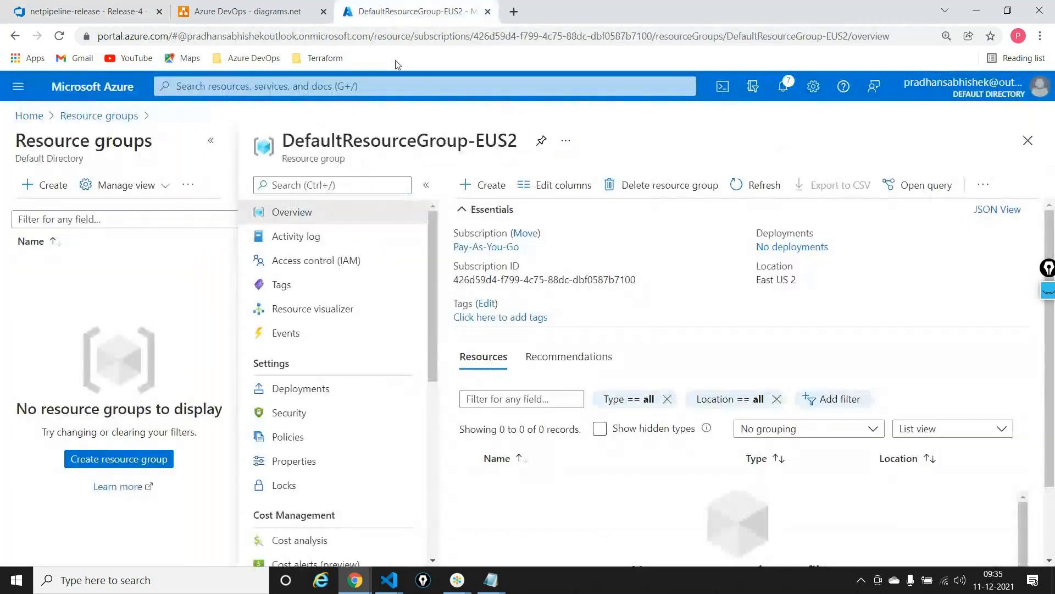
click(122, 116)
click(201, 186)
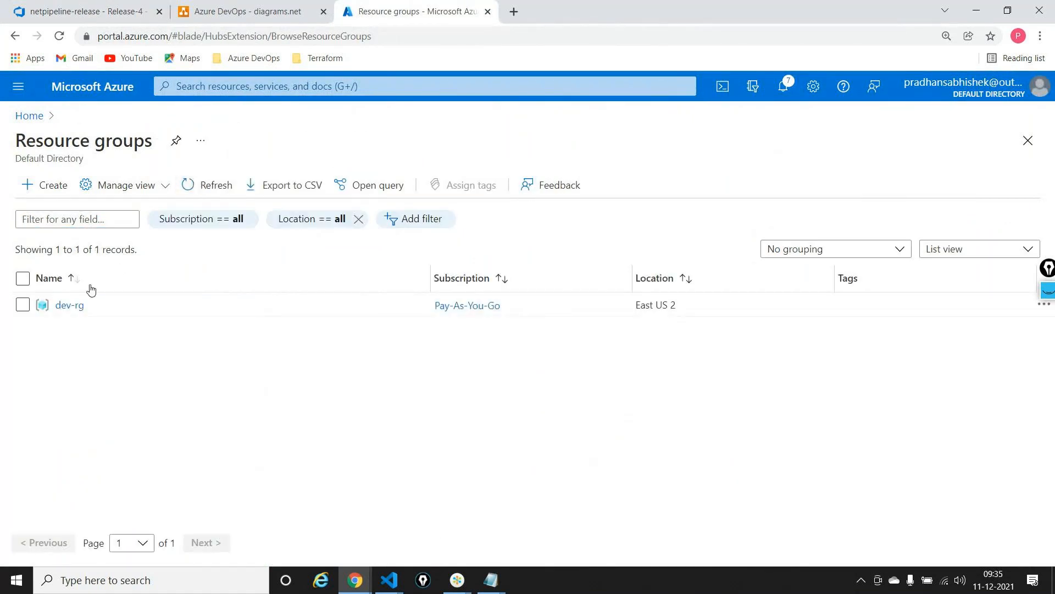
click(69, 306)
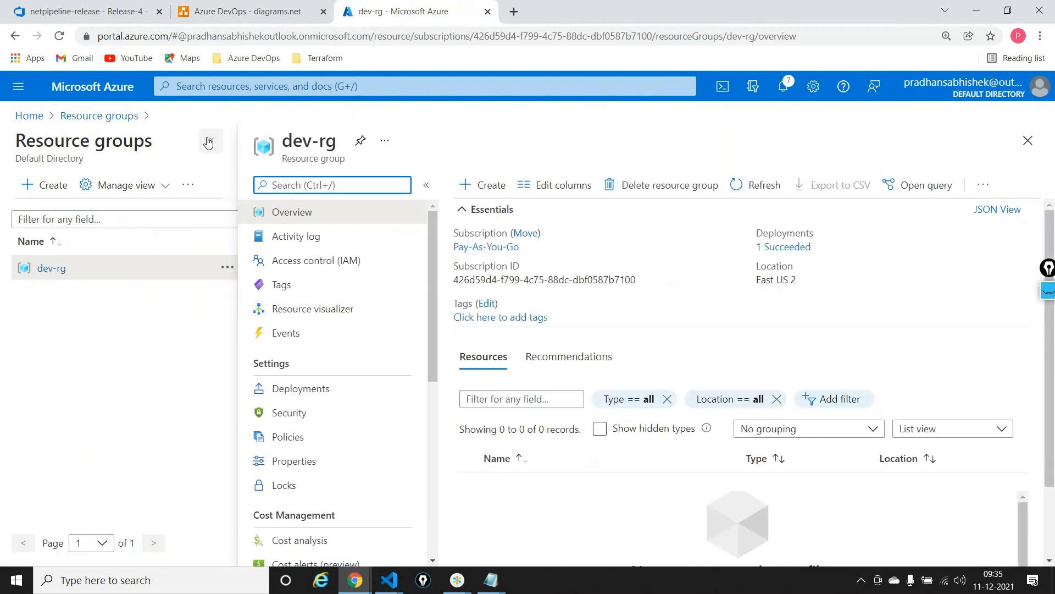
click(71, 391)
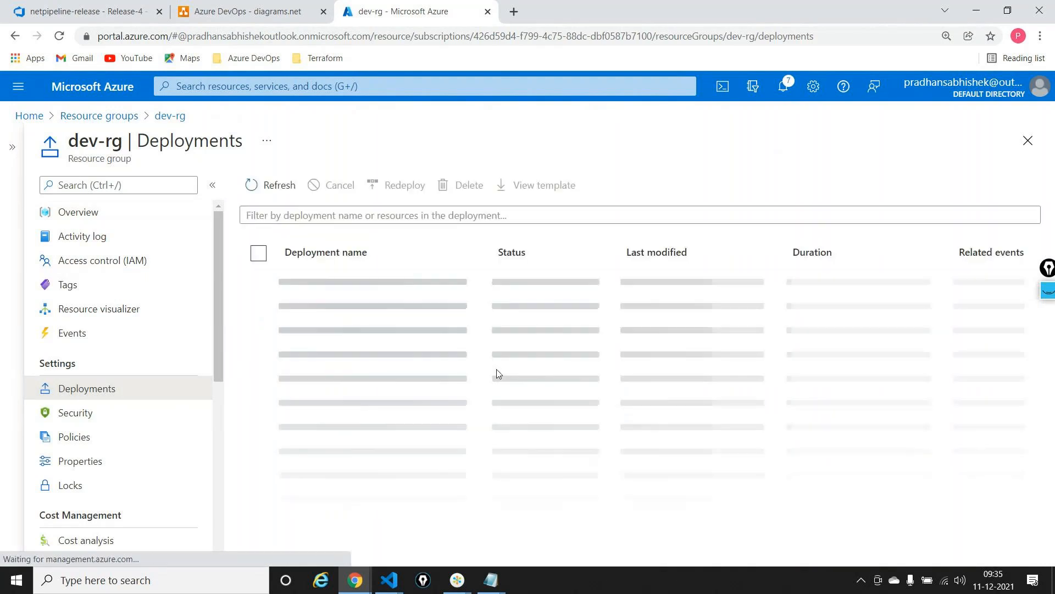
click(350, 282)
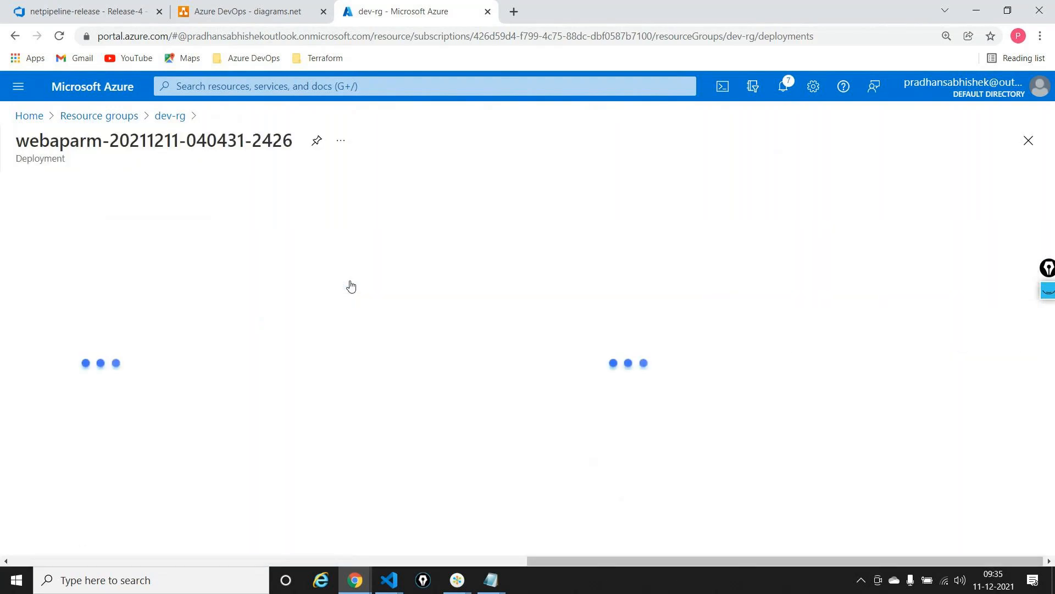
click(88, 7)
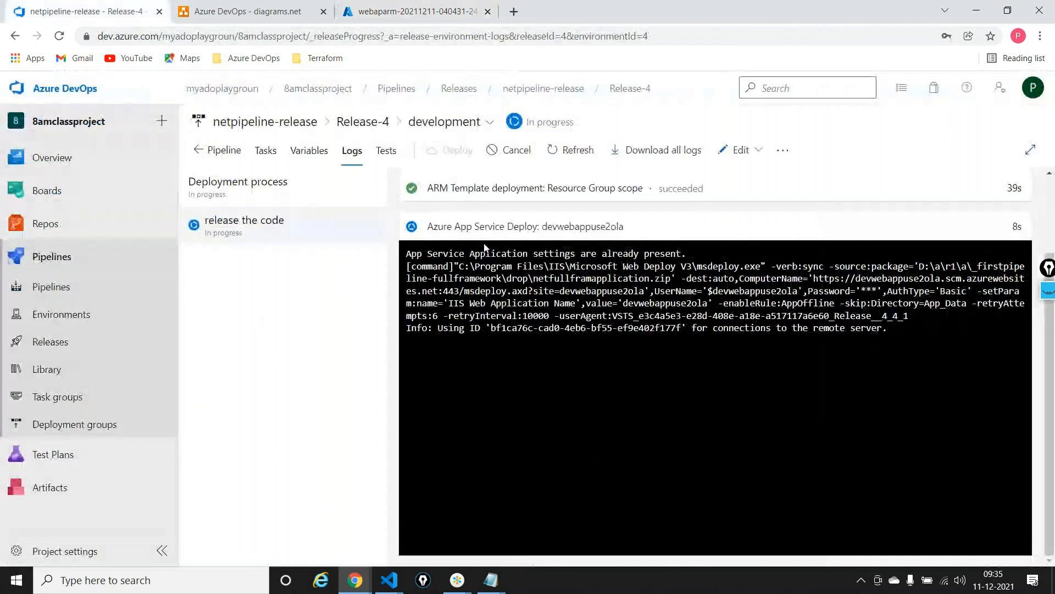
scroll(561, 255, up, 2)
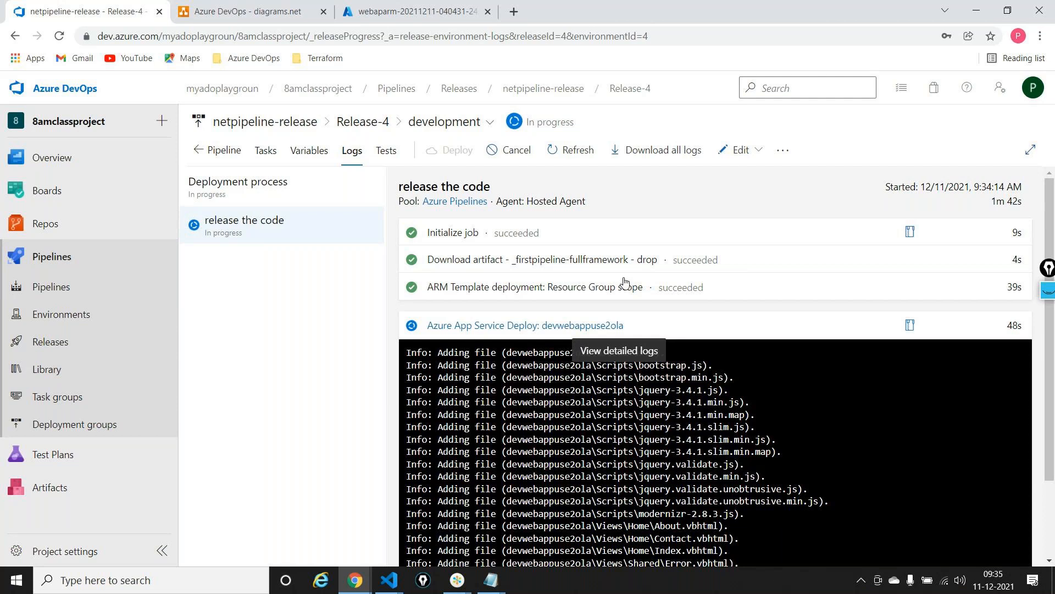
Open the release pipeline for editing, clone the development stage and name the copy QA
click(723, 149)
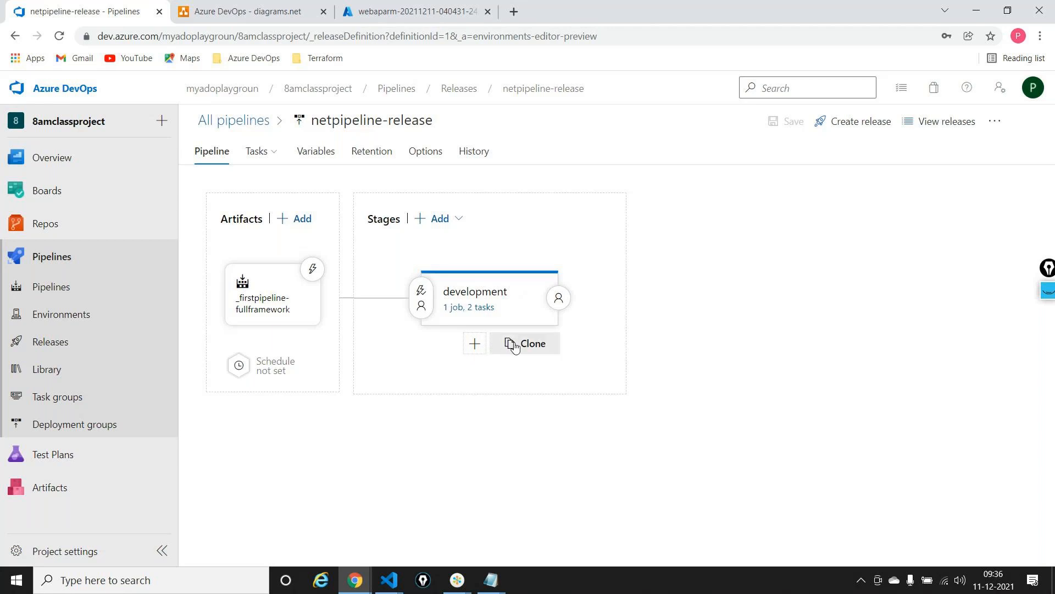
click(514, 345)
click(696, 300)
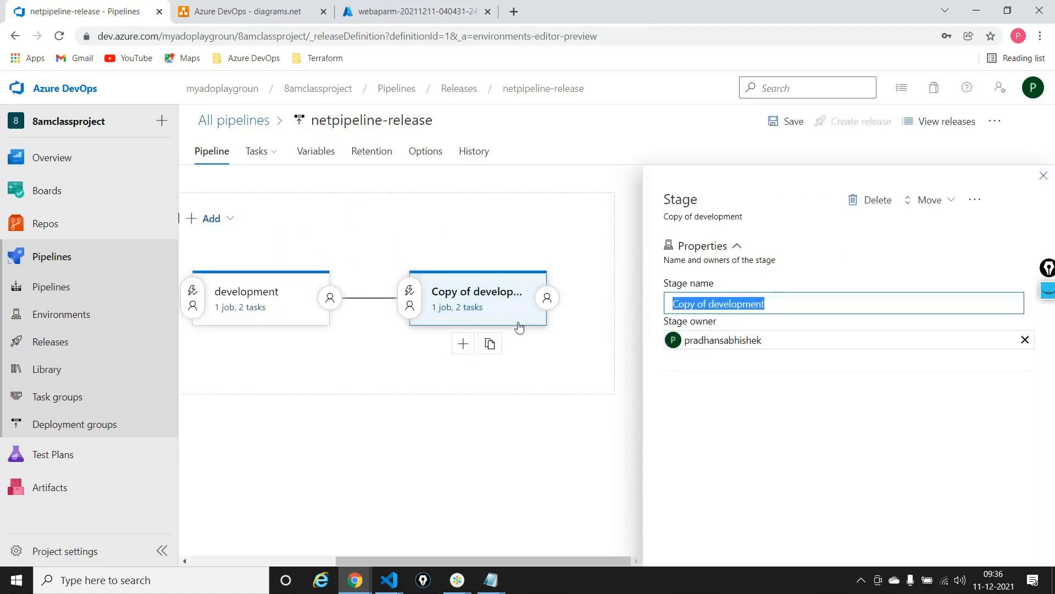
text(QA)
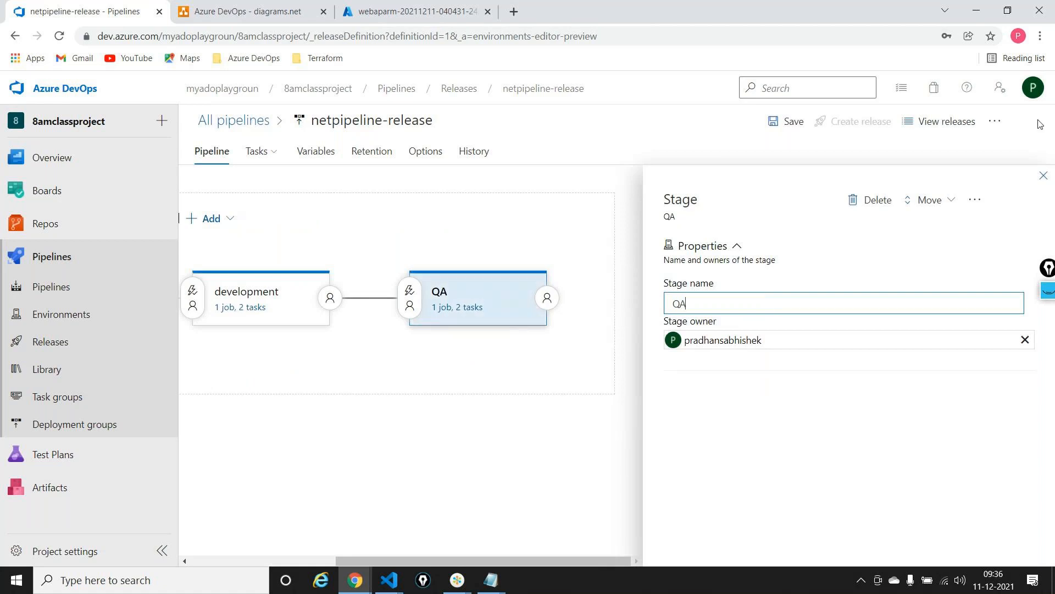
click(1043, 177)
Clone the QA stage and name the copy Prod
mouse_move(733, 352)
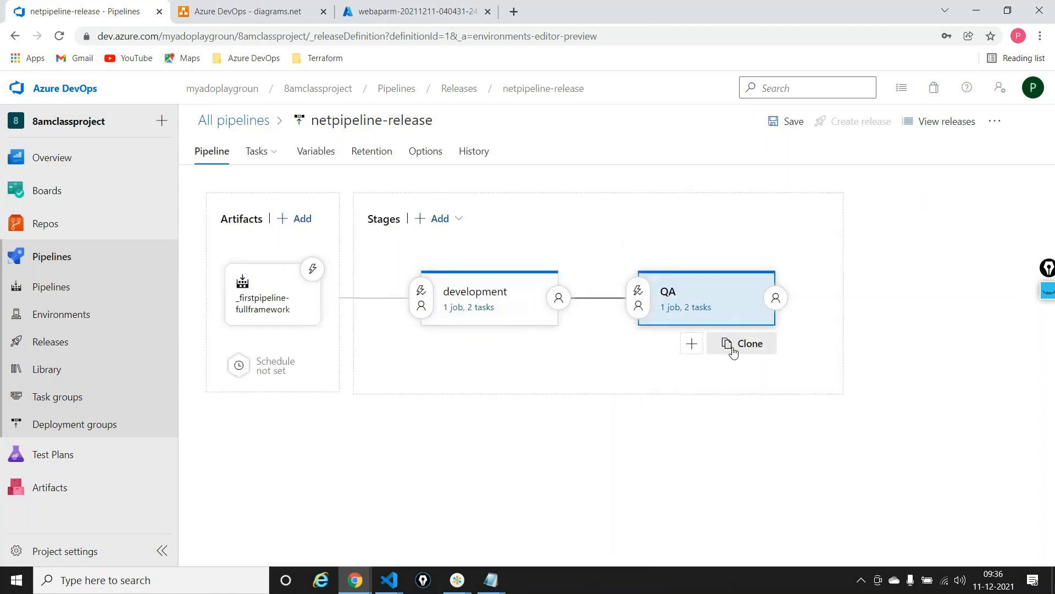
click(733, 350)
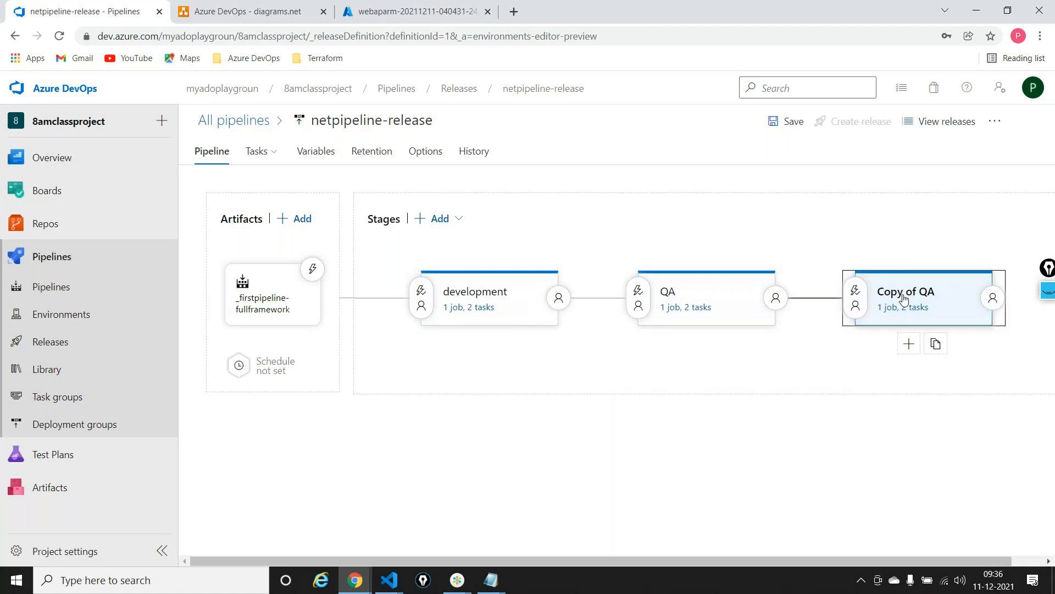
click(904, 294)
drag(929, 294, 657, 302)
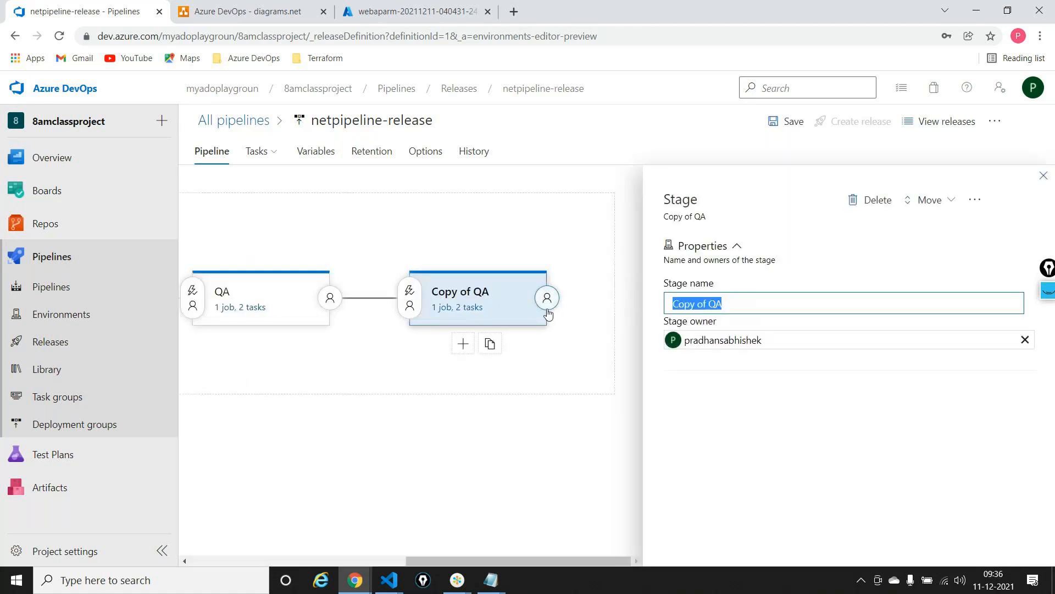
text(Prod)
click(502, 377)
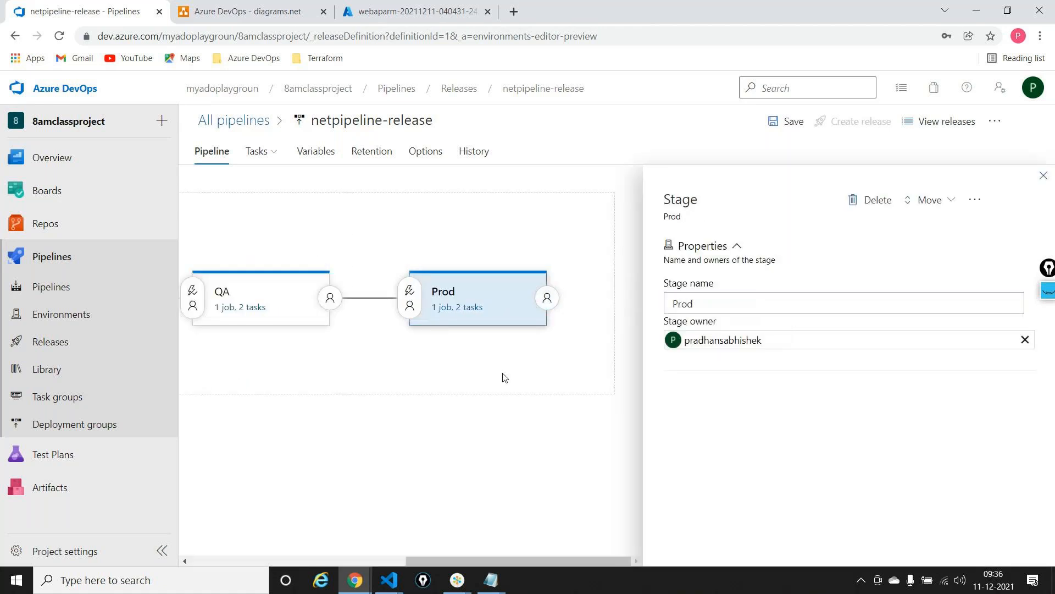
scroll(439, 391, left, 5)
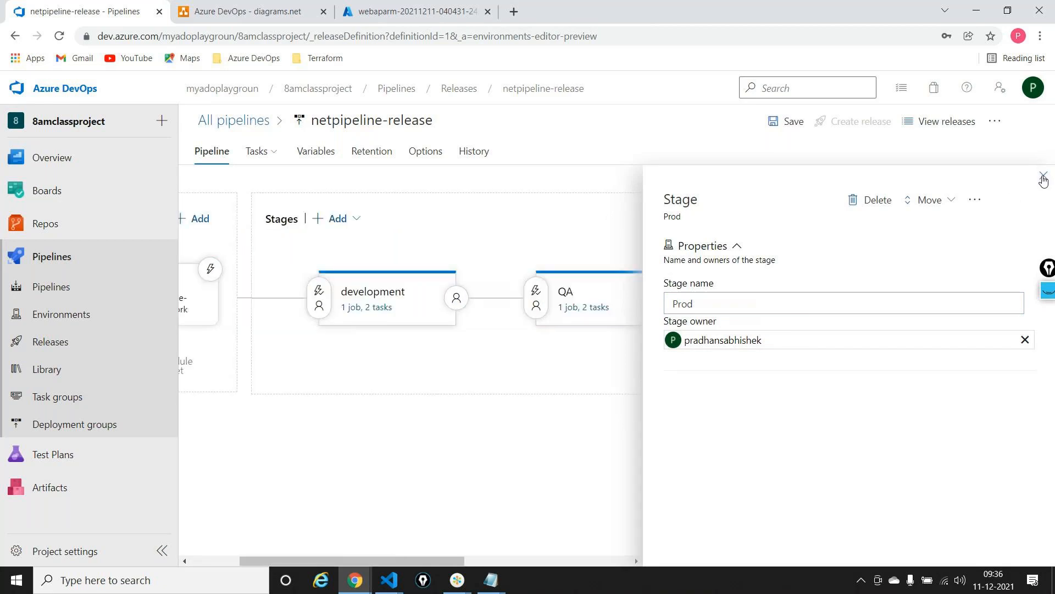
click(1043, 176)
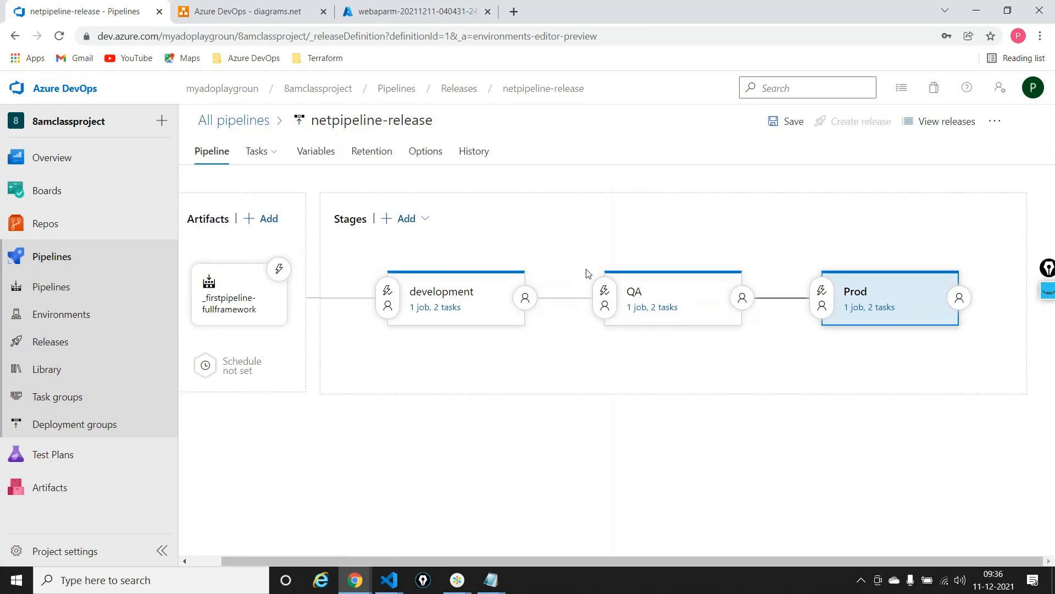
Switch to the Notepad notes to check the list of variable names, and minimize them
key(alt+Tab)
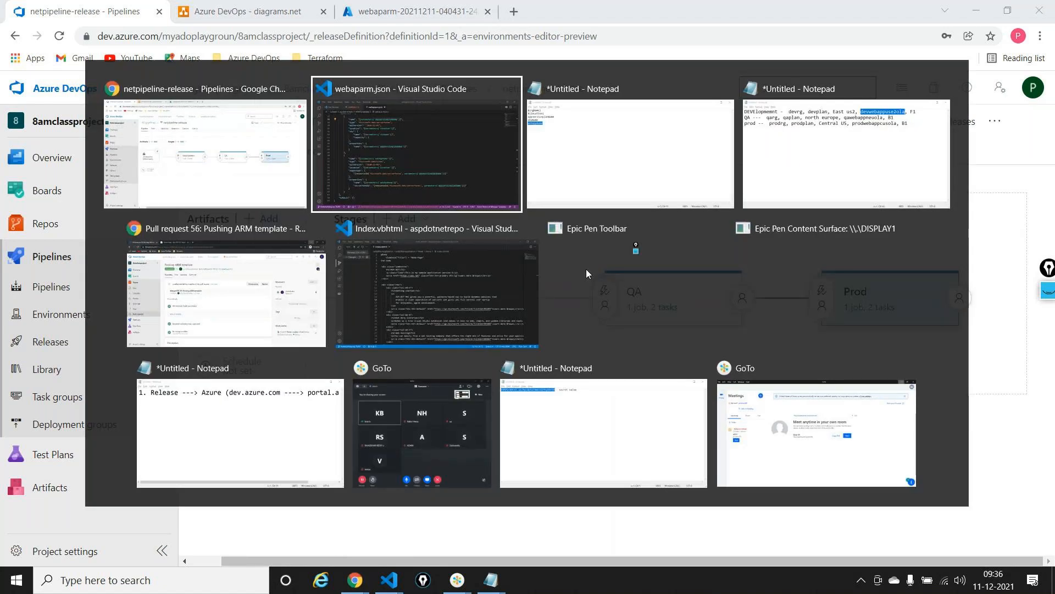
key(Tab)
key(Tab)
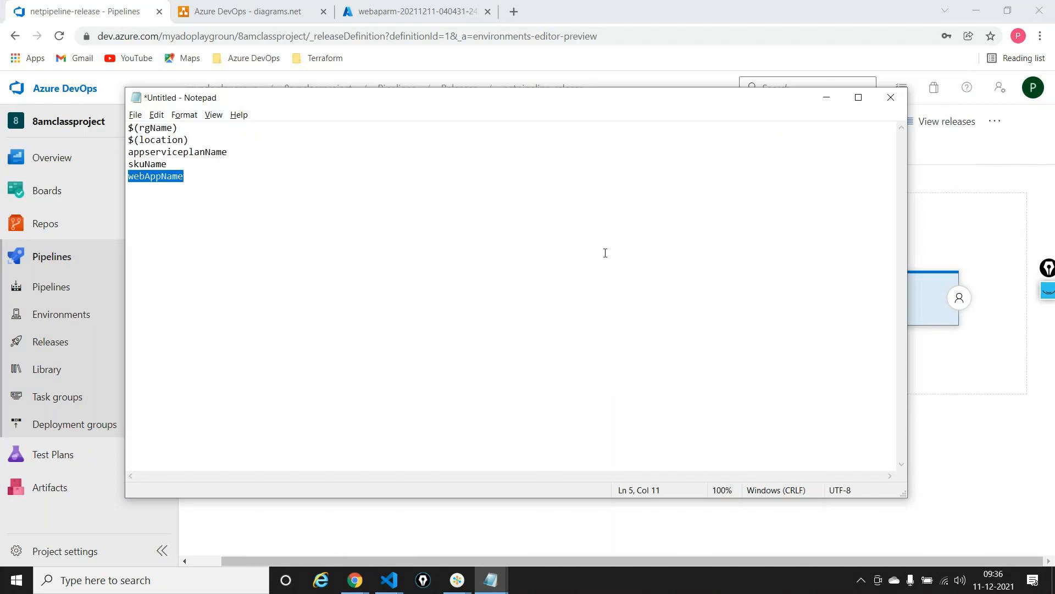
click(824, 98)
Review the QA stage's ARM template deployment task, including its resource group, location and override template parameters
click(657, 310)
click(377, 266)
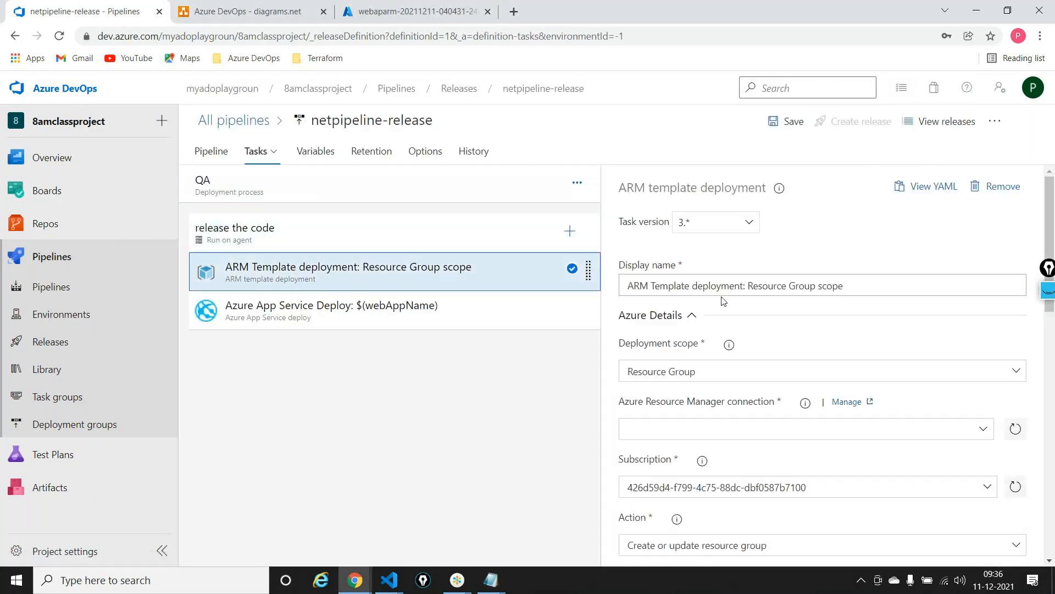
scroll(737, 357, down, 4)
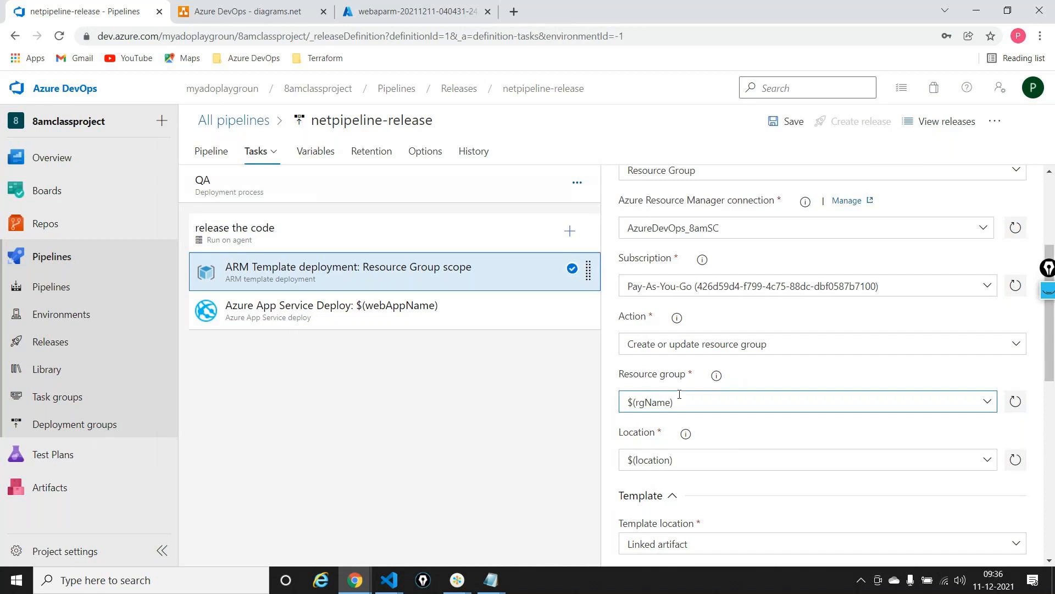
scroll(677, 379, down, 4)
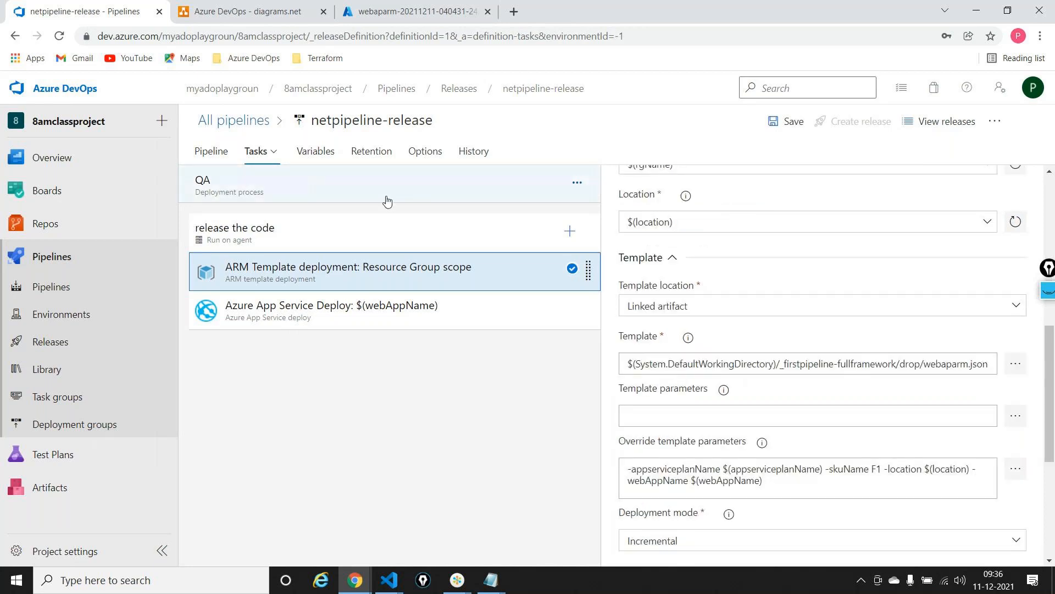
Examine the pipeline variables' values and scopes in relation to the stages of the release pipeline
click(330, 154)
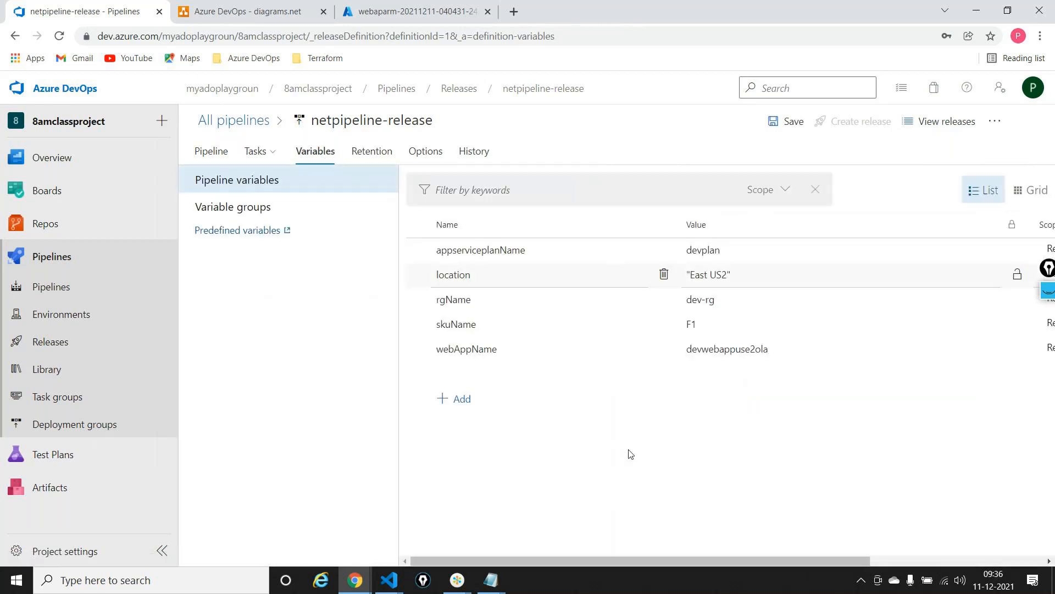
scroll(767, 447, right, 5)
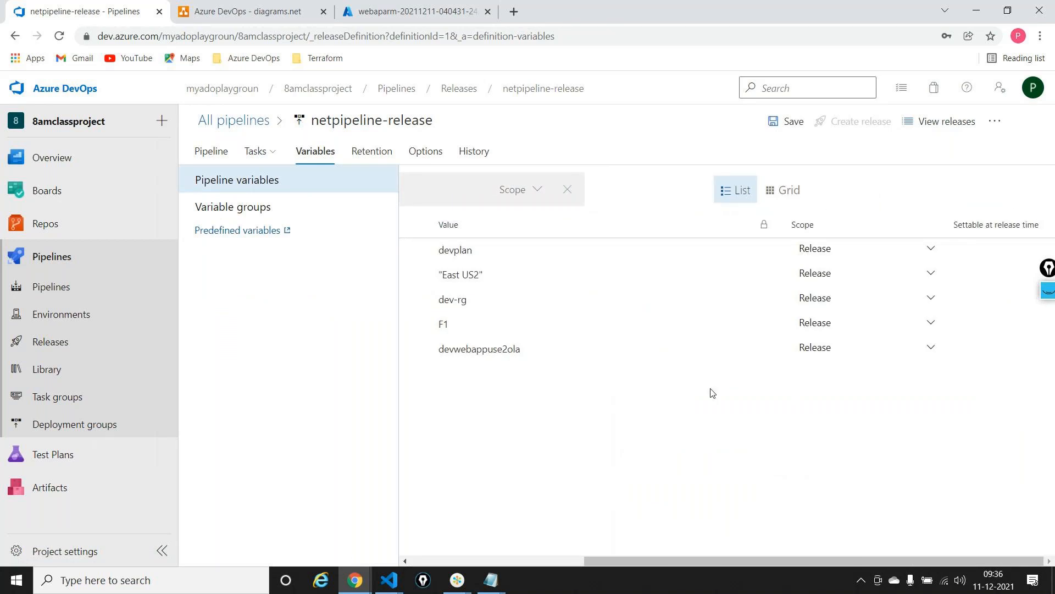
scroll(712, 392, left, 5)
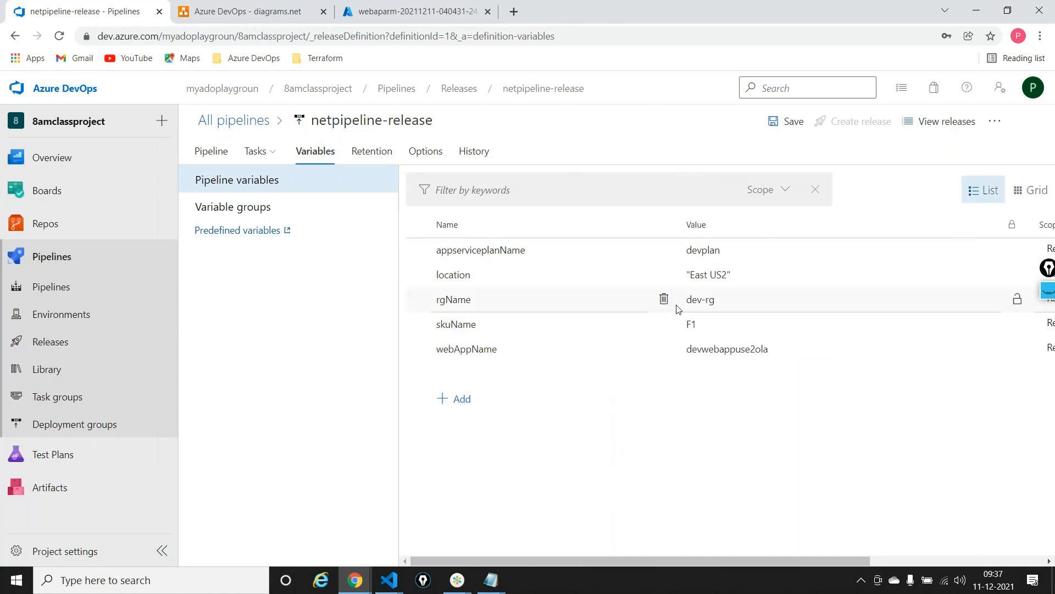
scroll(891, 264, right, 5)
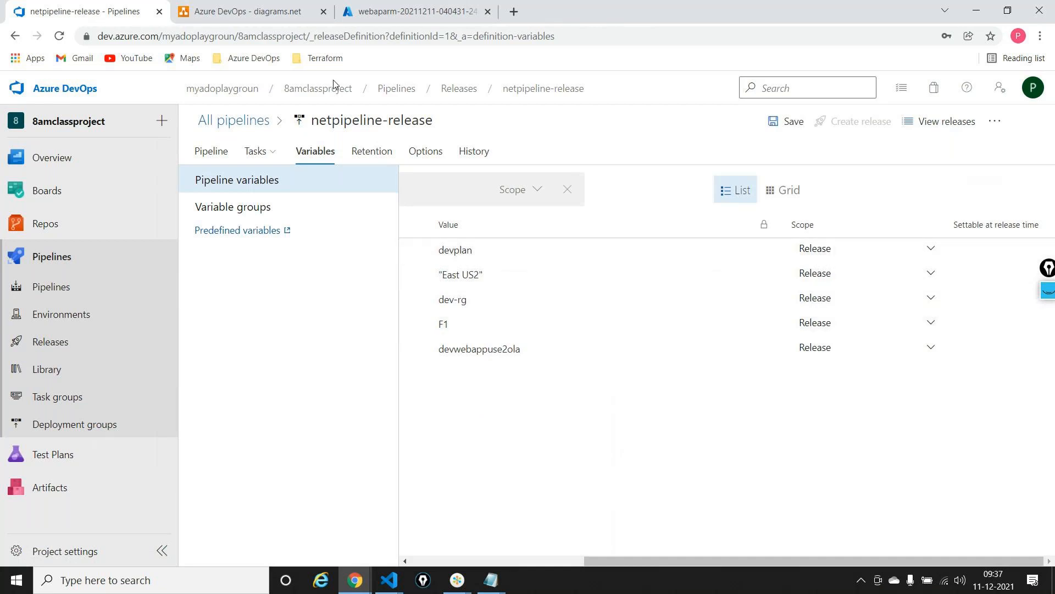
click(208, 149)
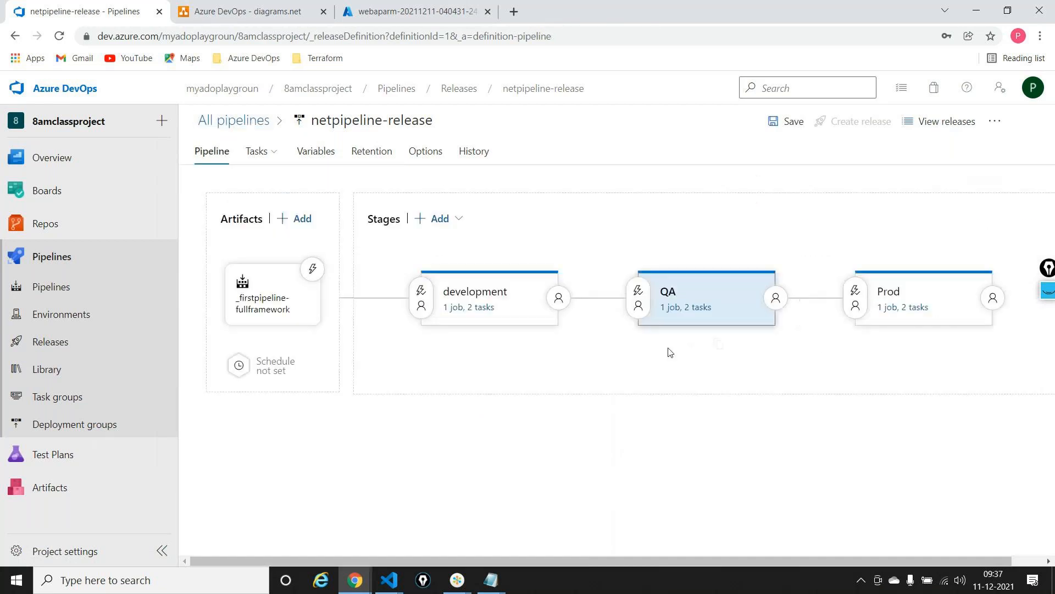
click(306, 151)
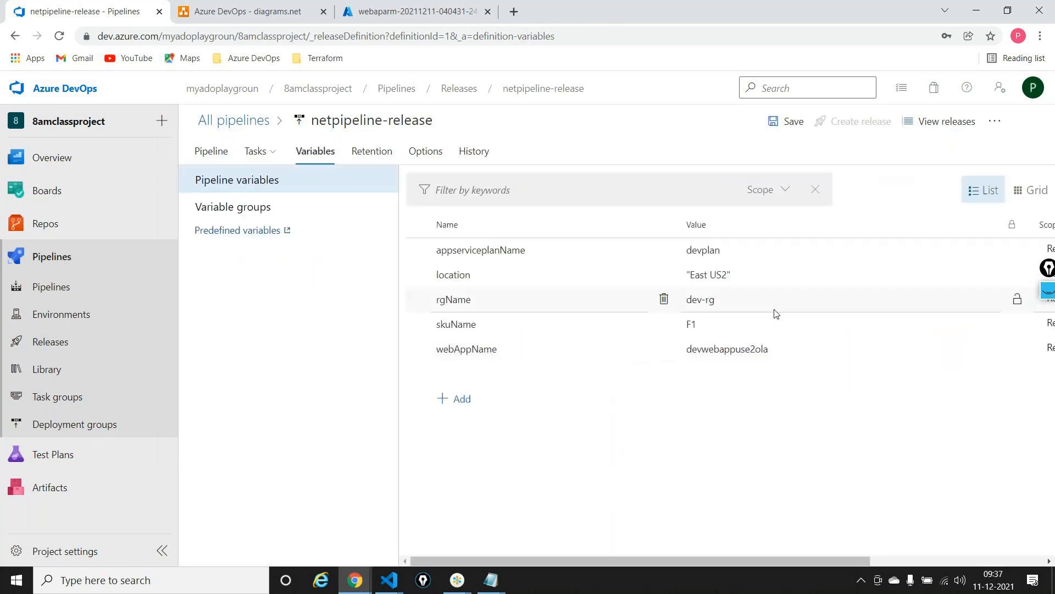
scroll(775, 319, right, 5)
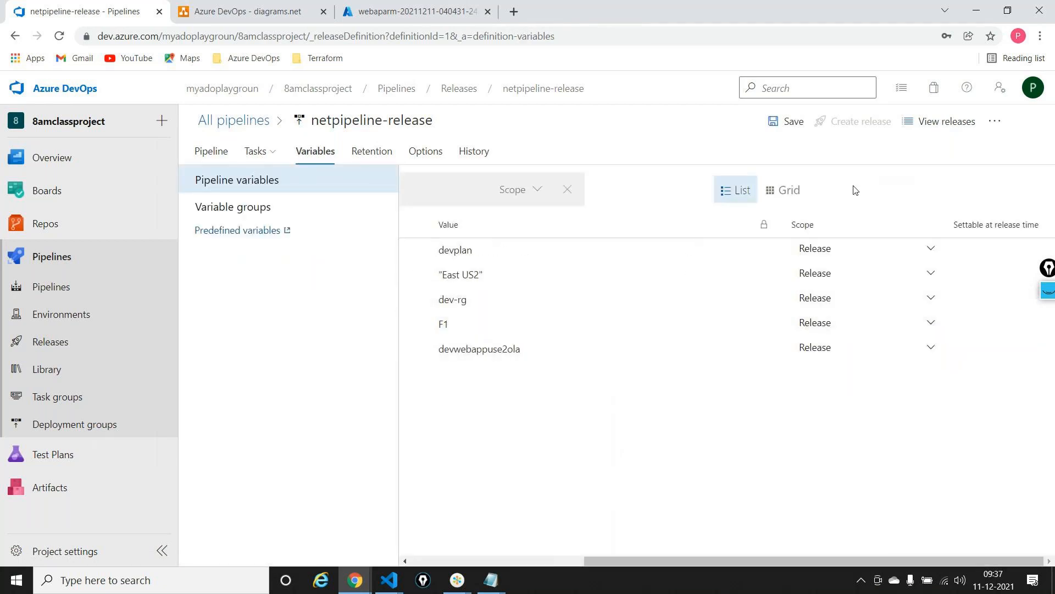
scroll(855, 189, left, 5)
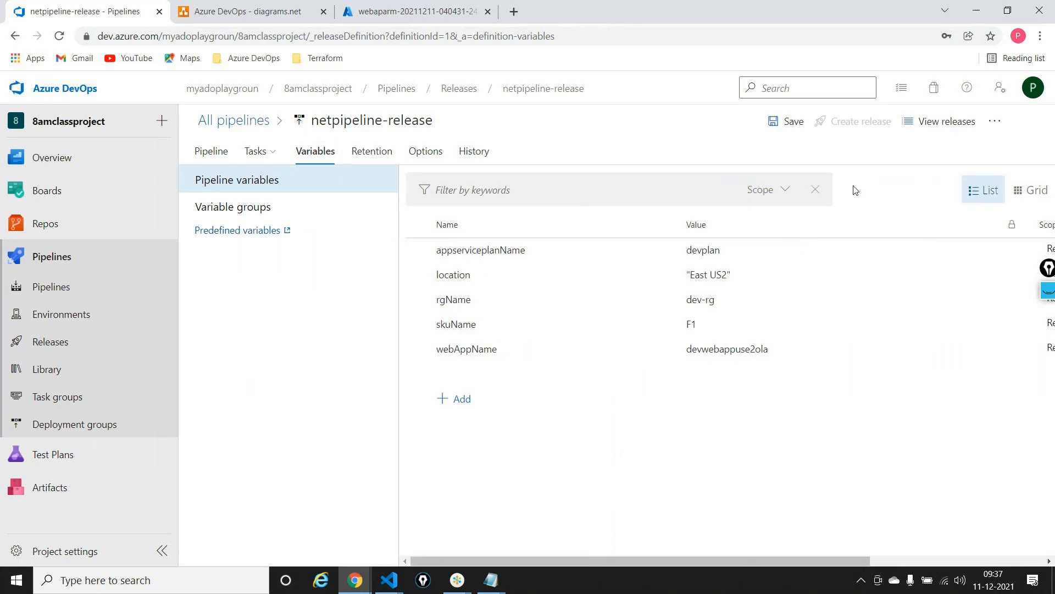
Set the scope of appserviceplanName, location, rgName, skuName and webAppName to the development stage
scroll(855, 189, right, 5)
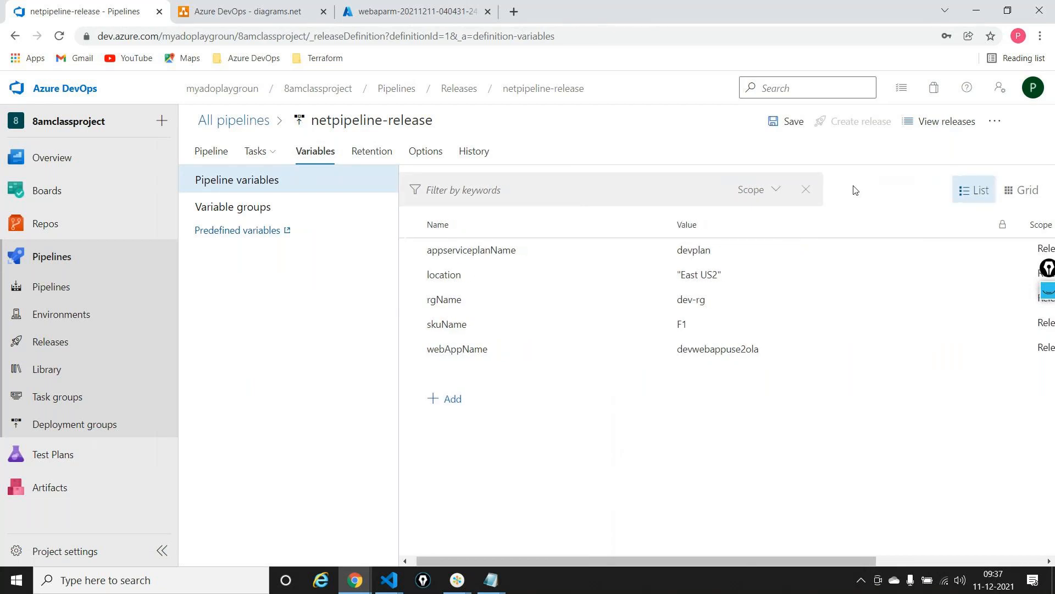
click(925, 248)
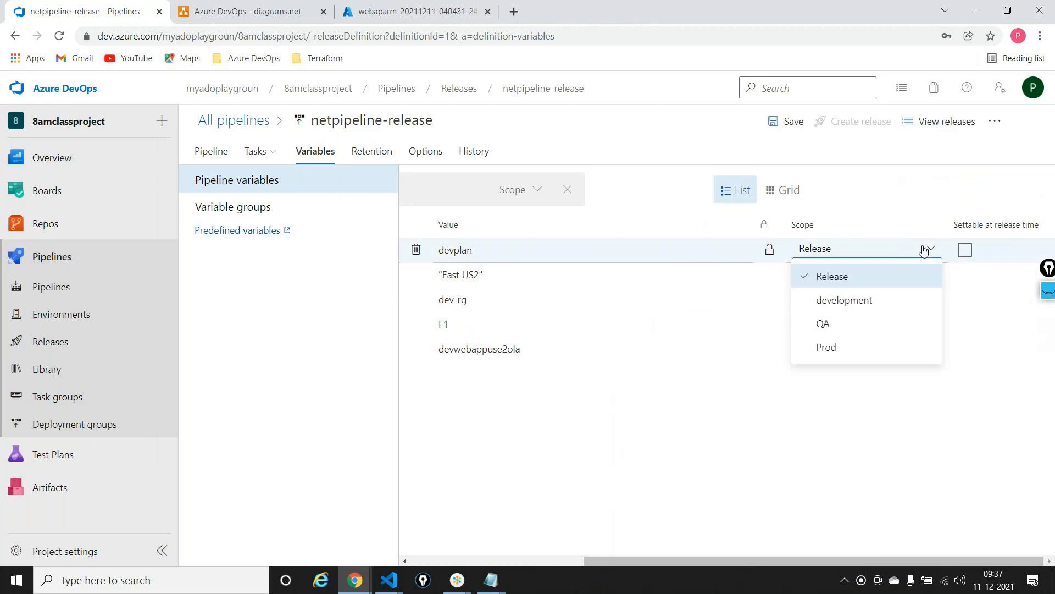
click(853, 306)
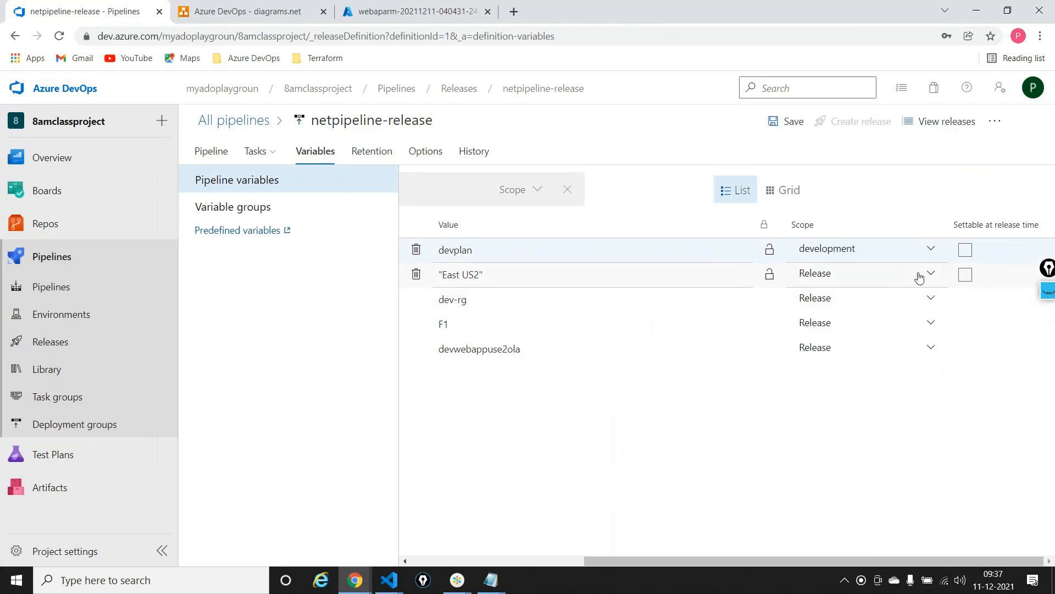
click(918, 275)
click(854, 325)
click(892, 299)
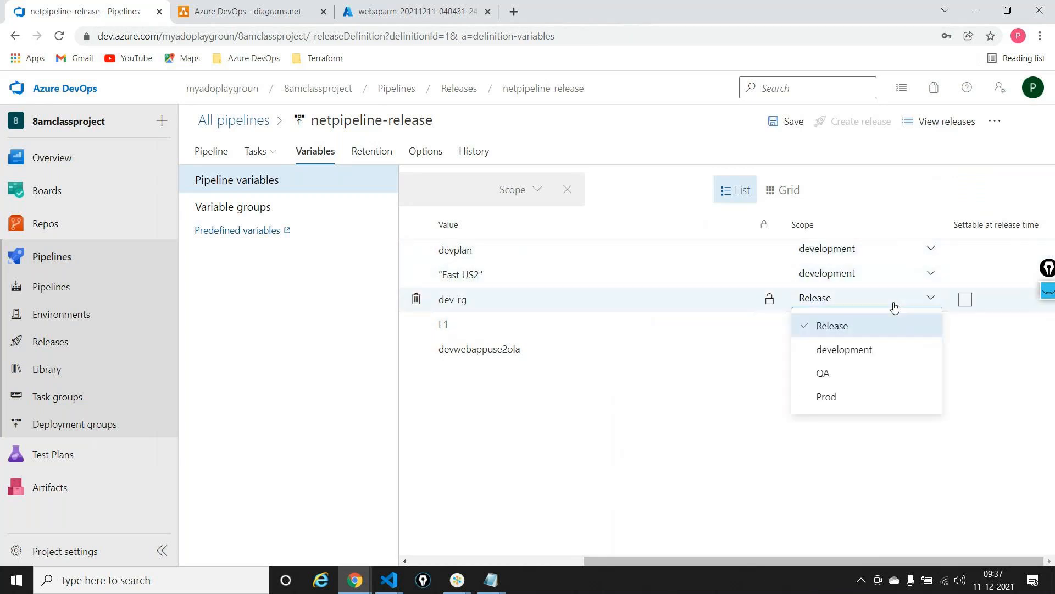
click(850, 349)
click(884, 325)
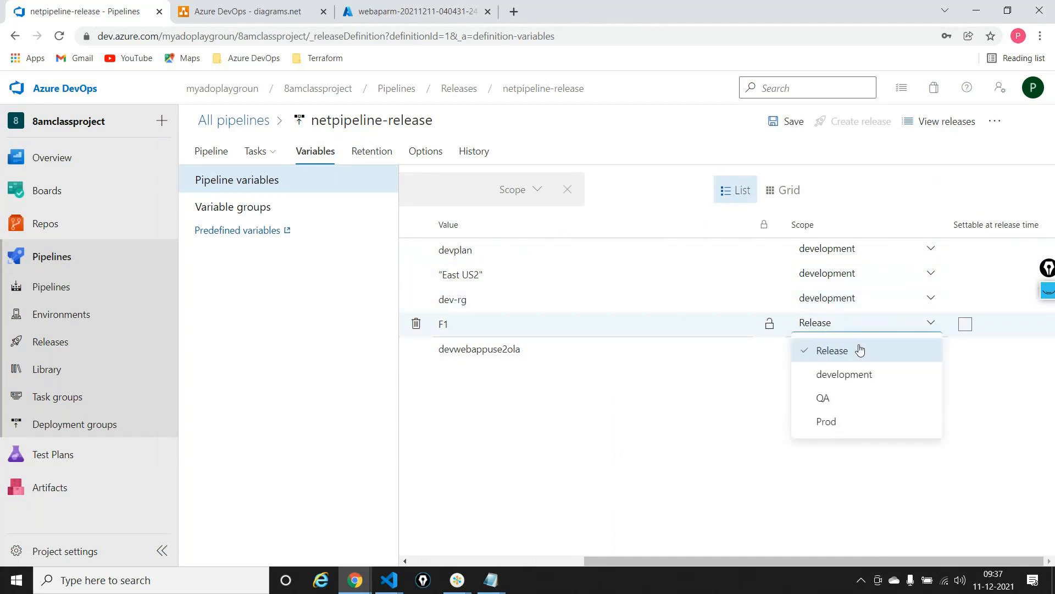
click(858, 375)
click(863, 347)
click(844, 399)
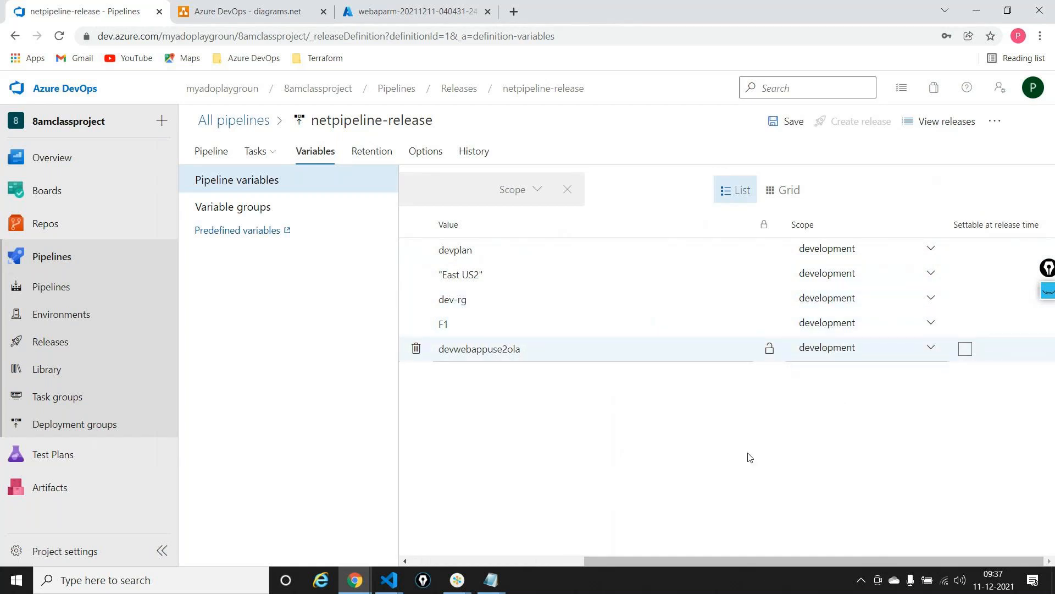
Add a second set of pipeline variables by creating new appserviceplanName and location entries without values
scroll(751, 457, left, 4)
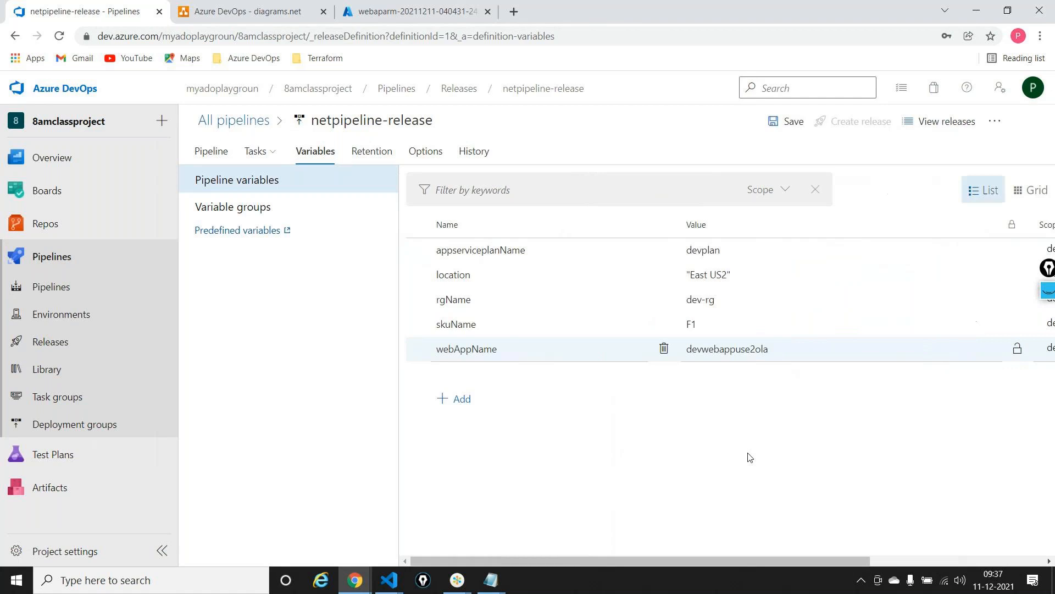
click(477, 396)
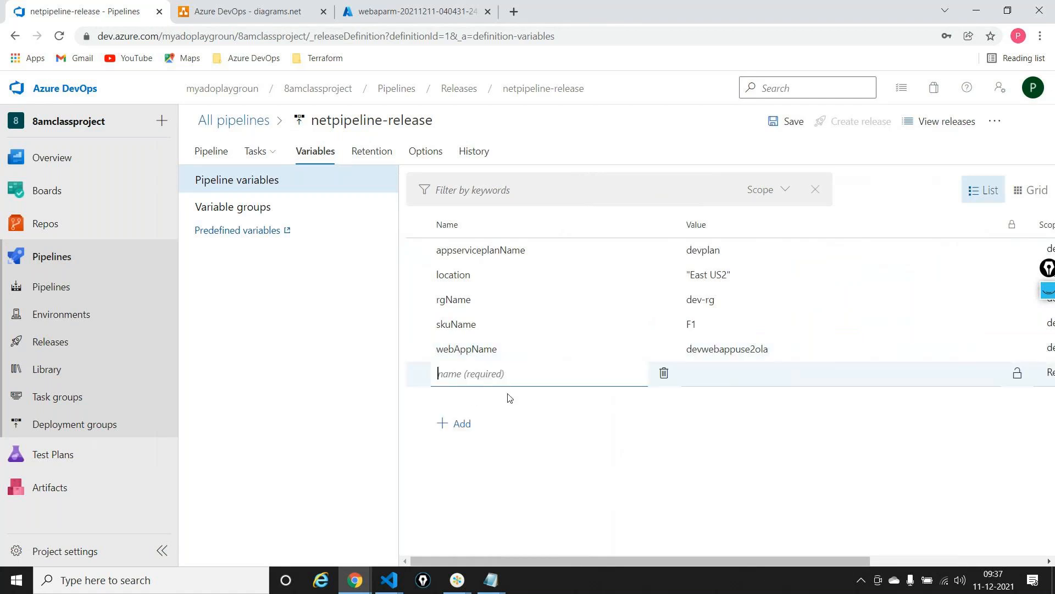
click(539, 250)
key(ctrl+c)
click(455, 373)
key(ctrl+v)
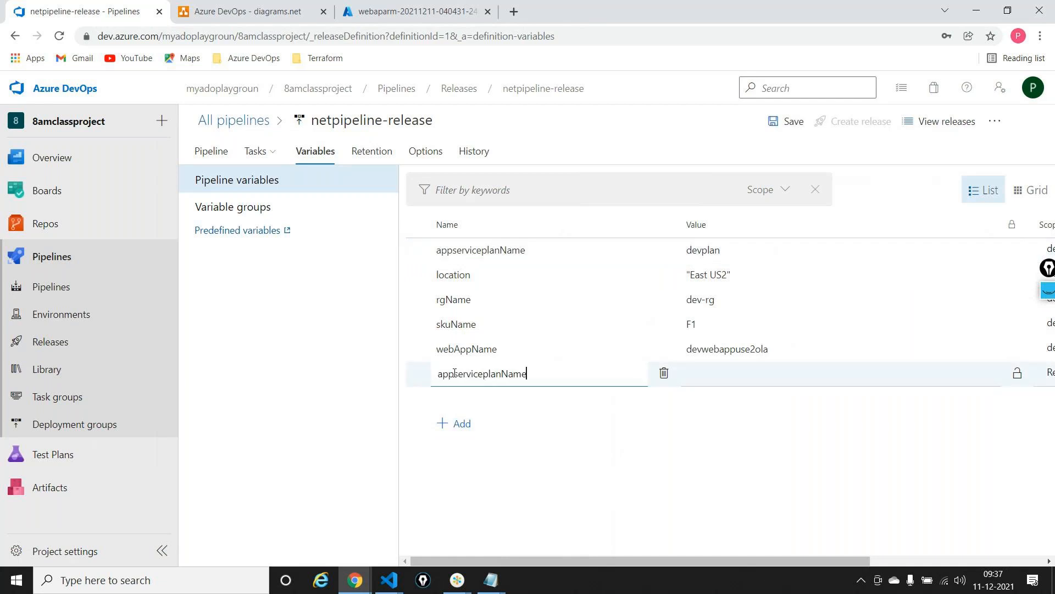
click(461, 423)
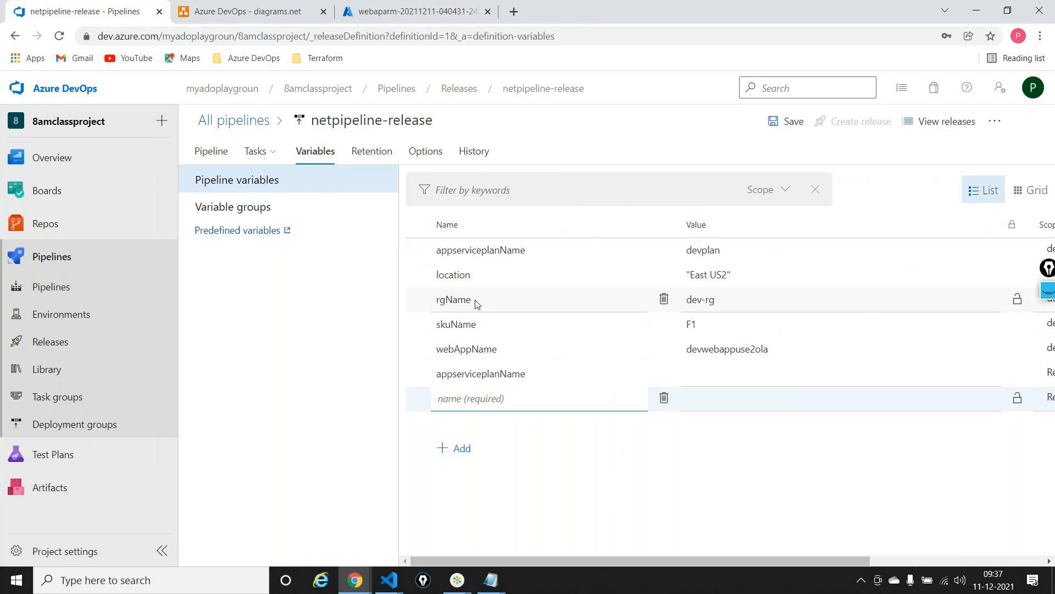
click(494, 276)
key(ctrl+c)
click(490, 392)
key(ctrl+v)
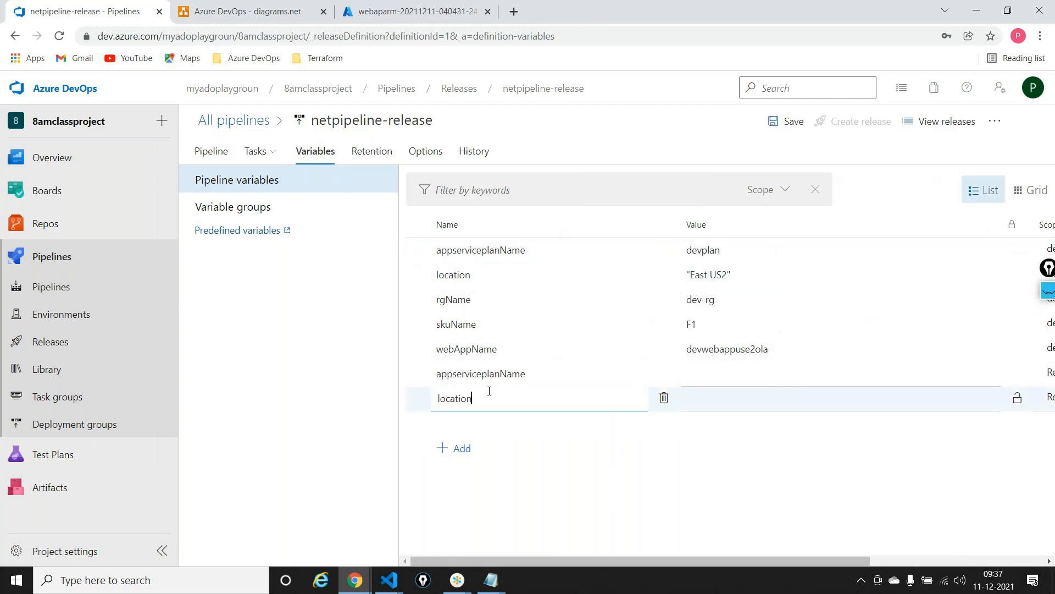
Add second rgName, skuName and webAppName variables below the new location entry, reusing the existing names
click(487, 300)
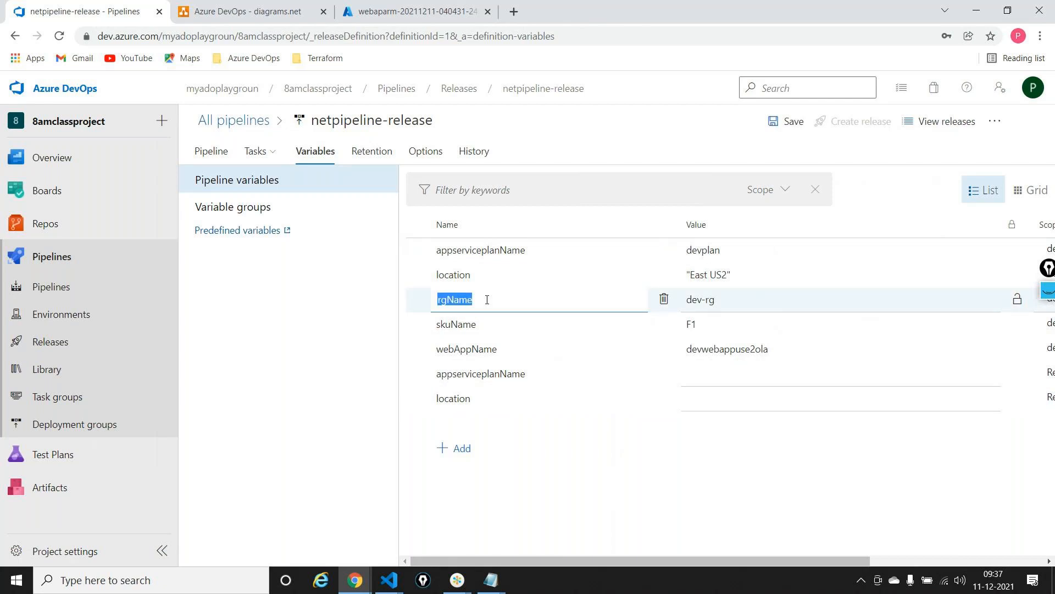
key(ctrl+c)
click(455, 448)
key(ctrl+v)
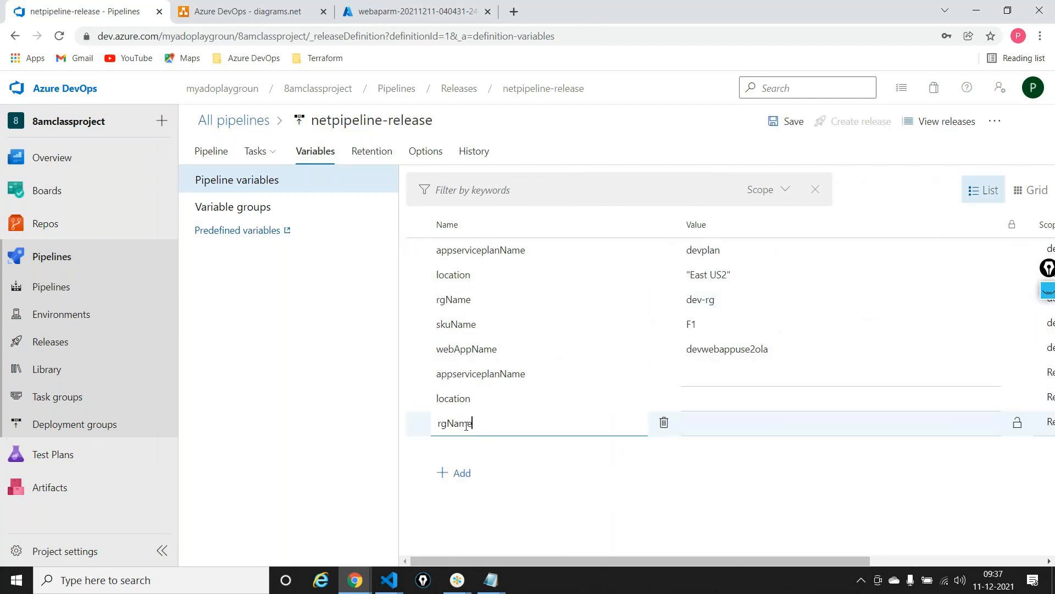
click(495, 328)
key(ctrl+c)
click(460, 473)
key(ctrl+v)
click(501, 347)
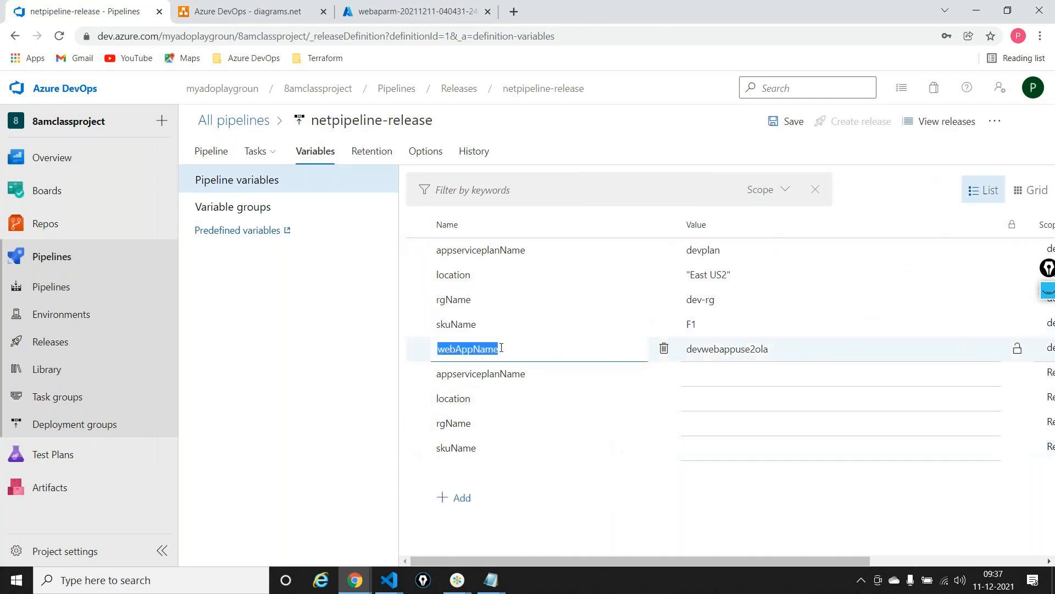
key(ctrl+c)
click(460, 498)
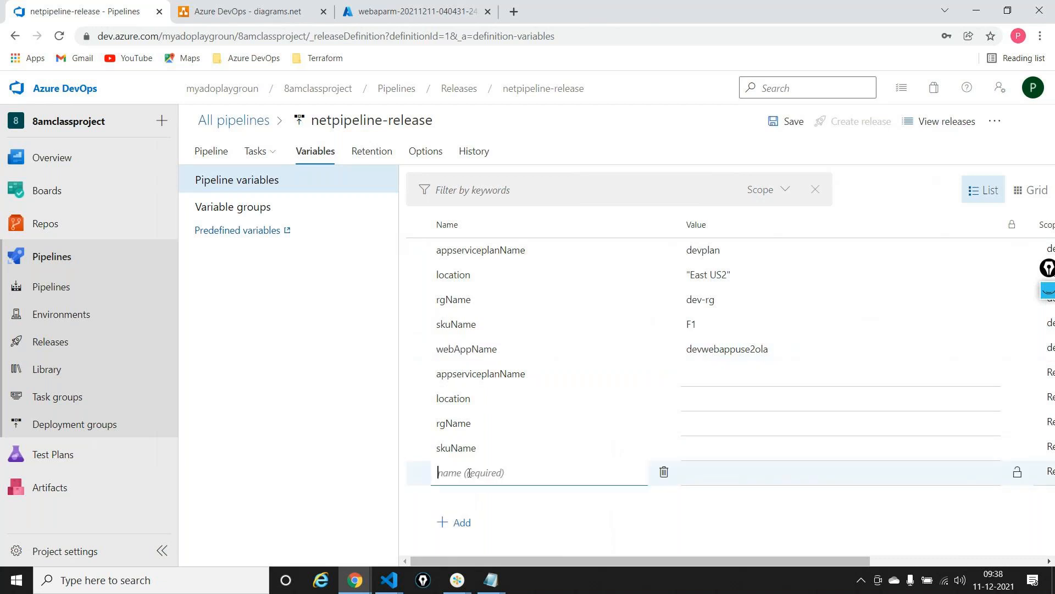
key(ctrl+v)
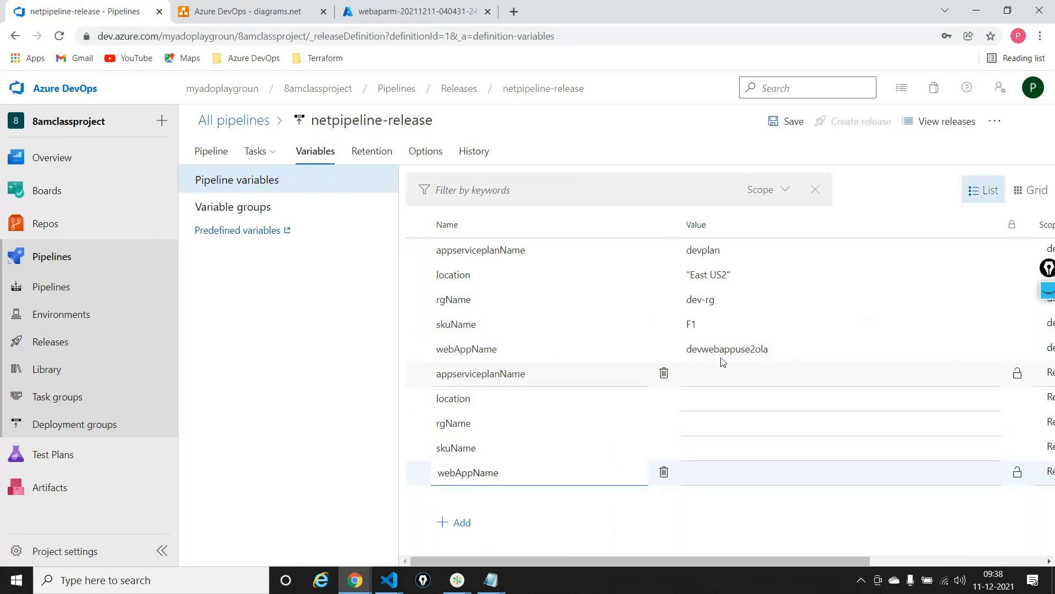
Set the second appserviceplanName to qaplan, location to "North Europe" in double quotes, and rgName to qa-rg
click(736, 373)
text(qaplan)
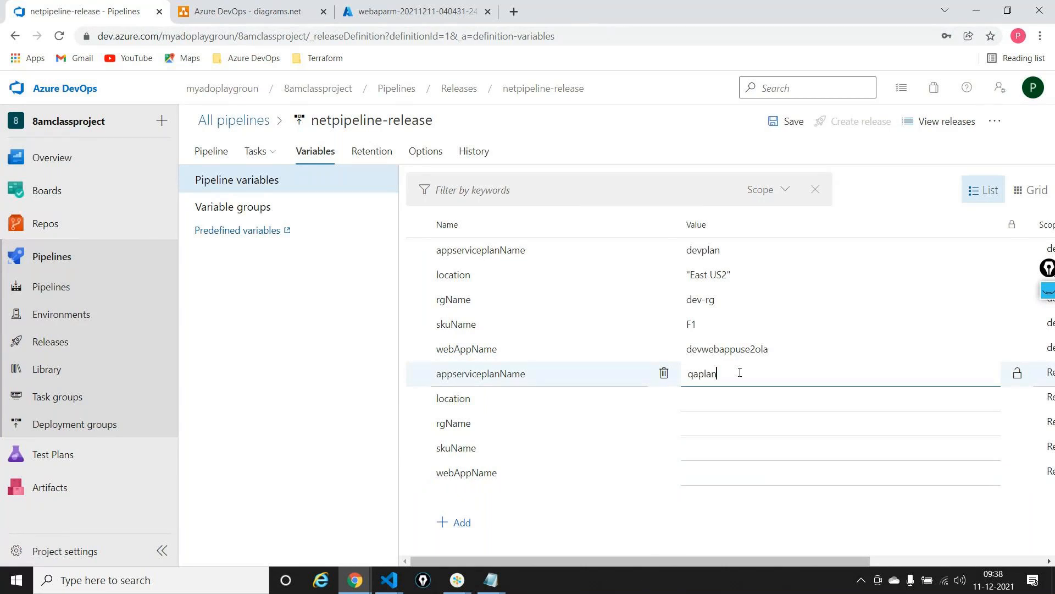
click(727, 403)
text(")
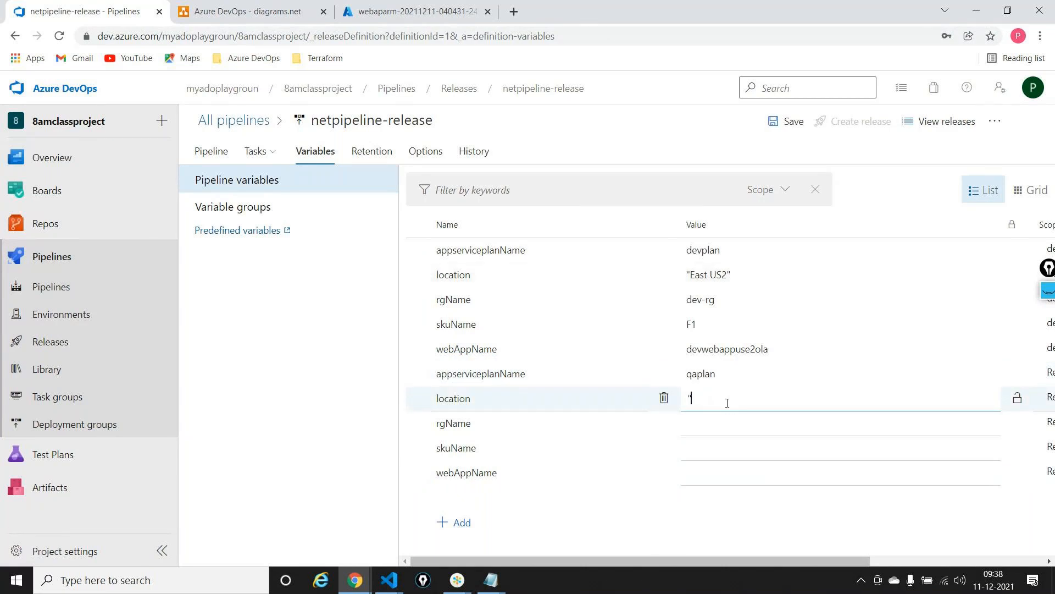
text(North Europe)
click(734, 422)
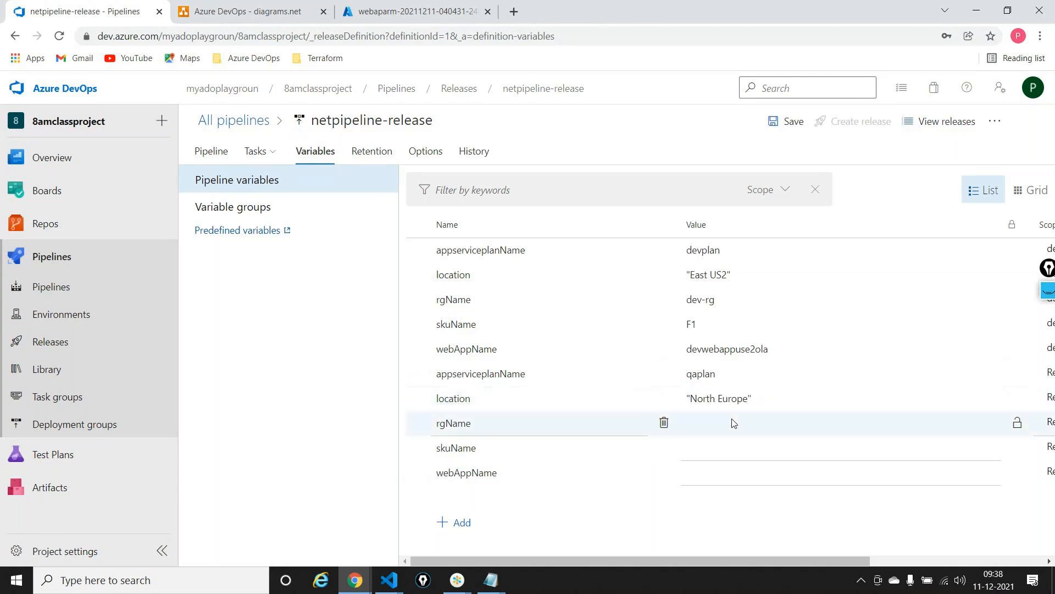
text(qa-rg)
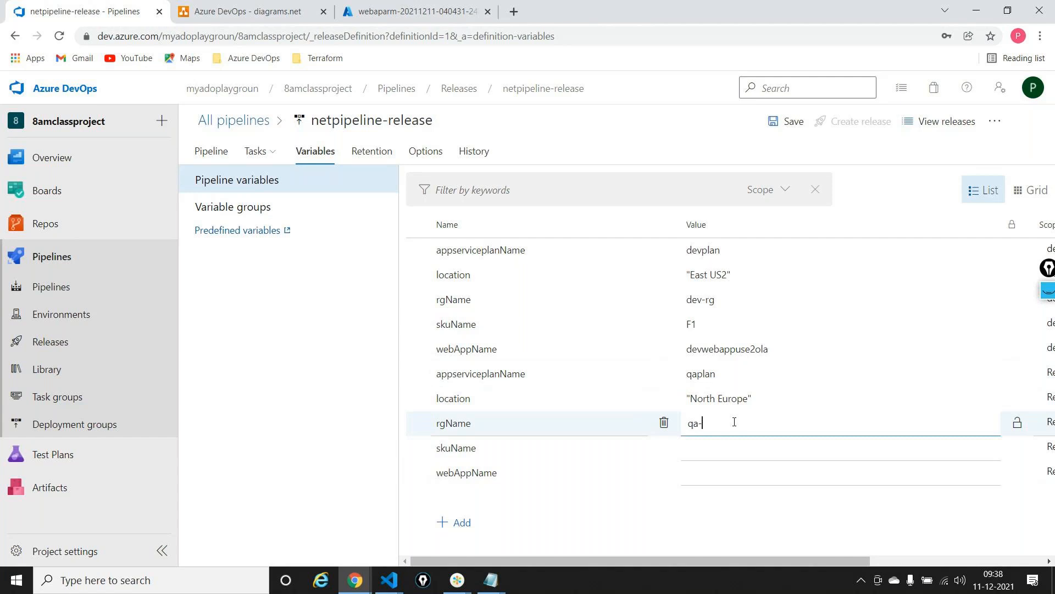
Set the second webAppName to qawebappuse2ola, adapted from the development web app name, and the second skuName to B1
double_click(748, 347)
key(ctrl+c)
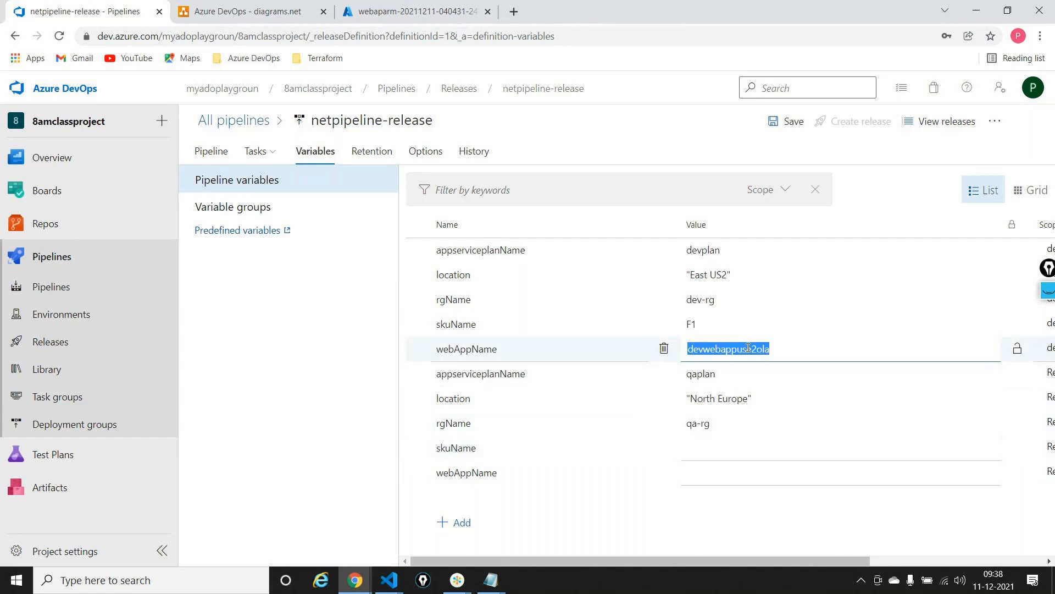
click(714, 453)
key(ctrl+v)
click(702, 446)
key(BackSpace)
key(BackSpace)
key(BackSpace)
text(qa)
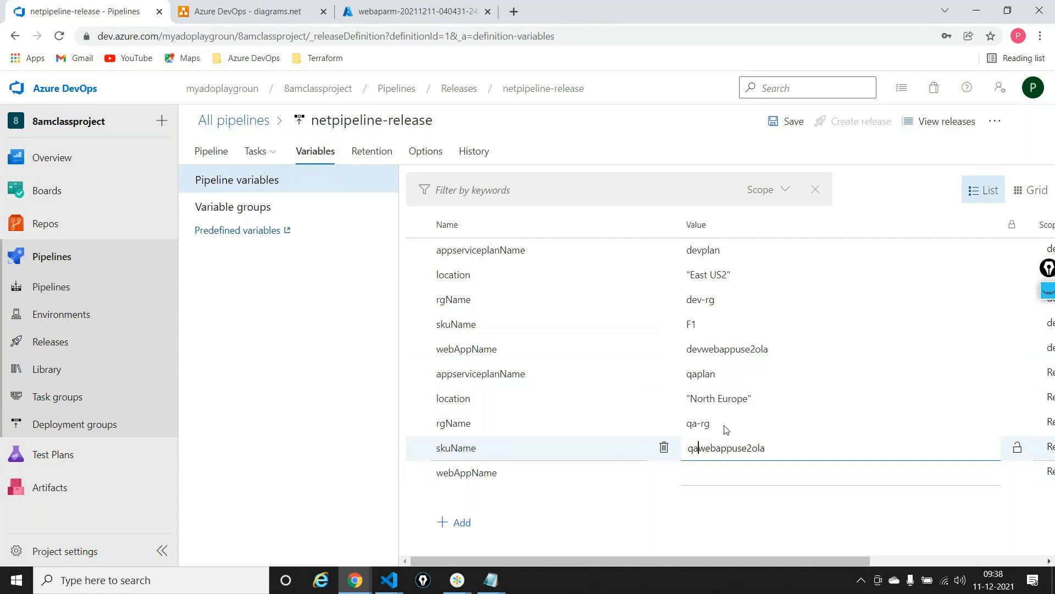
double_click(737, 447)
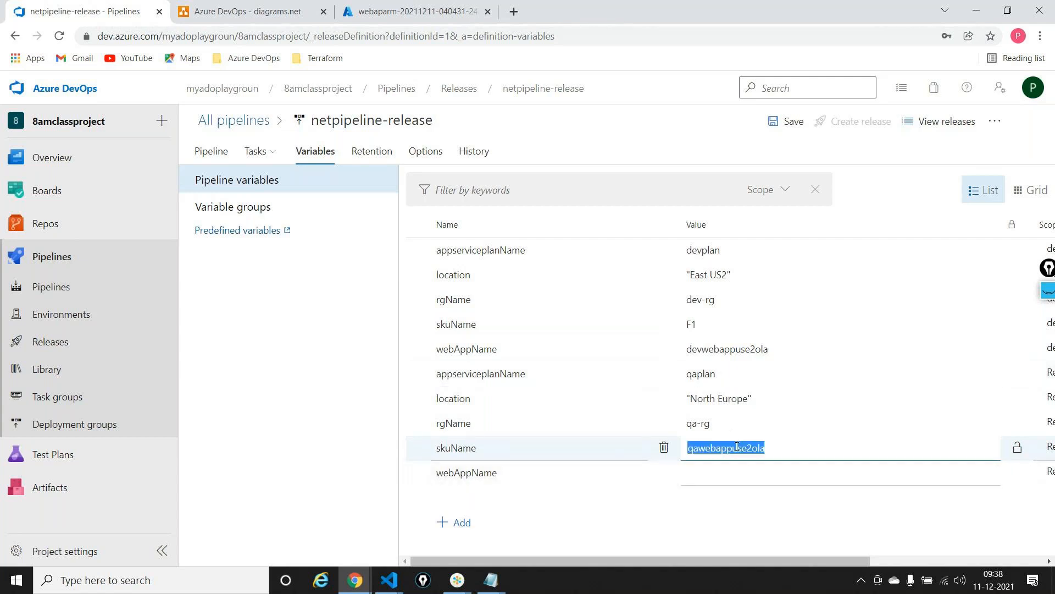
key(ctrl+x)
click(730, 473)
key(ctrl+v)
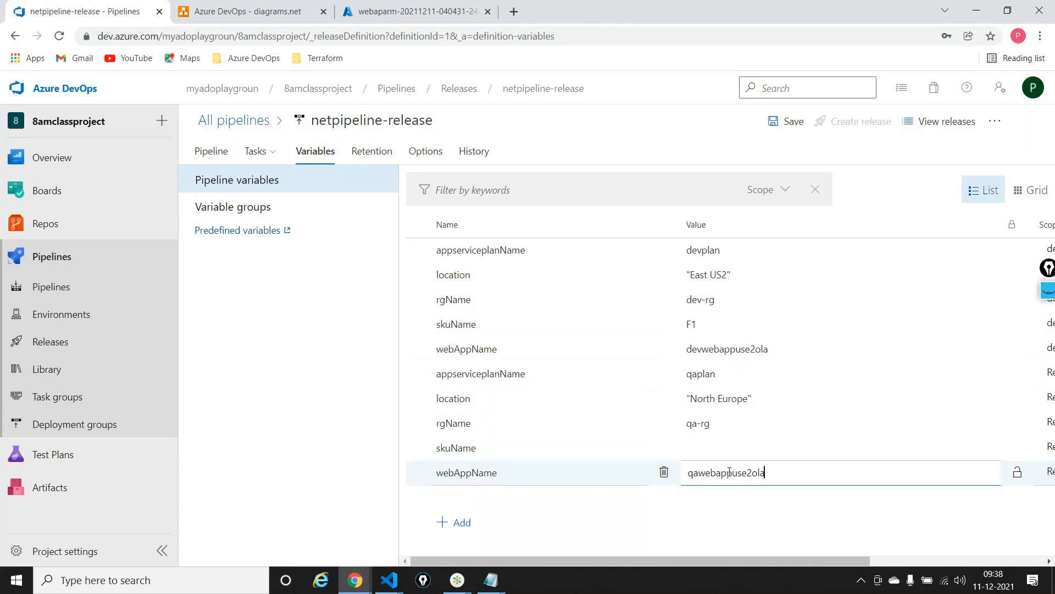
click(726, 450)
text(B1)
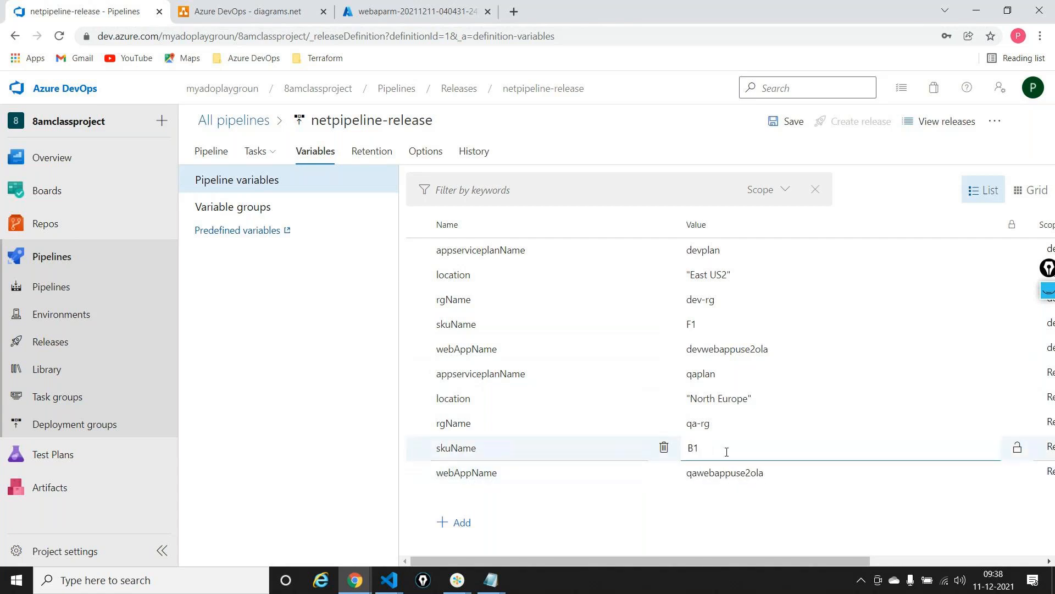
Set the scope of the second appserviceplanName, location, rgName, skuName and webAppName variables to the QA stage
scroll(726, 452, right, 5)
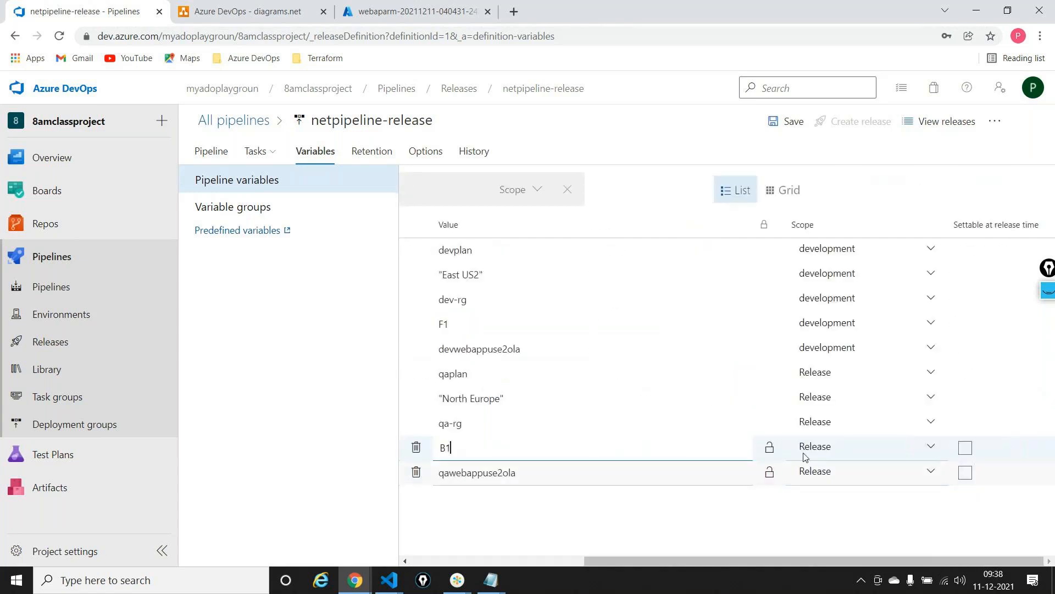
click(844, 378)
click(834, 446)
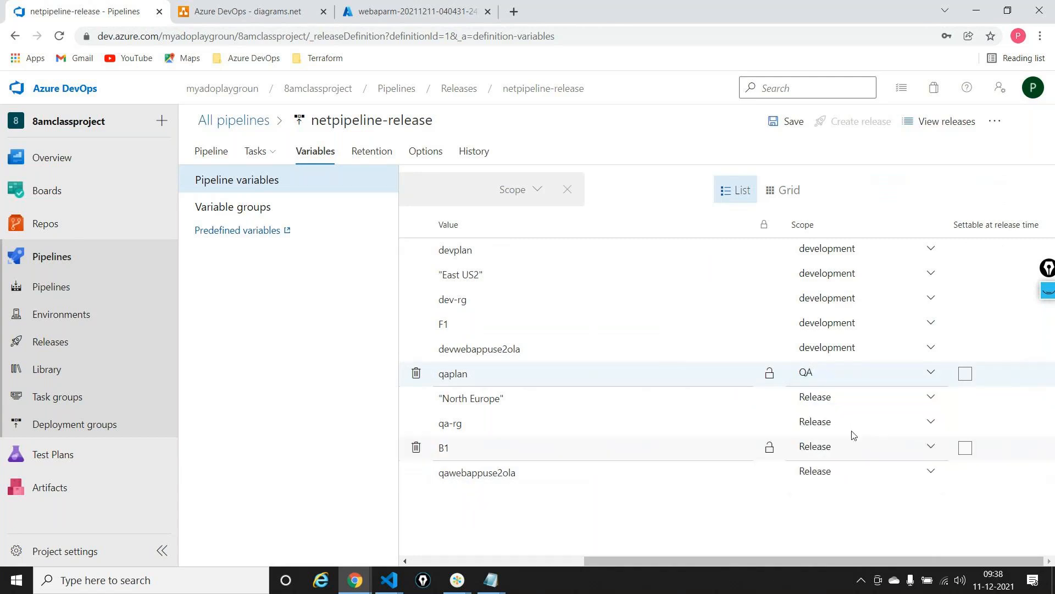
click(845, 405)
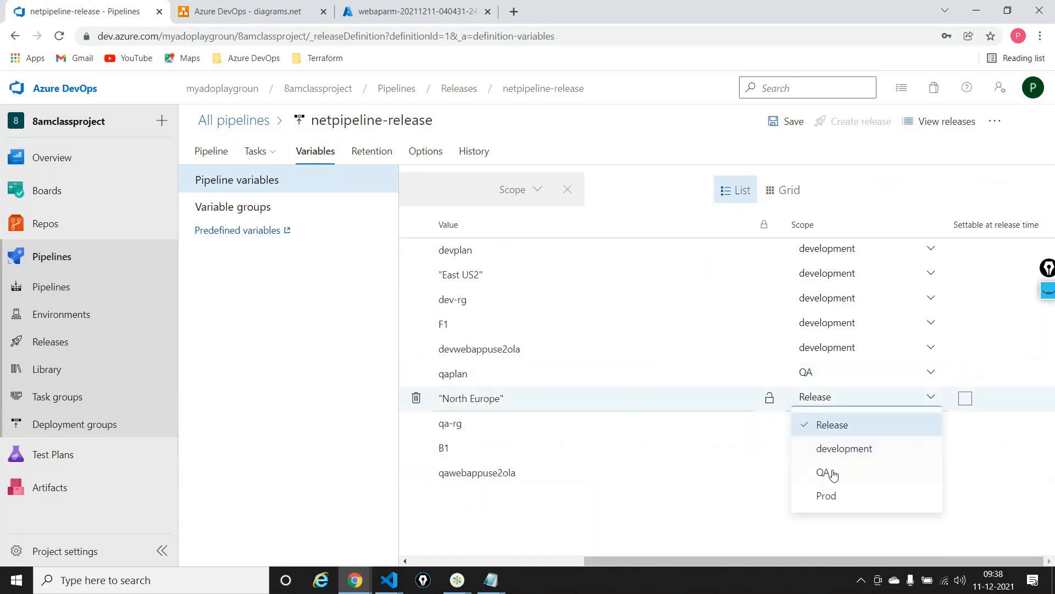
click(832, 471)
click(836, 427)
click(825, 496)
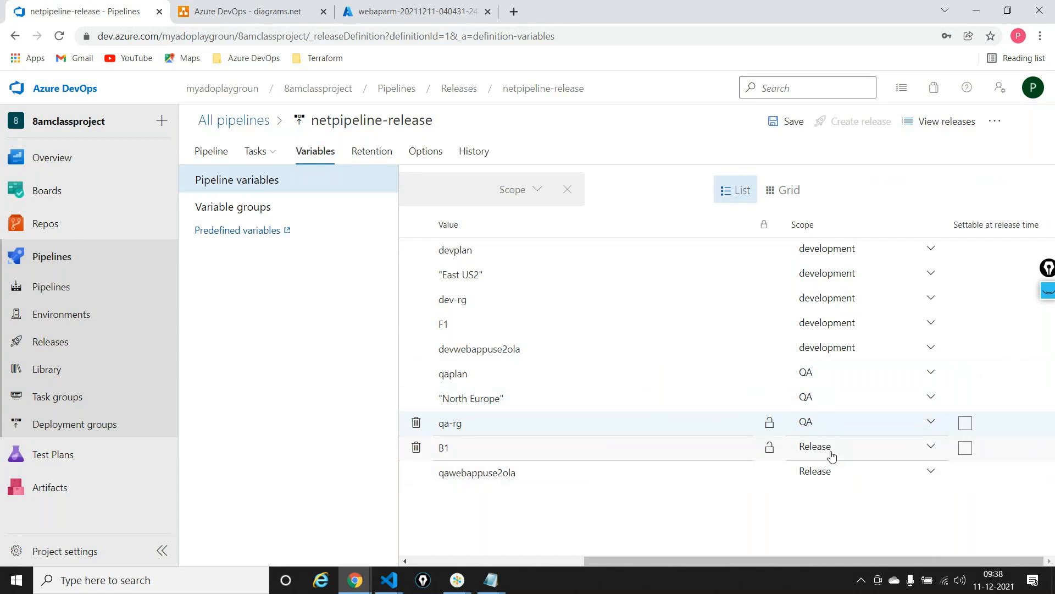
click(830, 449)
click(823, 521)
click(830, 484)
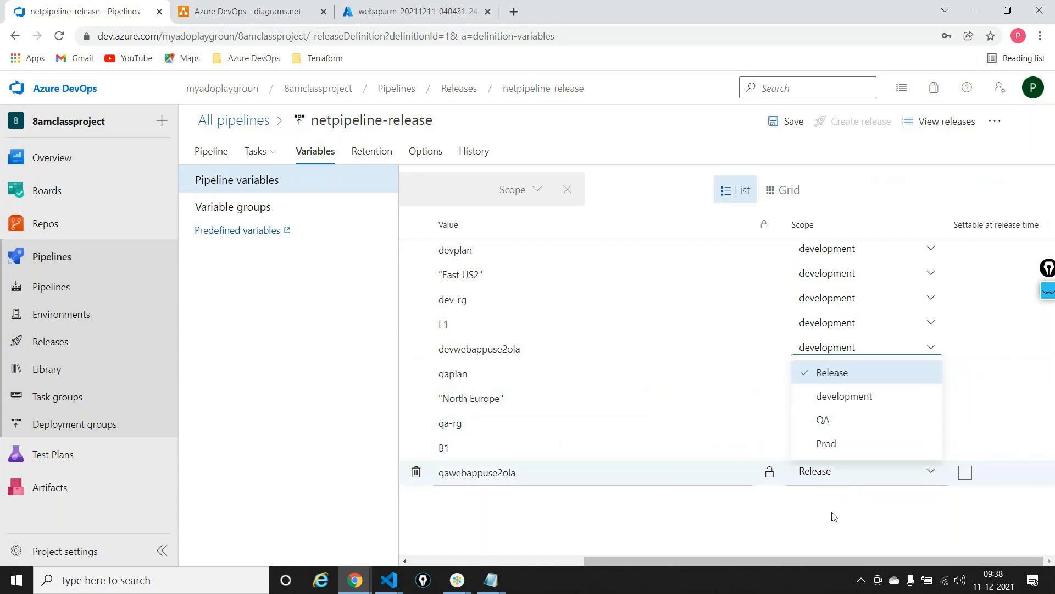
click(830, 421)
Add a third appserviceplanName variable below the QA variables, plus an empty row for another variable
scroll(786, 424, left, 4)
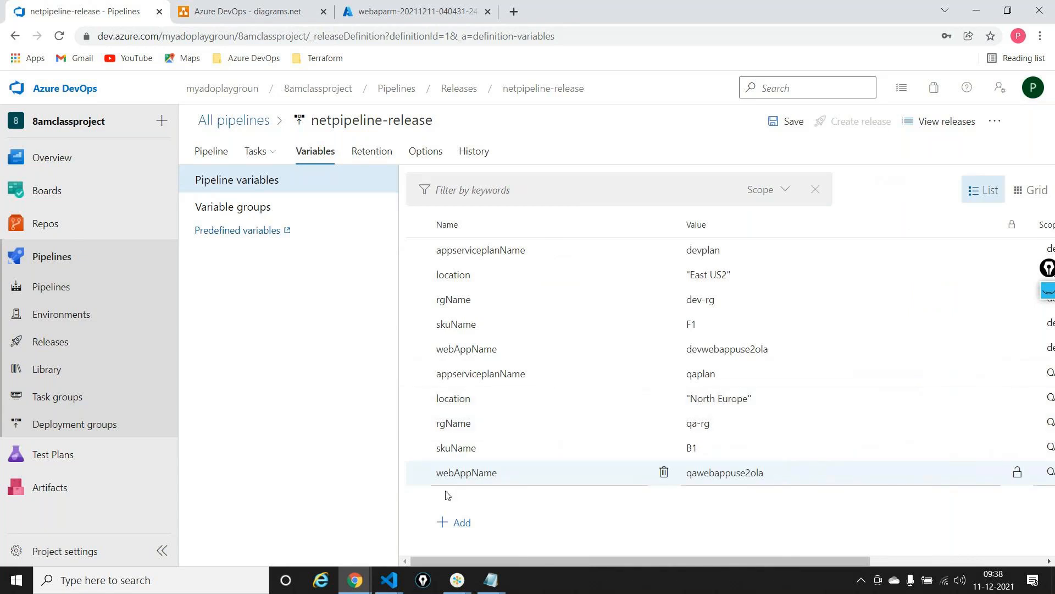
click(449, 523)
click(543, 374)
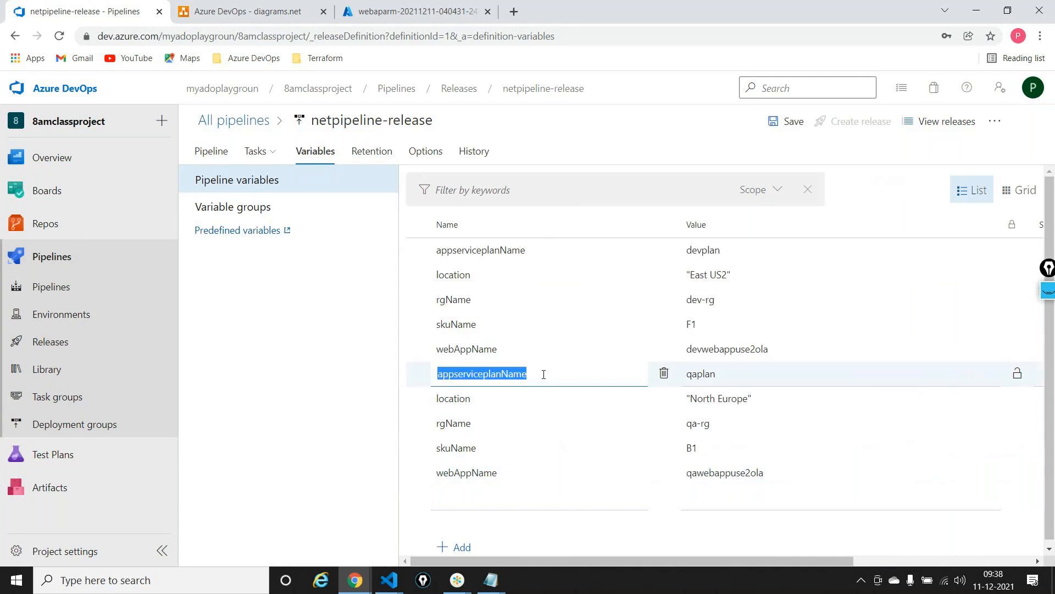
key(ctrl+c)
click(492, 502)
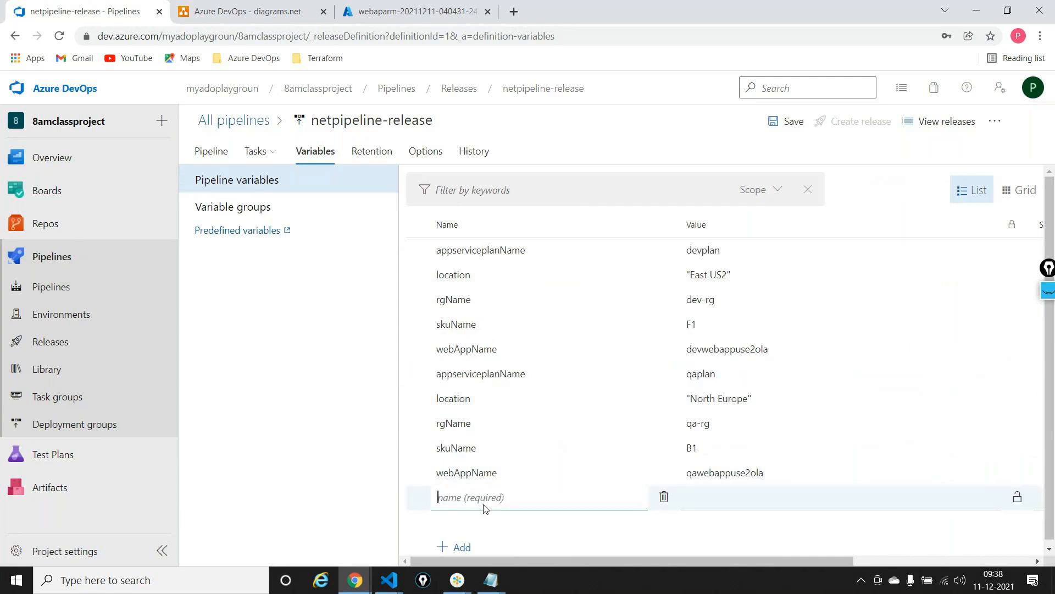
key(ctrl+v)
scroll(492, 397, down, 1)
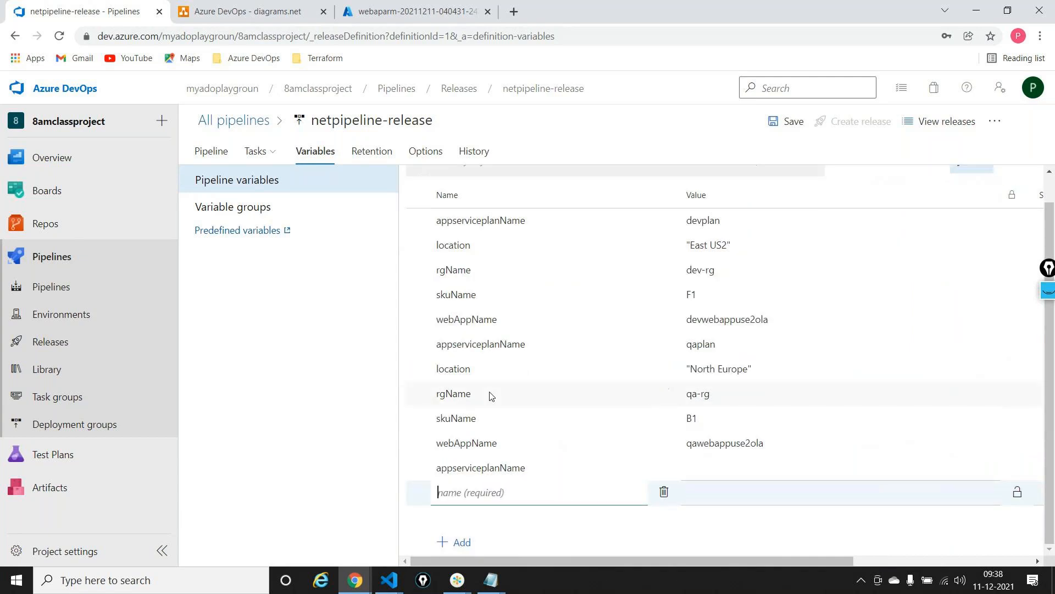
Name the empty variable row location, keeping the name of the QA location variable as it is
click(485, 363)
key(ctrl+v)
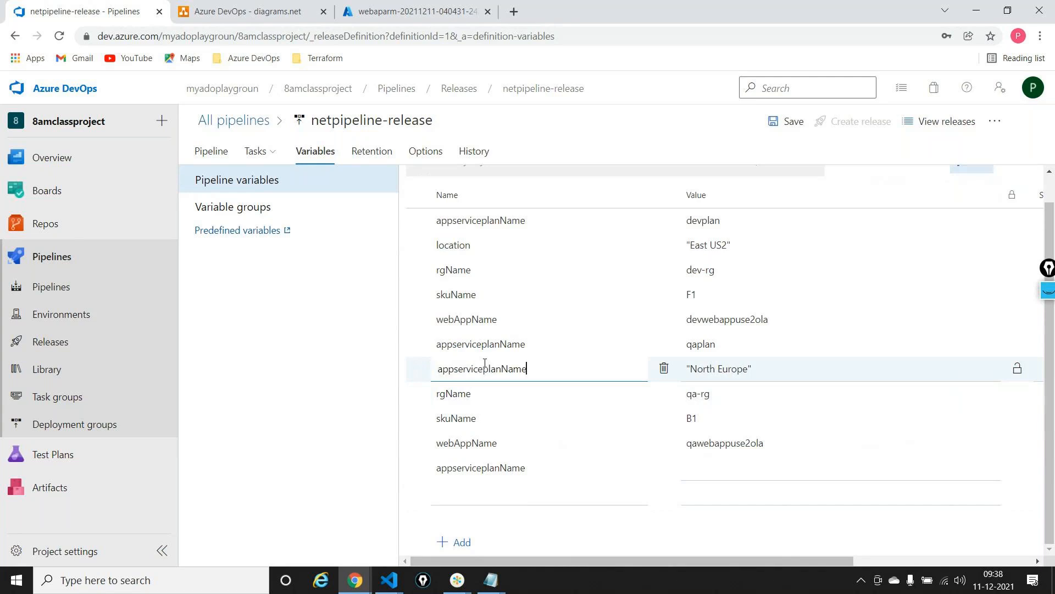
key(ctrl+z)
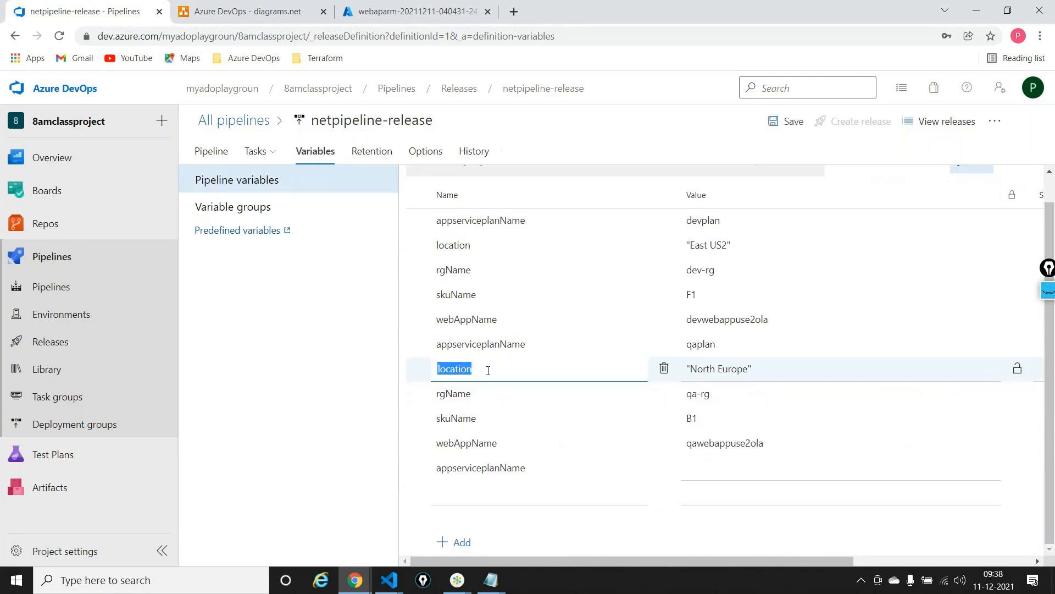
key(ctrl+c)
click(478, 494)
key(ctrl+v)
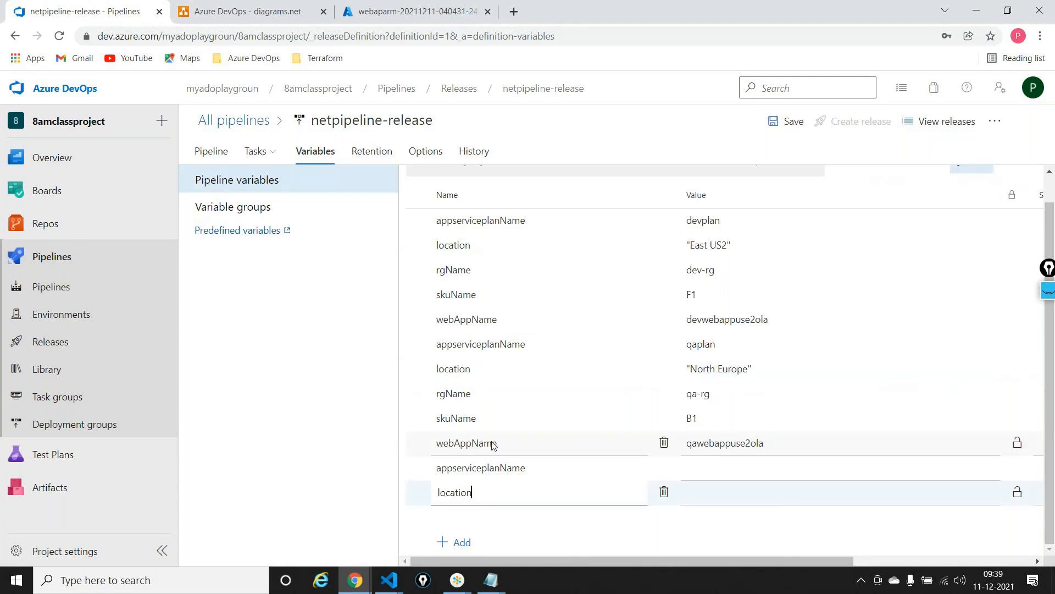
Add a third rgName variable below the new location variable, reusing the name of the QA resource group variable
double_click(481, 394)
click(458, 542)
text(v)
key(BackSpace)
key(ctrl+v)
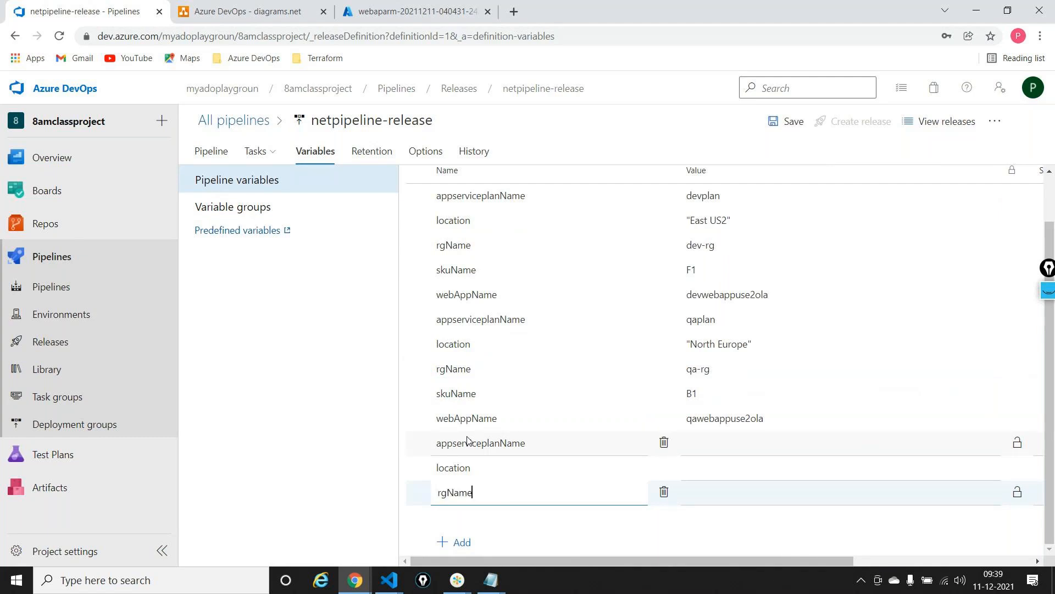
Add third skuName and webAppName variables at the end of the list, reusing the names of the QA variables
double_click(483, 394)
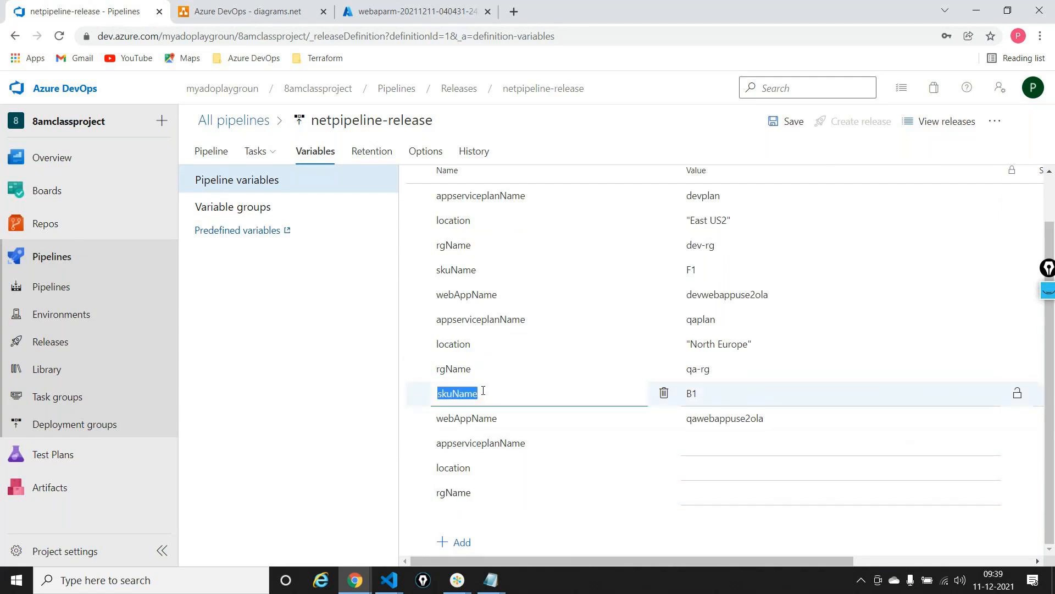
click(459, 541)
key(ctrl+v)
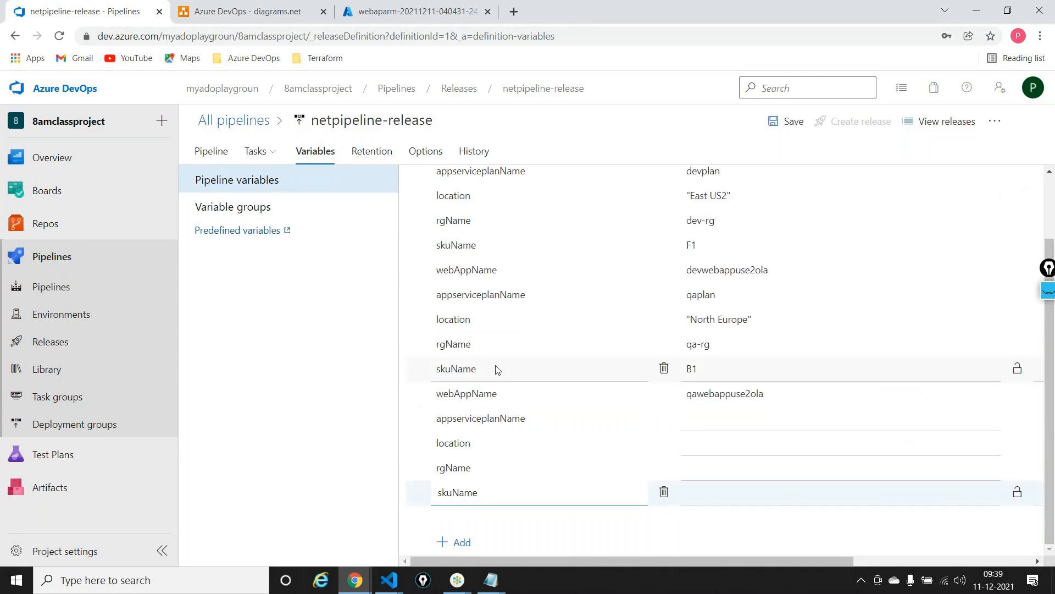
double_click(502, 393)
key(ctrl+c)
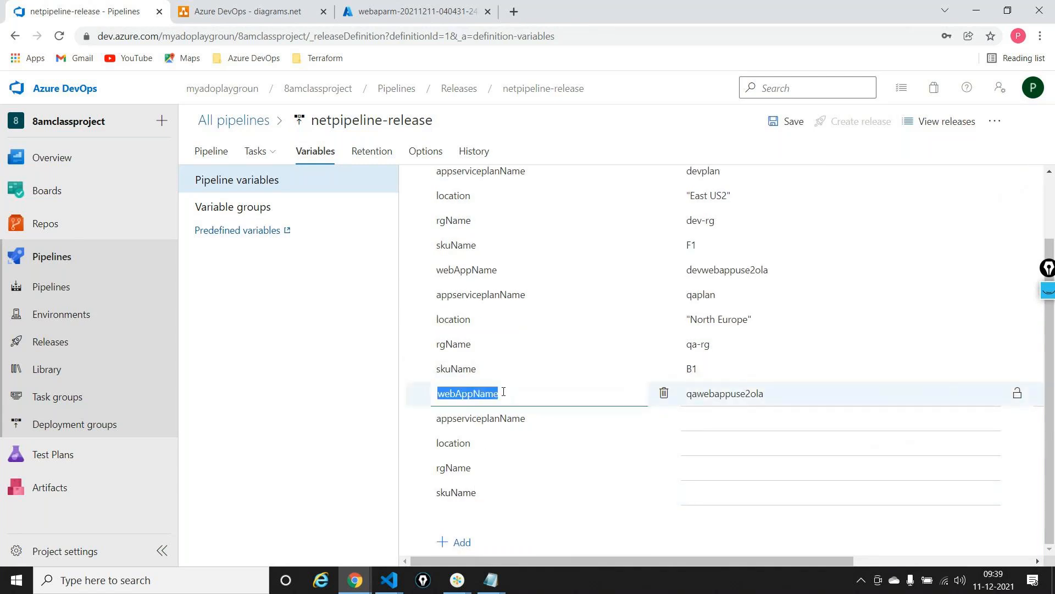
click(463, 542)
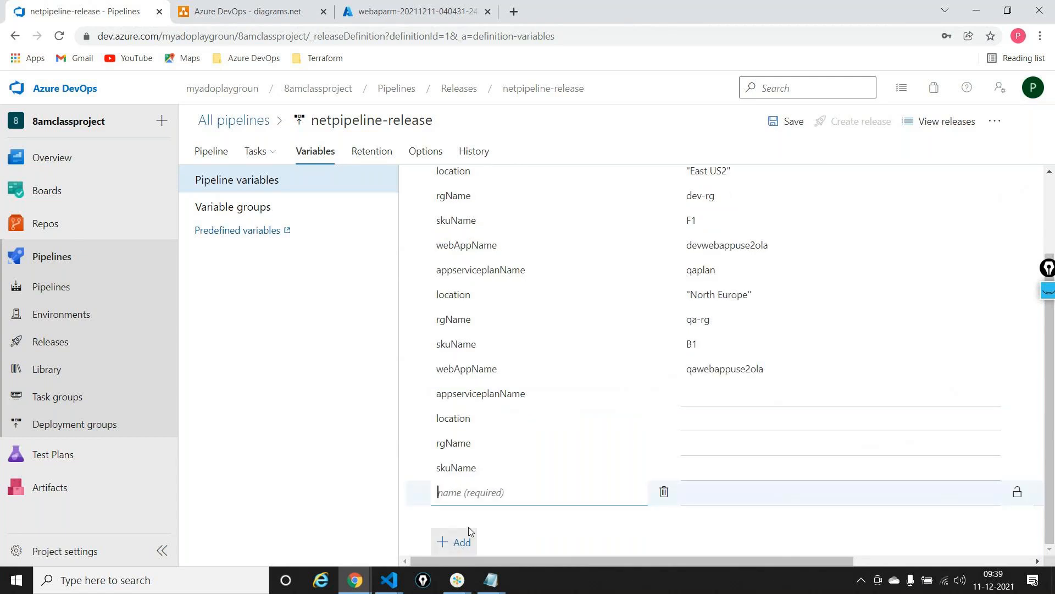
key(ctrl+v)
Set the third appserviceplanName to prodplan and the third location to "Centarl US", including the quotation marks
click(758, 391)
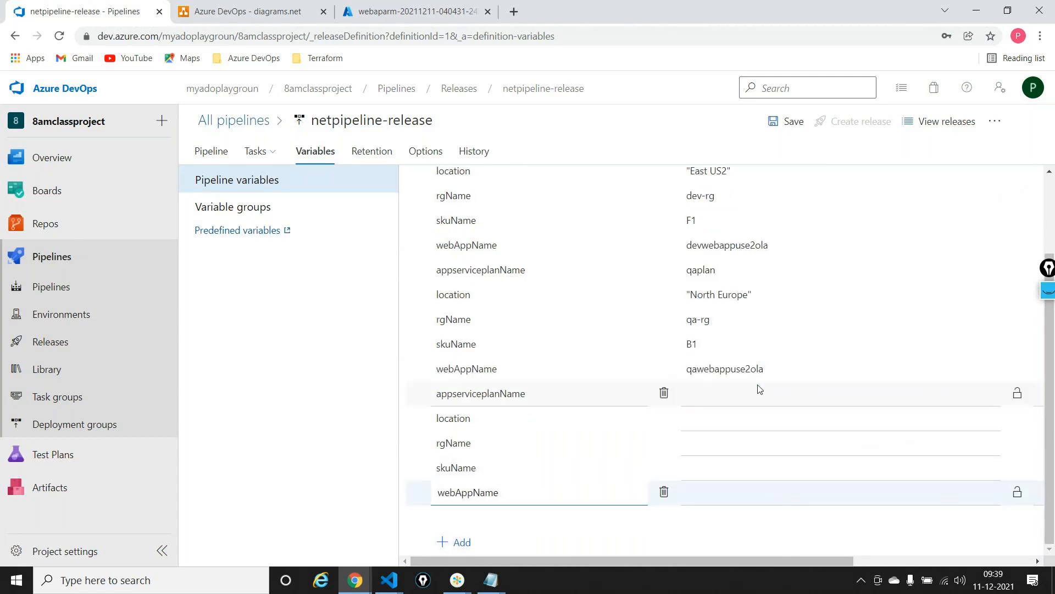
text(prodplan)
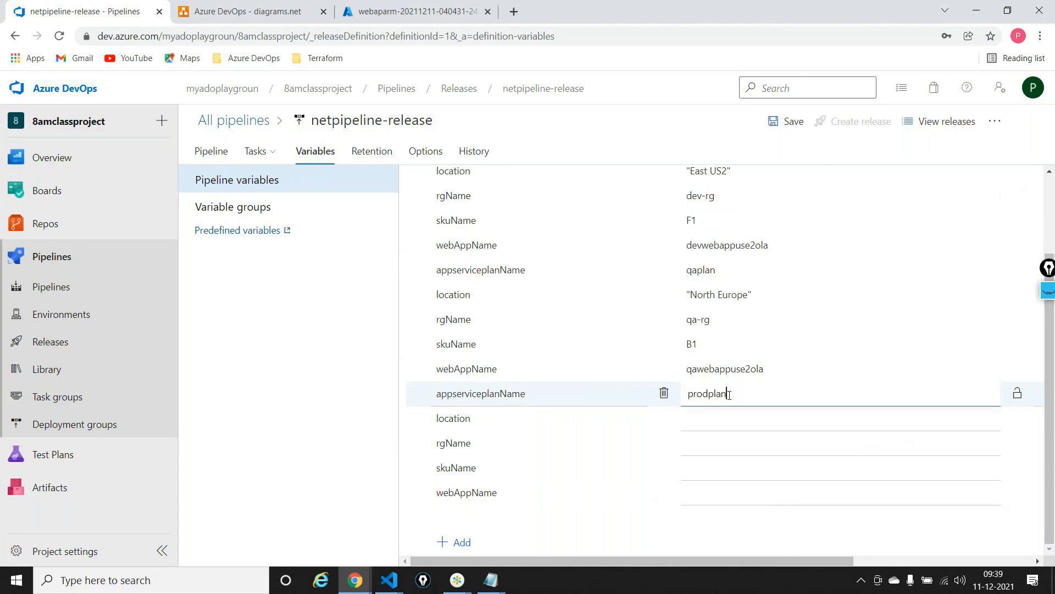
click(714, 419)
text("Centra)
text(l US)
key(BackSpace)
key(BackSpace)
text(US)
Set the third rgName to prod-rg and the third skuName to B1
click(726, 442)
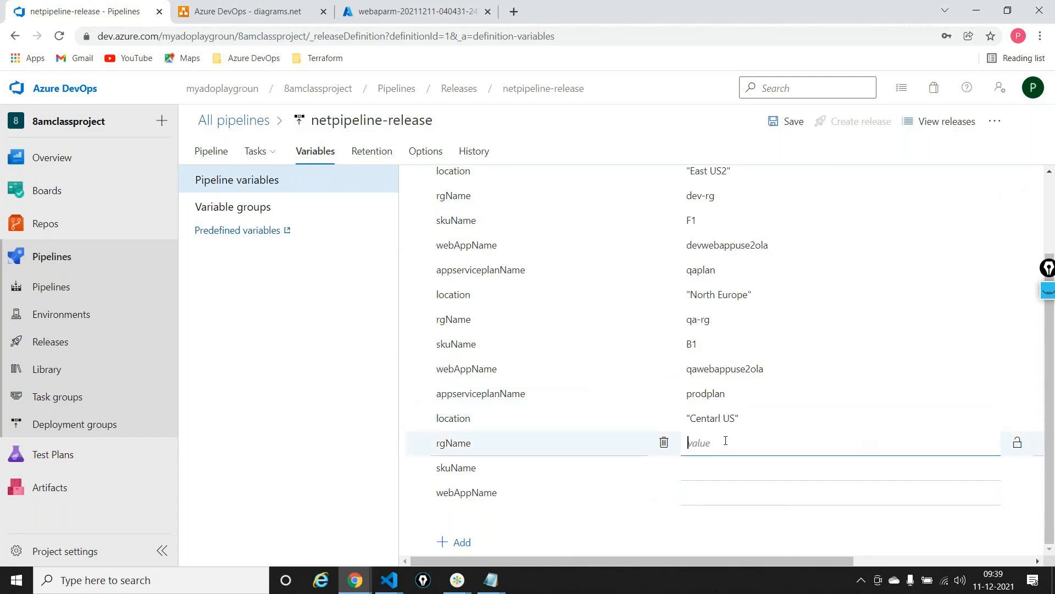
text(prod-rg)
click(723, 466)
text(B1)
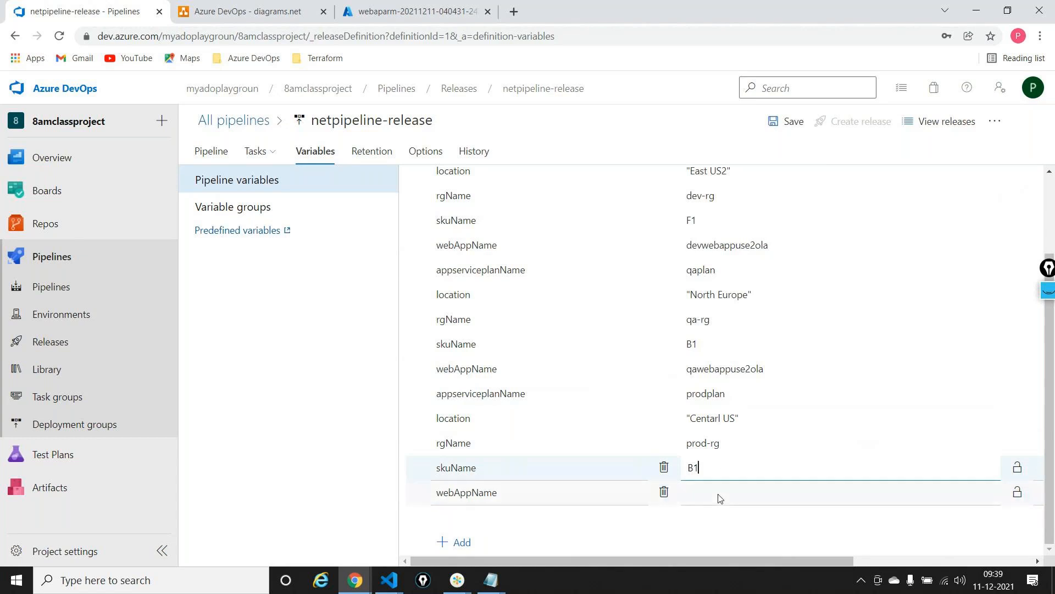
Set the third webAppName to prodwebappuse2ola, adapted from the QA web app name
click(719, 495)
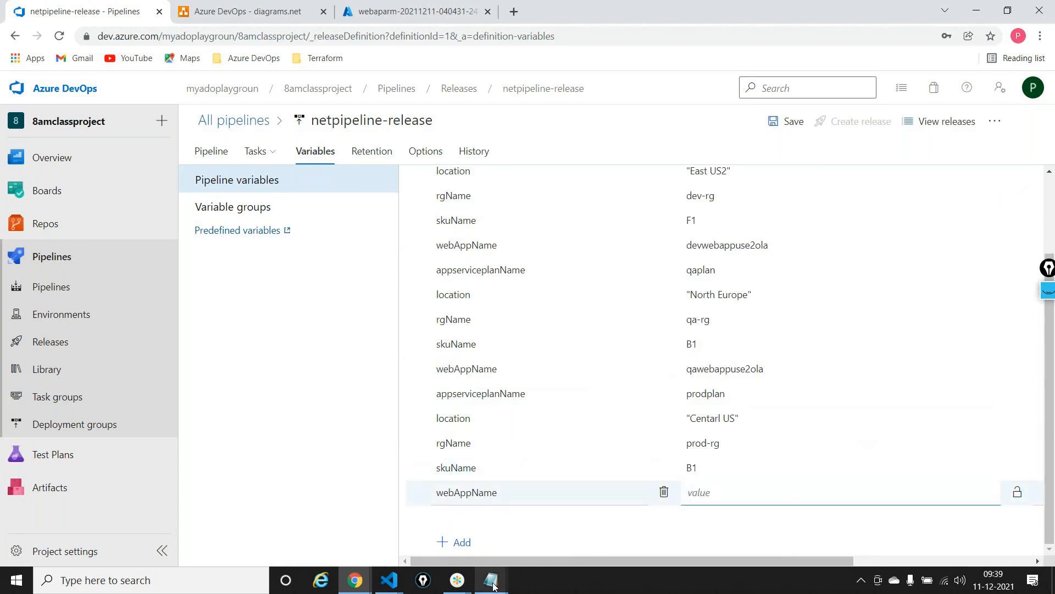
double_click(774, 365)
key(ctrl+c)
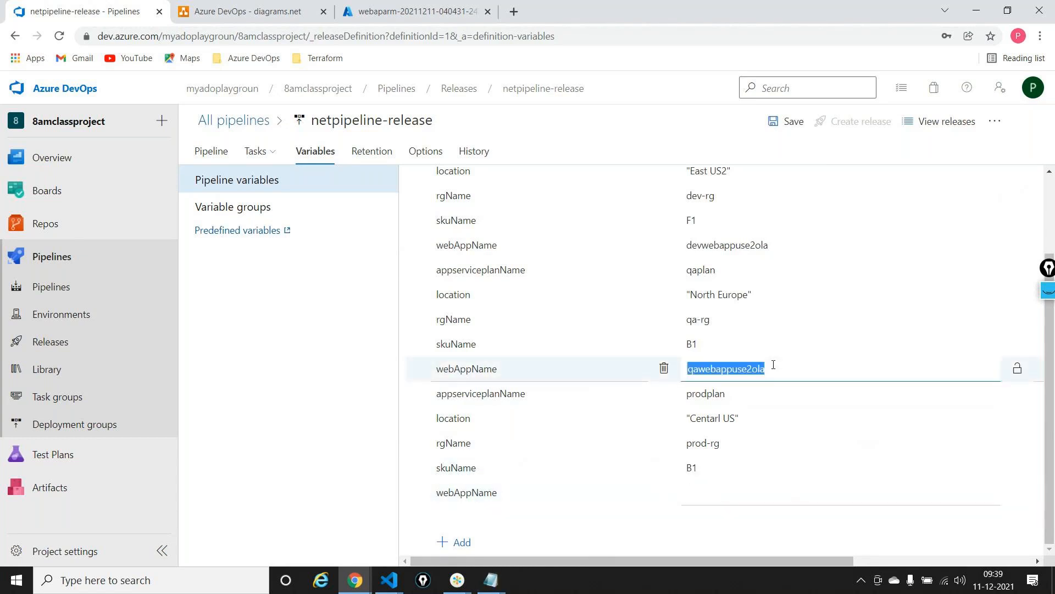
click(729, 492)
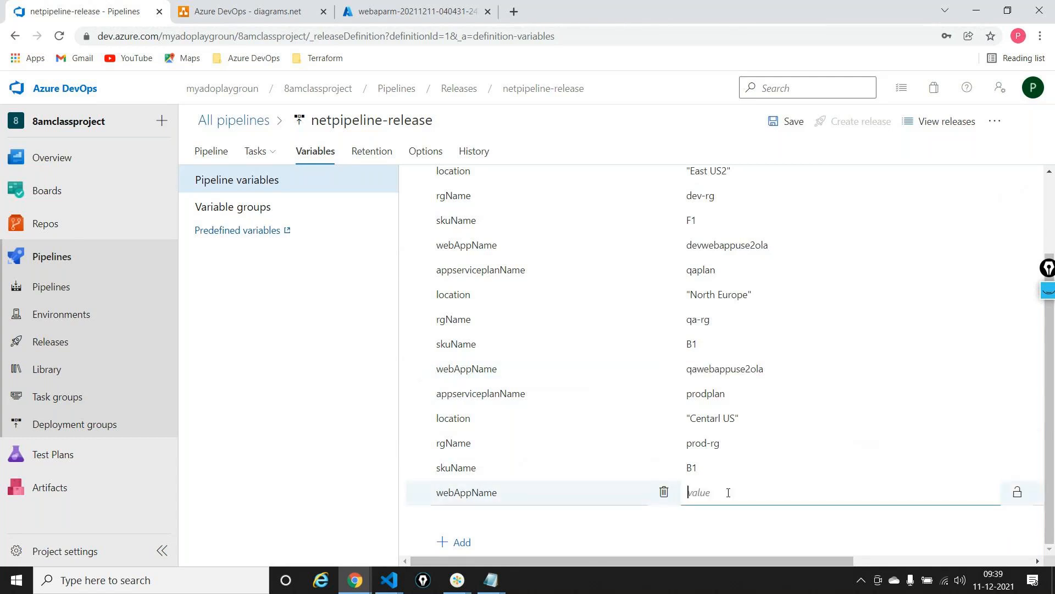
key(ctrl+v)
key(BackSpace)
key(BackSpace)
text(prod)
Set the scope of the third appserviceplanName, location, rgName, skuName and webAppName variables to Prod, and save the pipeline
scroll(797, 418, right, 5)
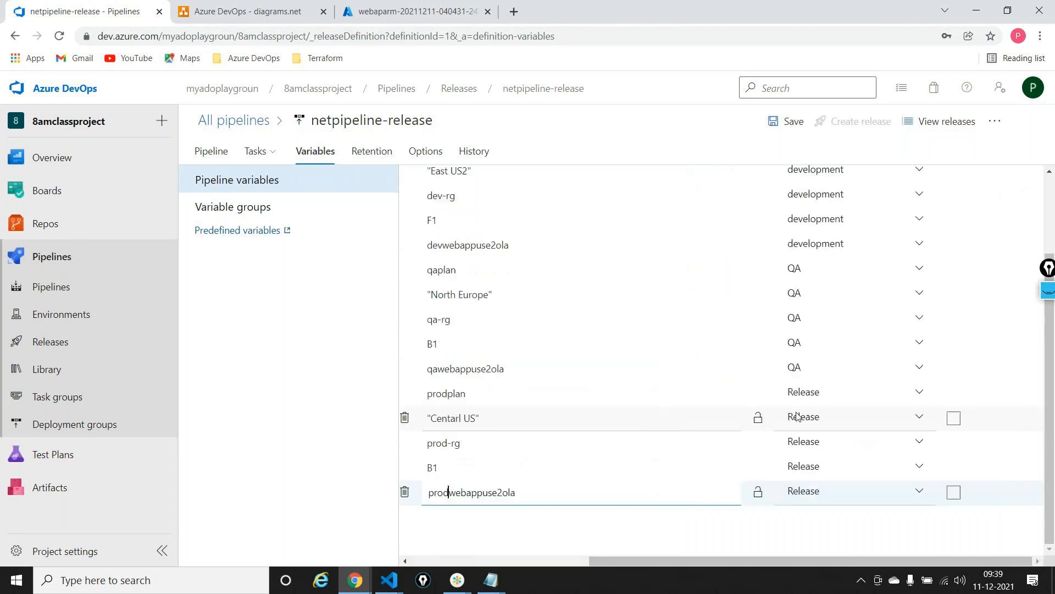
click(856, 394)
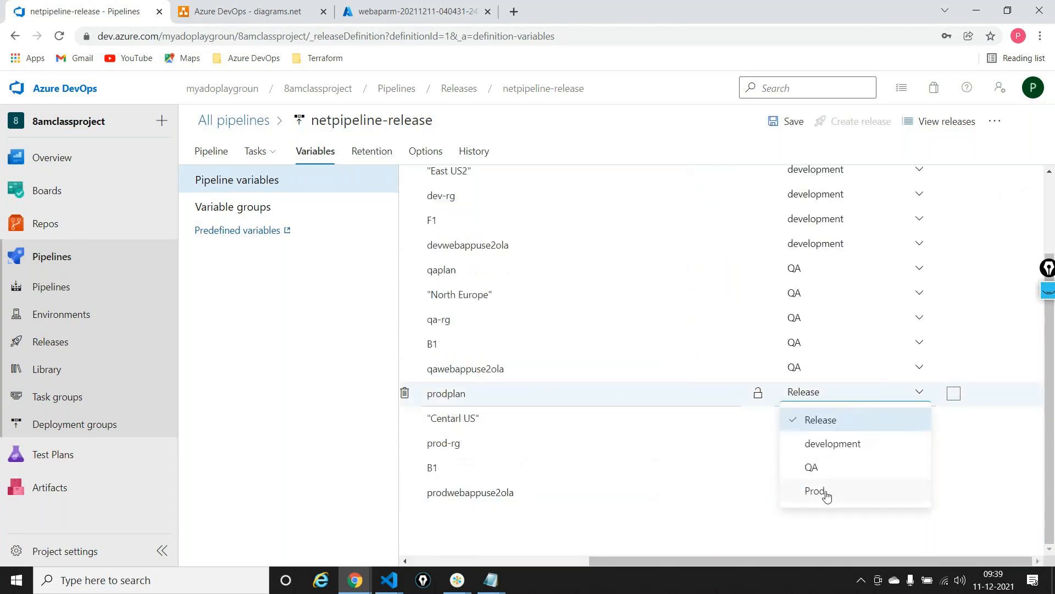
click(827, 494)
click(857, 425)
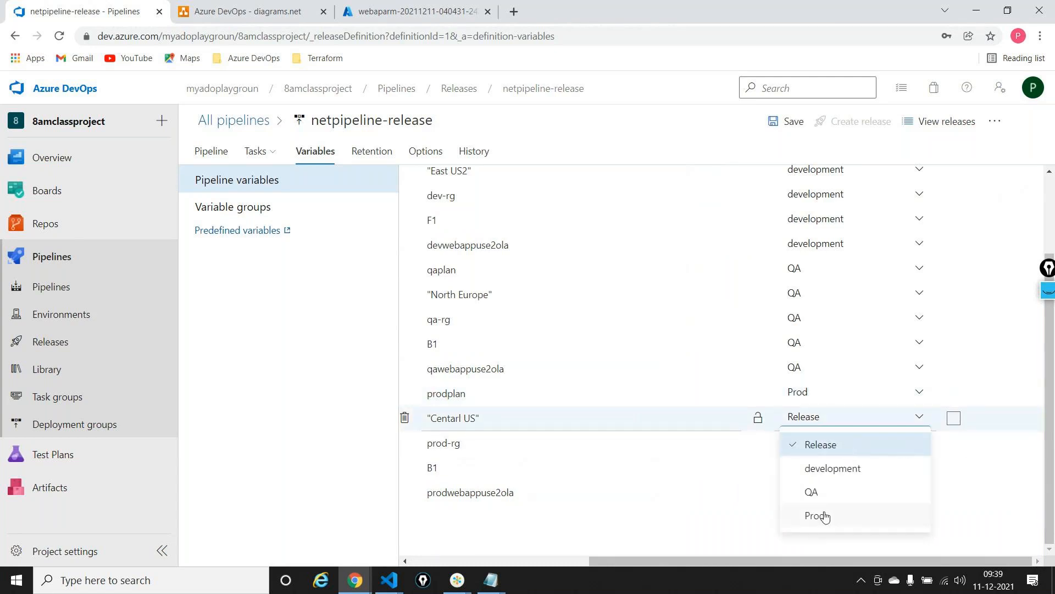
click(824, 515)
click(824, 443)
click(815, 539)
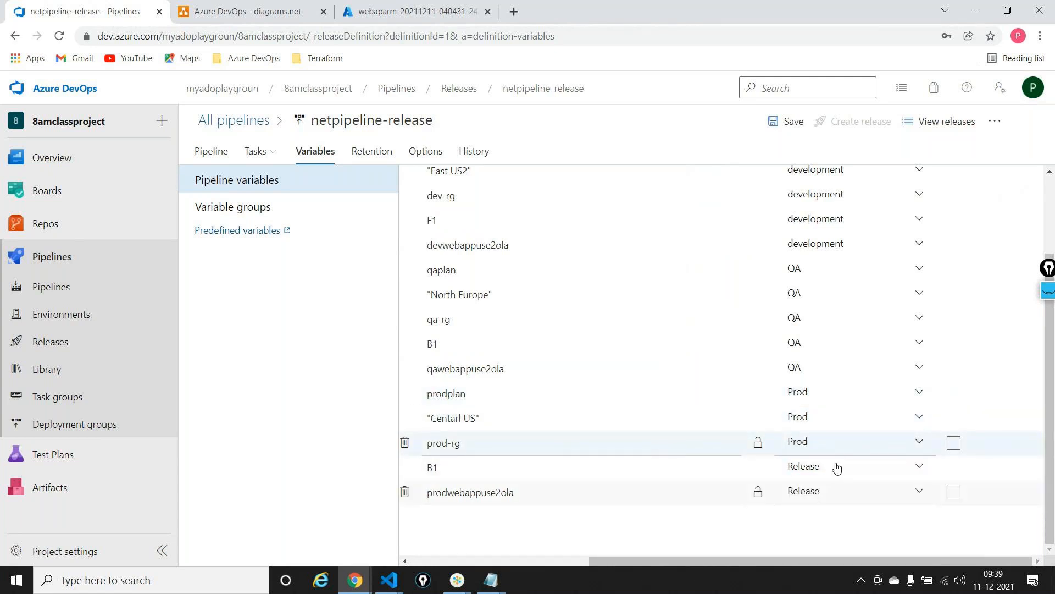
click(837, 468)
click(815, 440)
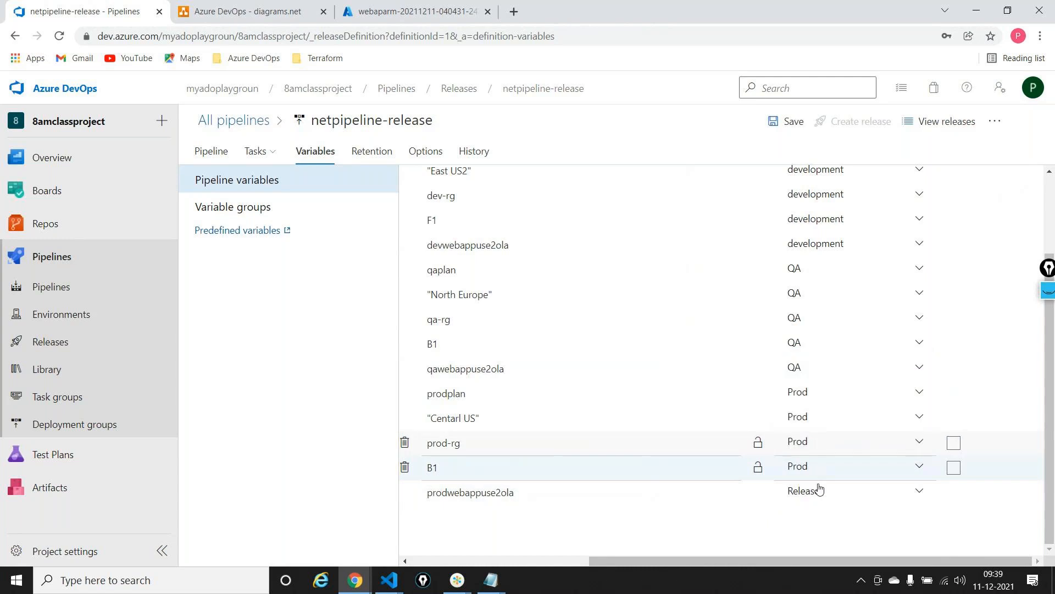
click(819, 495)
click(818, 470)
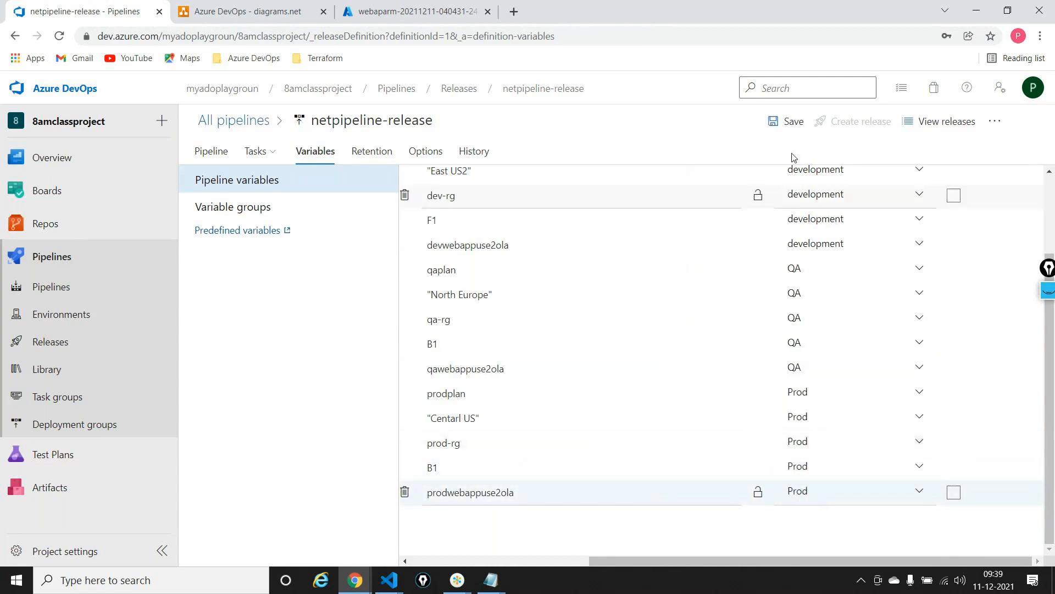
click(791, 122)
click(587, 372)
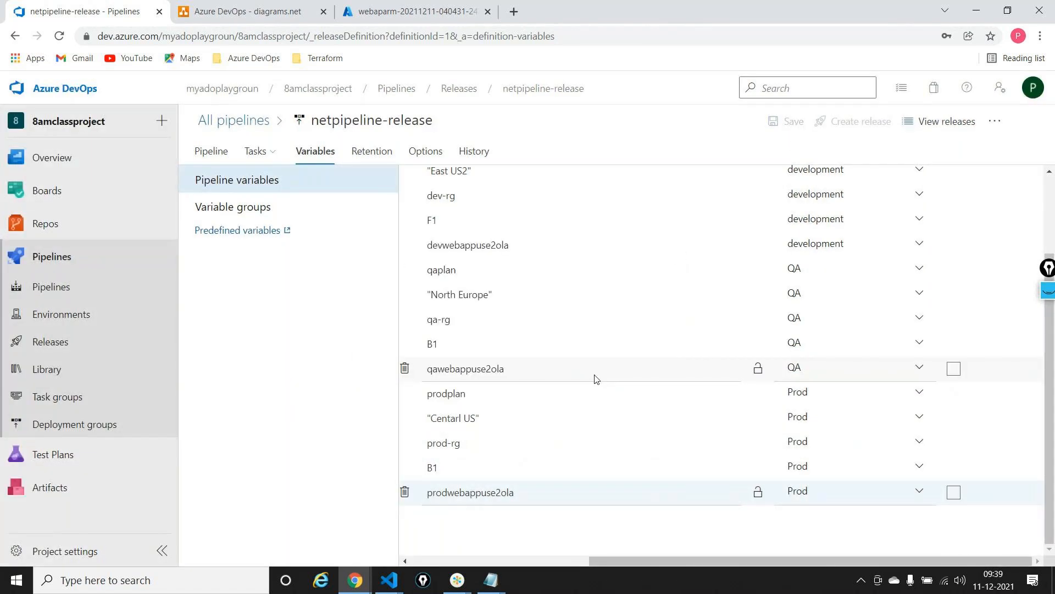
Create a new release of the pipeline with artifact version 20211211.2 and open it
click(838, 132)
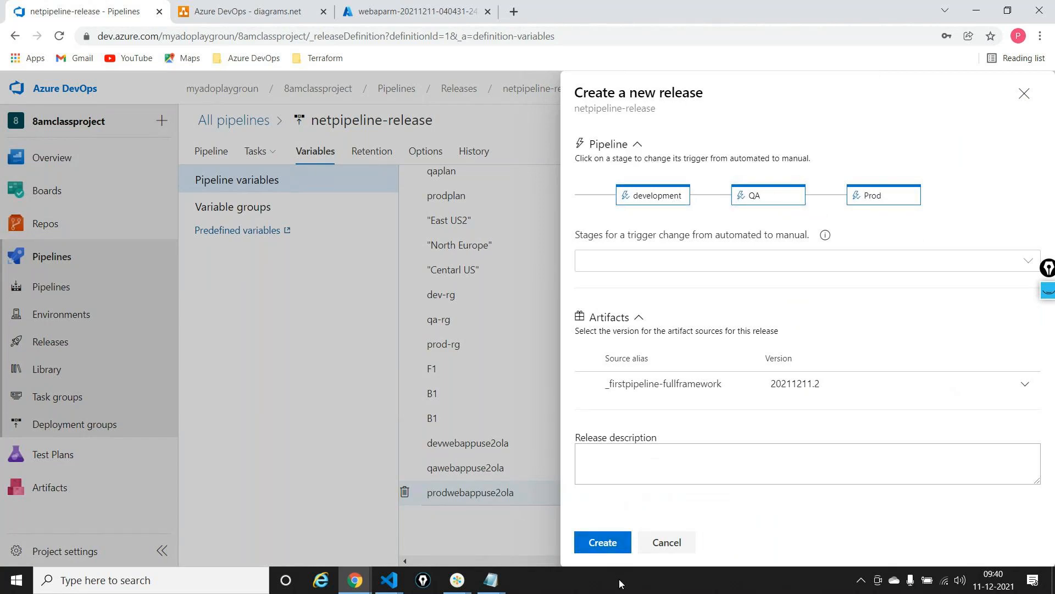
click(602, 544)
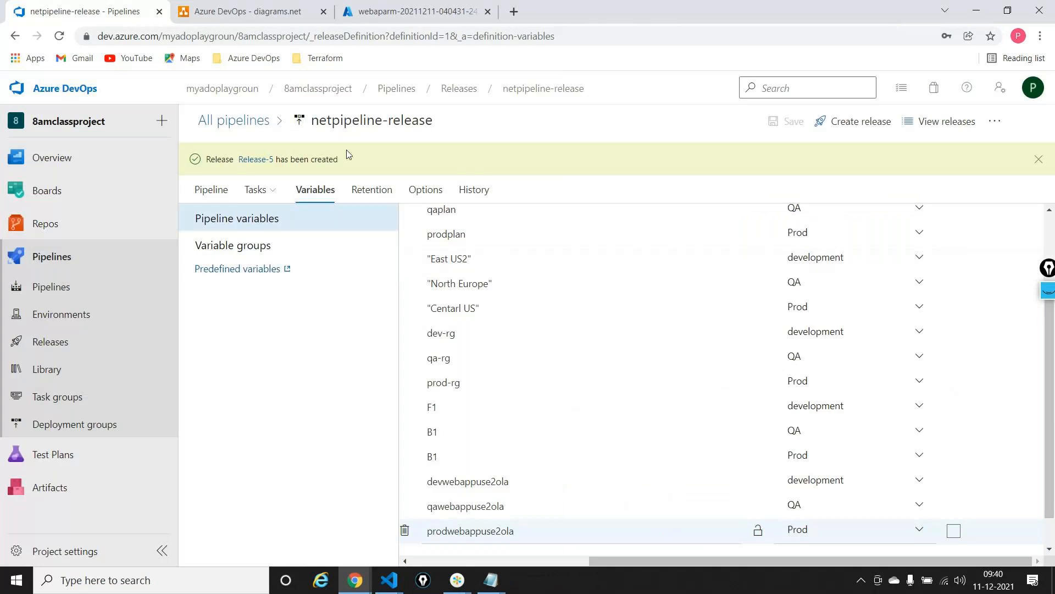
click(257, 160)
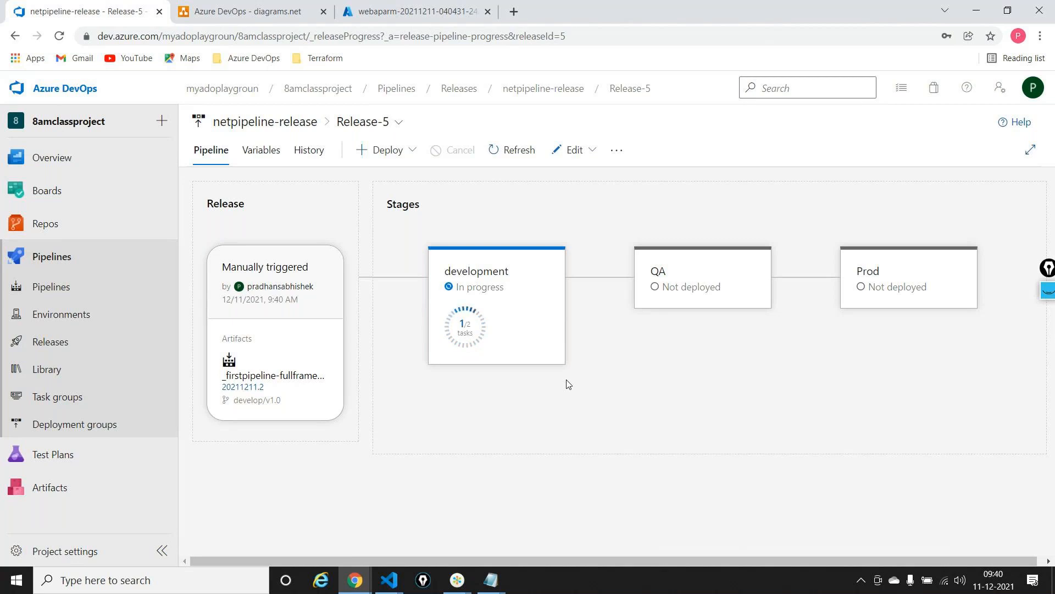
Follow the development stage's deployment logs until its tasks finish, and return to the release's stage overview
mouse_move(462, 354)
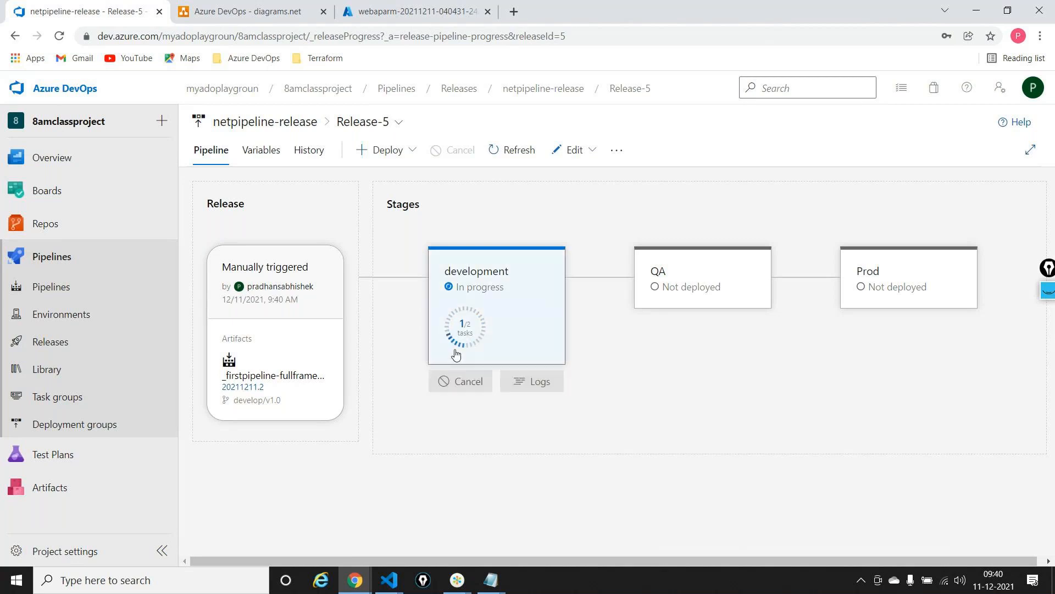
click(522, 382)
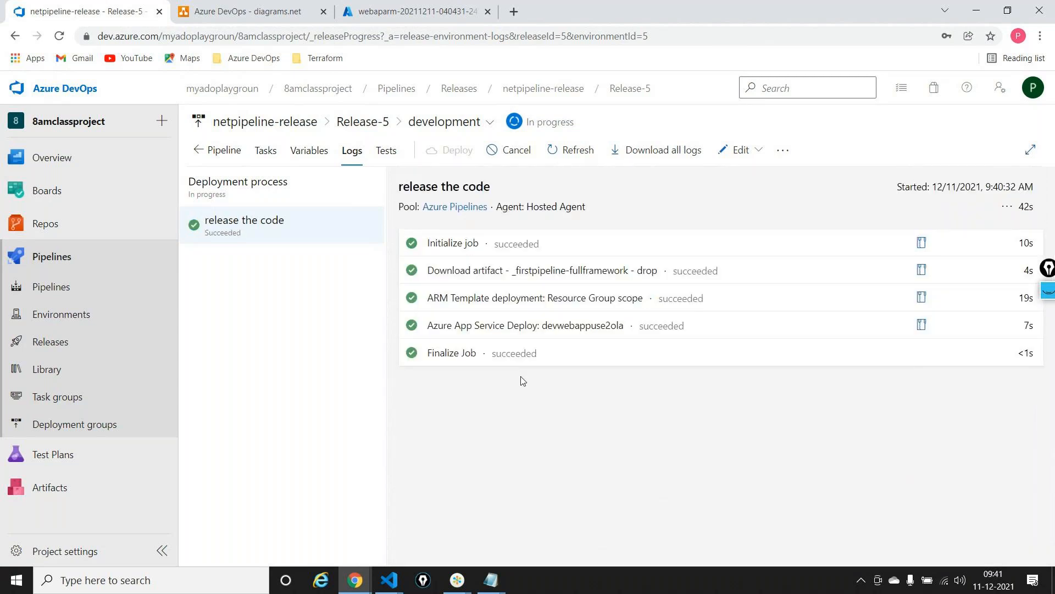
click(218, 151)
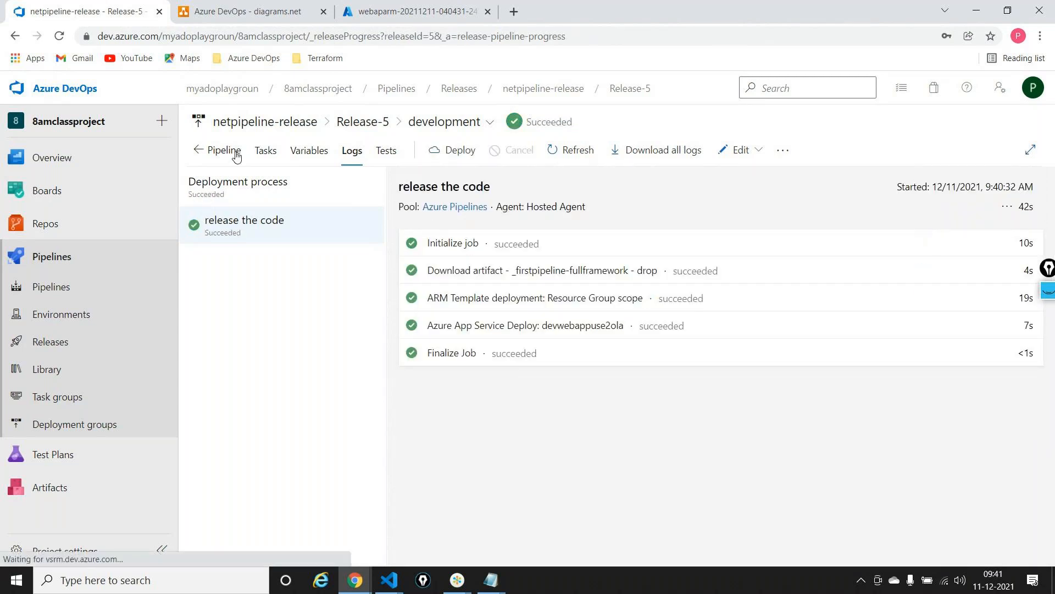
Examine the QA stage's logs and read the full error output of the ARM Template deployment task
mouse_move(662, 294)
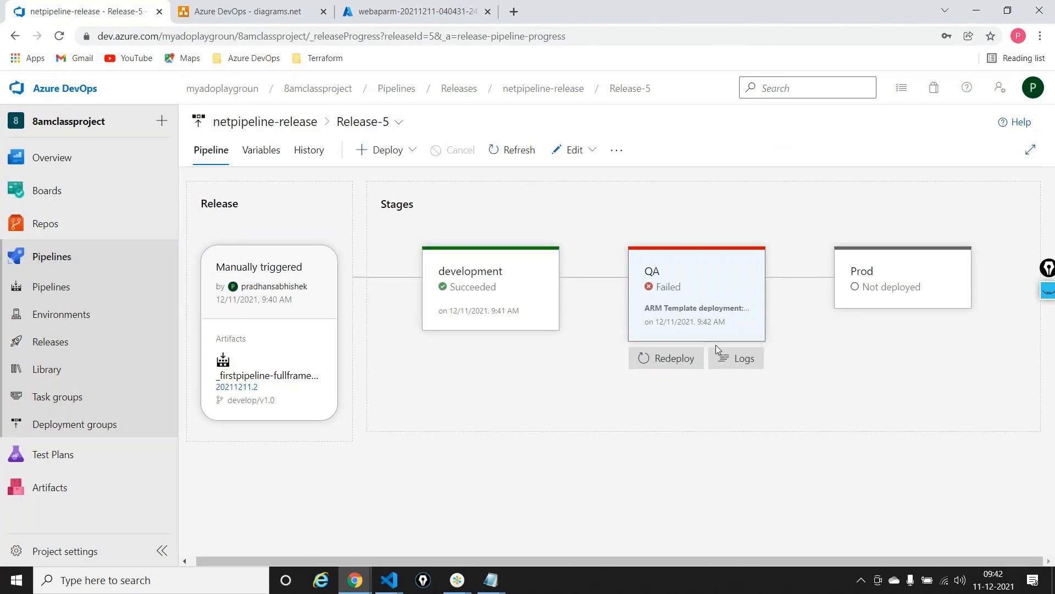
click(723, 368)
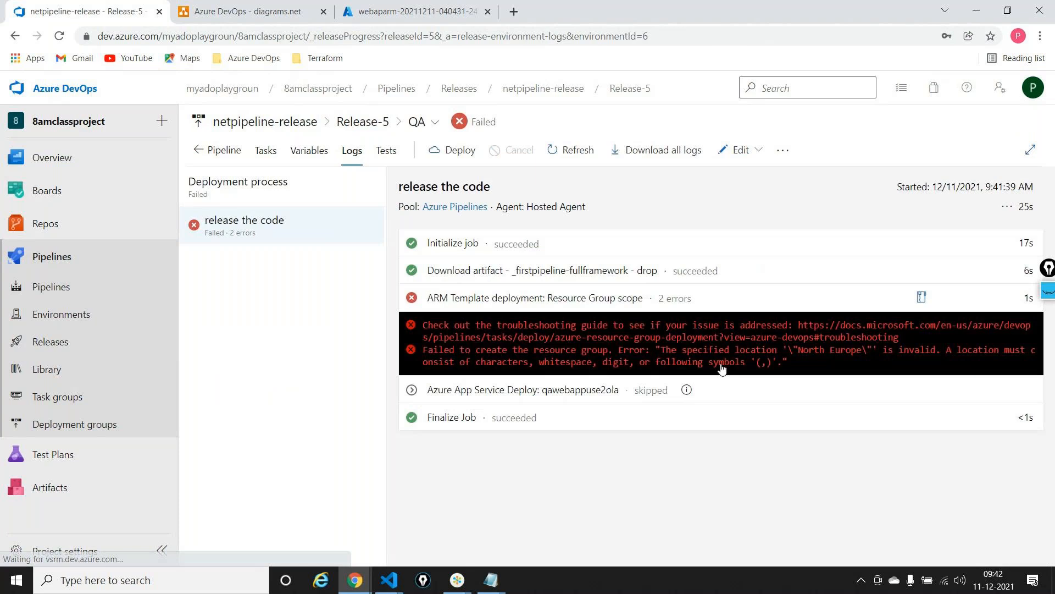
click(627, 353)
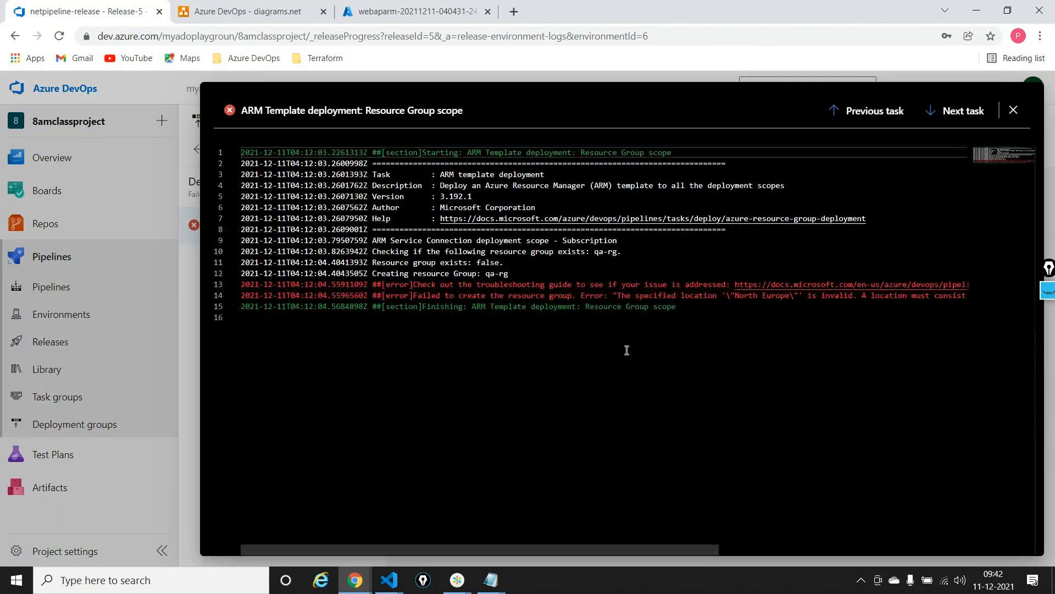
scroll(627, 350, right, 3)
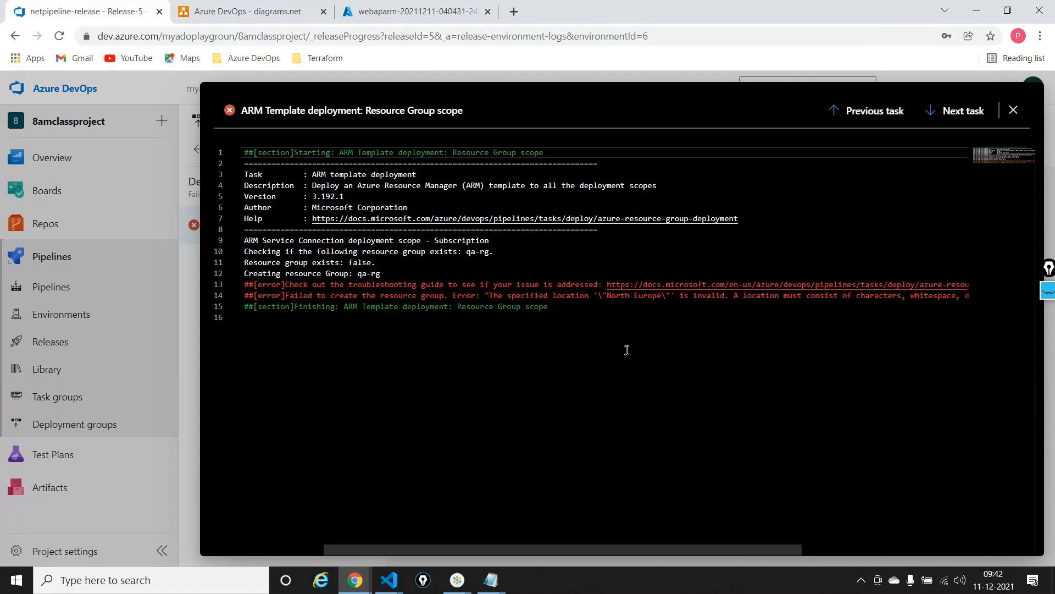
scroll(627, 350, right, 3)
scroll(626, 350, left, 4)
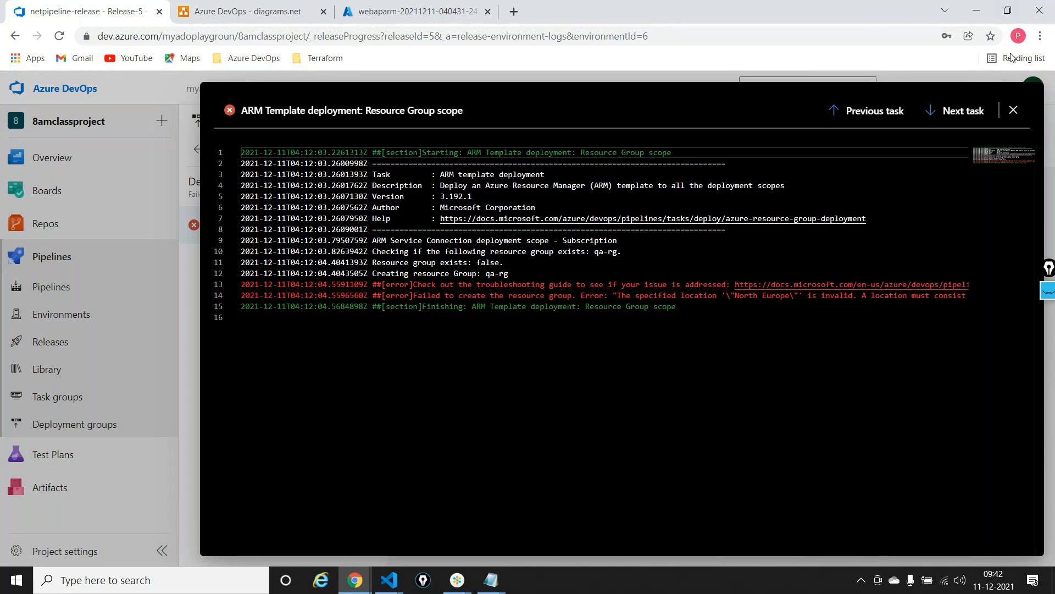
click(1014, 110)
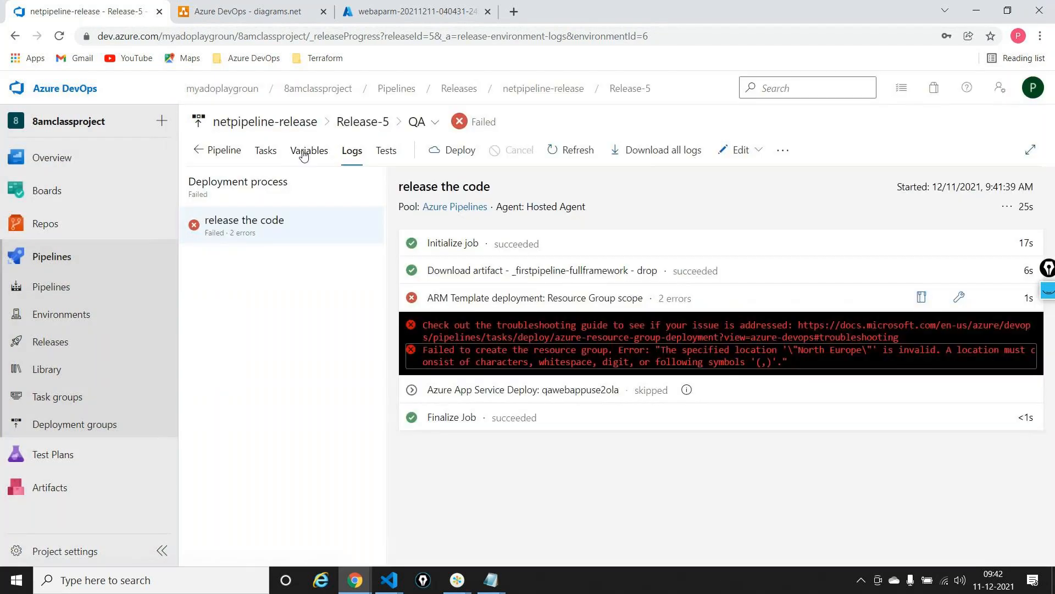
Check the values and scopes of the QA stage's variables in this release, and return to the stage overview
click(303, 154)
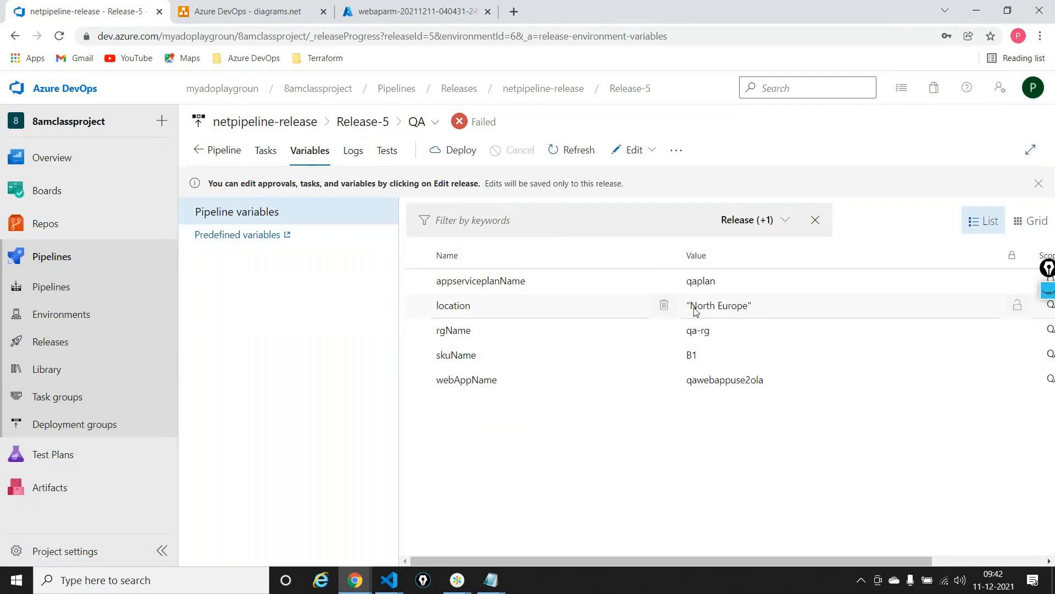
scroll(731, 312, right, 3)
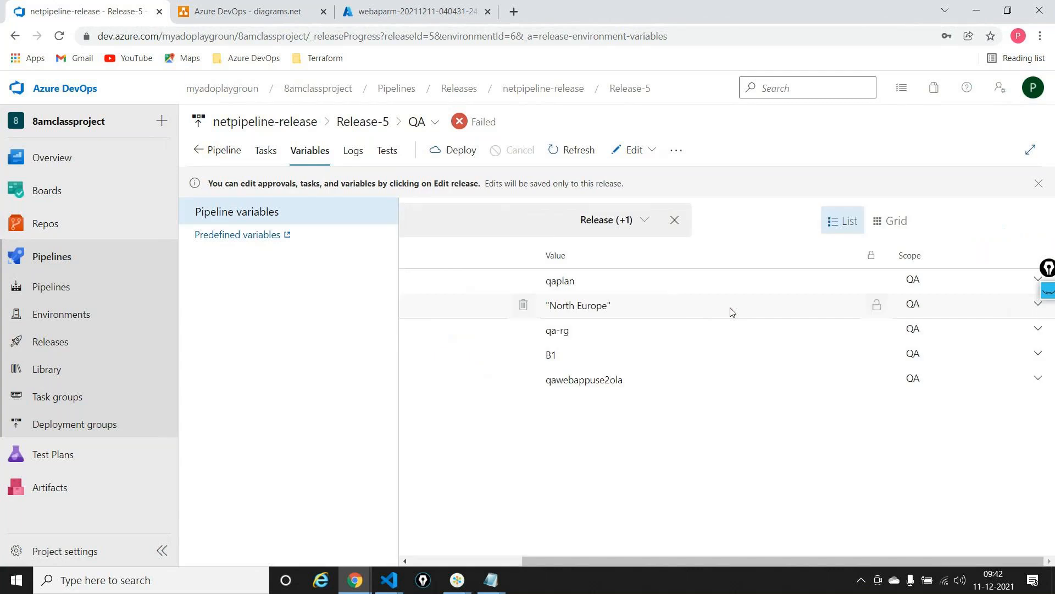
scroll(730, 308, left, 3)
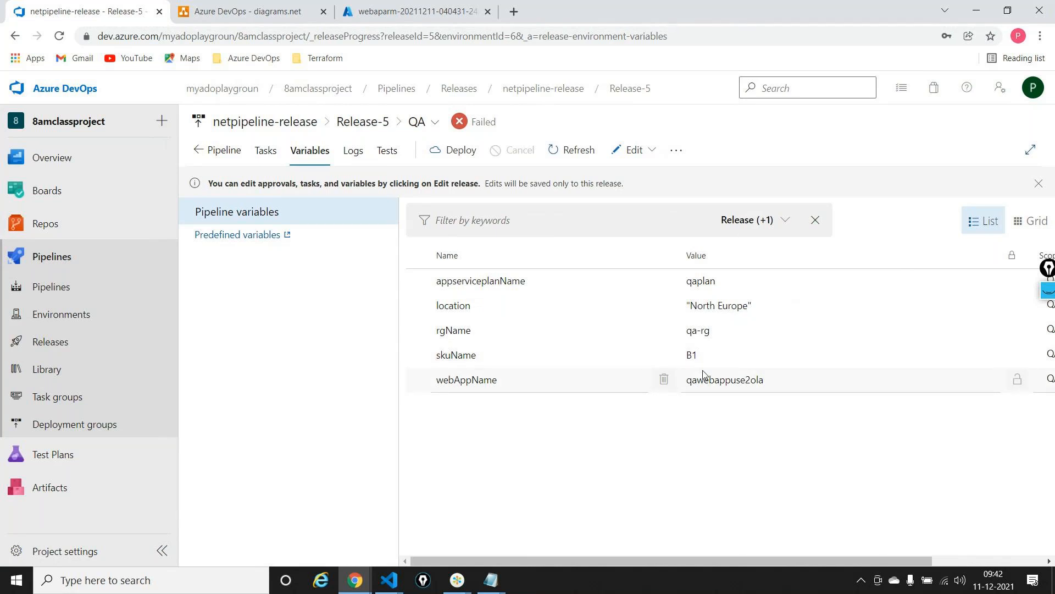
click(223, 147)
mouse_move(659, 299)
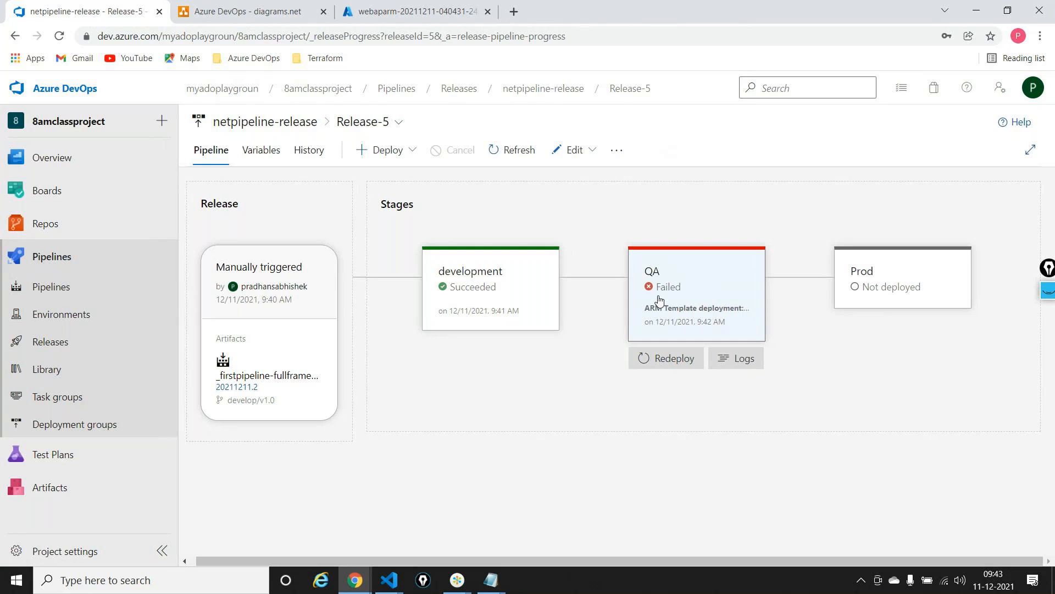
key(alt+Tab)
click(658, 295)
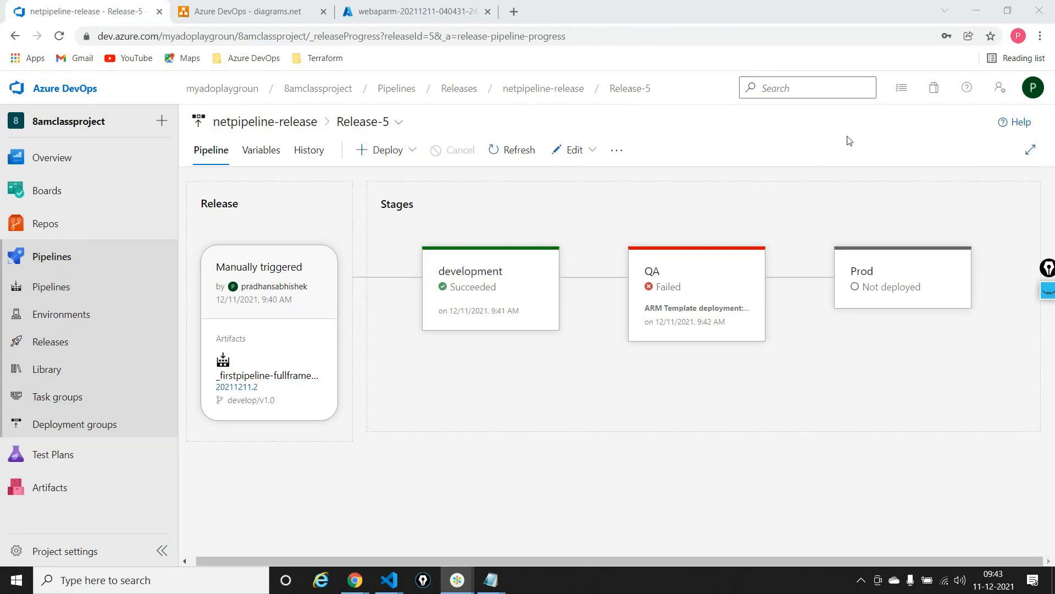
click(795, 30)
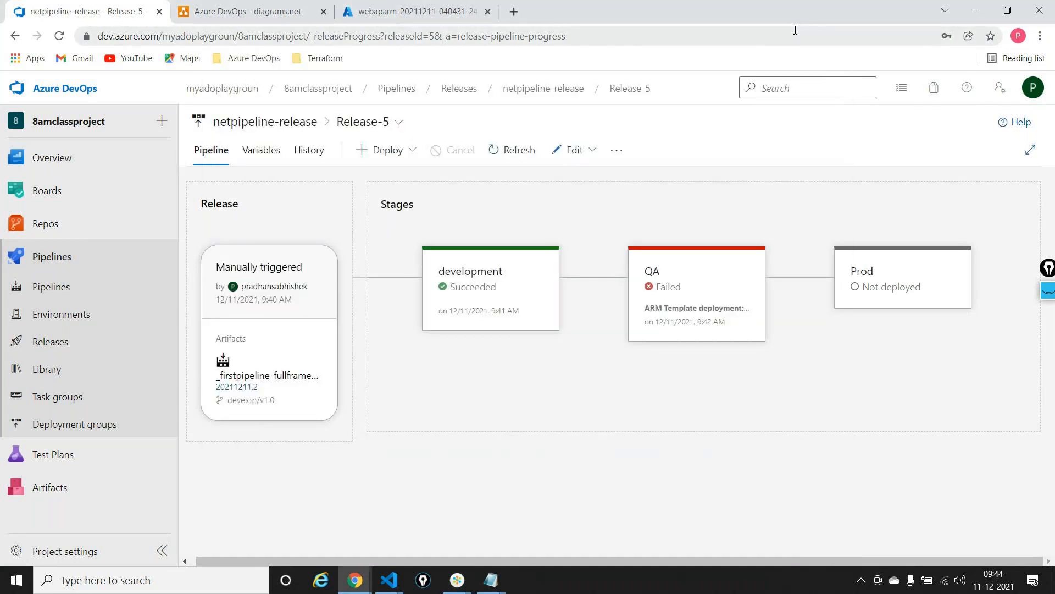
key(alt)
key(alt+Tab)
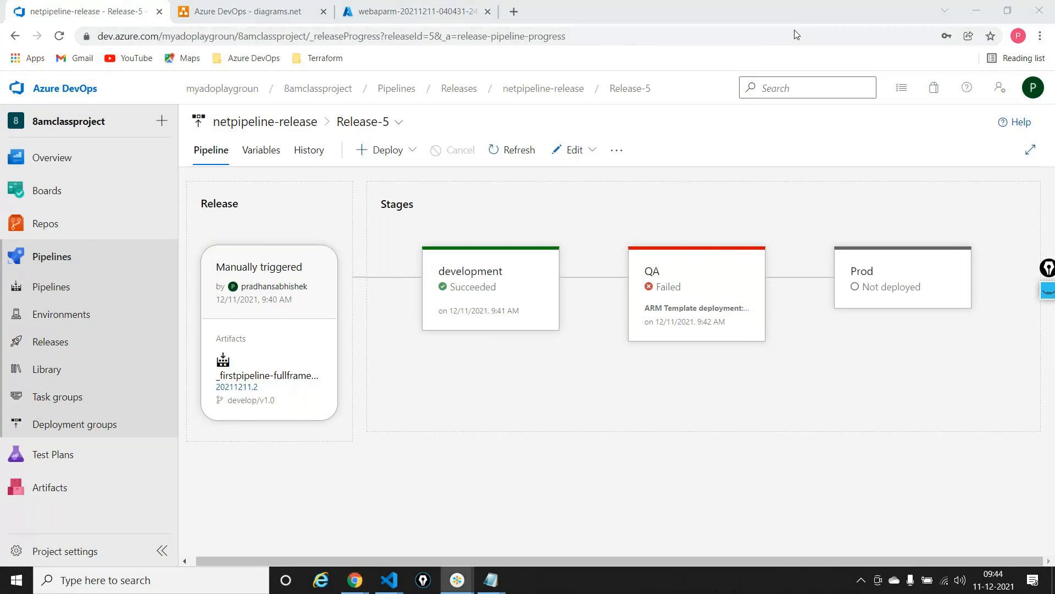